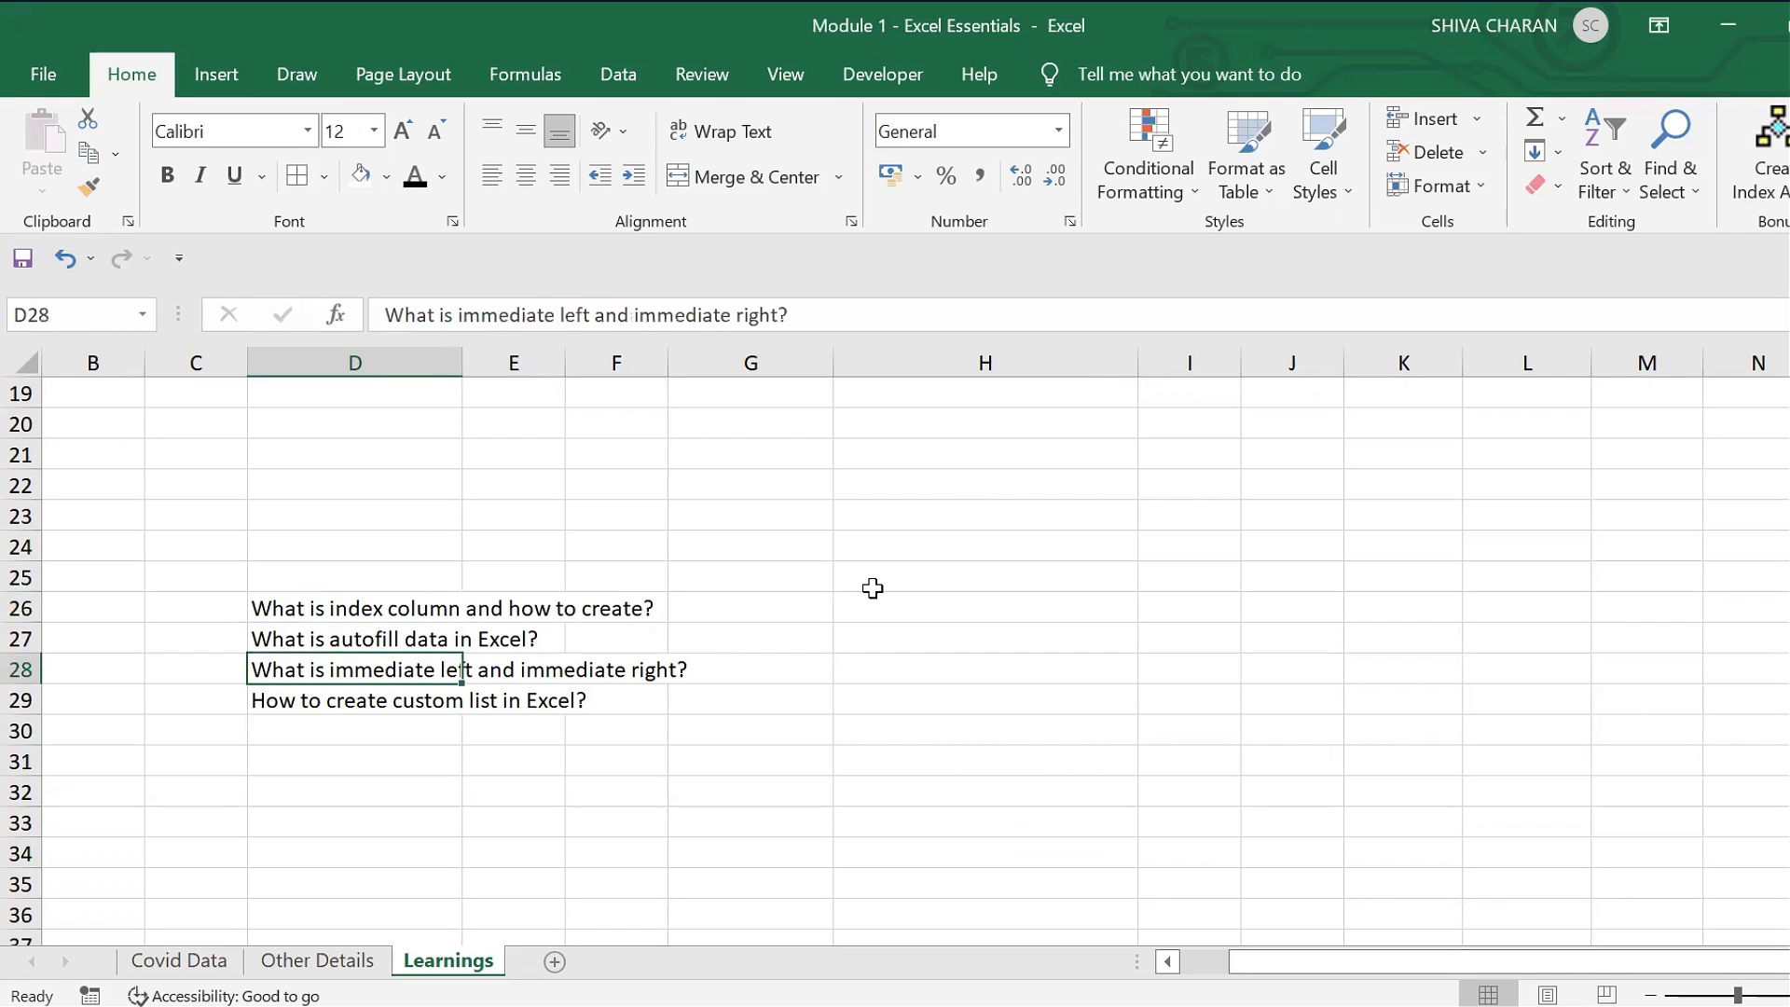
# - Switch to the Covid Data sheet and locate the Patient No. header and the first empty header cell, J1
pyautogui.press('Up')
pyautogui.press('Up')
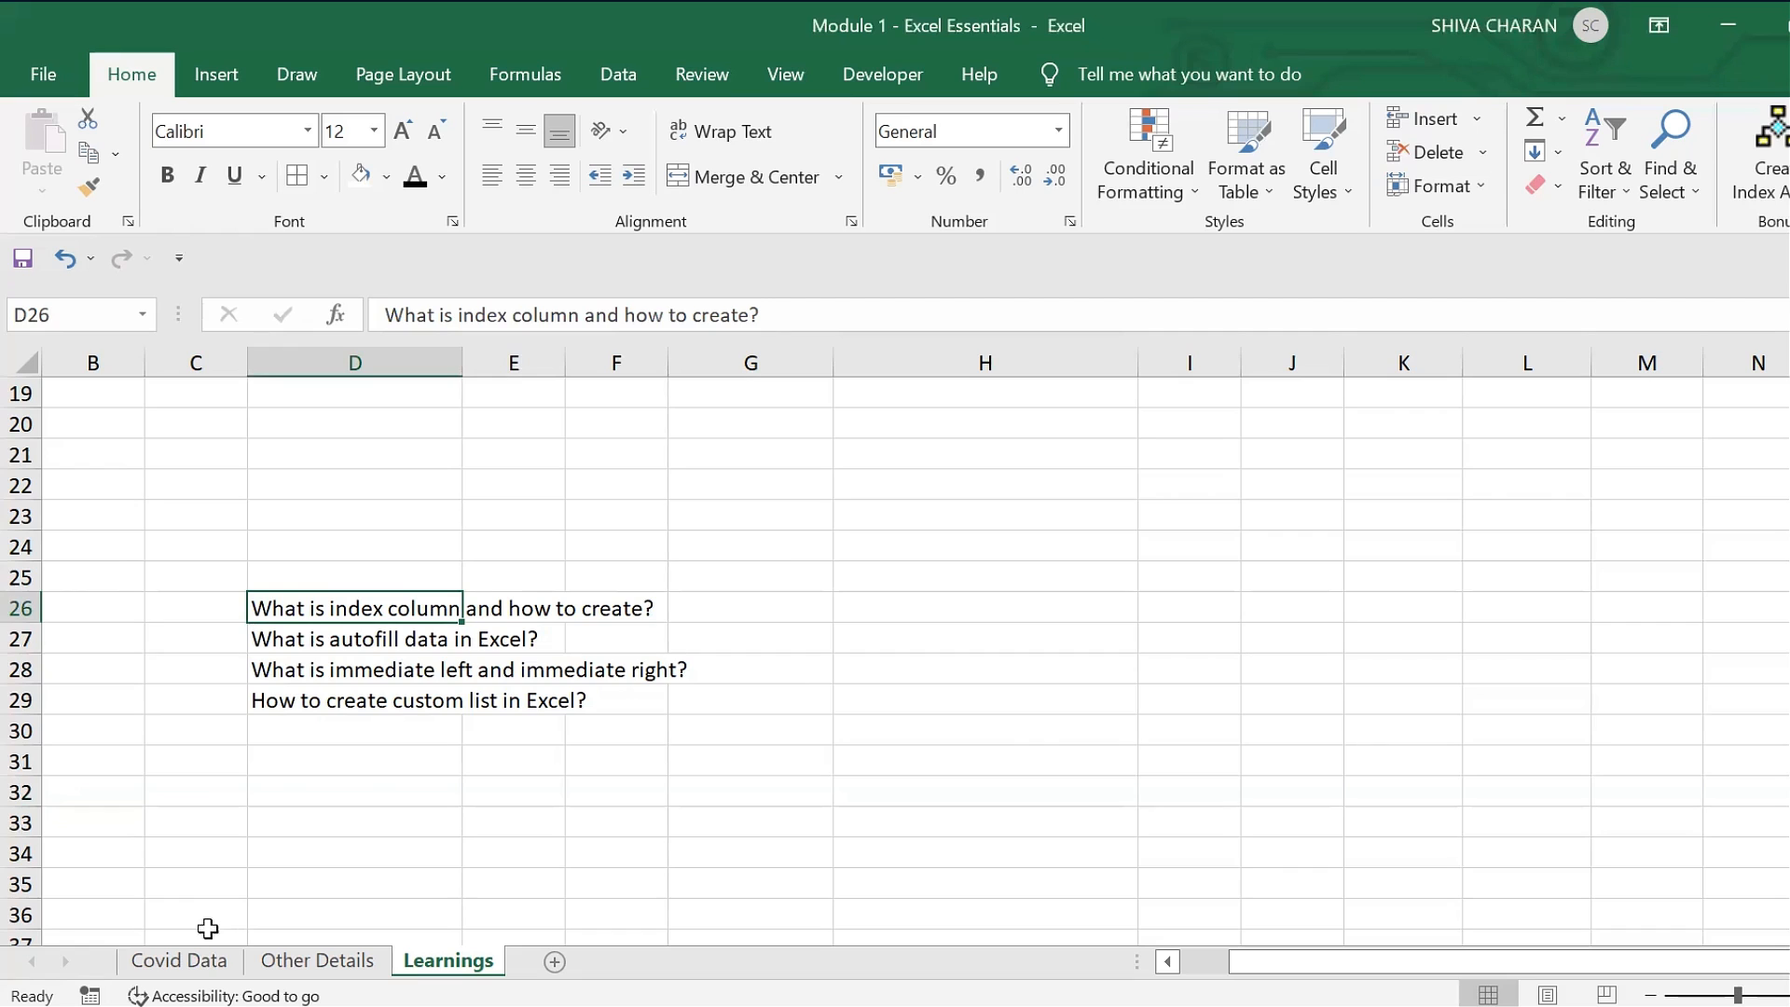
pyautogui.click(179, 960)
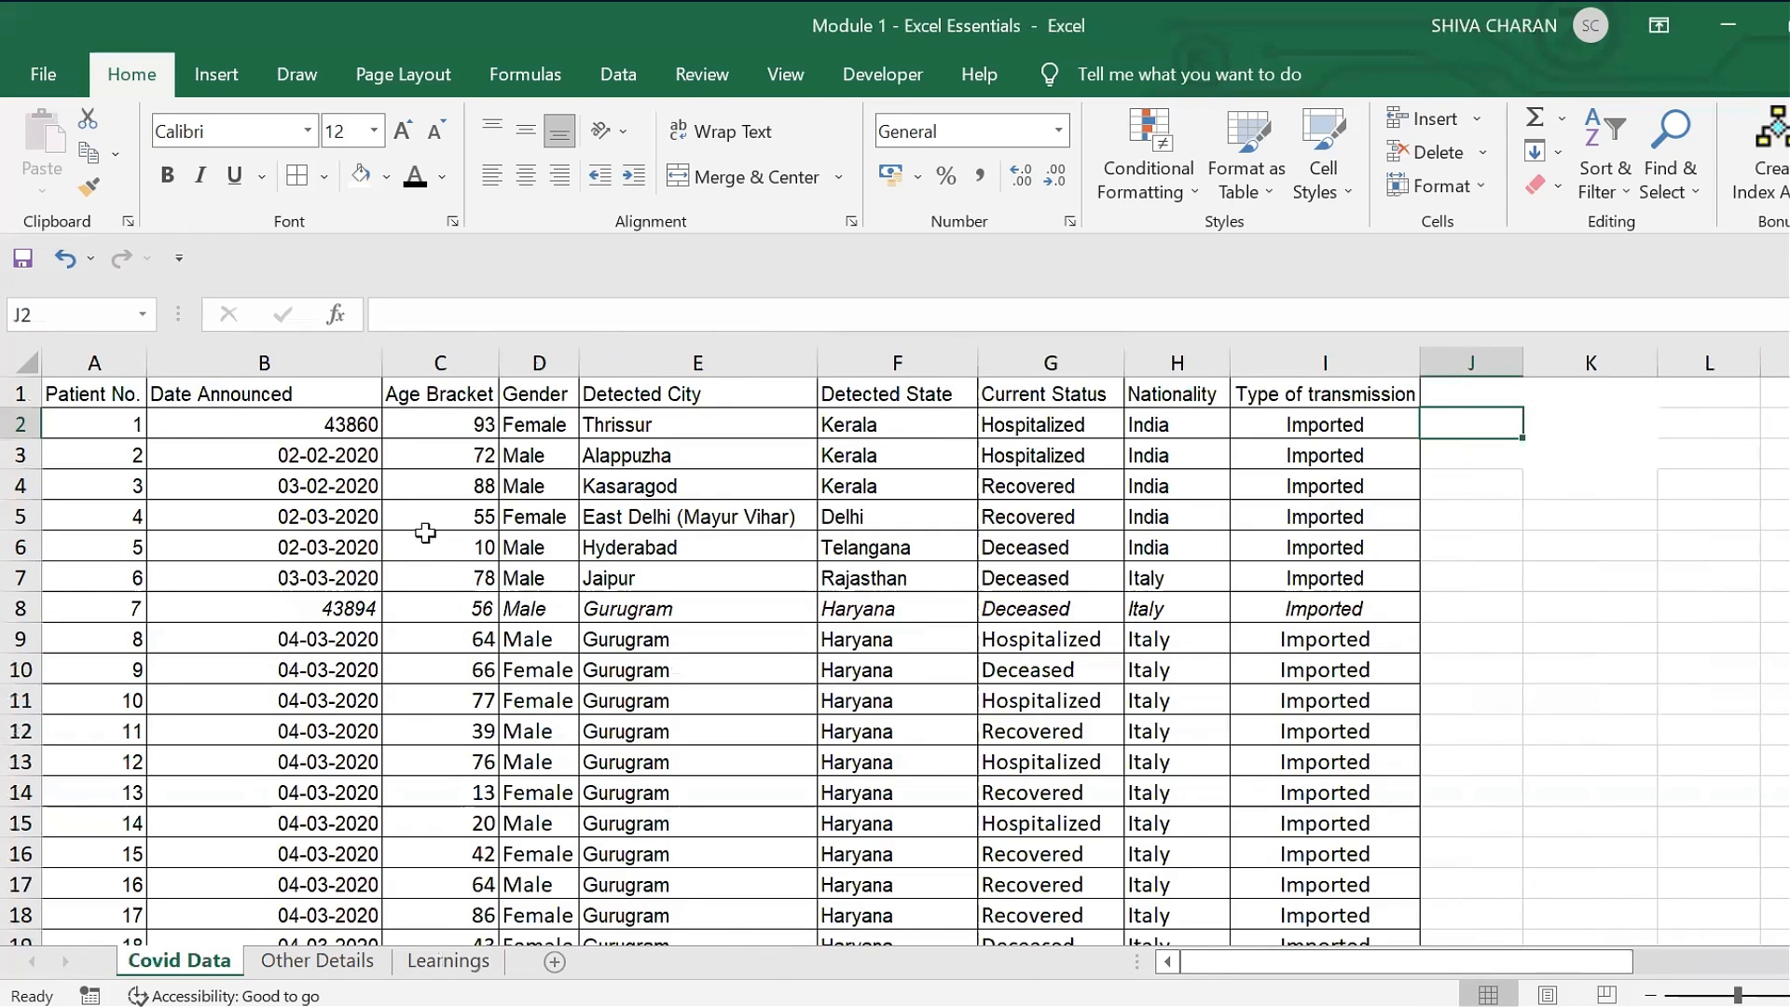
pyautogui.click(109, 389)
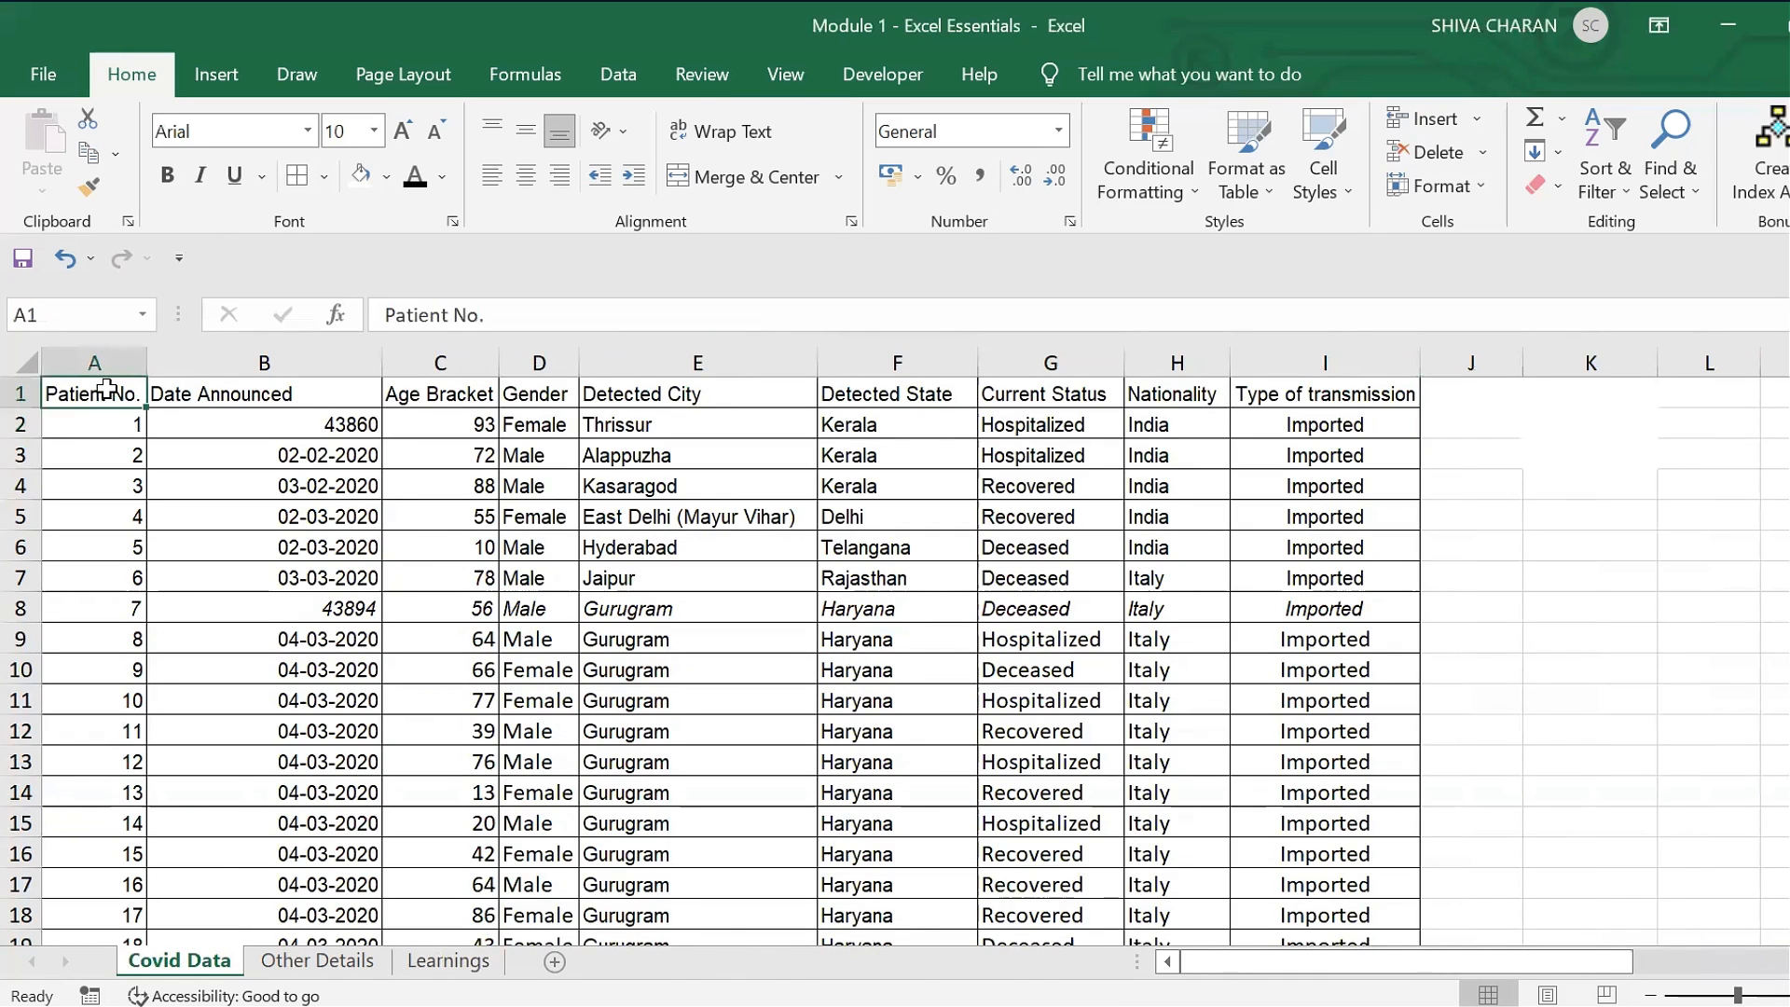
pyautogui.click(1490, 386)
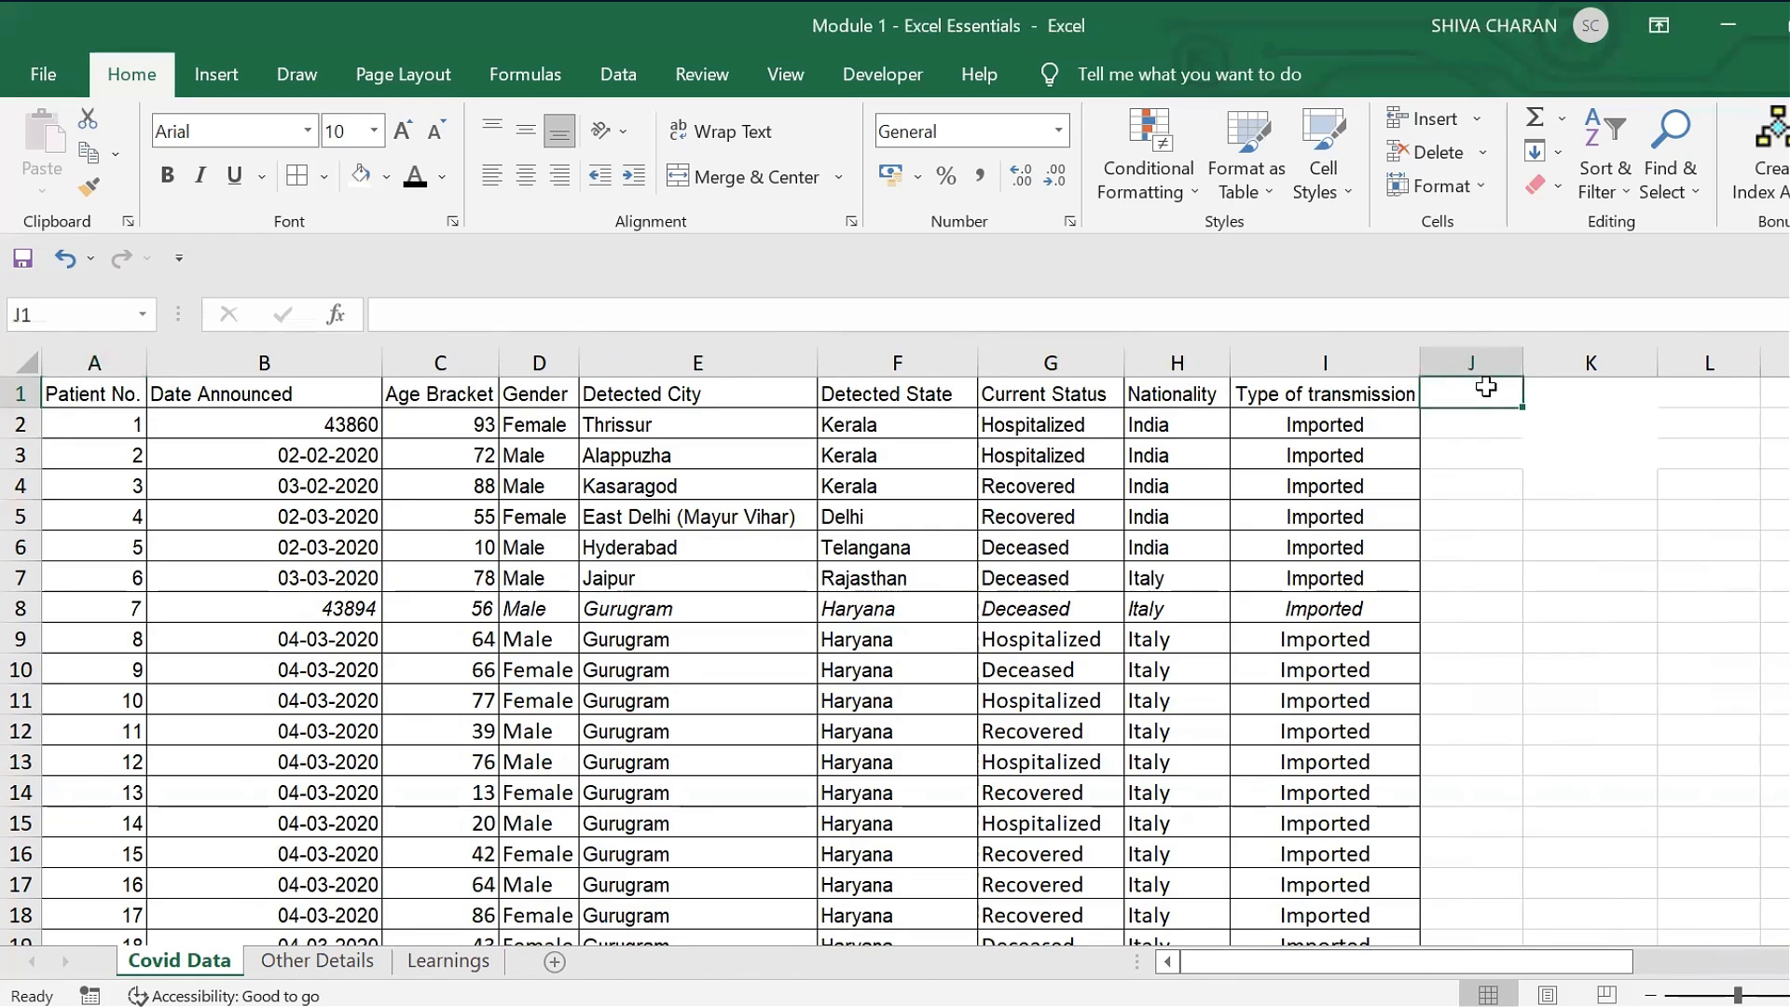
# - Look through the first patient numbers in column A, from A2 to A7
pyautogui.click(131, 424)
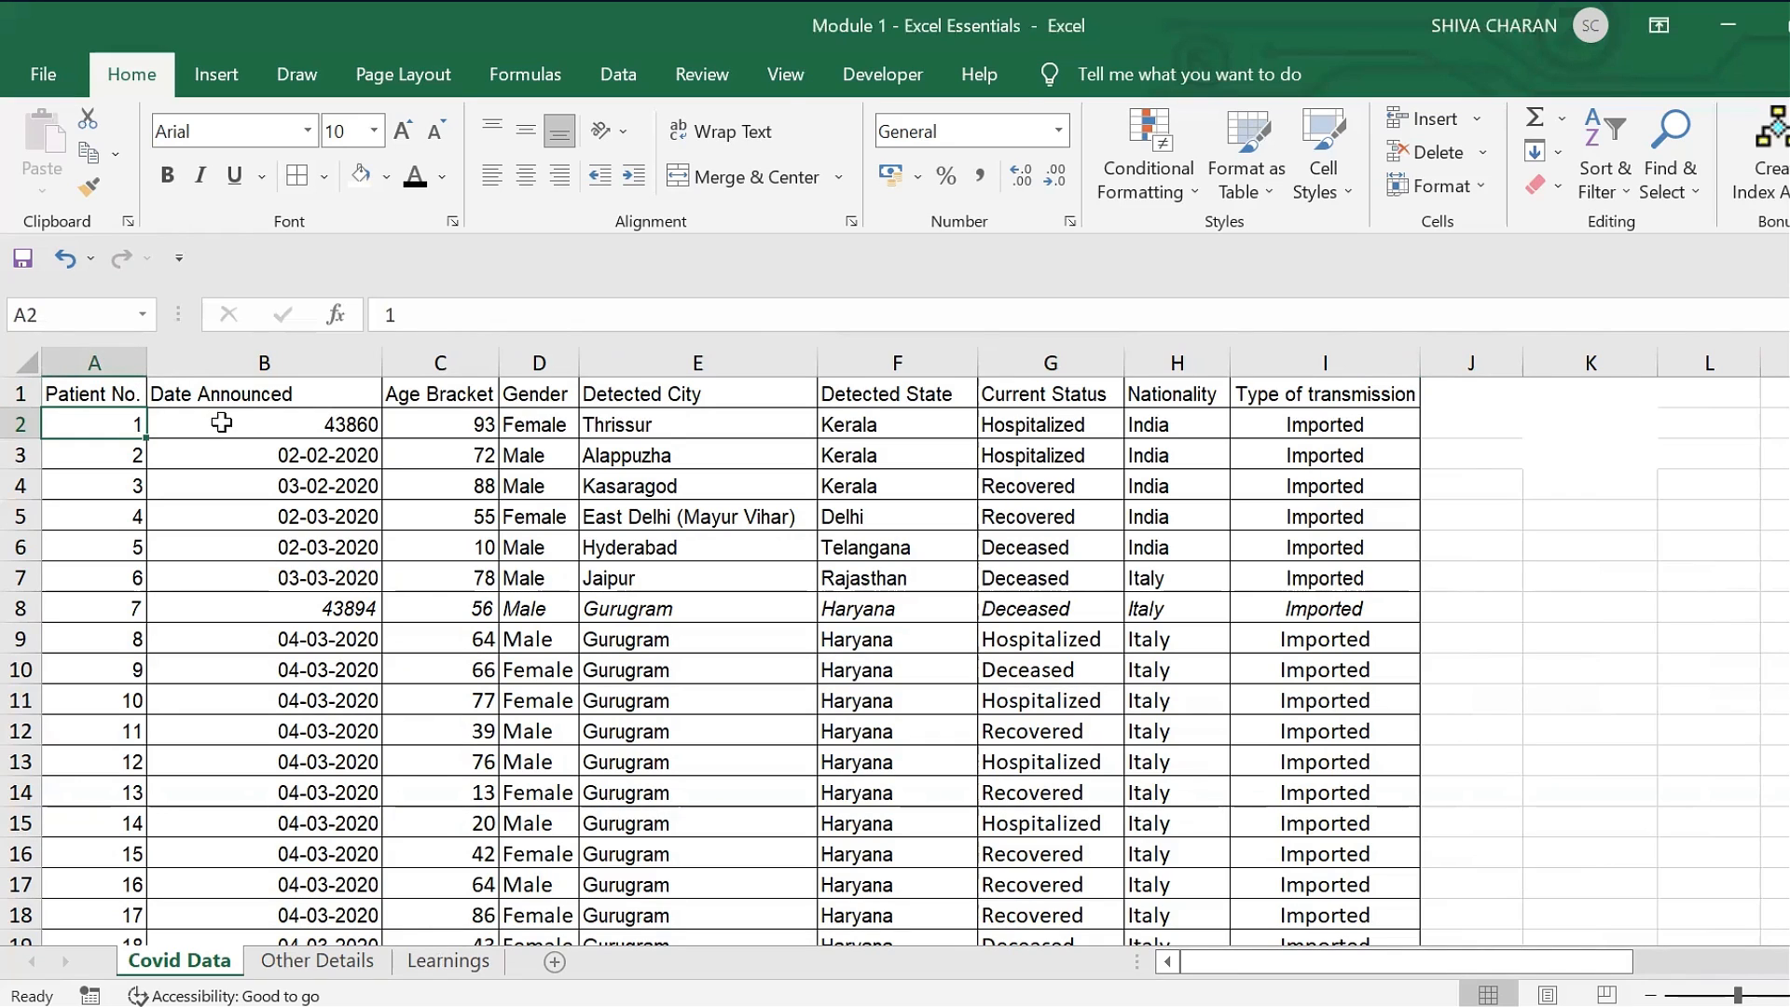
pyautogui.hotkey('shift', 'Down')
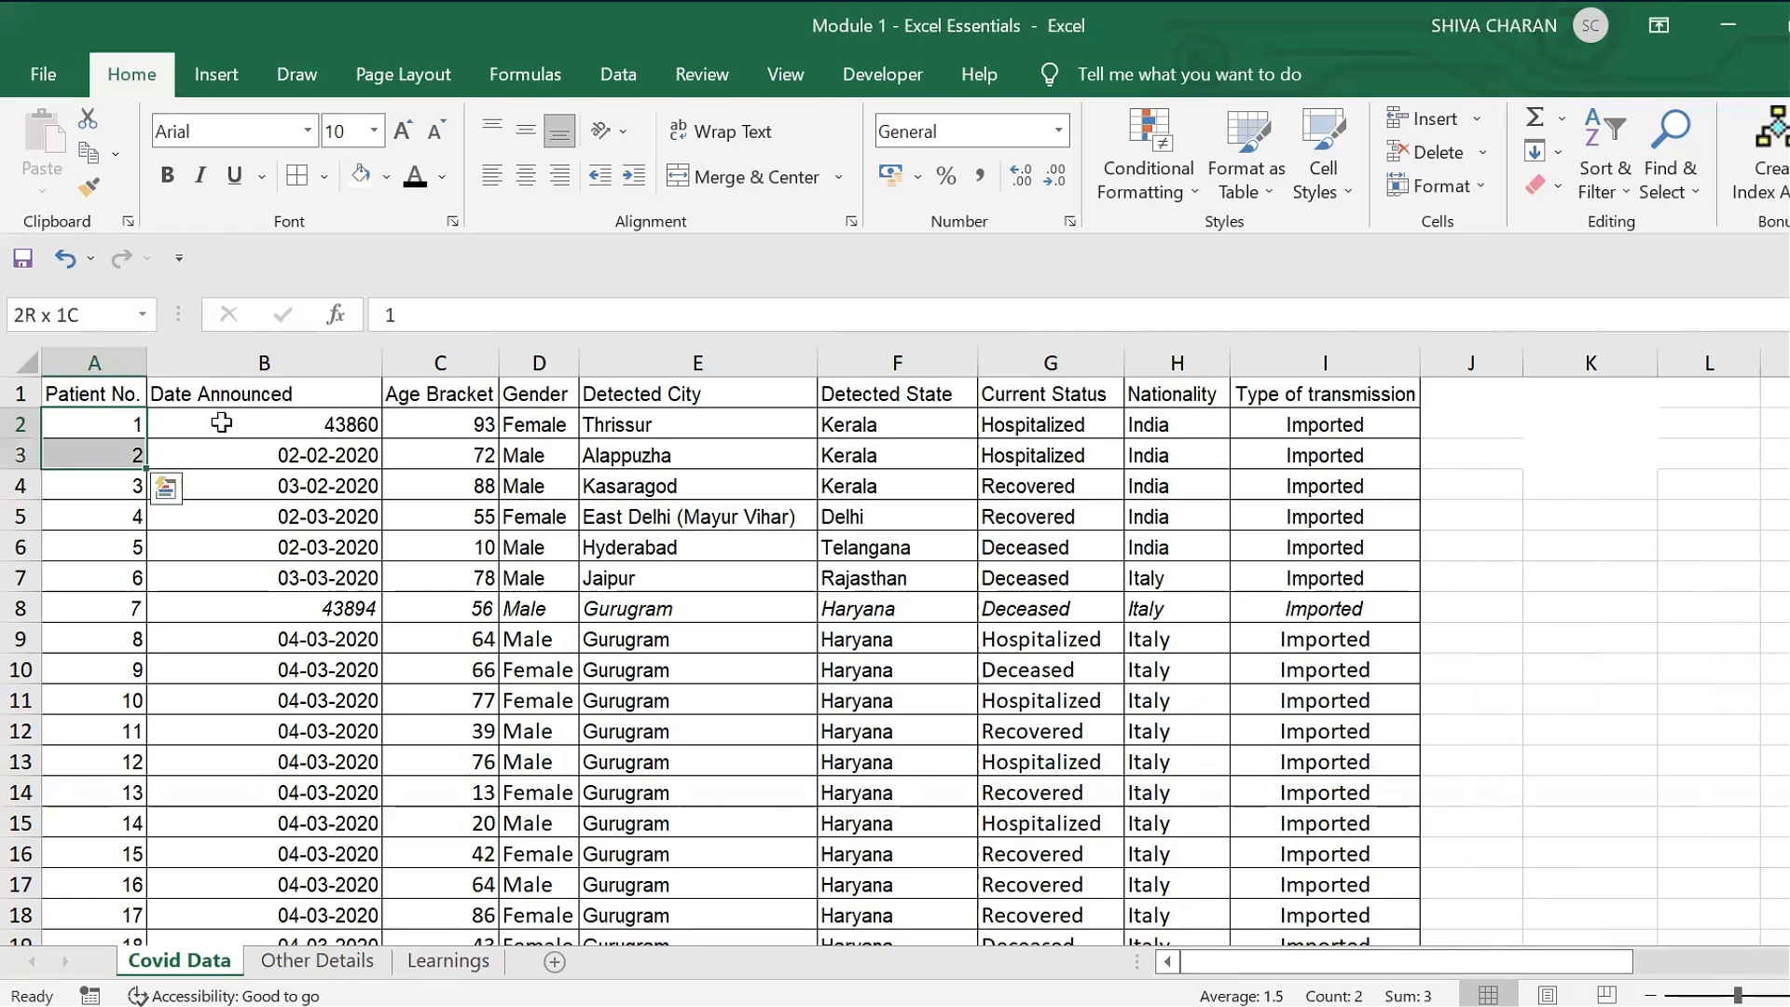
pyautogui.press('Up')
pyautogui.press('Down')
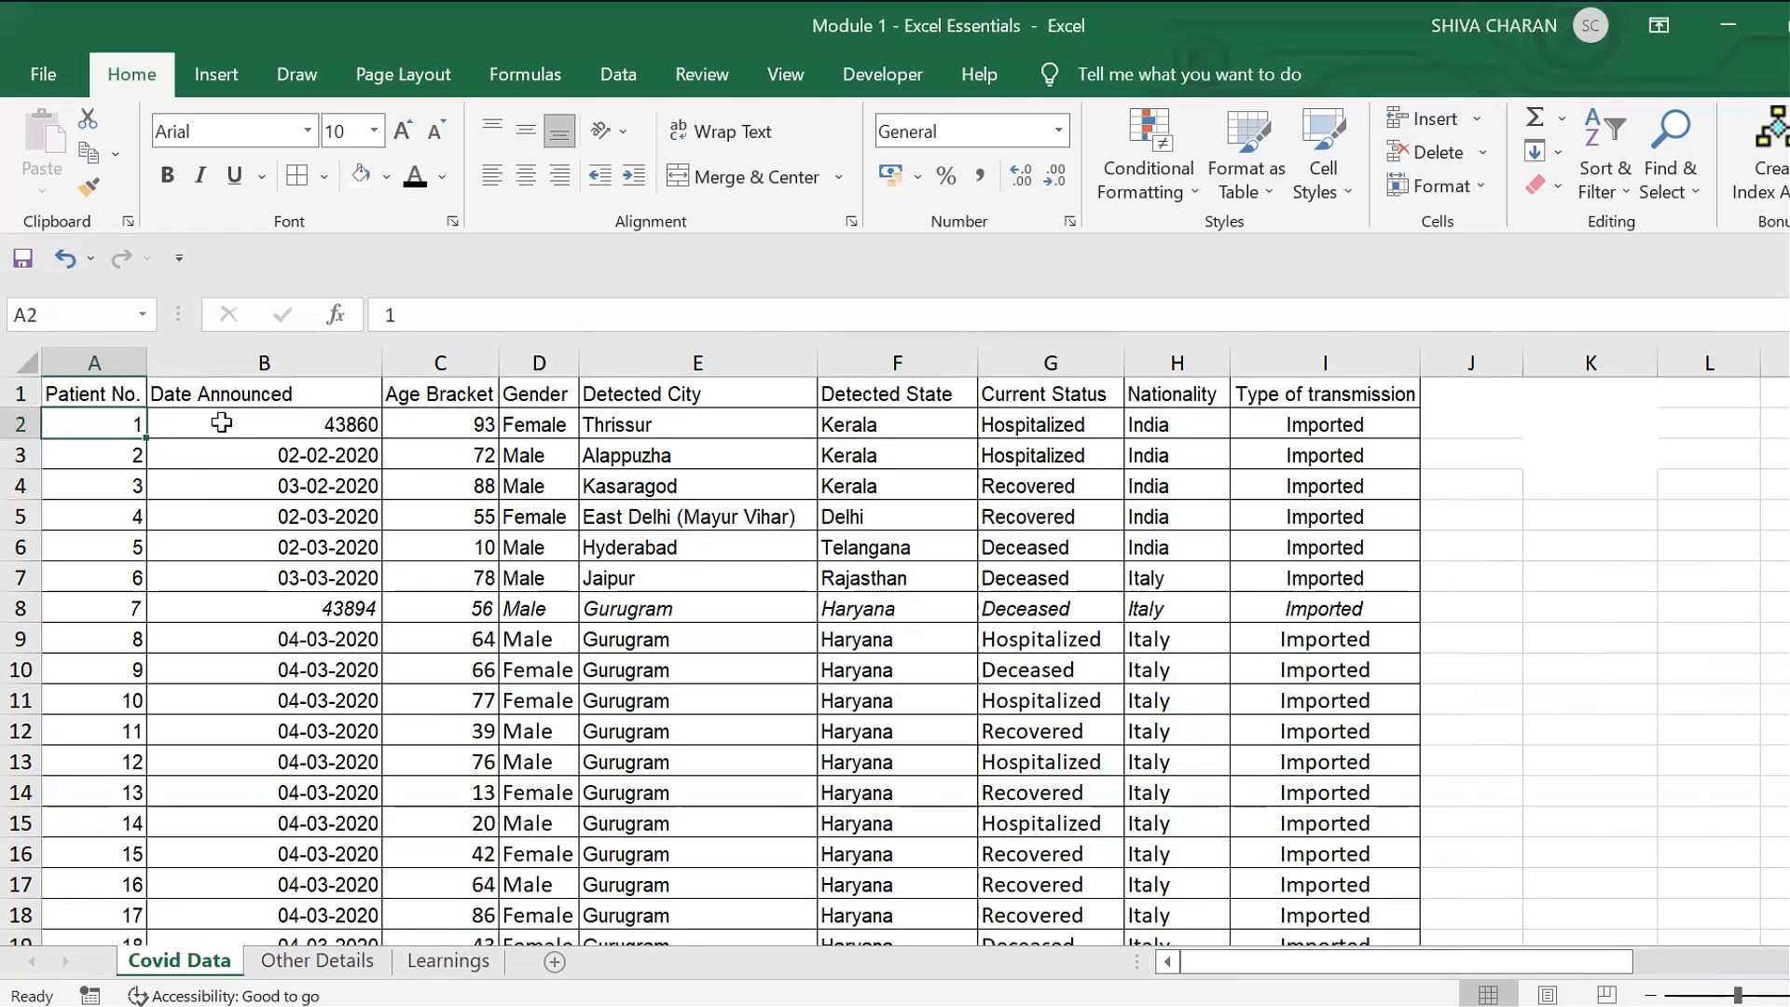
pyautogui.press('Down')
pyautogui.press('Down')
pyautogui.press('Down')
pyautogui.press('Down')
pyautogui.press('Down')
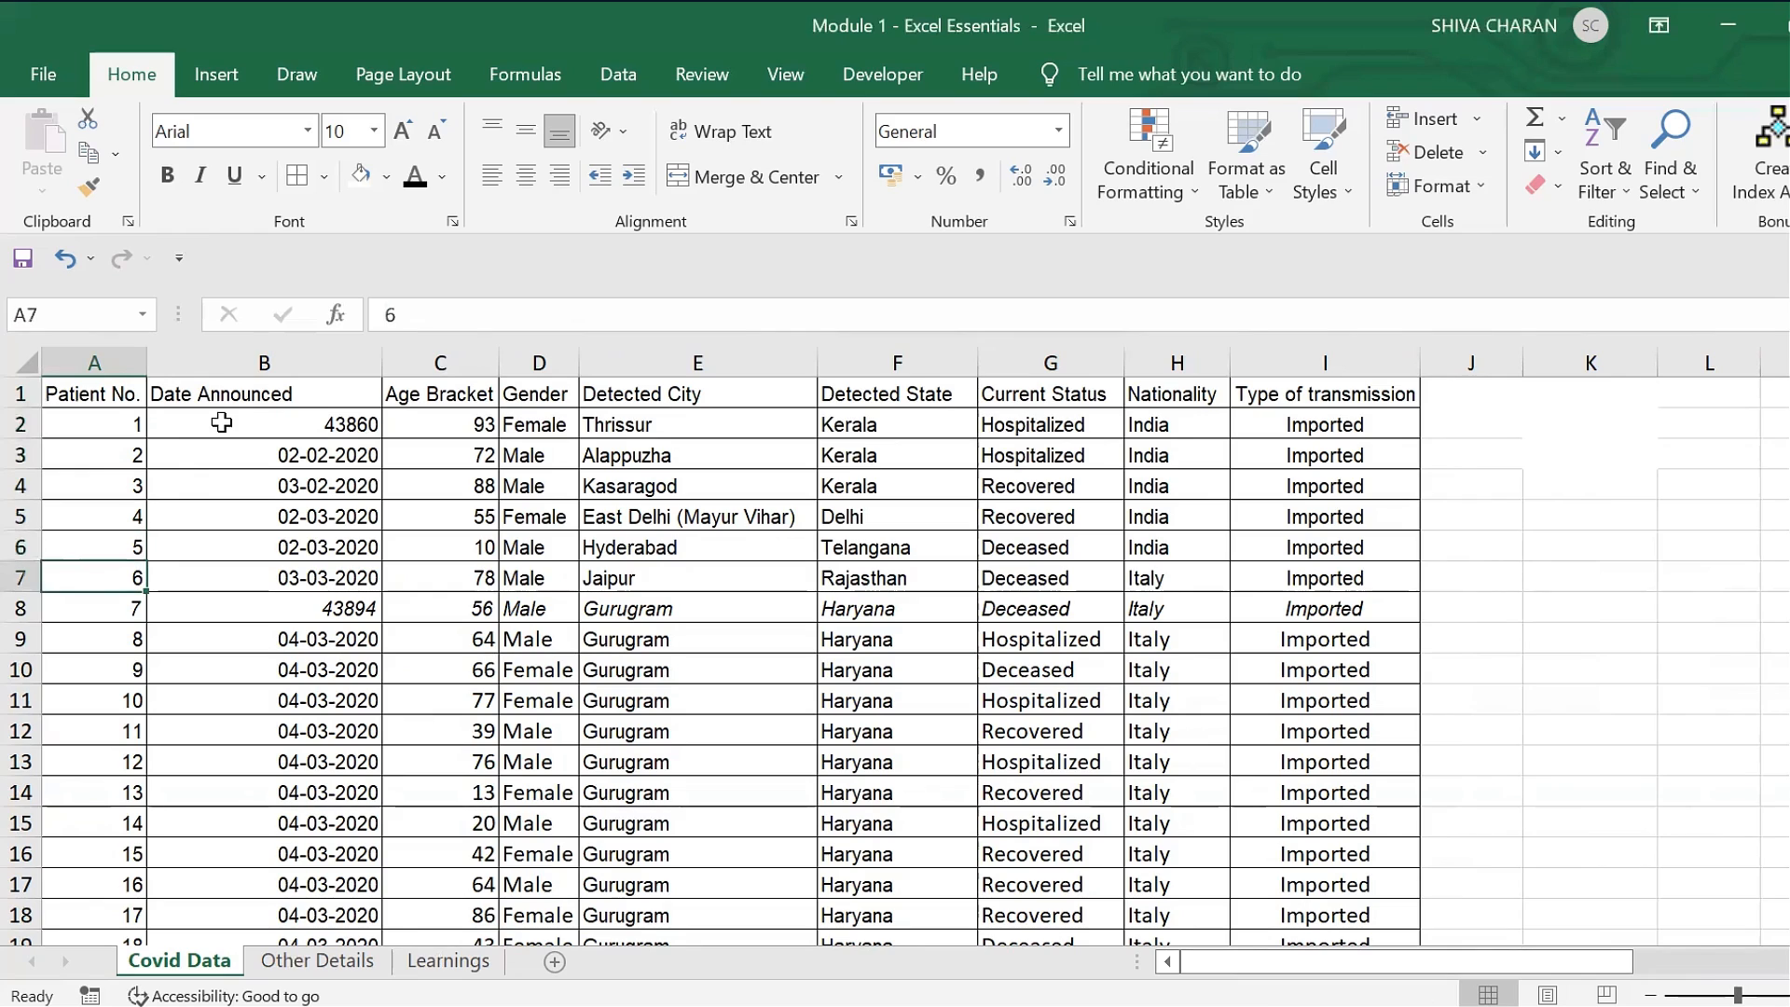
pyautogui.press('Up')
pyautogui.press('Up')
pyautogui.press('Up')
pyautogui.press('Up')
pyautogui.press('Up')
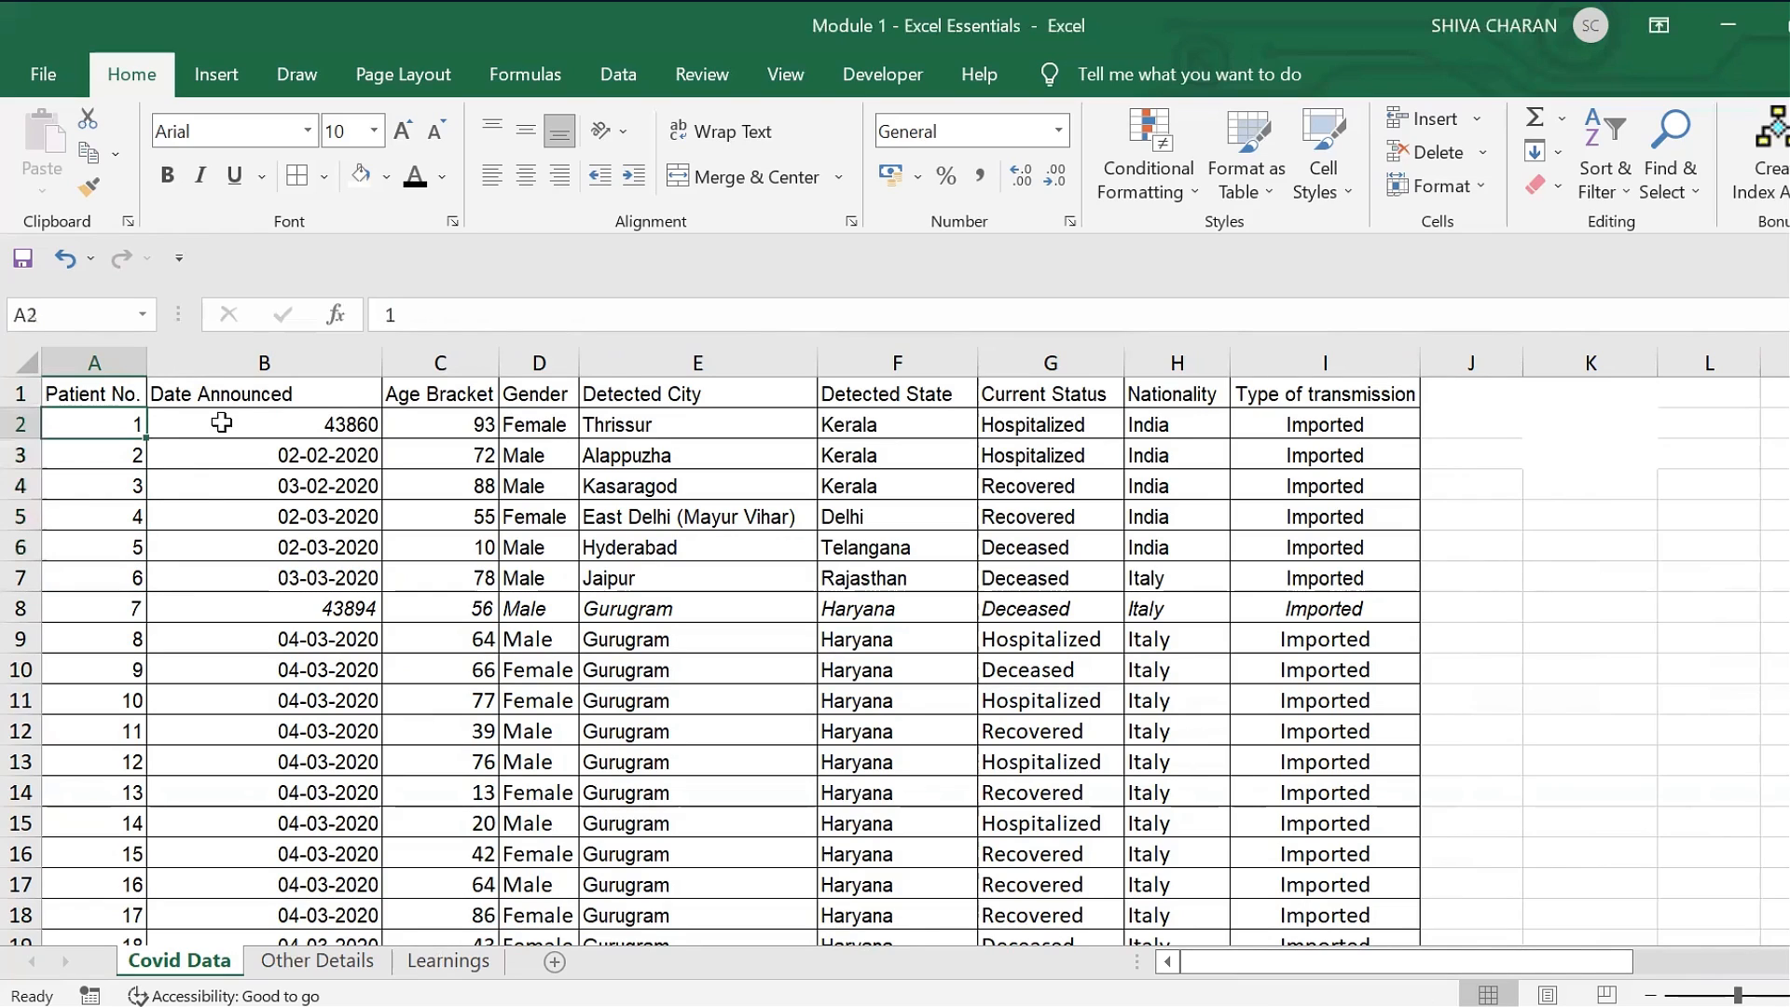
# - Select all patient numbers from A2 to the last record to check the column's extent, and return to A1
pyautogui.hotkey('ctrl', 'shift', 'Down')
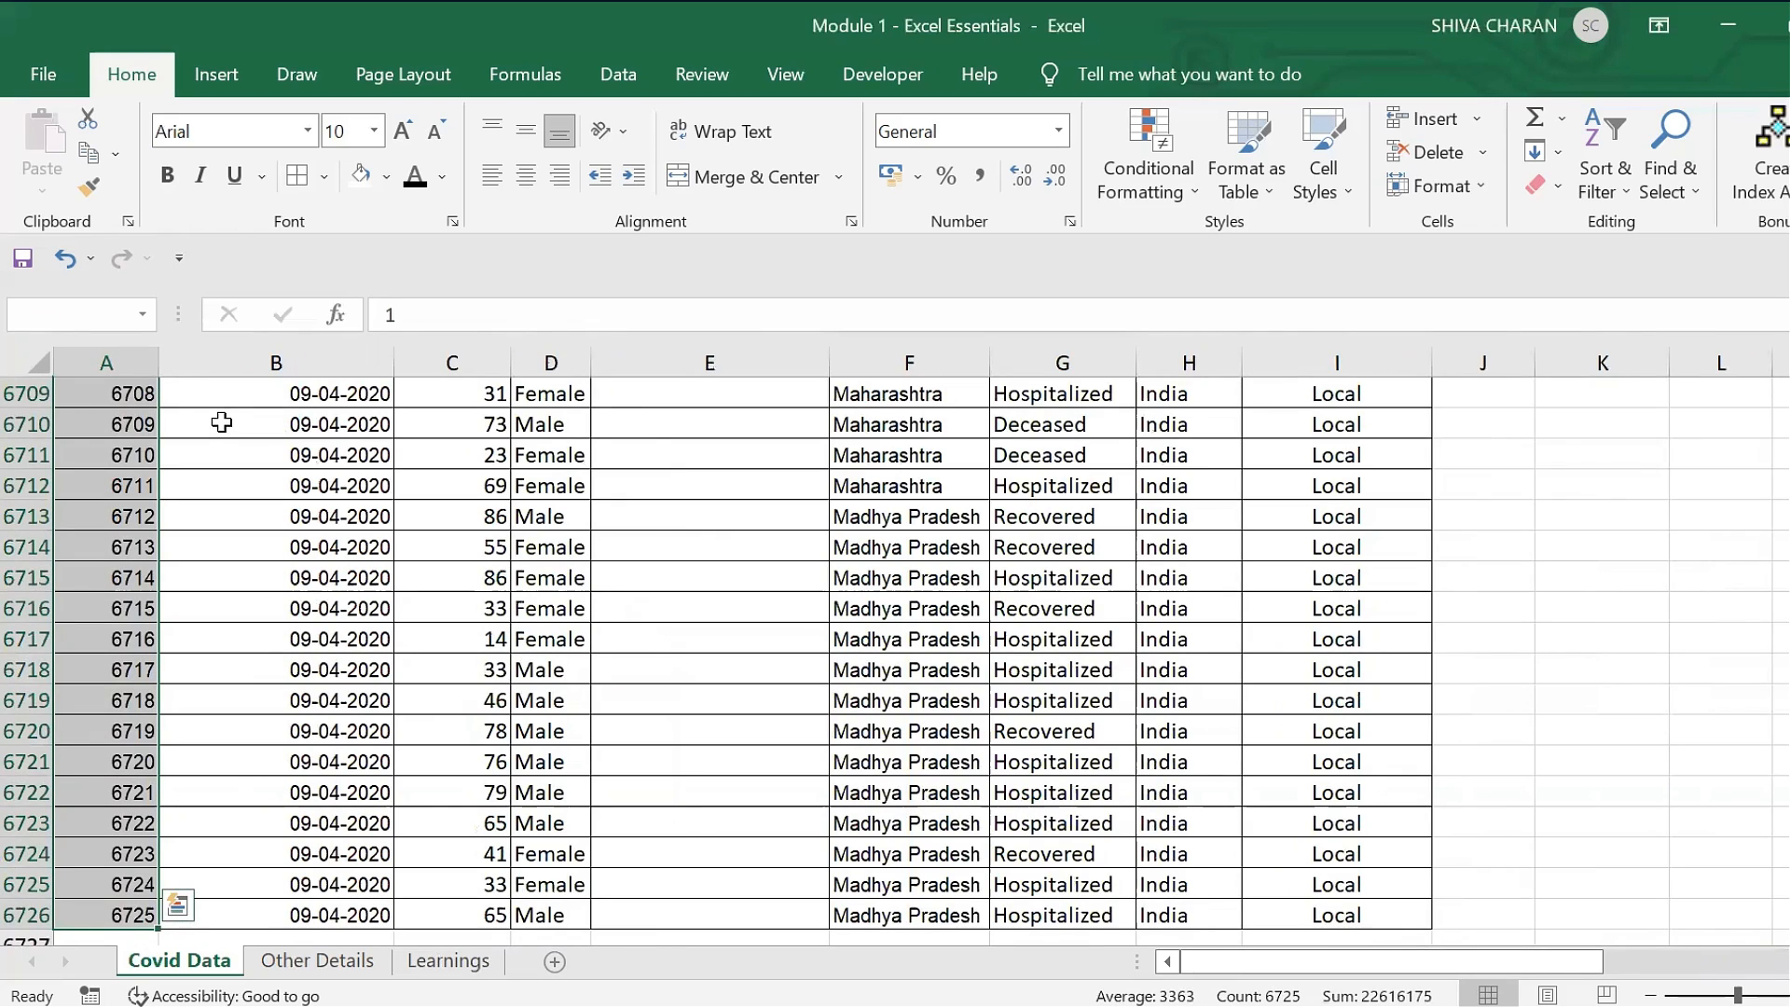
pyautogui.hotkey('ctrl', 'q')
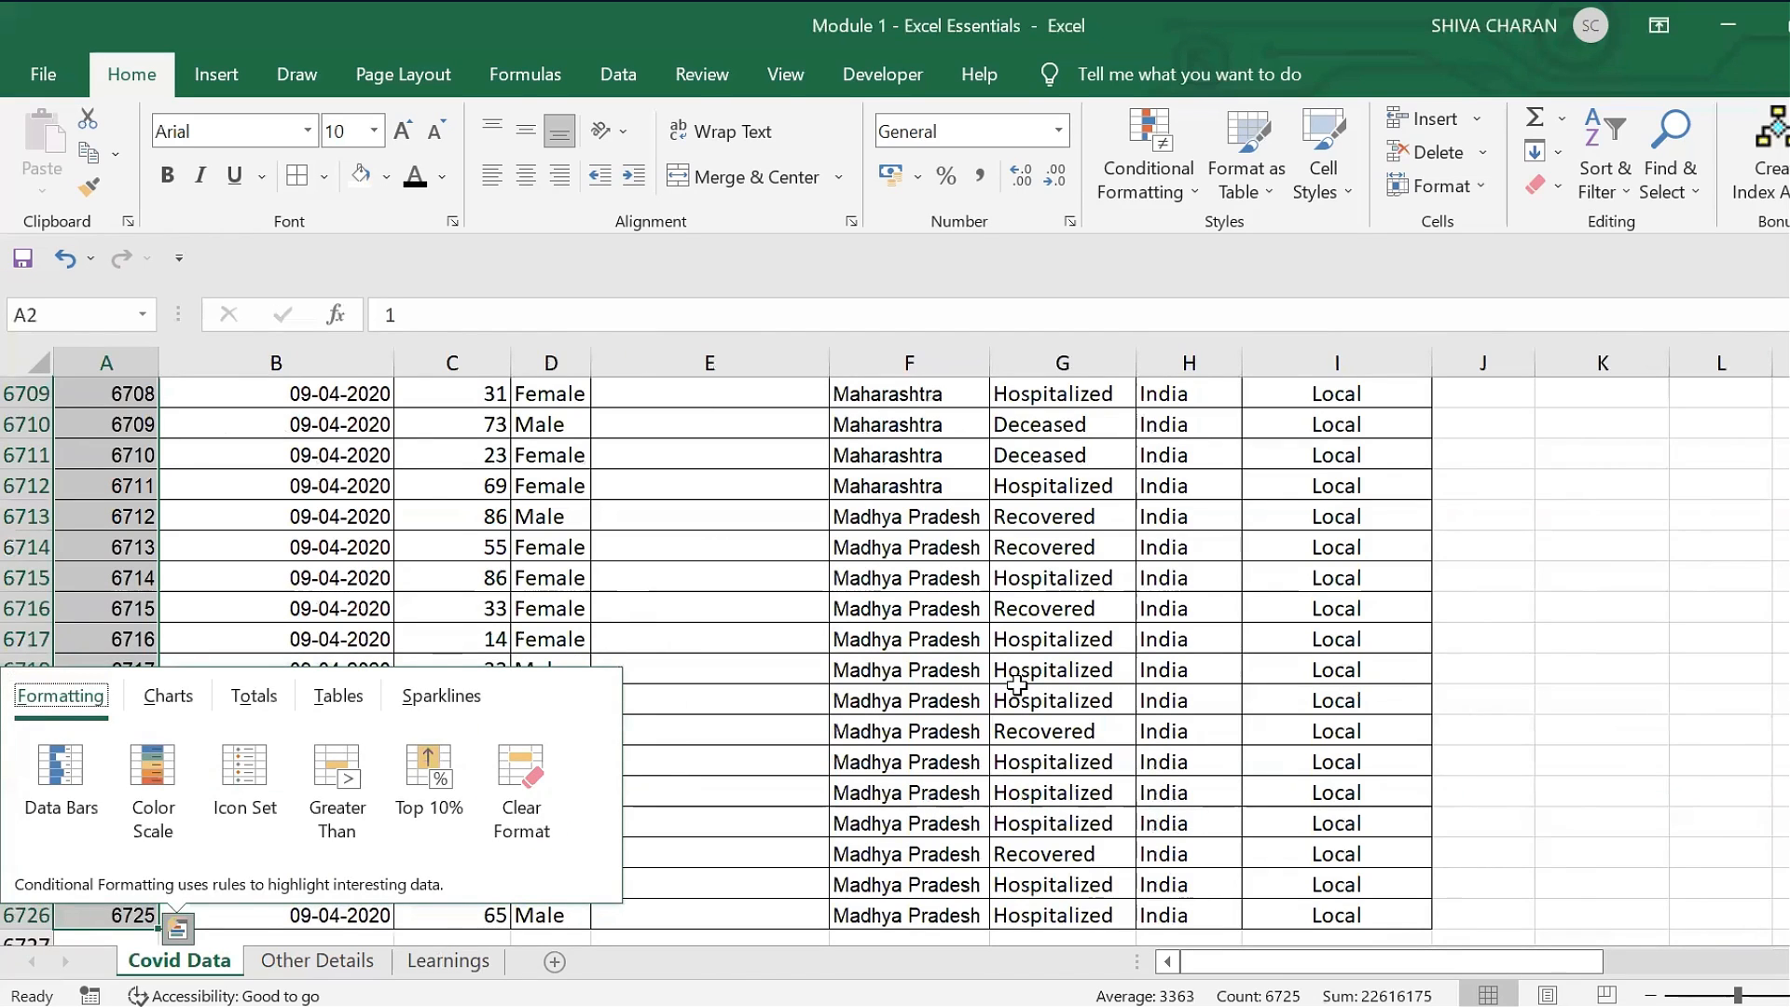
pyautogui.press('Escape')
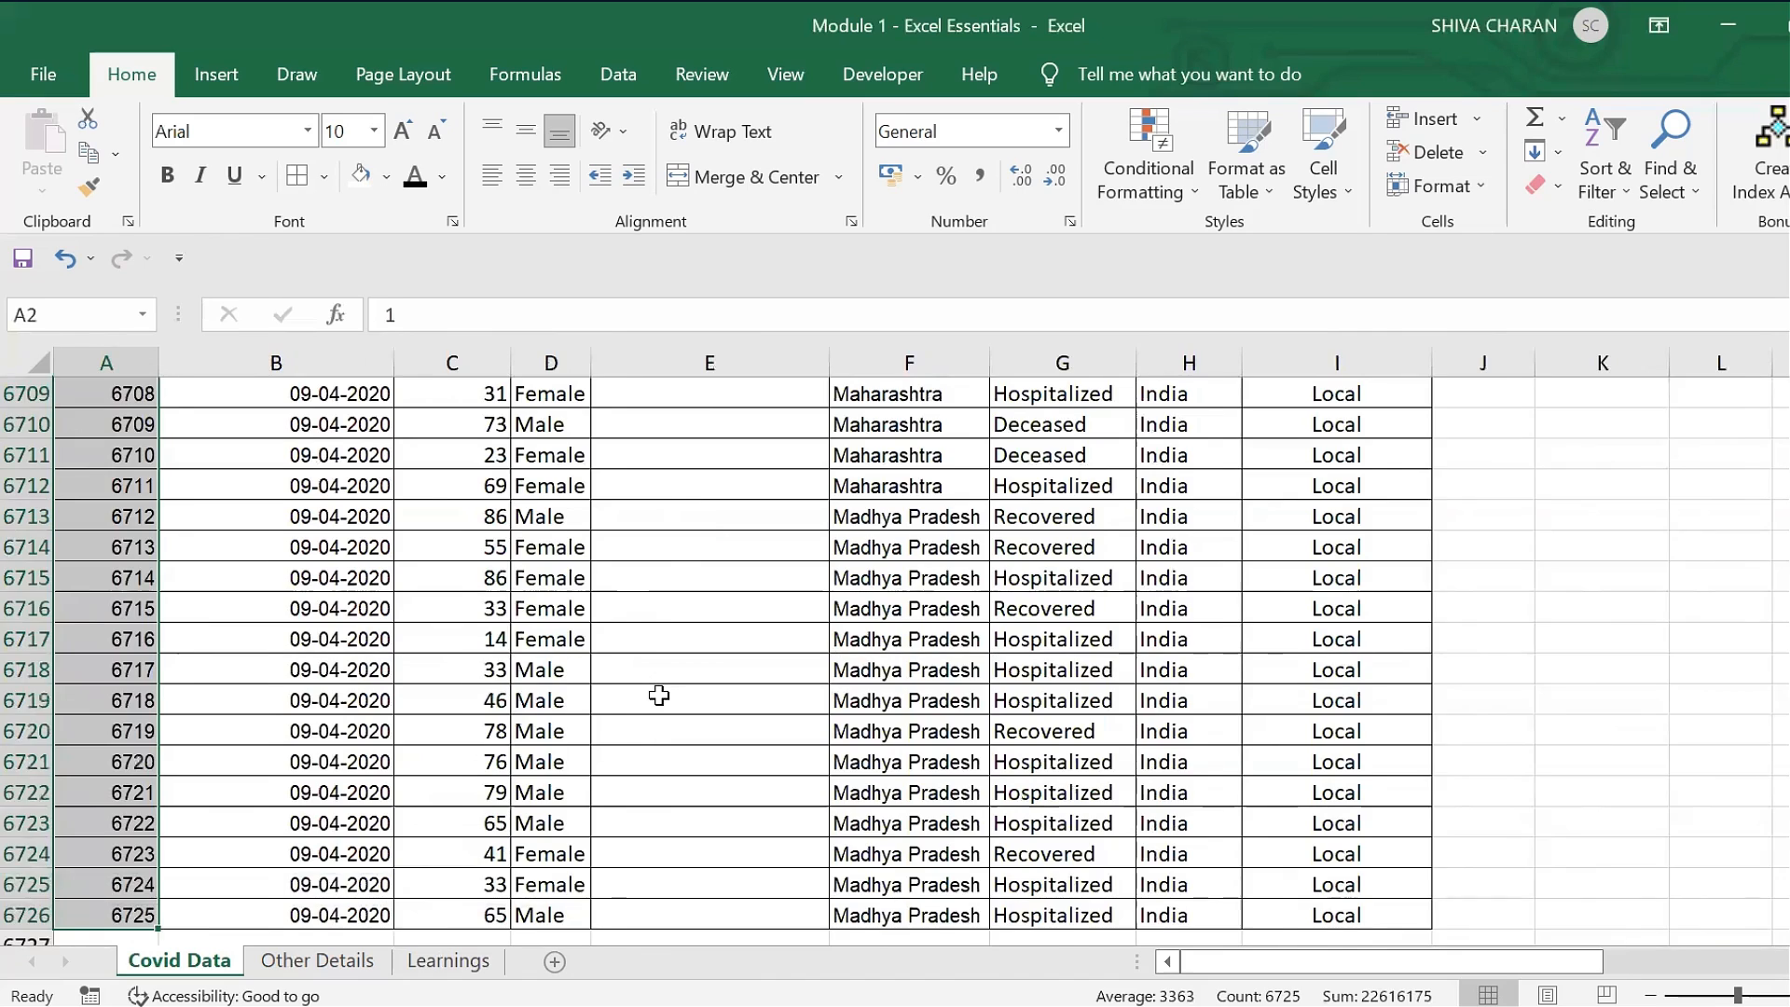
pyautogui.hotkey('ctrl', 'Home')
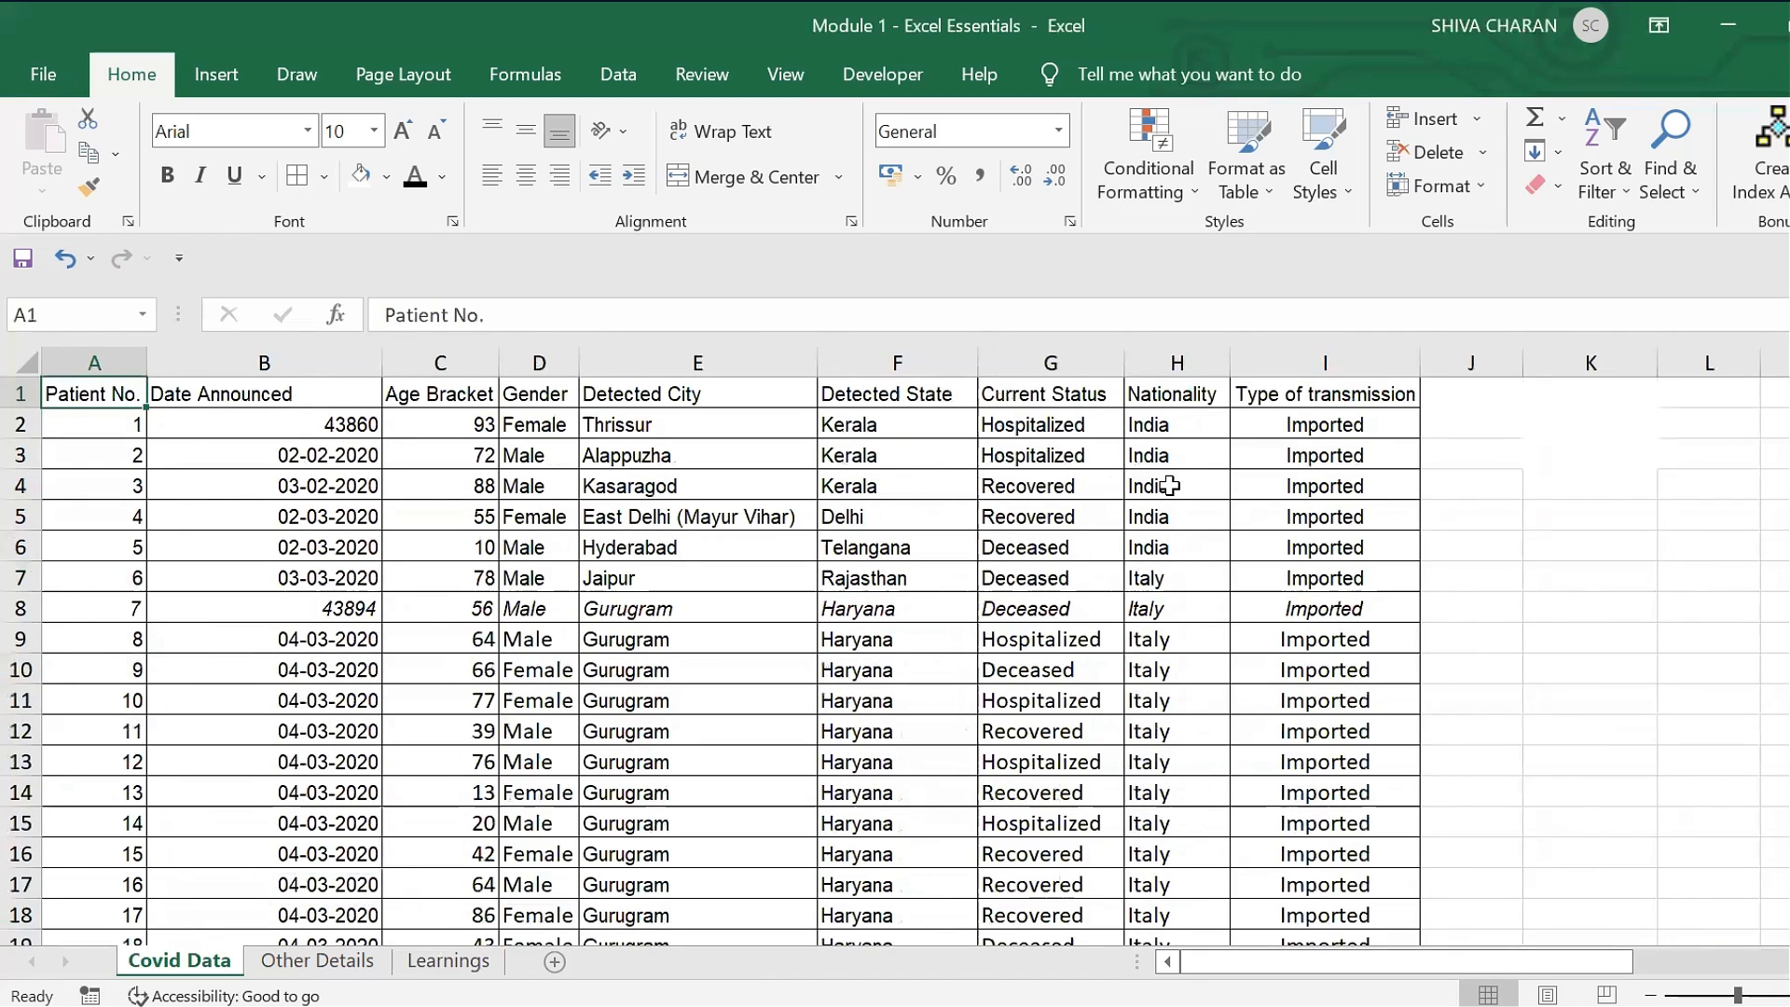
# - Enter the header "Sl.No" in cell J1, beside the Type of transmission column
pyautogui.click(1463, 392)
pyautogui.write('S')
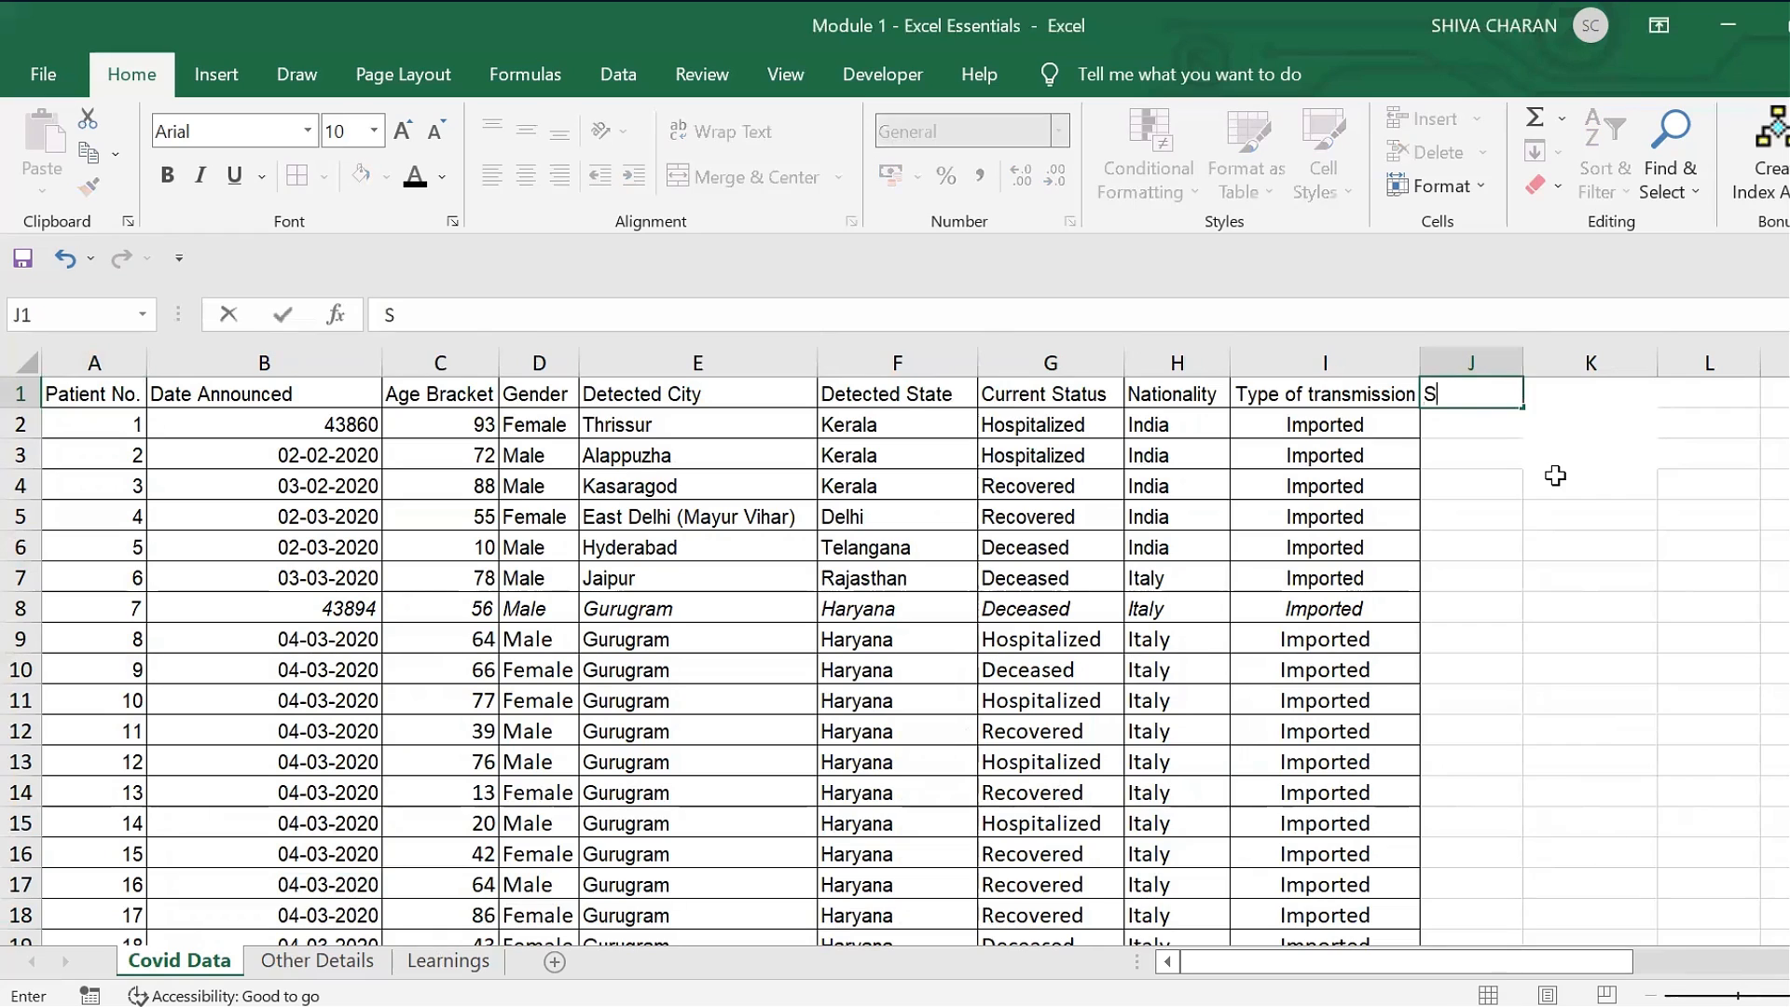
pyautogui.write('l.No')
pyautogui.press('Return')
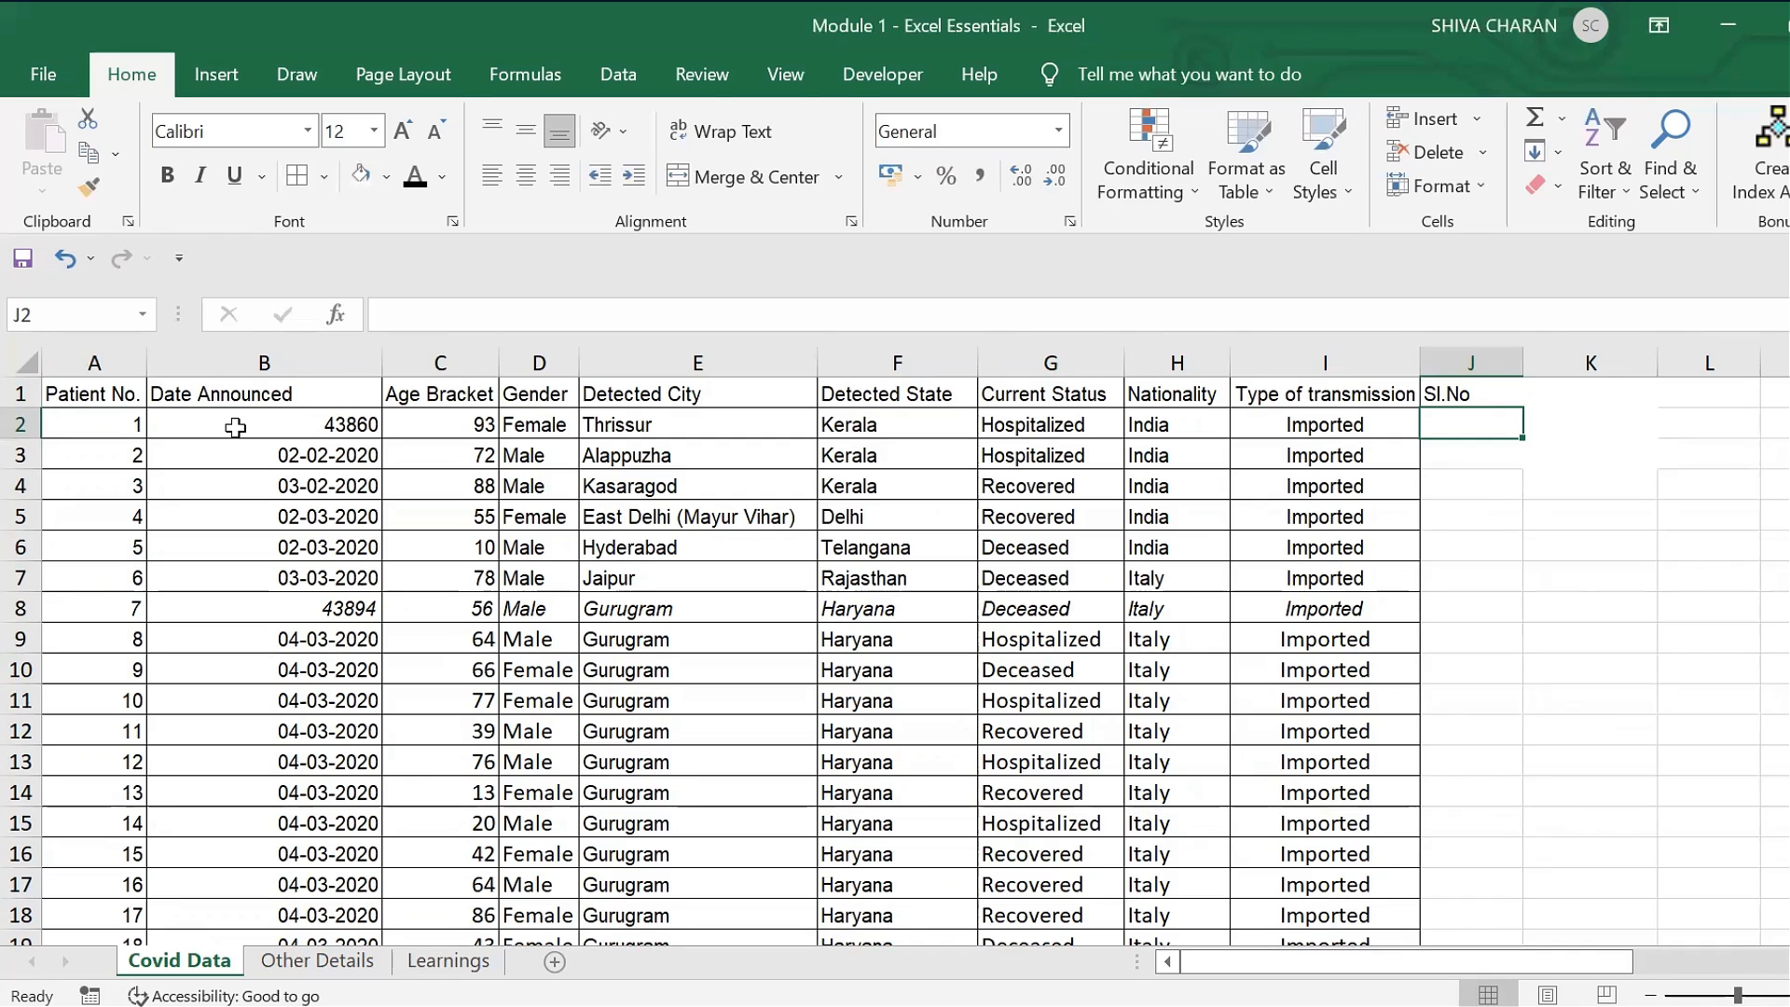
# - Check the last patient number in column A and return to the start of the data
pyautogui.click(156, 425)
pyautogui.click(109, 425)
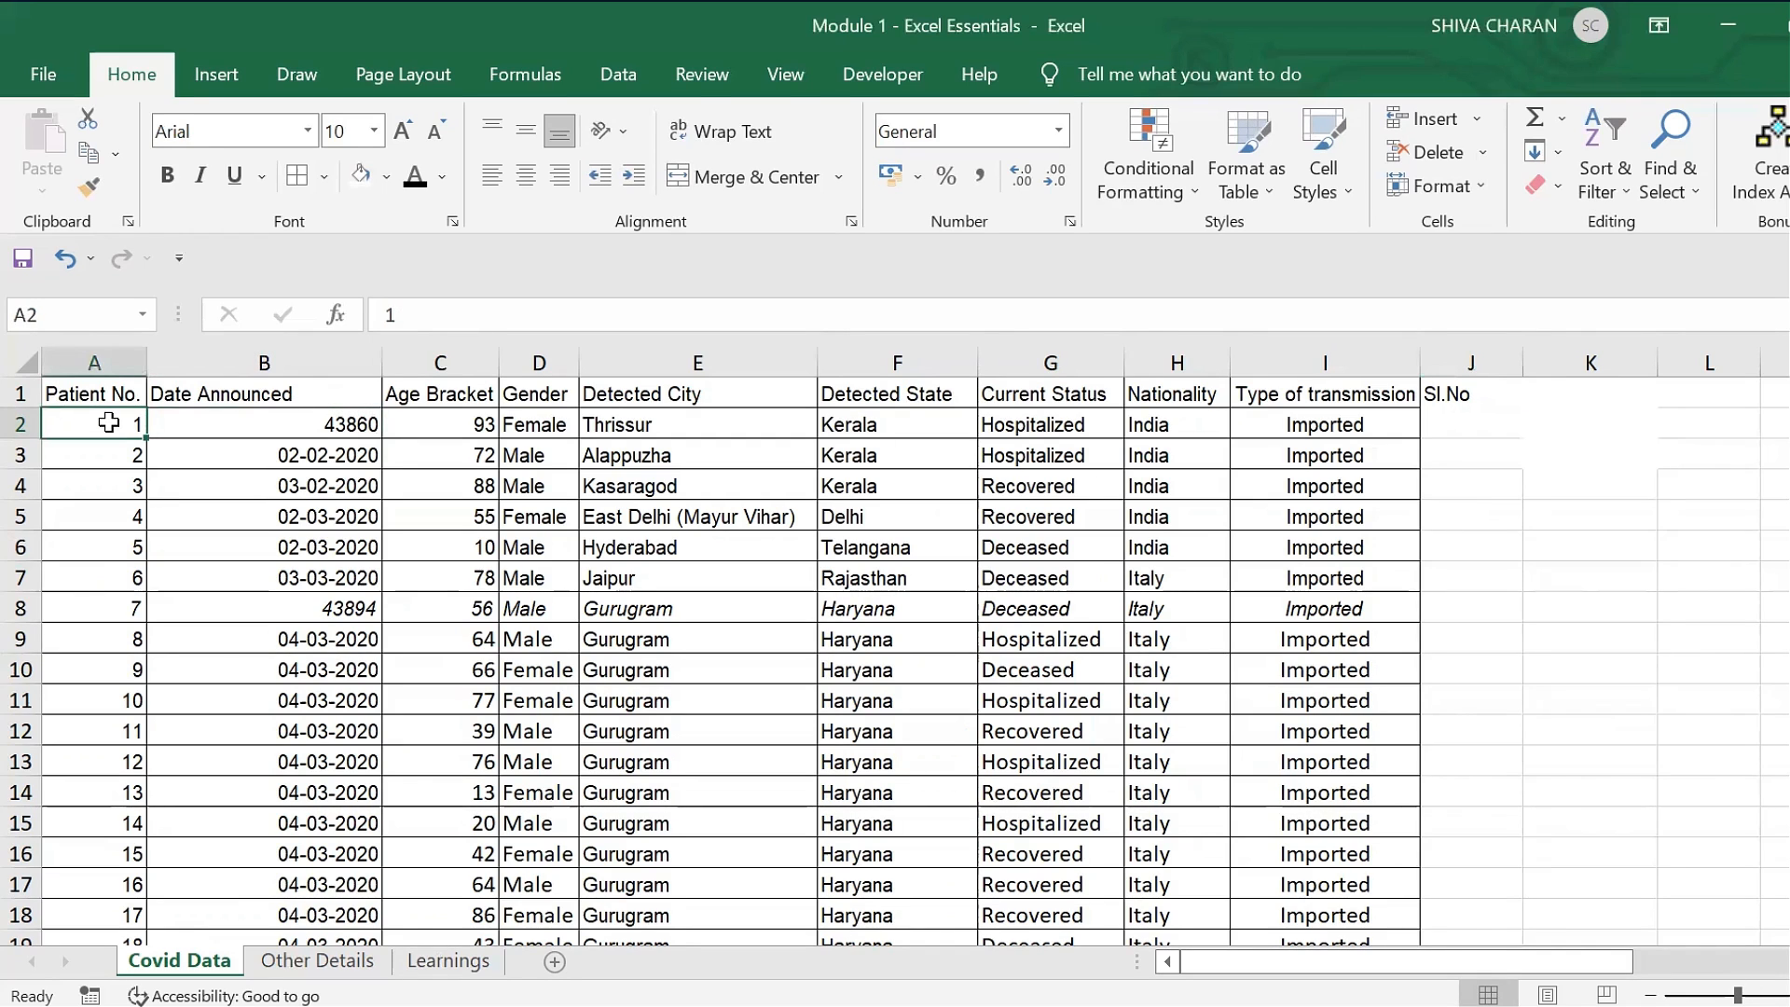
pyautogui.hotkey('ctrl', 'Down')
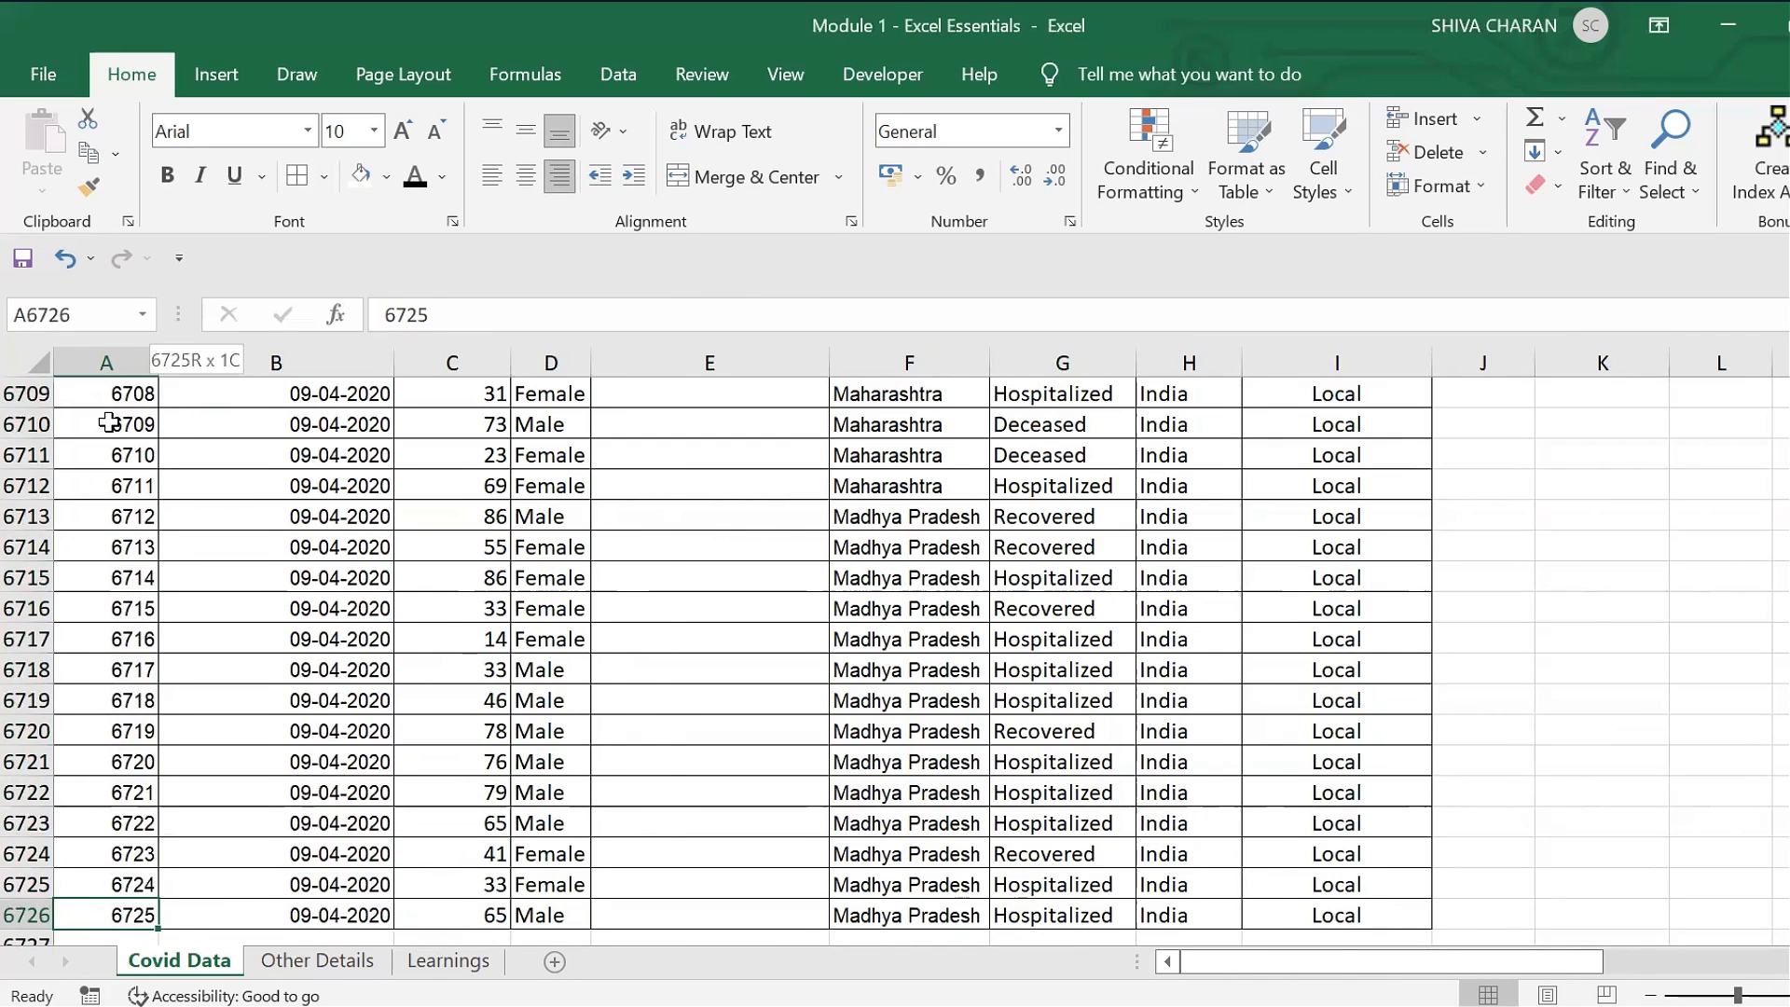
pyautogui.hotkey('ctrl', 'shift', 'Up')
pyautogui.moveTo(109, 424); pyautogui.dragTo(1287, 456)
# - Enter the serial numbers 1 to 5 one by one in cells J2 to J6 of the Sl.No column
pyautogui.click(1446, 421)
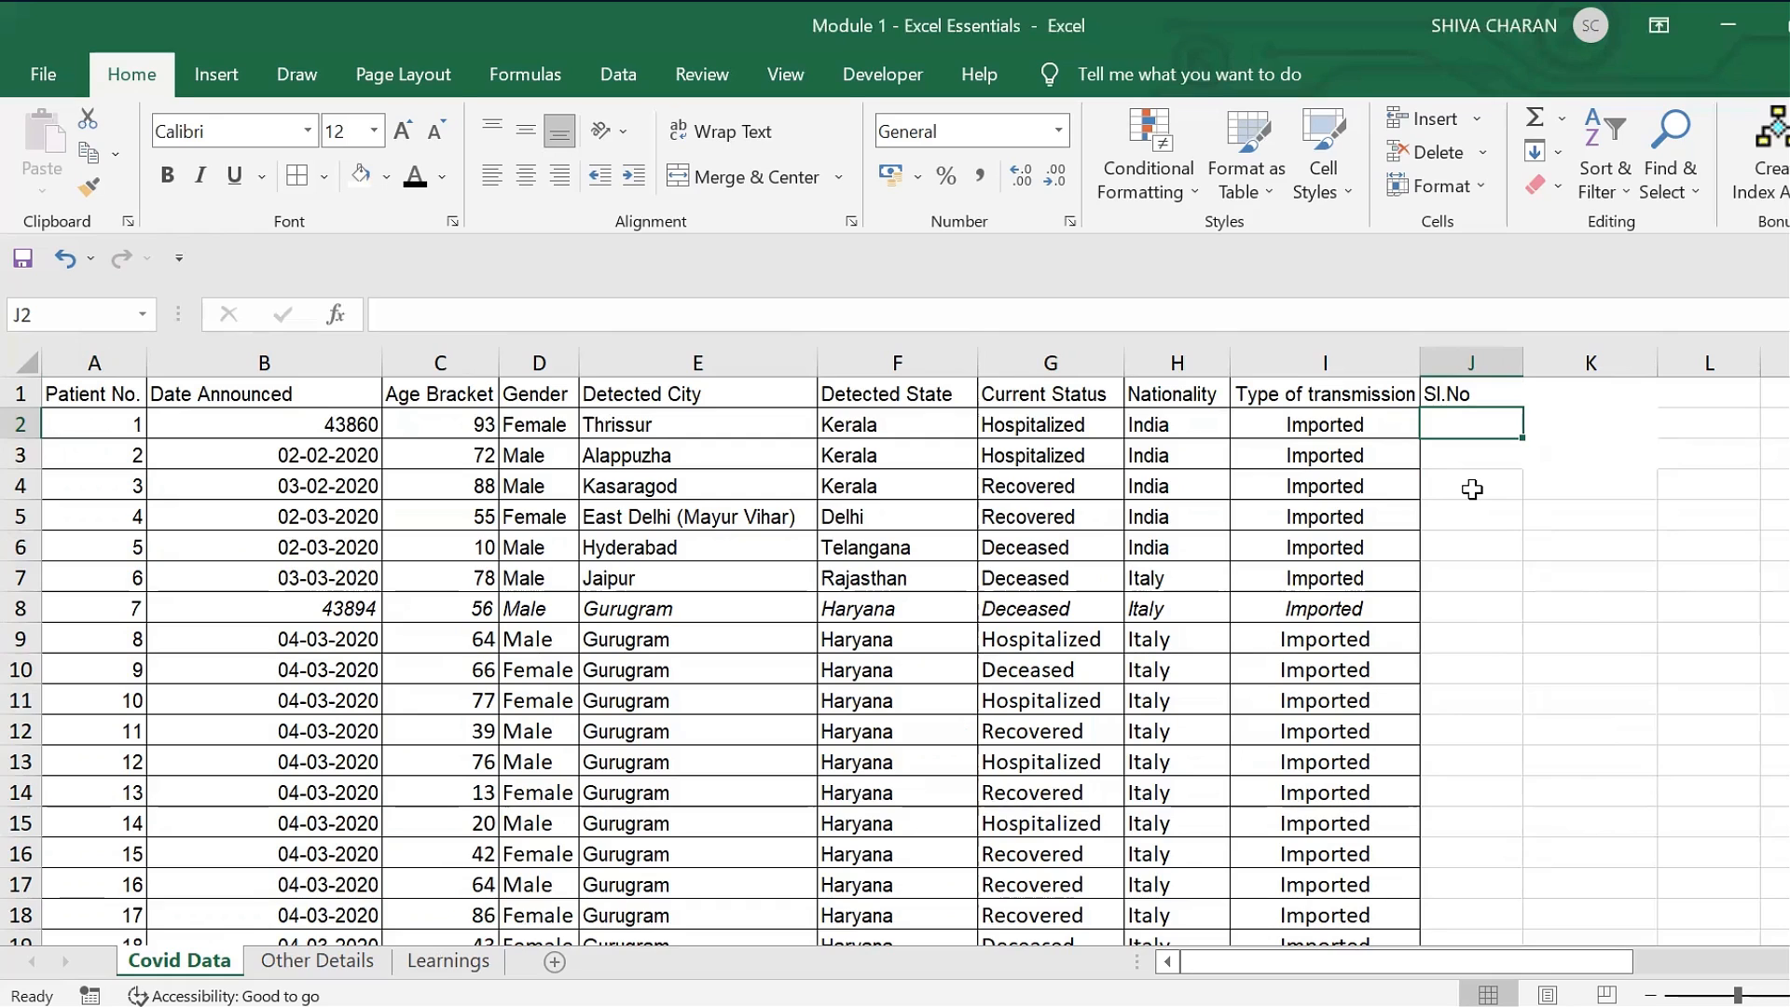
pyautogui.write('1')
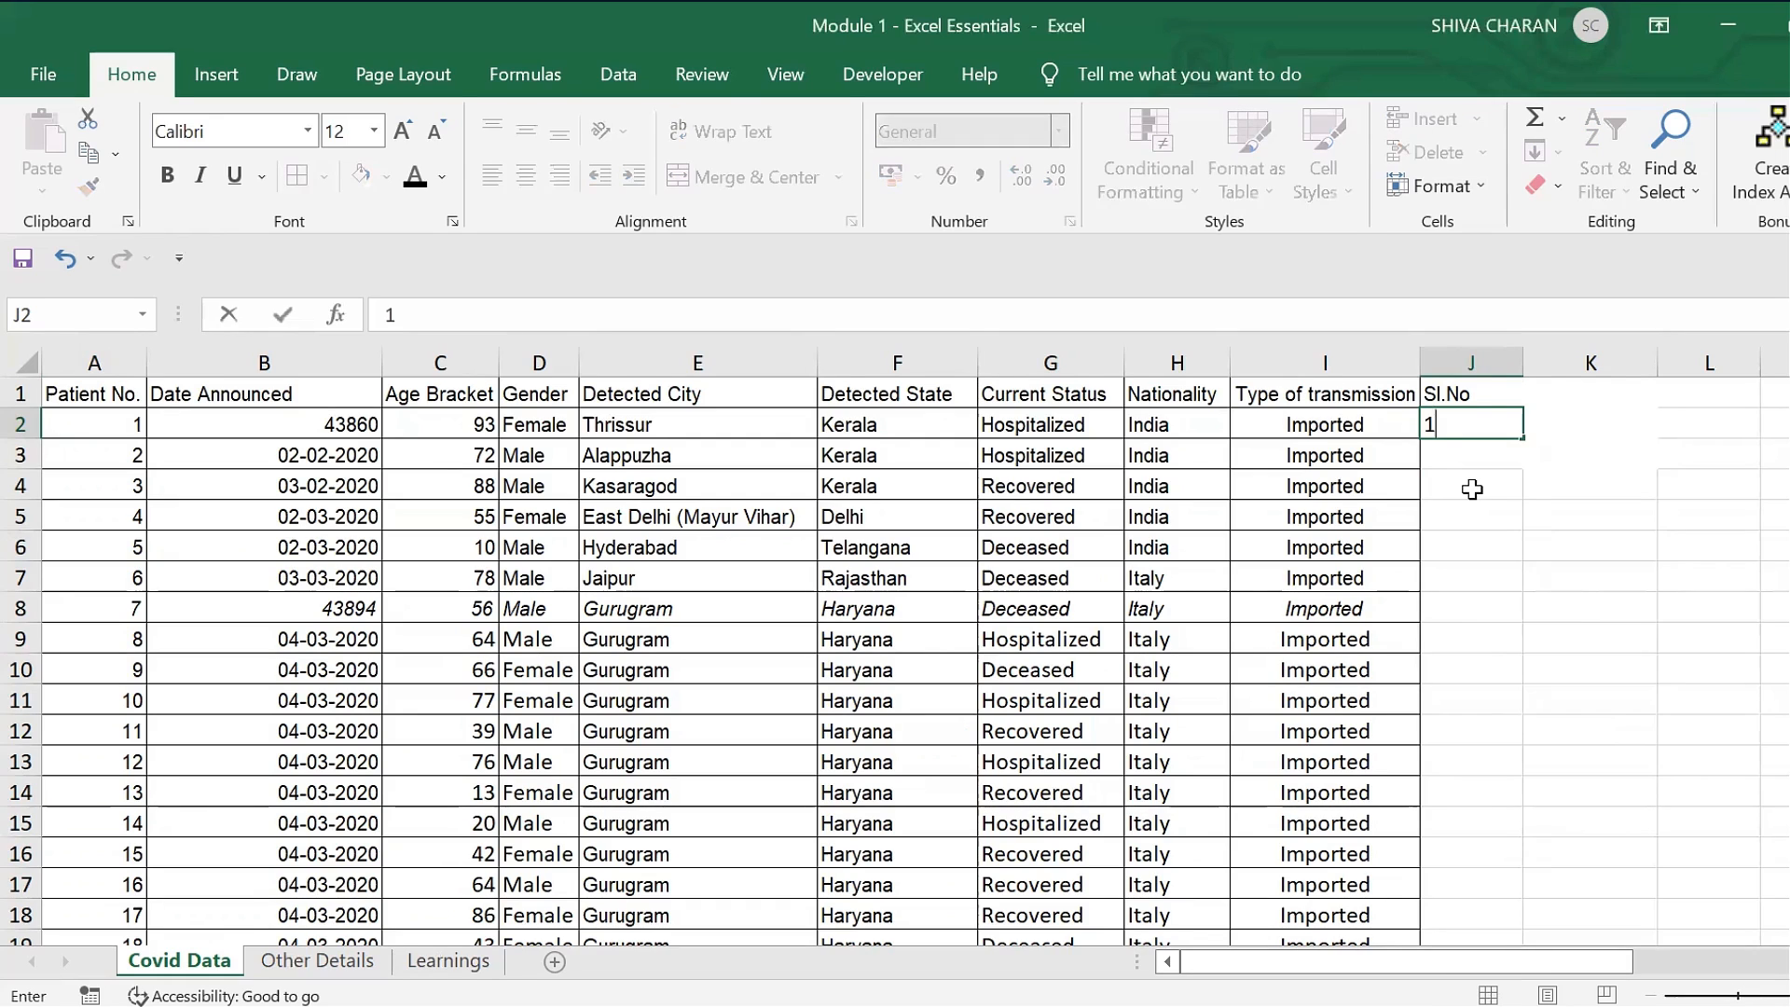
pyautogui.press('Return')
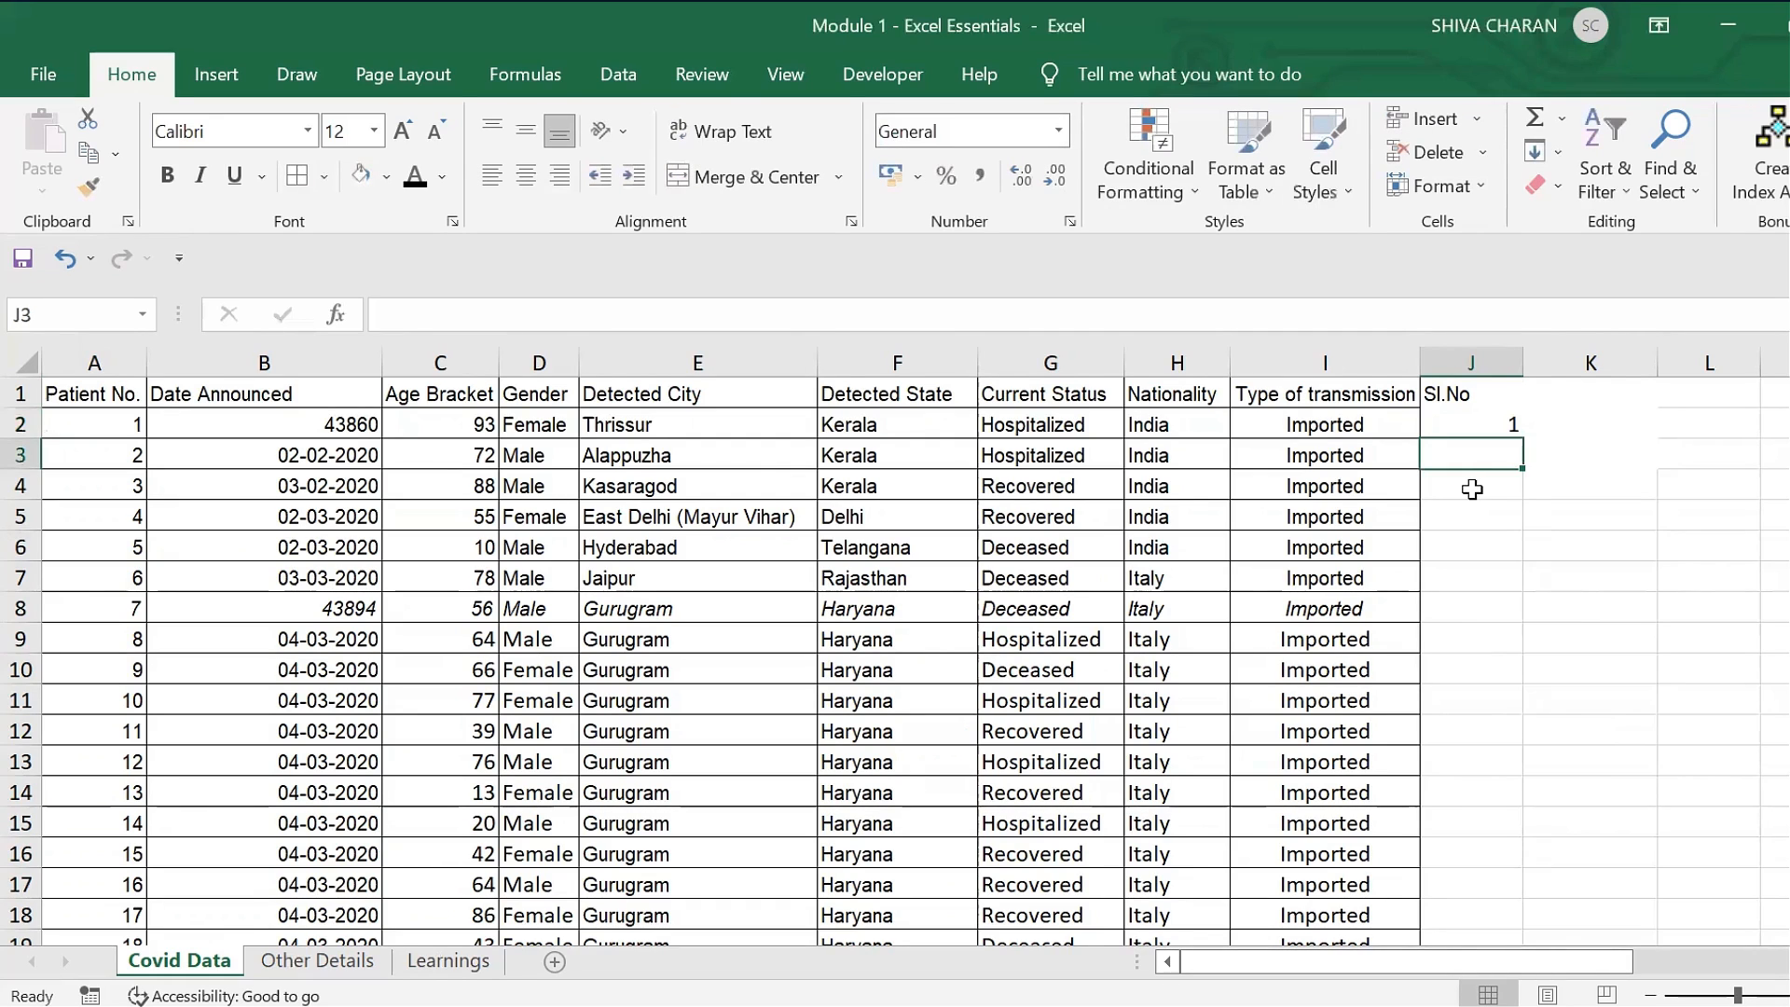
pyautogui.write('2')
pyautogui.press('Return')
pyautogui.write('3')
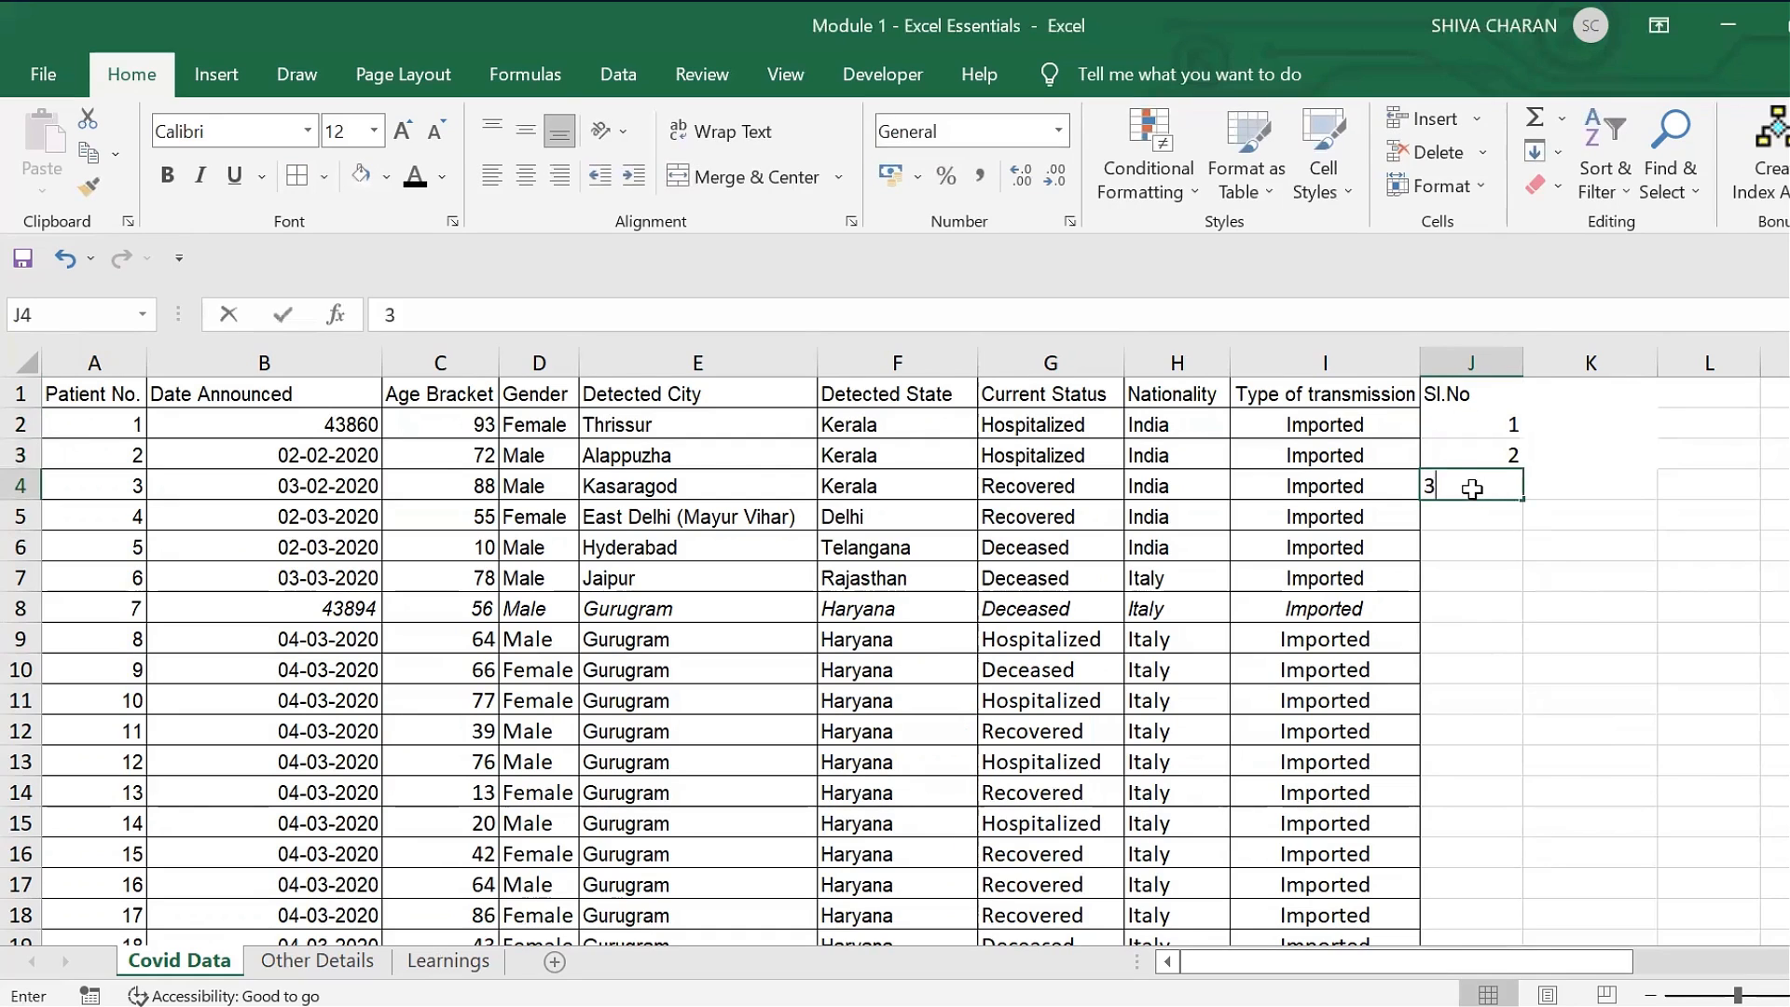
pyautogui.press('Return')
pyautogui.write('4')
pyautogui.press('Return')
pyautogui.write('5')
pyautogui.press('Return')
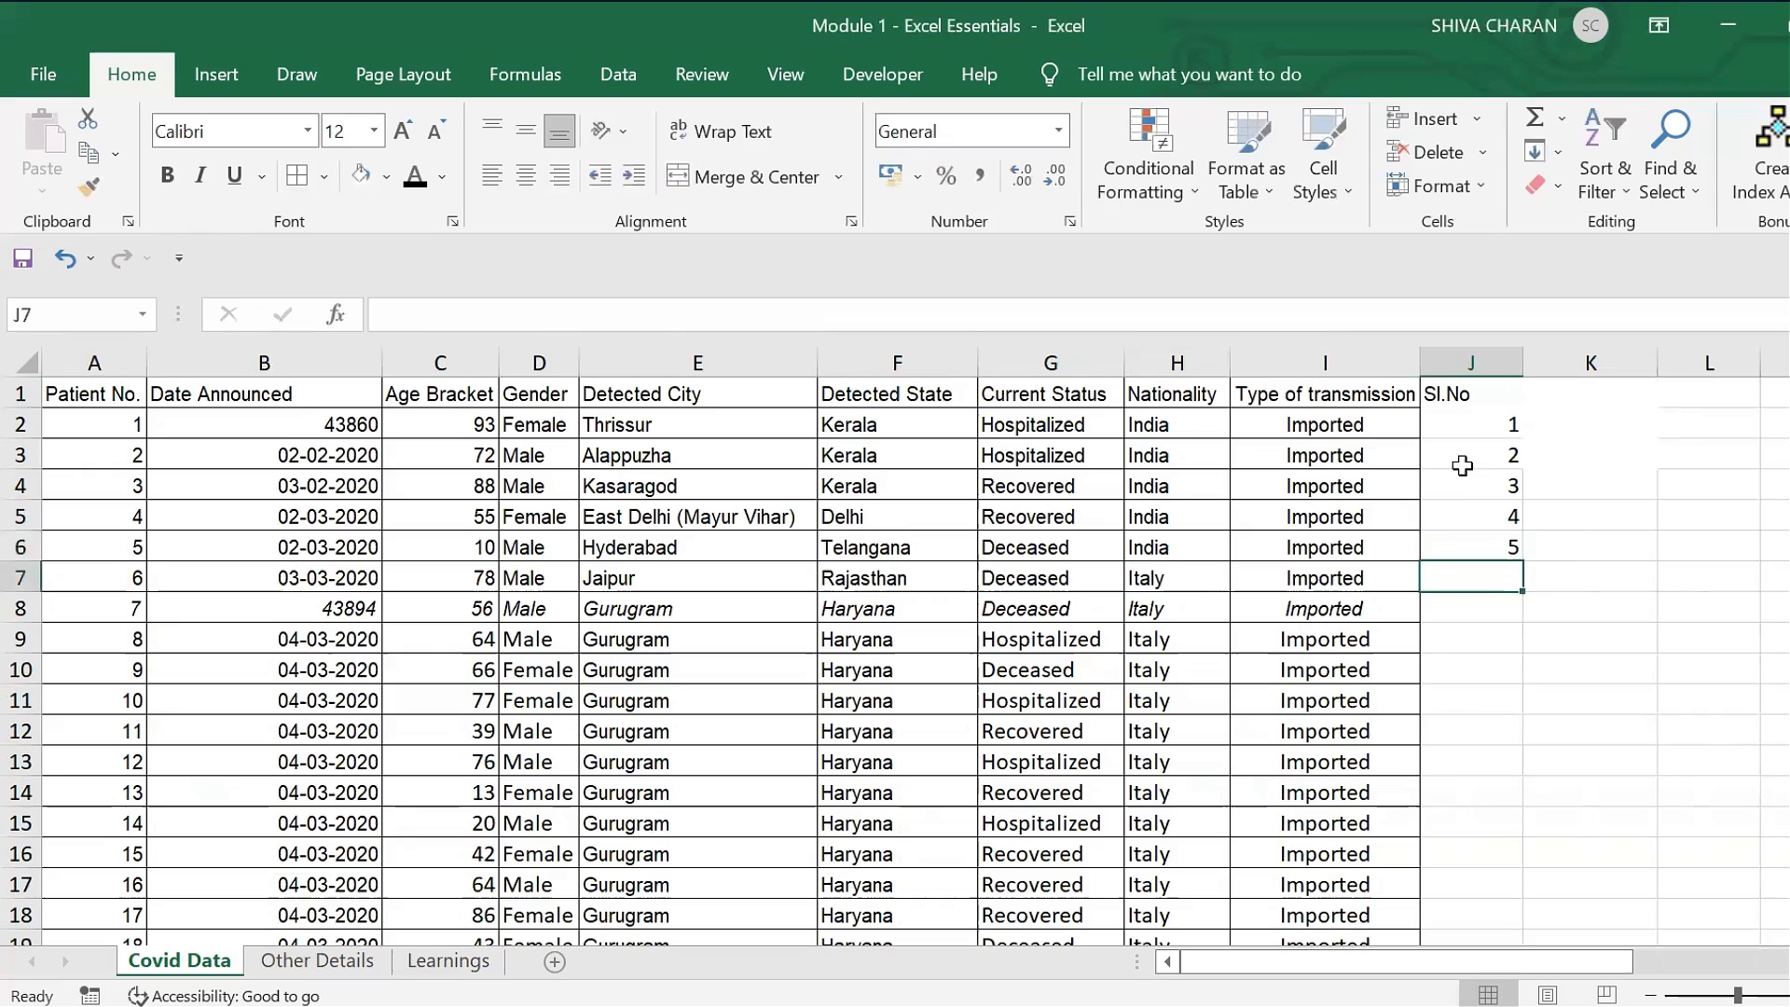
# - Check the numbered cells of the Sl.No column and the empty cells beneath them down to the sheet's last row
pyautogui.moveTo(1457, 423); pyautogui.dragTo(1470, 541)
pyautogui.click(1497, 629)
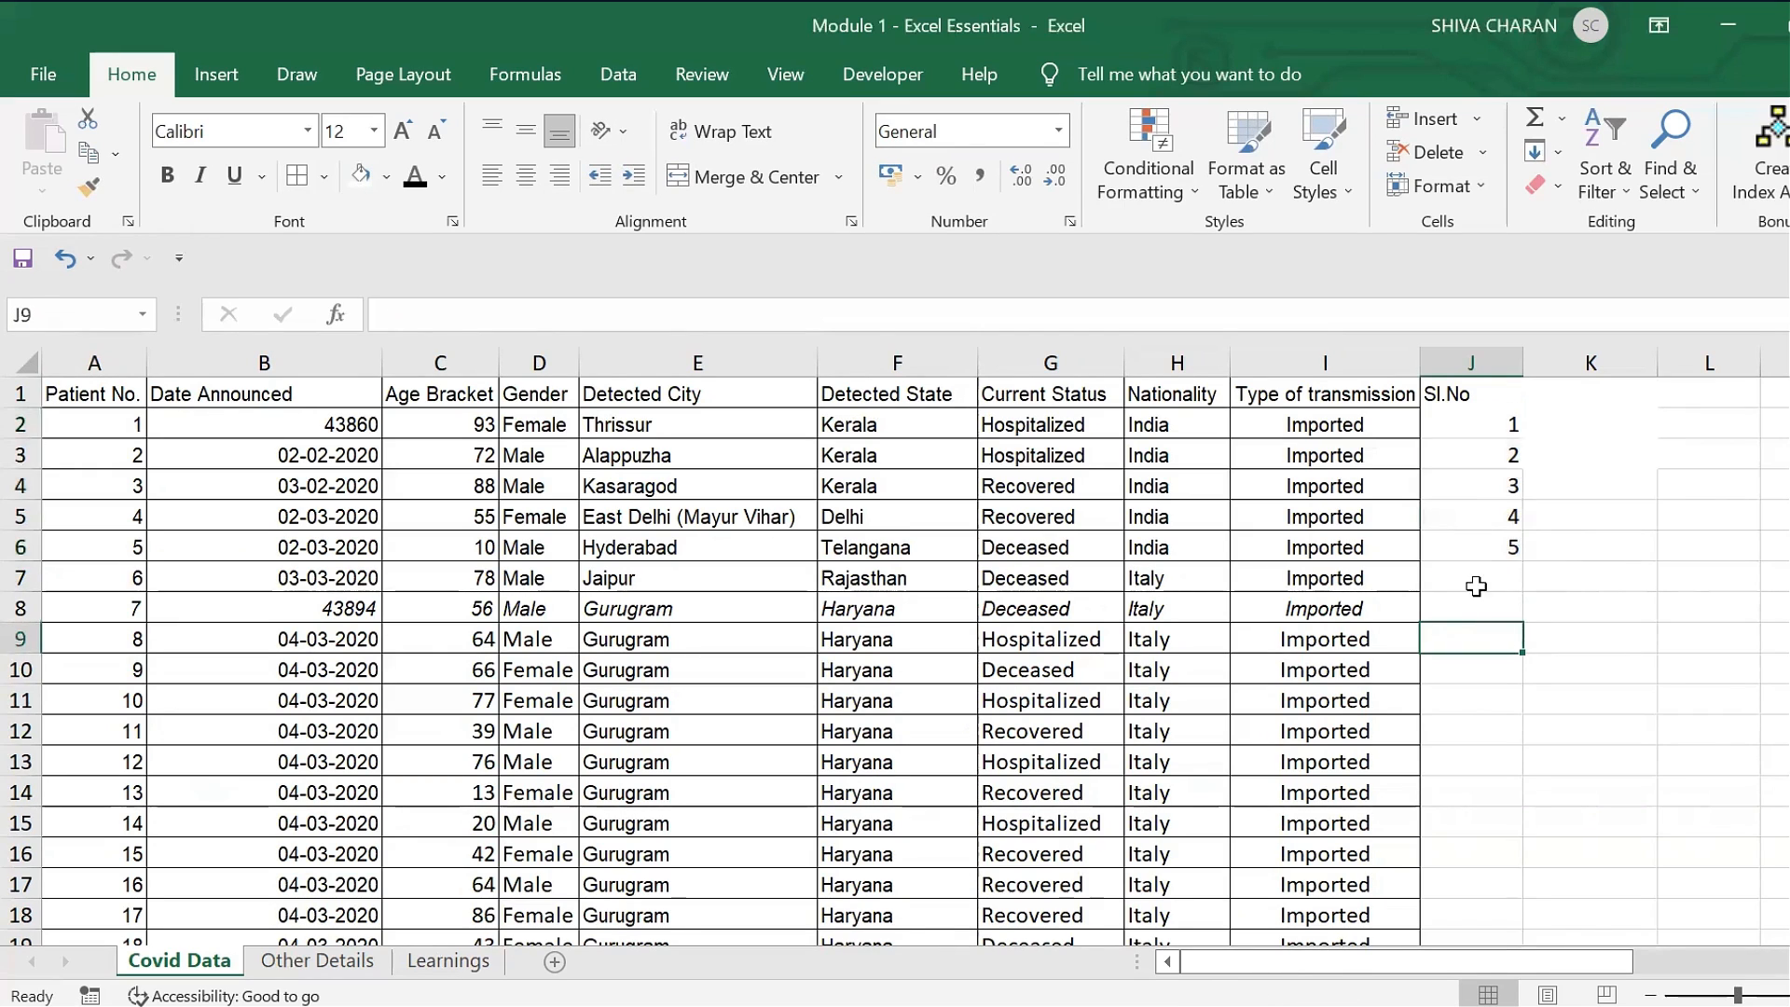
pyautogui.click(1473, 578)
pyautogui.hotkey('ctrl', 'Down')
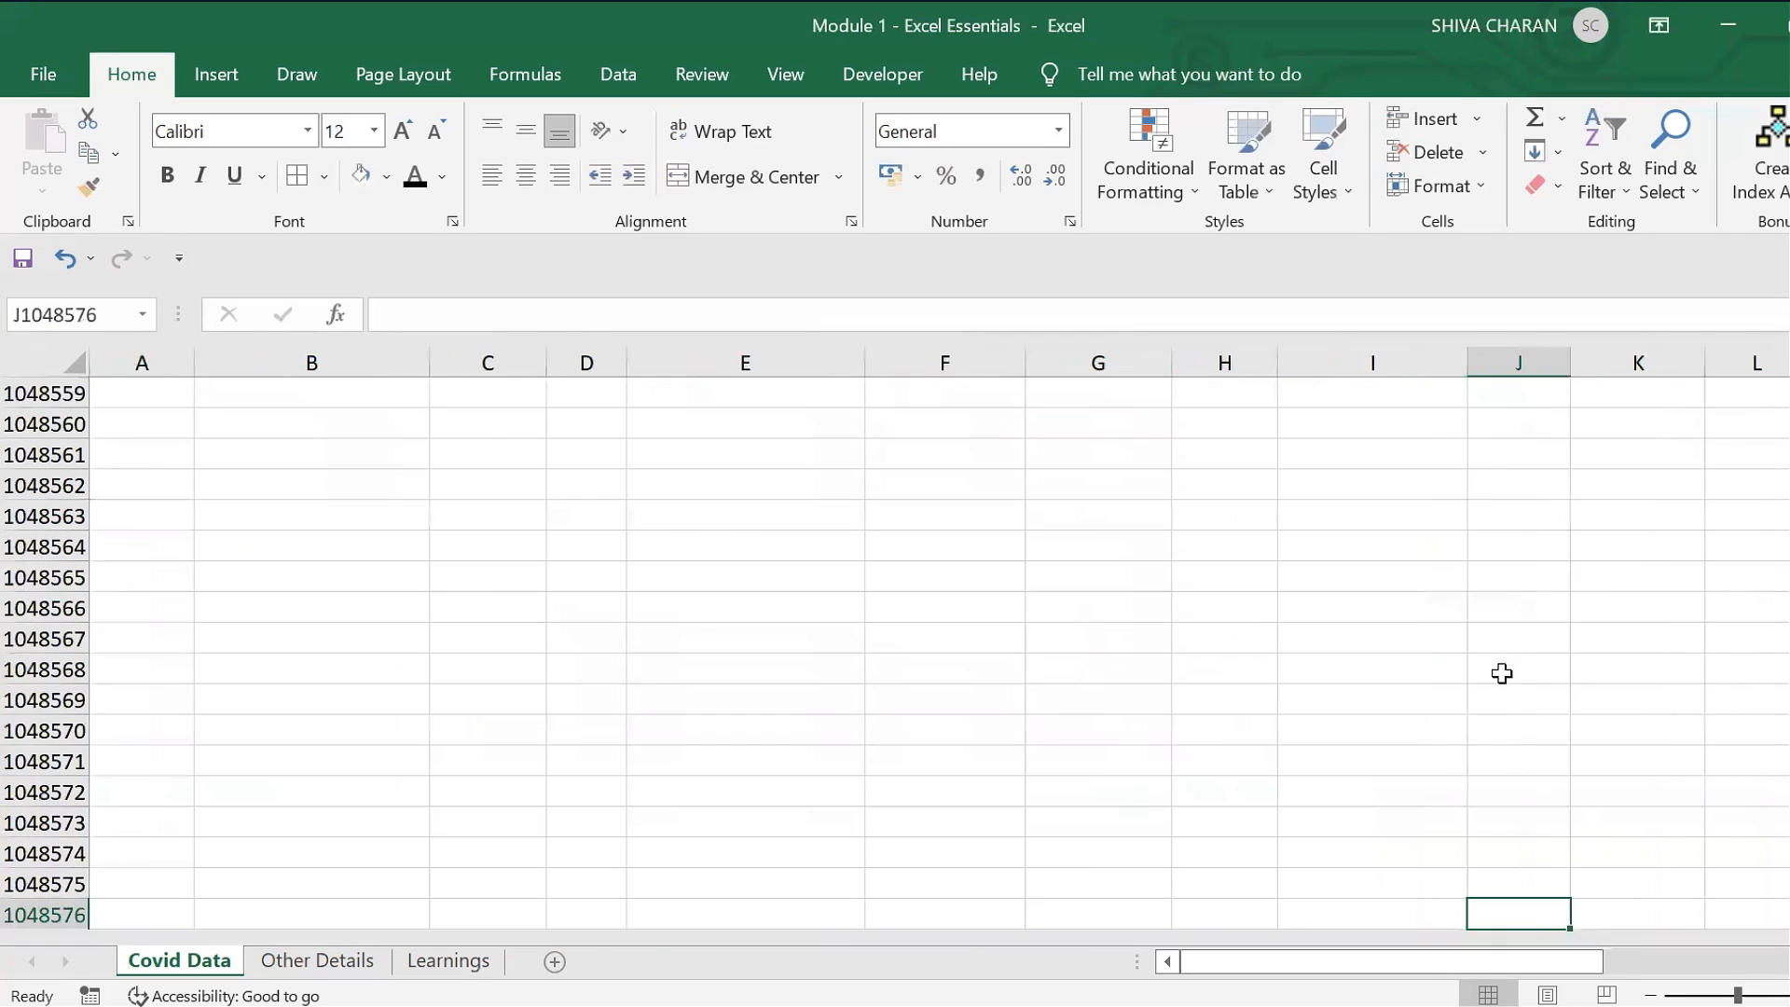
pyautogui.hotkey('ctrl', 'Up')
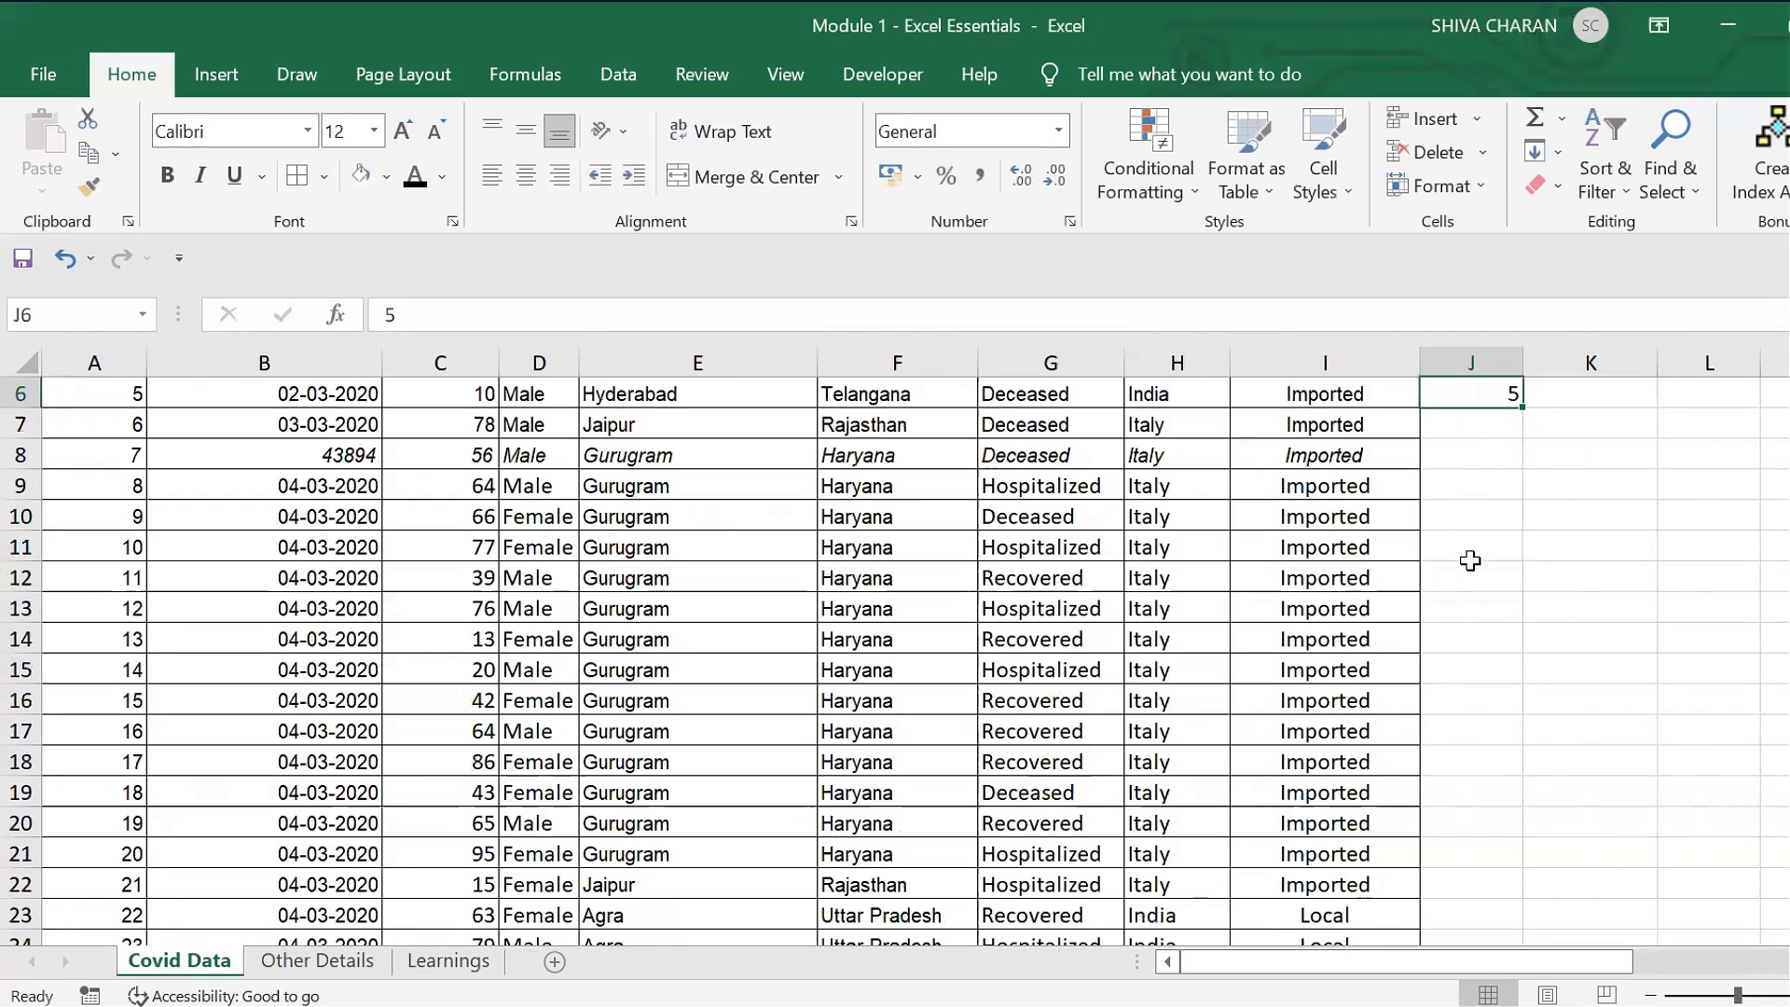
pyautogui.scroll(2, 1471, 551)
# - Clear the serial numbers from cells J2 to J6
pyautogui.moveTo(1480, 428); pyautogui.dragTo(1482, 554)
pyautogui.press('Delete')
pyautogui.press('Left')
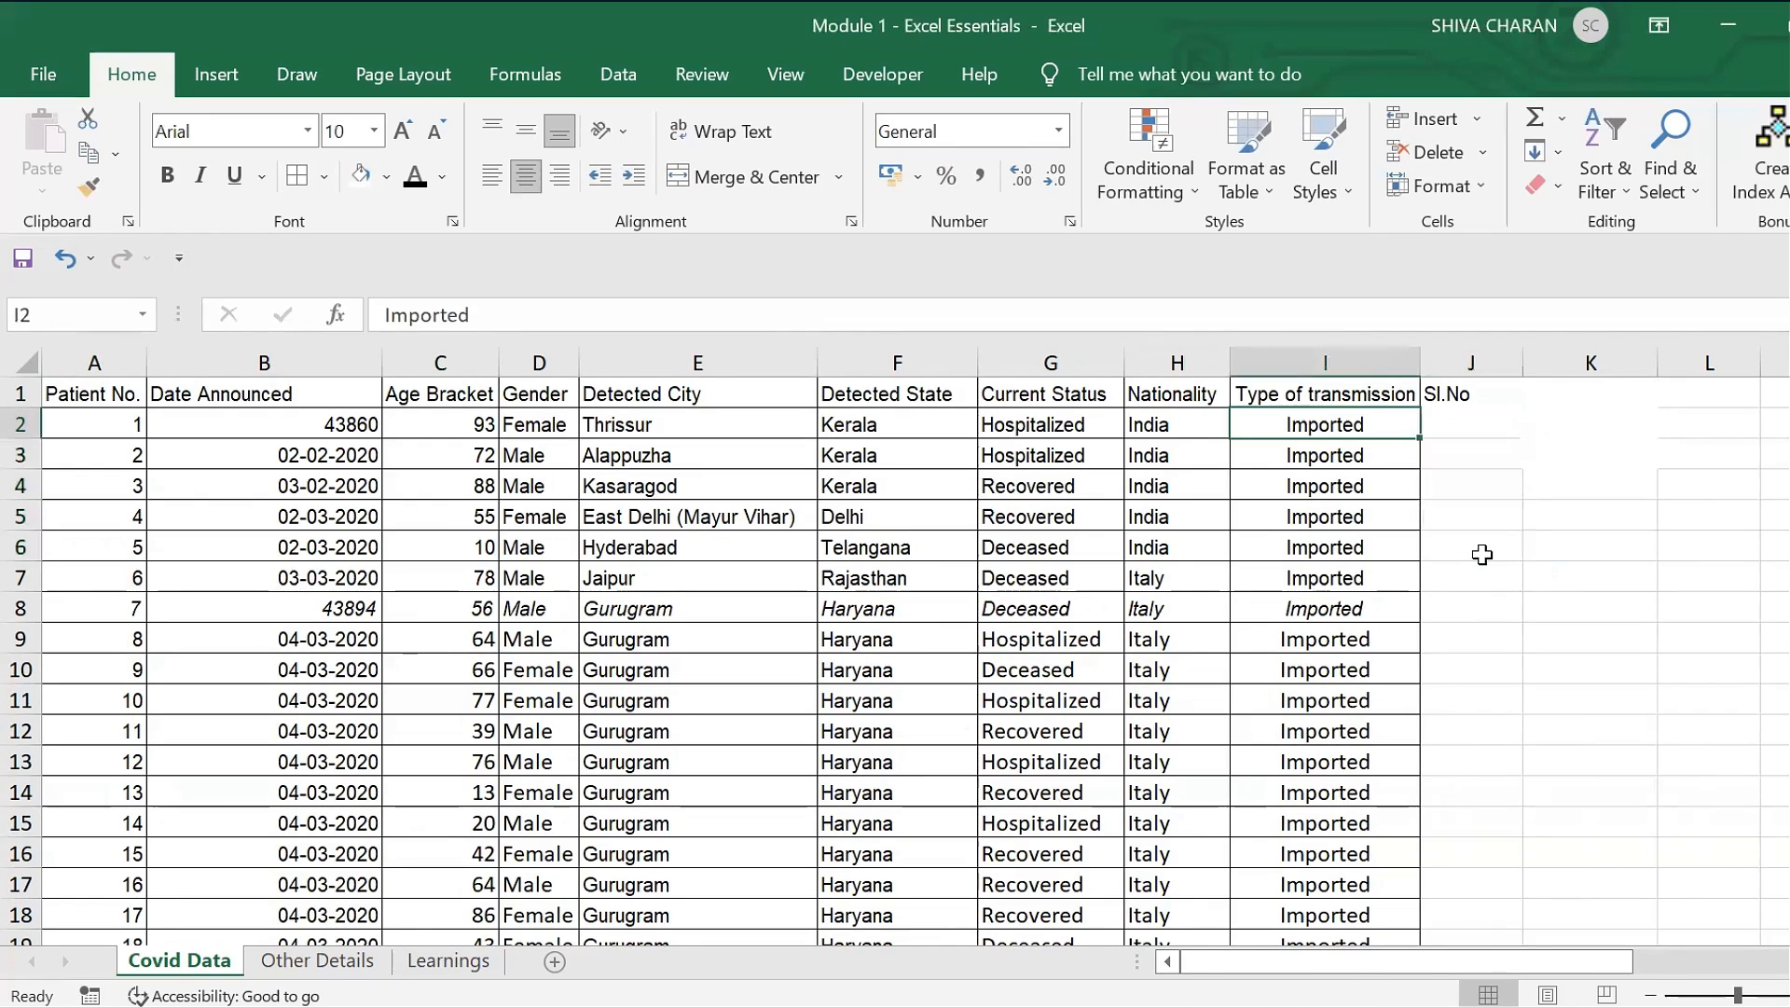
# - Enter 1 in cell J2 as the first serial number and reselect that cell
pyautogui.press('Right')
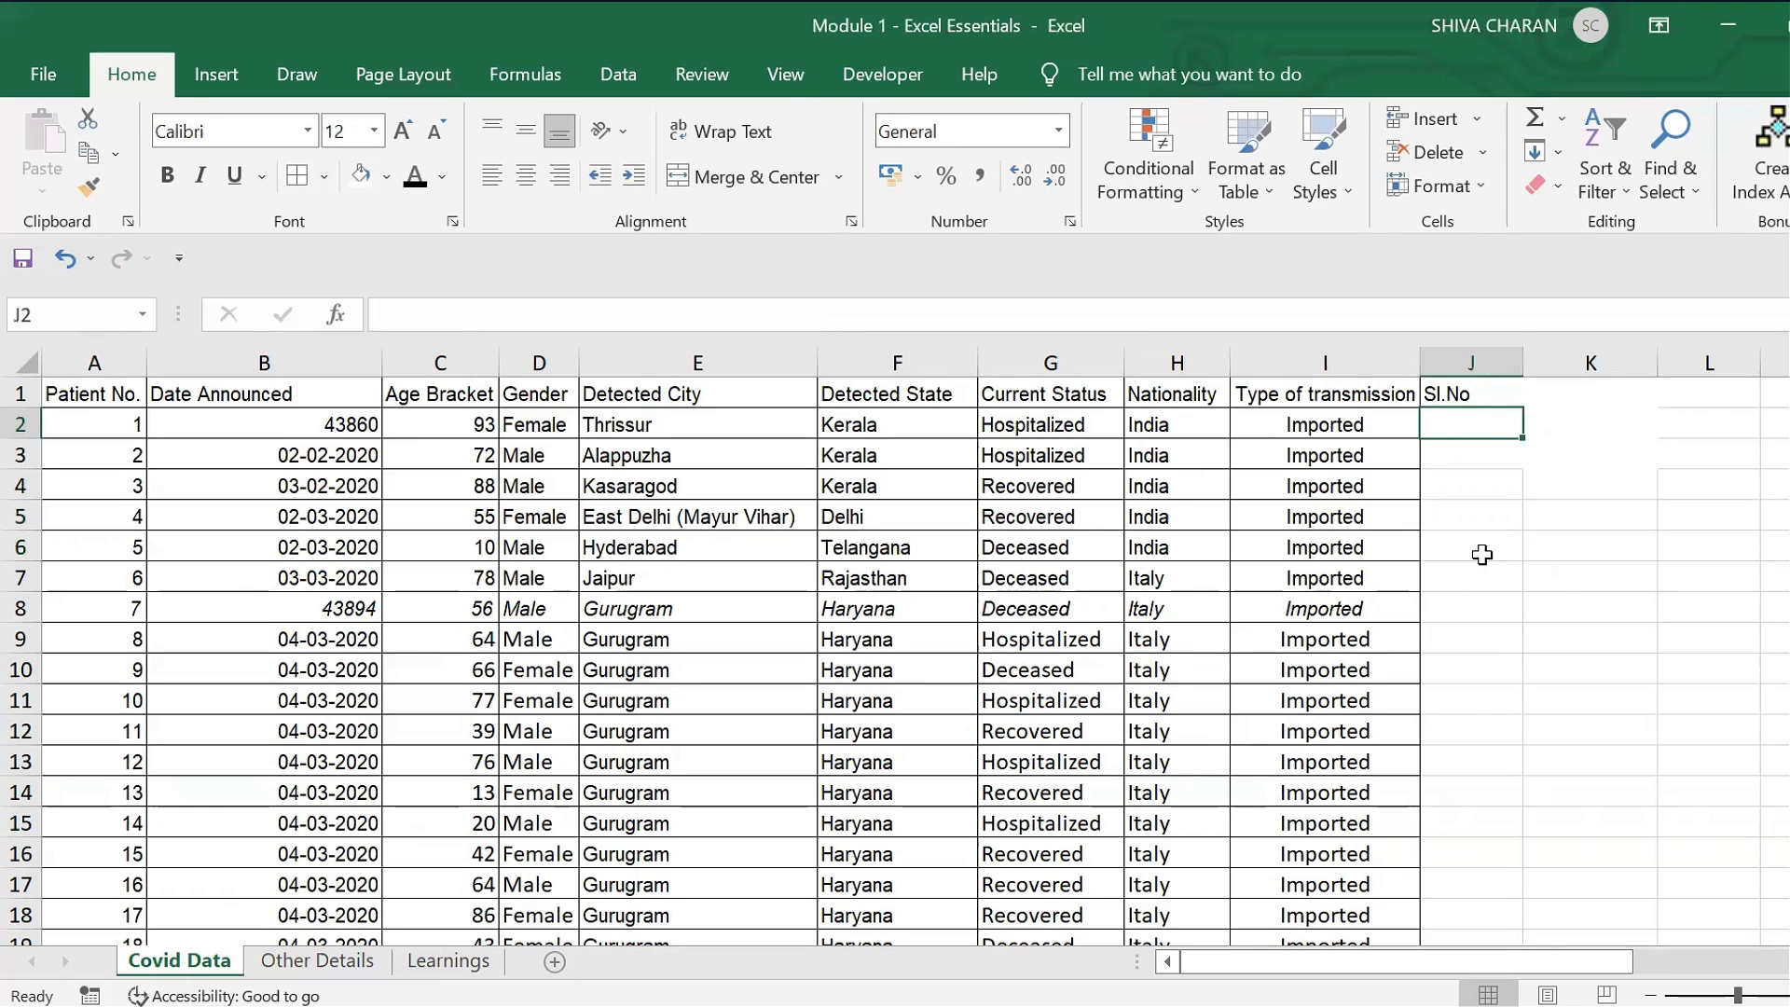
pyautogui.write('1')
pyautogui.press('Return')
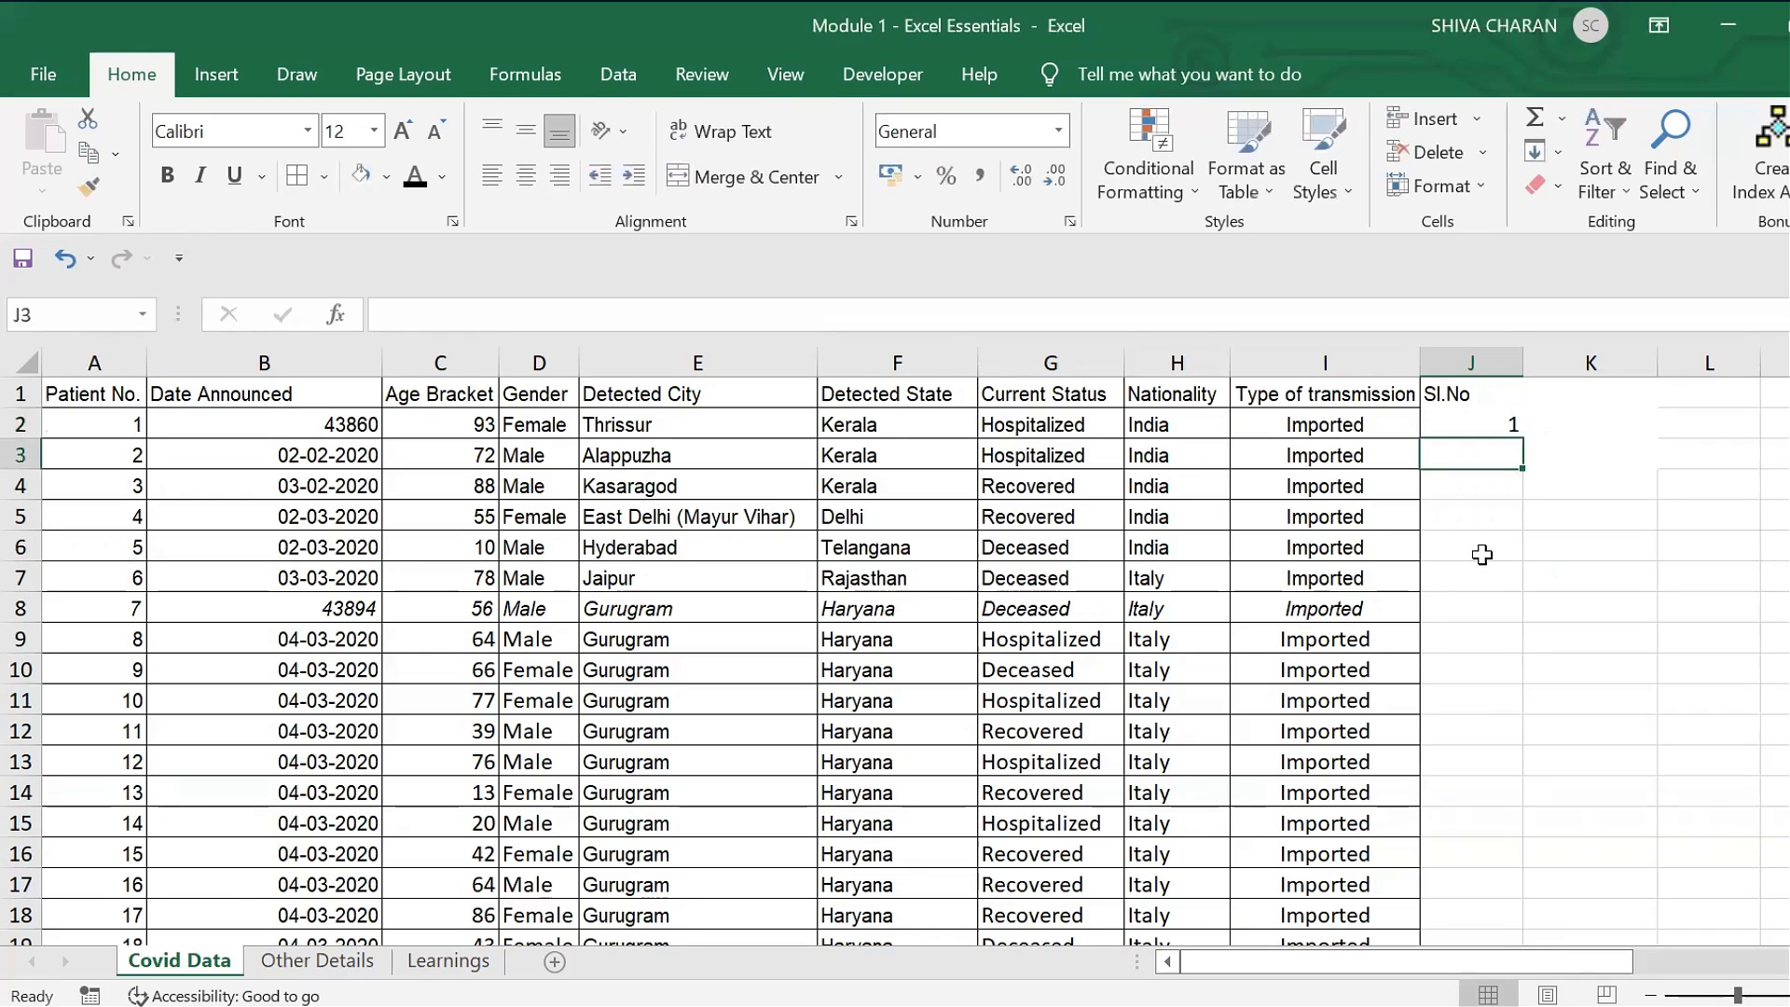
pyautogui.click(1472, 421)
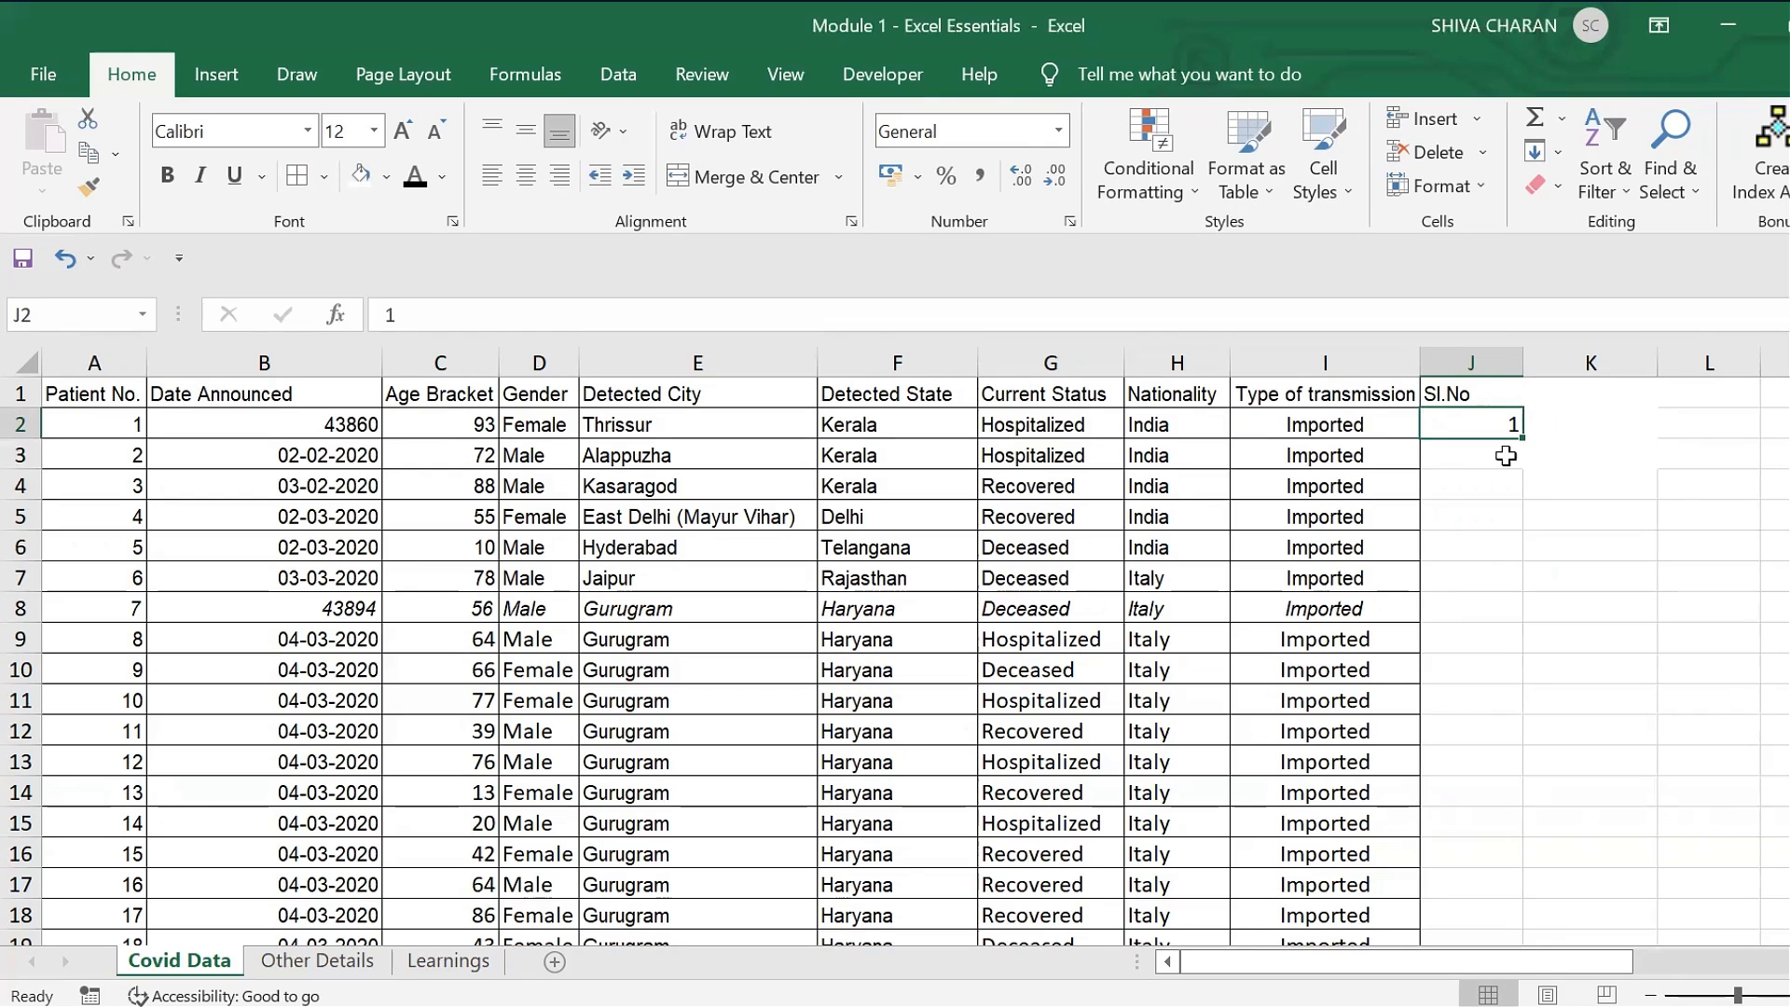
# - Take a closer look at the fill handle in the corner of cell J2
pyautogui.scroll(-1, 1537, 468)
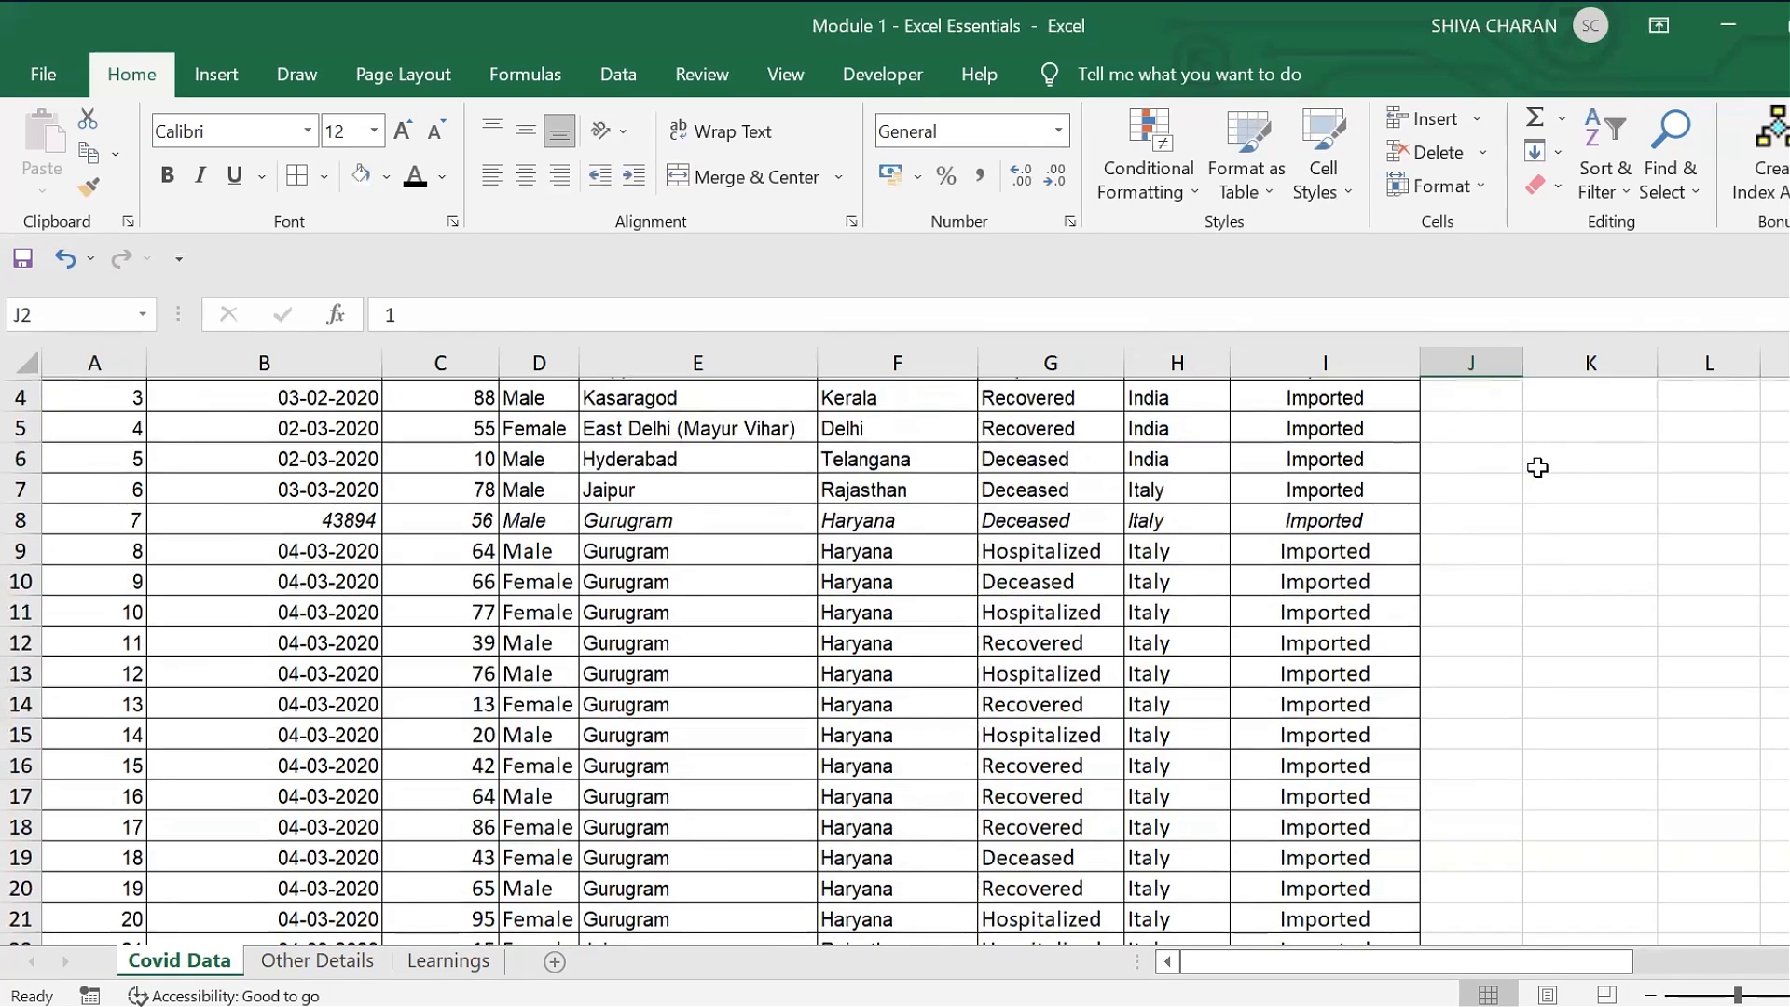
pyautogui.keyDown('ctrl'); pyautogui.scroll(4, 1537, 468); pyautogui.keyUp('ctrl')
pyautogui.scroll(1, 1630, 468)
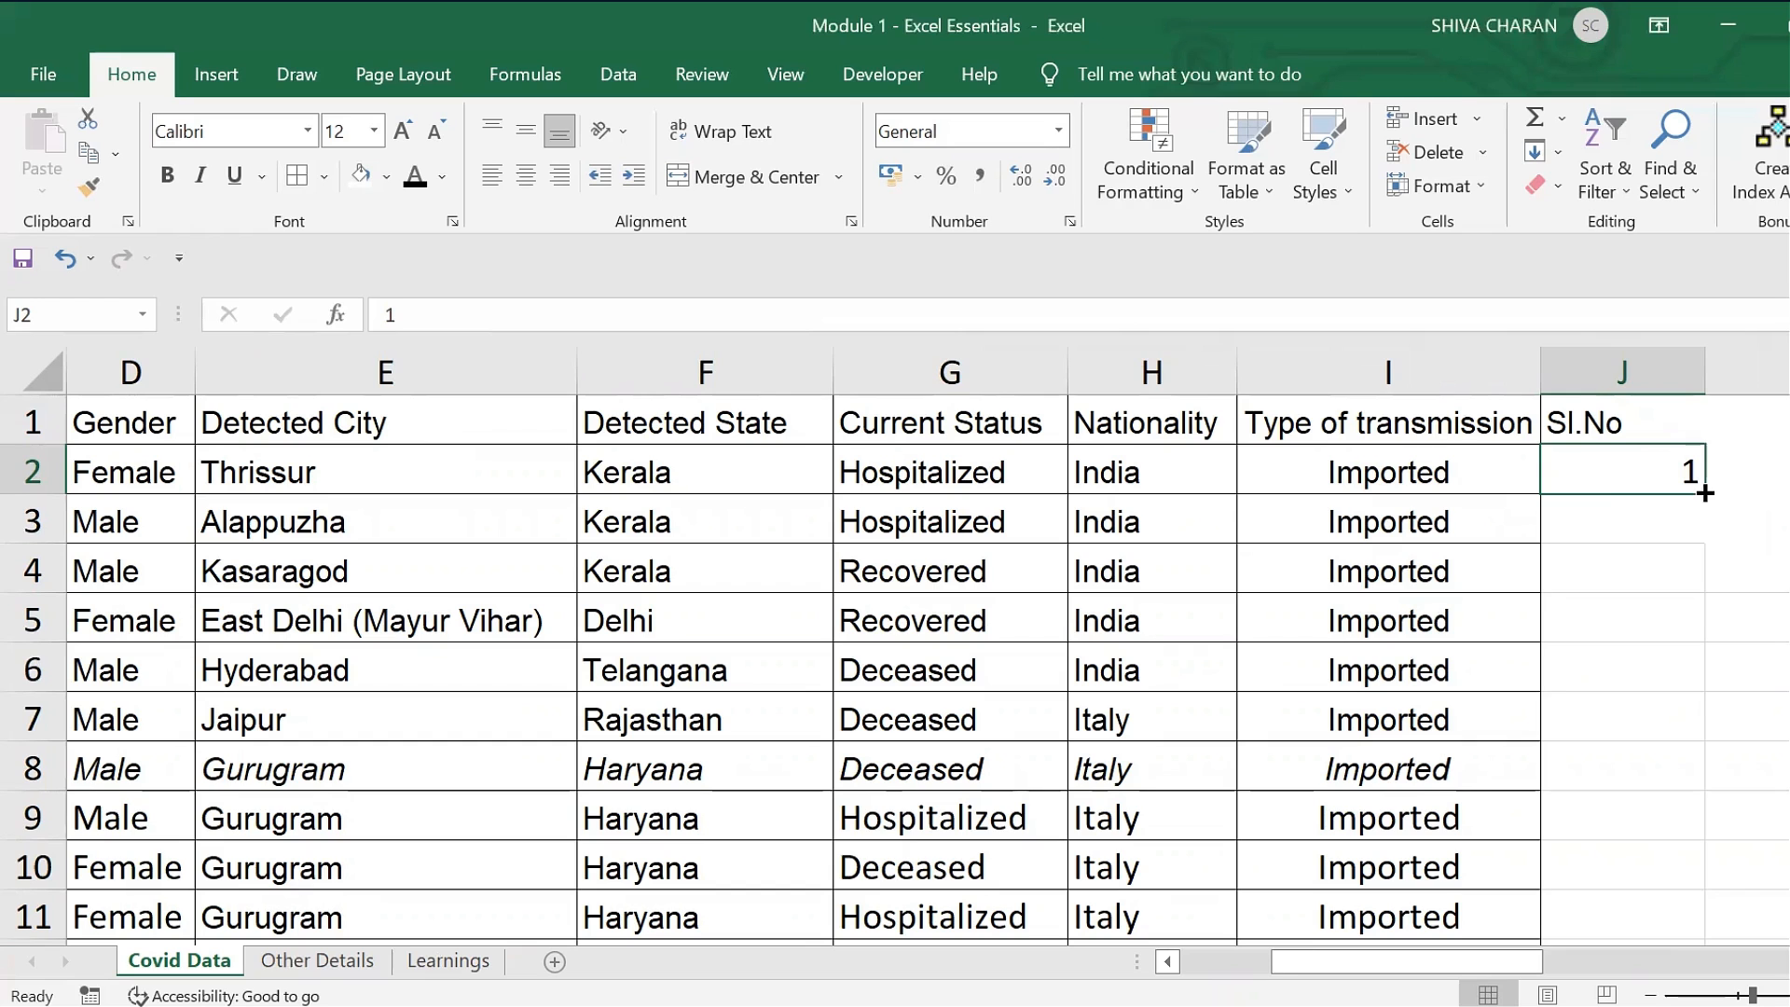
pyautogui.keyDown('ctrl'); pyautogui.scroll(-1, 1720, 522); pyautogui.keyUp('ctrl')
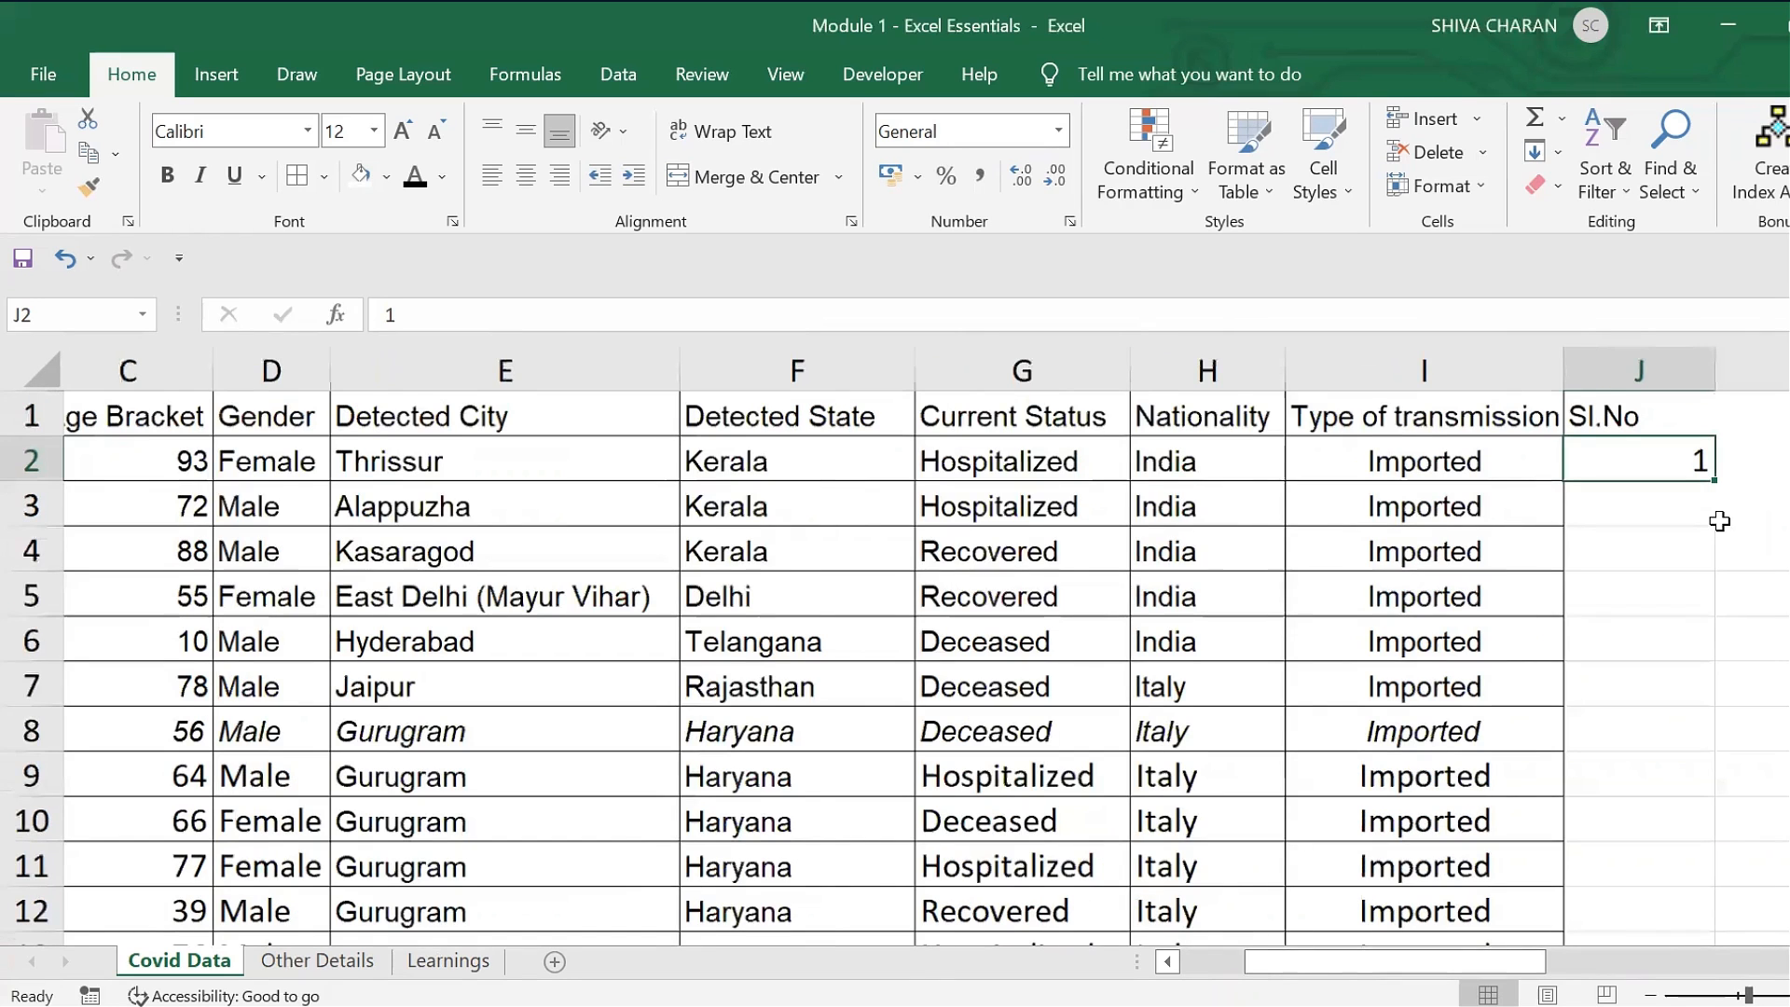
pyautogui.keyDown('ctrl'); pyautogui.scroll(-1, 1721, 522); pyautogui.keyUp('ctrl')
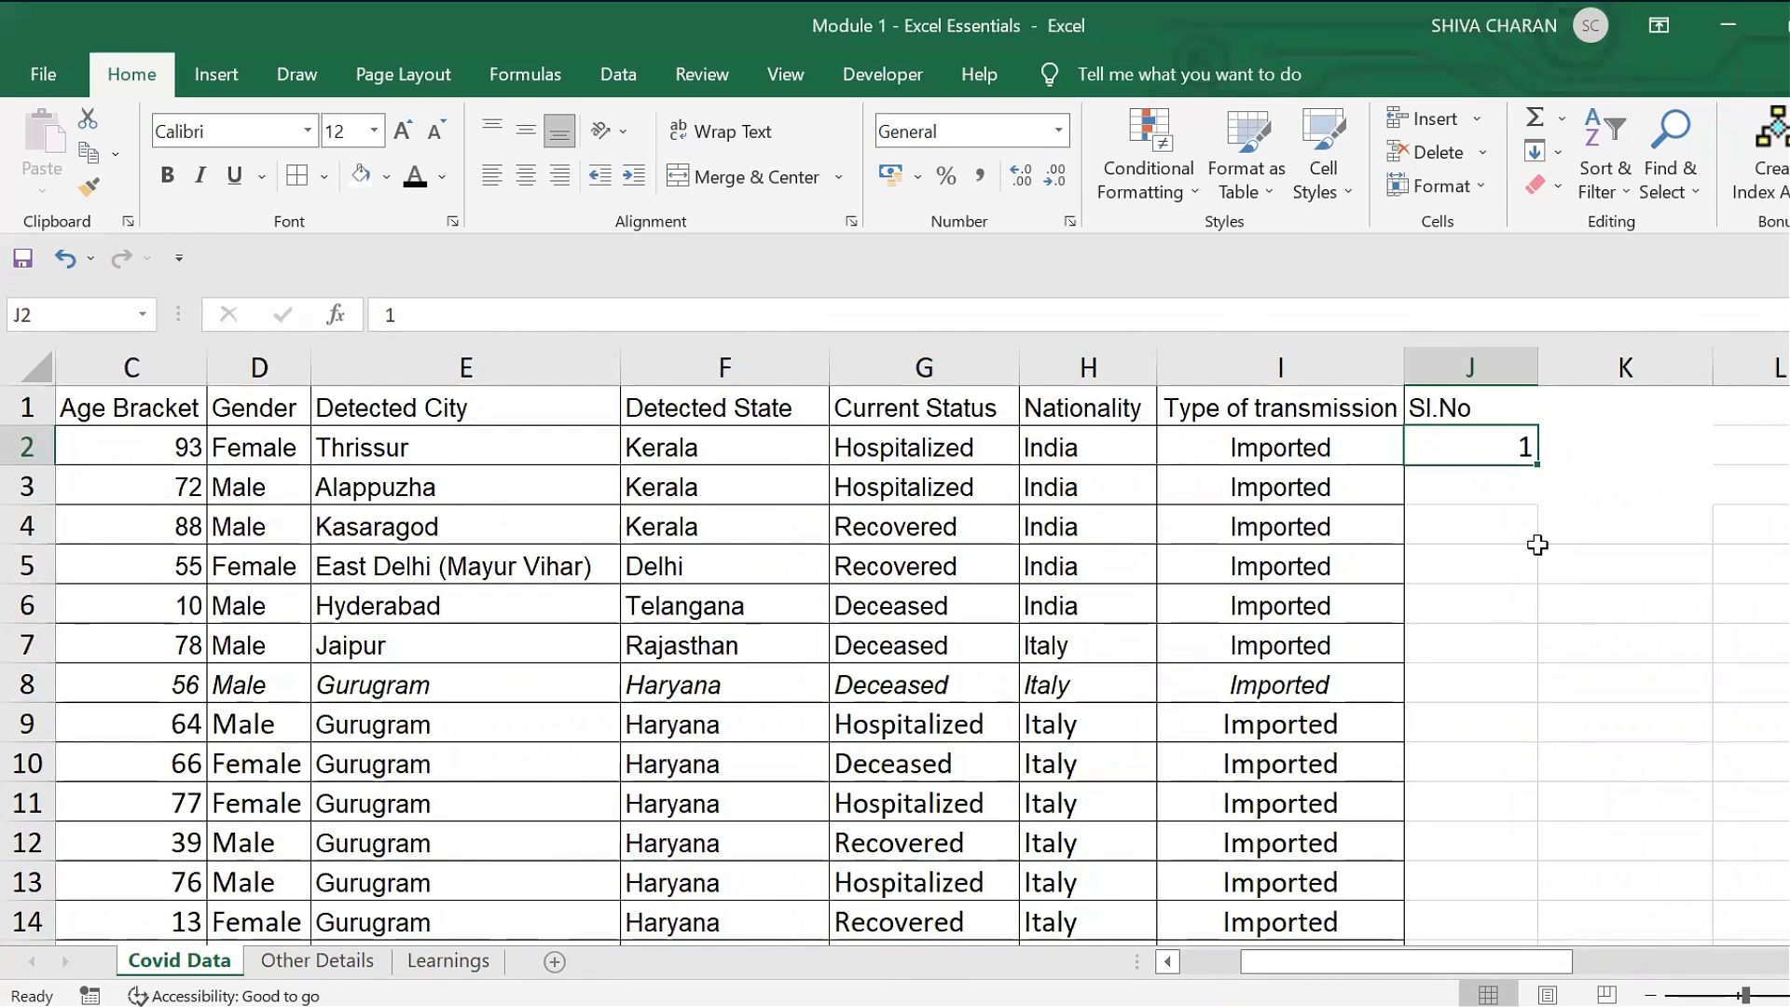
pyautogui.keyDown('ctrl'); pyautogui.scroll(-1, 1538, 544); pyautogui.keyUp('ctrl')
pyautogui.keyDown('ctrl'); pyautogui.scroll(-1, 1537, 545); pyautogui.keyUp('ctrl')
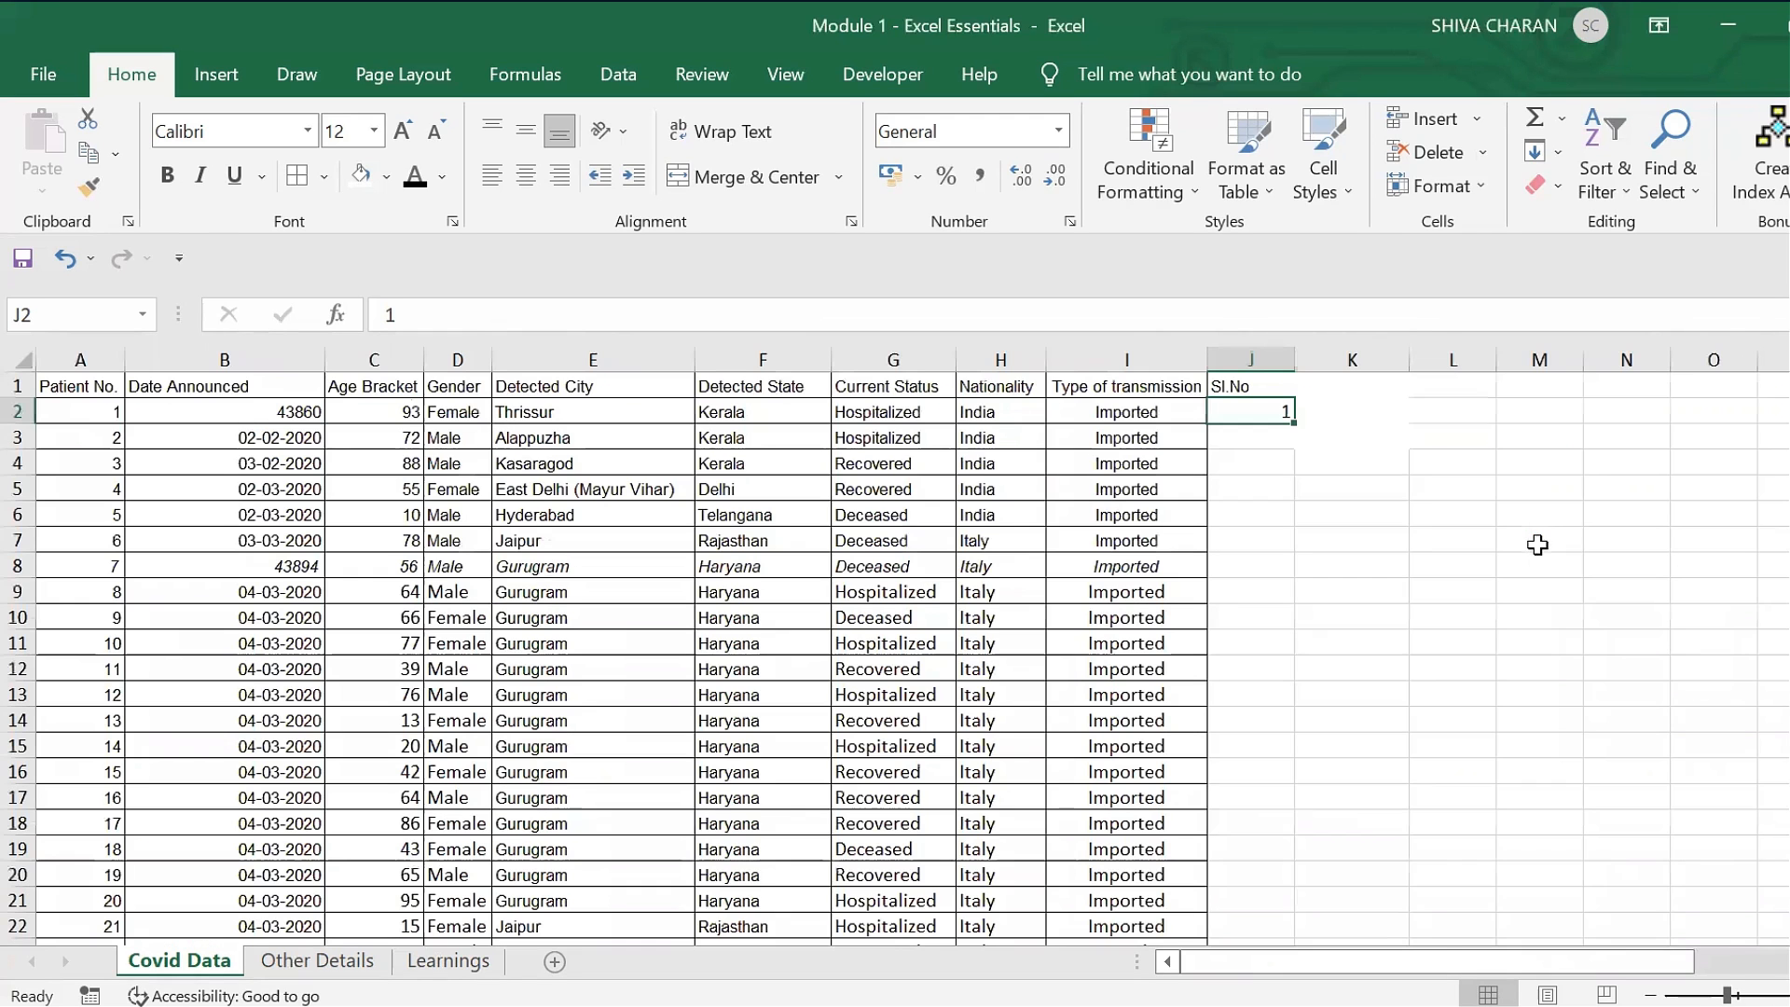
pyautogui.keyDown('ctrl'); pyautogui.scroll(2, 1374, 460); pyautogui.keyUp('ctrl')
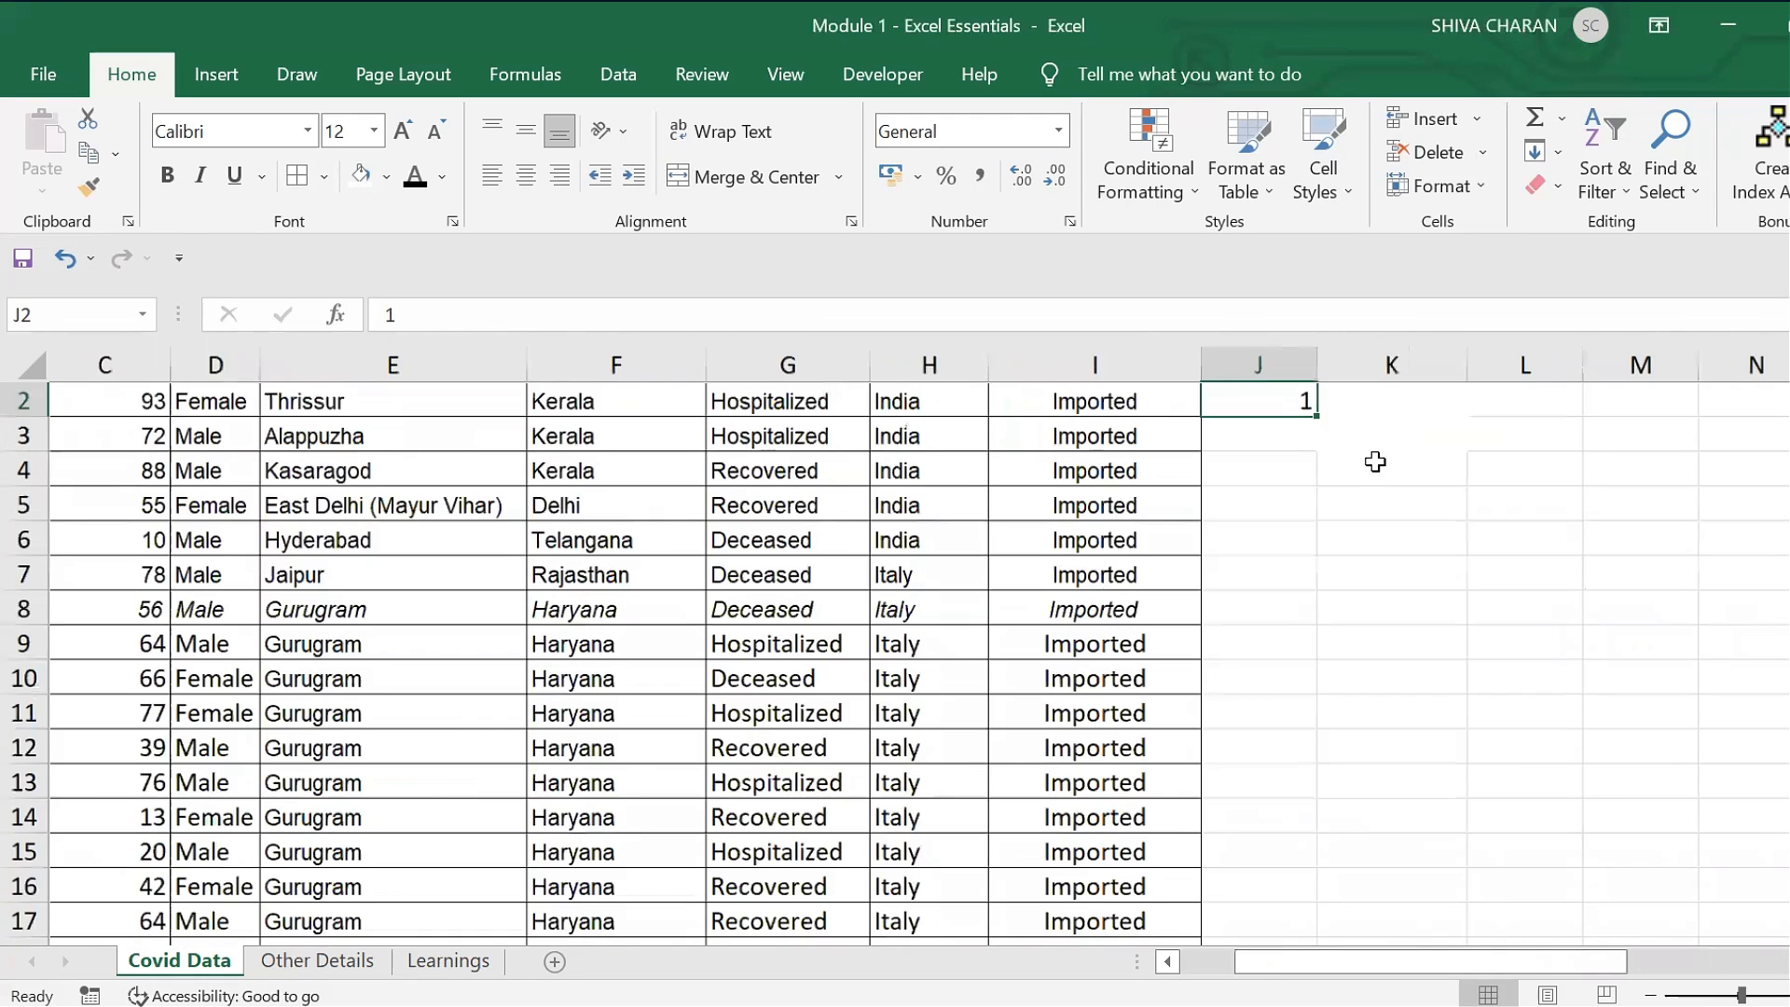
# - Autofill the value 1 from cell J2 down the Sl.No column and check the last filled cells around row 6726
pyautogui.keyDown('ctrl'); pyautogui.scroll(1, 1375, 461); pyautogui.keyUp('ctrl')
pyautogui.scroll(1, 1366, 462)
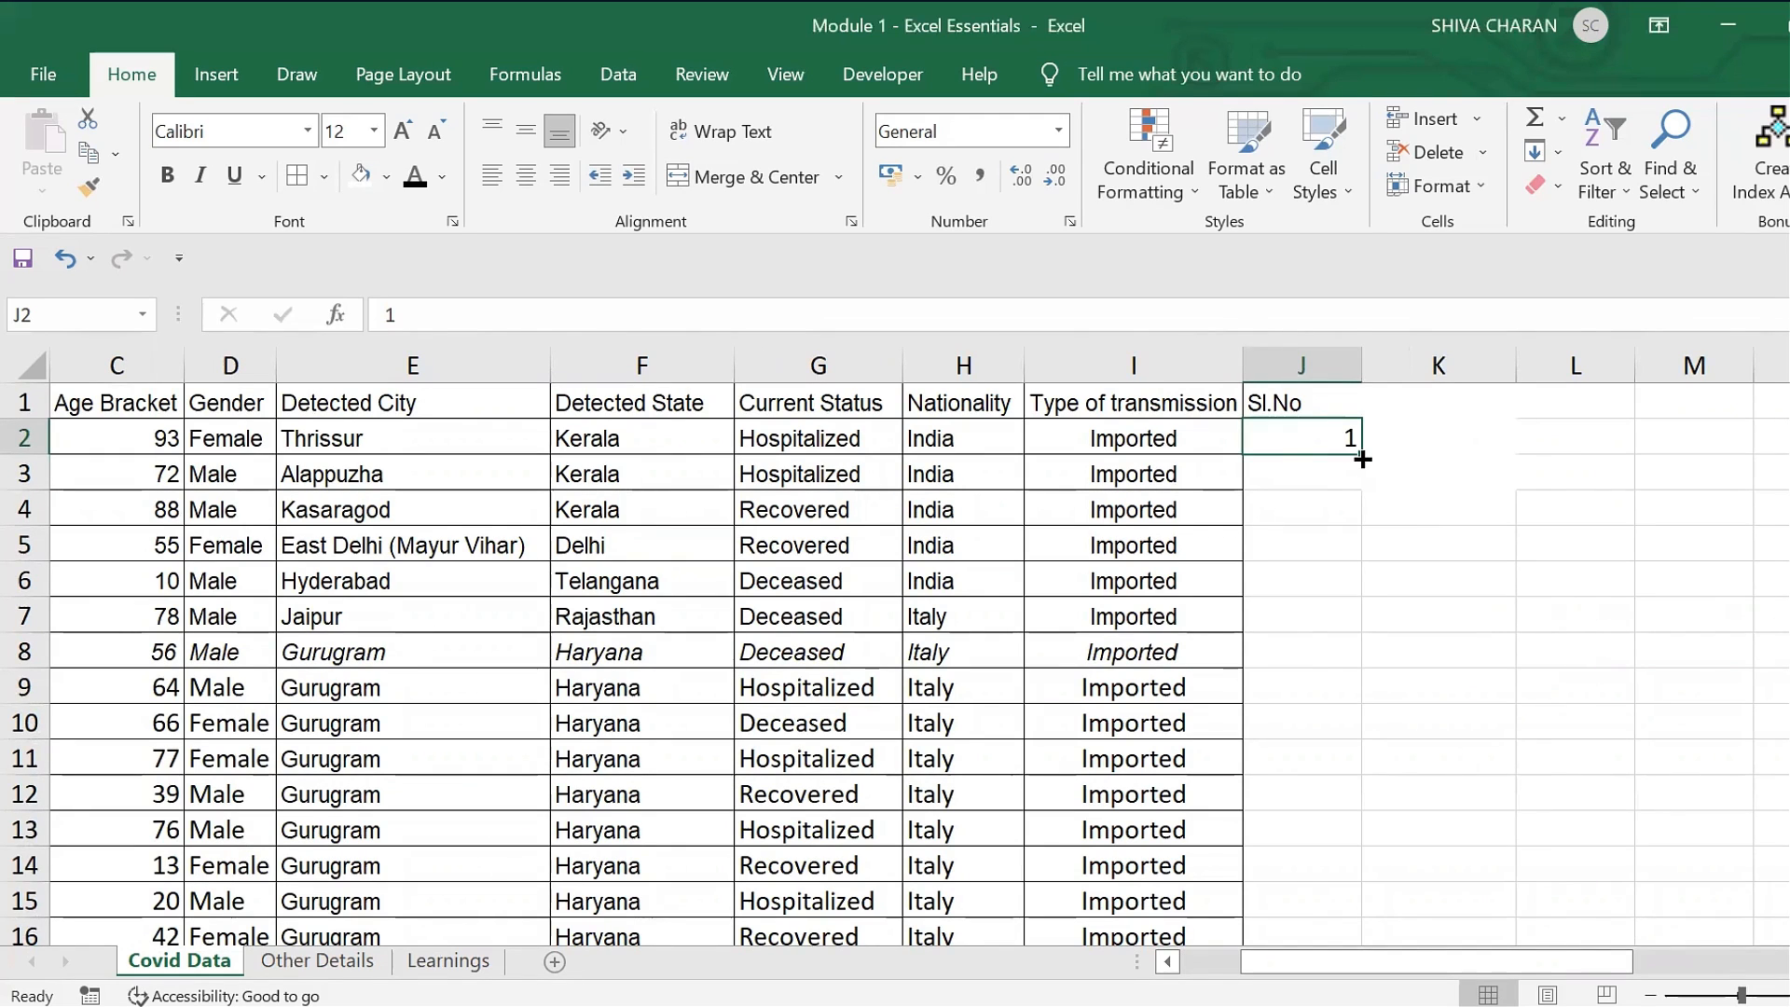
pyautogui.moveTo(1361, 454); pyautogui.dragTo(1360, 454)
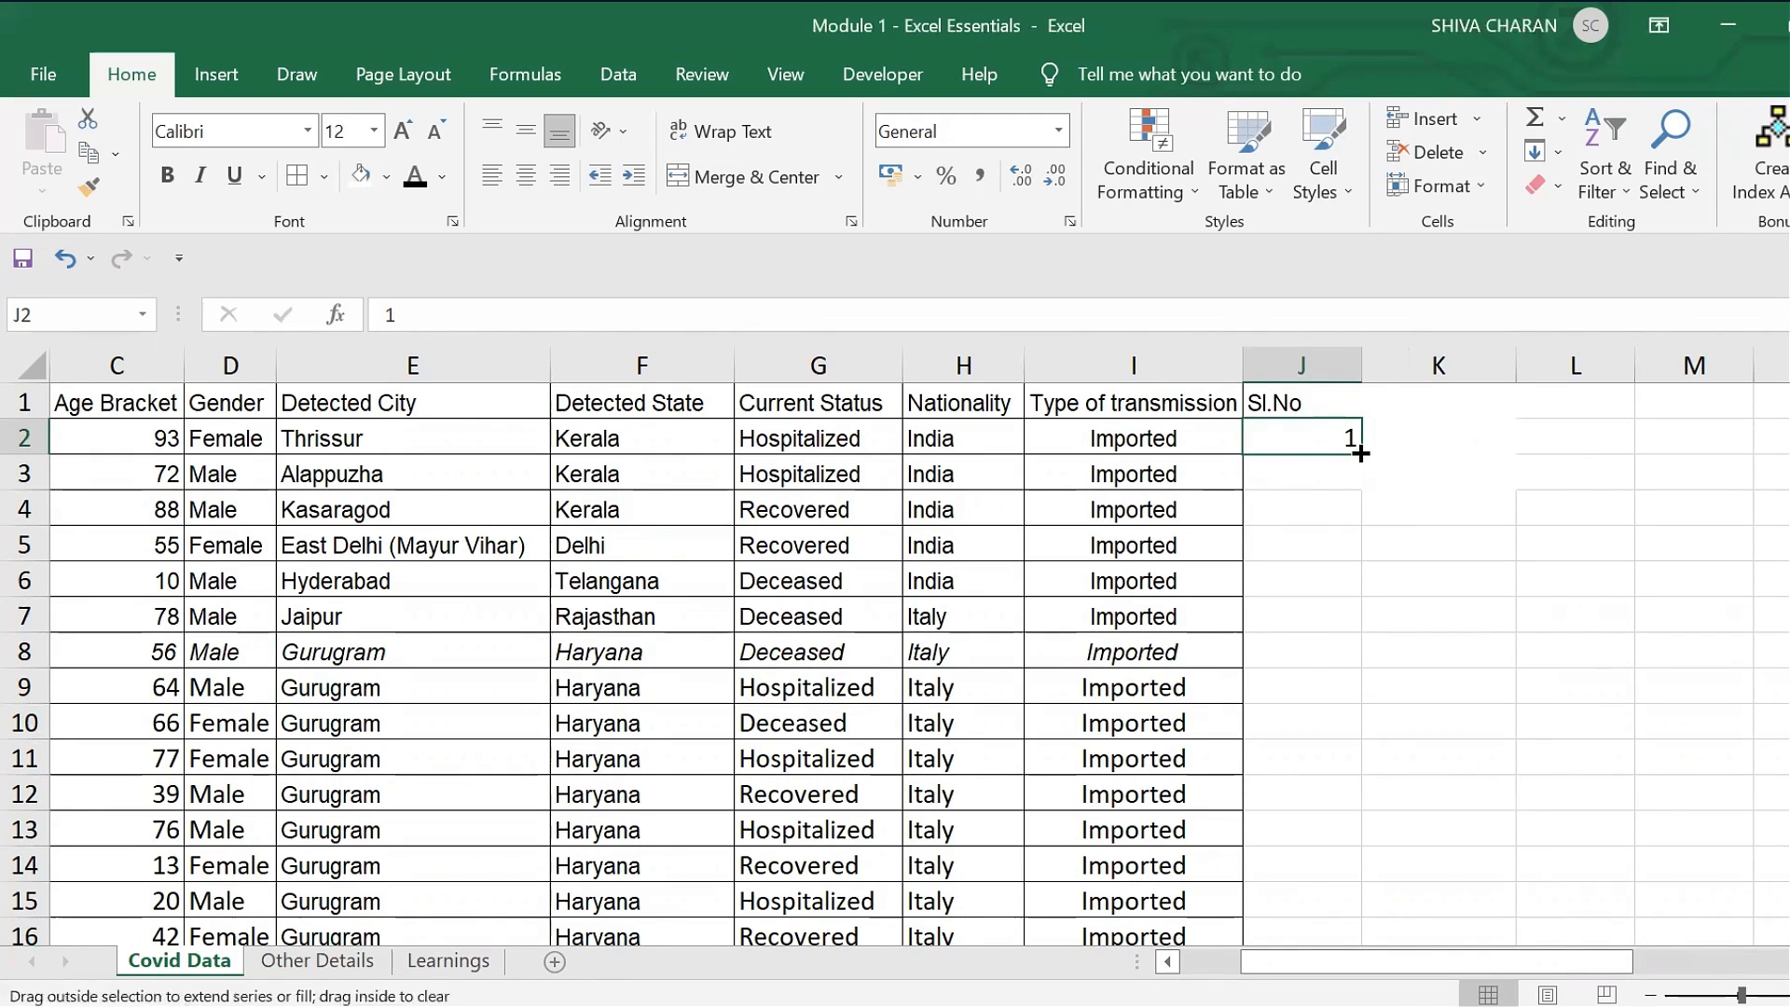
pyautogui.doubleClick(1360, 454)
pyautogui.click(1310, 440)
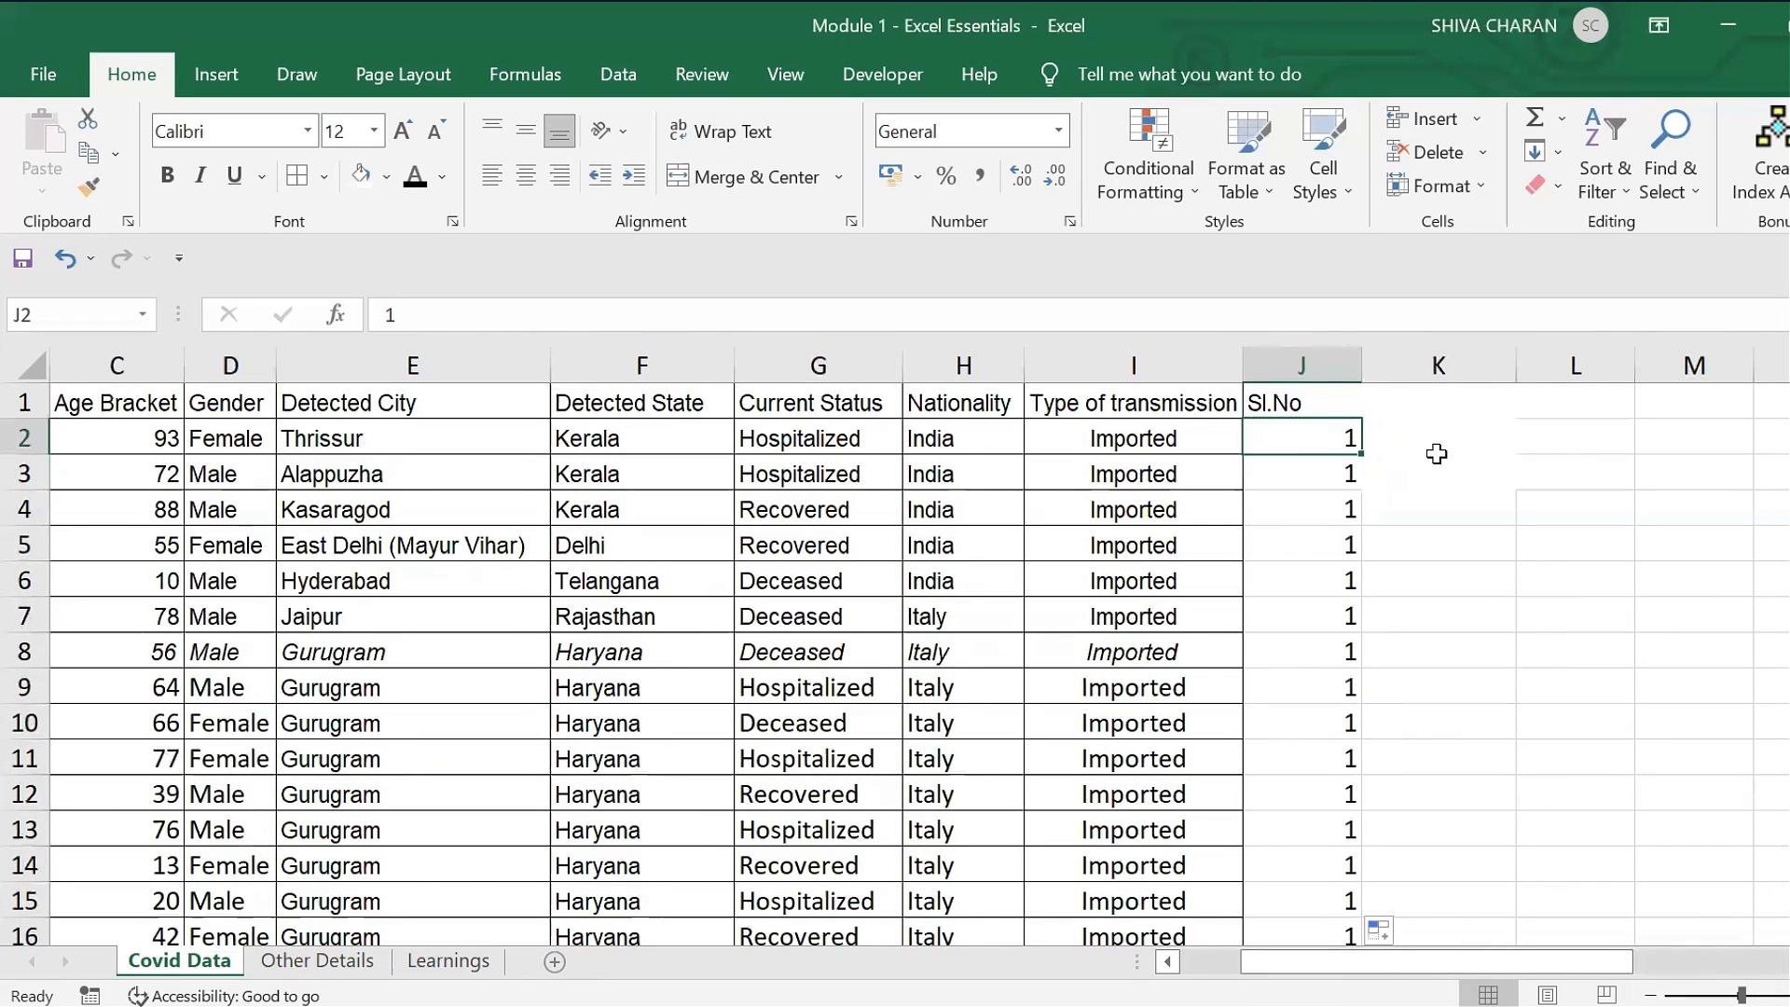
pyautogui.hotkey('ctrl', 'shift', 'Down')
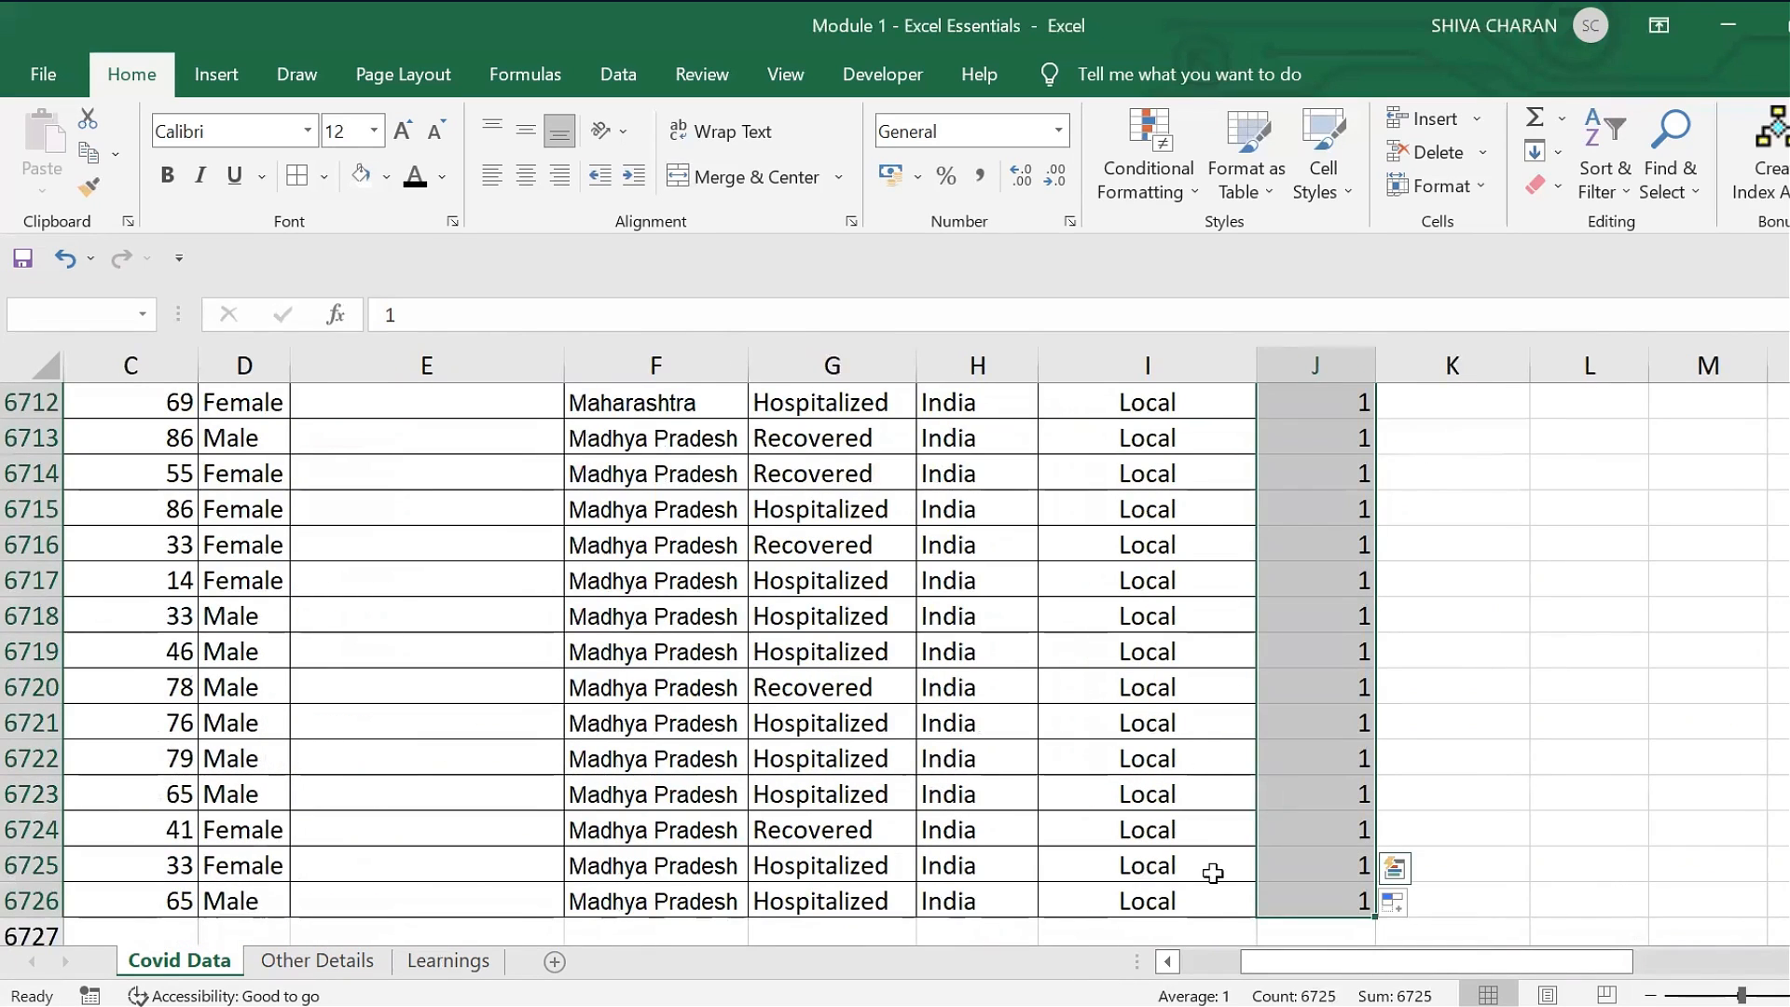
pyautogui.click(1298, 901)
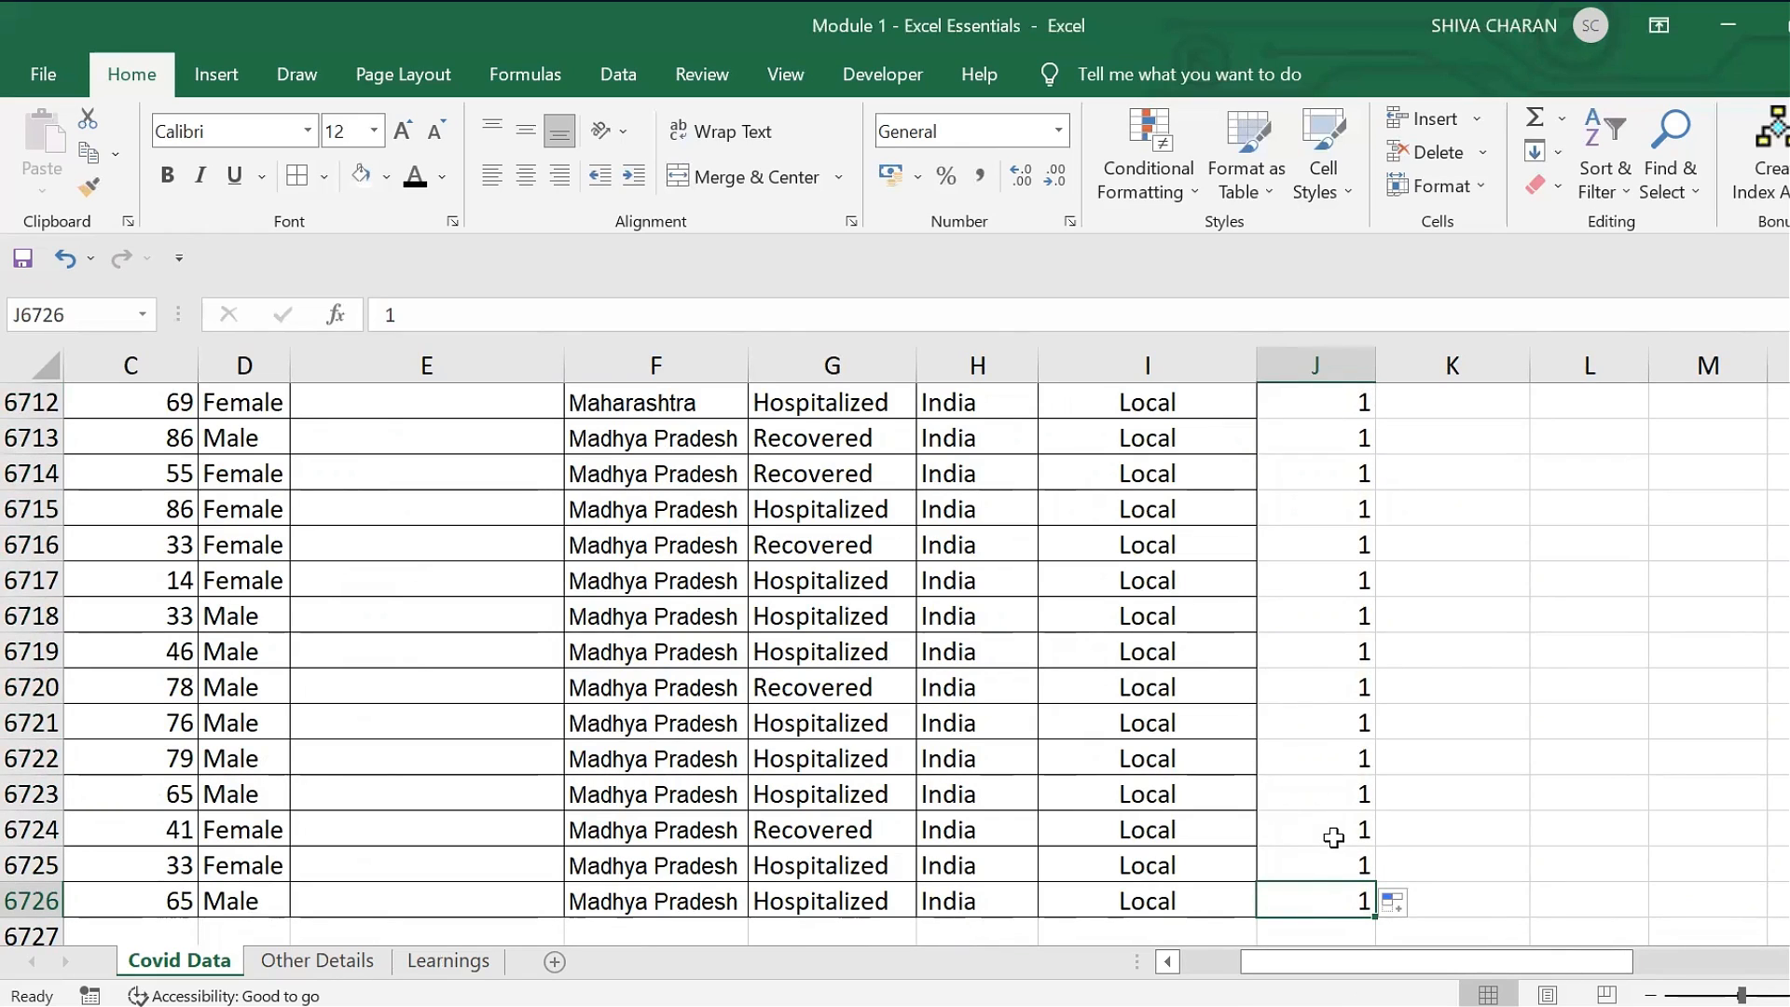
pyautogui.scroll(-1, 1334, 837)
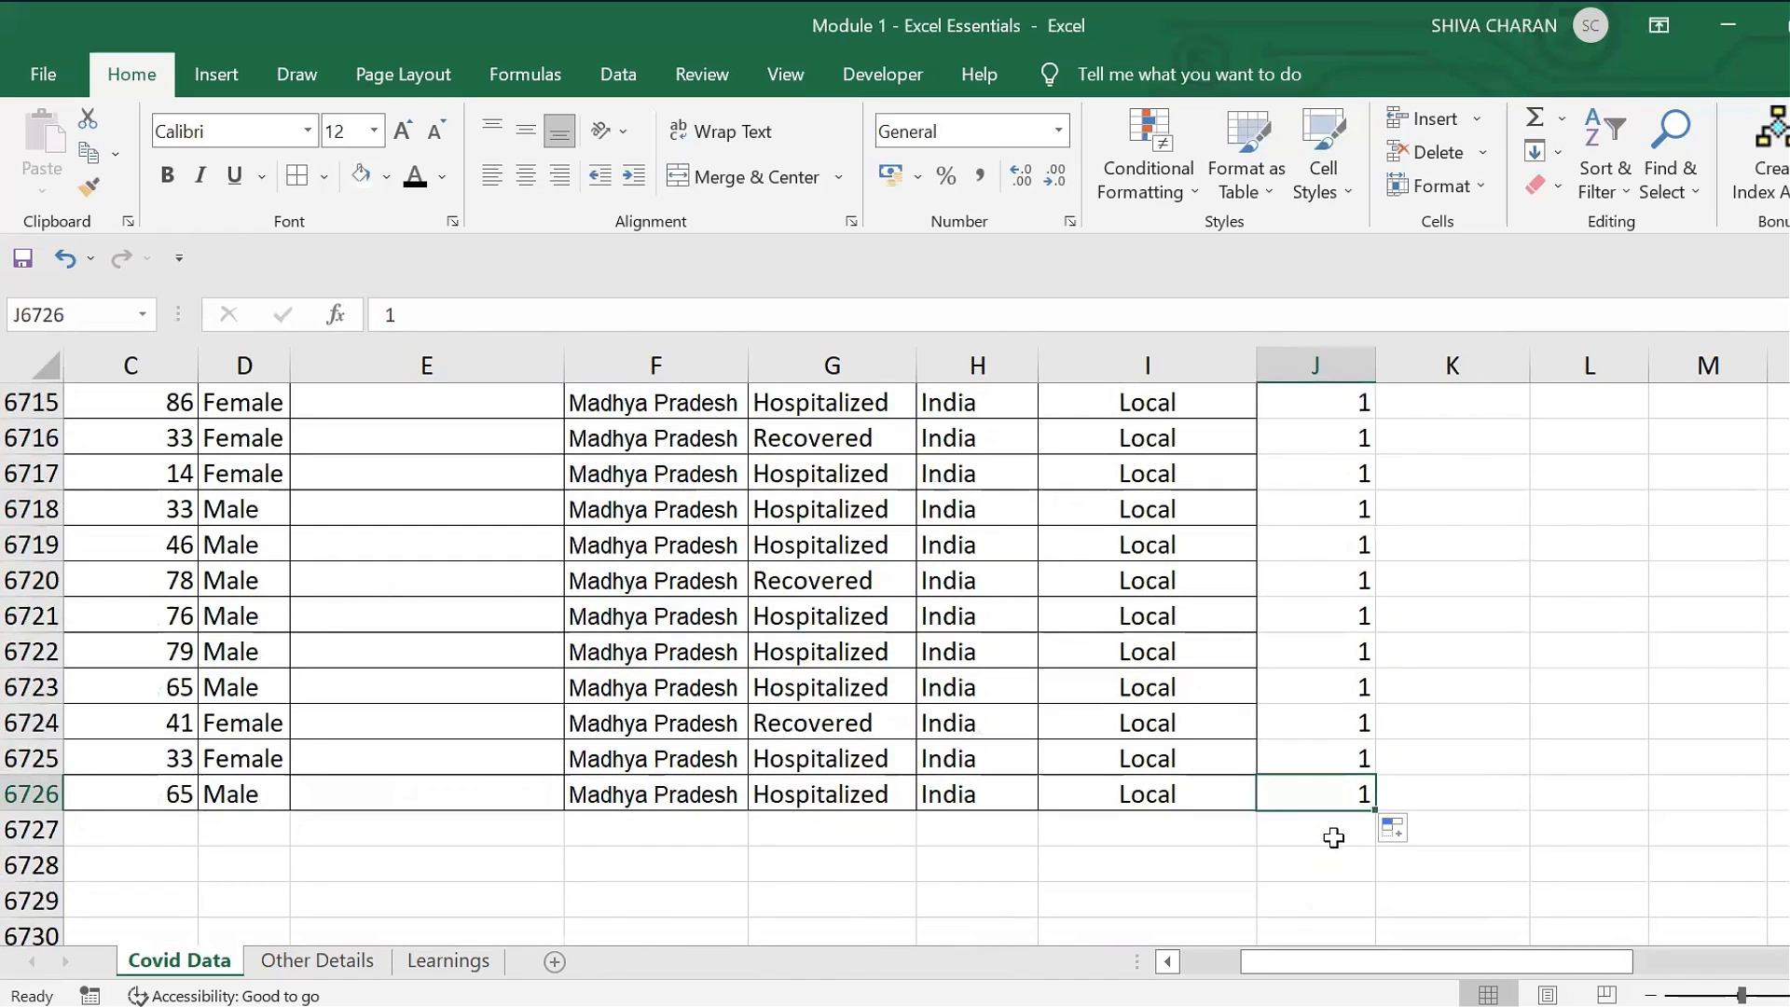
pyautogui.scroll(1, 1328, 793)
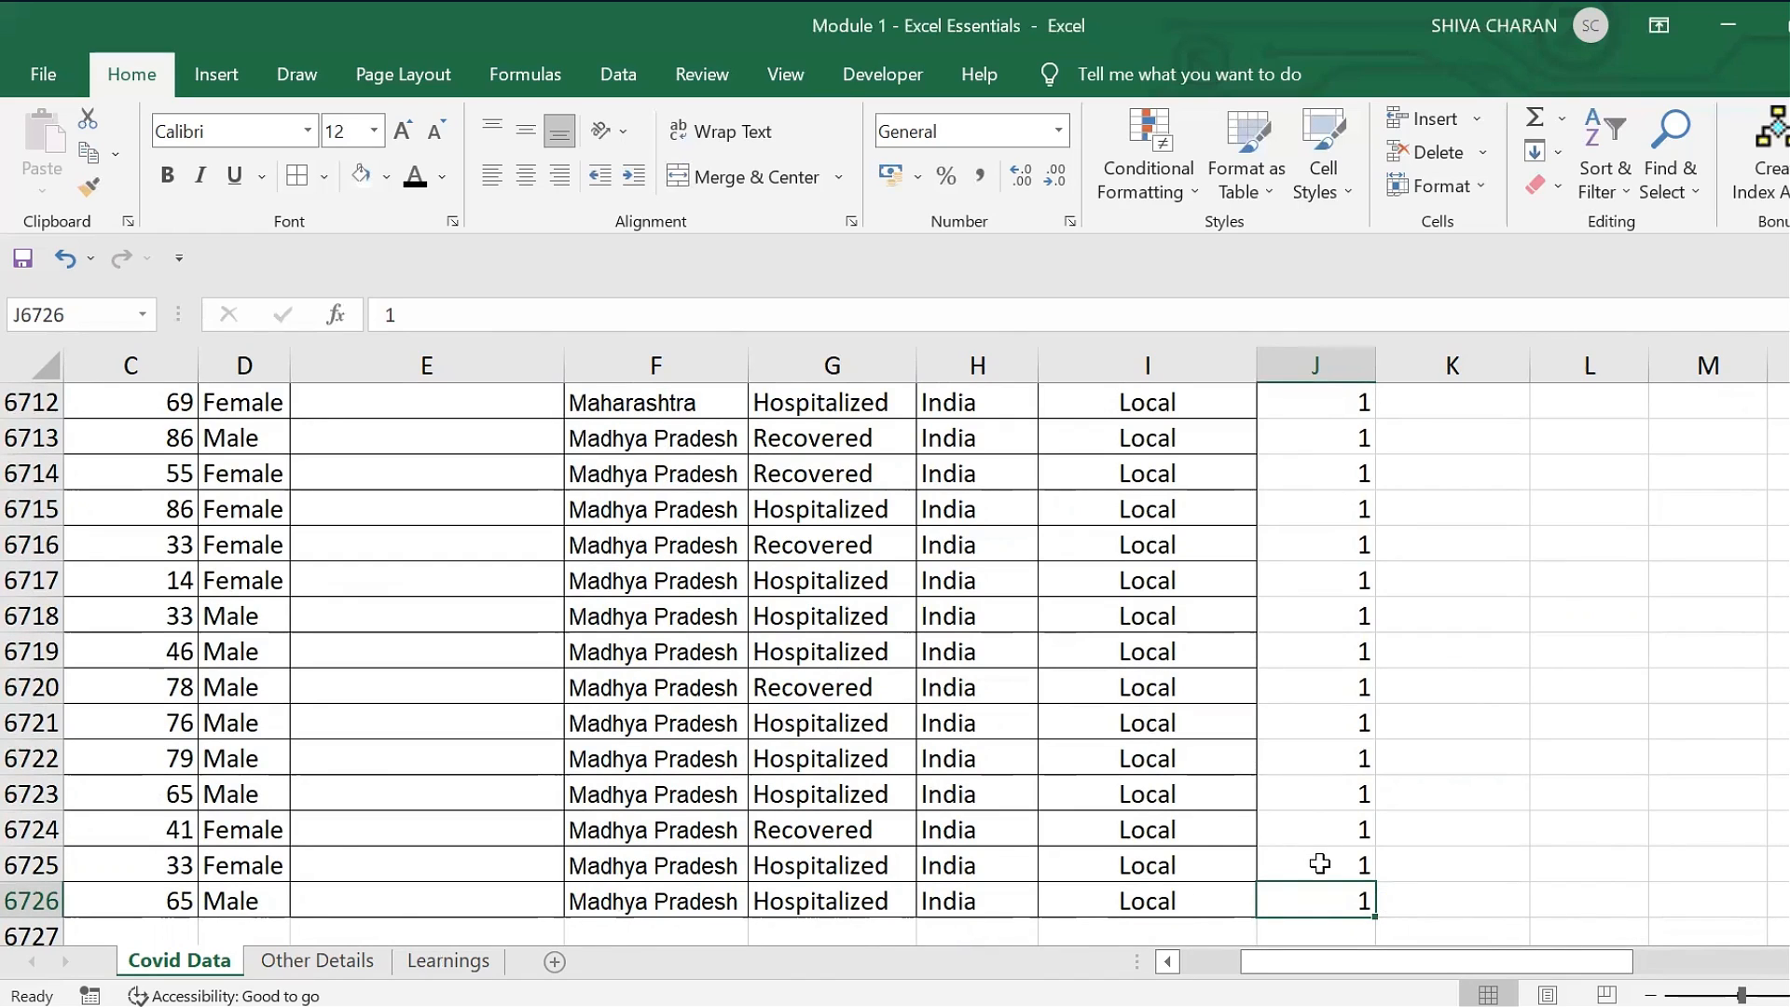
pyautogui.hotkey('ctrl', 'shift', 'Up')
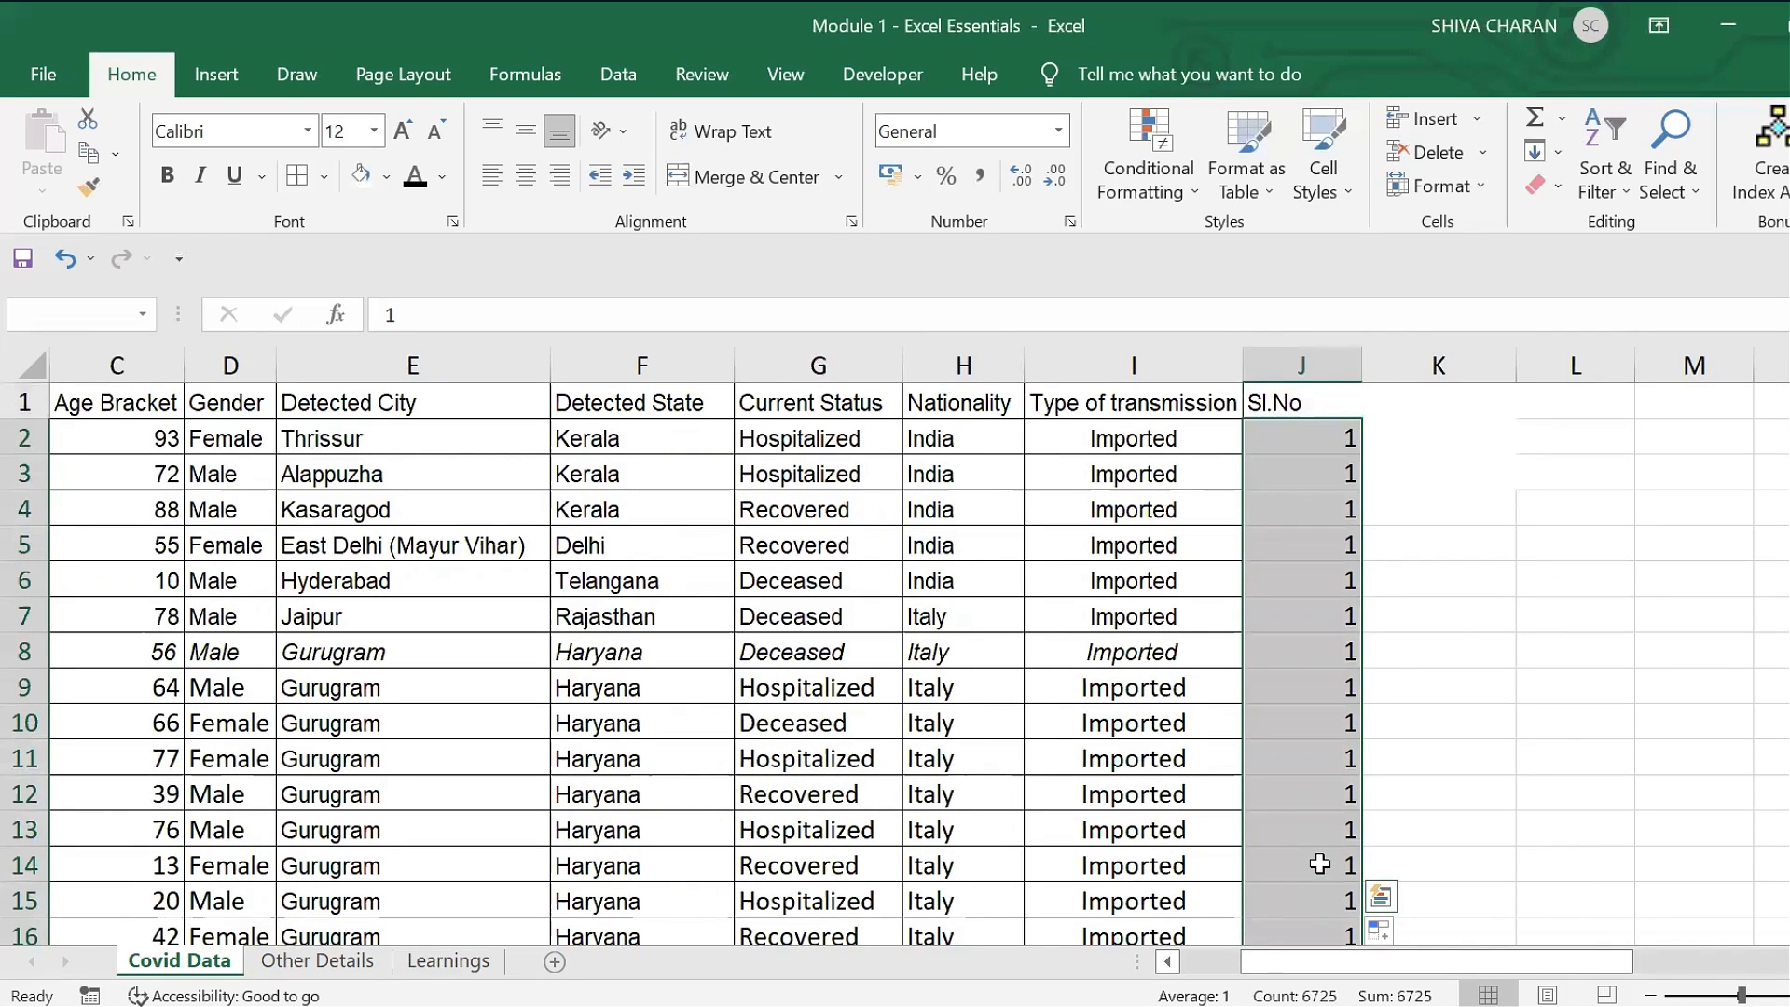
pyautogui.press('Delete')
pyautogui.press('Up')
pyautogui.press('Up')
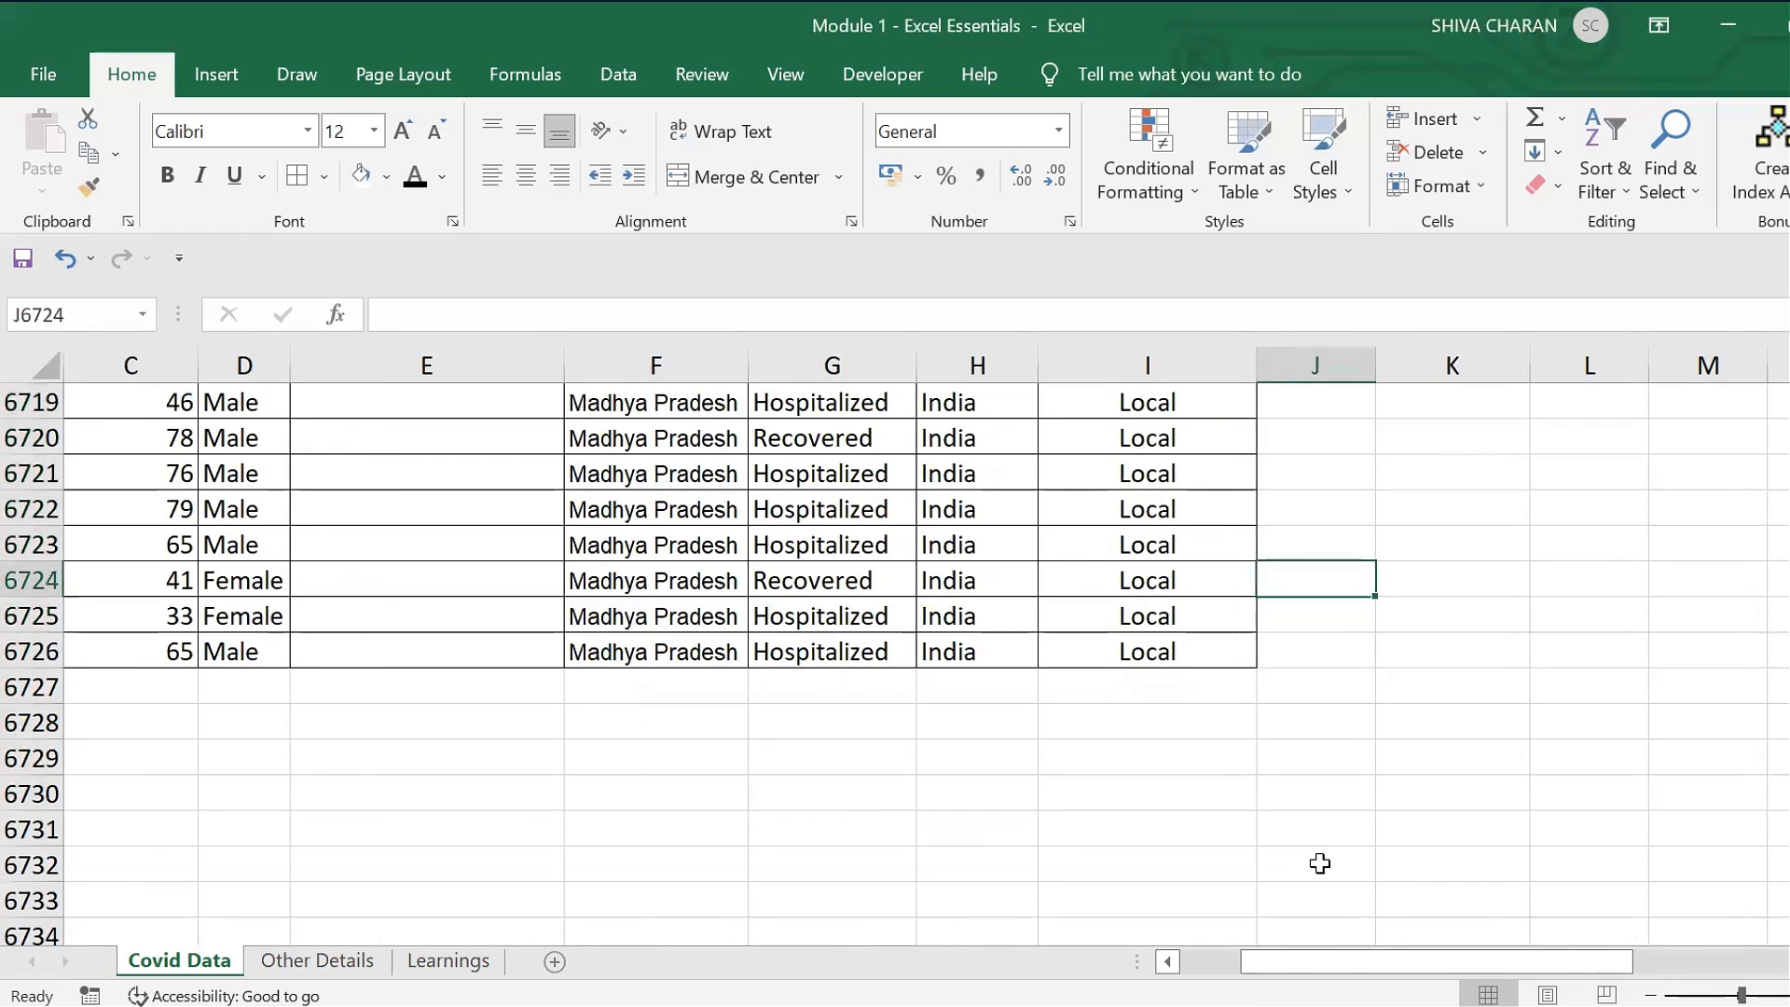
pyautogui.press('Down')
pyautogui.press('Down')
pyautogui.hotkey('ctrl', 'z')
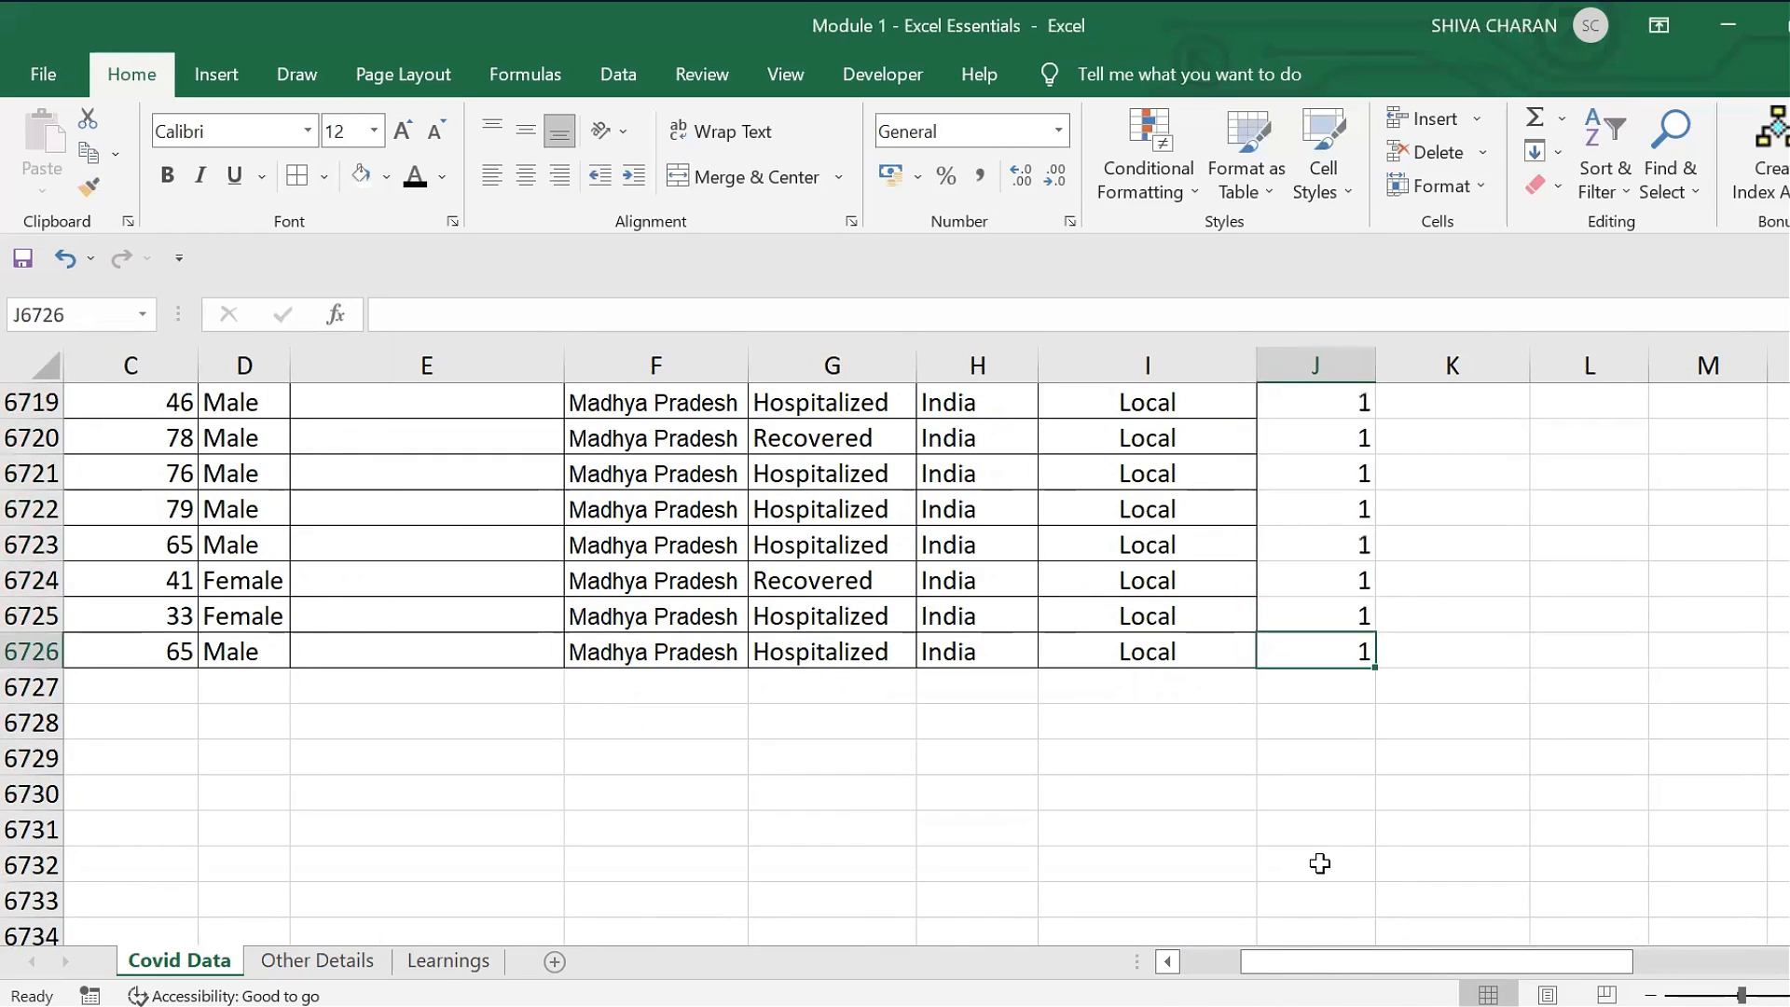
# - Compare the last filled cell J6726 with its neighbour I6726 and the empty cells beneath it
pyautogui.click(1333, 652)
pyautogui.moveTo(1324, 652); pyautogui.dragTo(1301, 888)
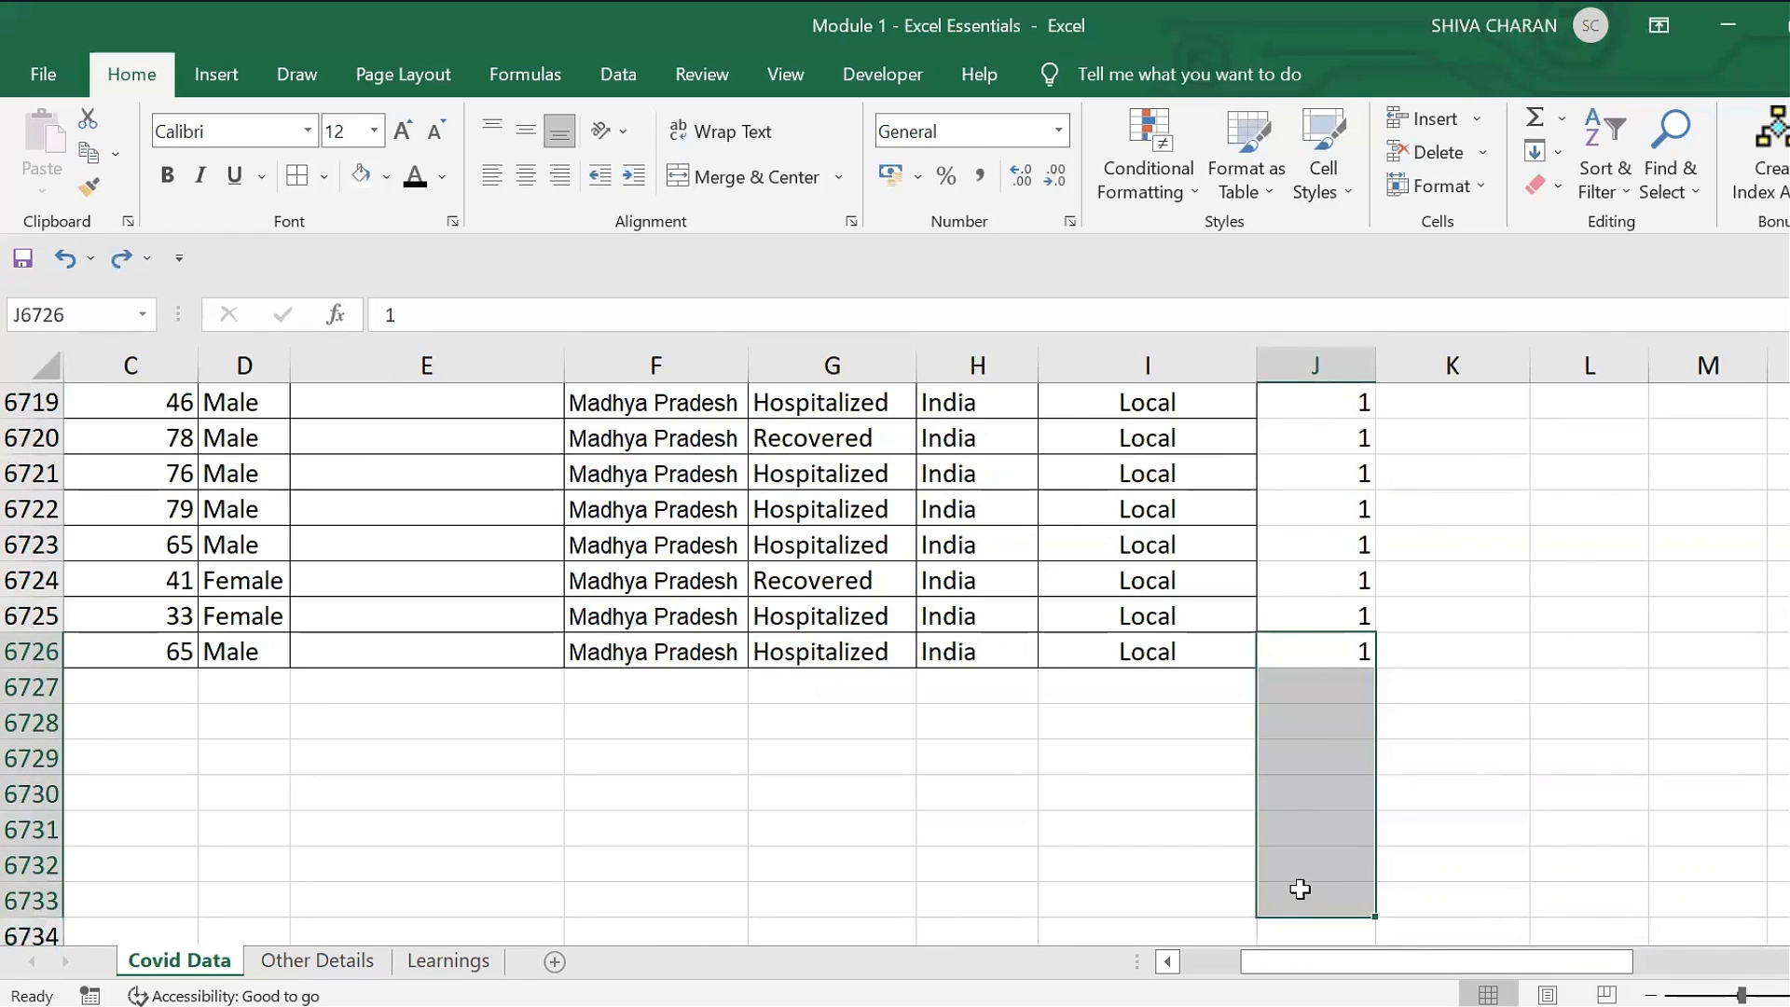
pyautogui.click(1301, 889)
pyautogui.click(1321, 678)
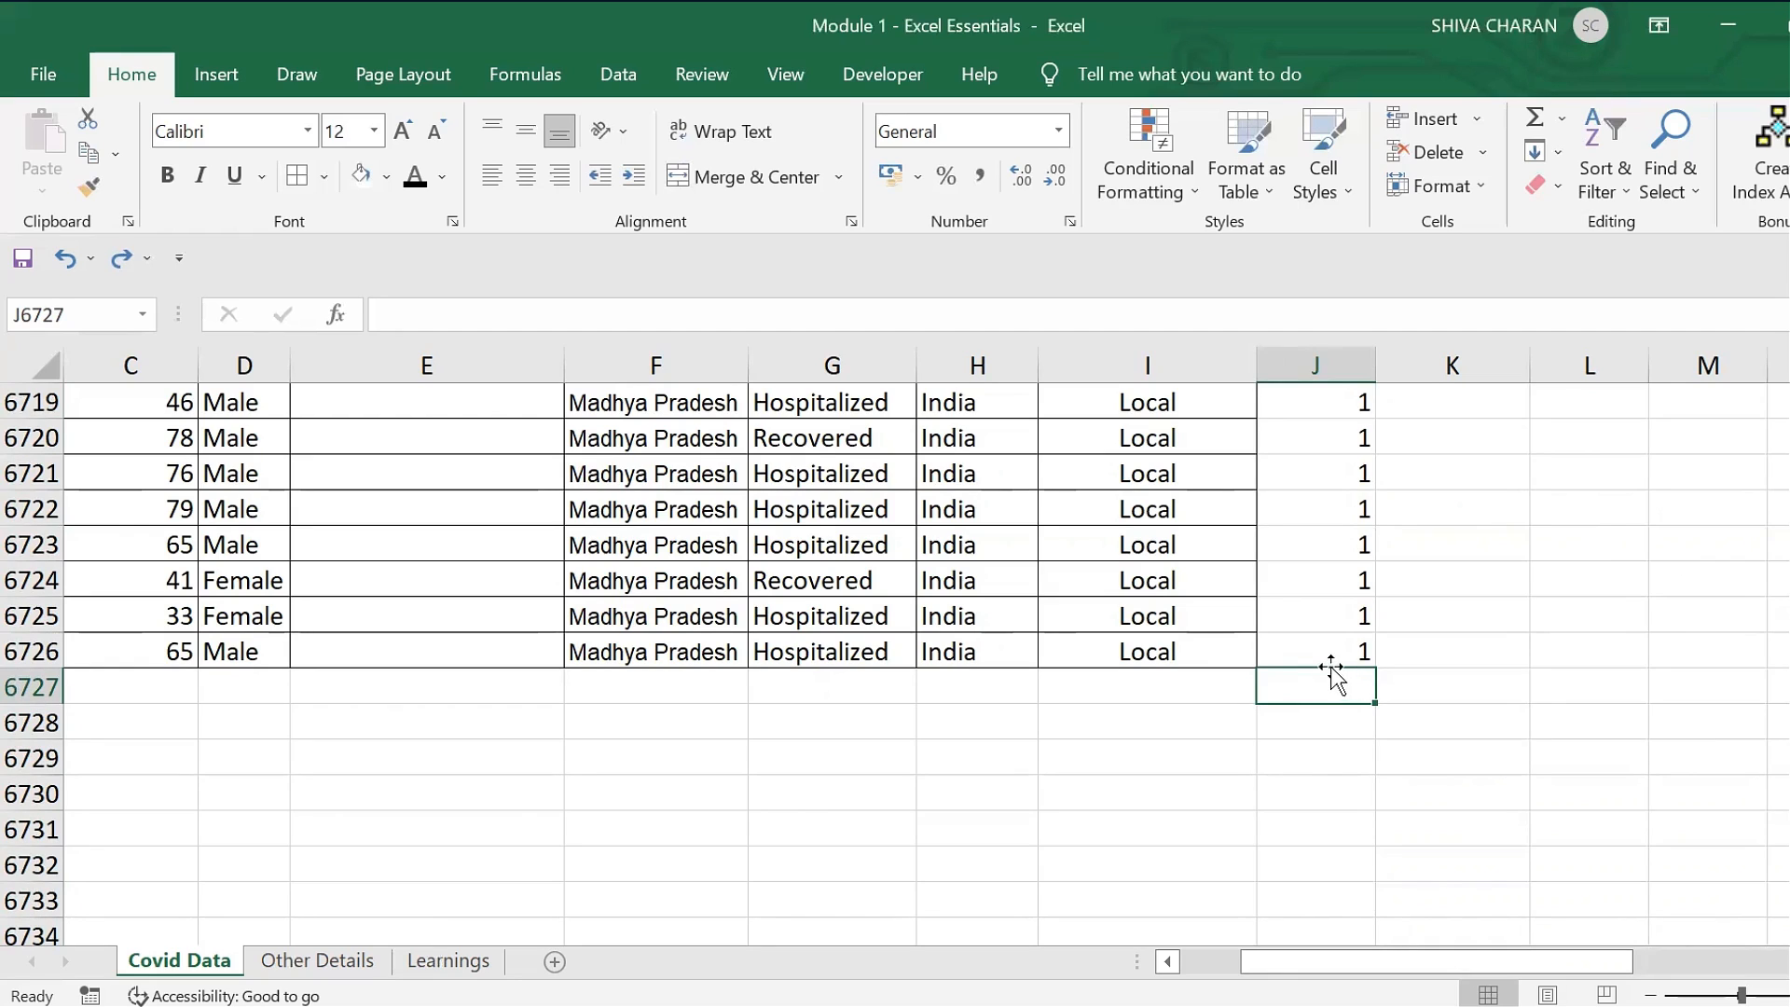
pyautogui.click(1324, 652)
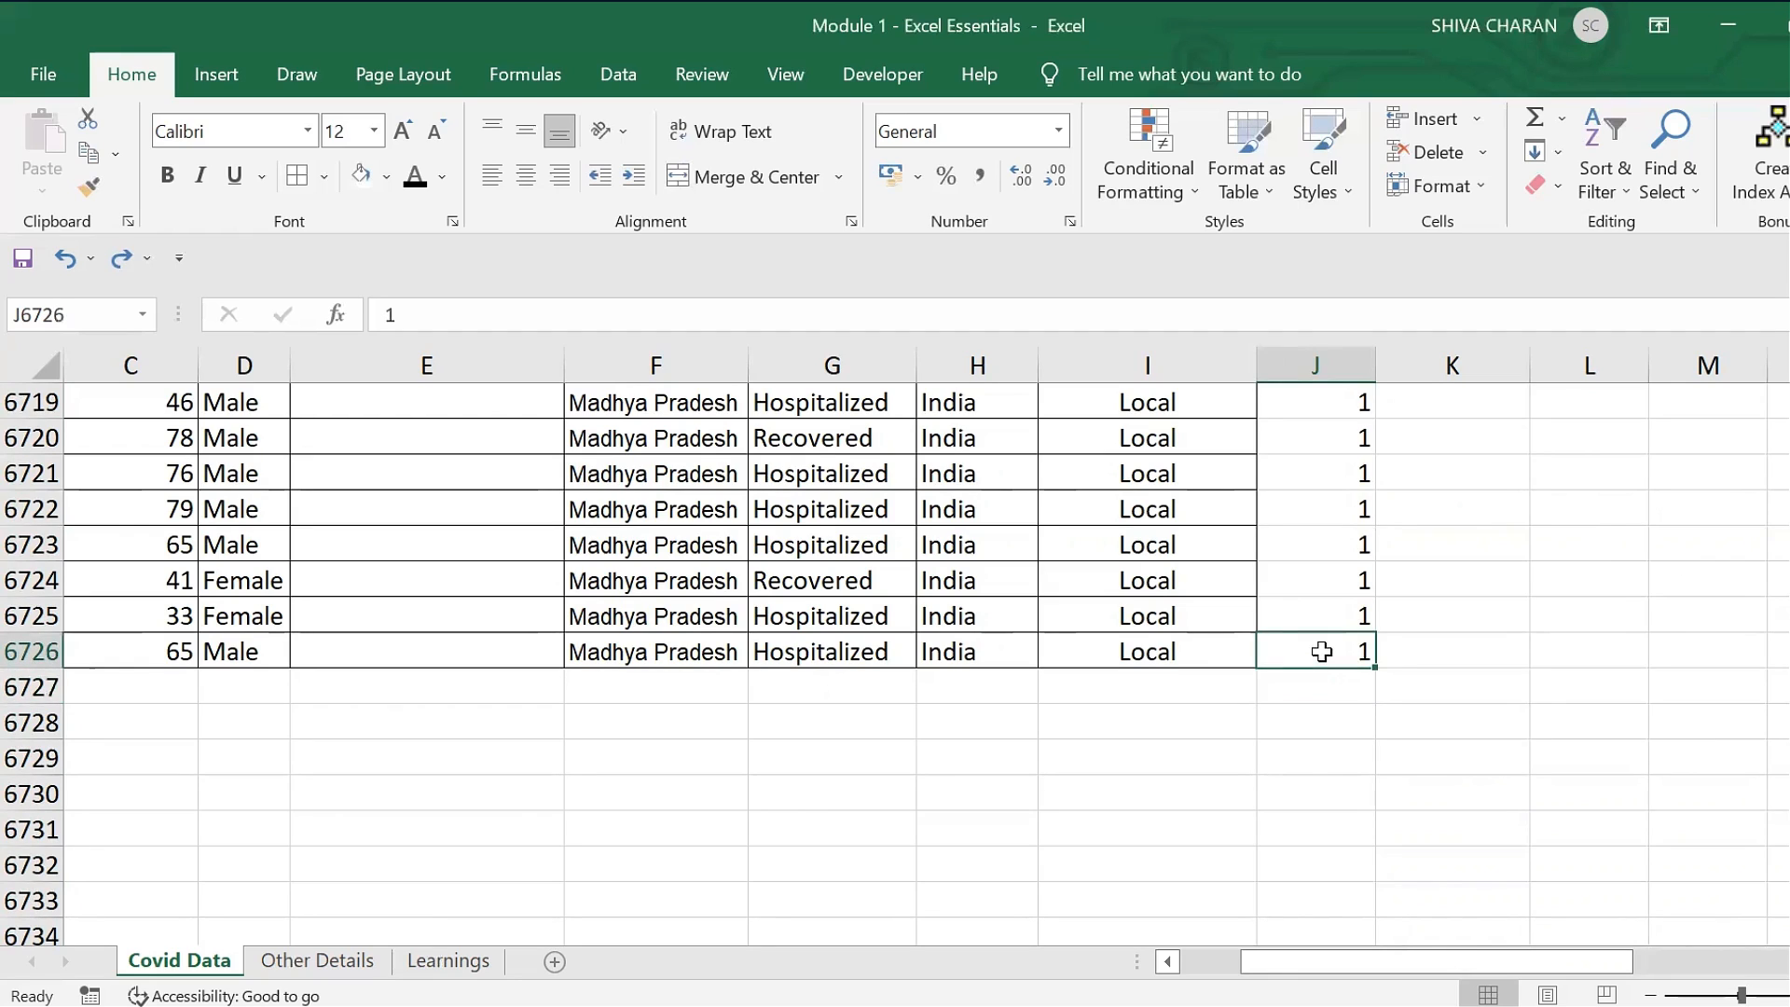
pyautogui.click(1189, 652)
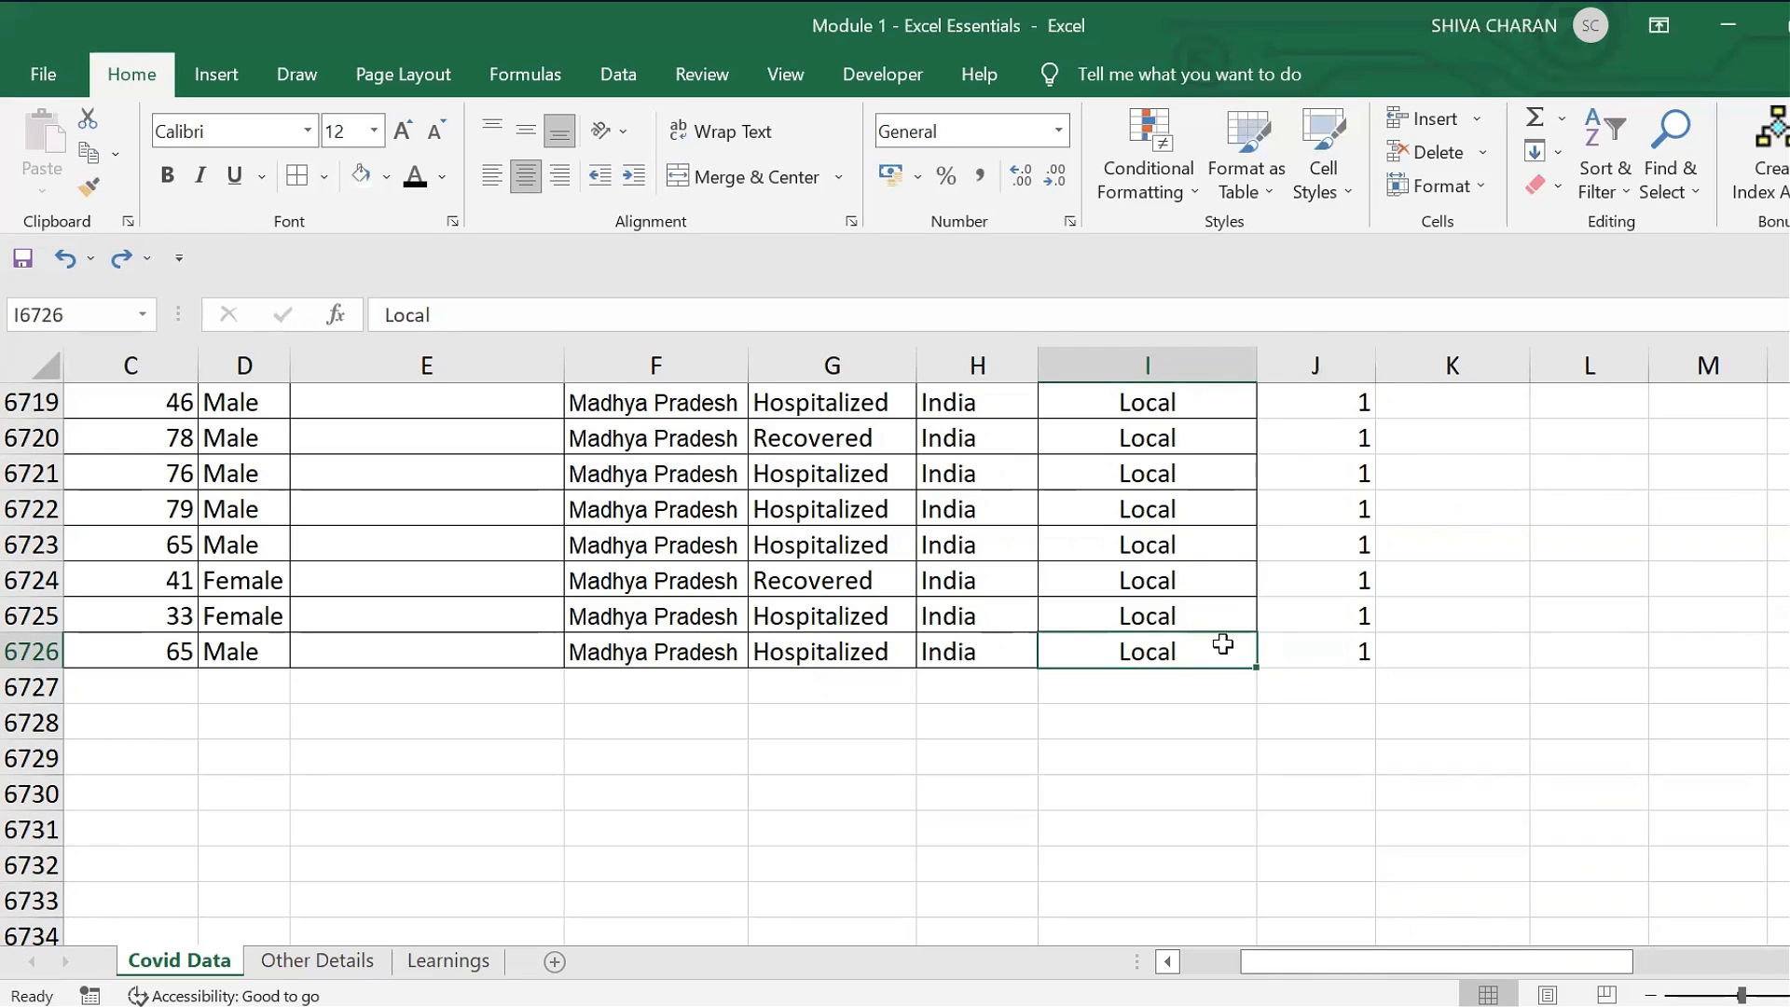
pyautogui.click(1299, 643)
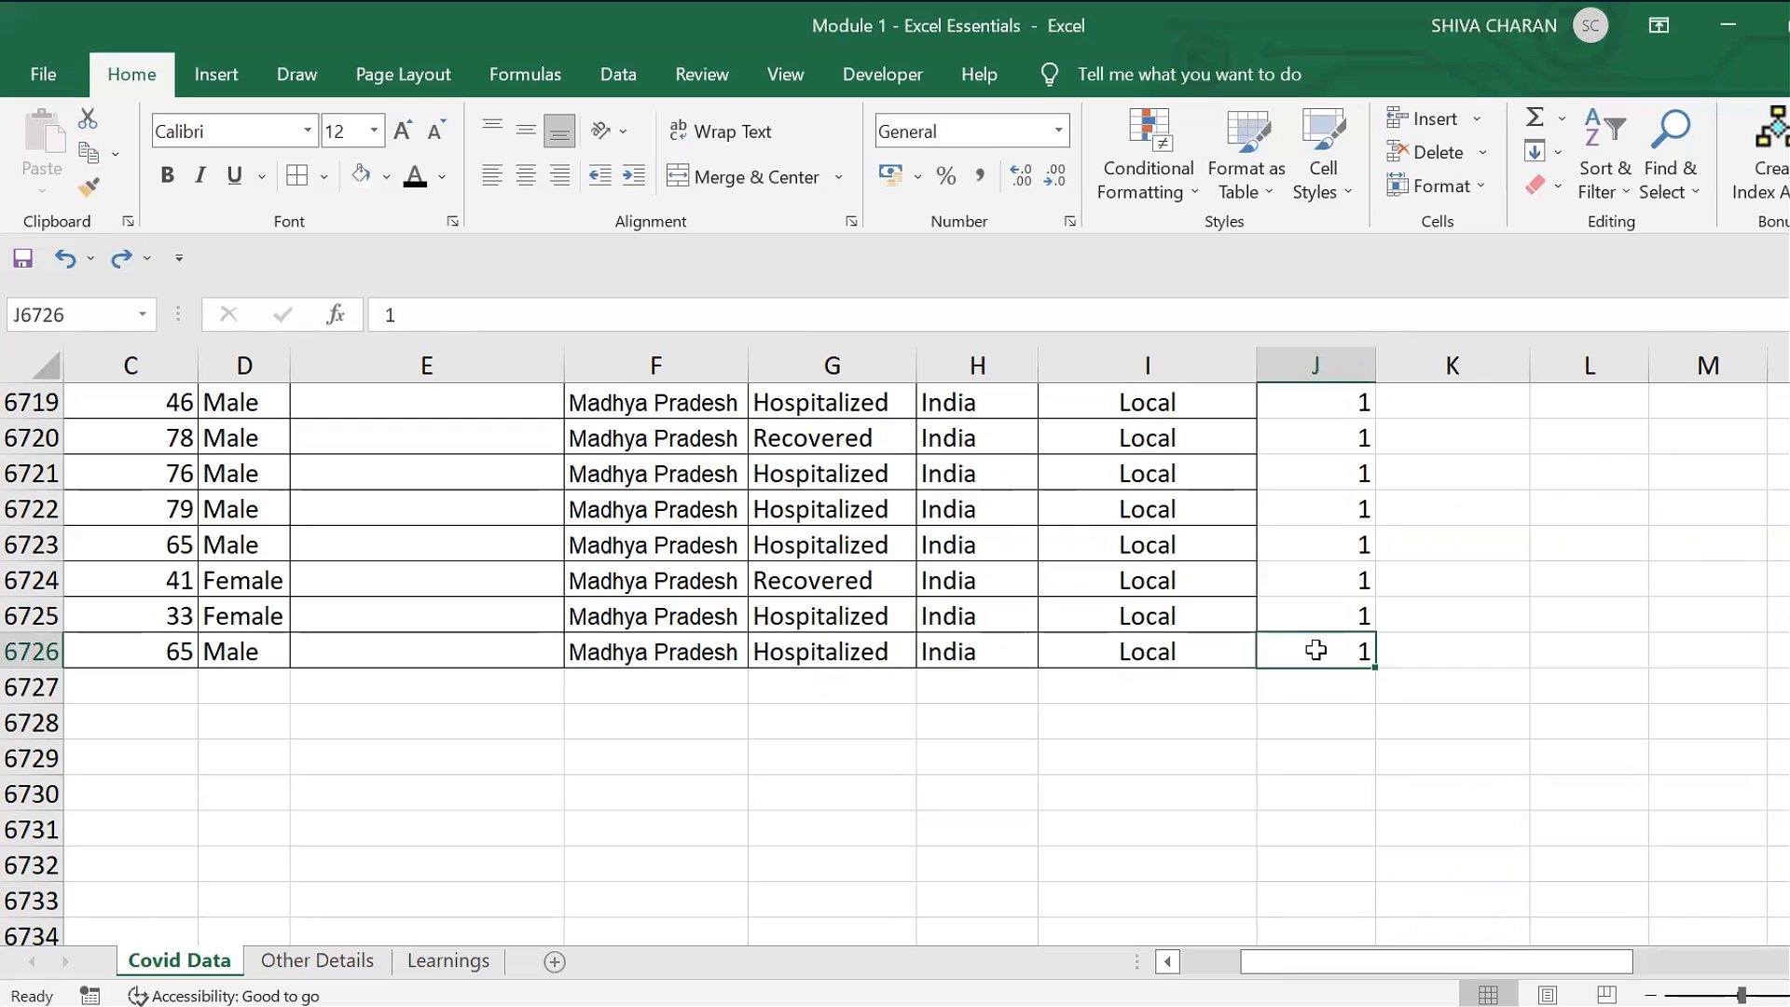
pyautogui.click(1133, 638)
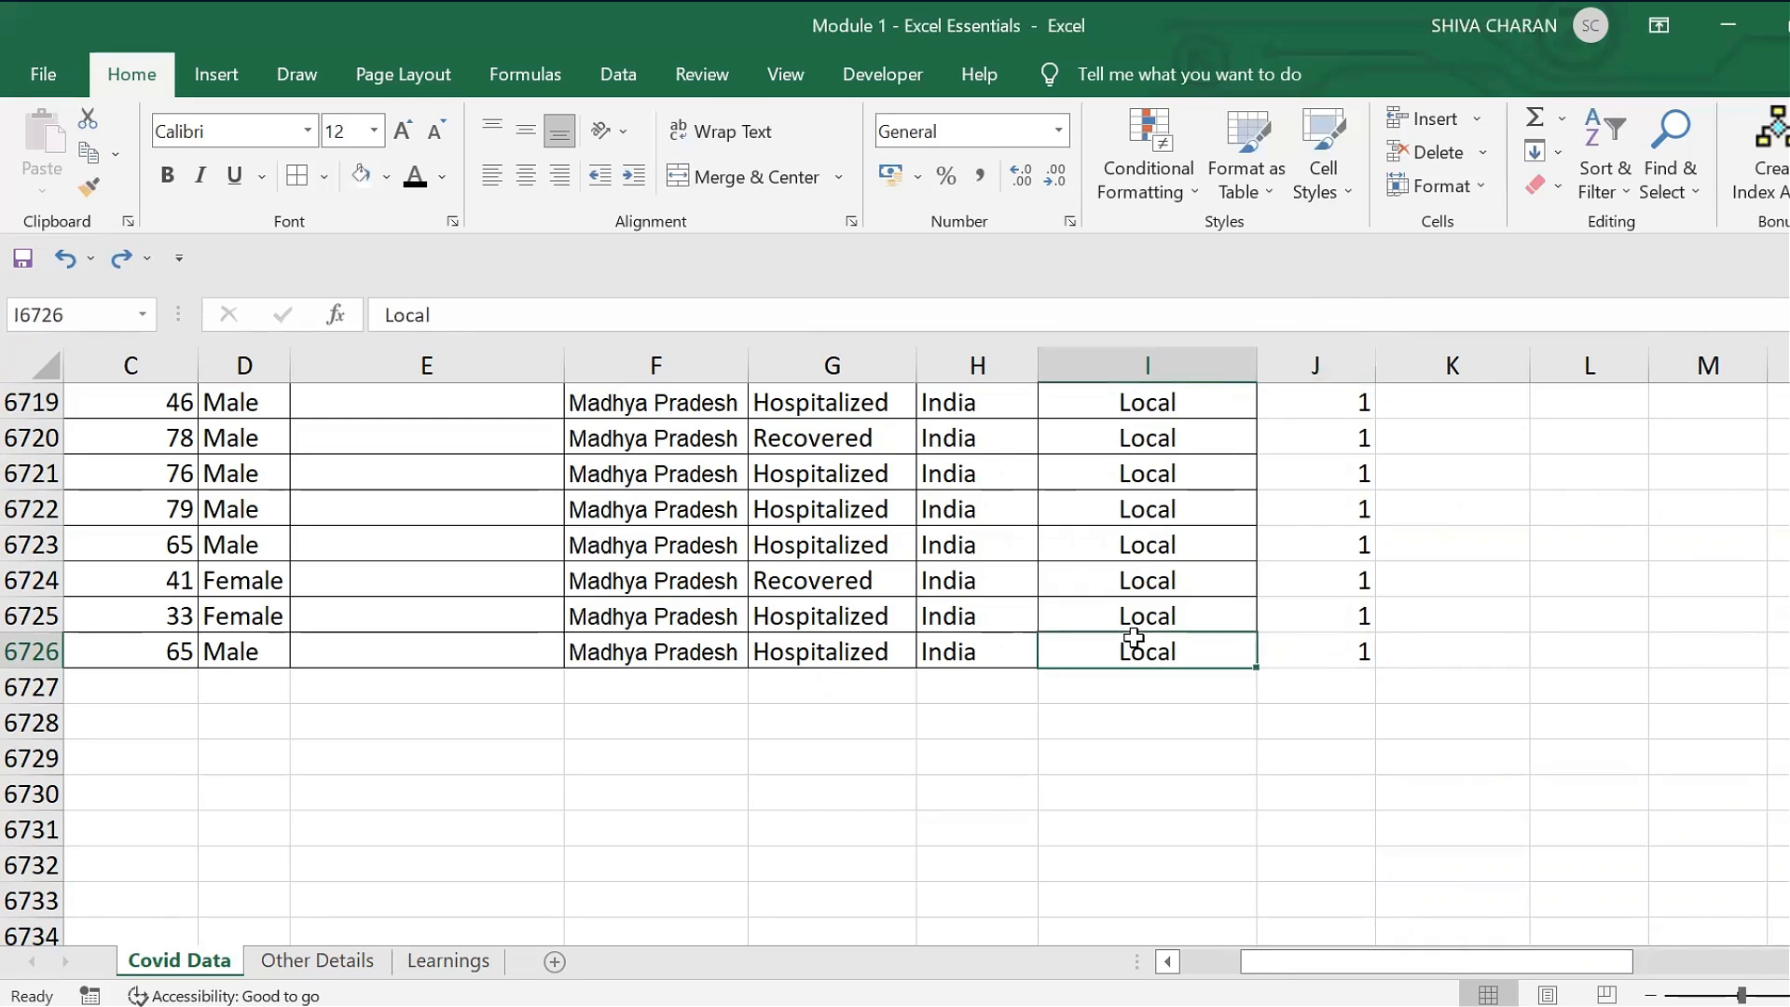
pyautogui.click(1284, 640)
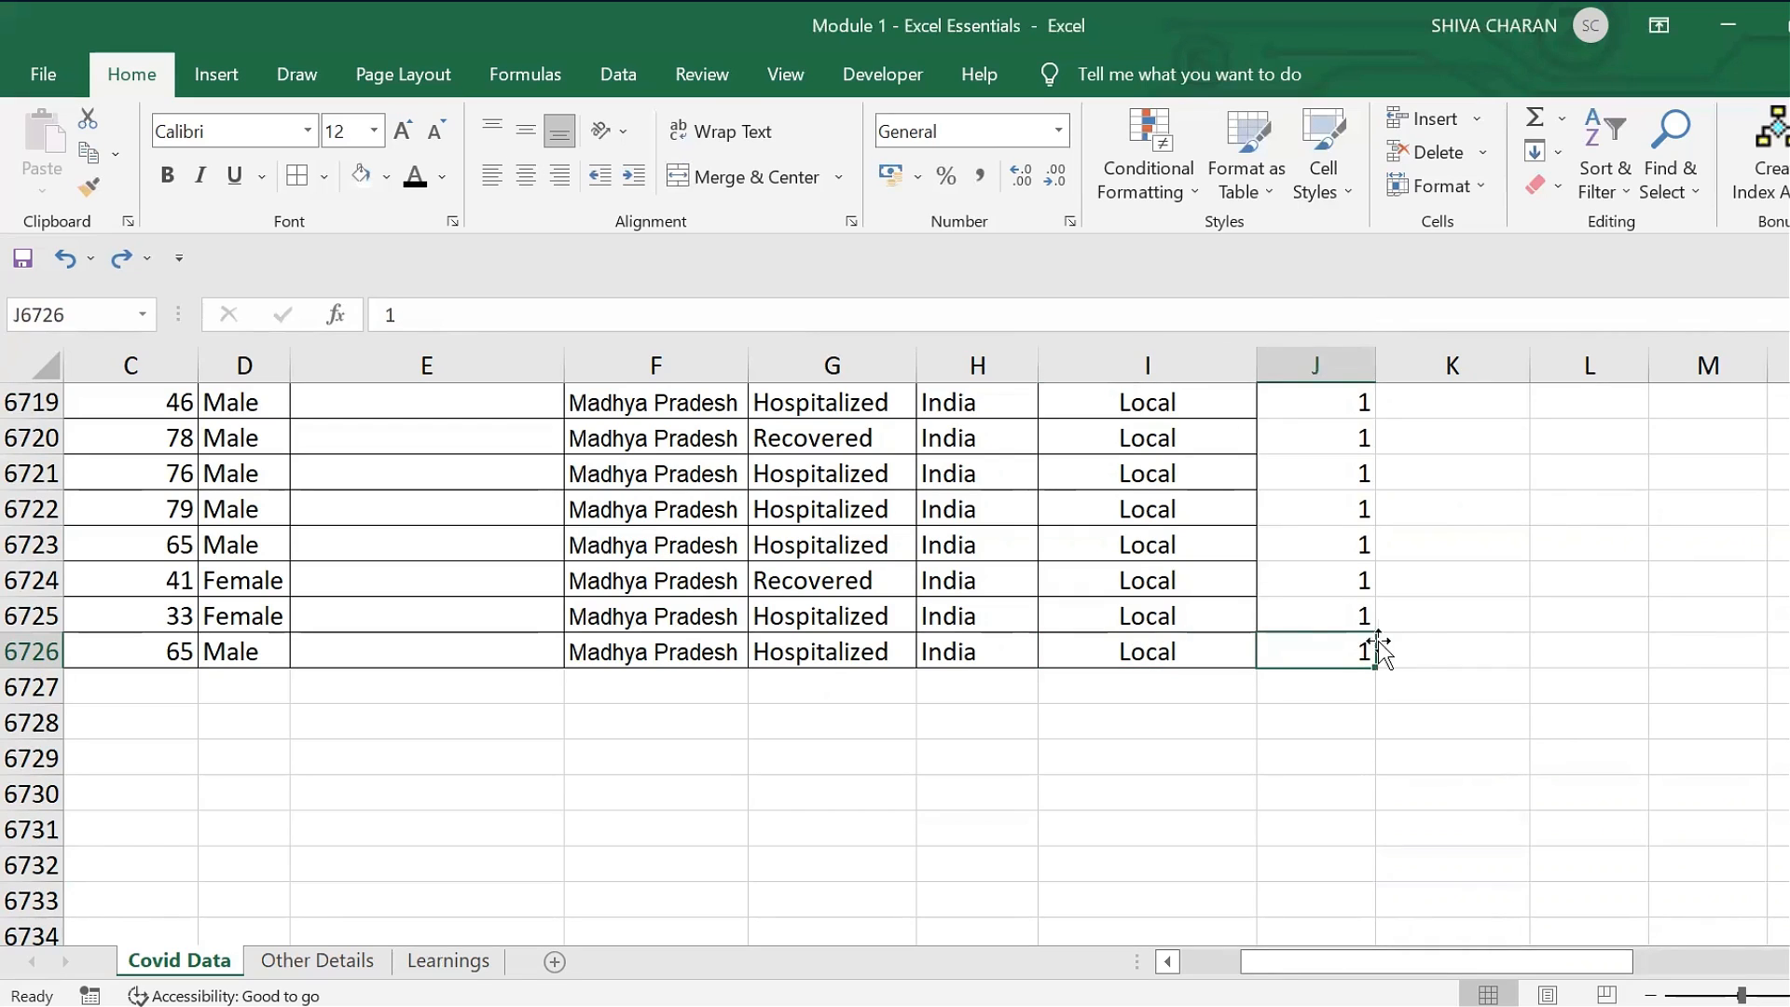
# - Examine how far the empty column K extends compared with where columns I and J end at row 6726
pyautogui.click(1436, 650)
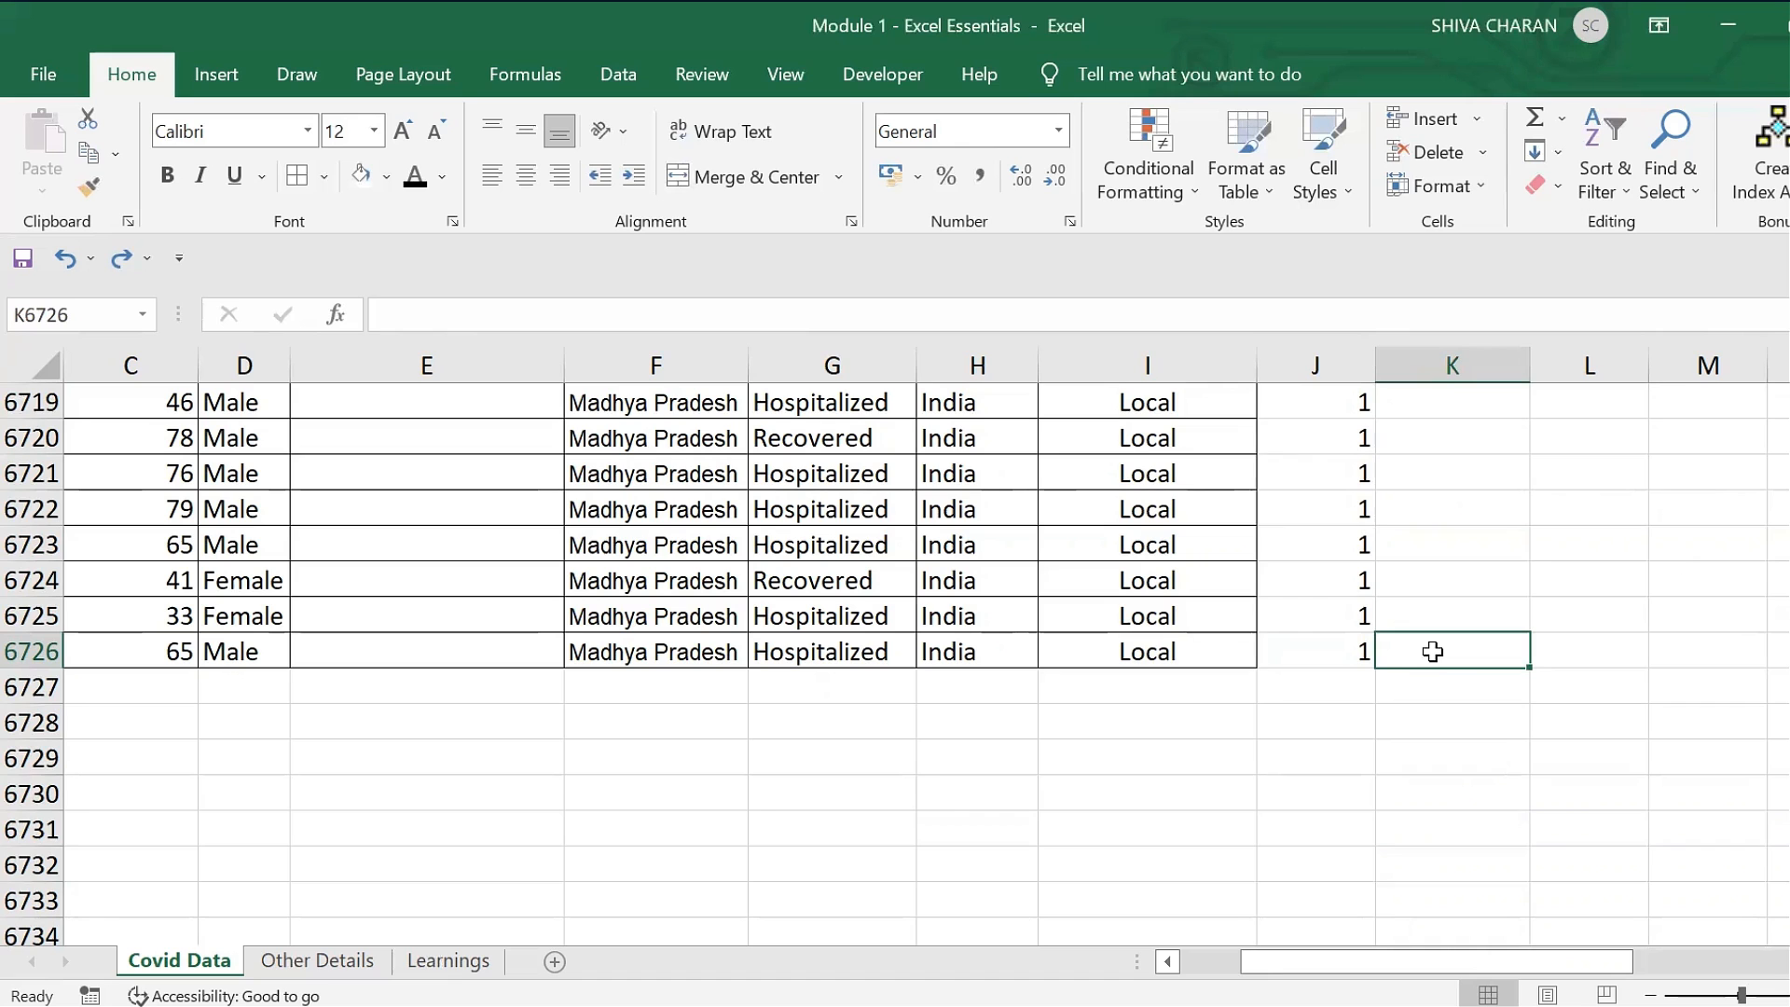
pyautogui.hotkey('ctrl', 'shift', 'Up')
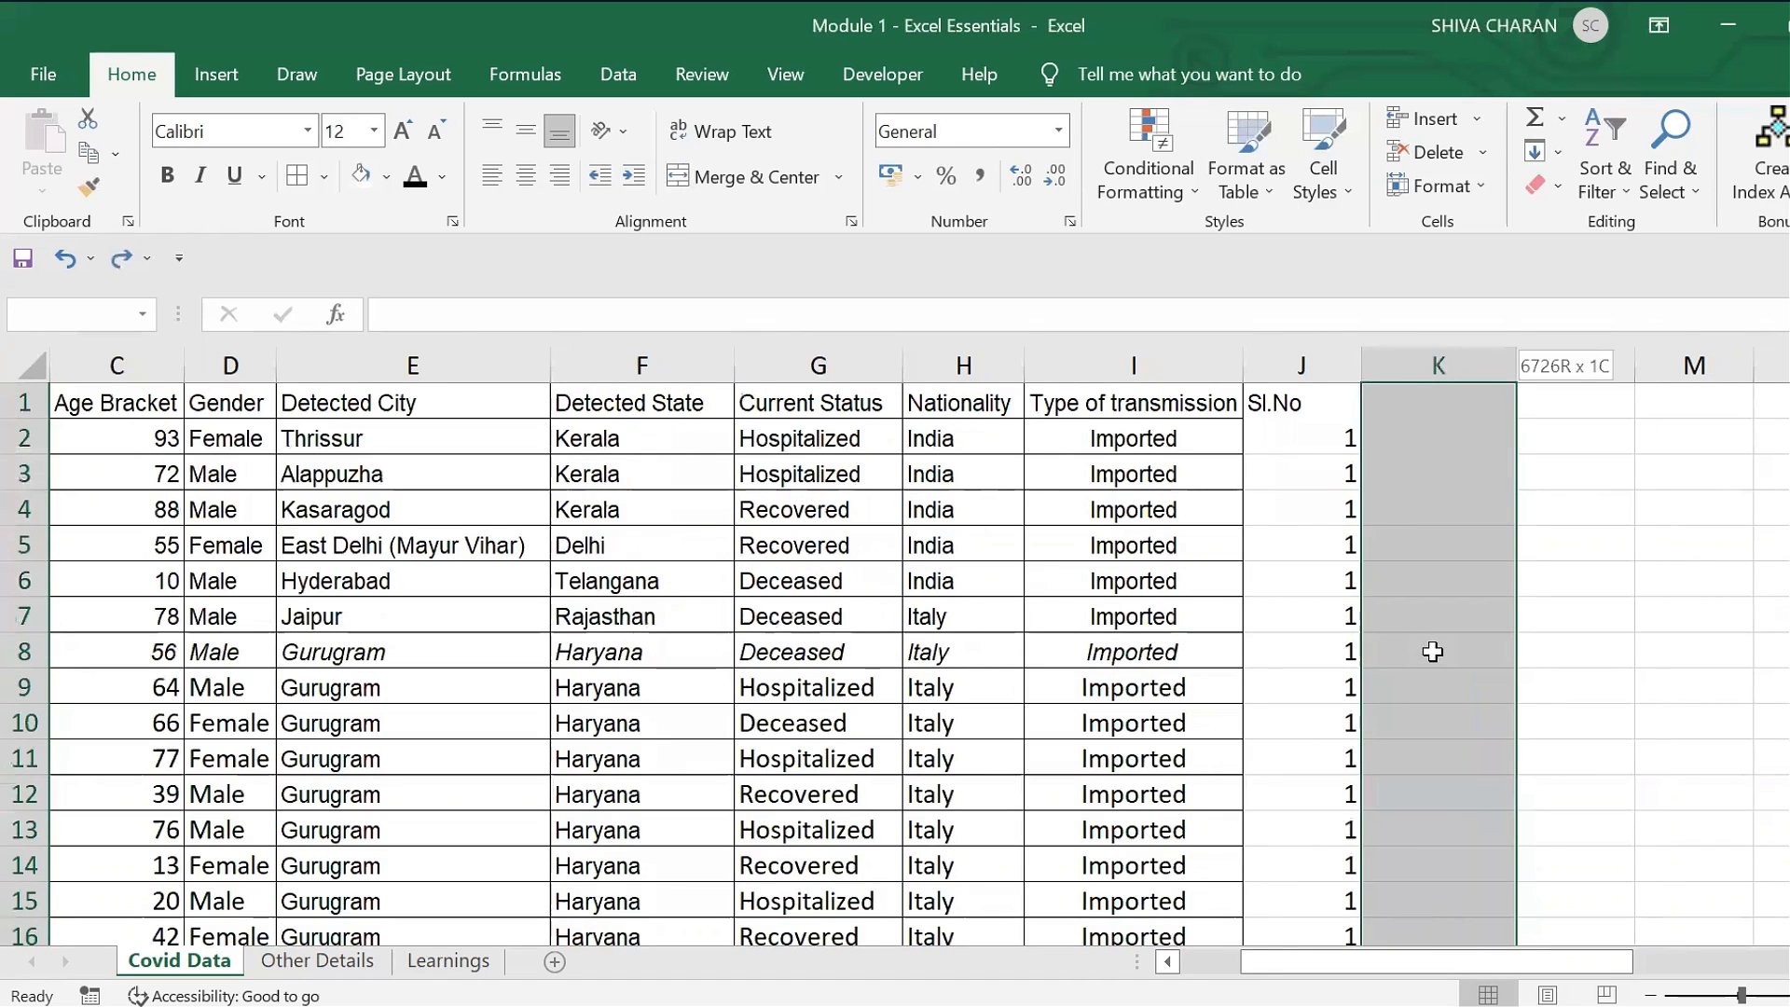
pyautogui.hotkey('ctrl', 'shift', 'Down')
pyautogui.hotkey('ctrl', 'shift', 'Up')
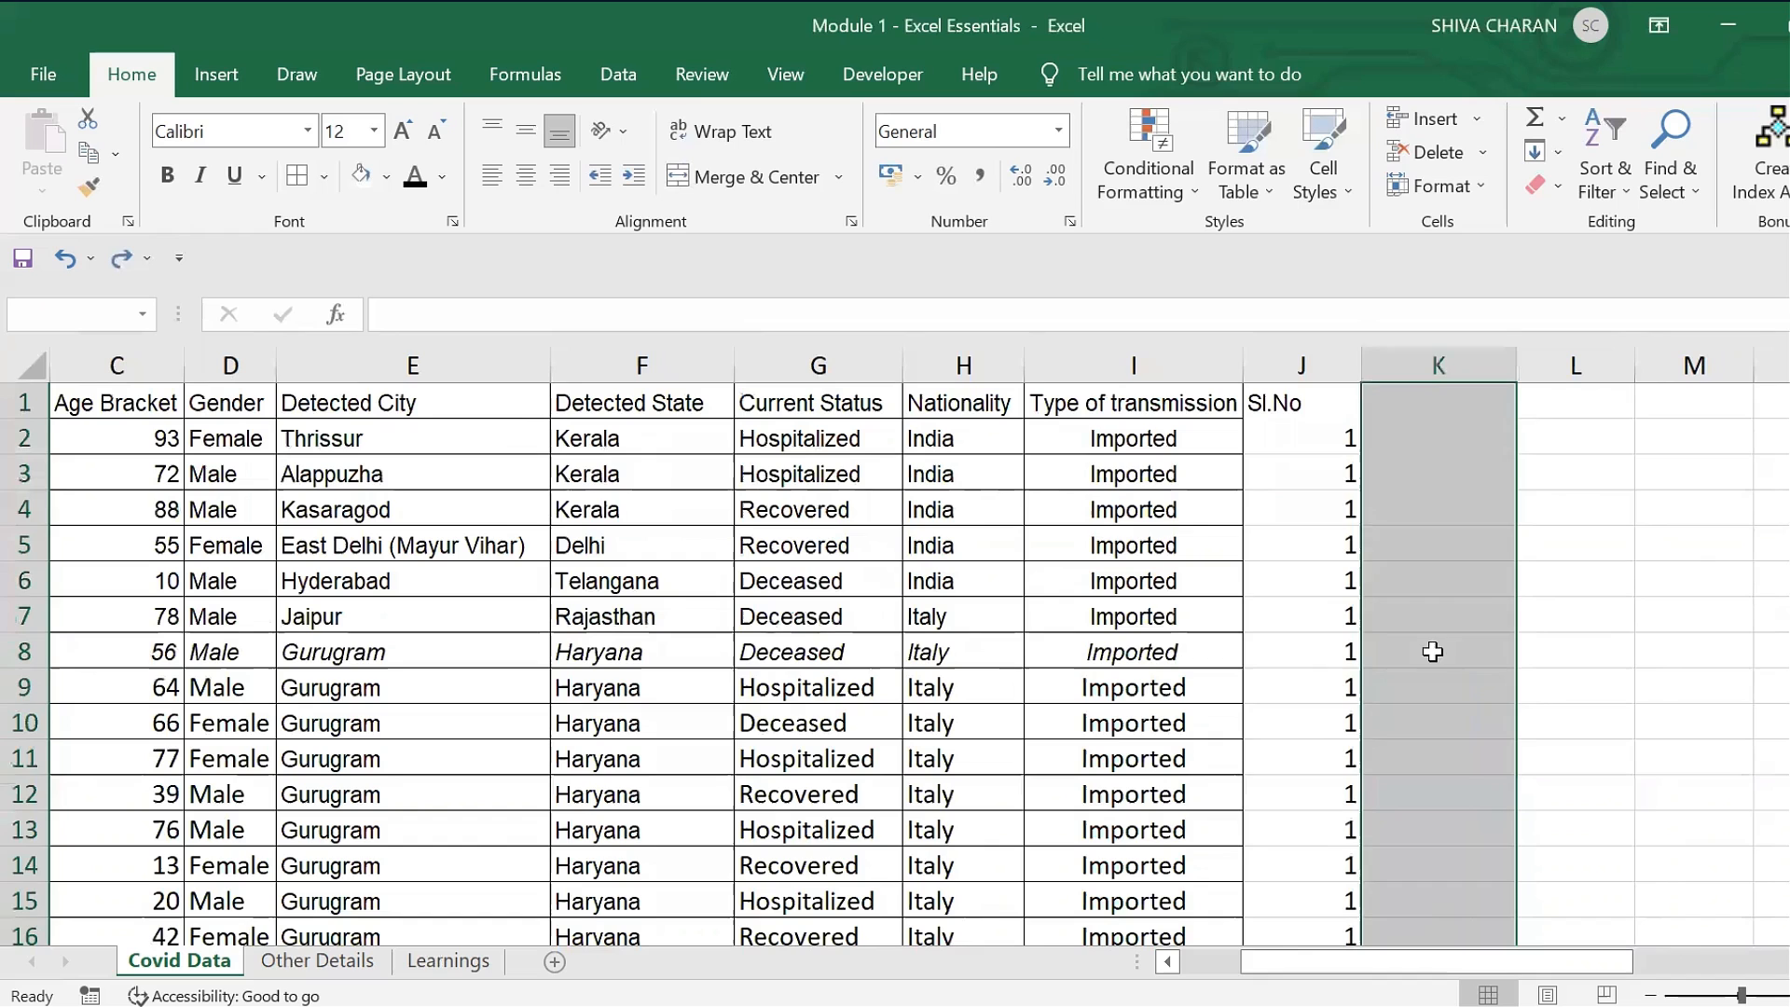
pyautogui.click(1310, 646)
pyautogui.hotkey('ctrl', 'shift', 'Down')
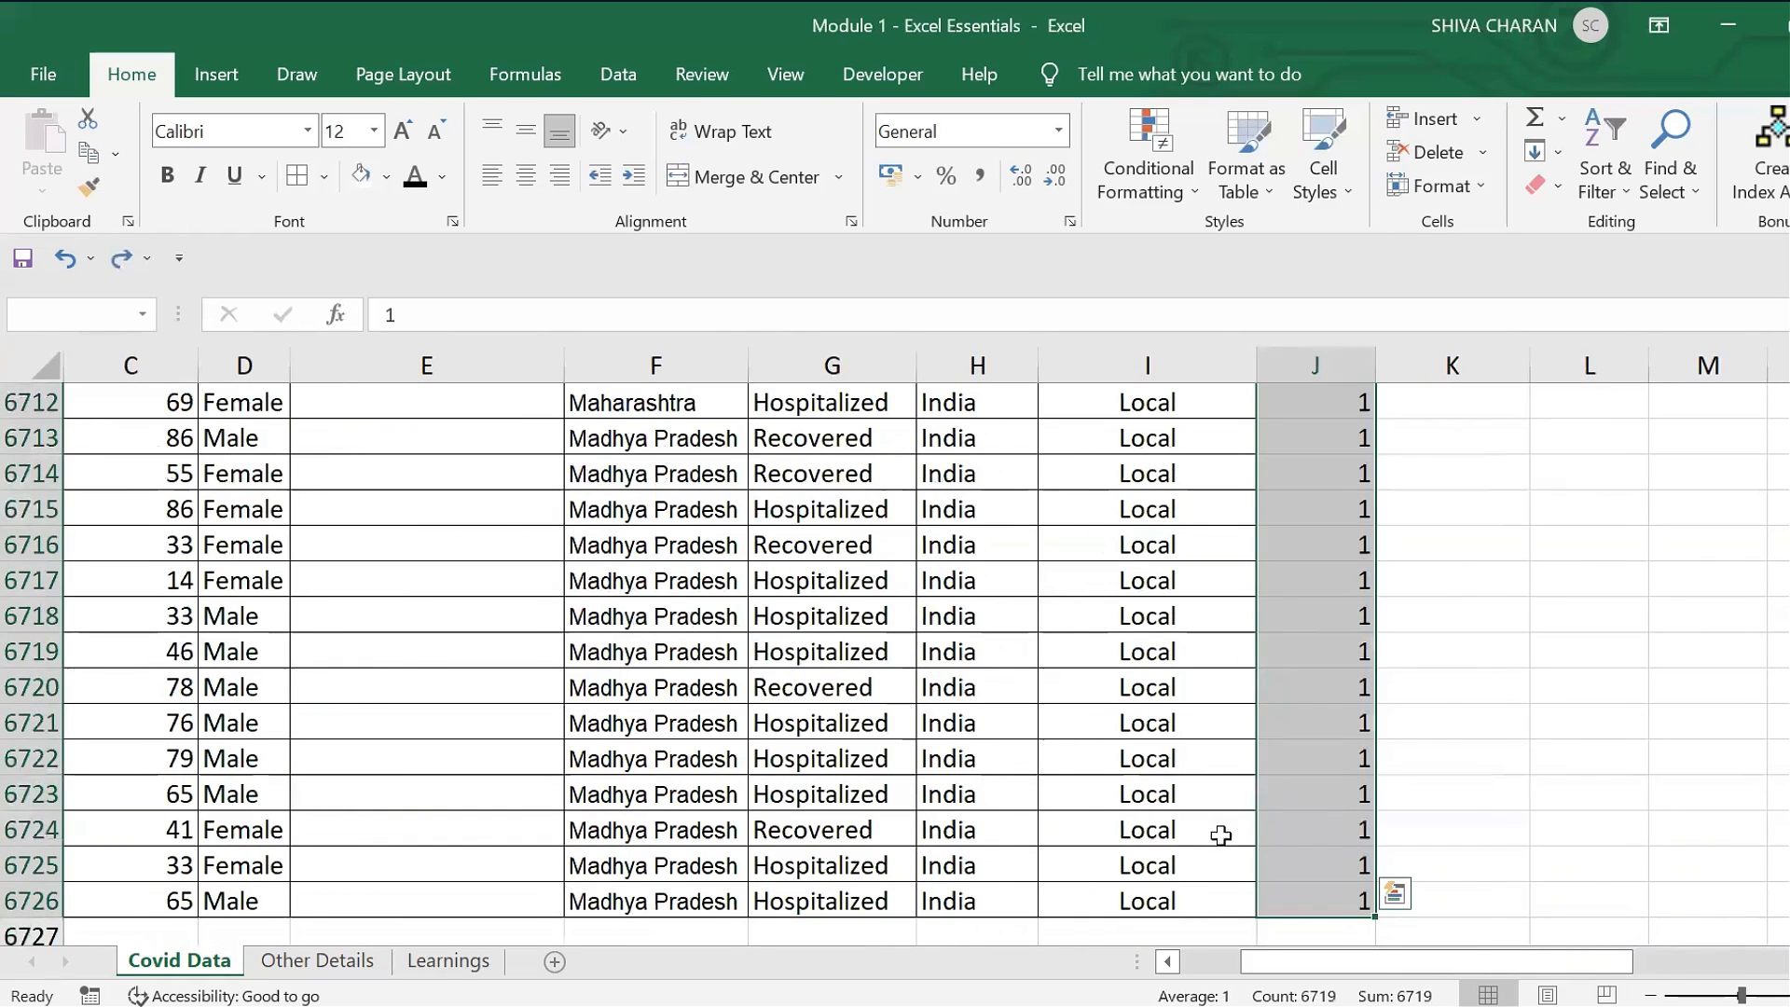
pyautogui.click(1192, 892)
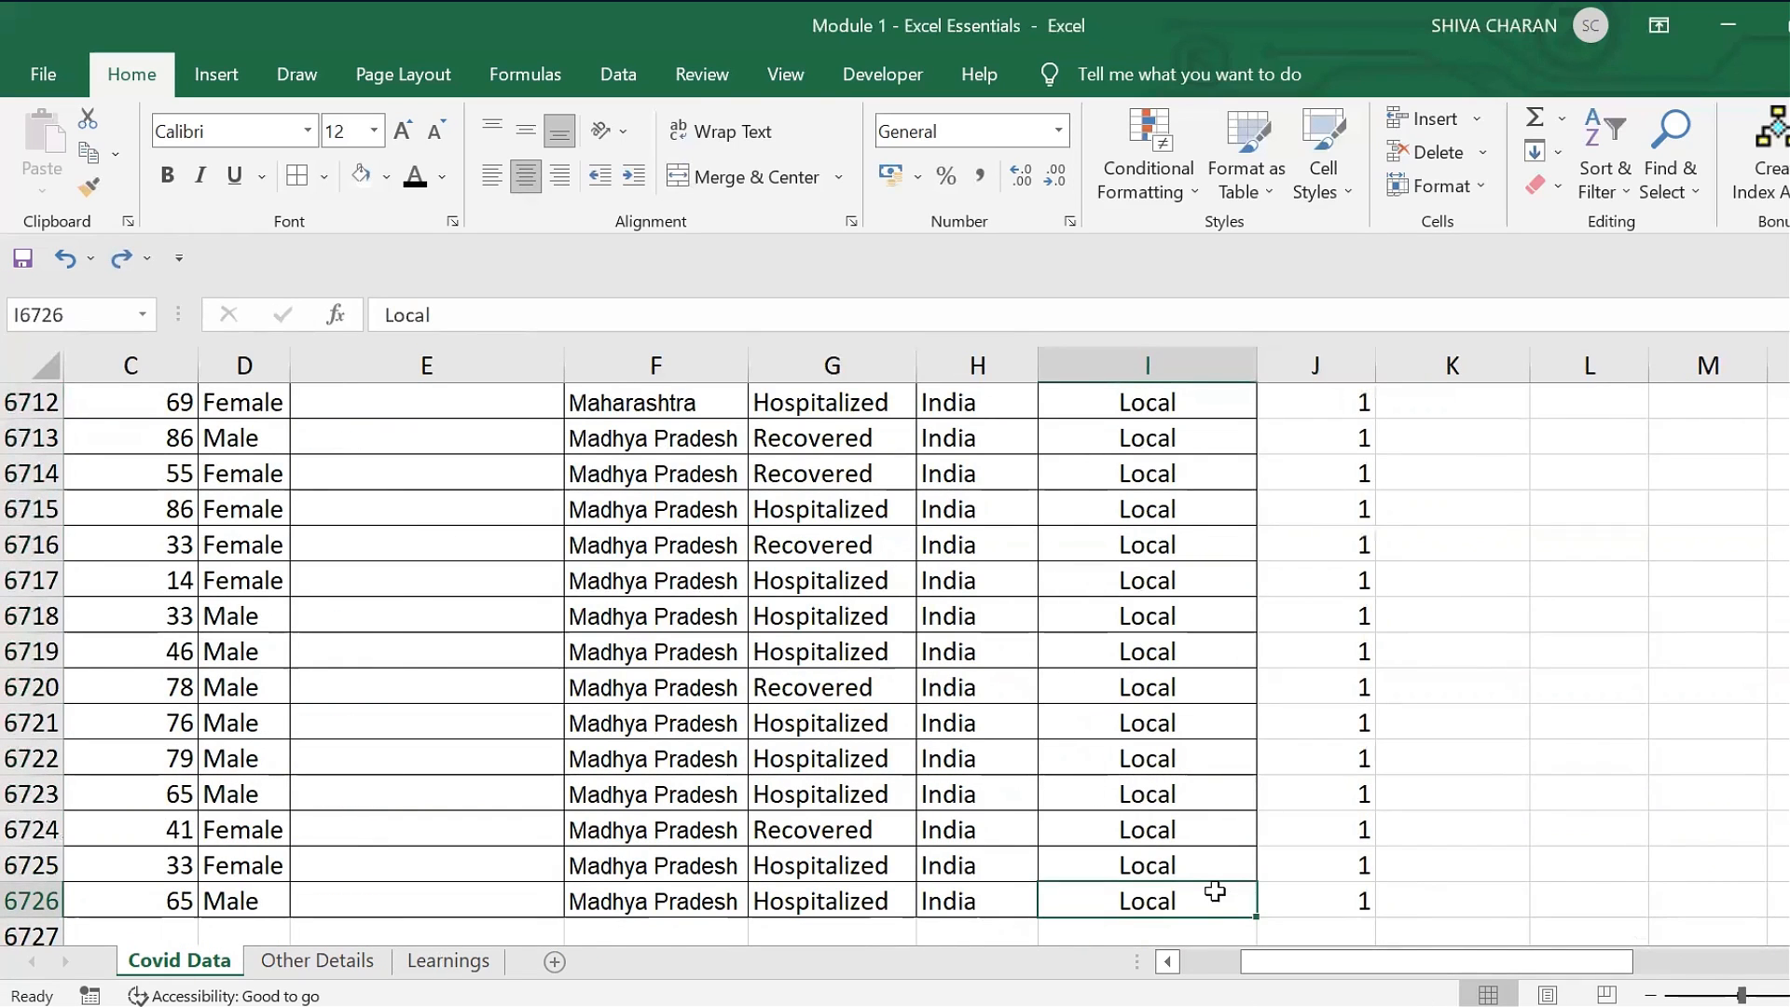
pyautogui.scroll(-1, 1208, 886)
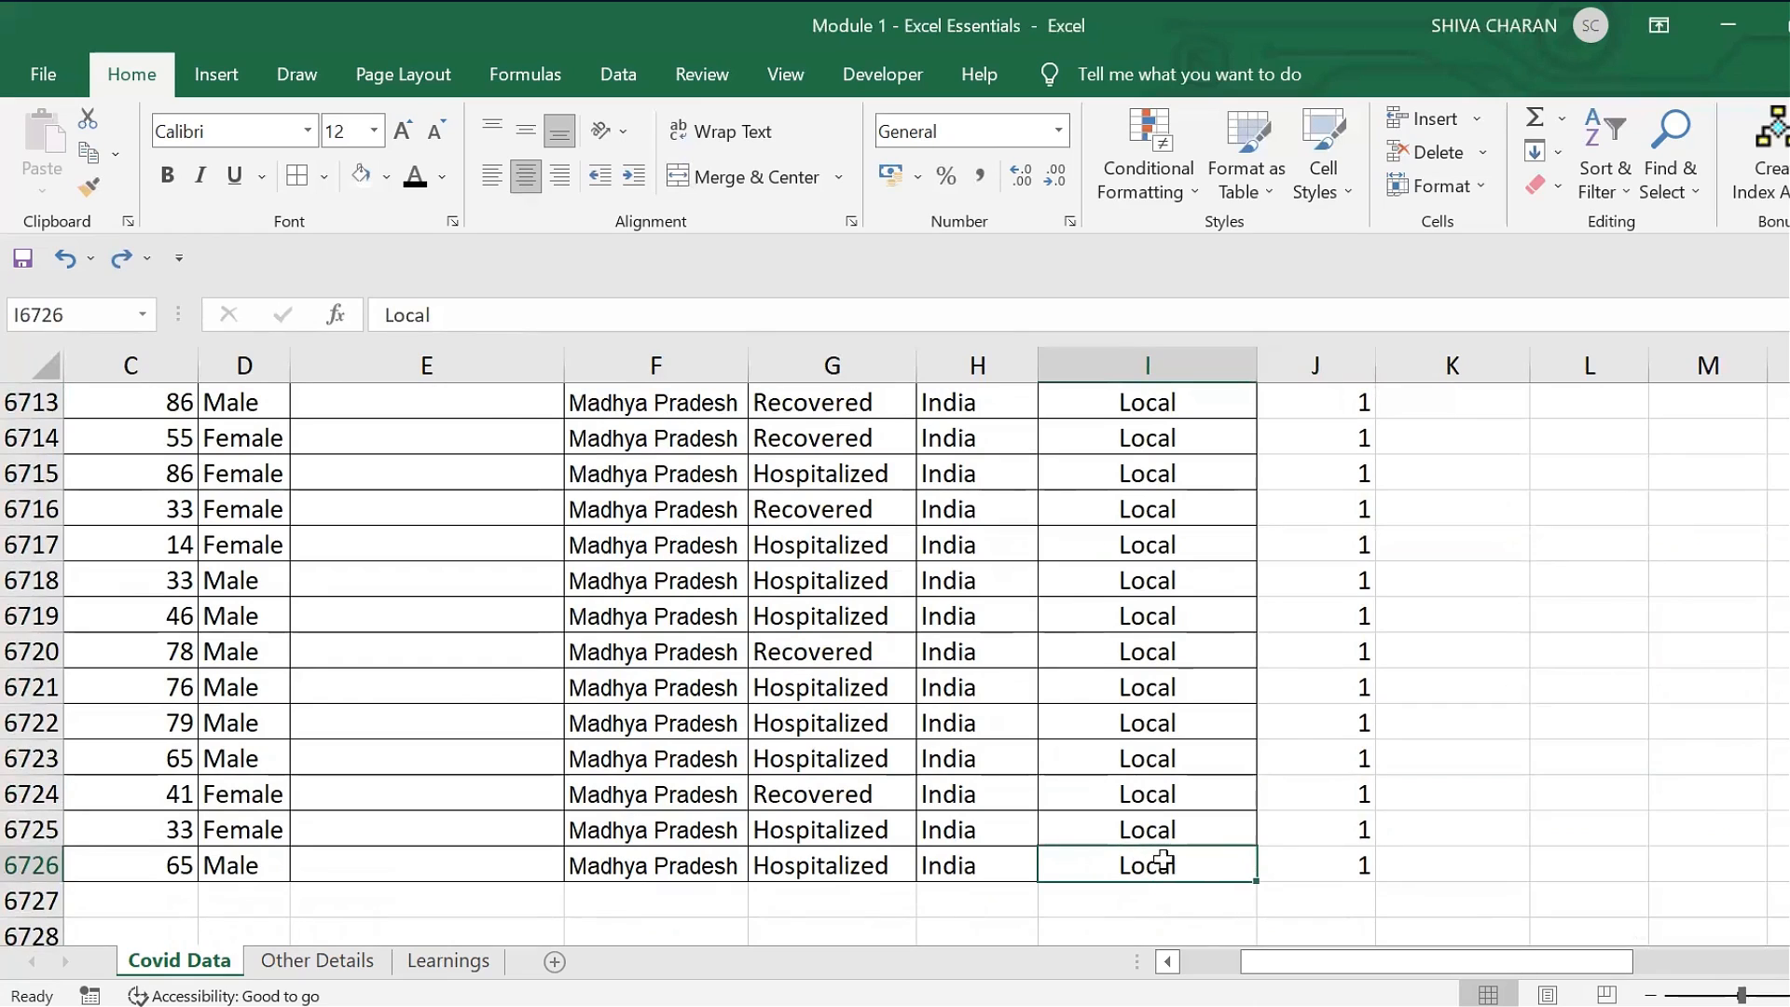
pyautogui.click(1288, 860)
# - Extend the Local value from cell I6726 down to I6732 with autofill
pyautogui.click(1211, 856)
pyautogui.scroll(-2, 1213, 859)
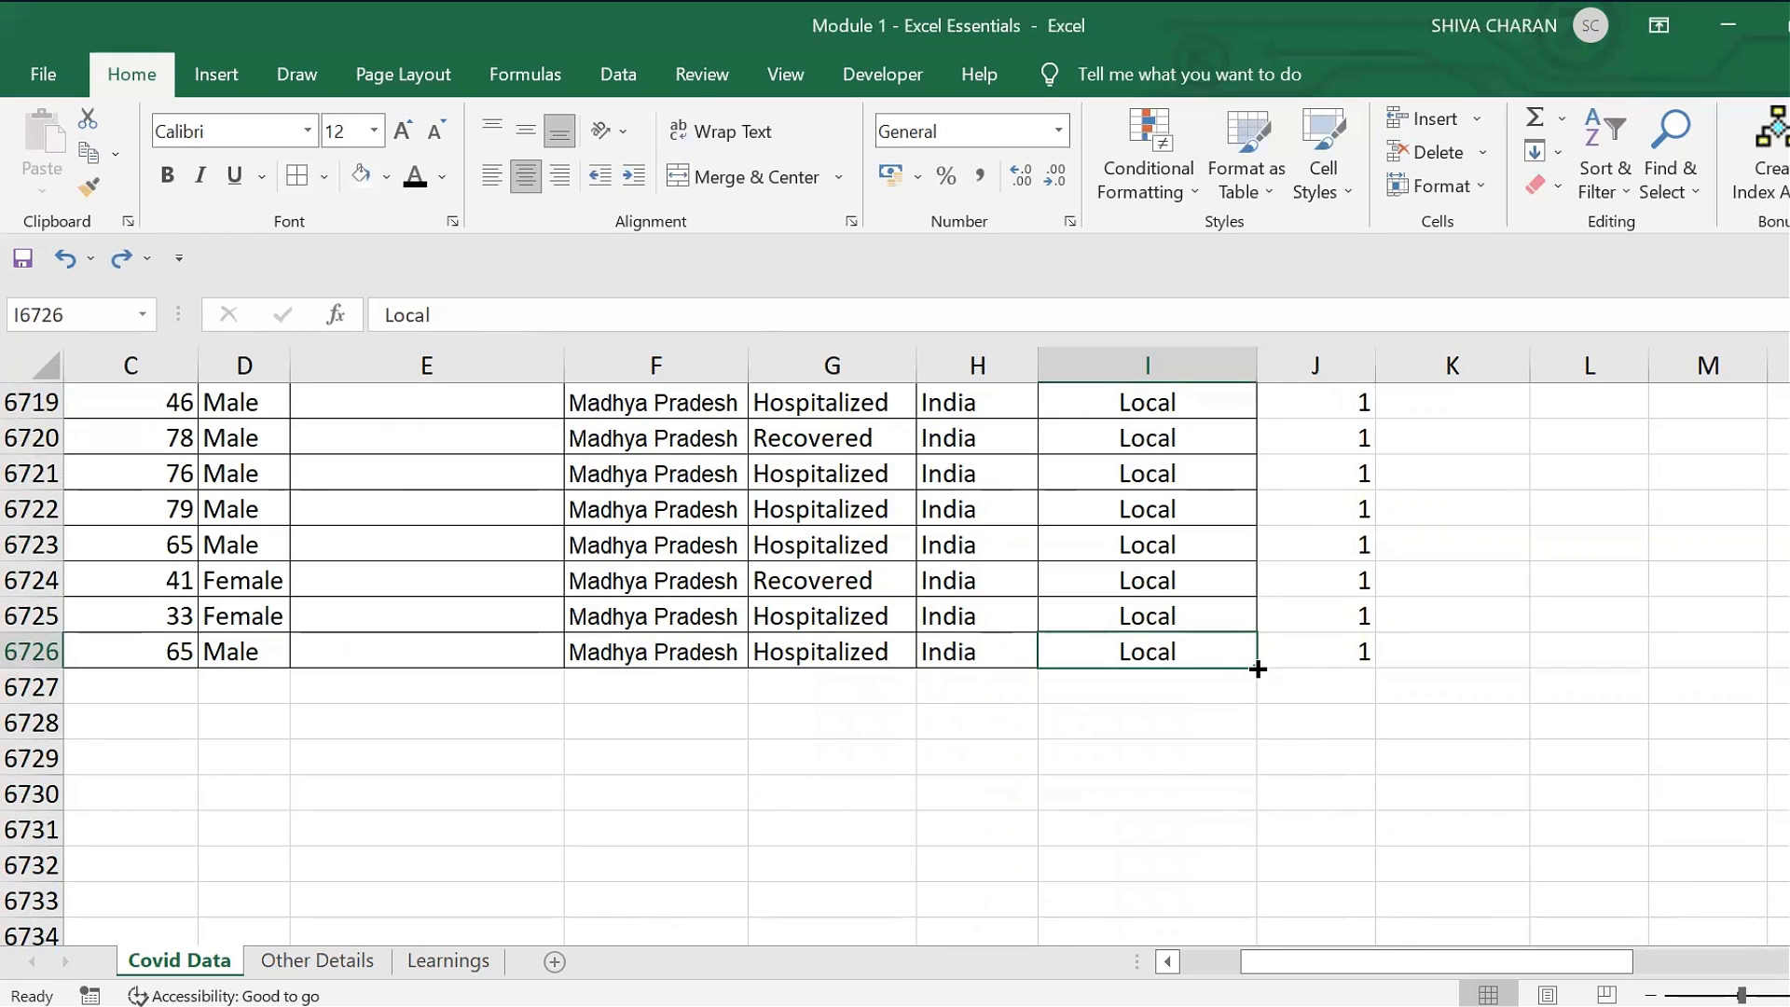
pyautogui.moveTo(1258, 668); pyautogui.dragTo(1256, 698)
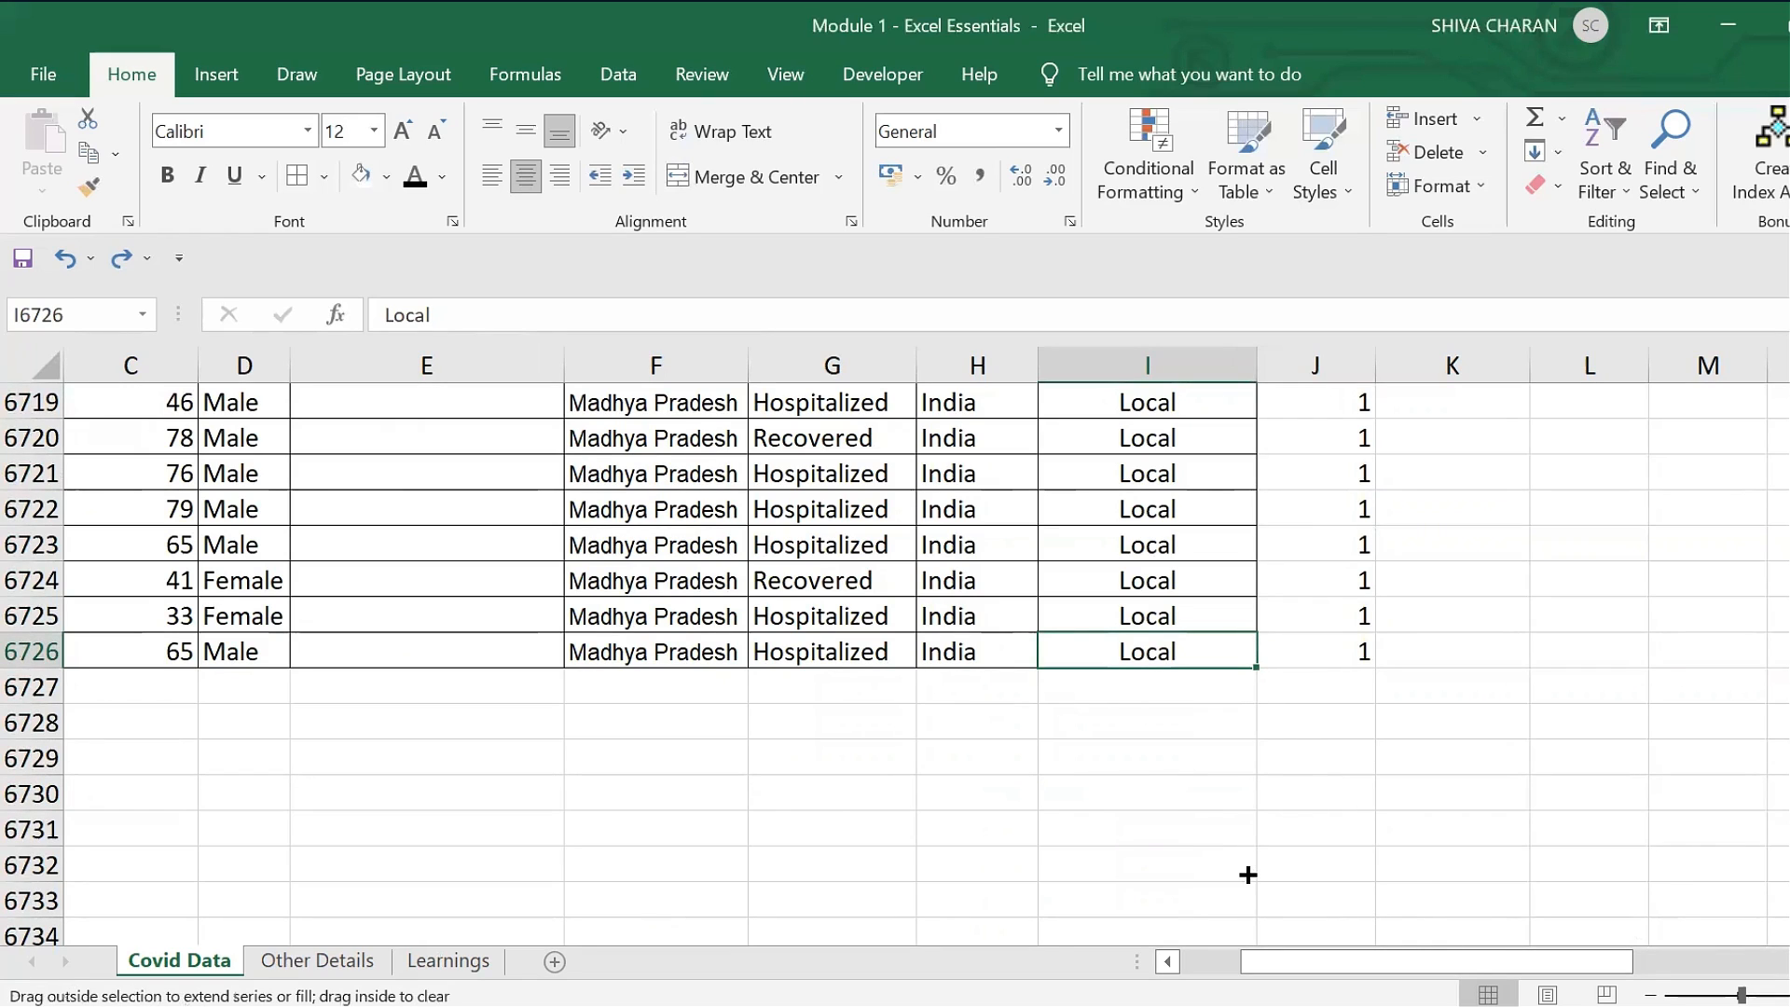
pyautogui.moveTo(1243, 873); pyautogui.dragTo(1243, 873)
# - Clear all the filled values from the Sl.No column between J2 and J6726
pyautogui.click(1341, 645)
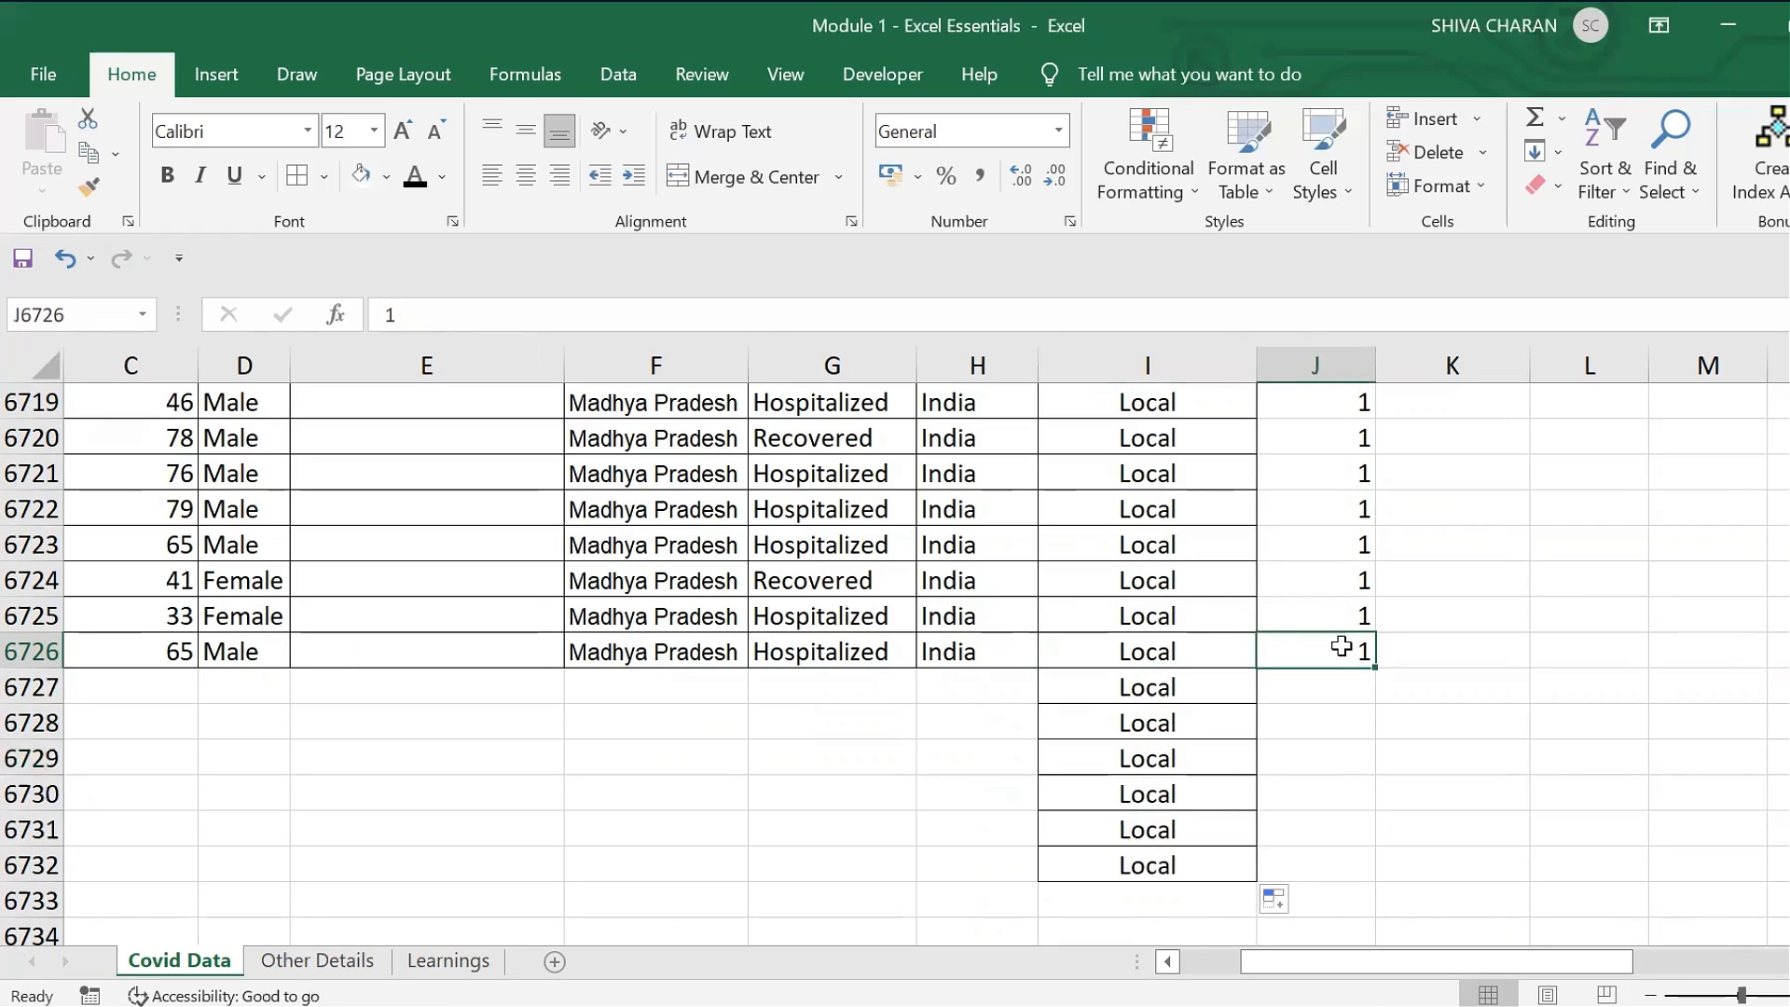
pyautogui.hotkey('ctrl', 'shift', 'Up')
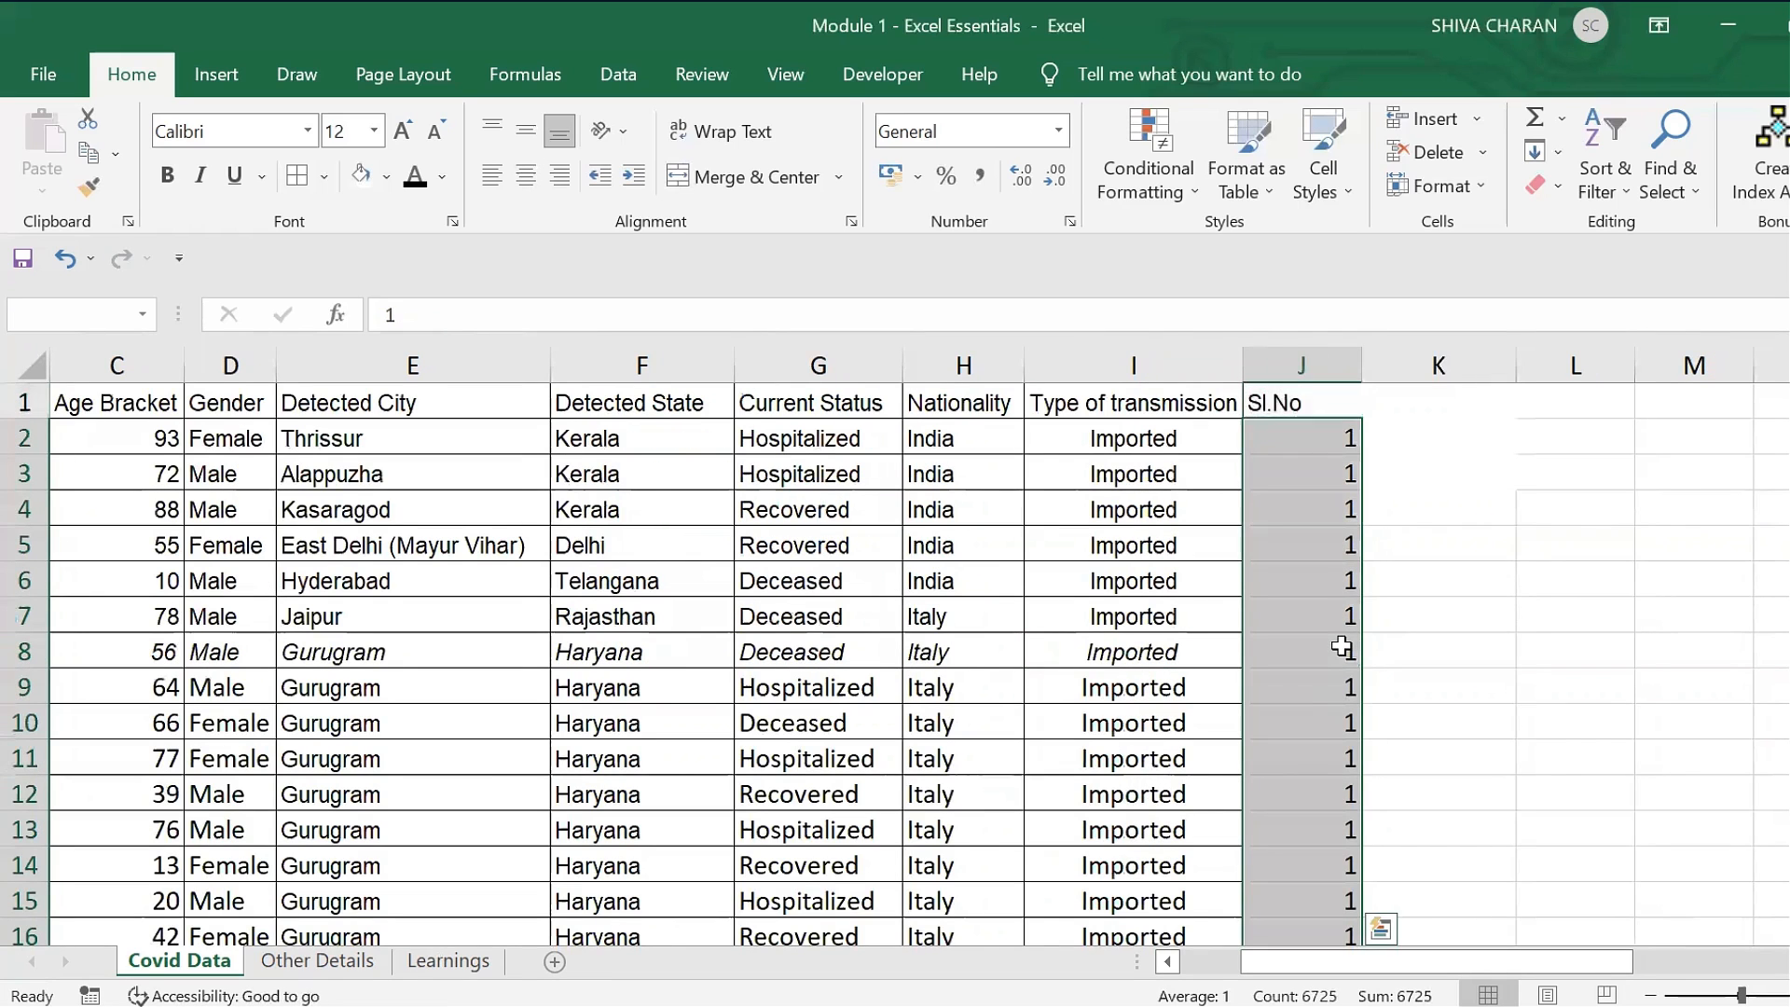
pyautogui.press('Delete')
# - Enter 1 in cell J2 beneath the Sl.No header and reselect that cell
pyautogui.click(1312, 506)
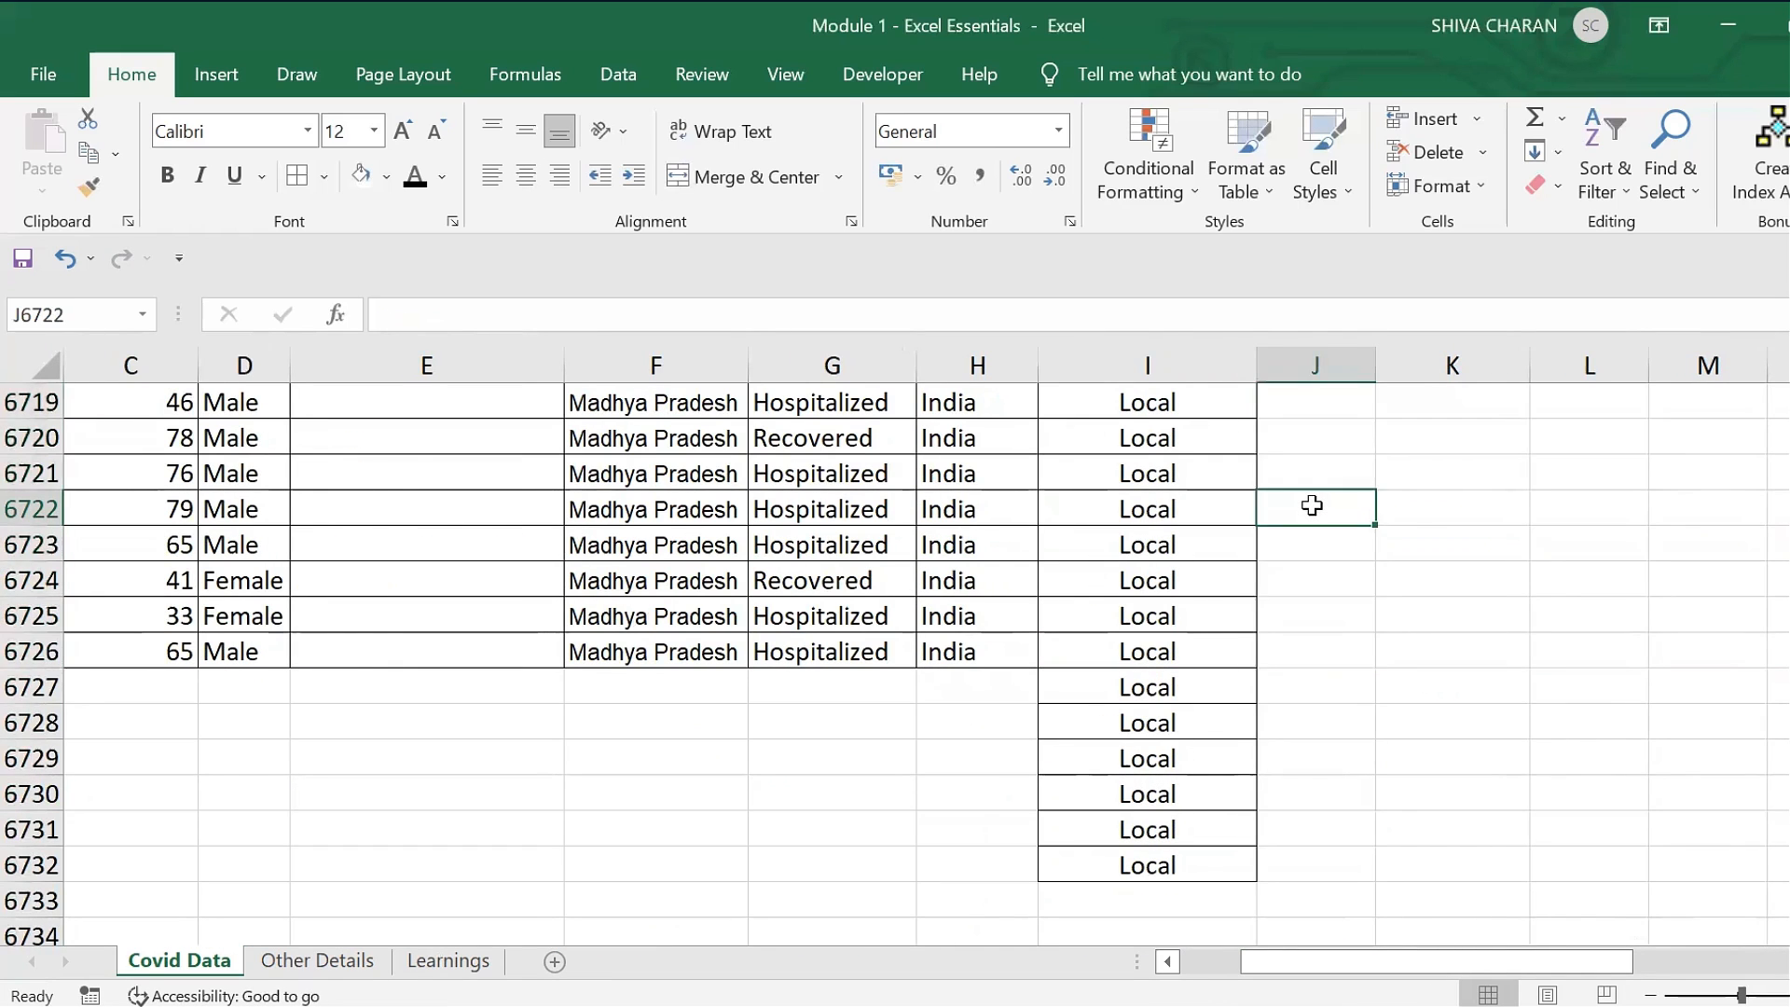
pyautogui.hotkey('ctrl', 'Up')
pyautogui.click(1290, 443)
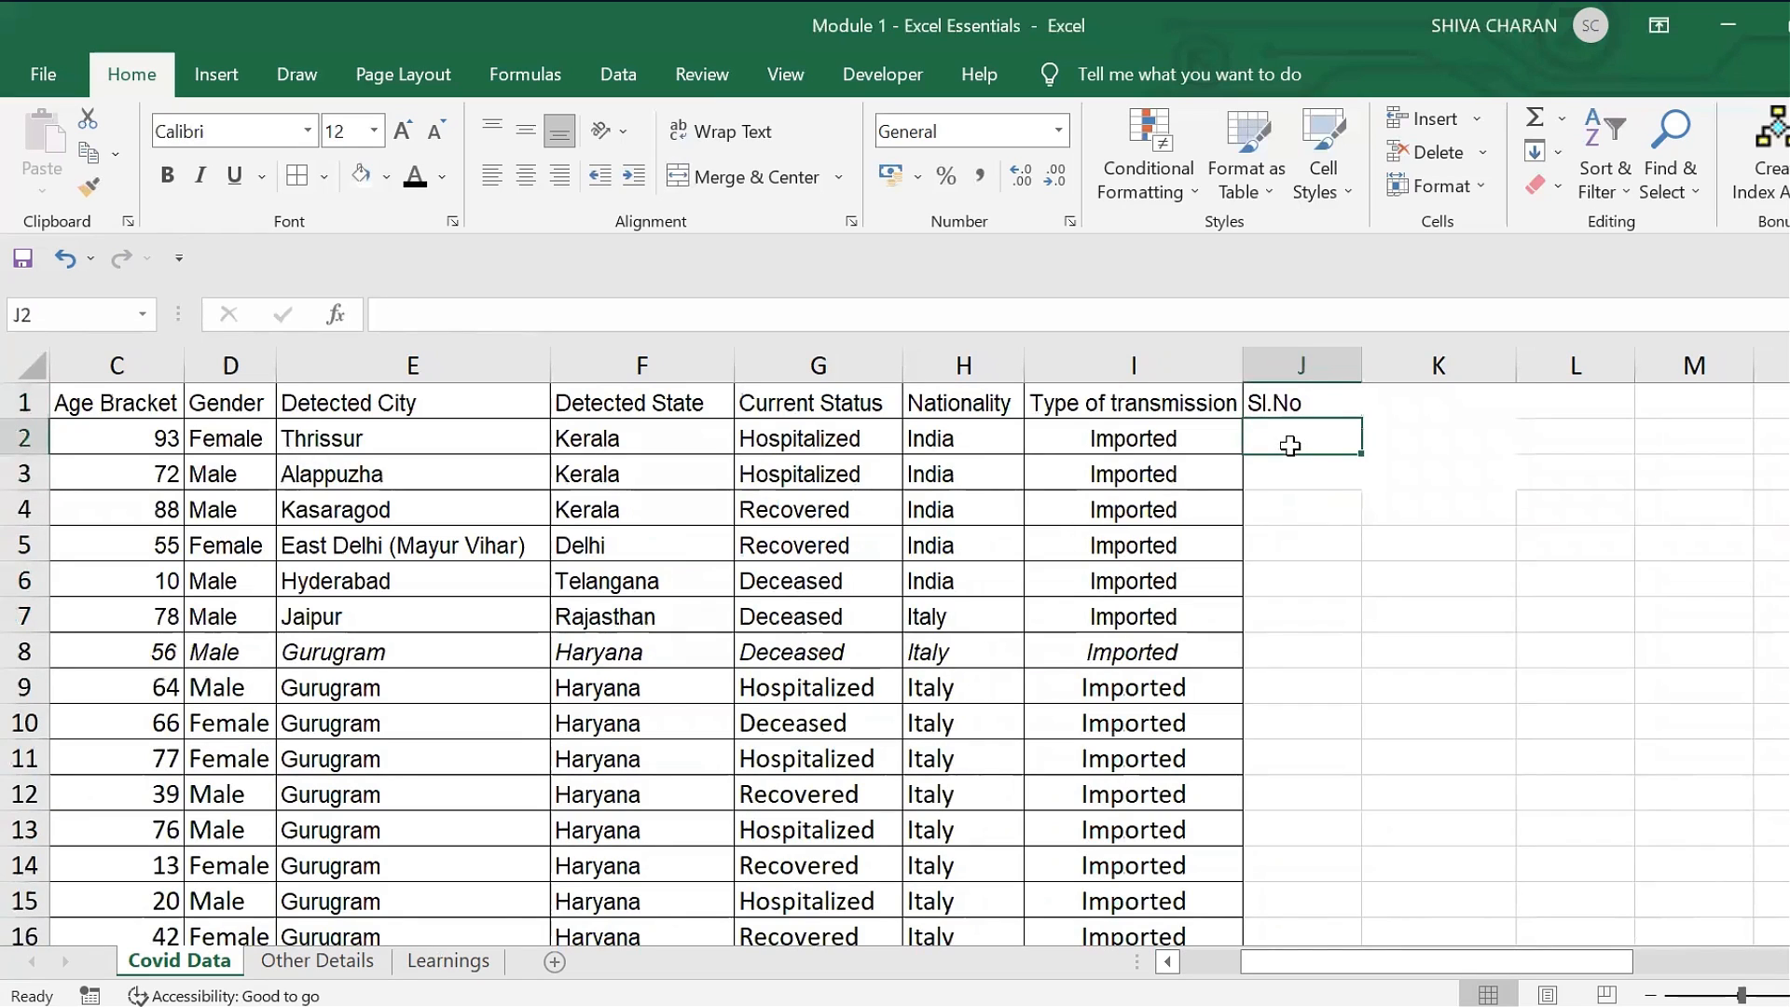
pyautogui.write('1')
pyautogui.press('Return')
pyautogui.click(1298, 444)
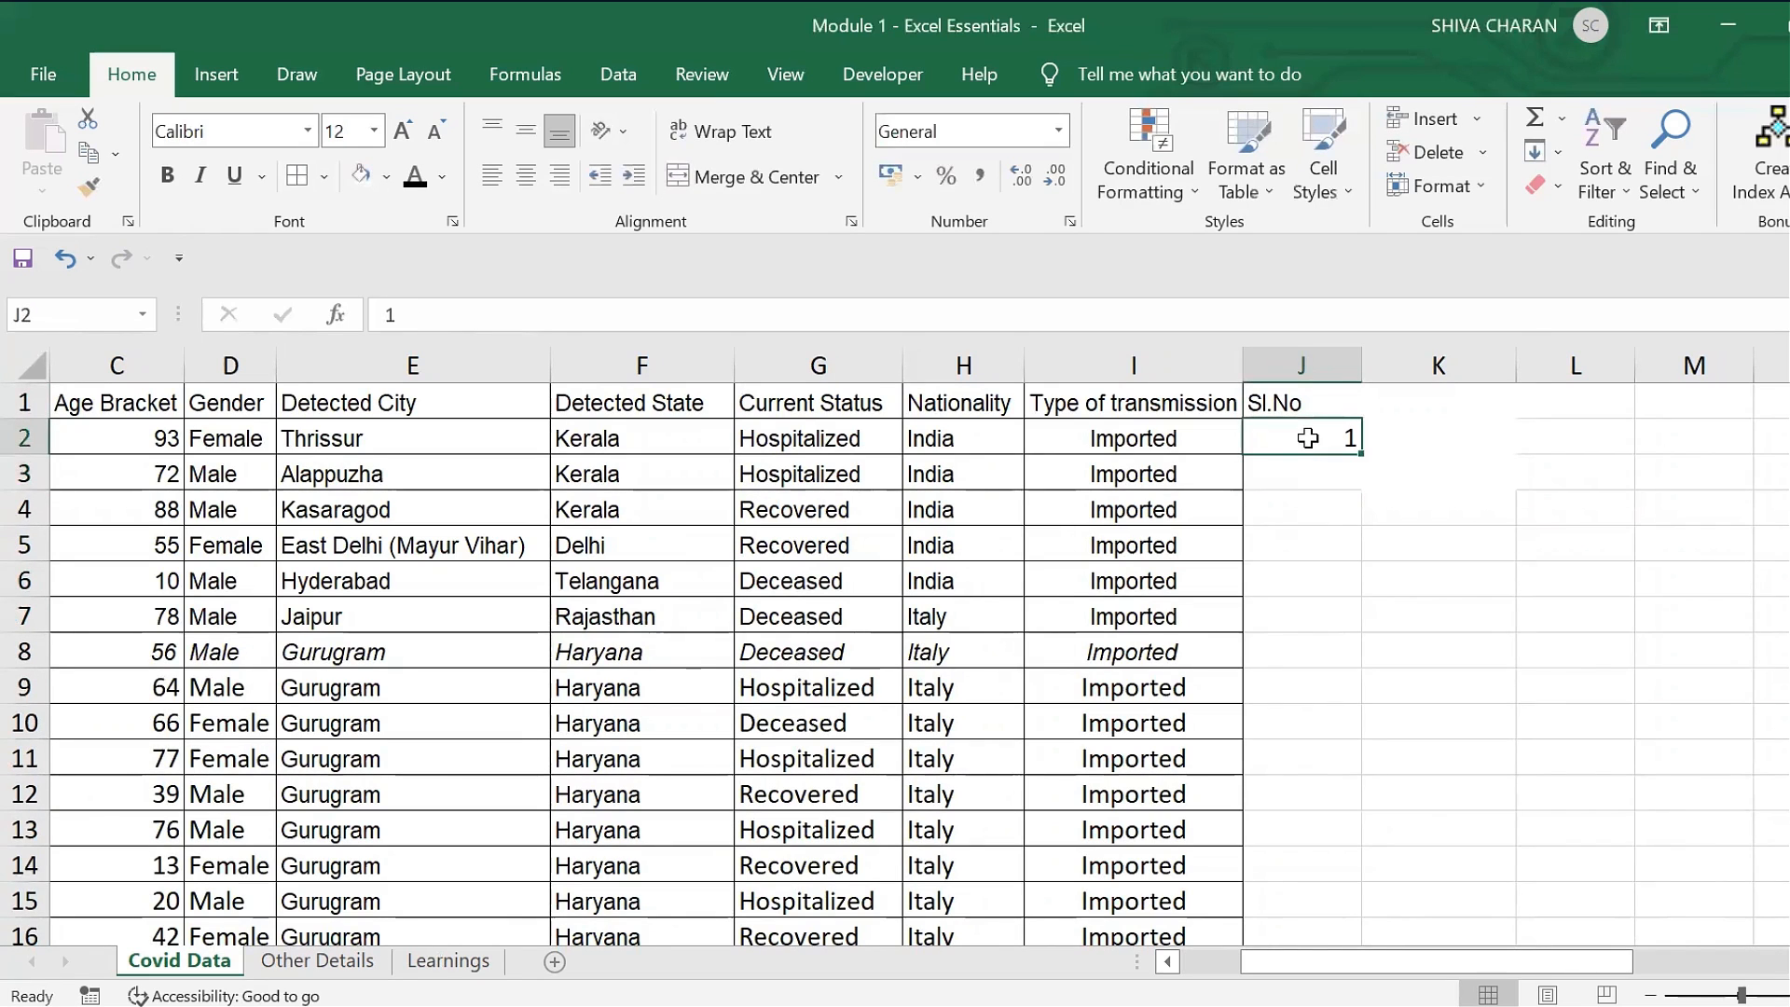
# - Autofill the value from J2 down the Sl.No column again and compare its end with column I's entries in rows 6727 to 6732
pyautogui.doubleClick(1364, 453)
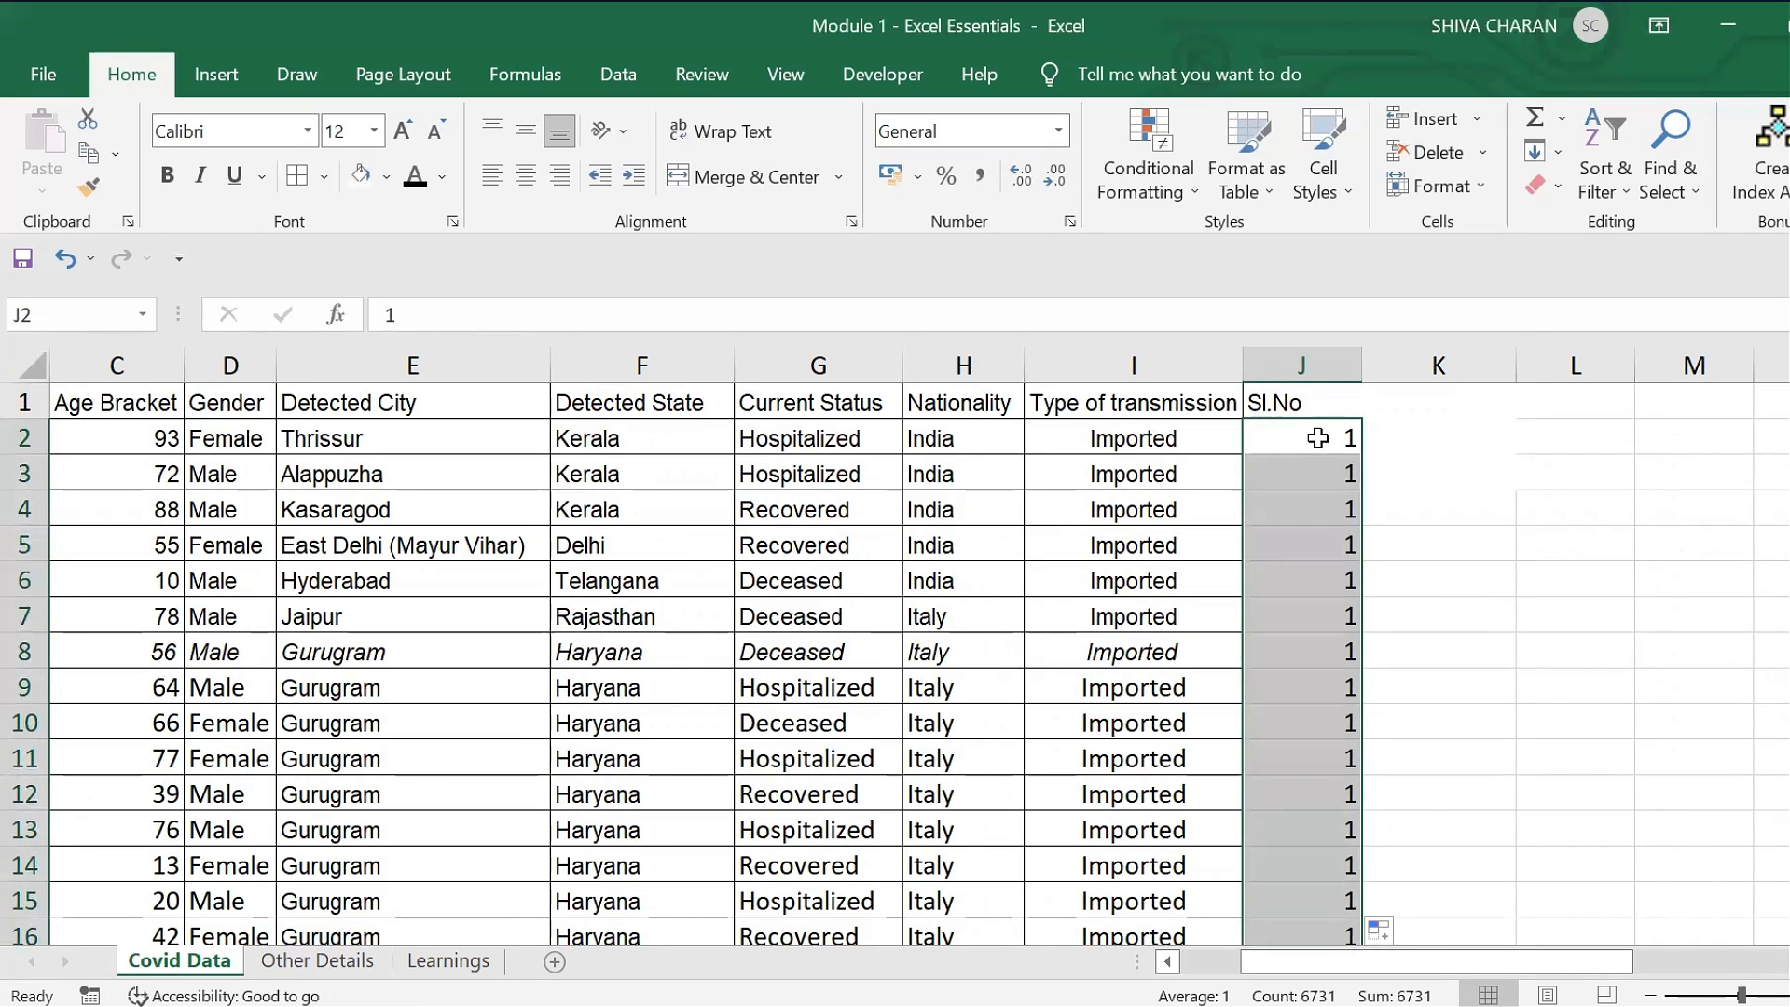
pyautogui.click(1317, 438)
pyautogui.hotkey('ctrl', 'shift', 'Down')
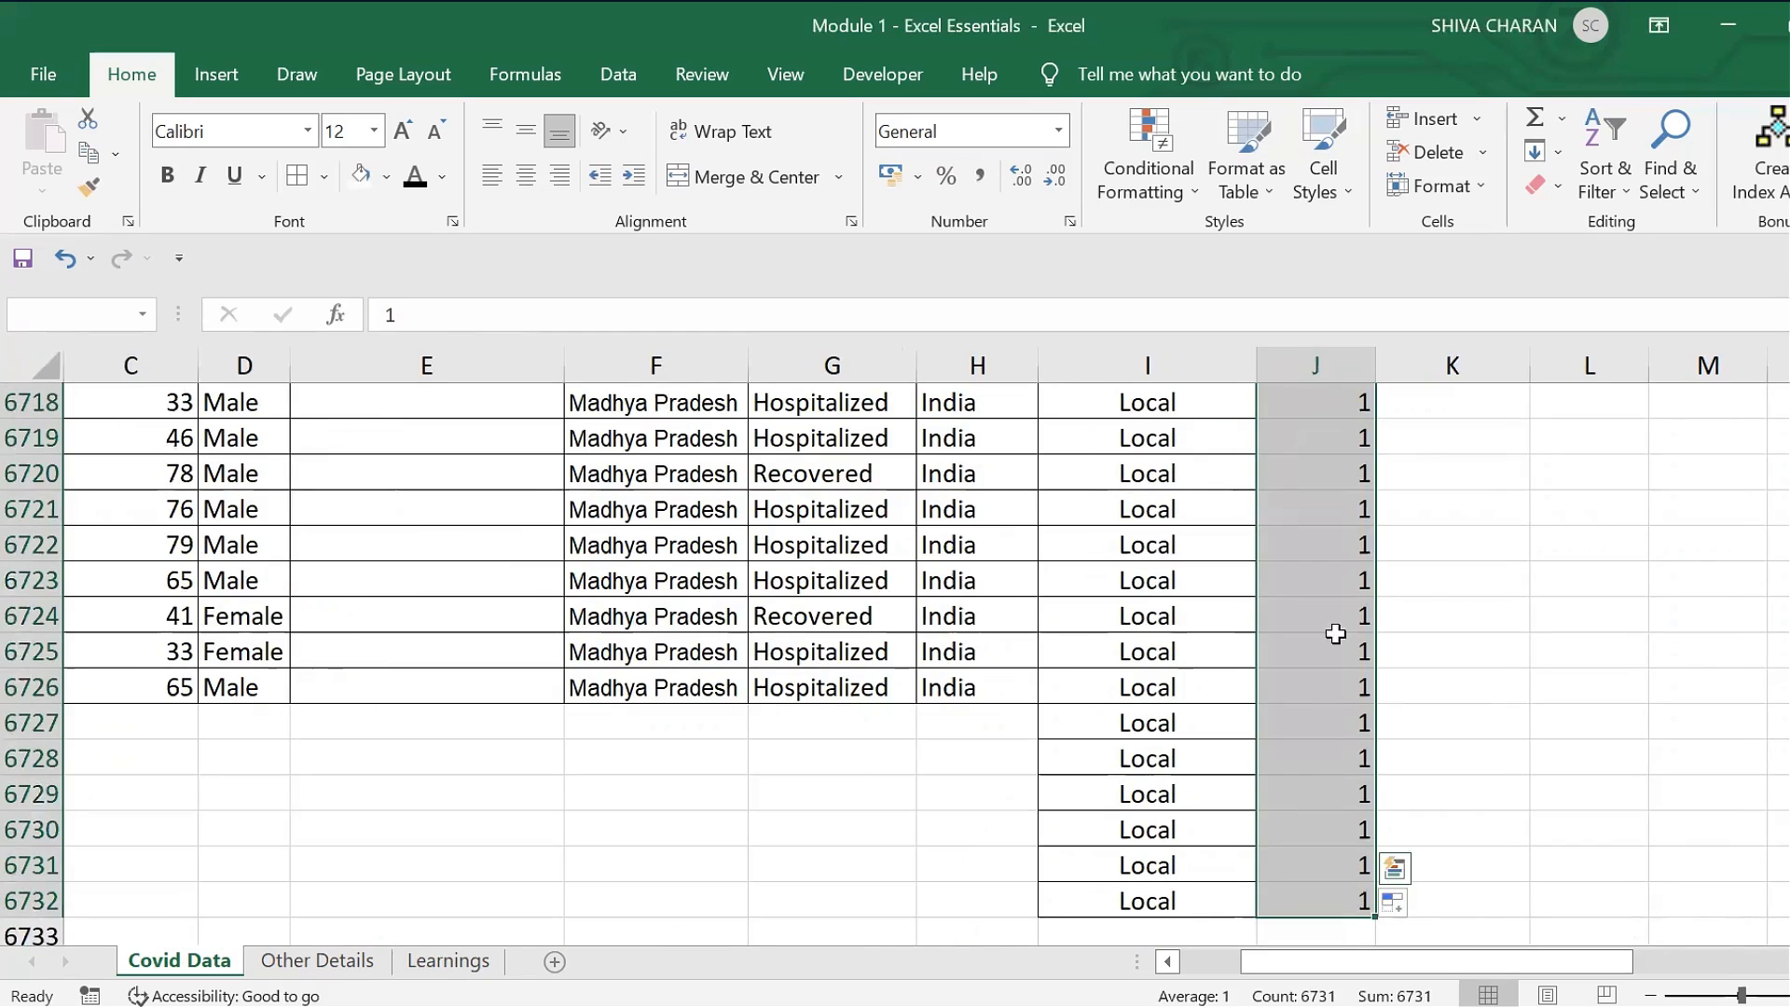
pyautogui.click(1296, 720)
pyautogui.moveTo(1206, 719); pyautogui.dragTo(1222, 887)
pyautogui.click(1294, 899)
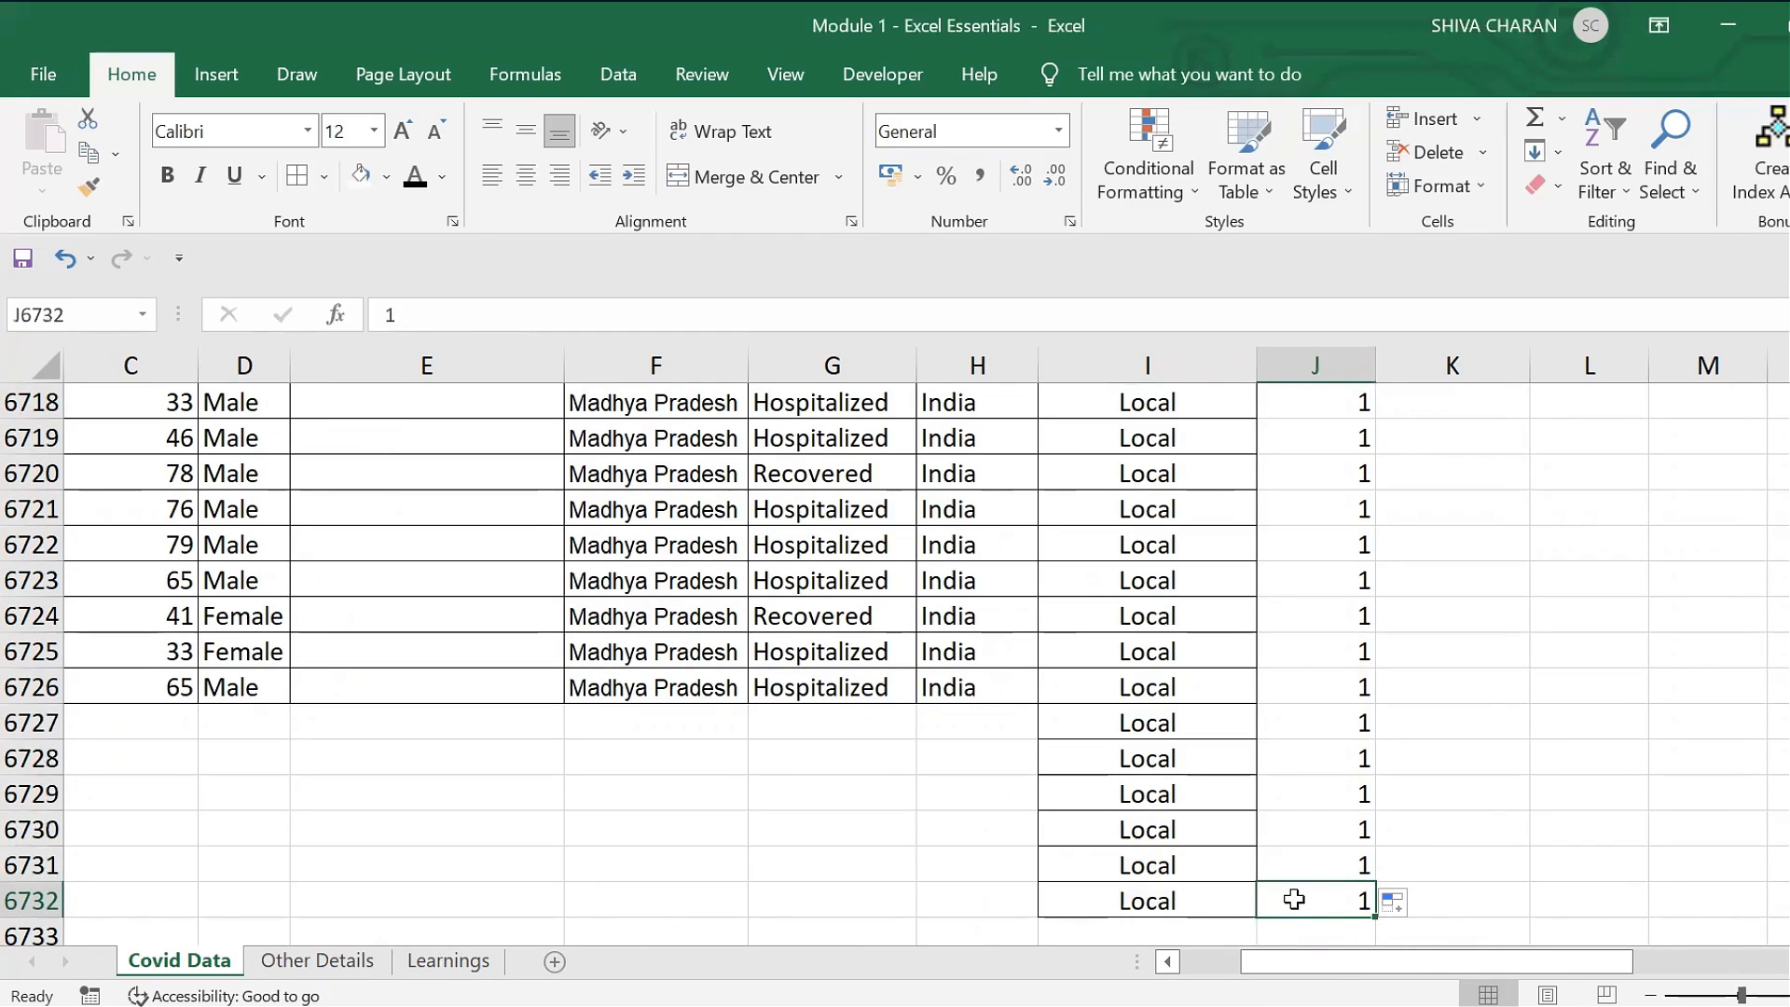
pyautogui.press('Left')
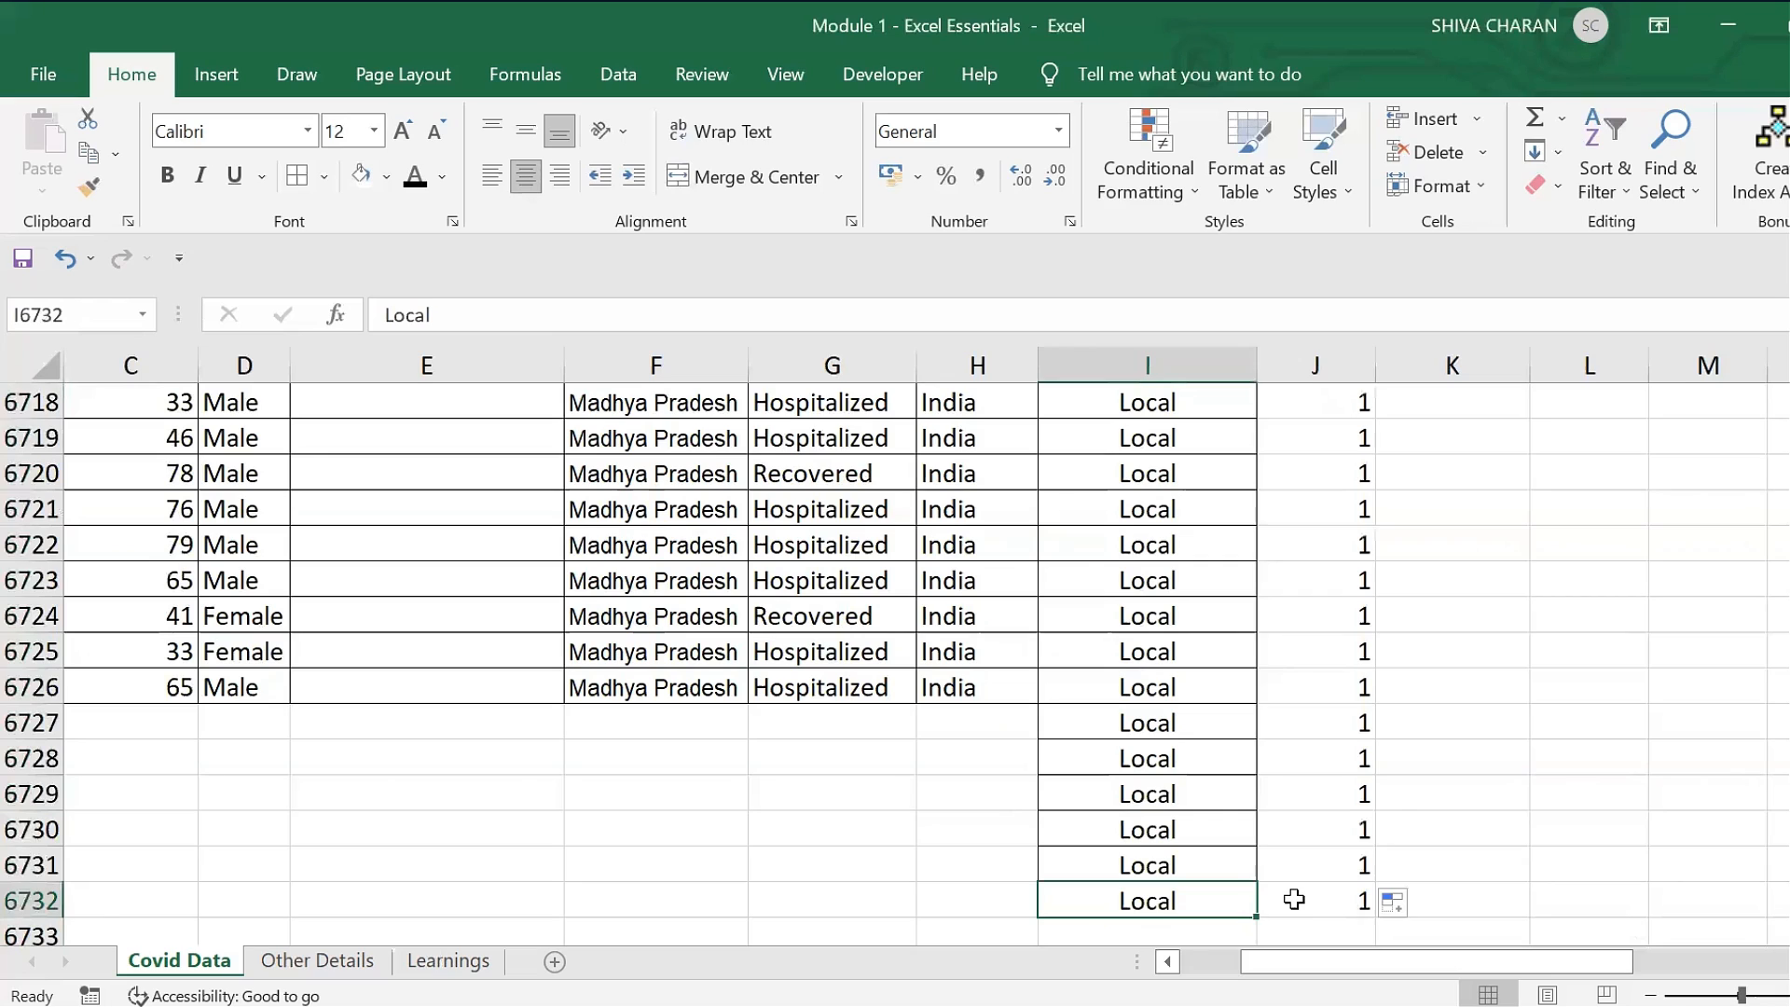
pyautogui.press('Right')
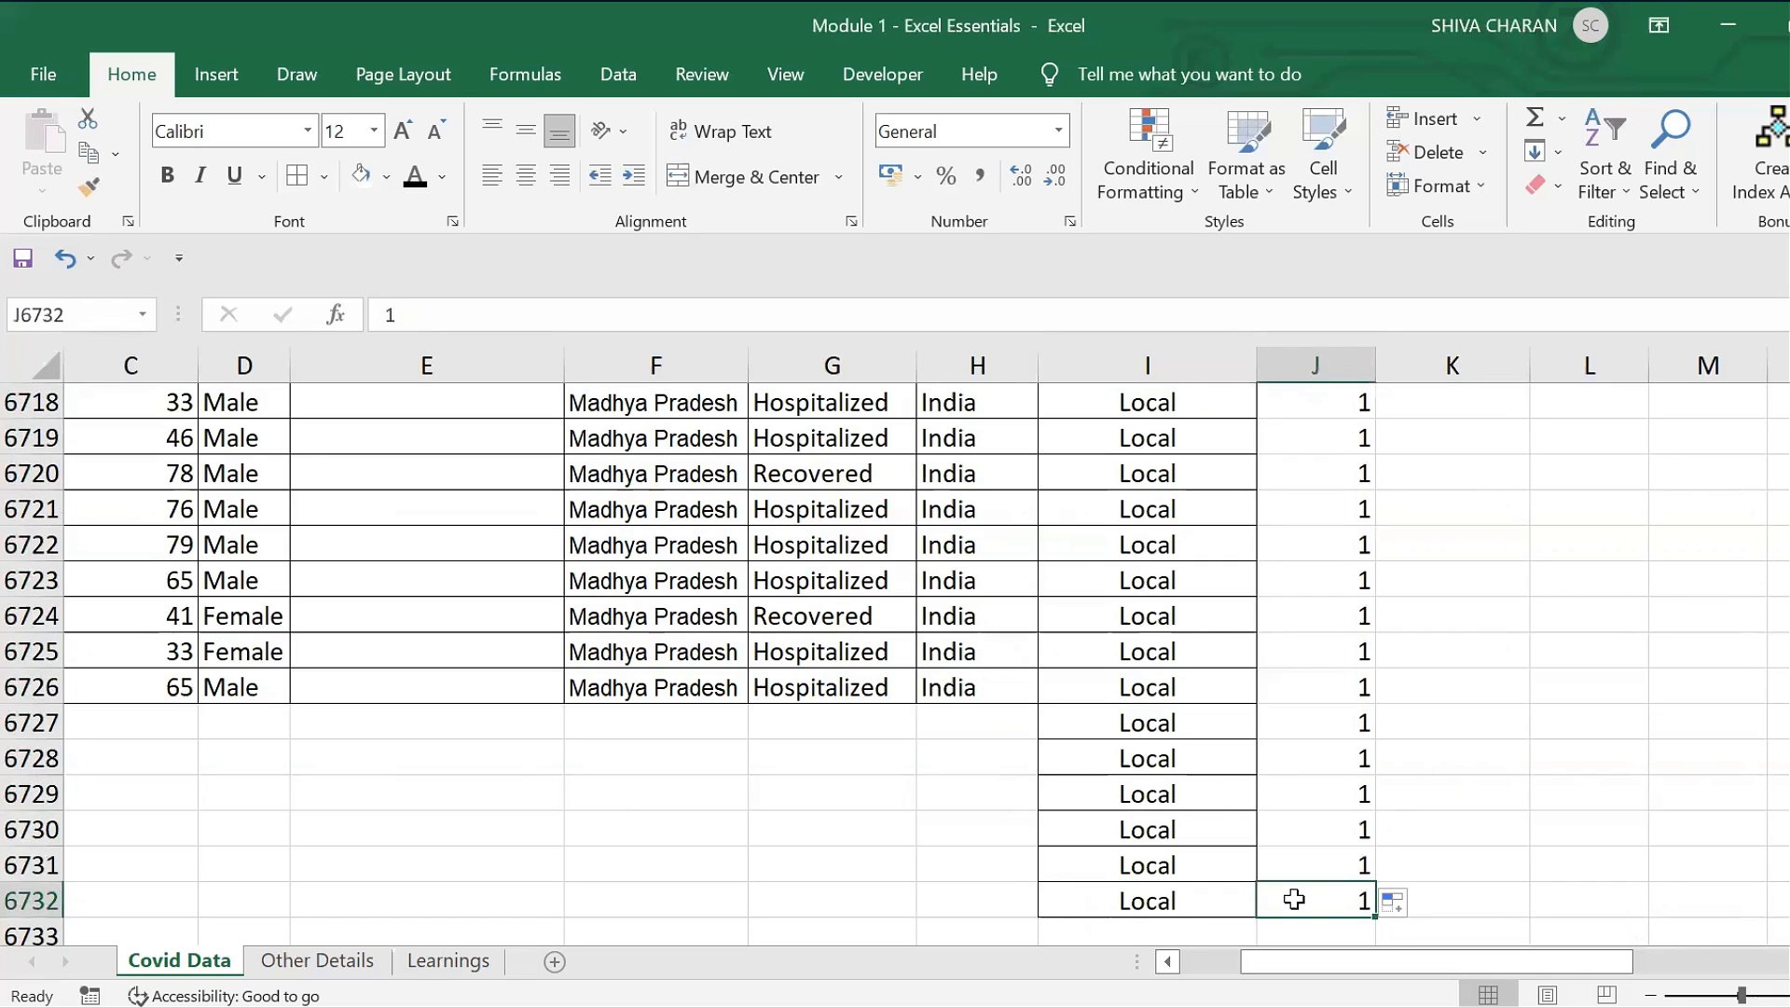
# - Examine the Local entries in I6727:I6732 against the matching rows of the filled Sl.No column
pyautogui.press('Left')
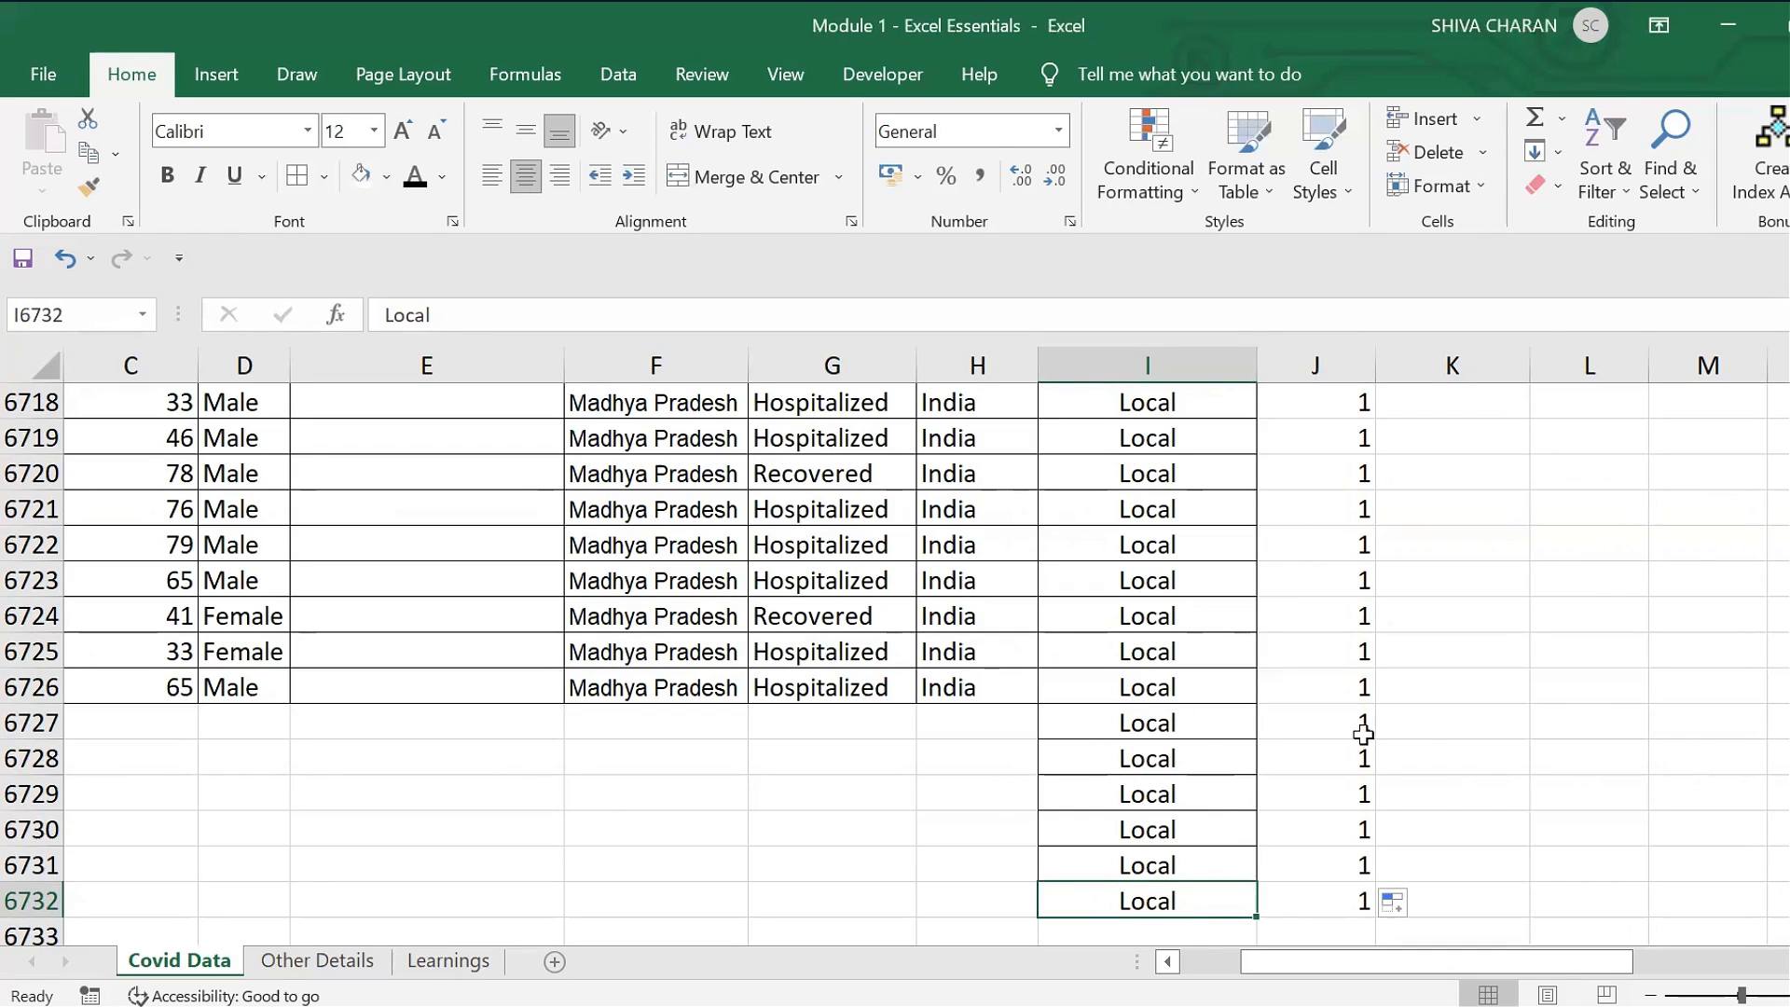
pyautogui.moveTo(1427, 723); pyautogui.dragTo(1432, 908)
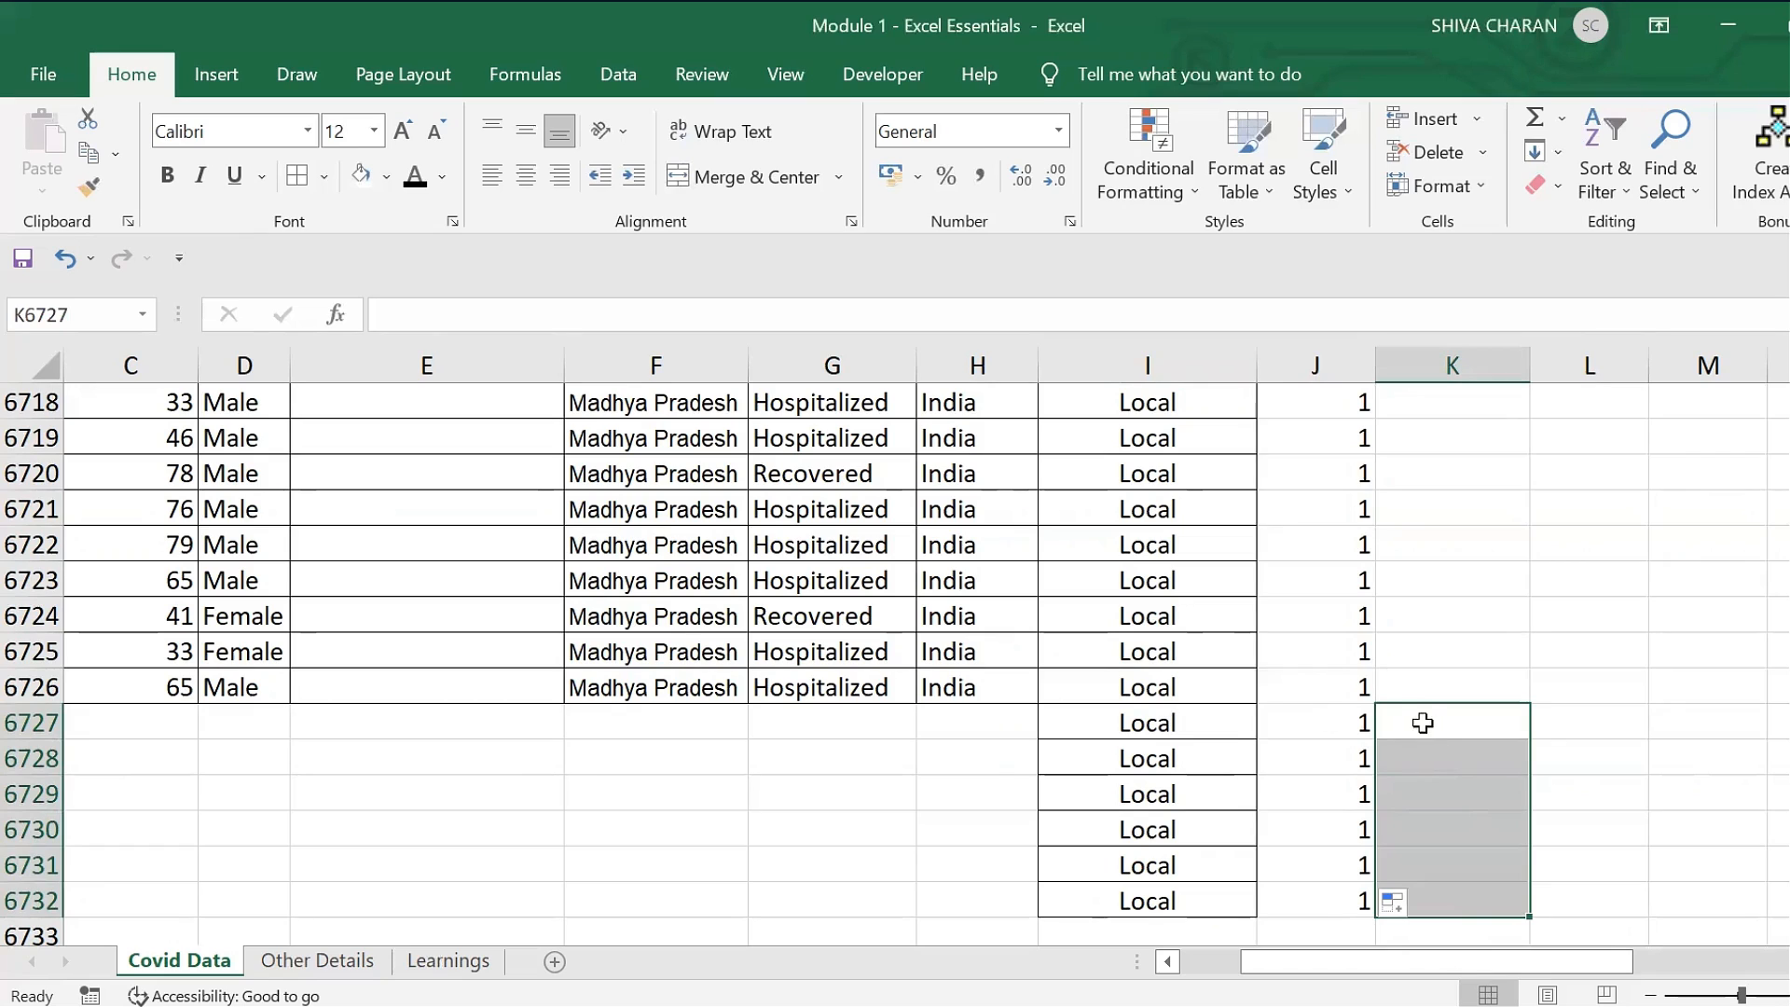
pyautogui.click(1156, 720)
pyautogui.moveTo(1215, 719); pyautogui.dragTo(1208, 895)
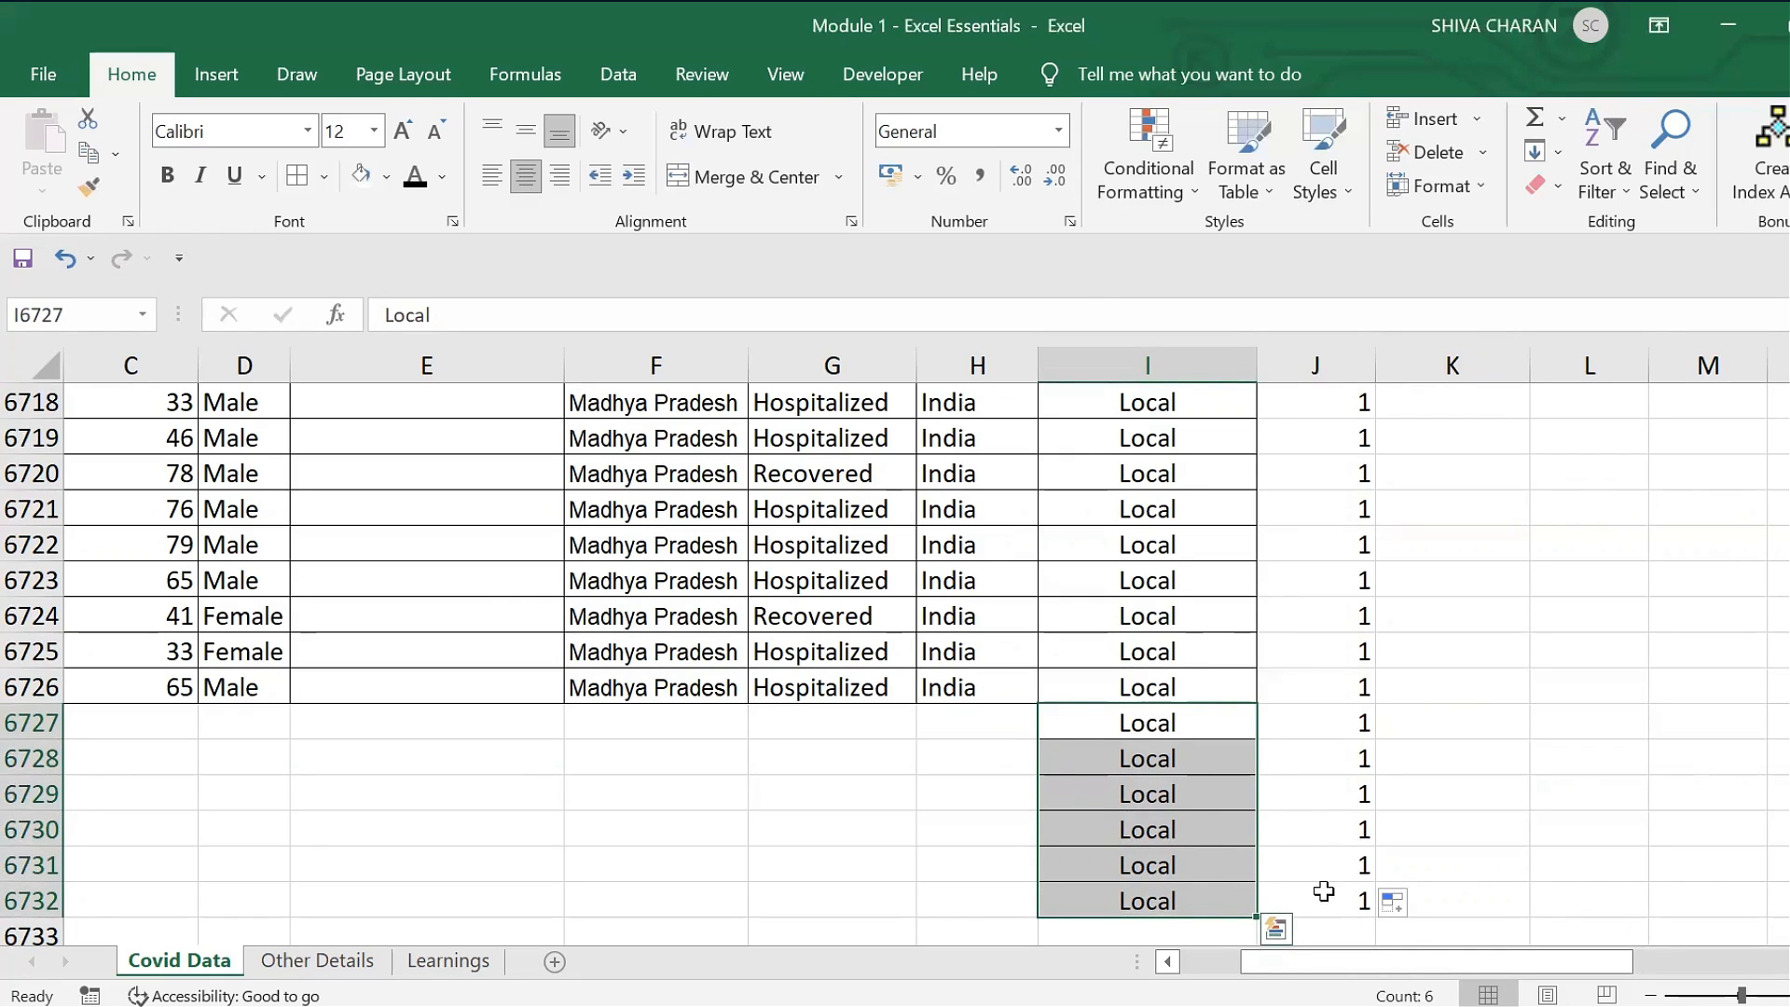
# - Undo the last autofill and the entry in J2, and check that the Sl.No column is empty below its header
pyautogui.click(1328, 897)
pyautogui.hotkey('ctrl', 'z')
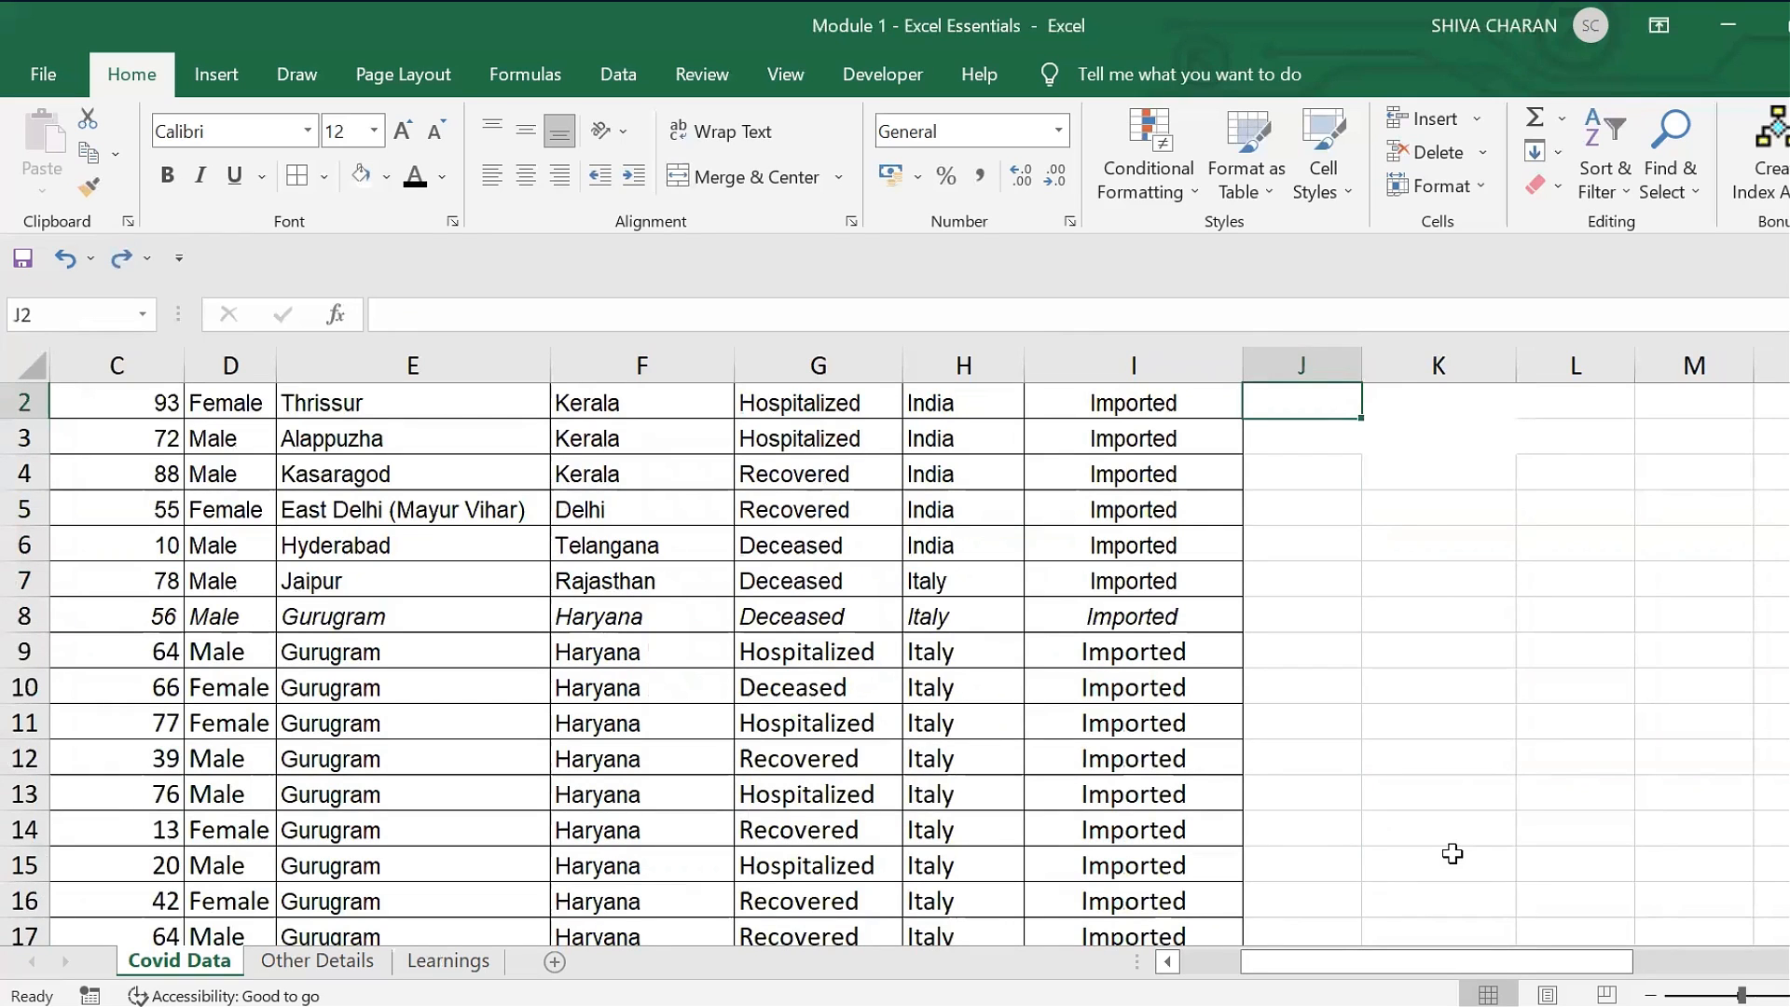
pyautogui.scroll(1, 1563, 752)
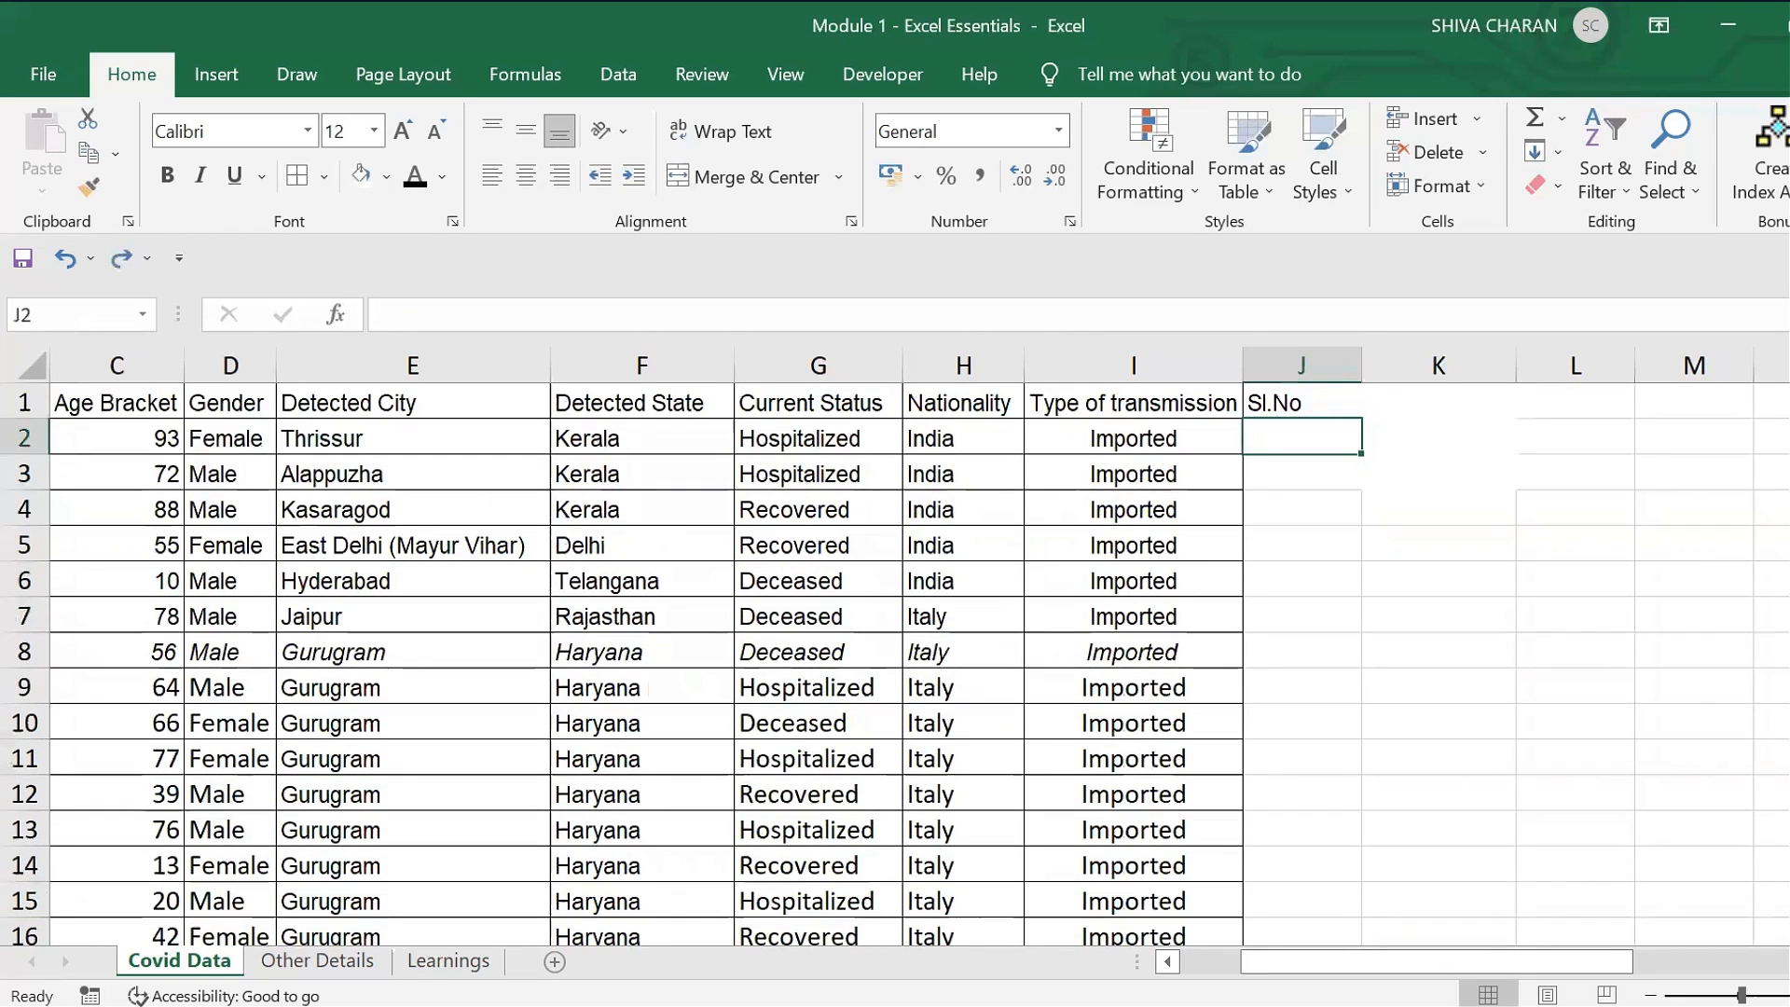
pyautogui.hotkey('ctrl', 'Down')
pyautogui.hotkey('ctrl', 'Up')
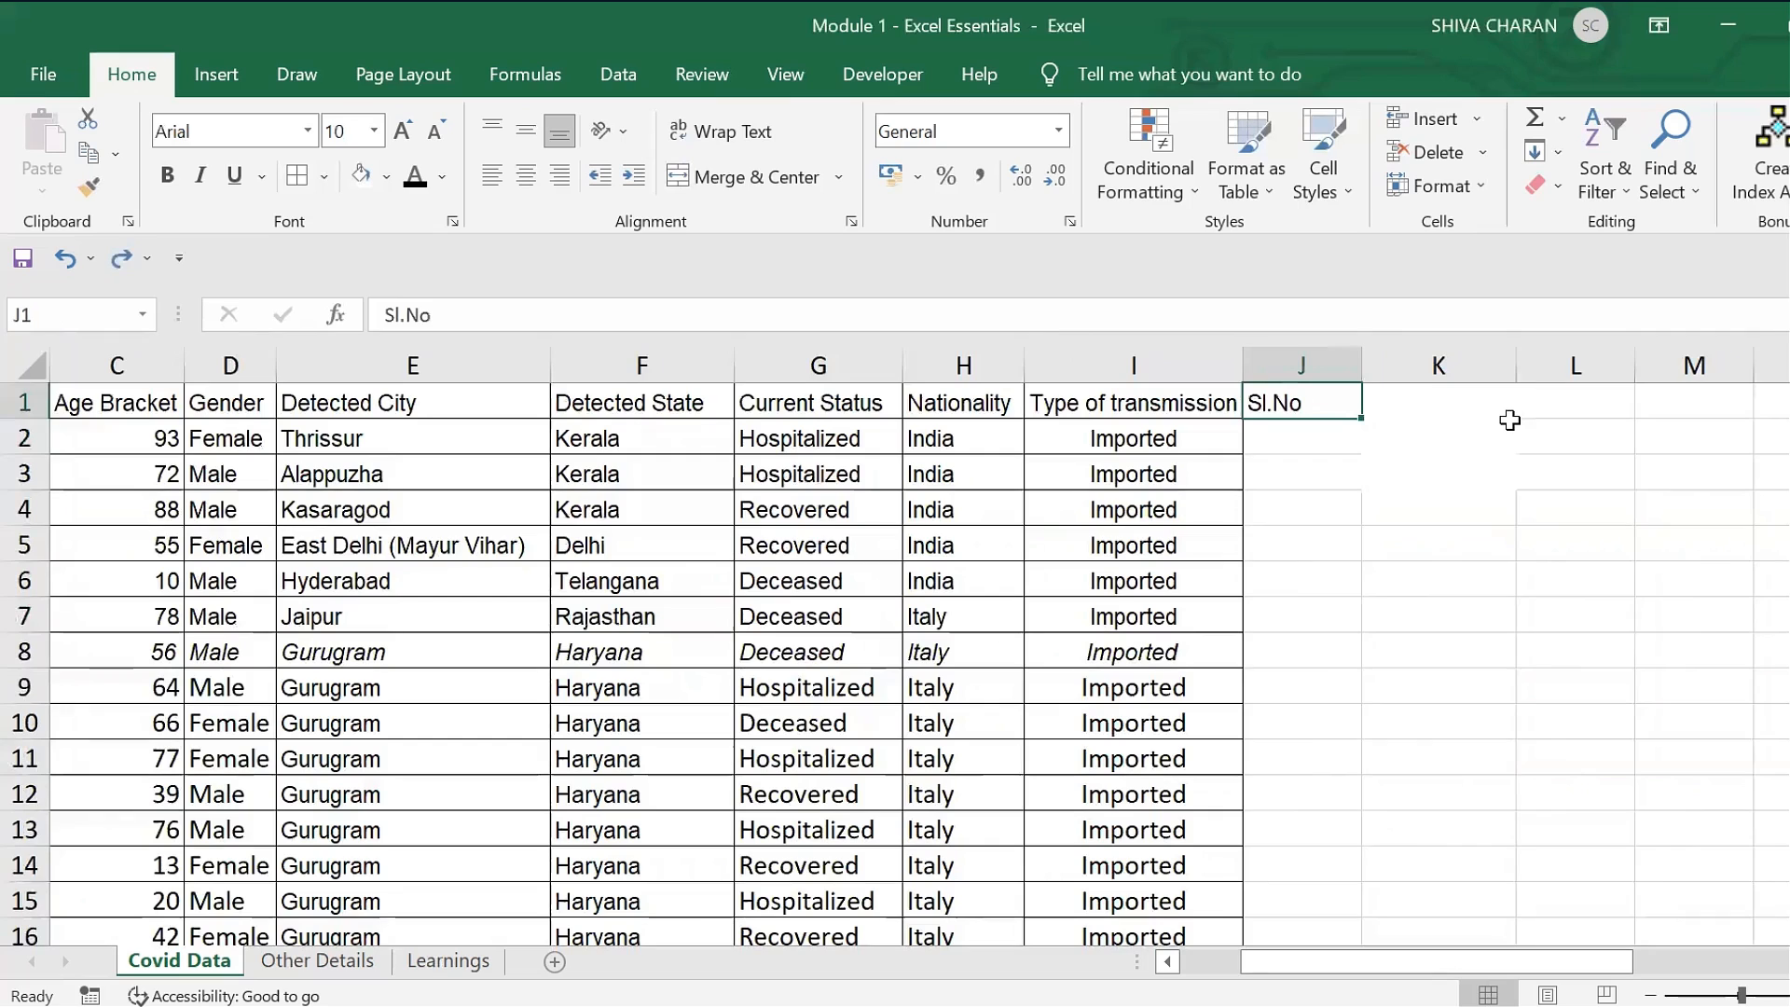
pyautogui.hotkey('ctrl', 'Down')
pyautogui.hotkey('ctrl', 'Up')
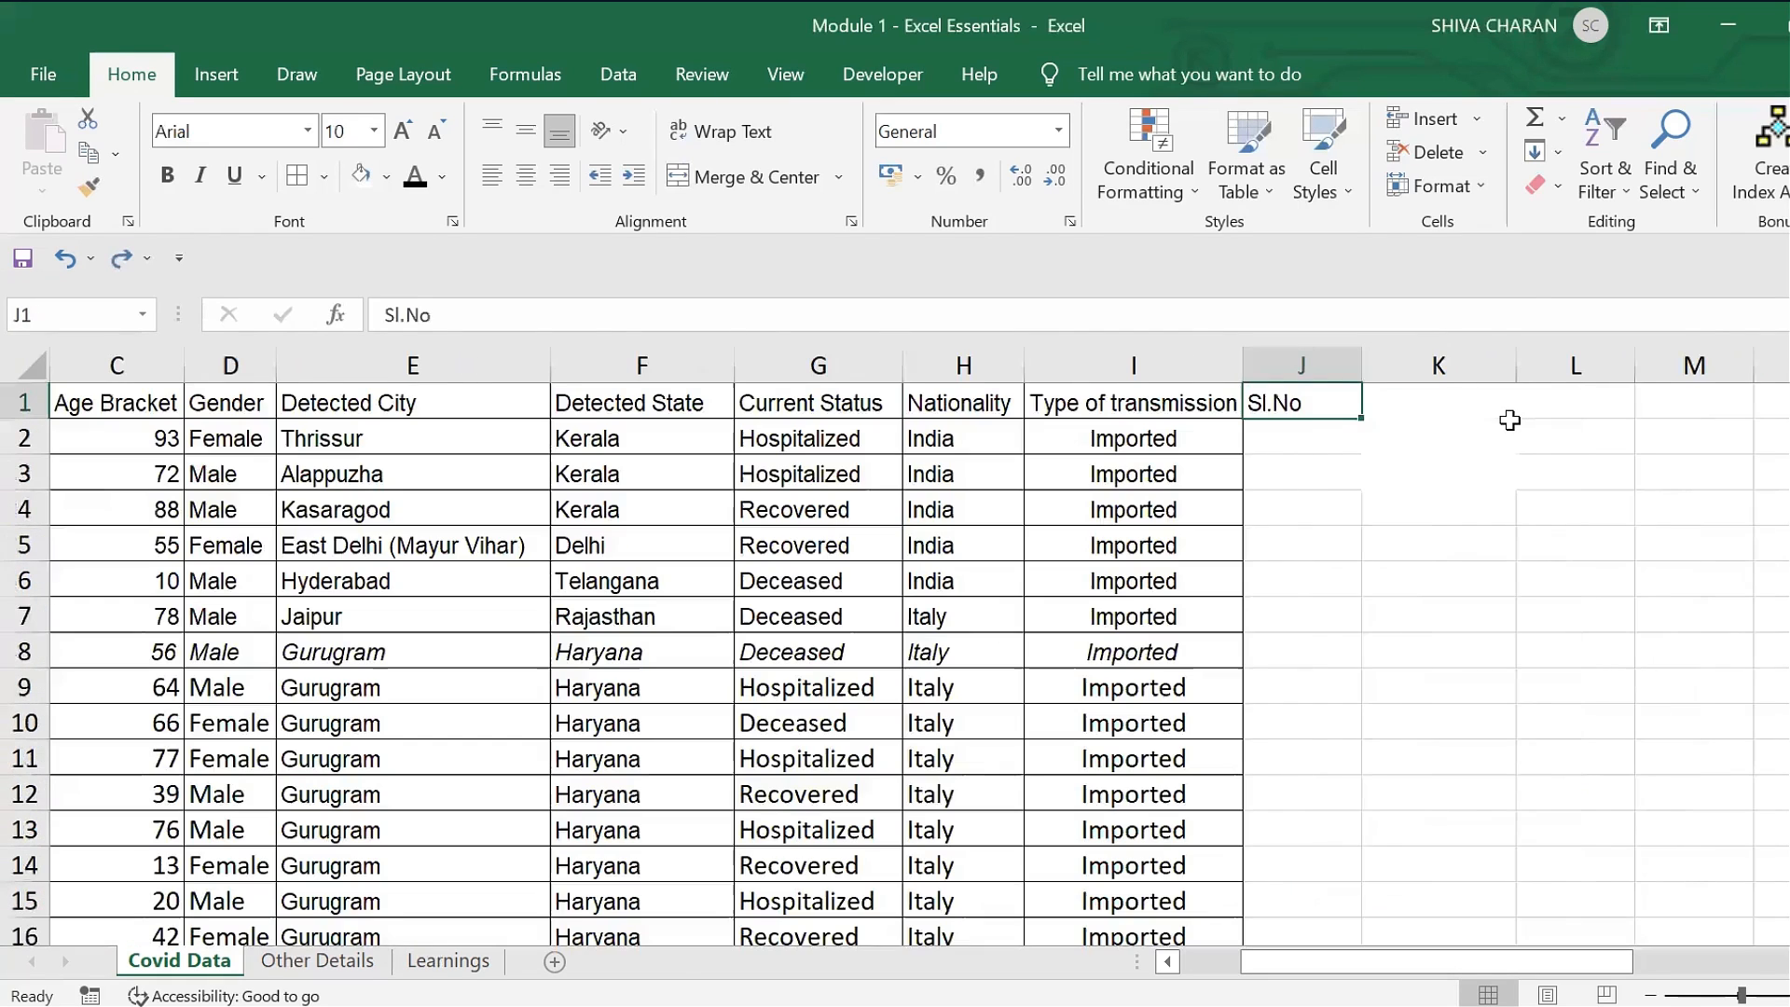
# - Enter 1 in J2 and 2 in J3 as starting values of the Sl.No series
pyautogui.click(1312, 431)
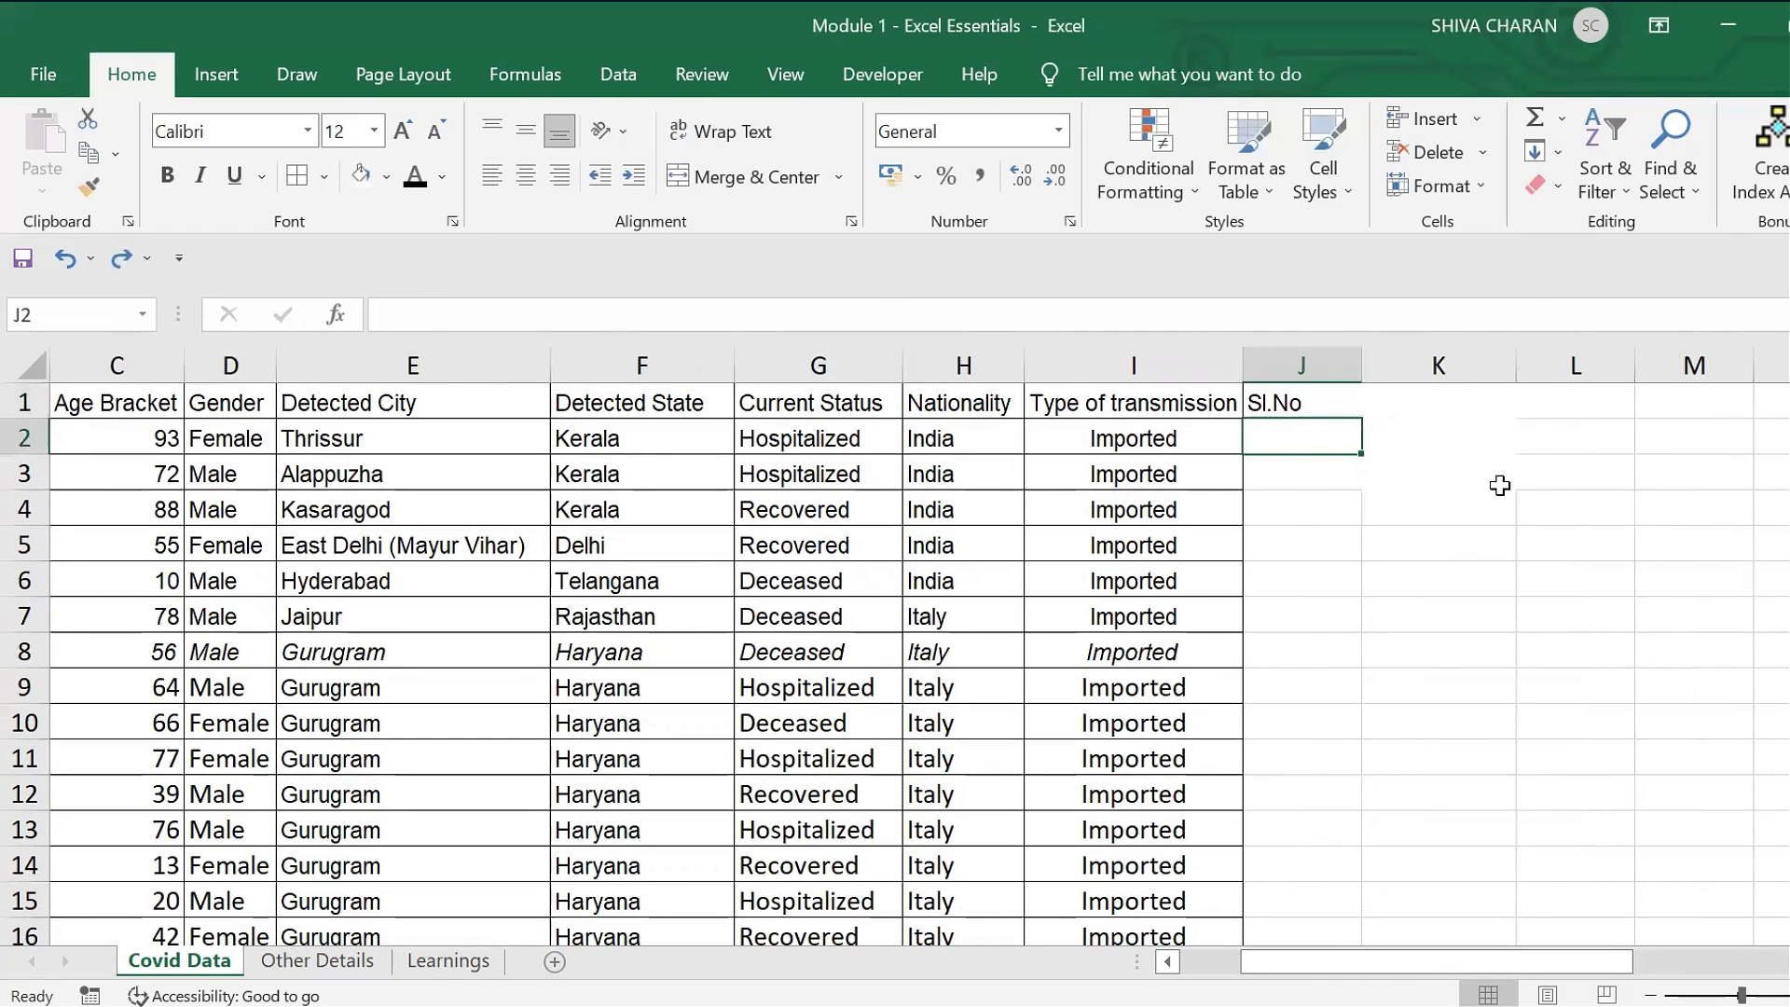
pyautogui.write('1')
pyautogui.press('Return')
pyautogui.write('2')
pyautogui.press('Return')
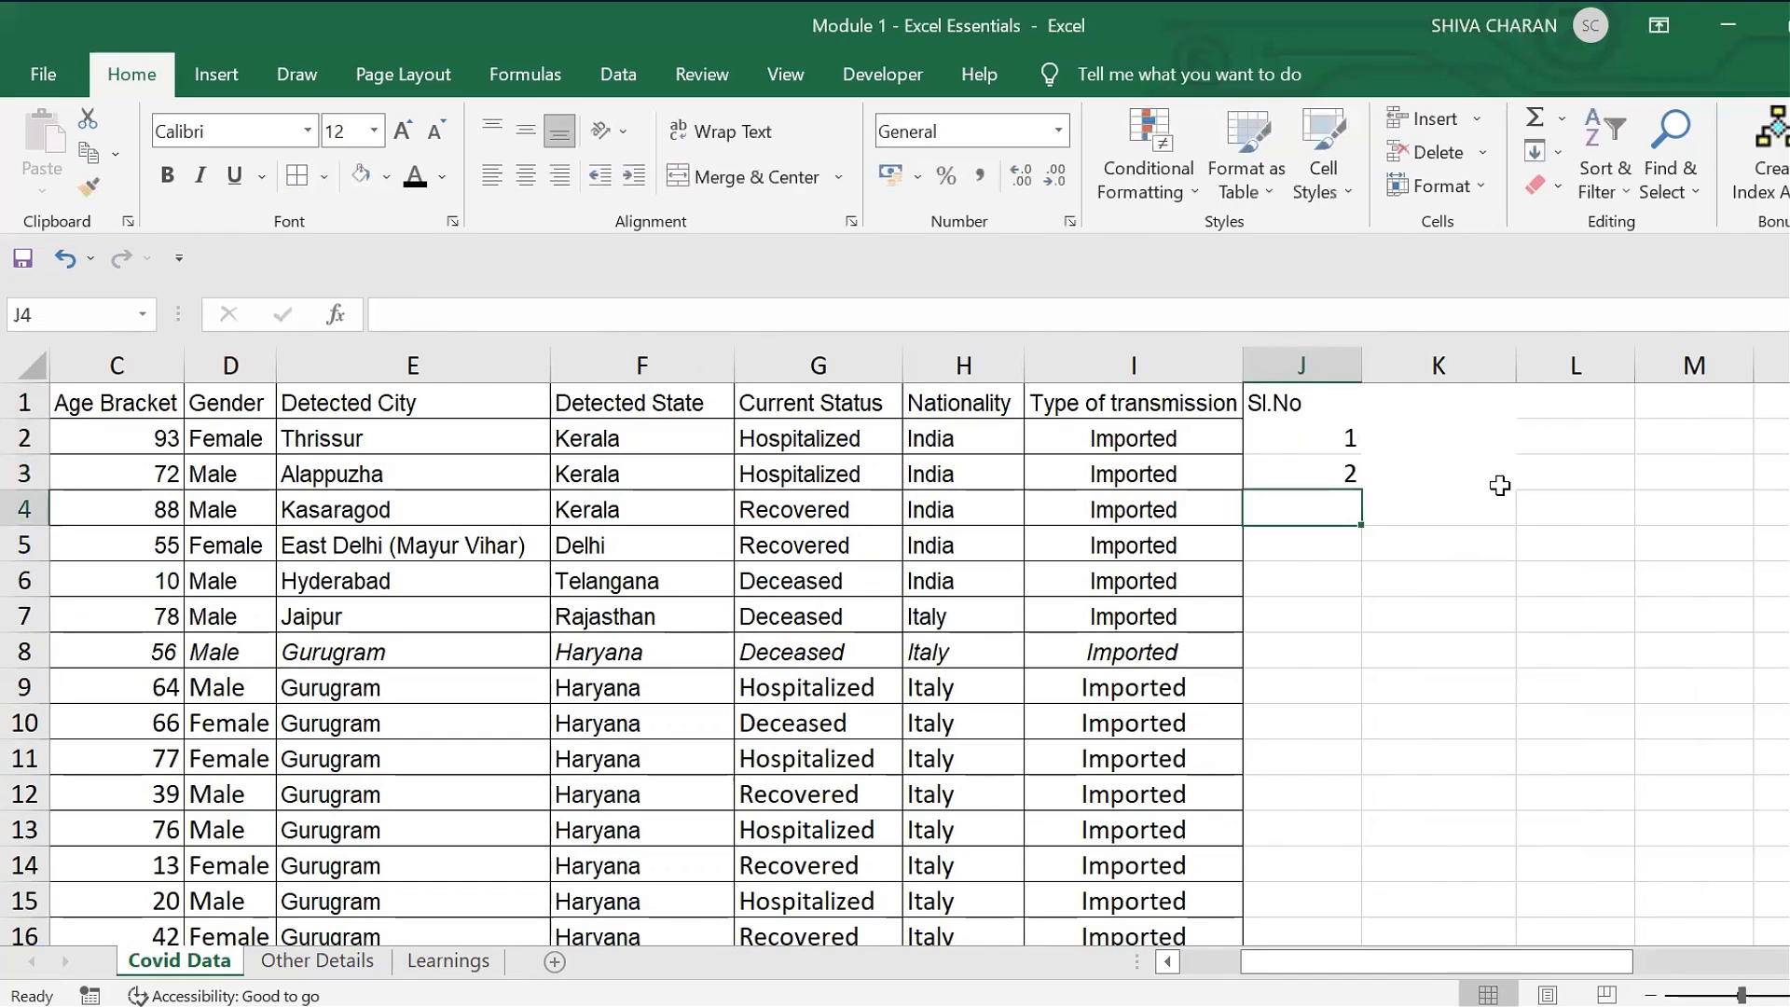
pyautogui.click(1288, 433)
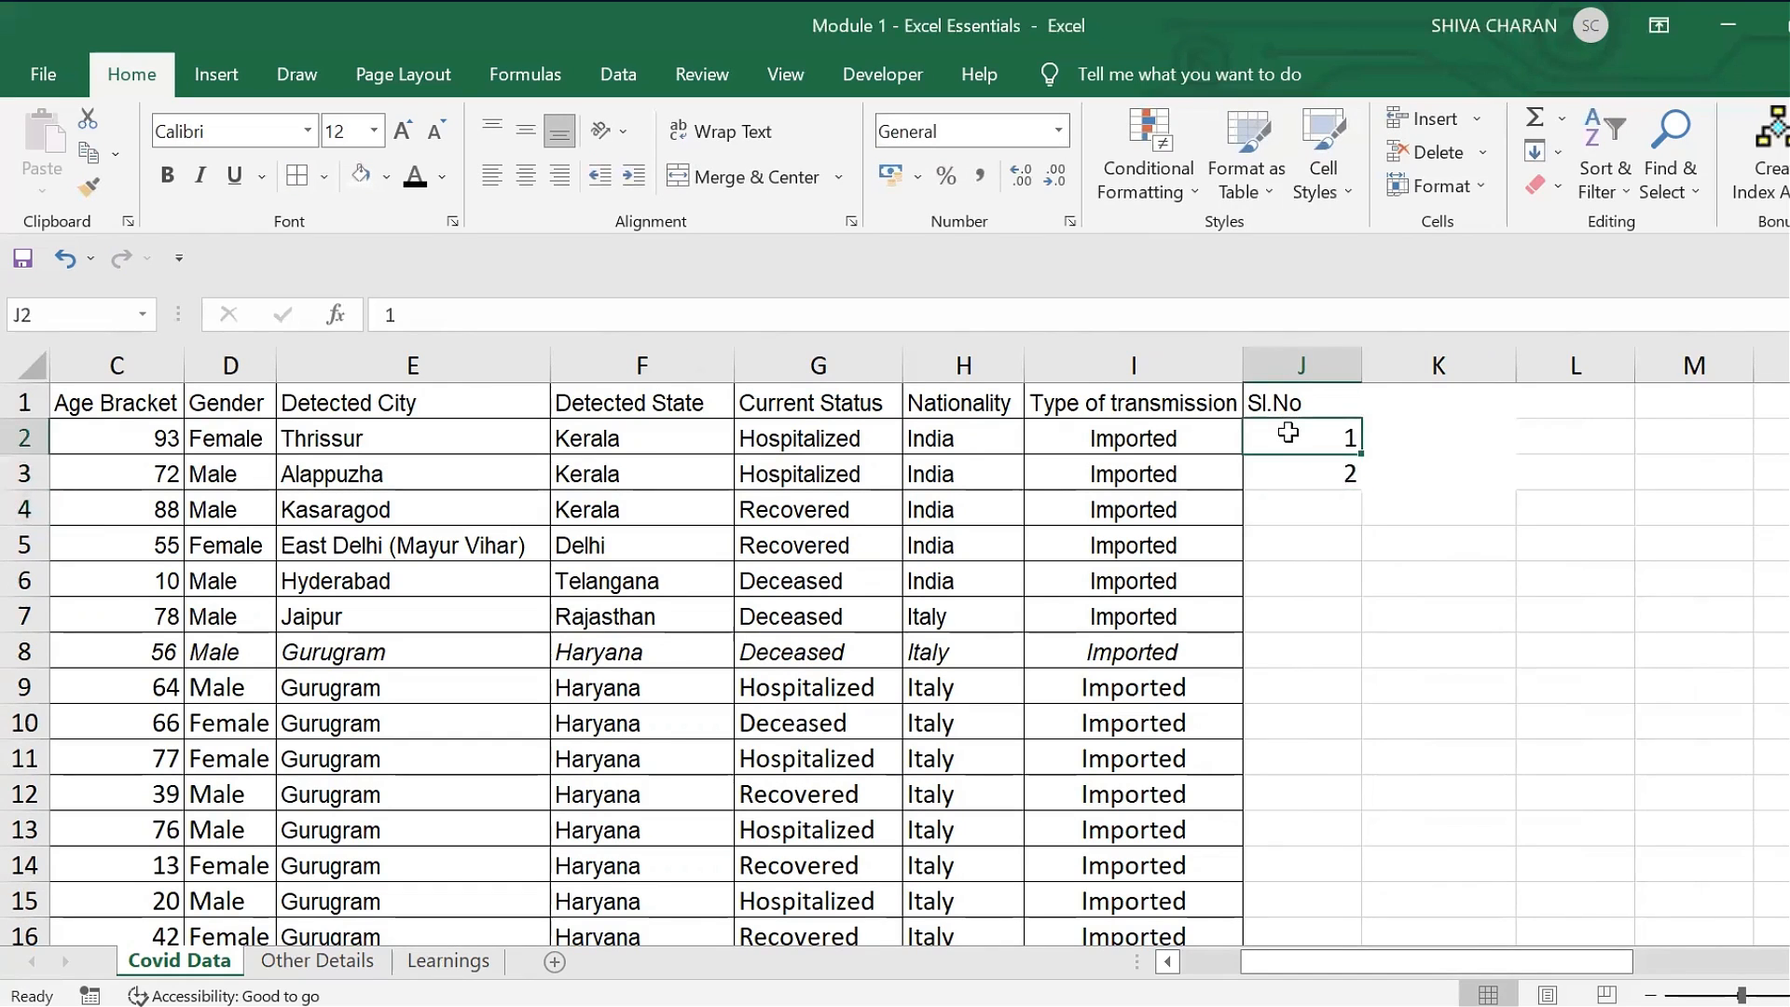
# - Add notes beside the Sl.No column: "increment of 1" in K1, "main" in K2 and "example" in K3
pyautogui.click(1401, 407)
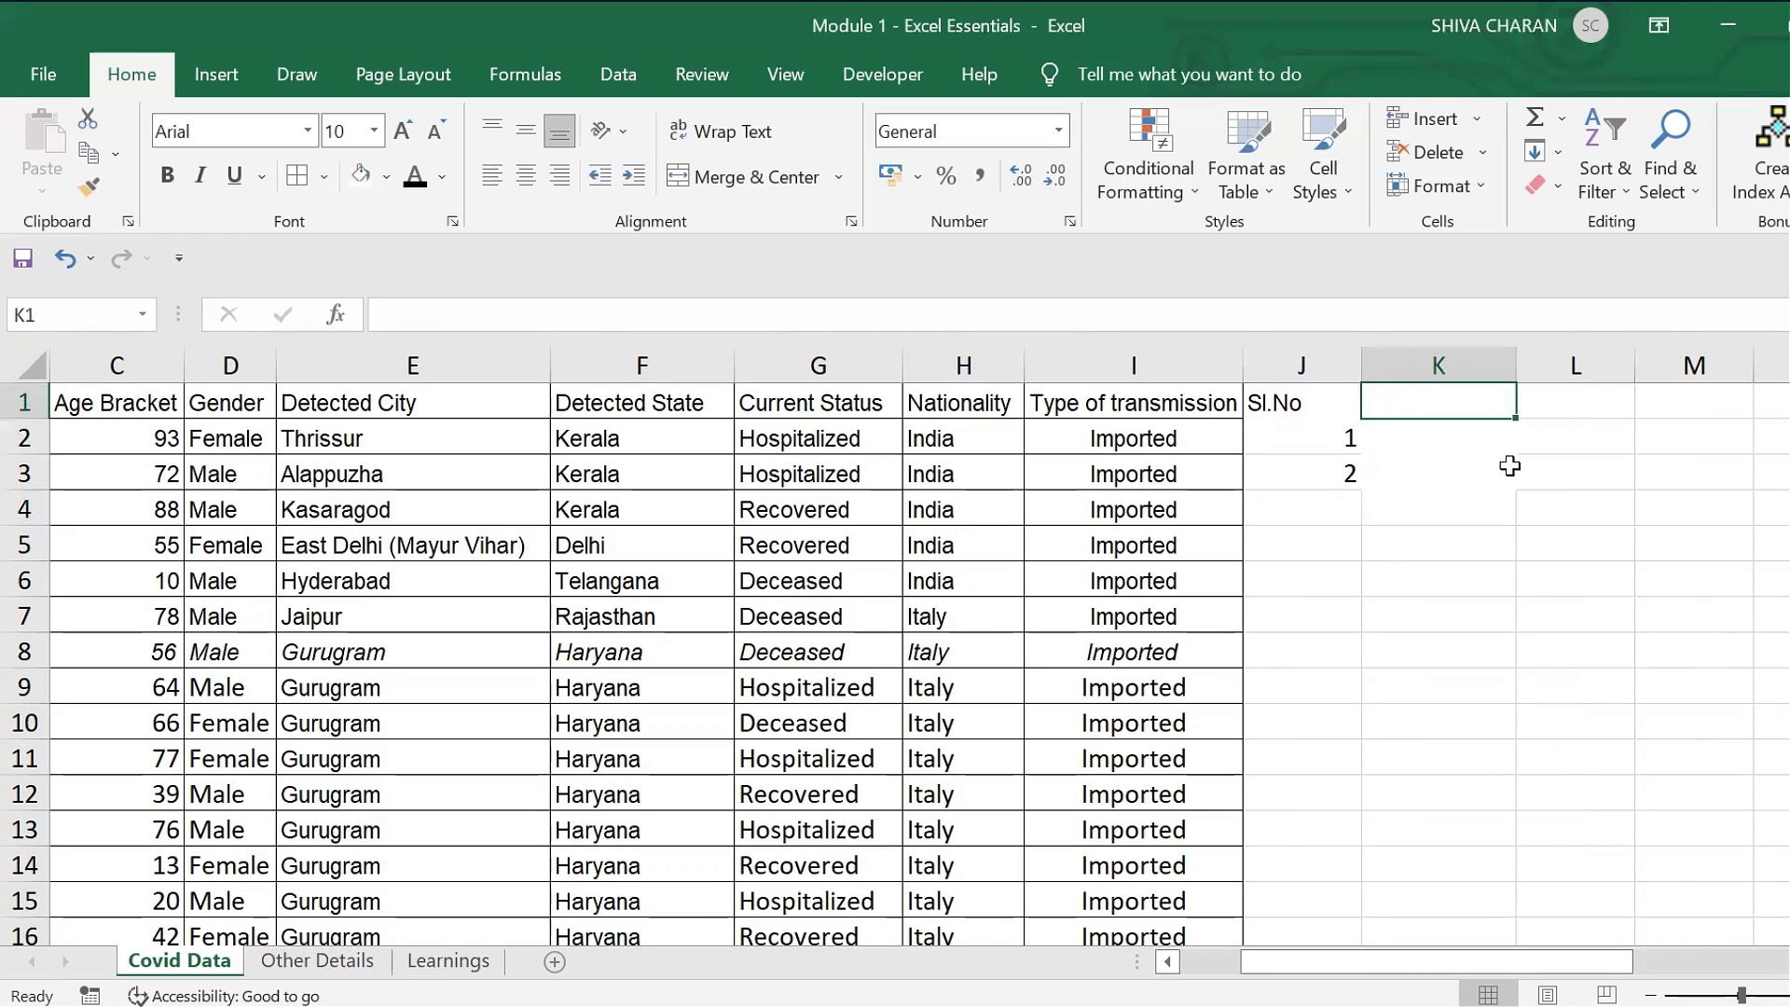
pyautogui.write('increment of 1')
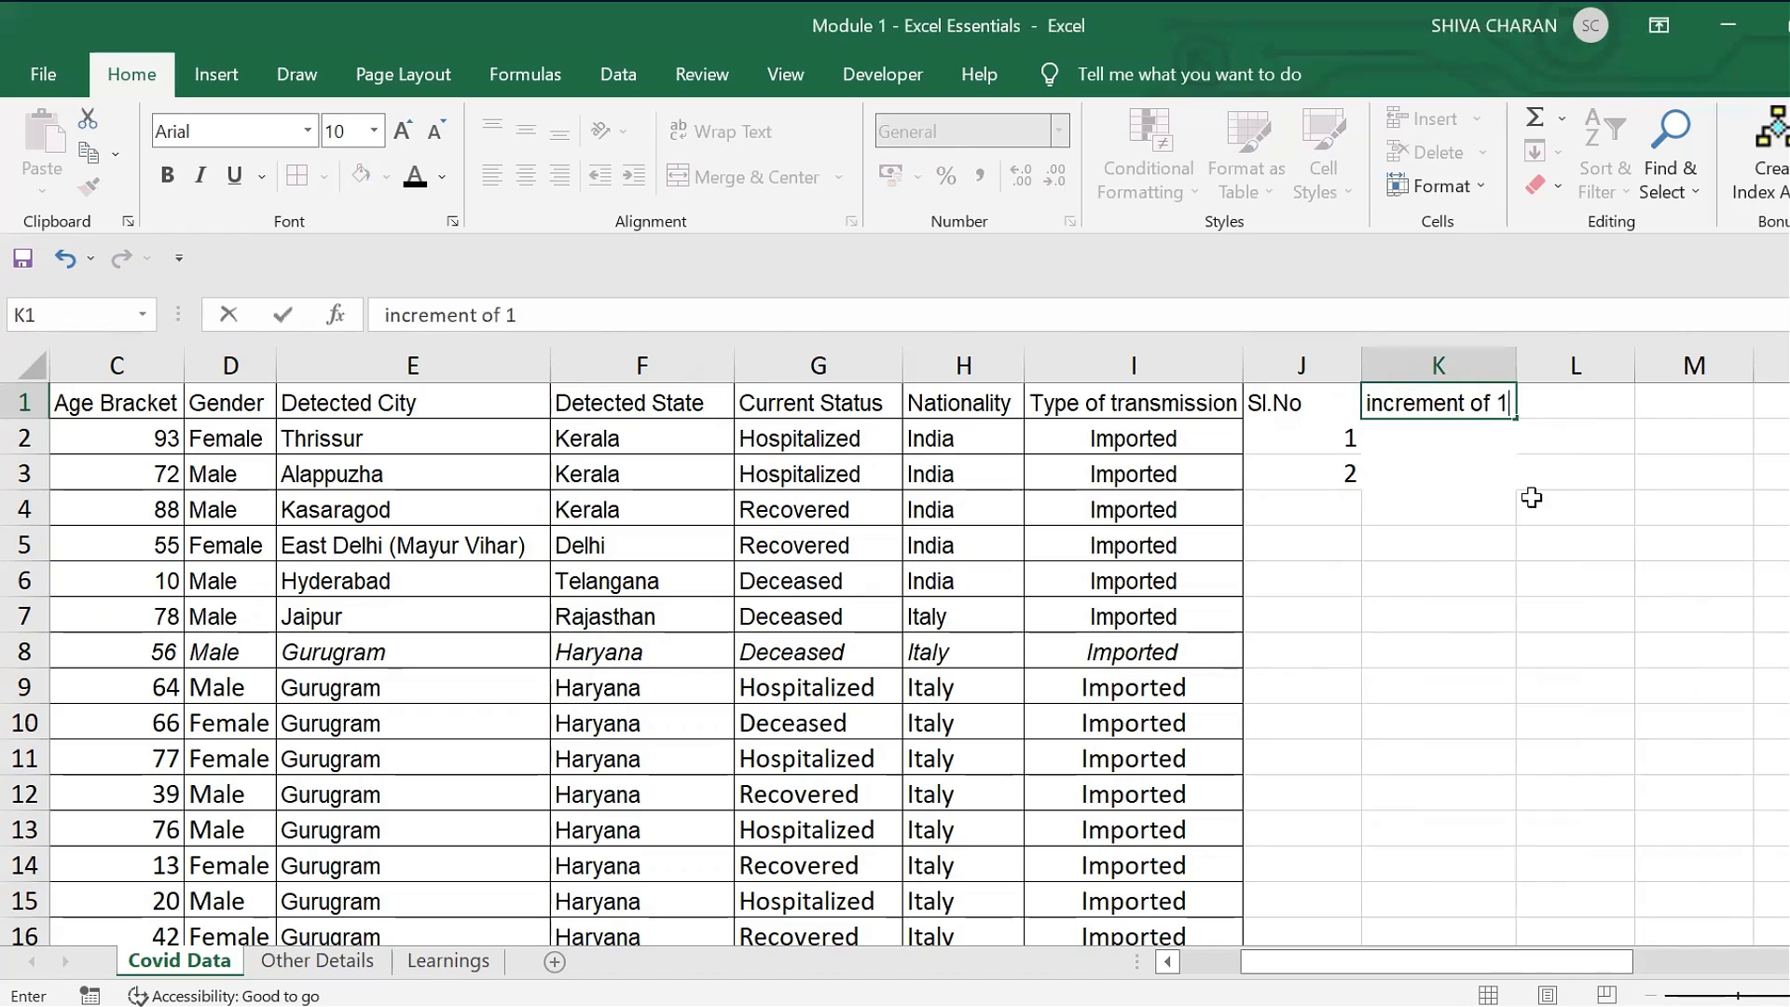
pyautogui.press('Return')
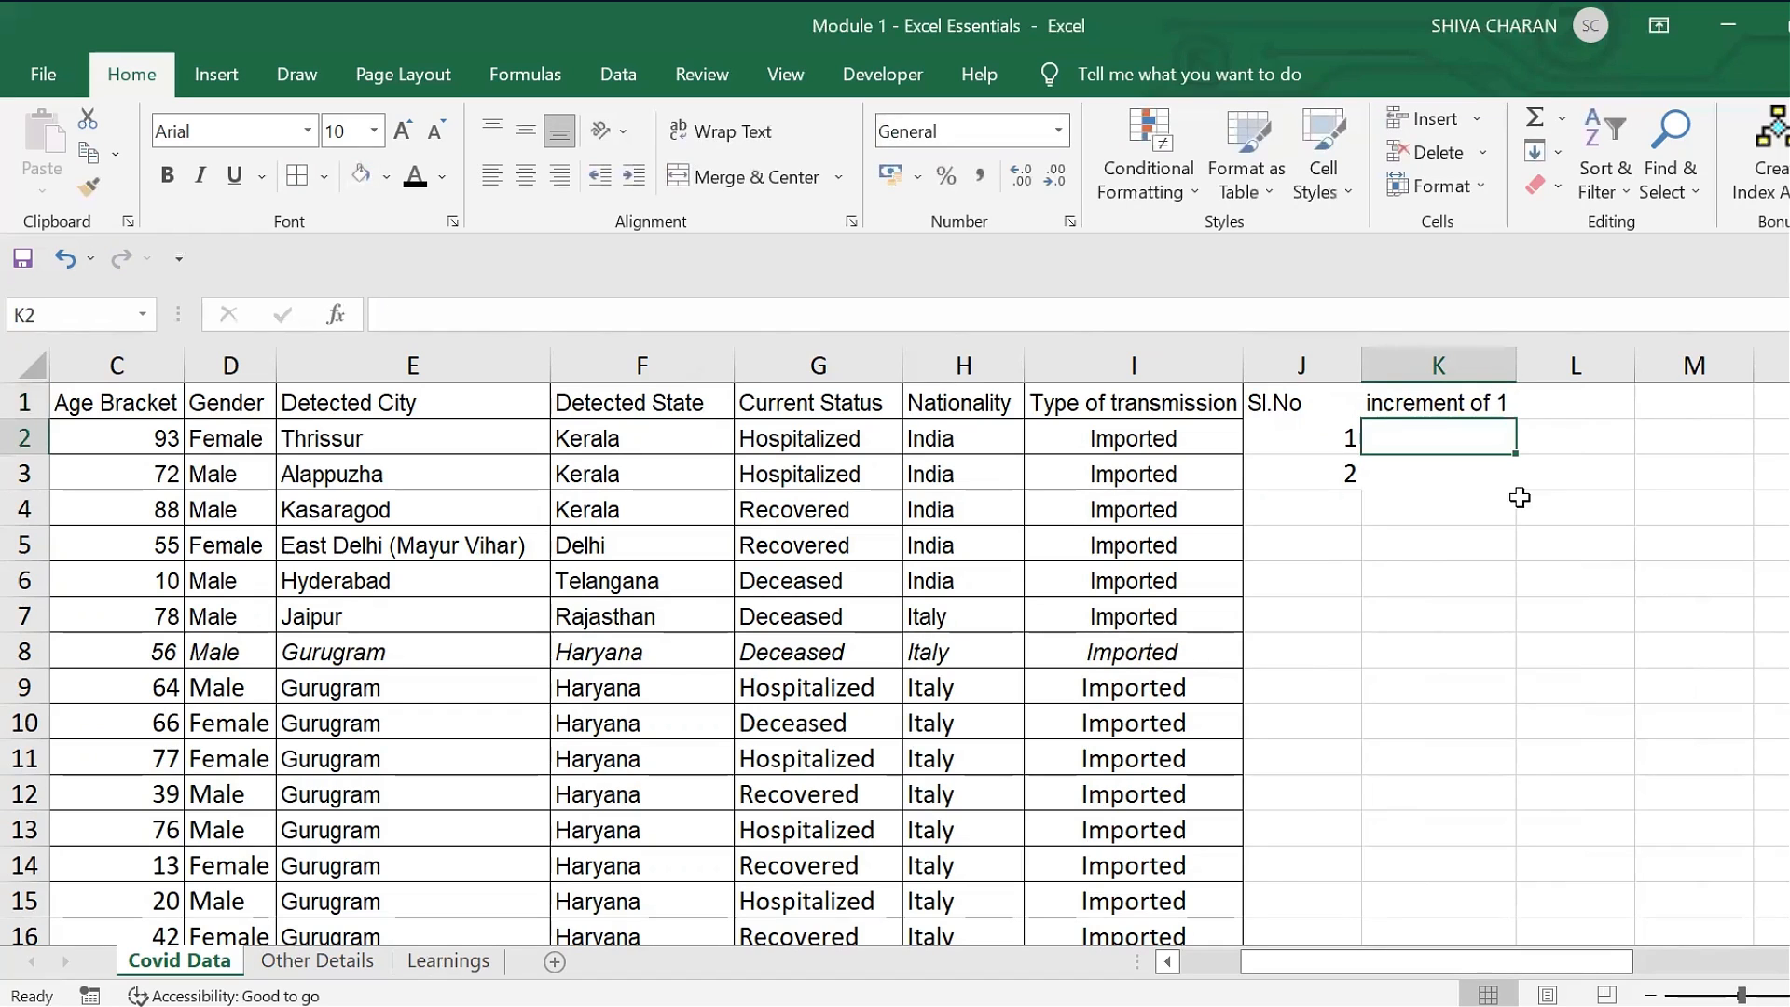
pyautogui.write('ma')
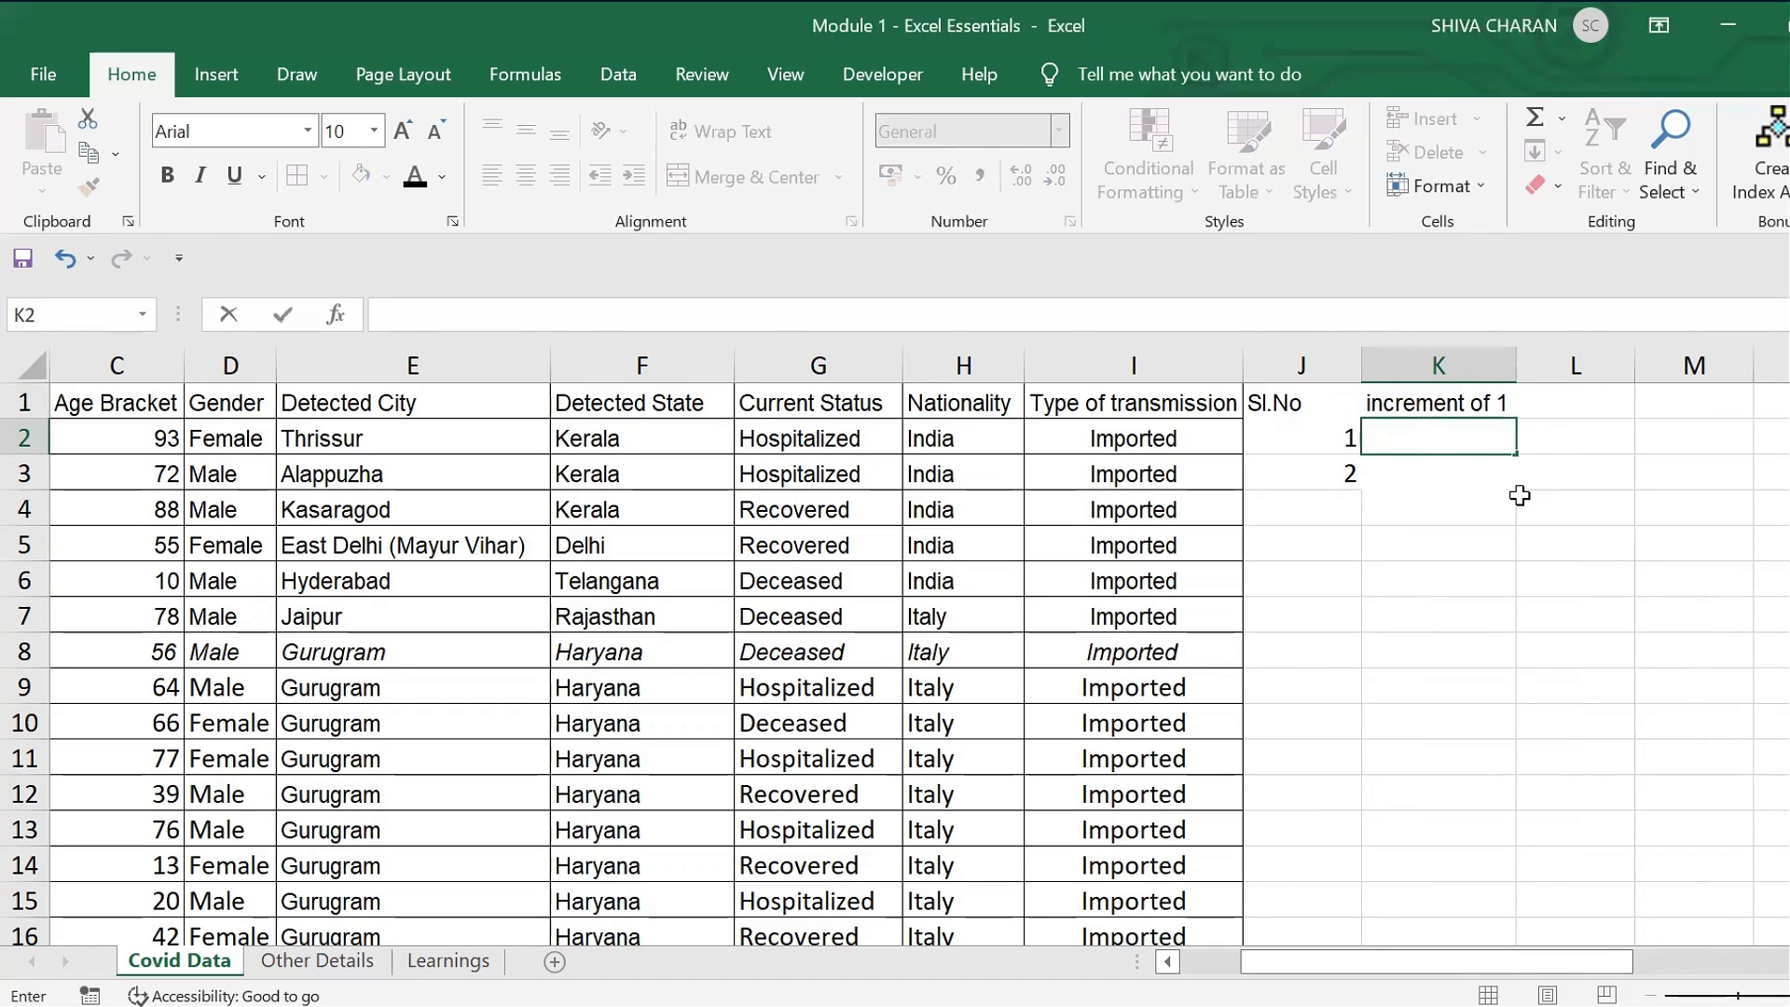
pyautogui.write('in')
pyautogui.press('Return')
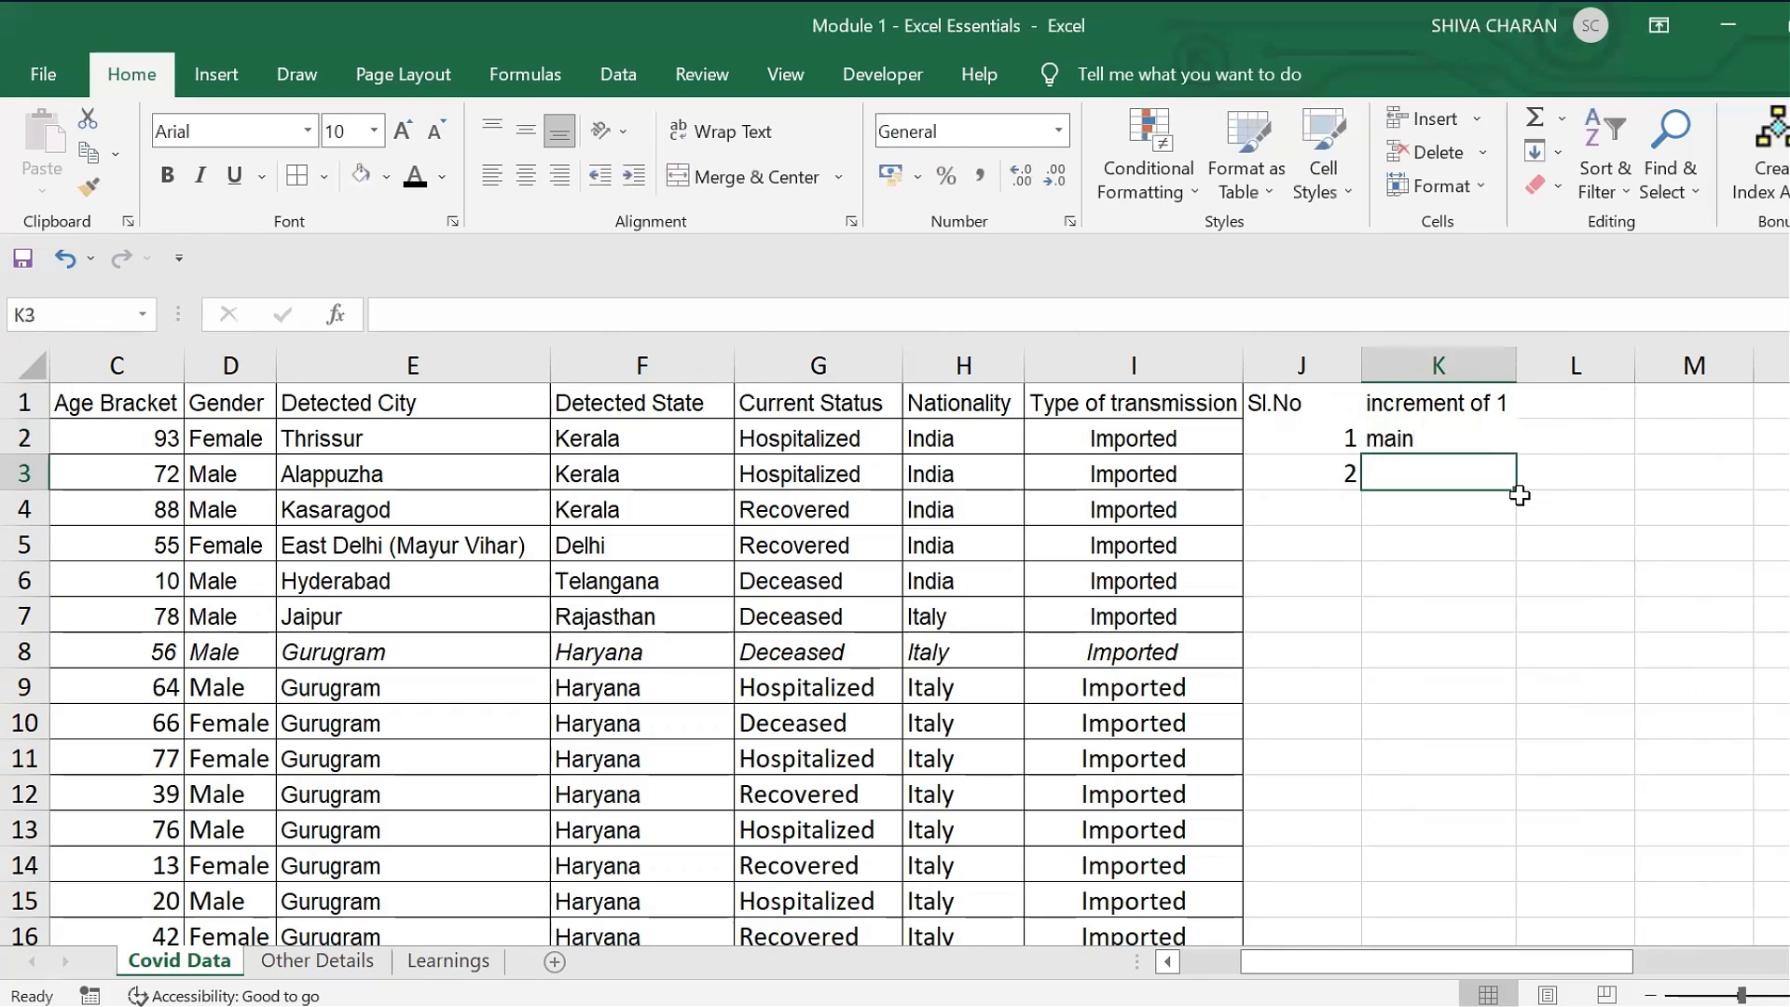
pyautogui.write('example')
pyautogui.press('Return')
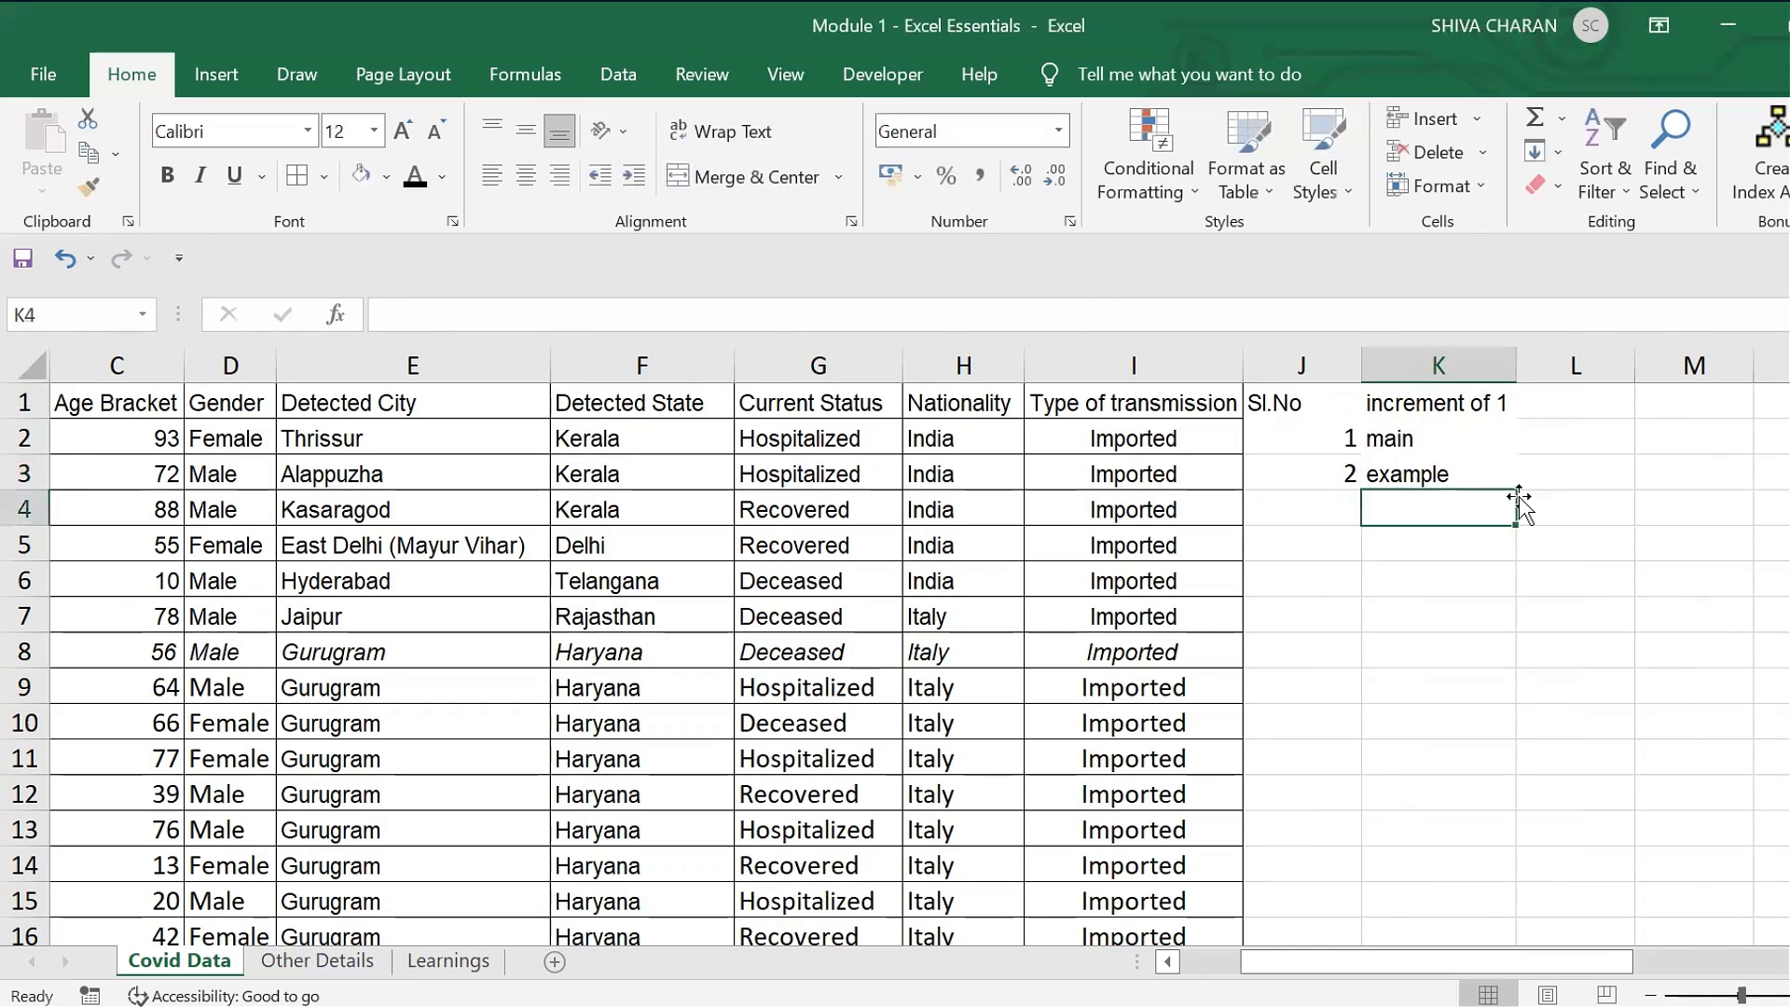
pyautogui.click(1389, 407)
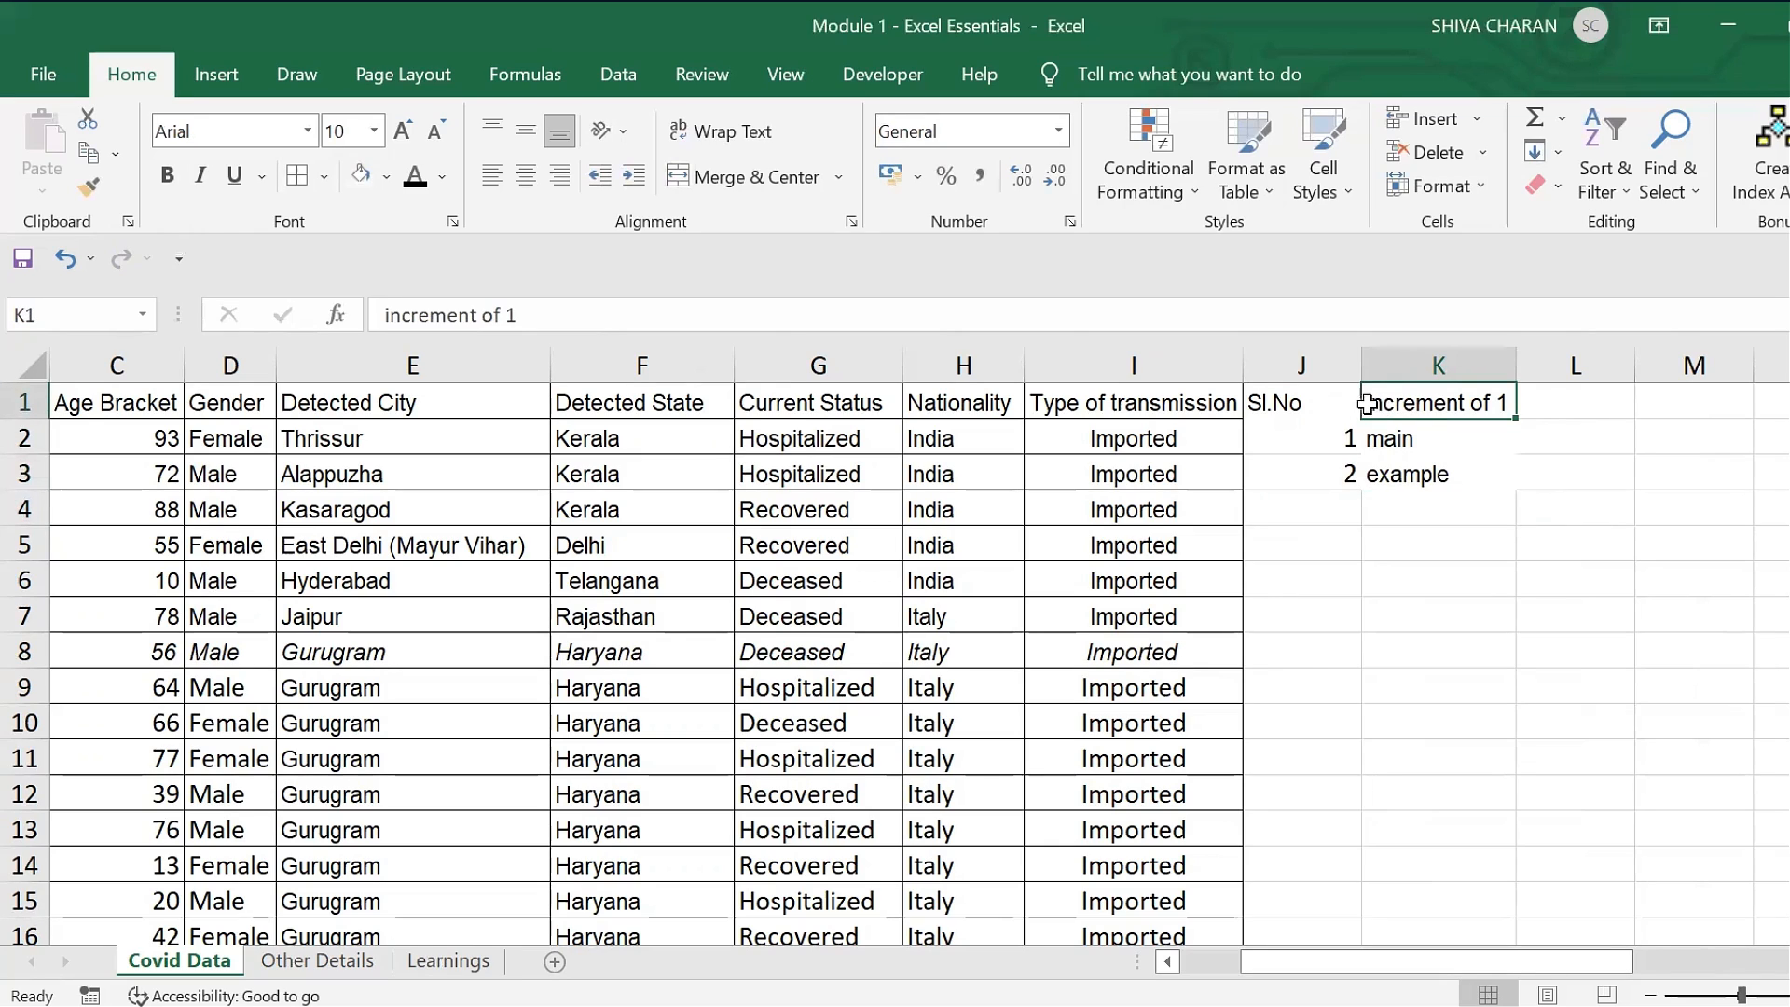
# - Autofill the Sl.No series down the column from the starting values in J2:J3
pyautogui.click(1311, 430)
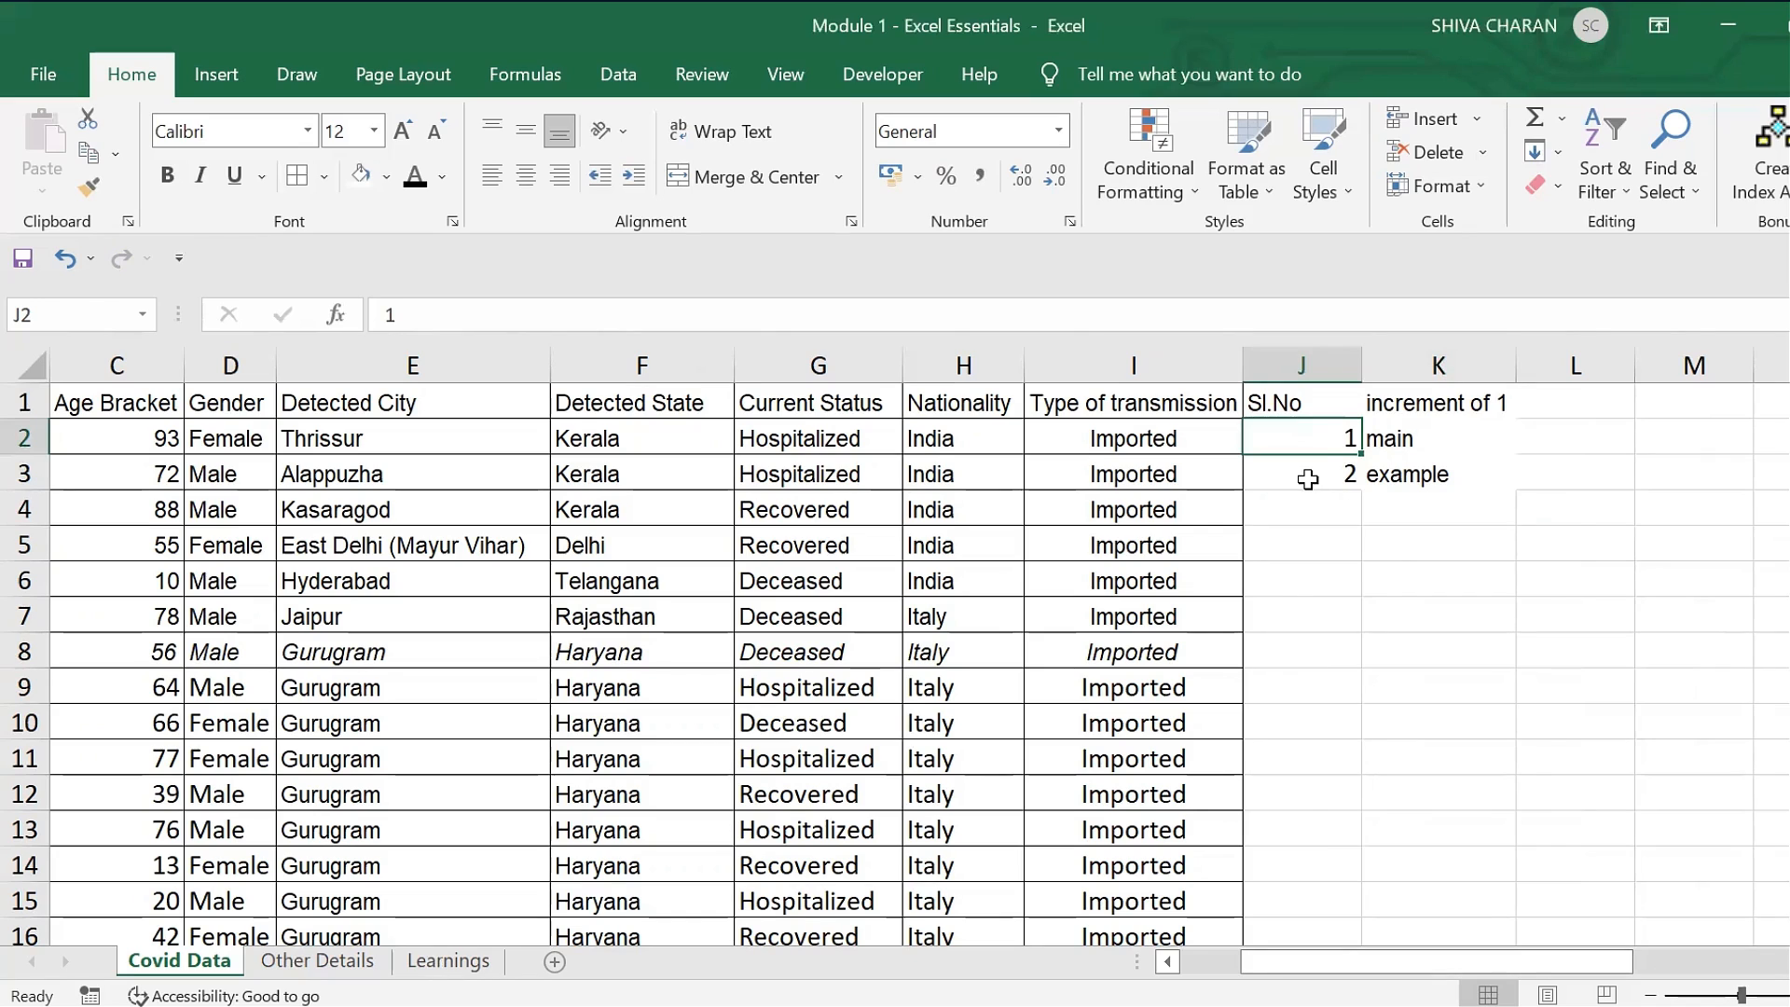
pyautogui.moveTo(1316, 451); pyautogui.dragTo(1315, 470)
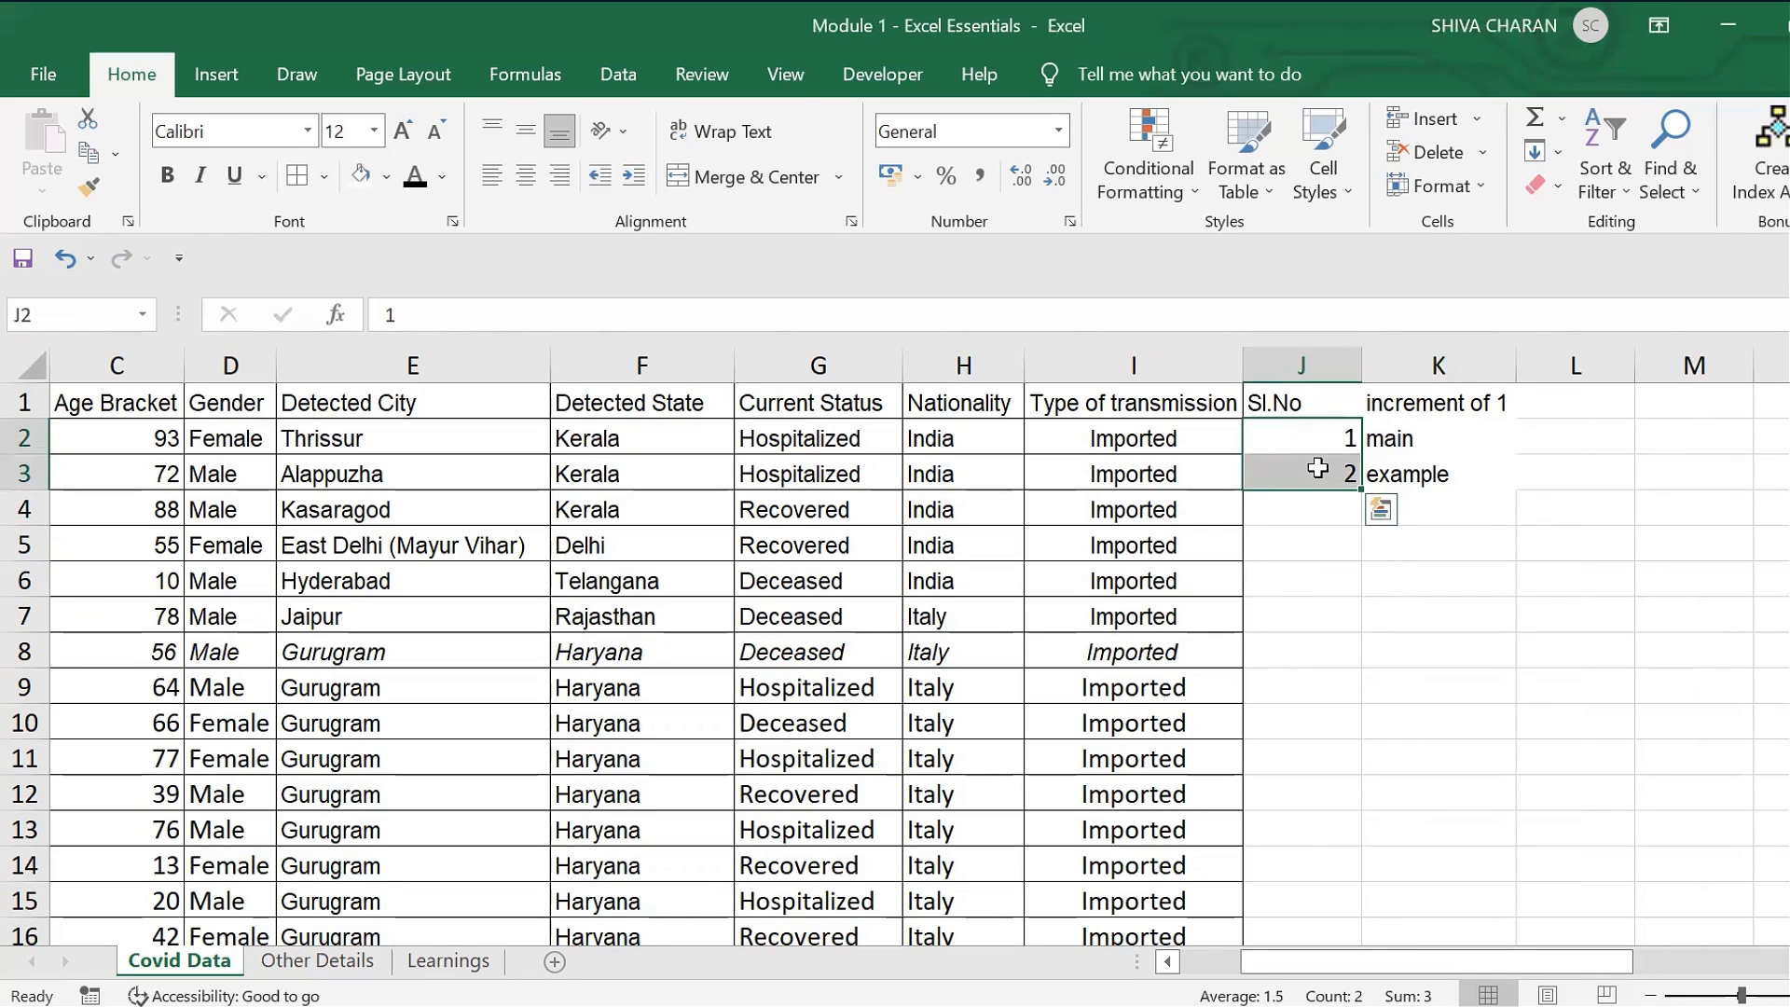
pyautogui.doubleClick(1364, 487)
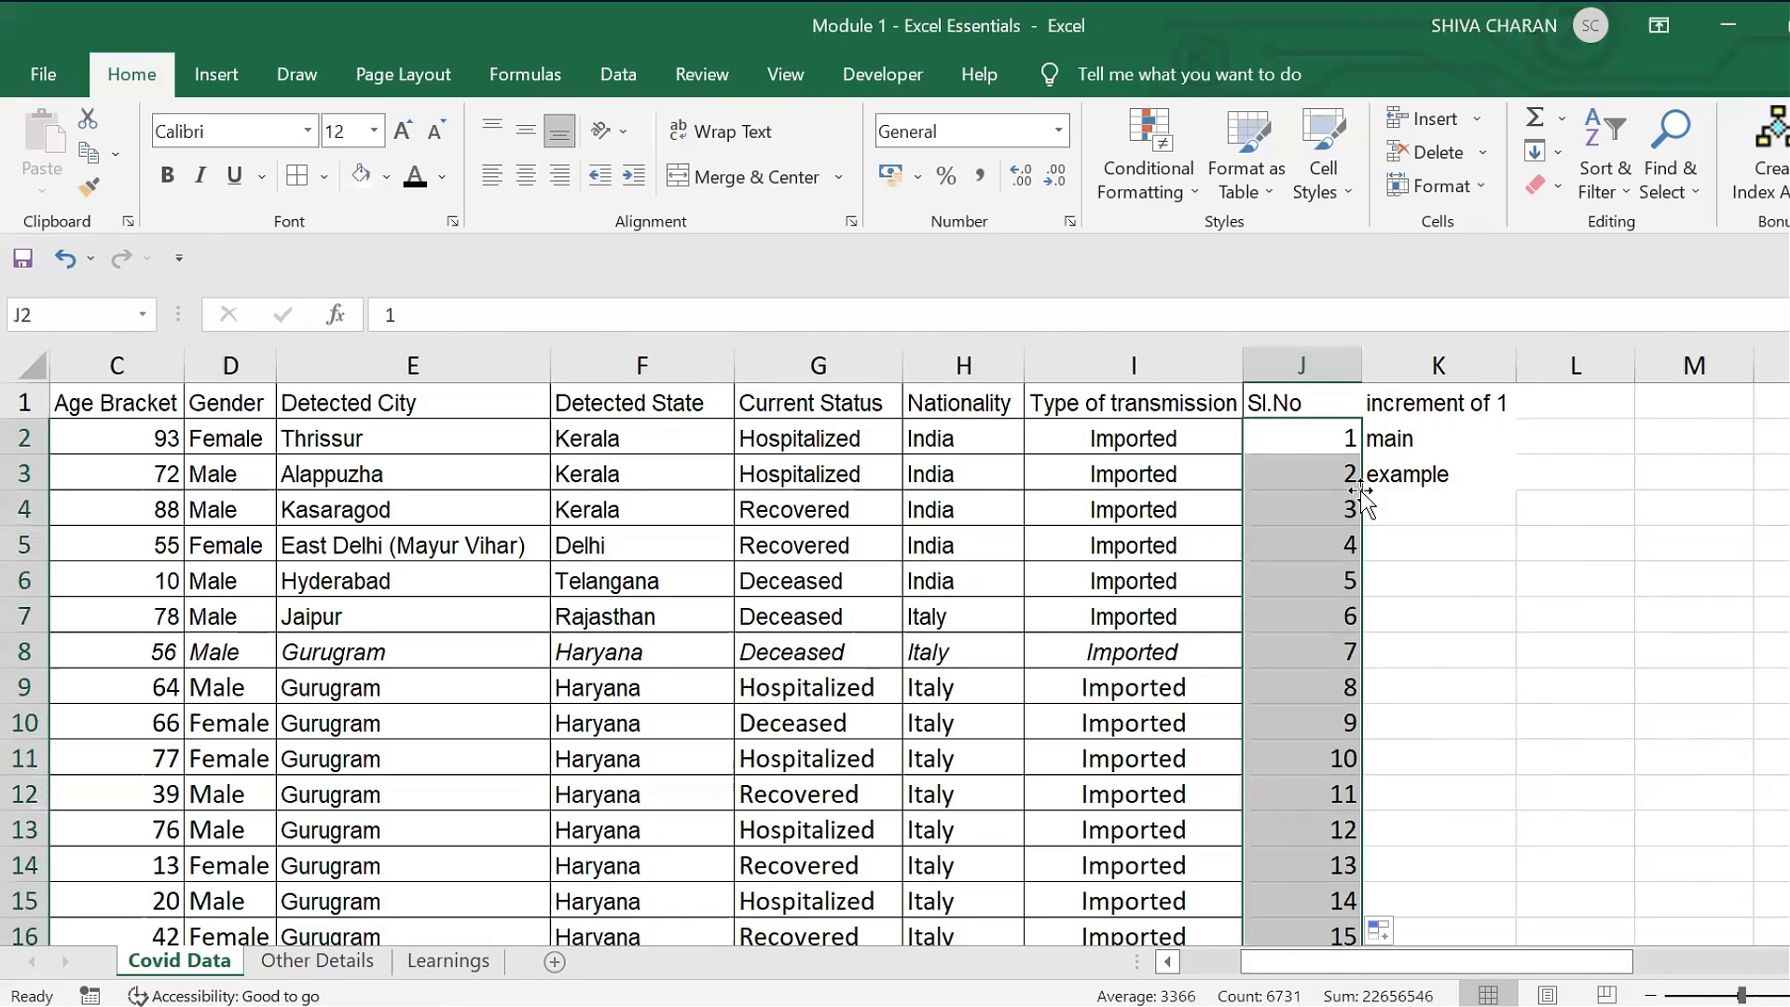
# - Examine the last number of the Sl.No series in row 6732 and the increment between its first cells
pyautogui.click(1284, 444)
pyautogui.hotkey('ctrl', 'shift', 'Down')
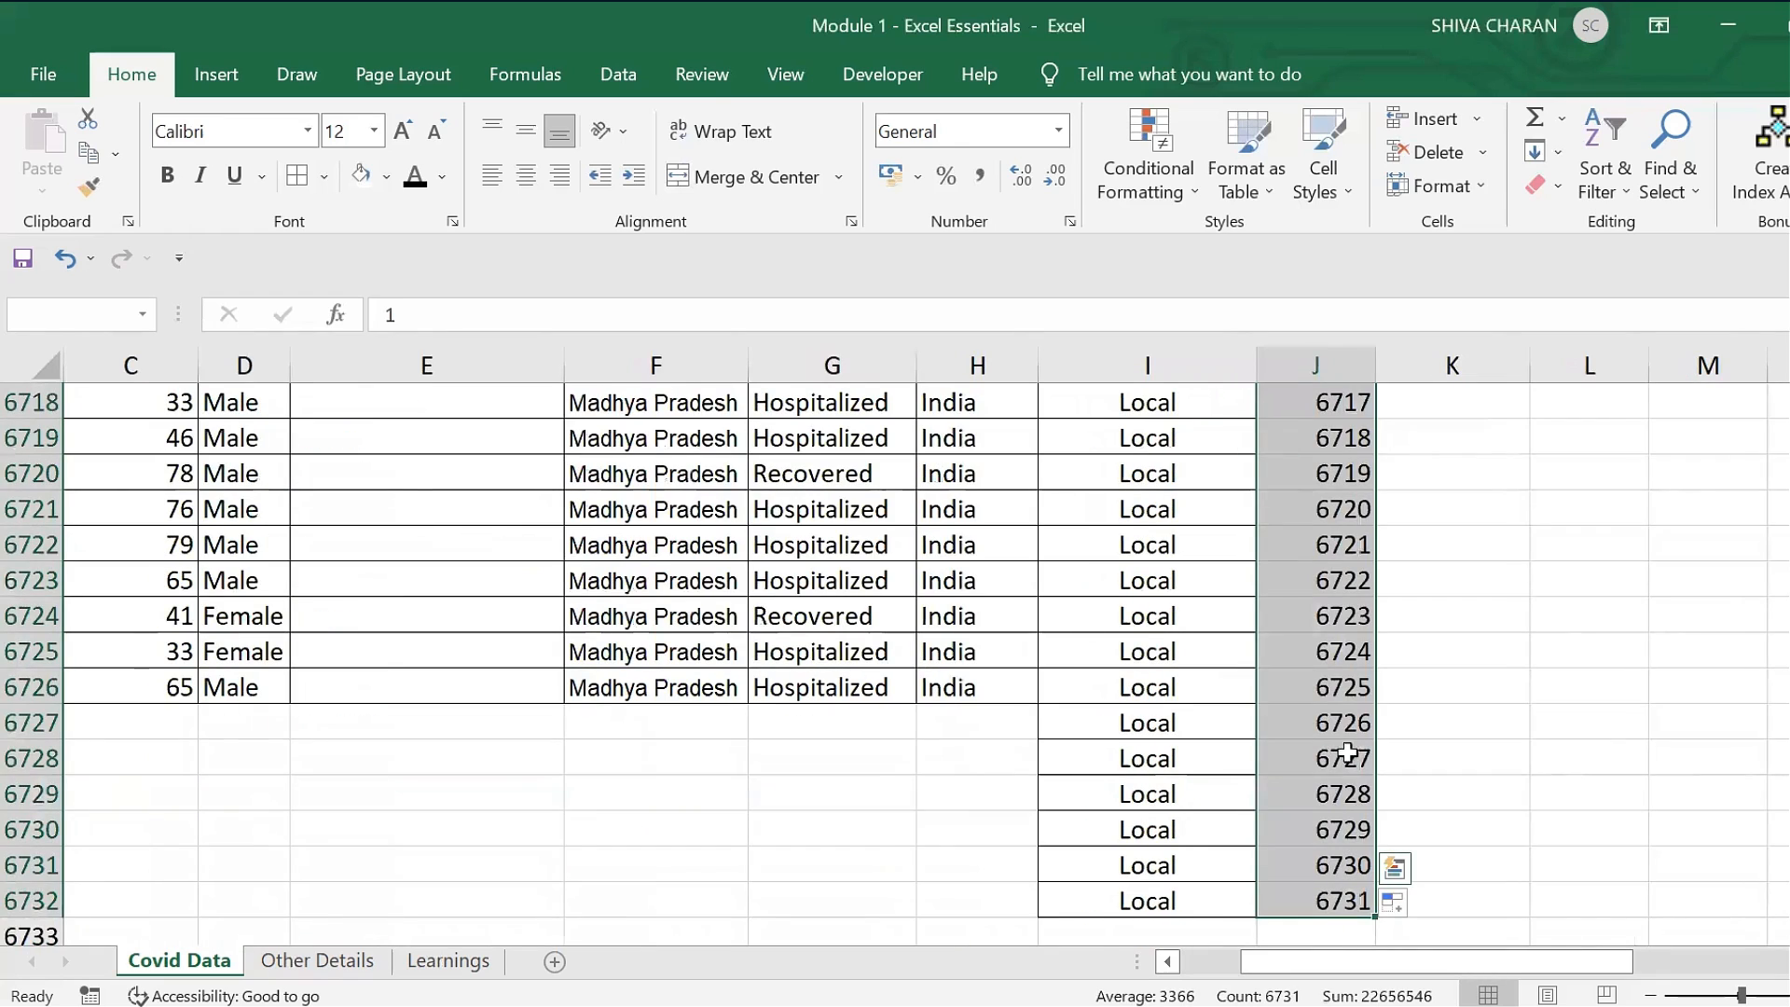
pyautogui.click(1354, 899)
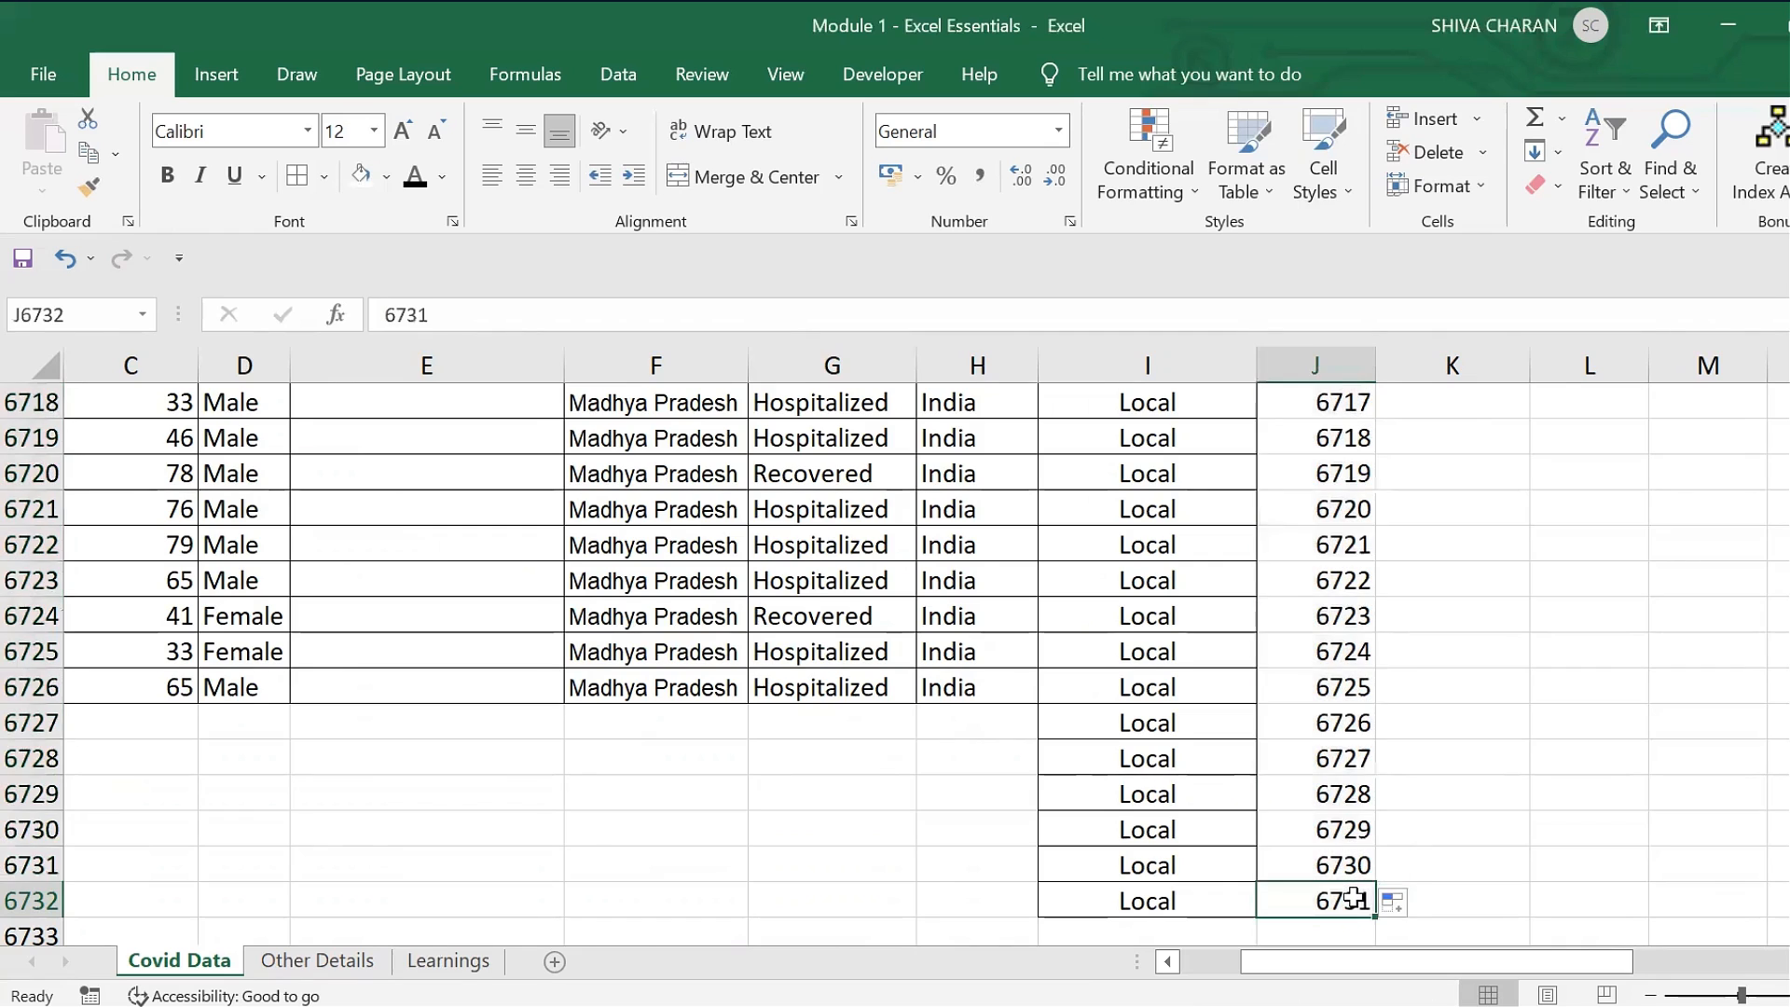
pyautogui.hotkey('ctrl', 'Up')
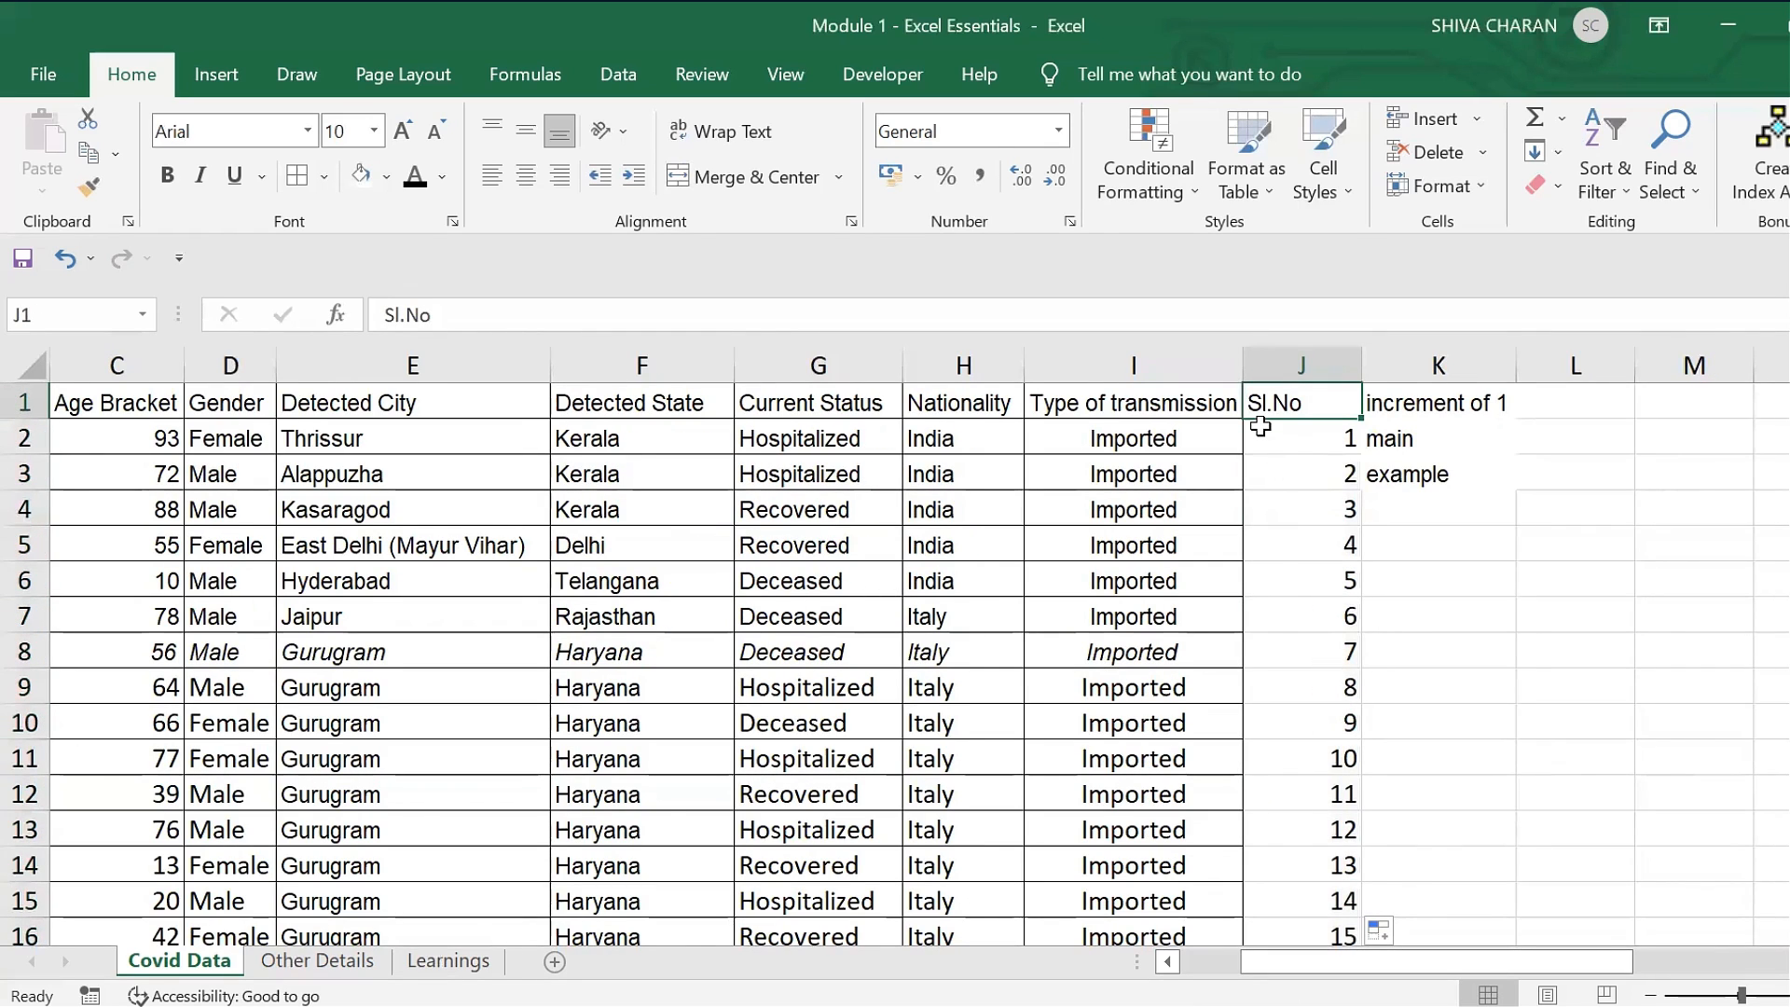
pyautogui.press('Down')
pyautogui.press('Down')
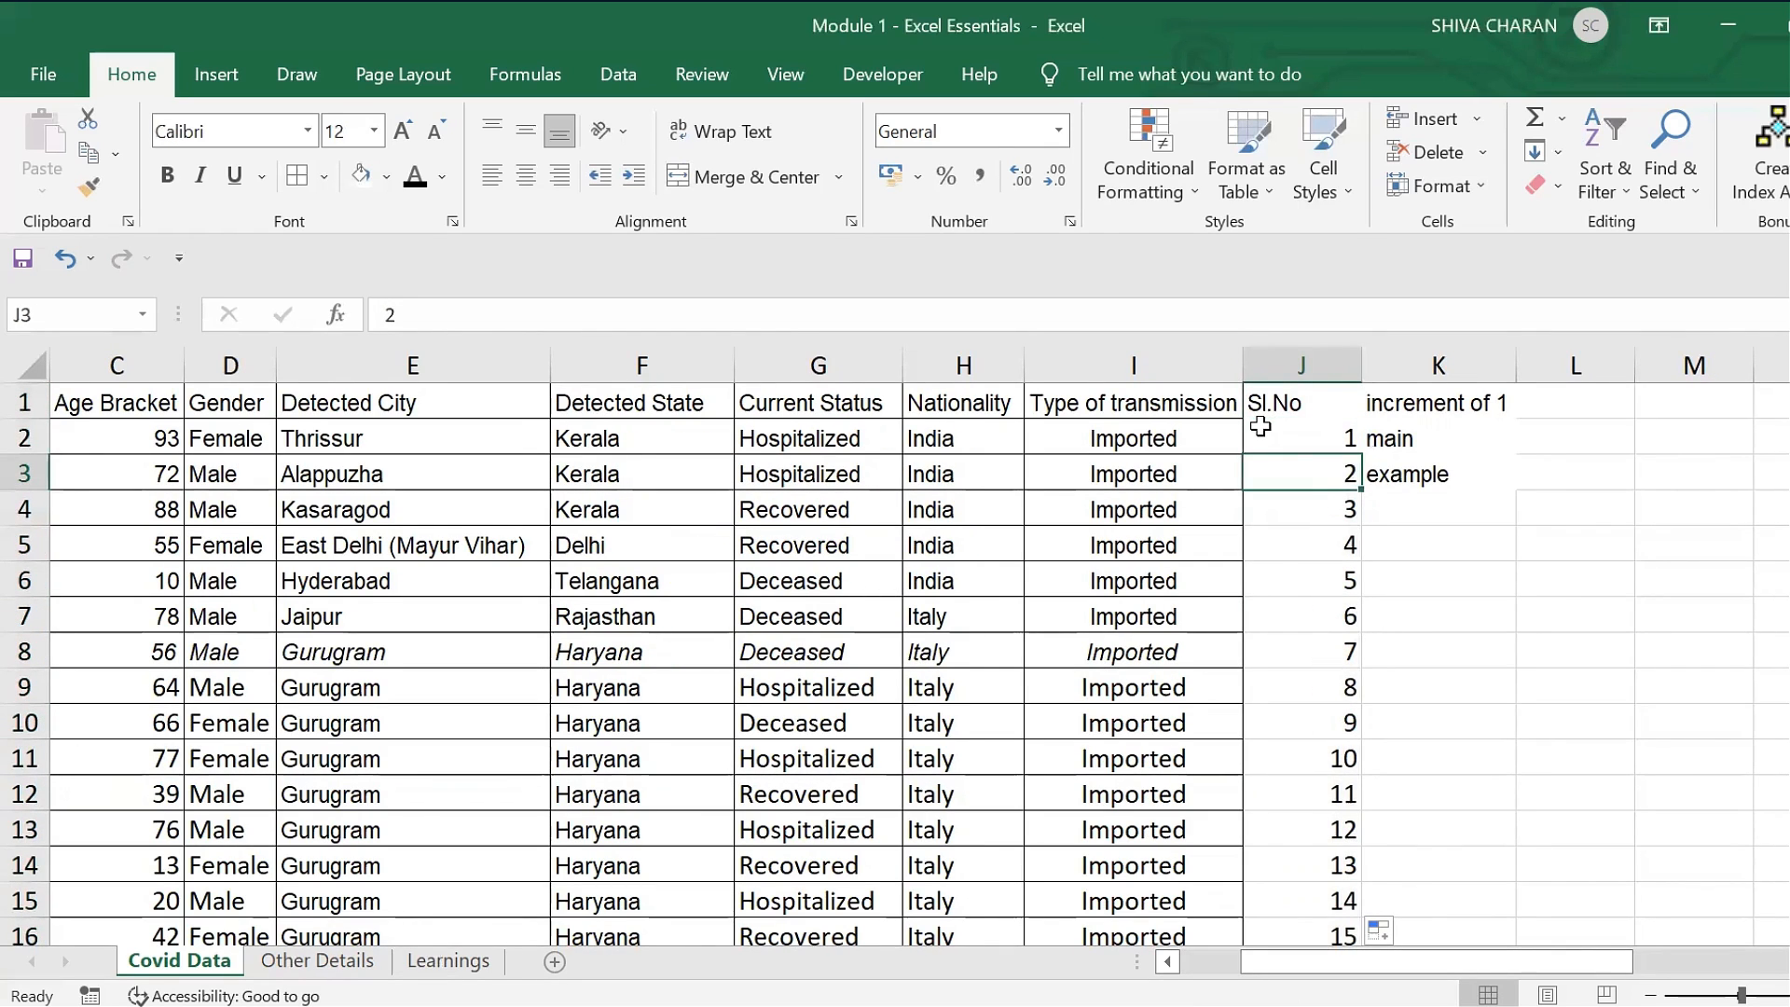
pyautogui.press('Up')
pyautogui.press('Down')
pyautogui.press('Down')
pyautogui.press('Down')
pyautogui.press('Down')
pyautogui.press('Down')
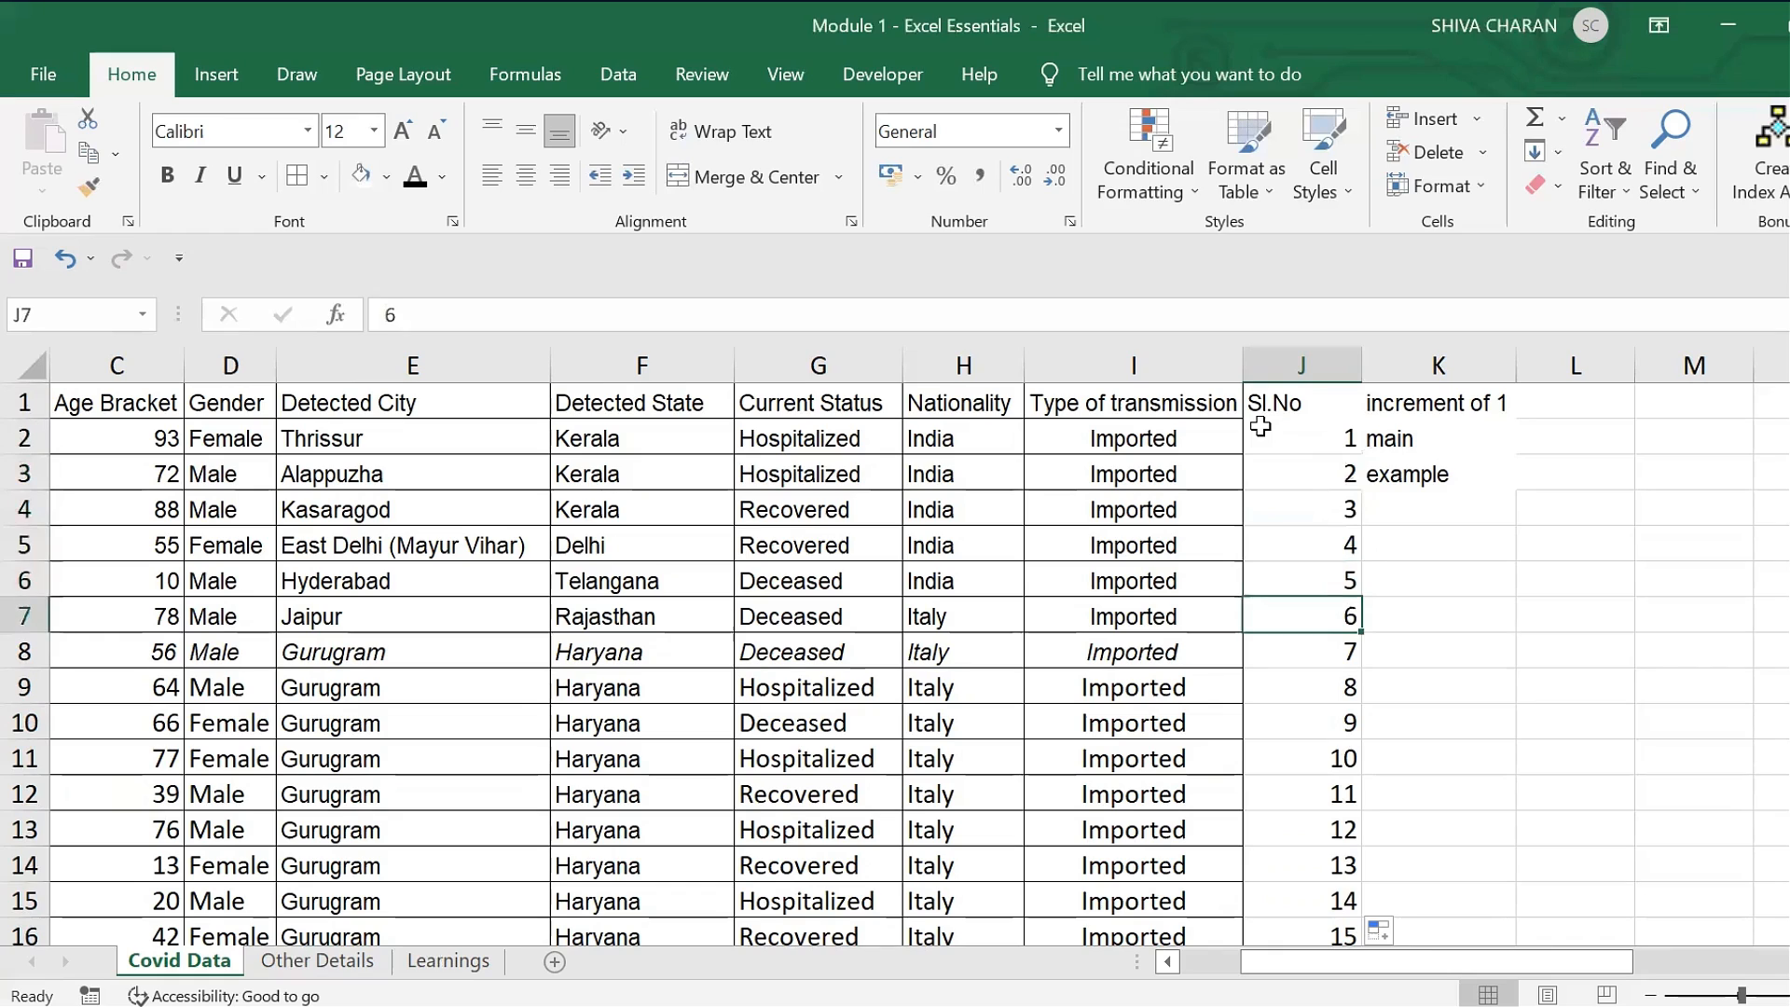
pyautogui.press('Up')
pyautogui.press('Up')
pyautogui.press('Up')
pyautogui.press('Up')
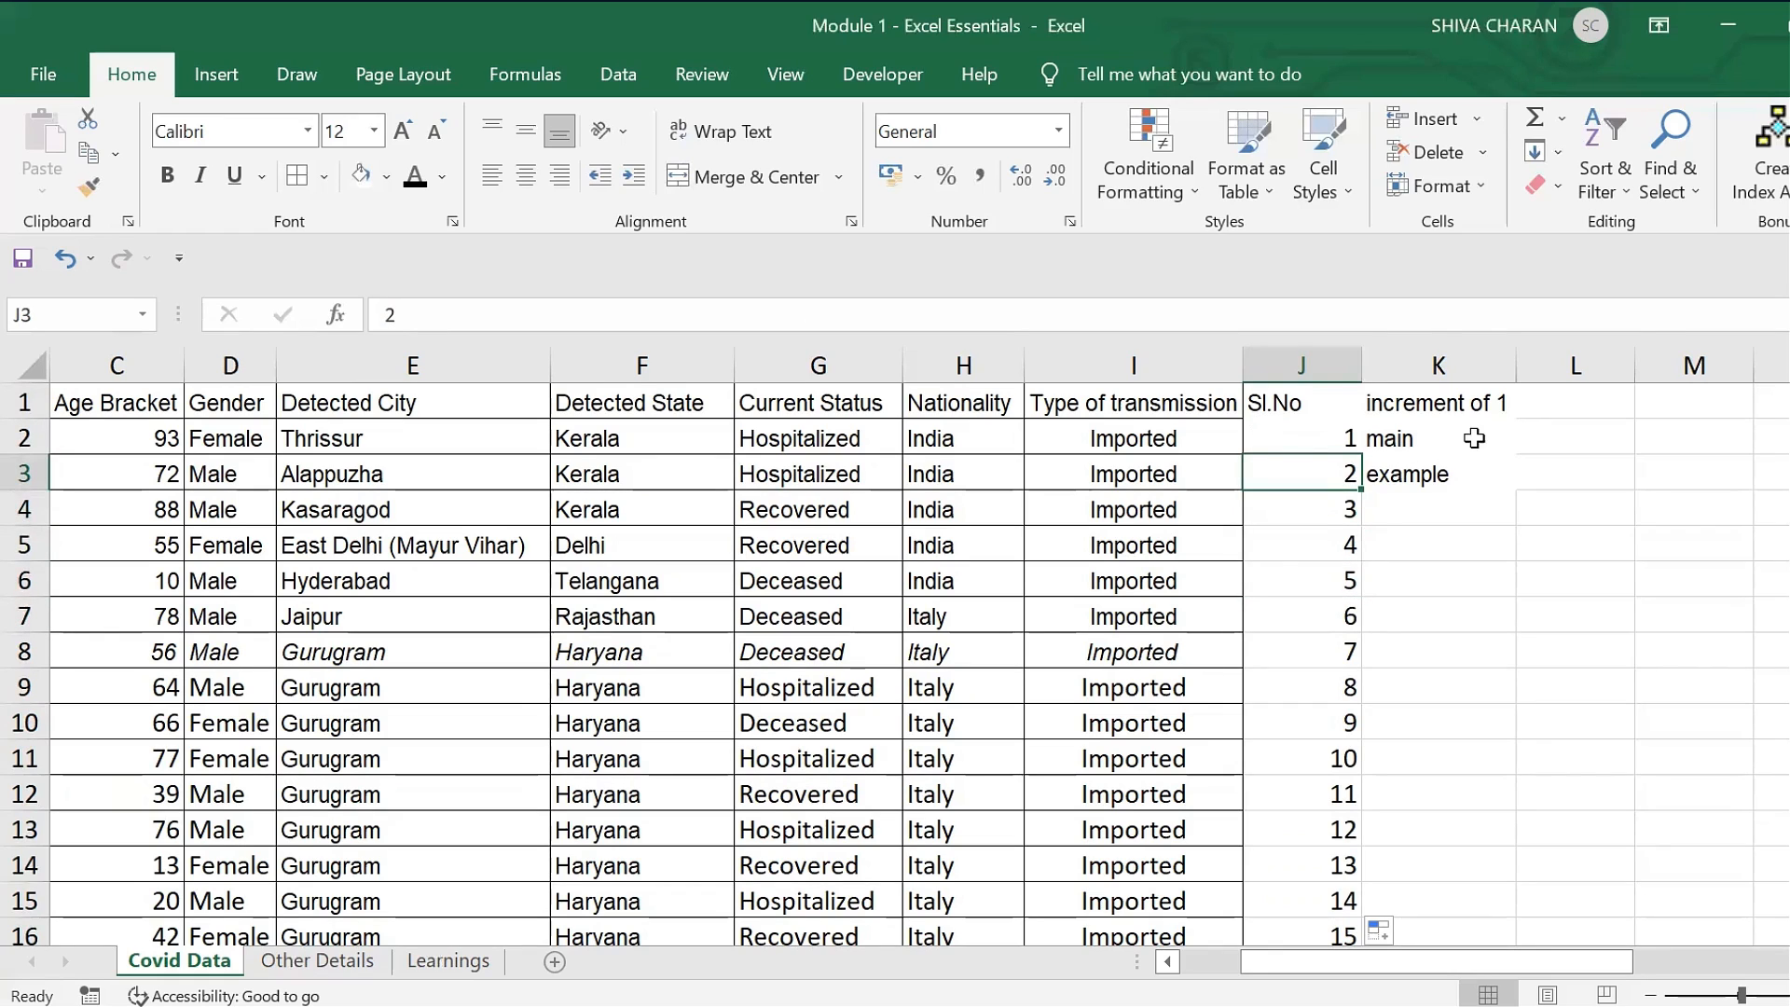
# - Change the note in K1 to "increment of 2"
pyautogui.click(1450, 411)
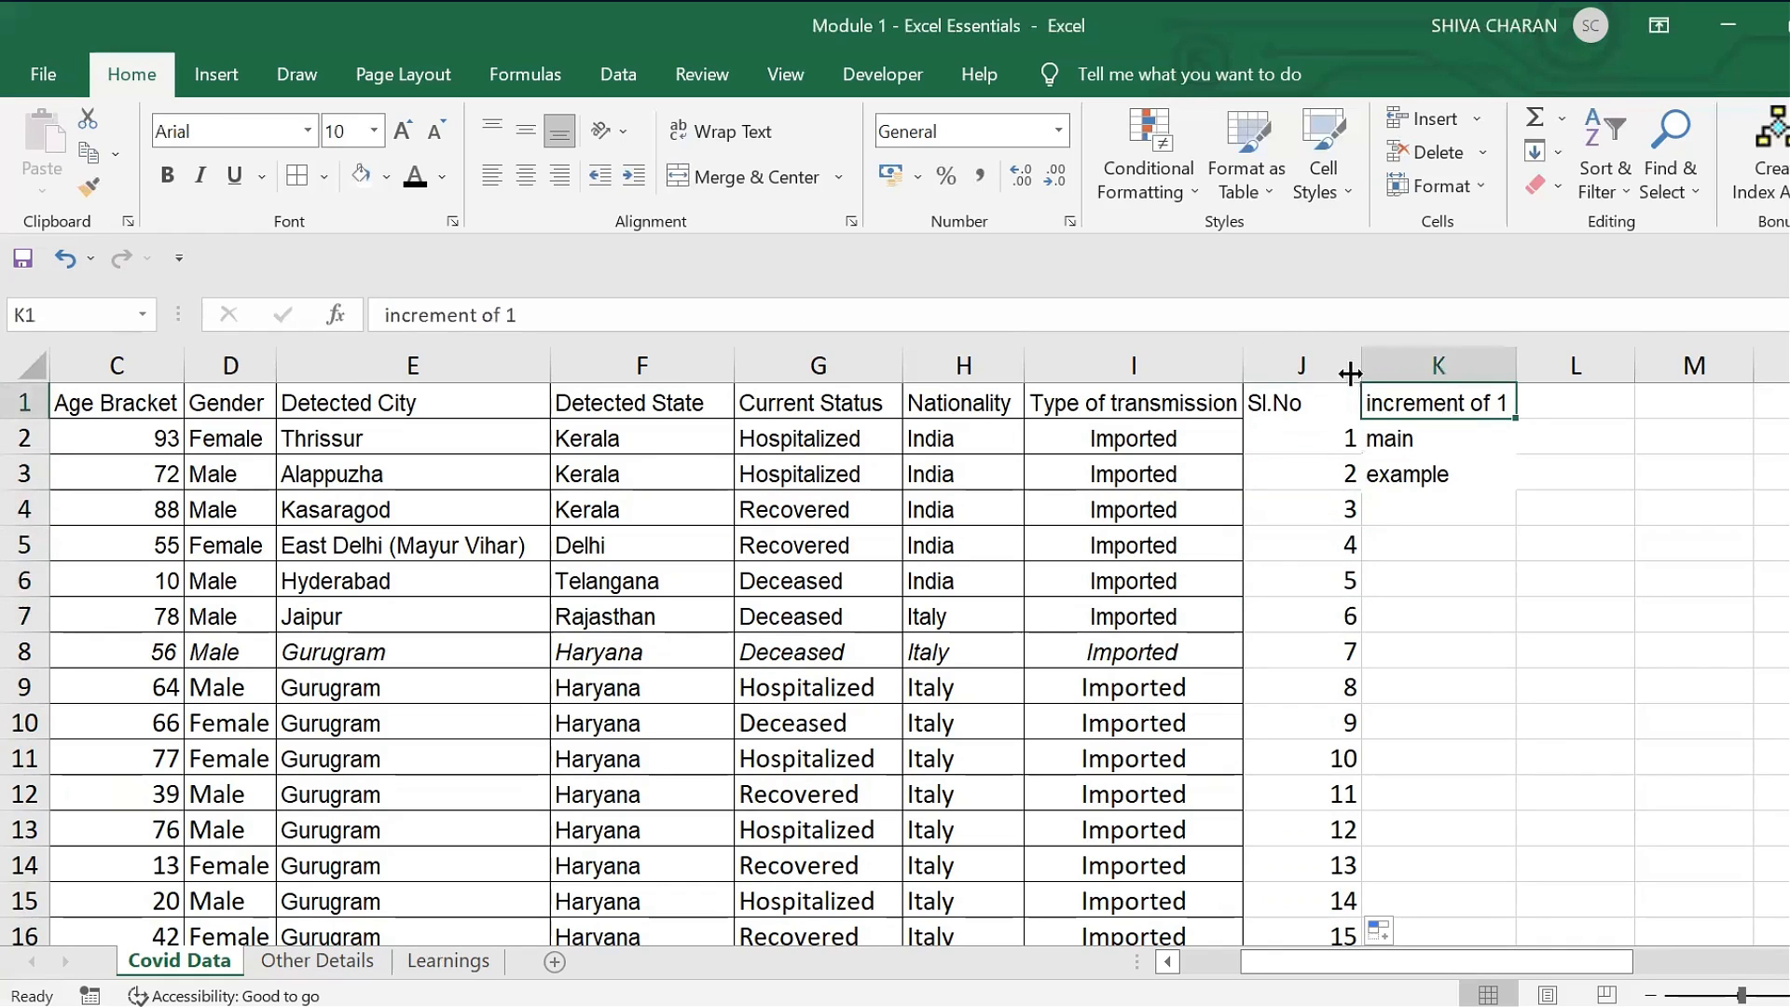
pyautogui.click(1252, 315)
pyautogui.press('BackSpace')
pyautogui.write('2')
pyautogui.press('Return')
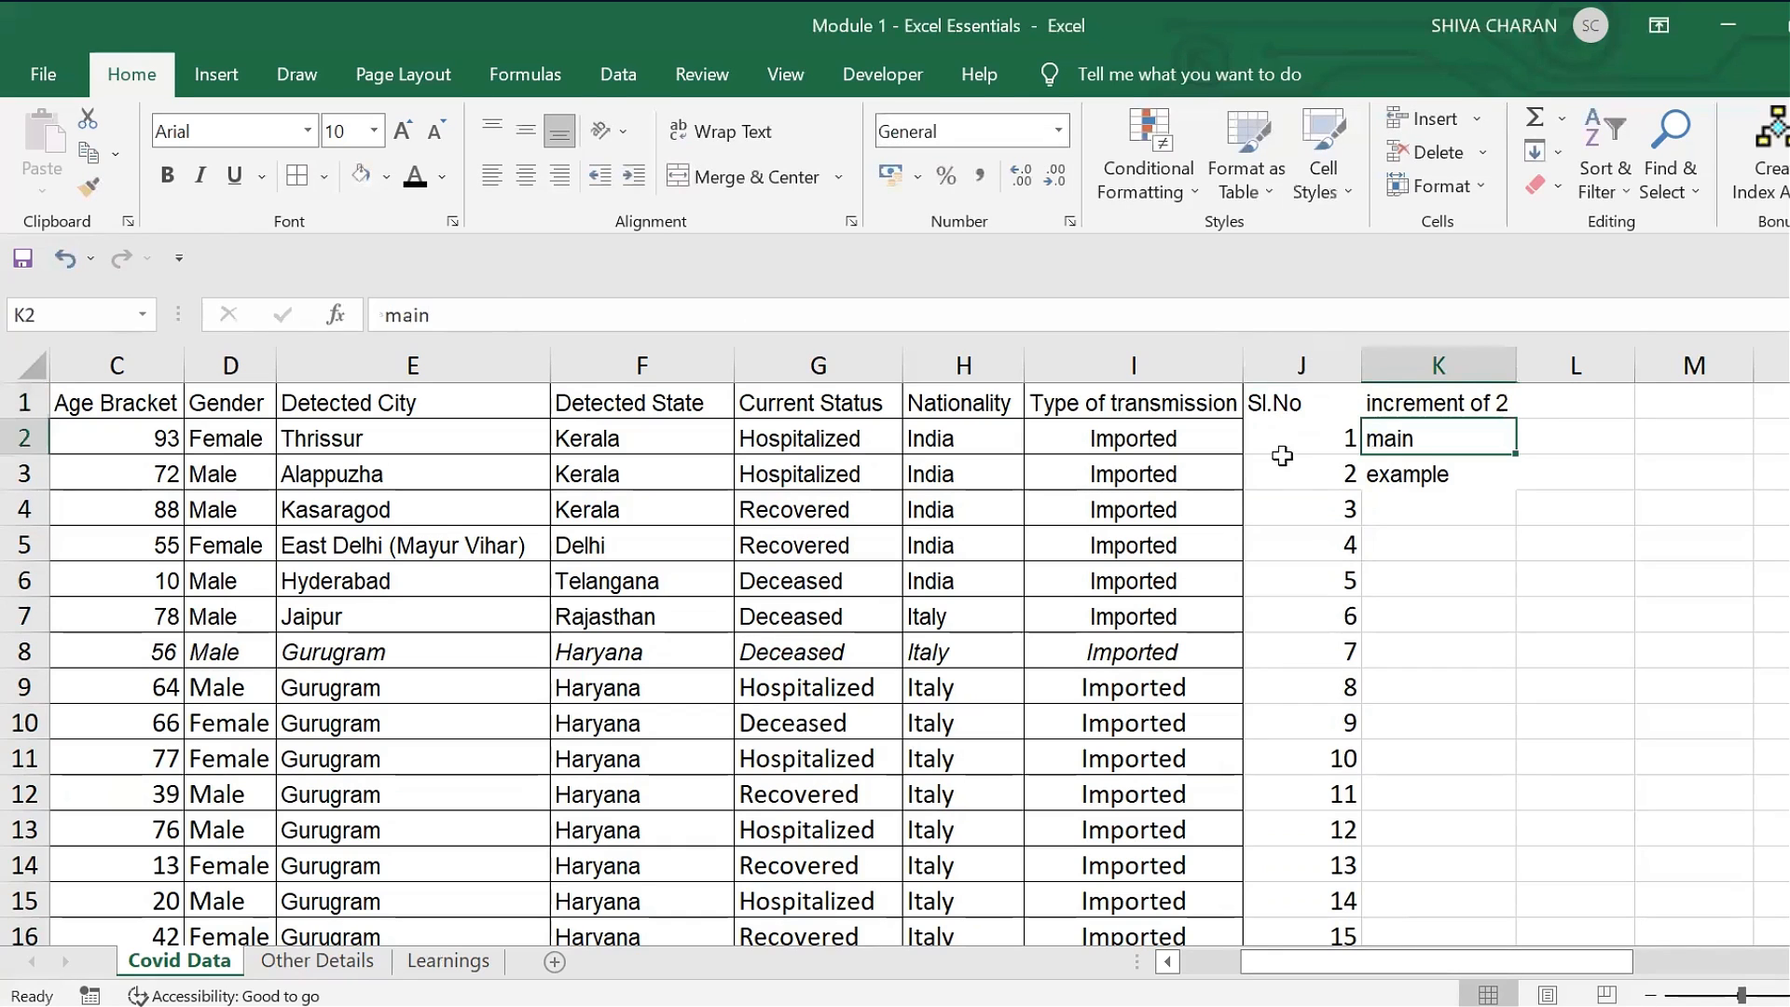
# - Set J3 to 3 and autofill the Sl.No column from J2:J3 in increments of 2
pyautogui.click(1305, 475)
pyautogui.write('3')
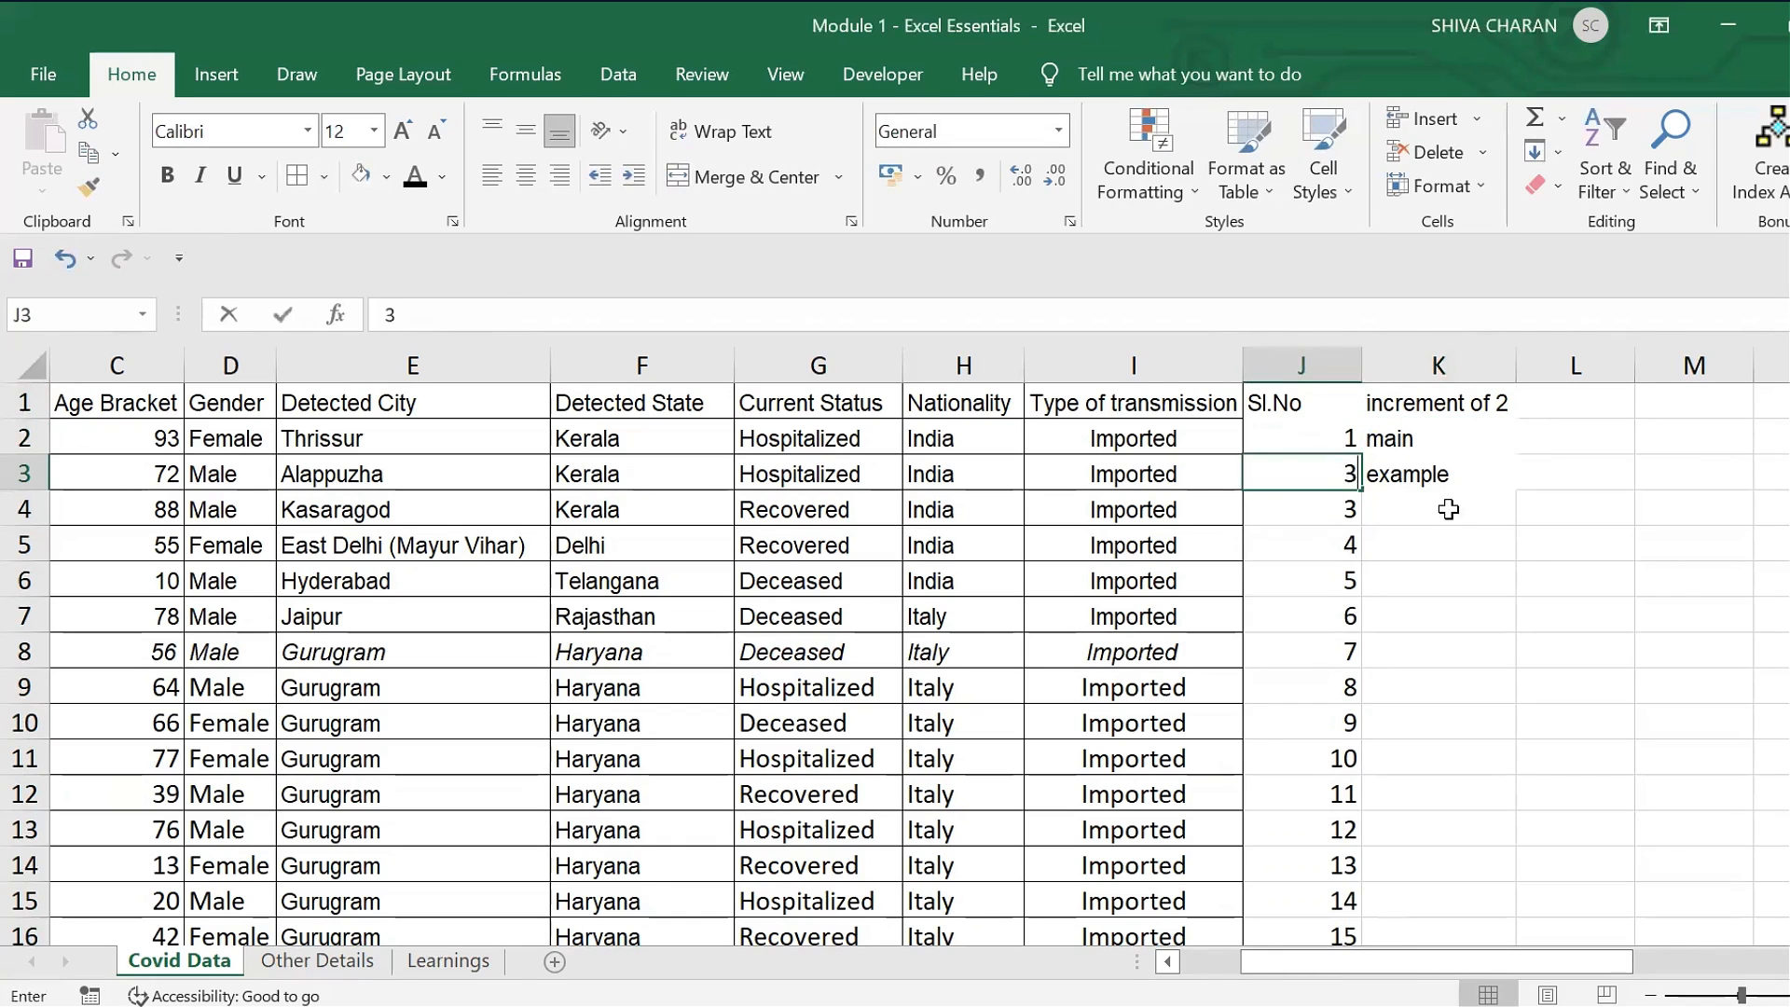
pyautogui.press('Return')
pyautogui.moveTo(1335, 435); pyautogui.dragTo(1345, 476)
pyautogui.doubleClick(1364, 491)
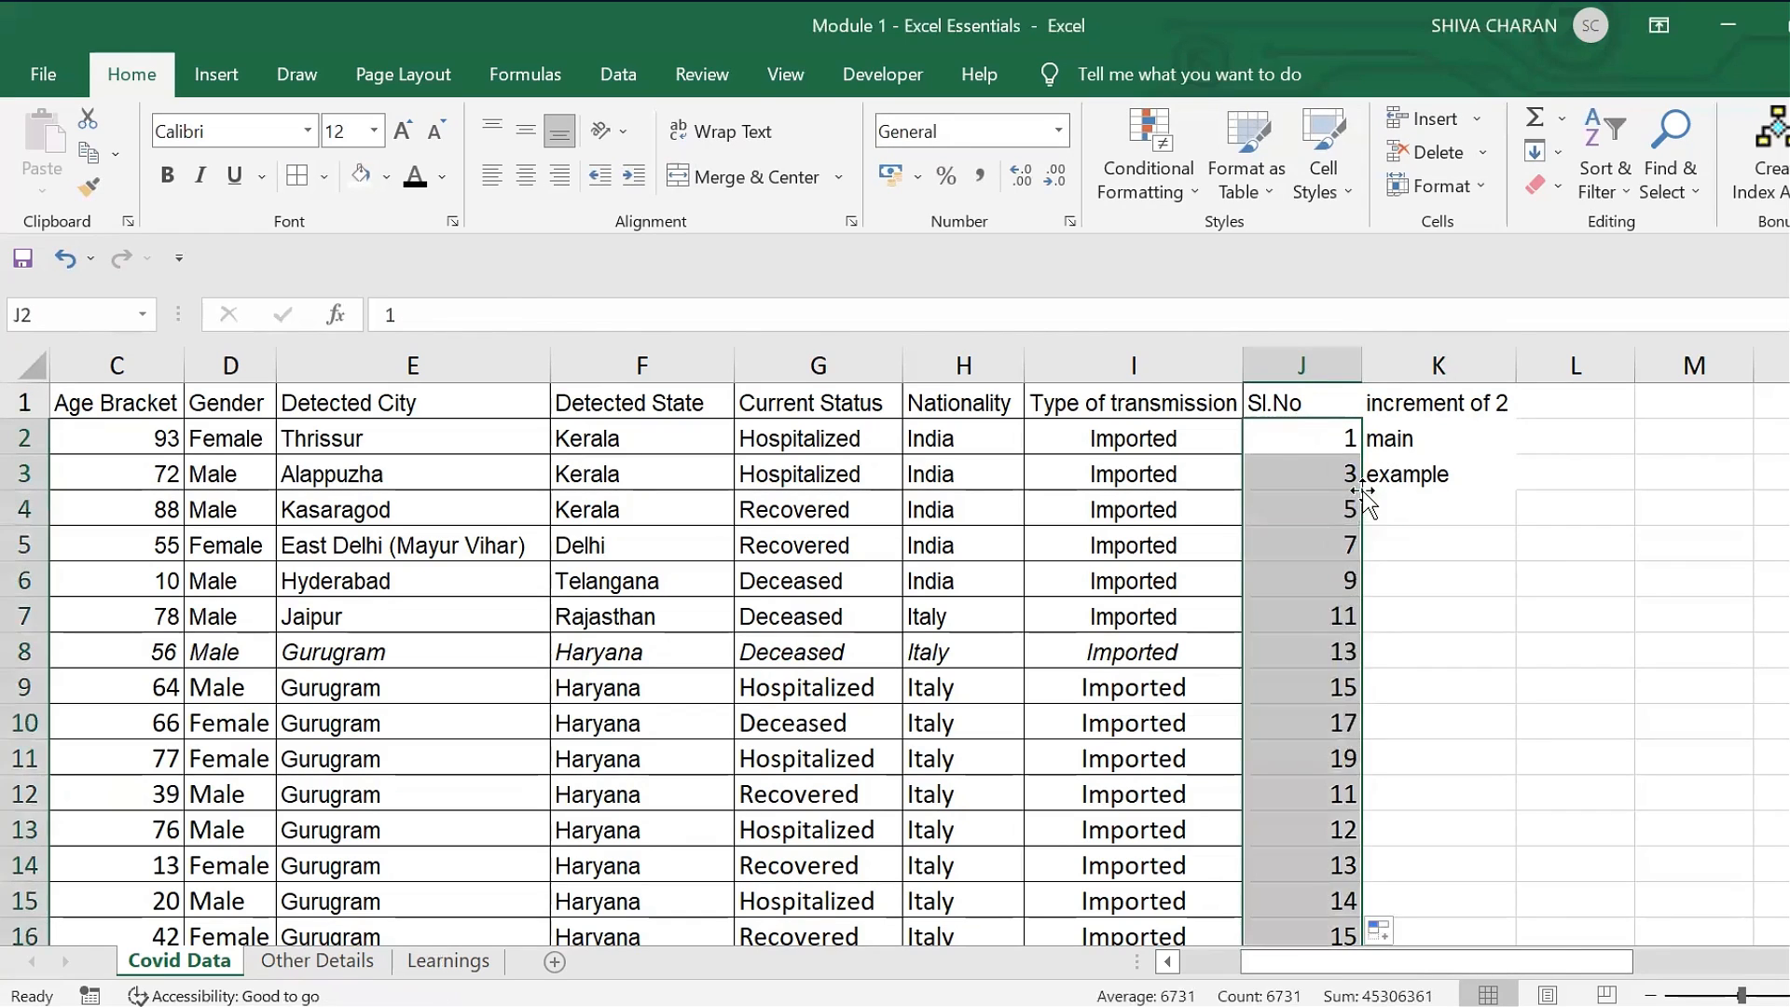
# - Check where the increment-of-2 series ends in column J and go through its first values below the Sl.No header
pyautogui.click(1288, 436)
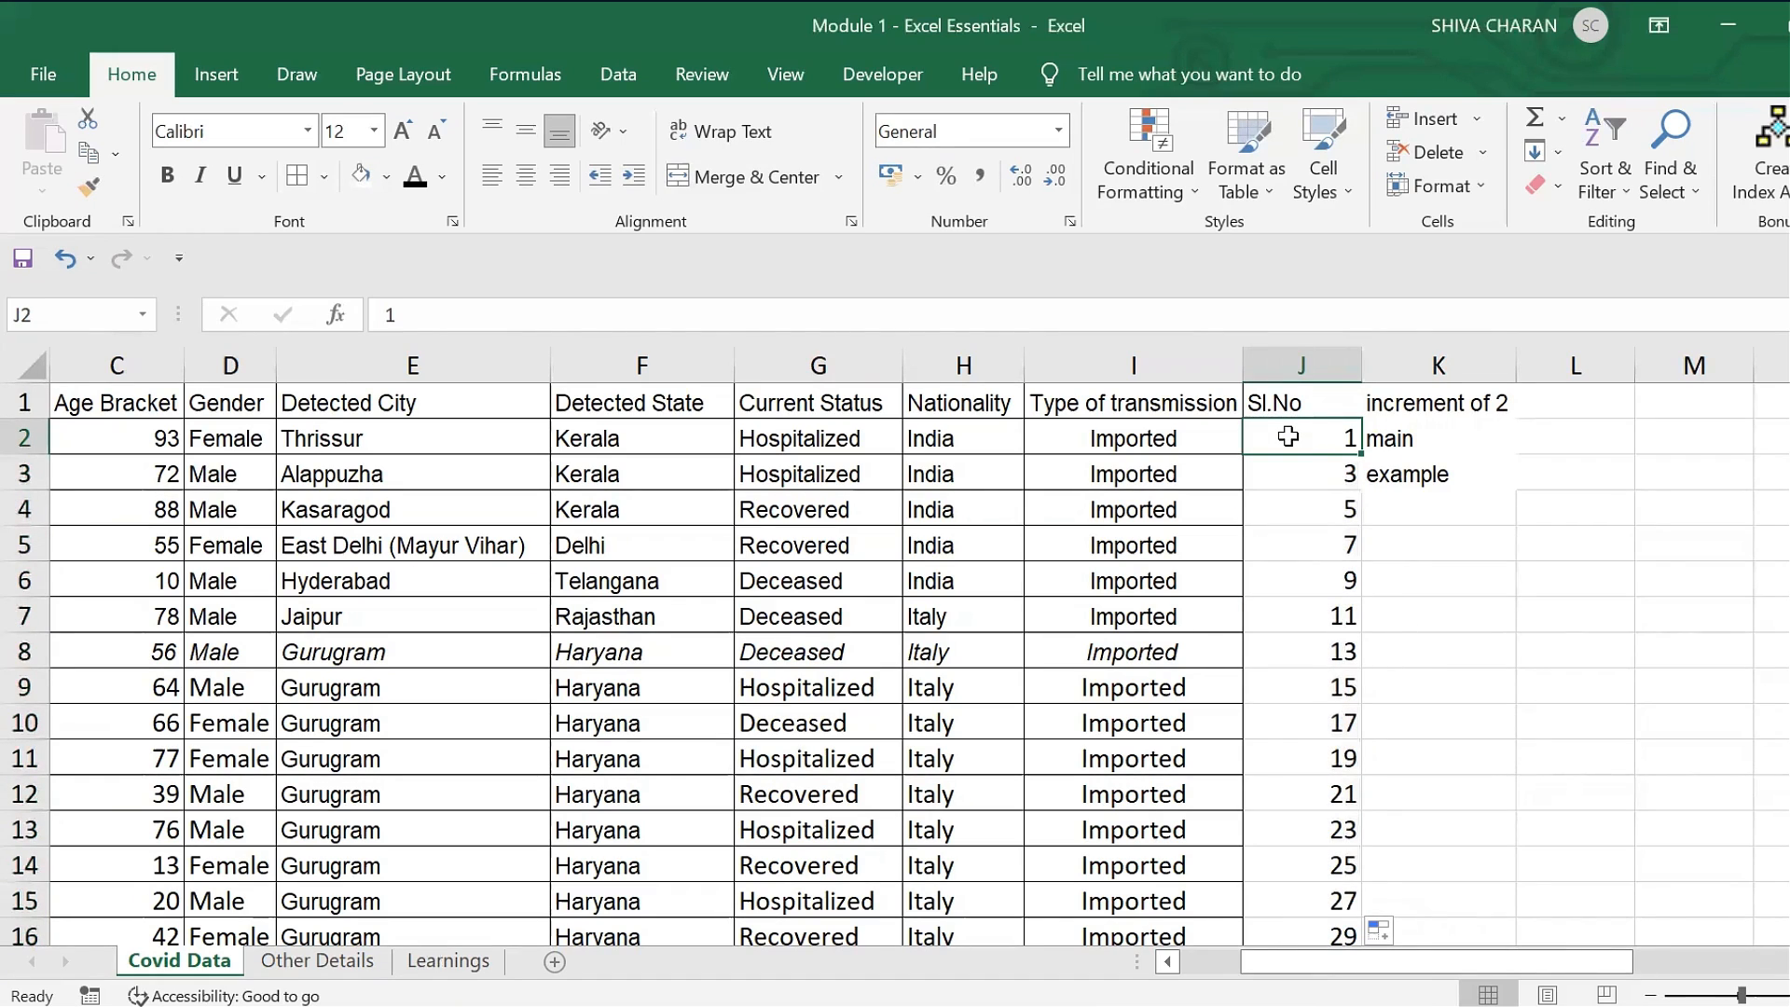
pyautogui.hotkey('ctrl', 'shift', 'Down')
pyautogui.click(1340, 888)
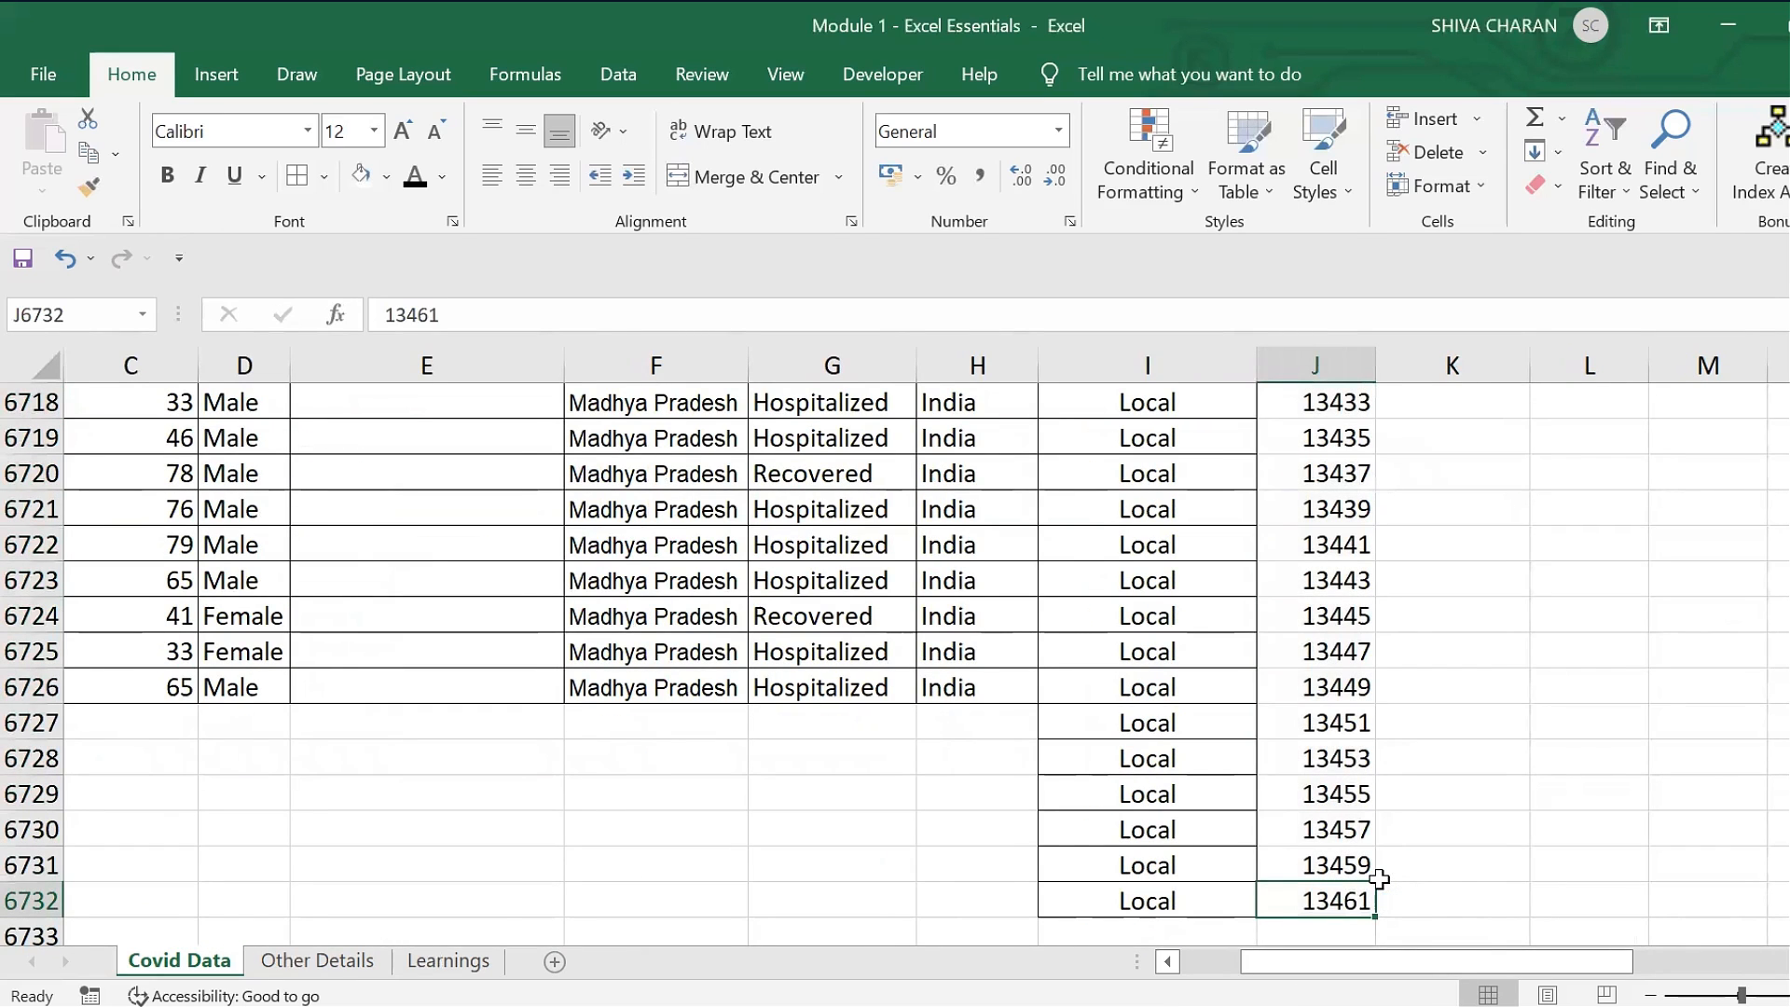
pyautogui.hotkey('ctrl', 'shift', 'Up')
pyautogui.click(1294, 434)
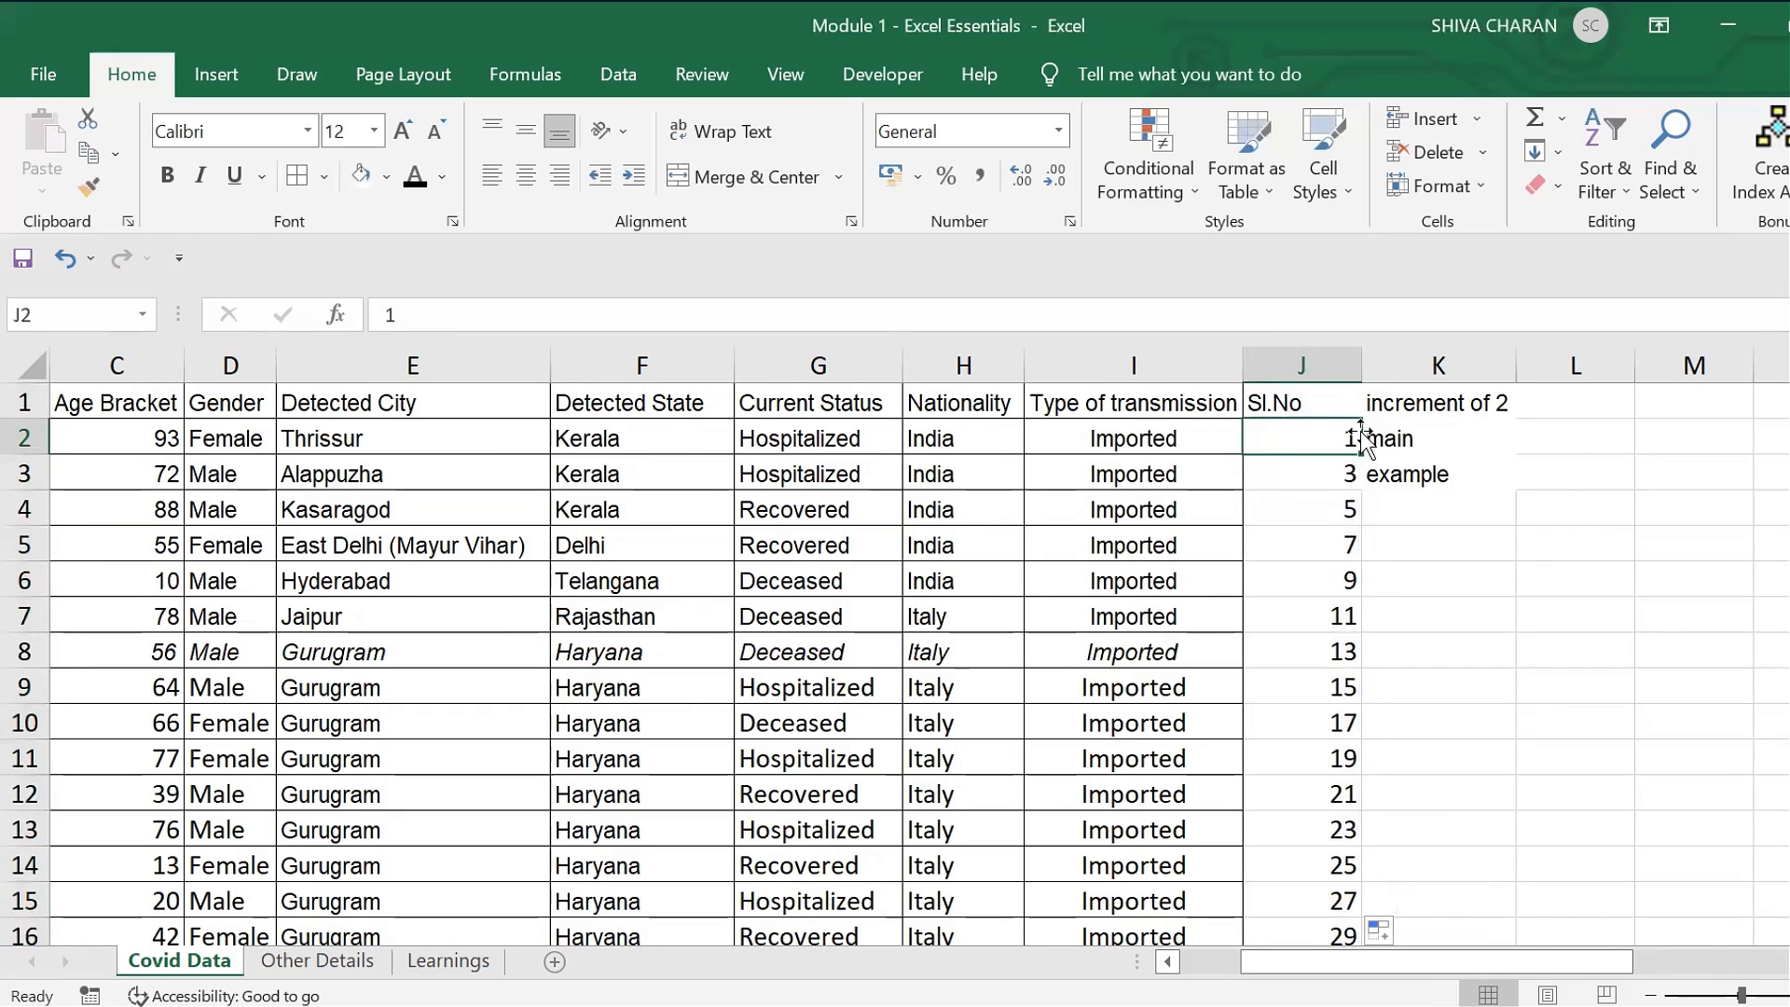
pyautogui.click(1319, 473)
pyautogui.press('Up')
pyautogui.press('Down')
pyautogui.press('Down')
pyautogui.press('Down')
pyautogui.press('Down')
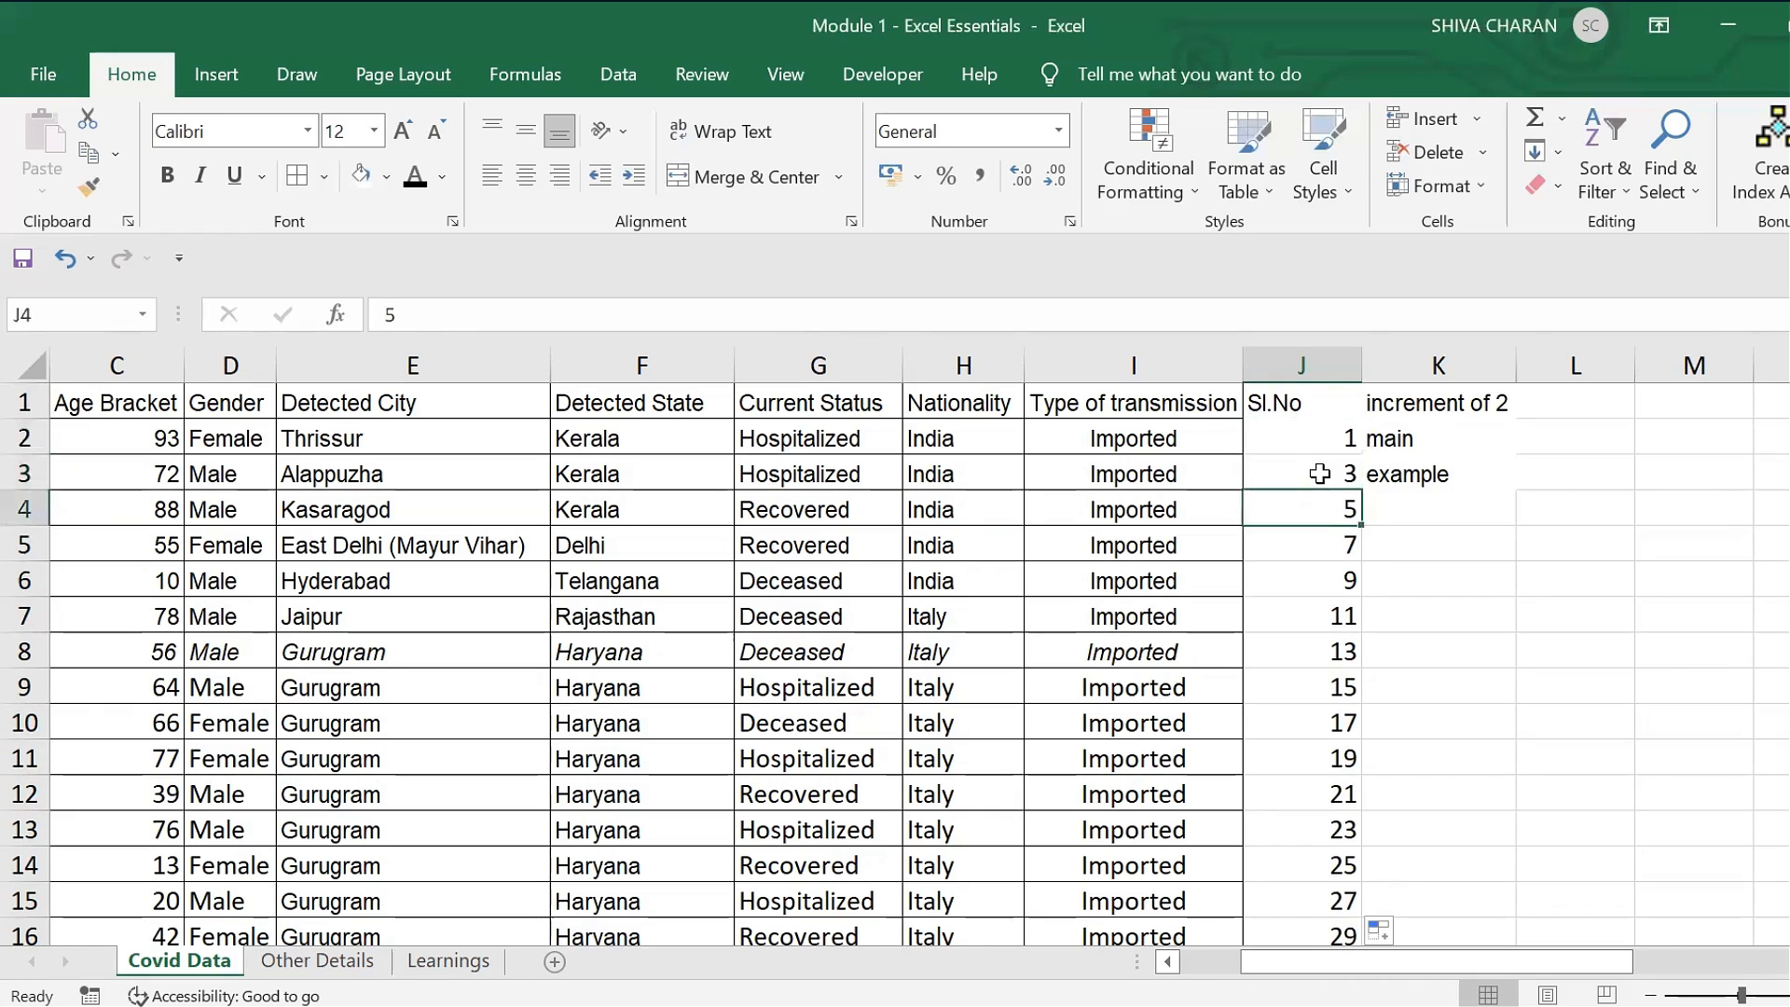
pyautogui.press('Up')
pyautogui.press('Up')
pyautogui.press('Up')
pyautogui.press('Up')
pyautogui.press('Down')
pyautogui.press('Down')
pyautogui.press('Down')
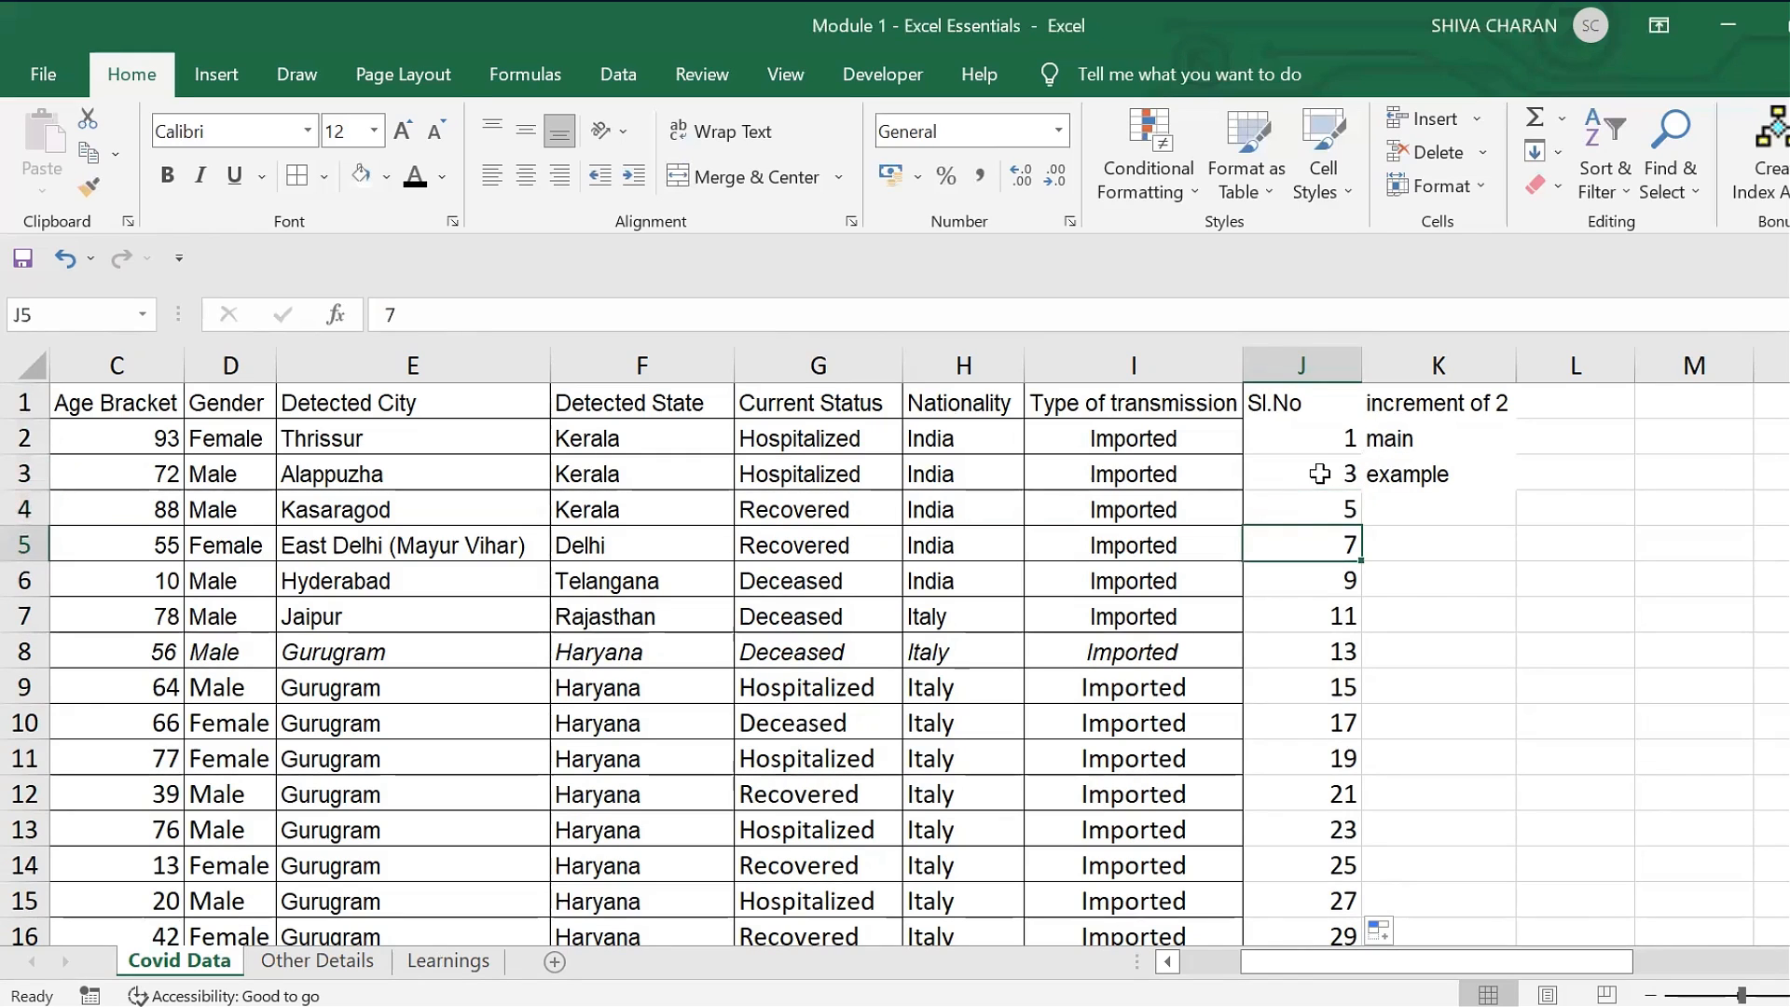
# - Set J3 to 2 and autofill the Sl.No column from J2:J3 in increments of 1
pyautogui.click(1494, 402)
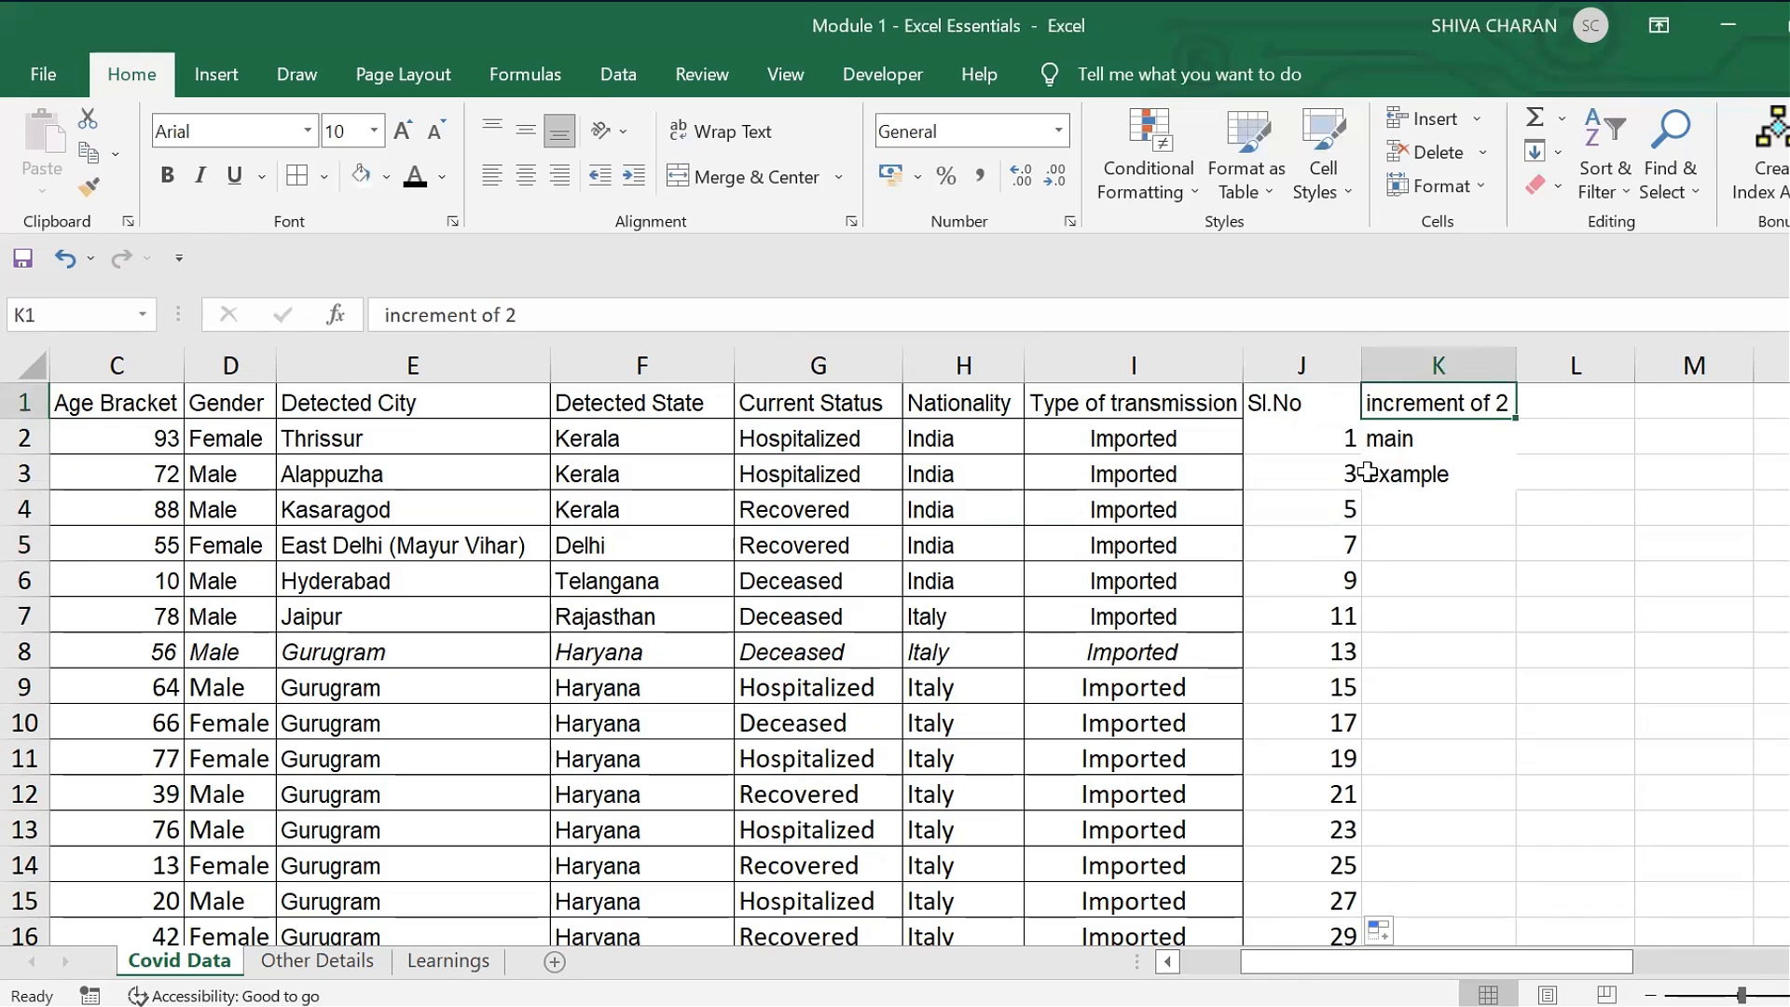
pyautogui.click(1339, 473)
pyautogui.click(1472, 402)
pyautogui.click(1331, 471)
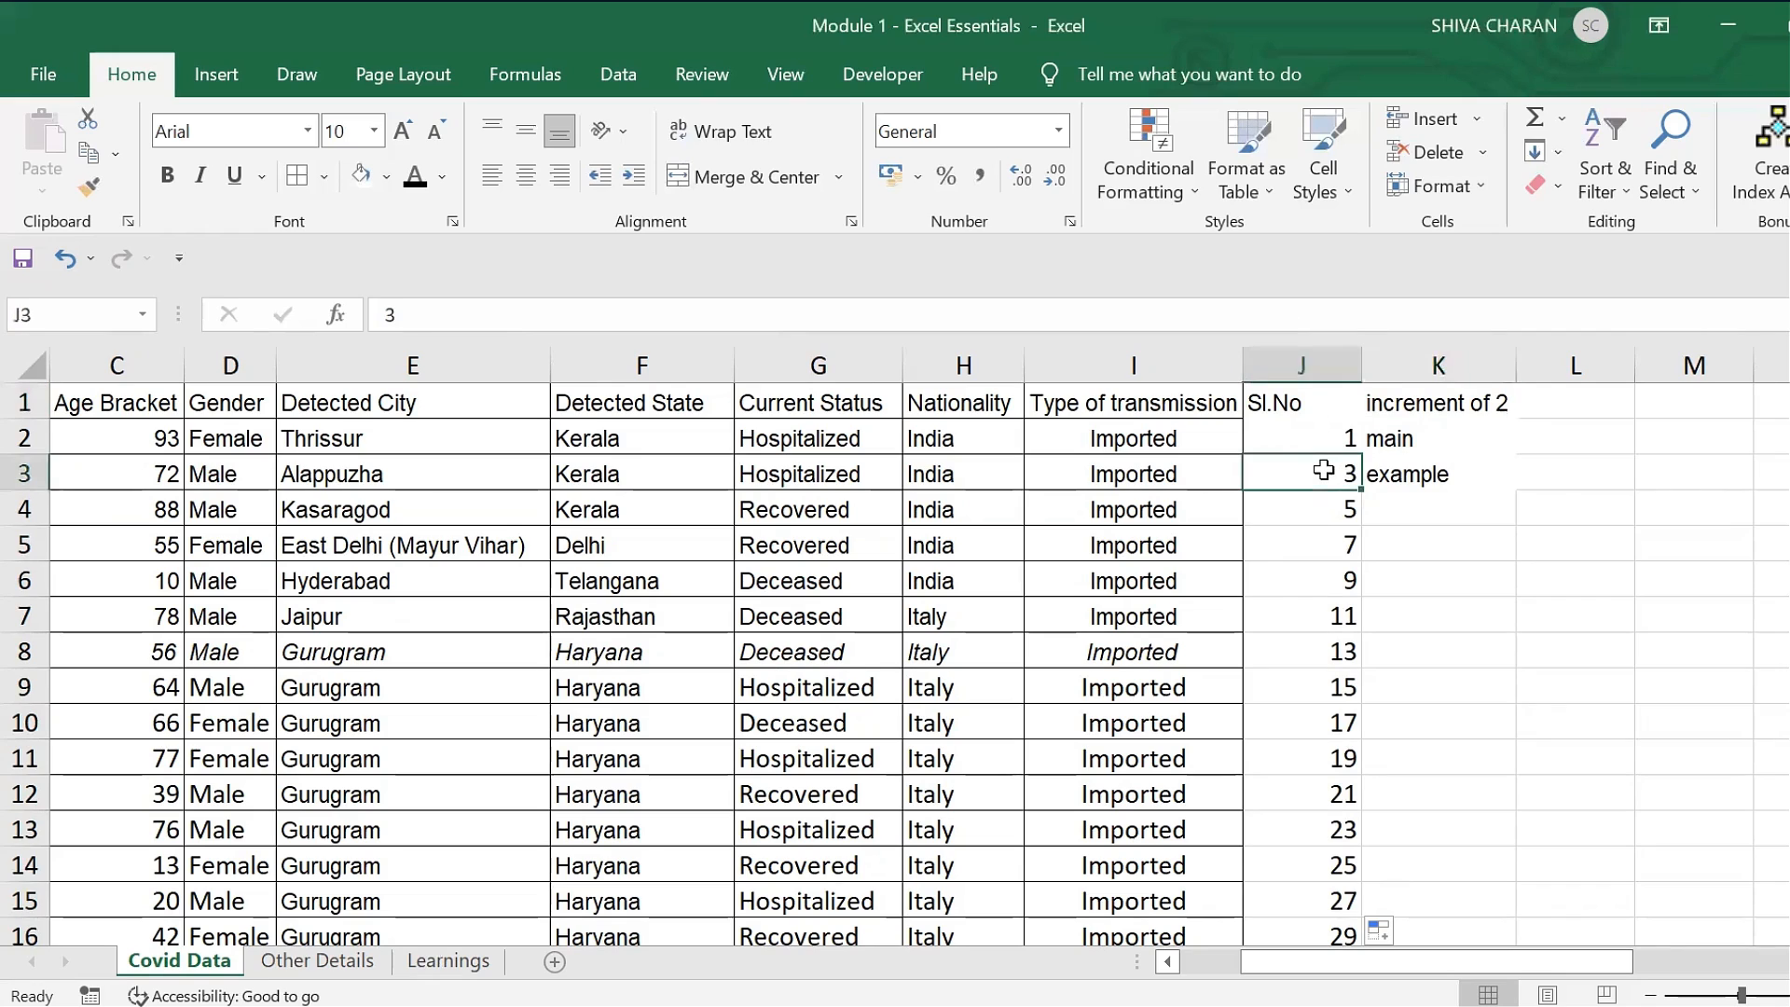
pyautogui.write('2')
pyautogui.press('Return')
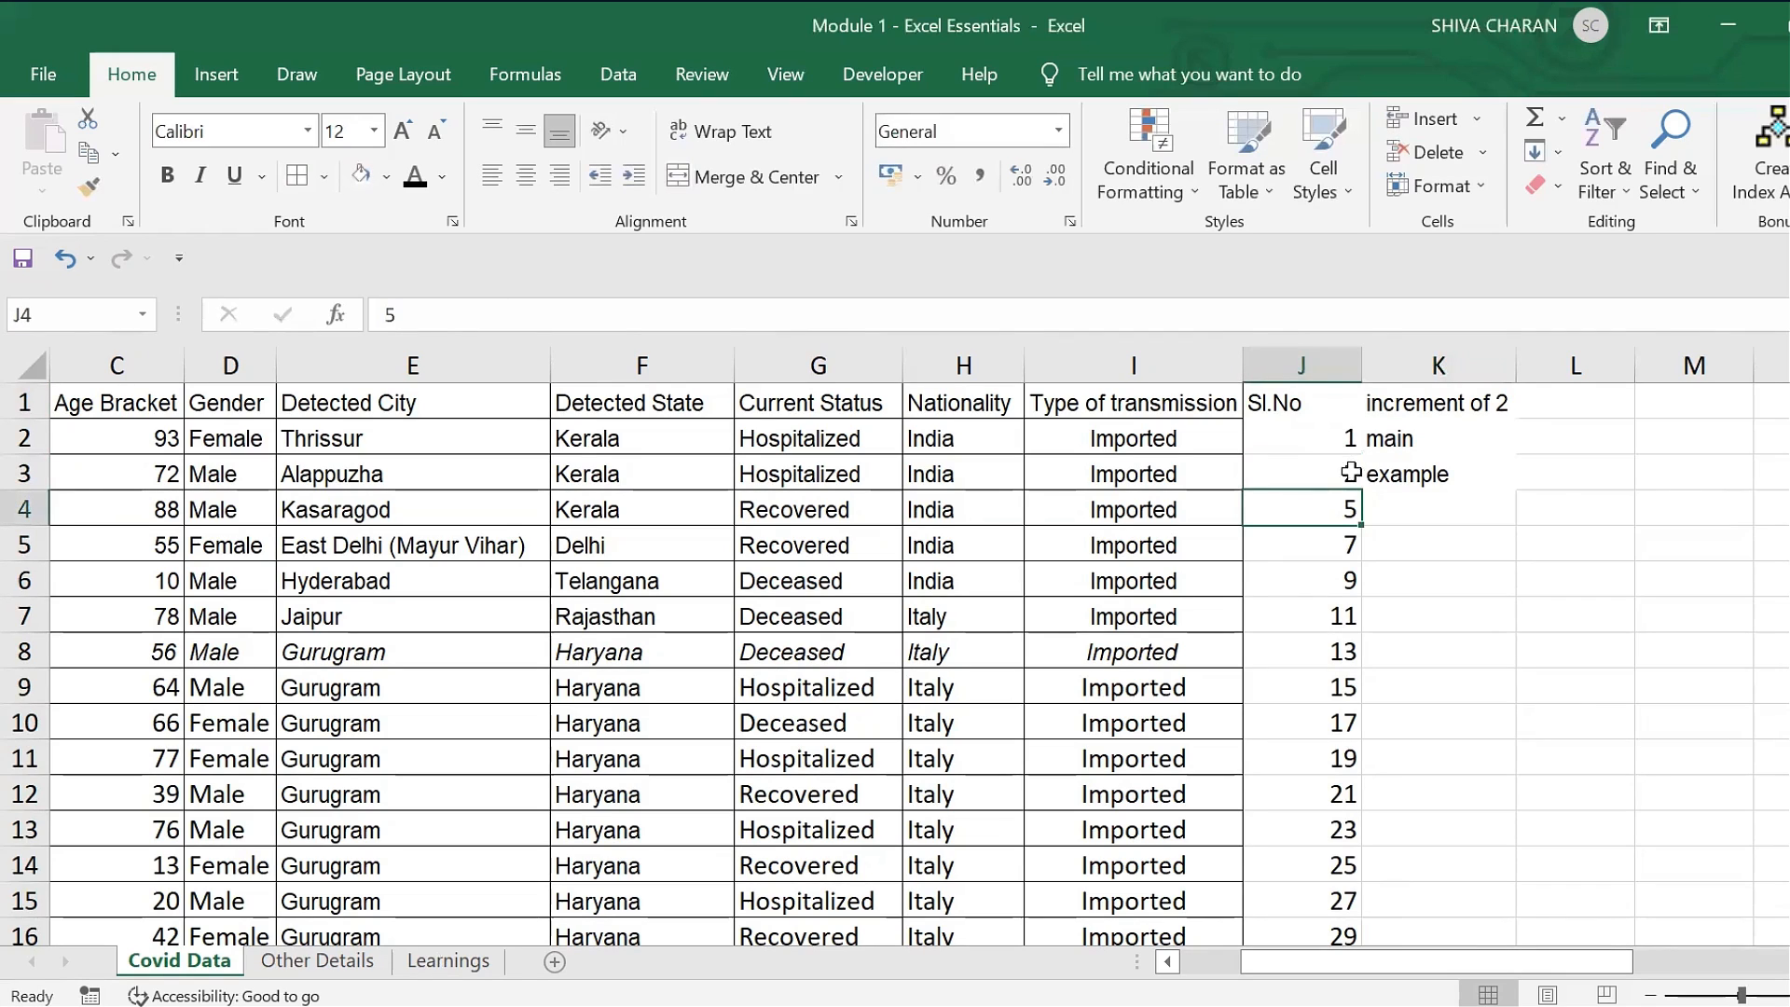
pyautogui.moveTo(1324, 441); pyautogui.dragTo(1344, 476)
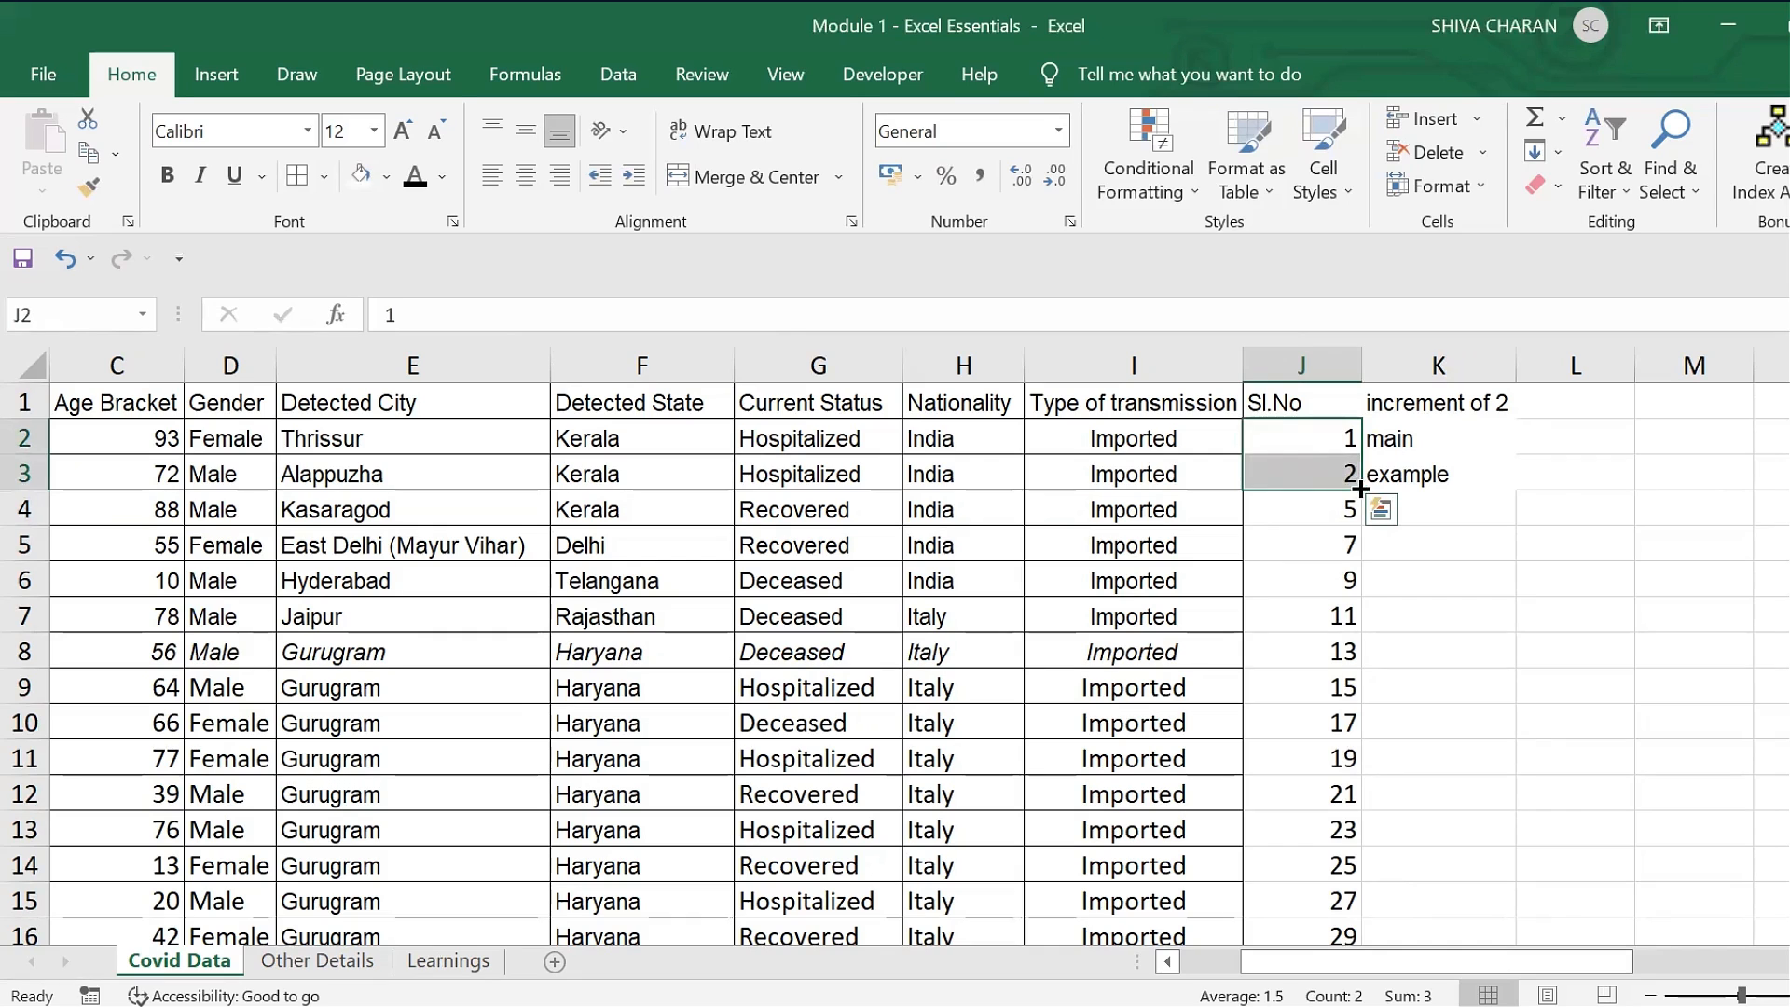
pyautogui.doubleClick(1361, 490)
pyautogui.click(1318, 437)
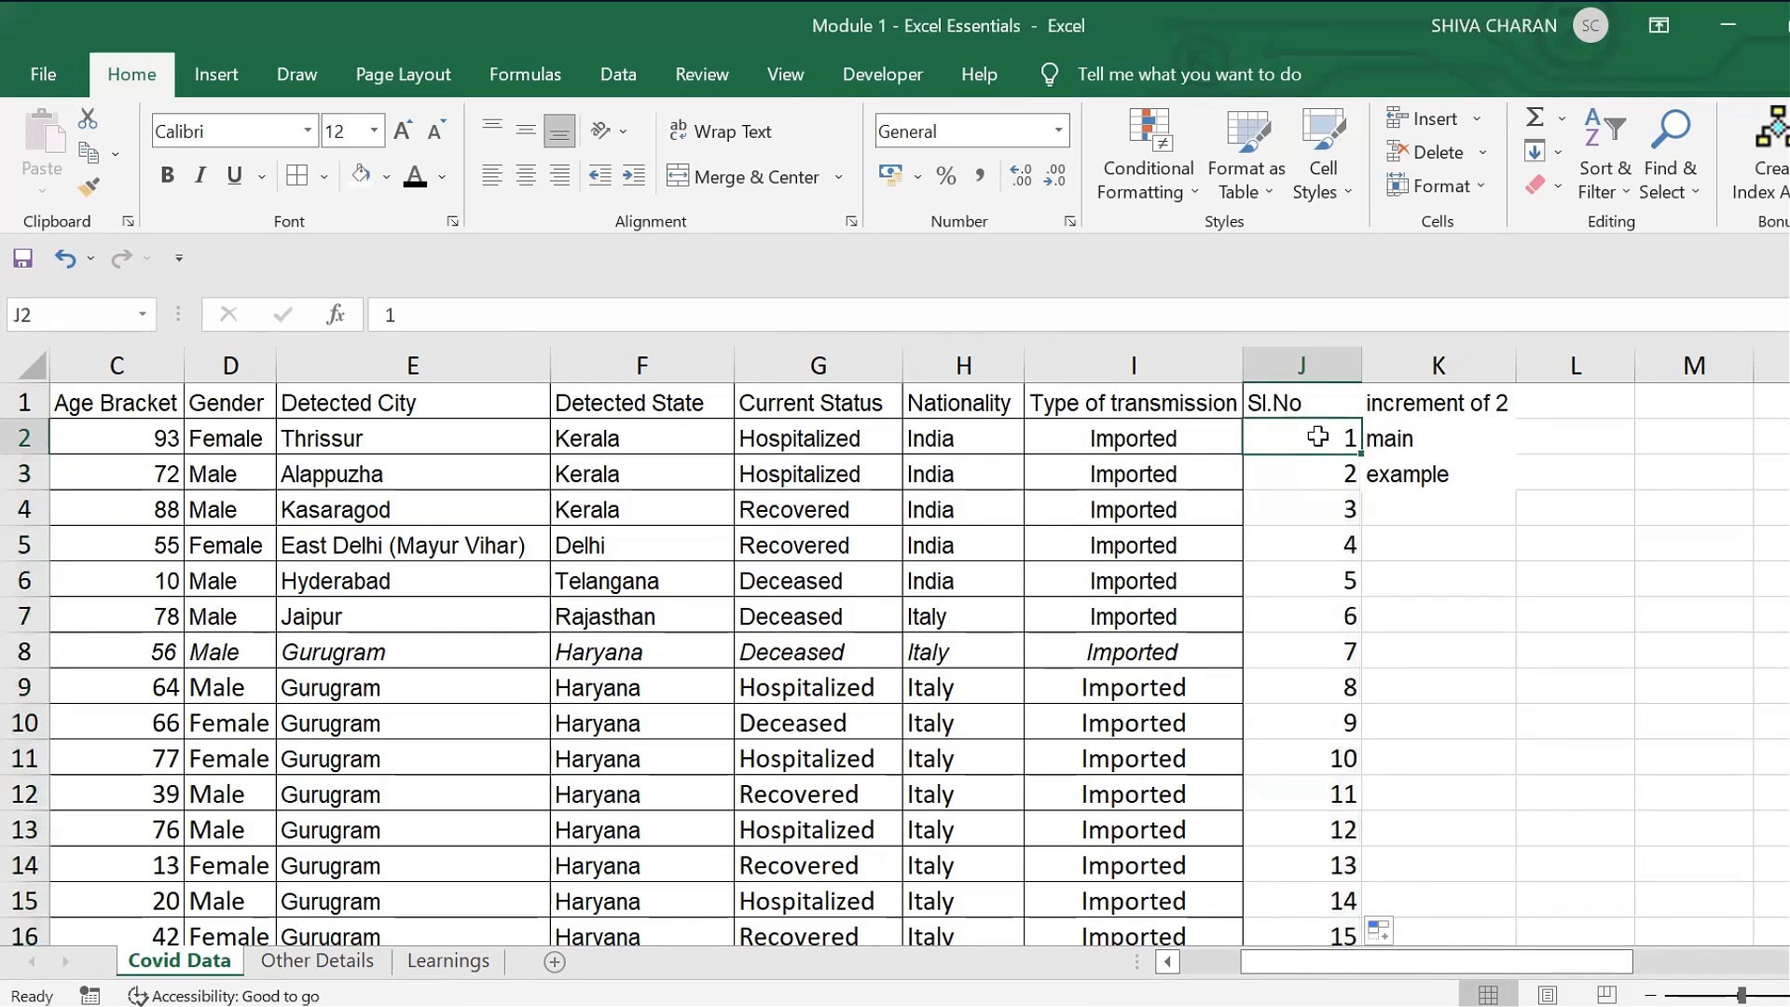
# - Enter 3 in M3 and 2 in M4 as the two starting values of a descending series
pyautogui.hscroll(-1, 1317, 438)
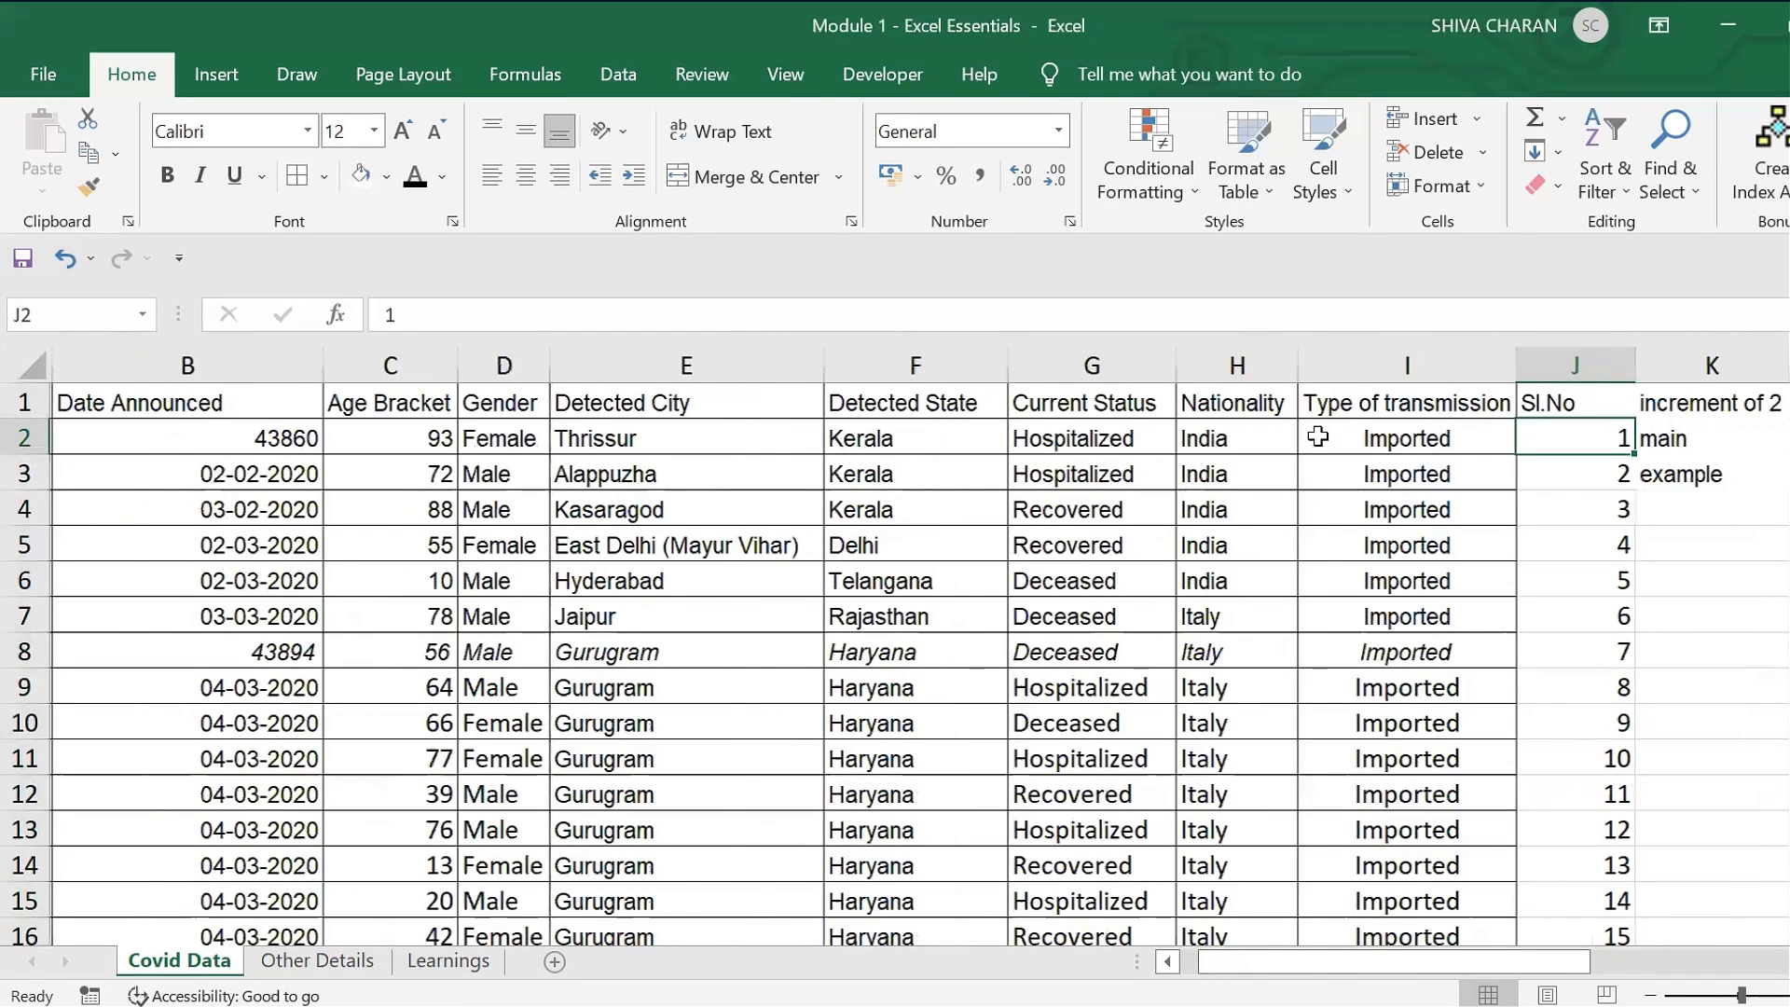
pyautogui.hscroll(-1, 1317, 438)
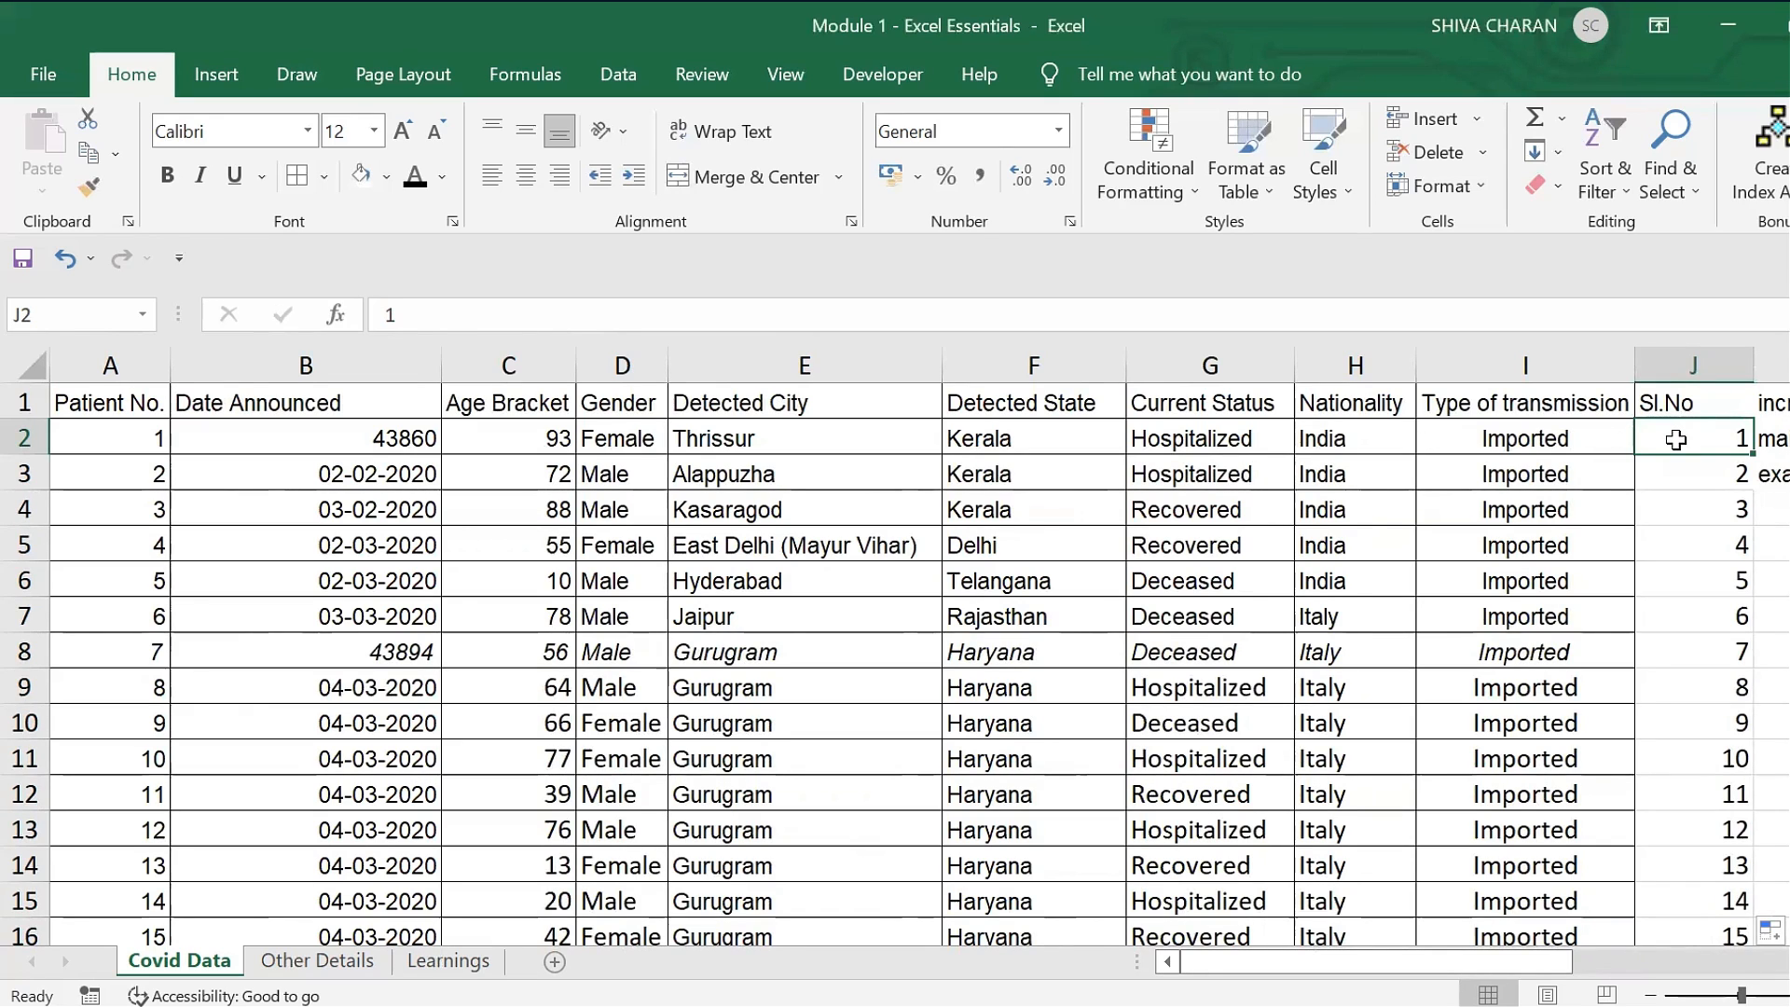
pyautogui.hscroll(3, 1676, 439)
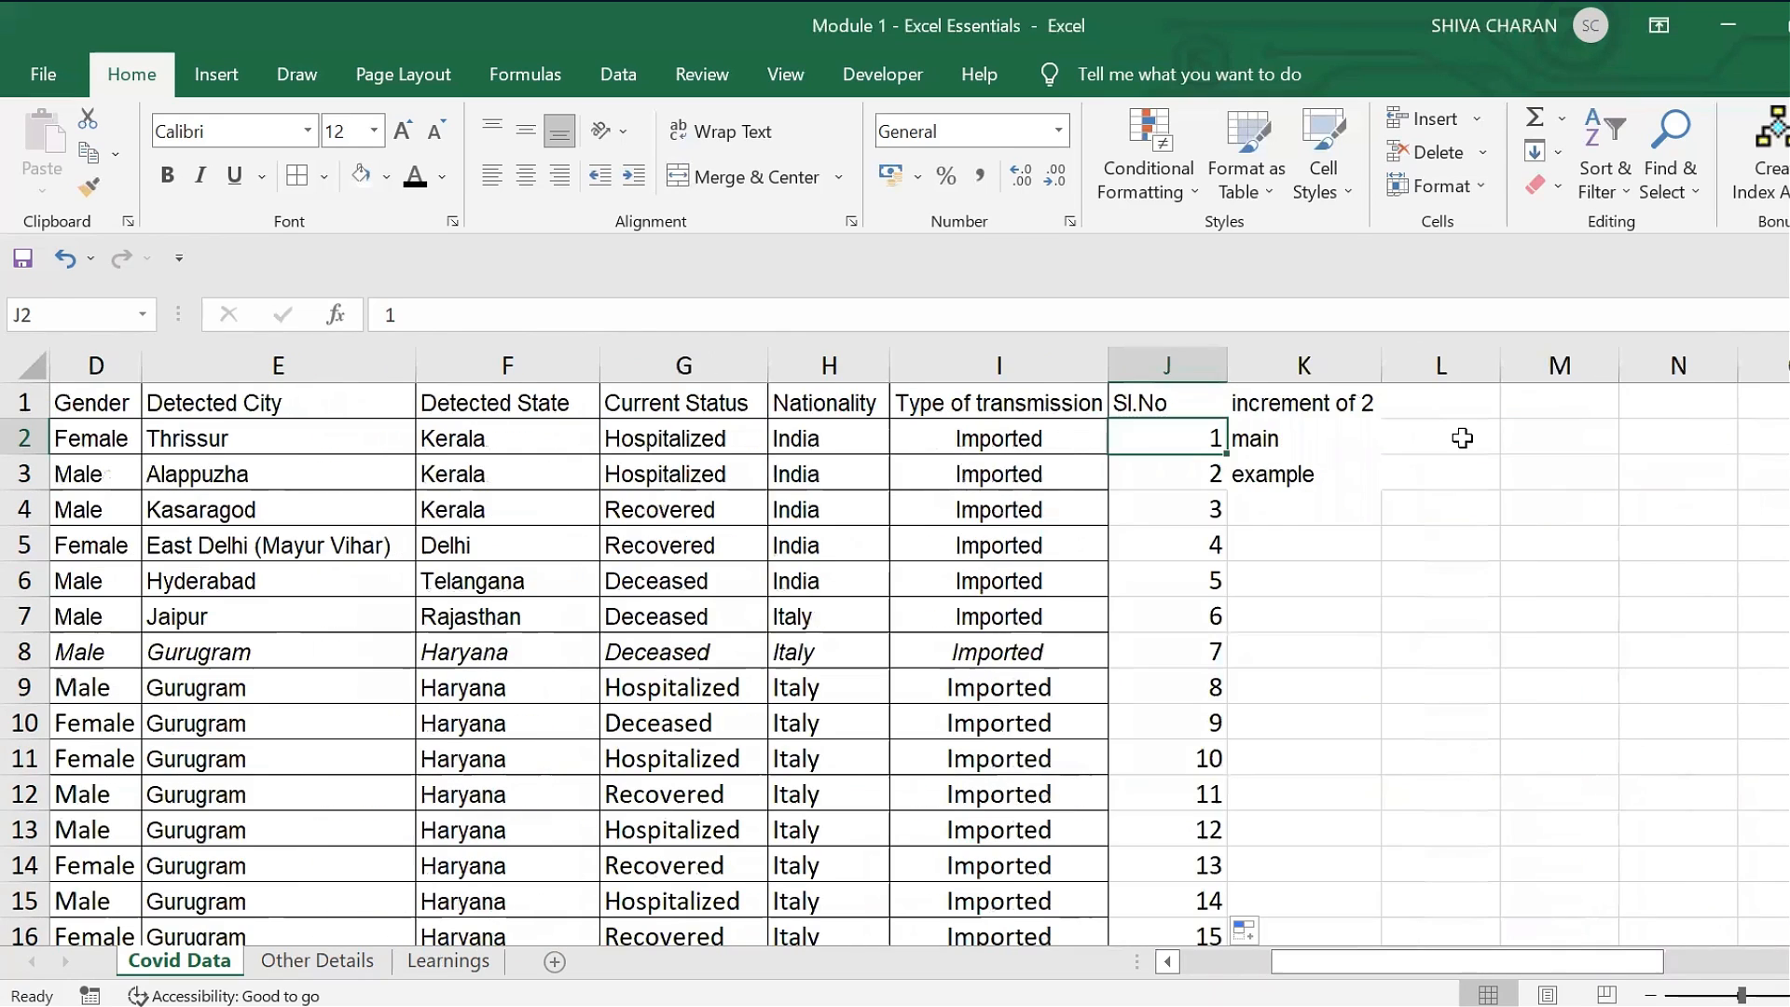
pyautogui.click(1569, 502)
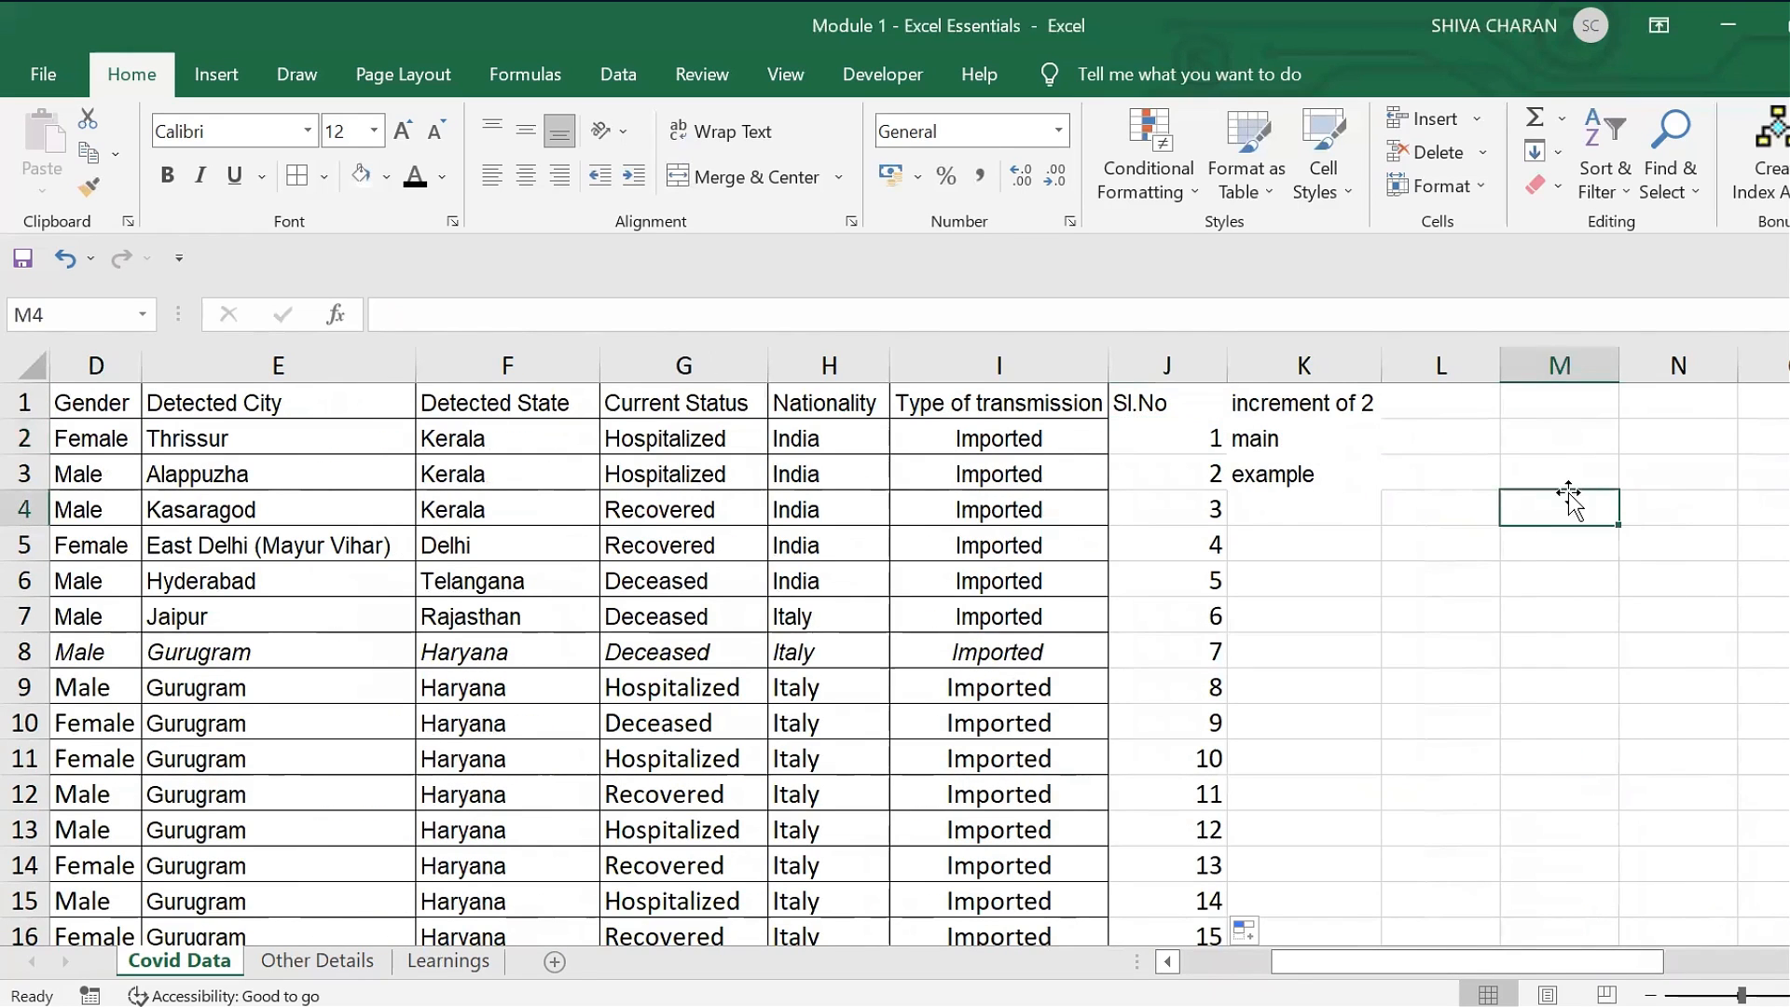
pyautogui.click(1514, 469)
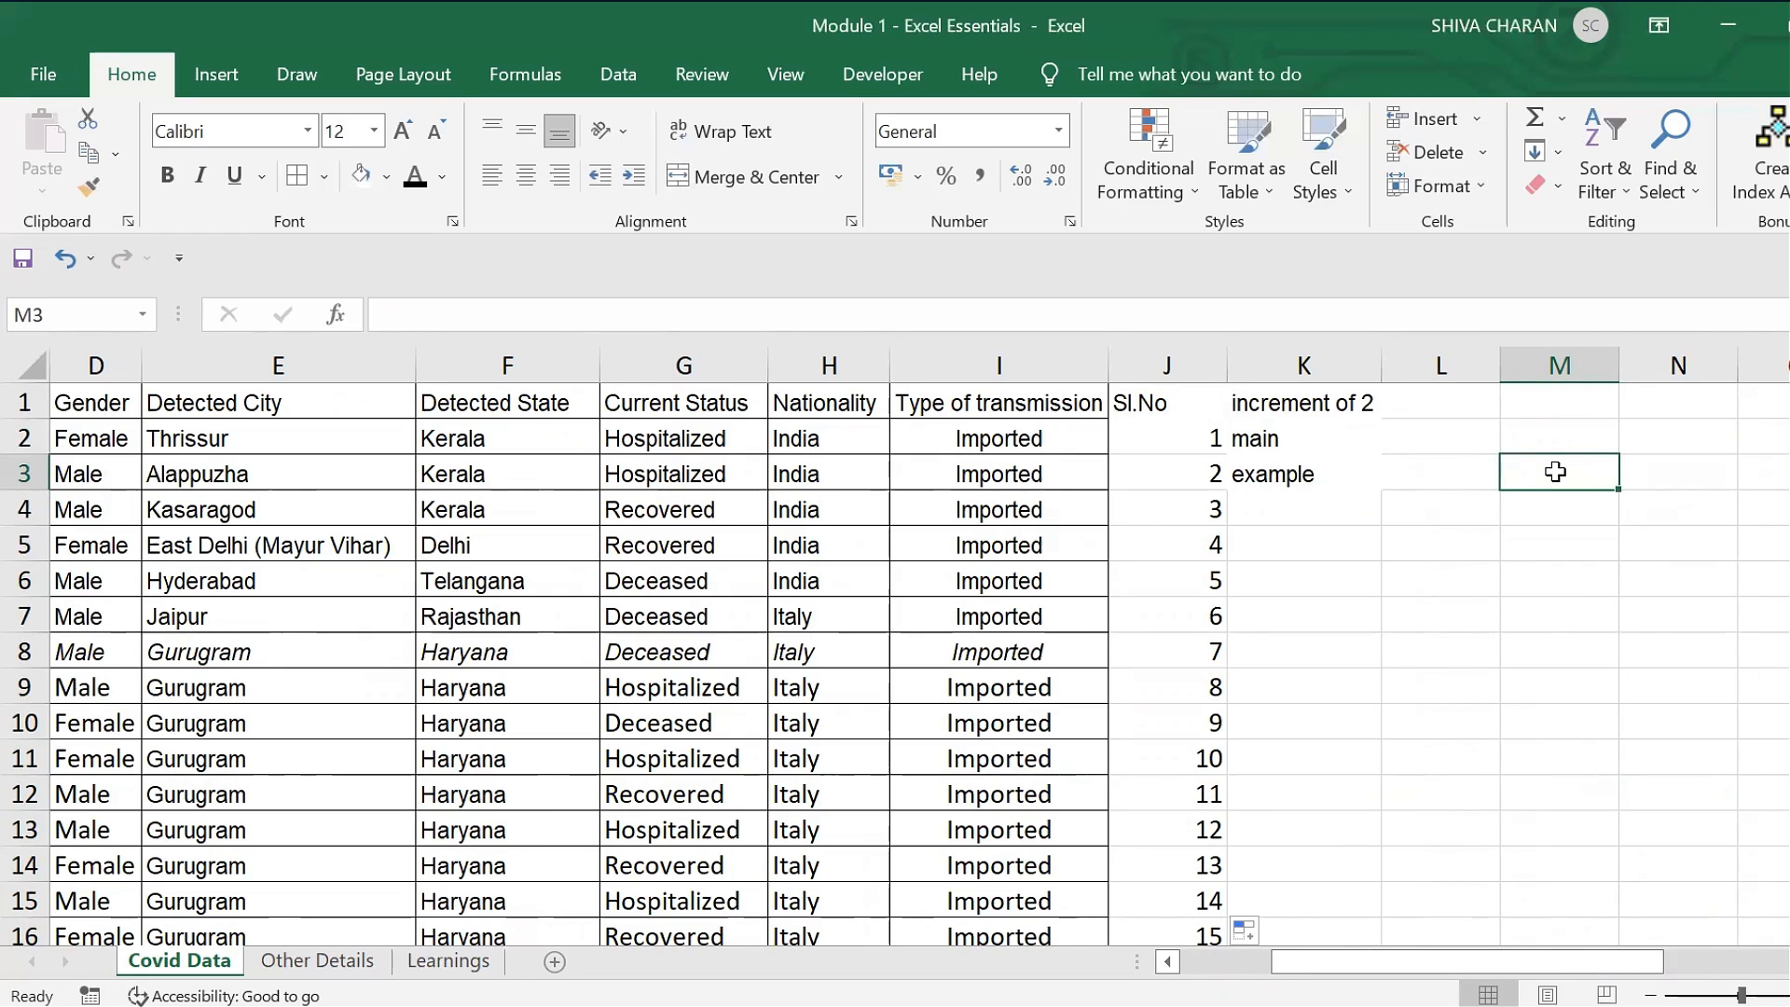
pyautogui.write('3')
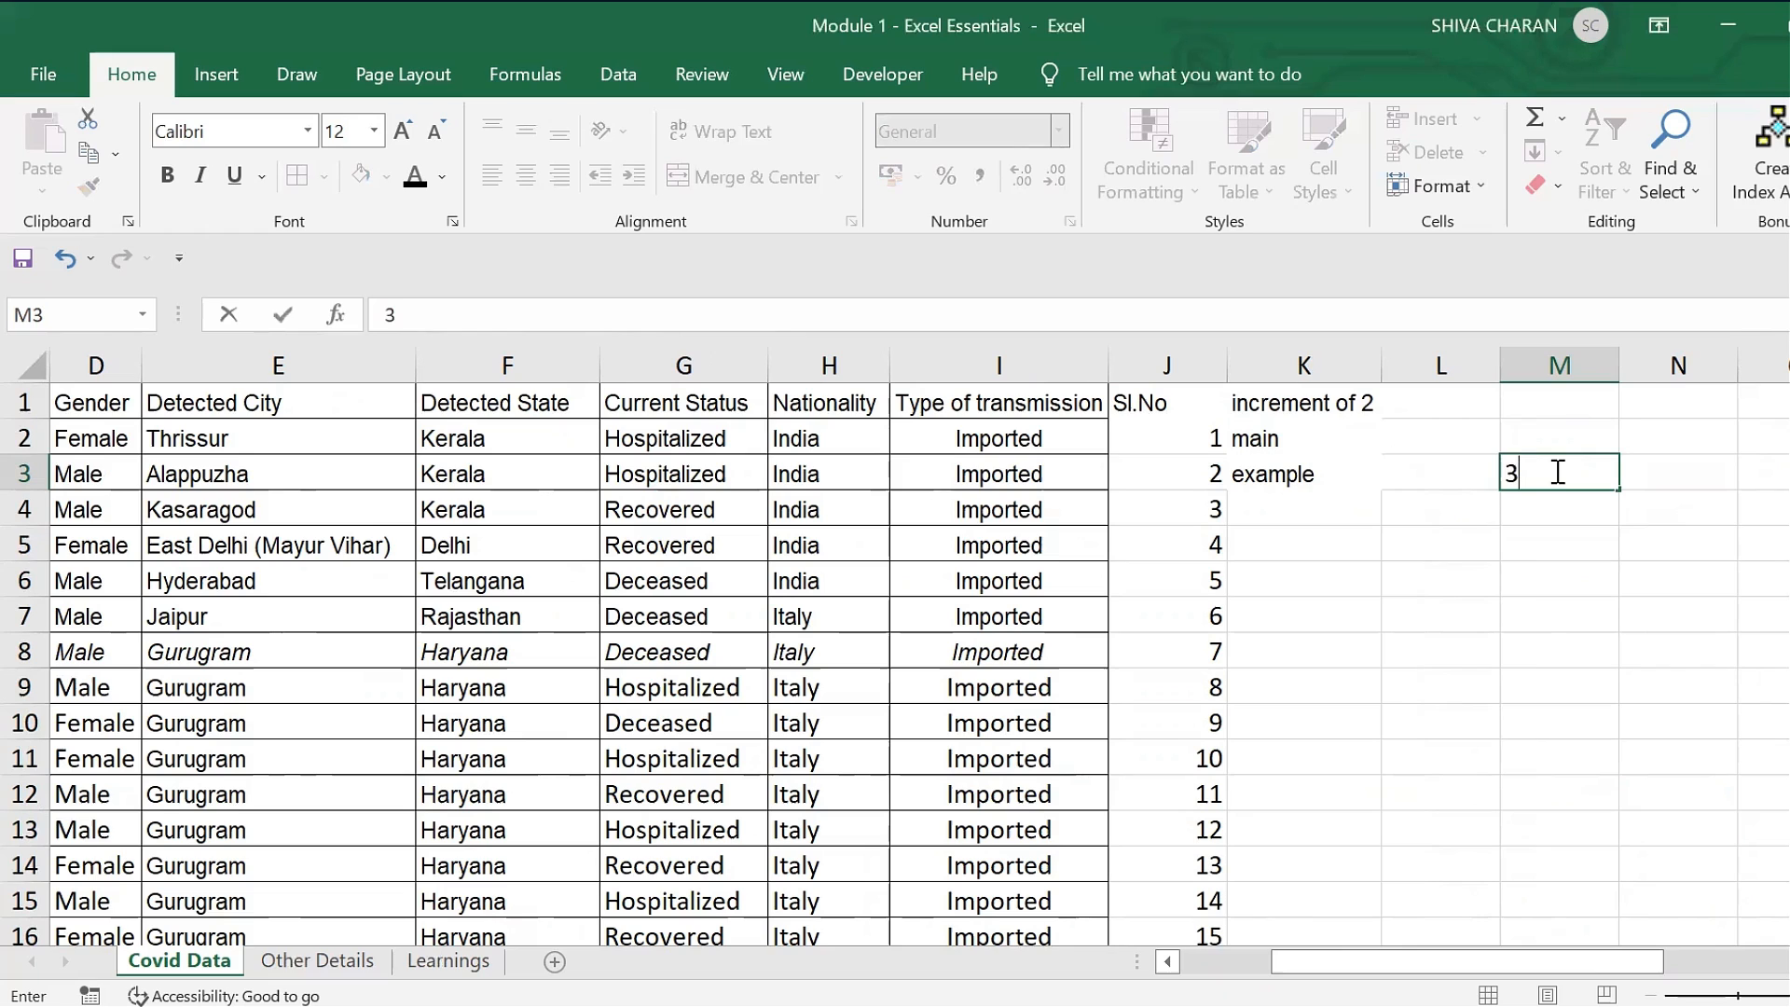
pyautogui.press('Return')
pyautogui.write('2')
pyautogui.press('Return')
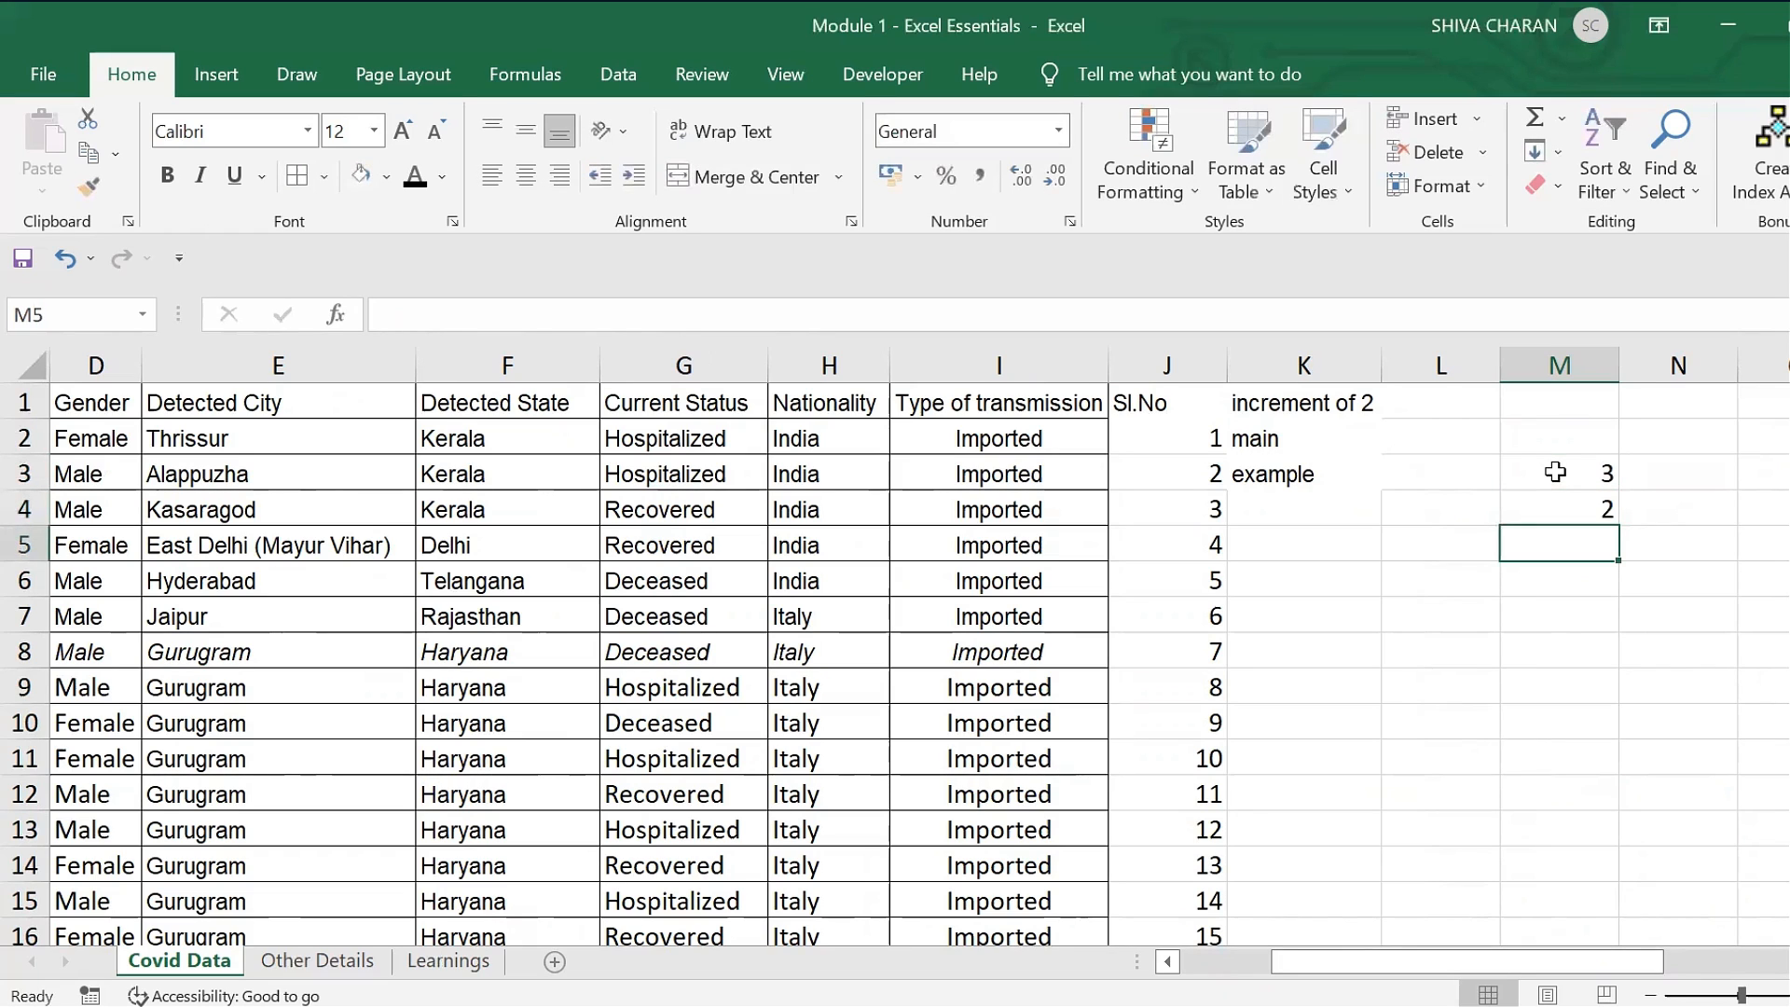
# - Autofill the descending series from M3:M4 down to M14
pyautogui.click(1548, 477)
pyautogui.moveTo(1548, 478); pyautogui.dragTo(1547, 502)
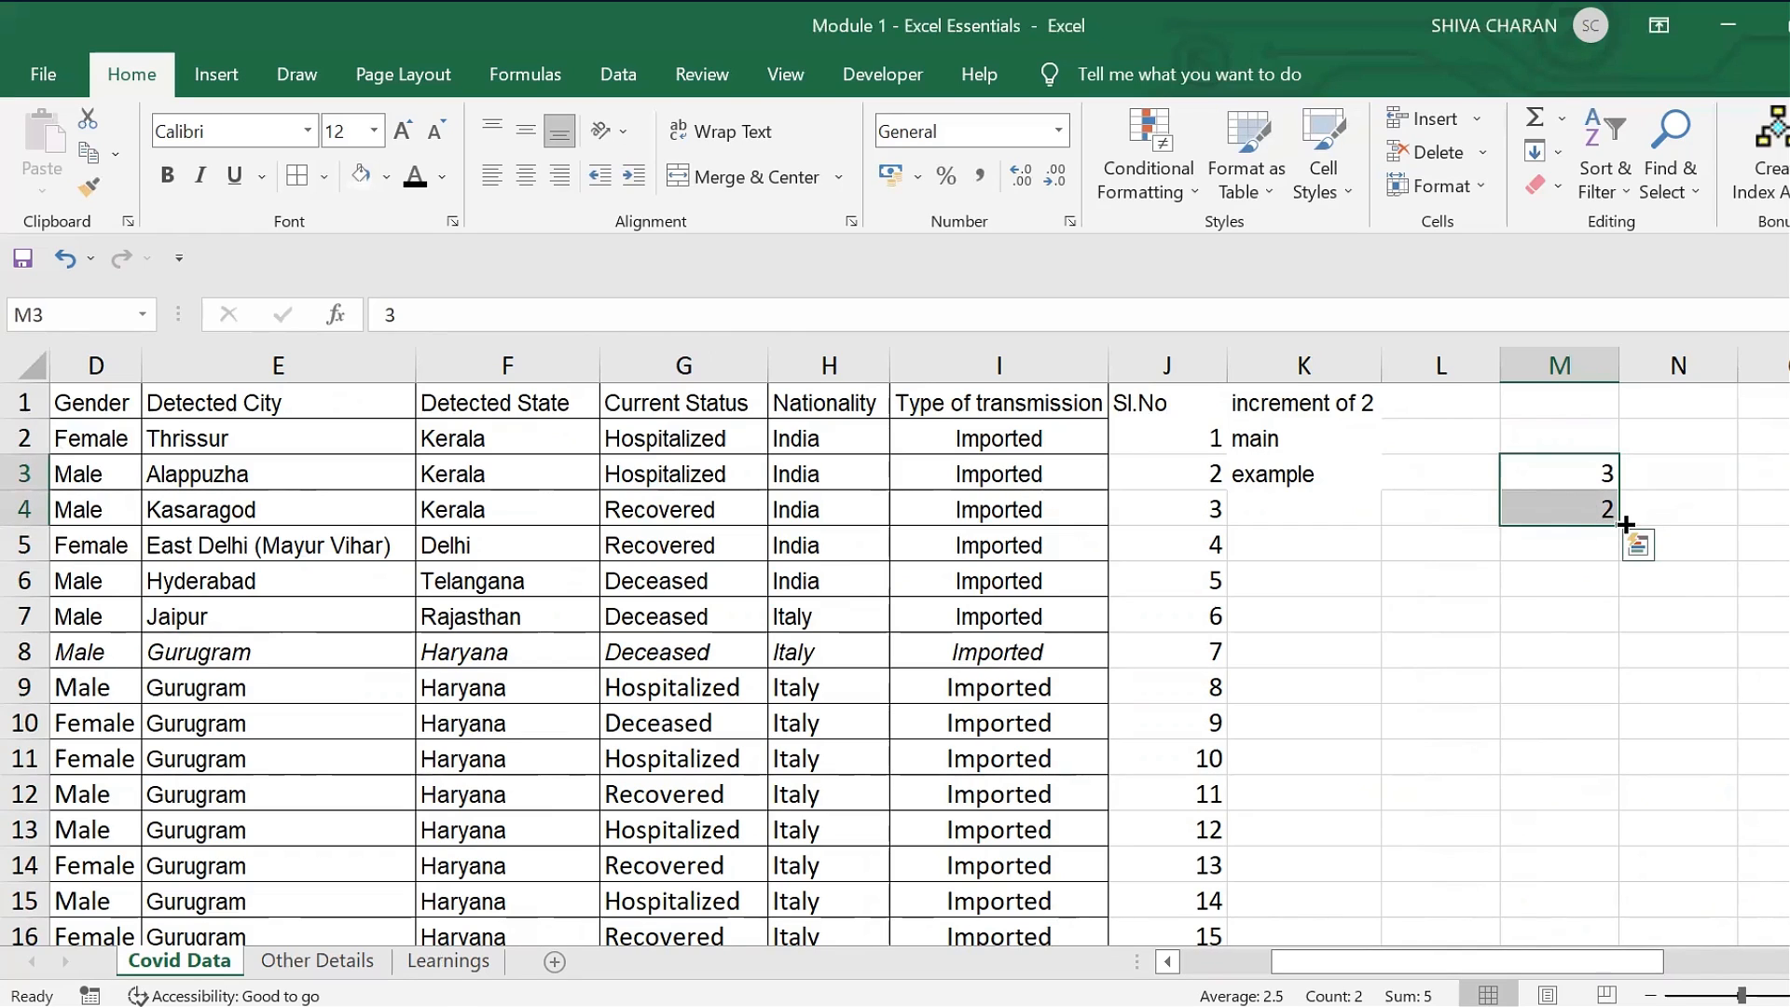
pyautogui.moveTo(1620, 526); pyautogui.dragTo(1626, 872)
pyautogui.click(1583, 473)
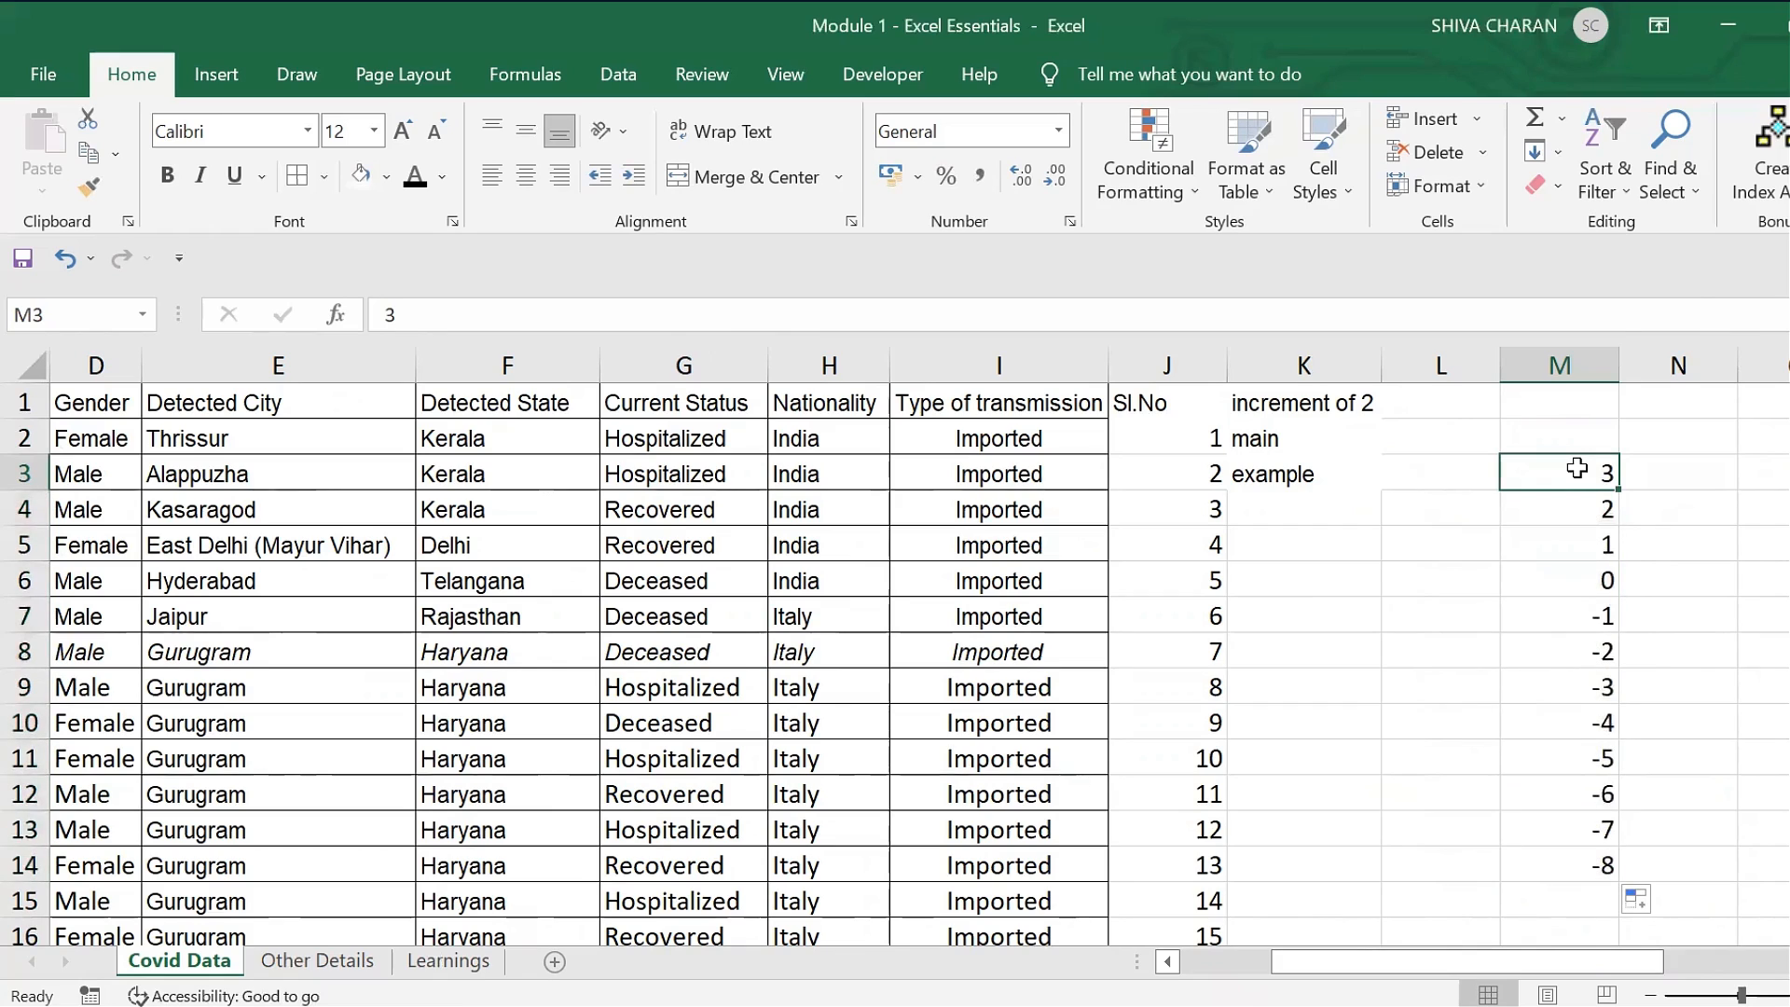
# - Go through the values of the descending series in column M, starting from M3
pyautogui.moveTo(1557, 473); pyautogui.dragTo(1556, 743)
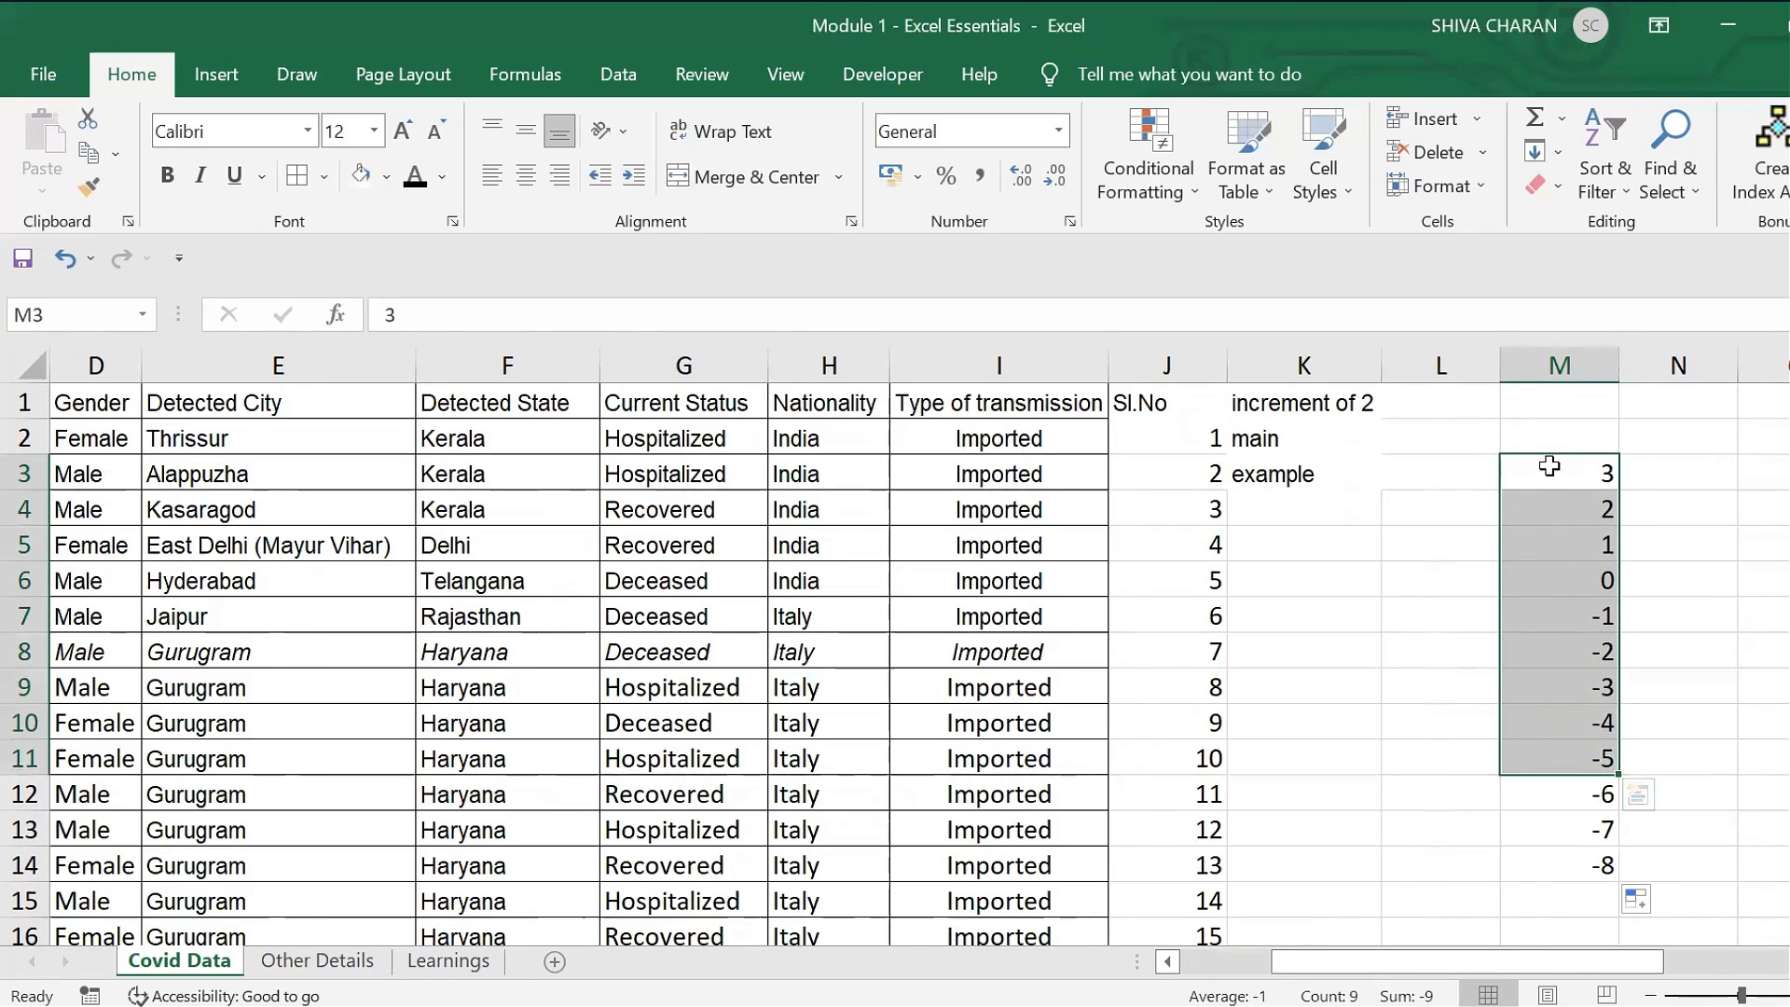
pyautogui.click(1550, 468)
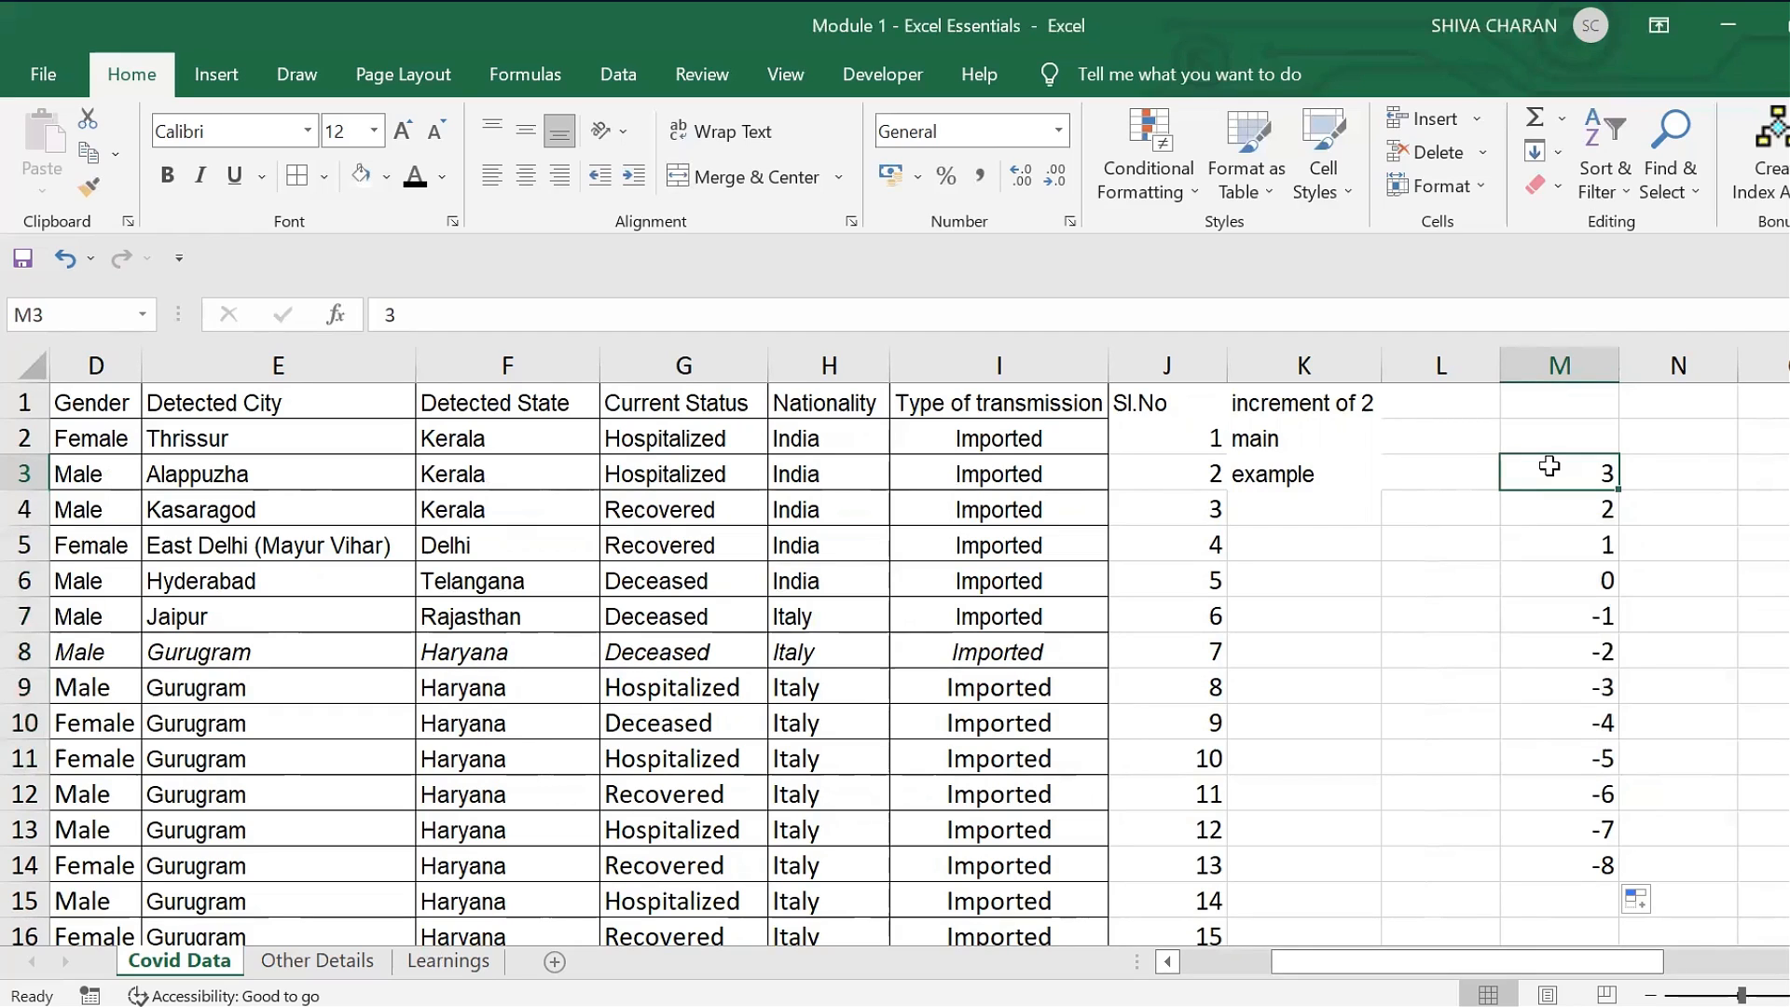
pyautogui.press('Down')
pyautogui.press('Up')
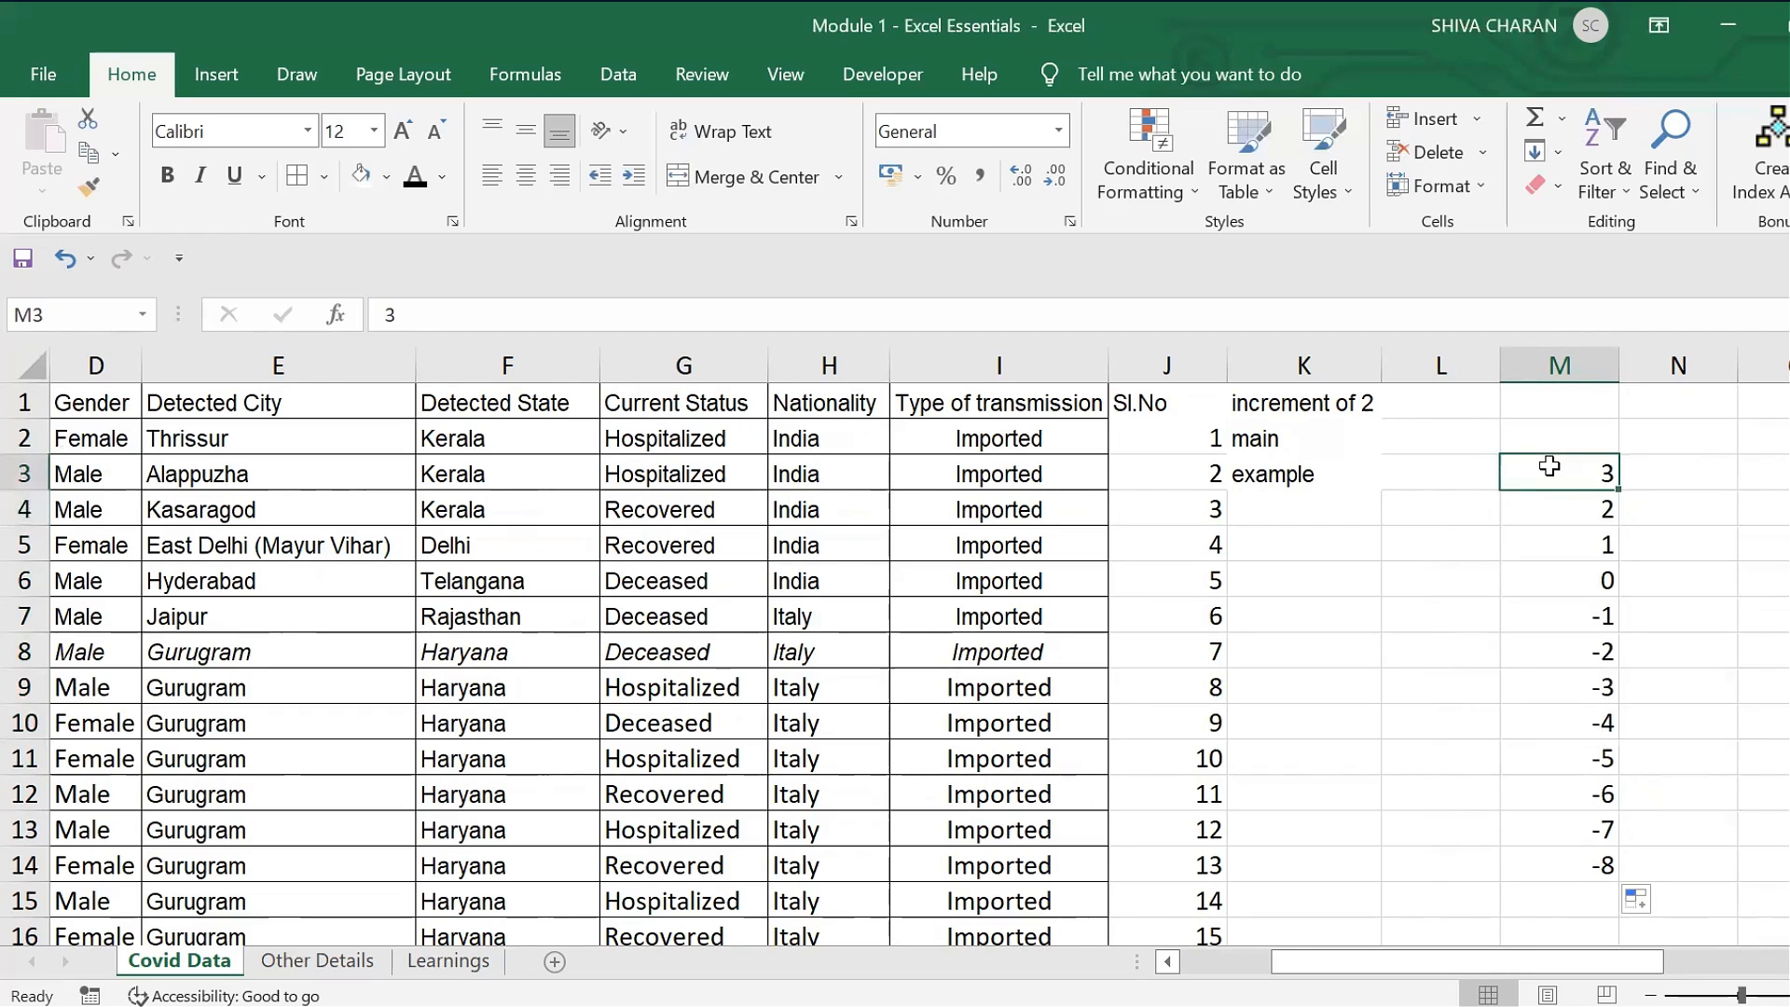
pyautogui.hotkey('shift', 'Down')
pyautogui.hotkey('shift', 'Down')
pyautogui.hotkey('shift', 'Down')
pyautogui.hotkey('shift', 'Down')
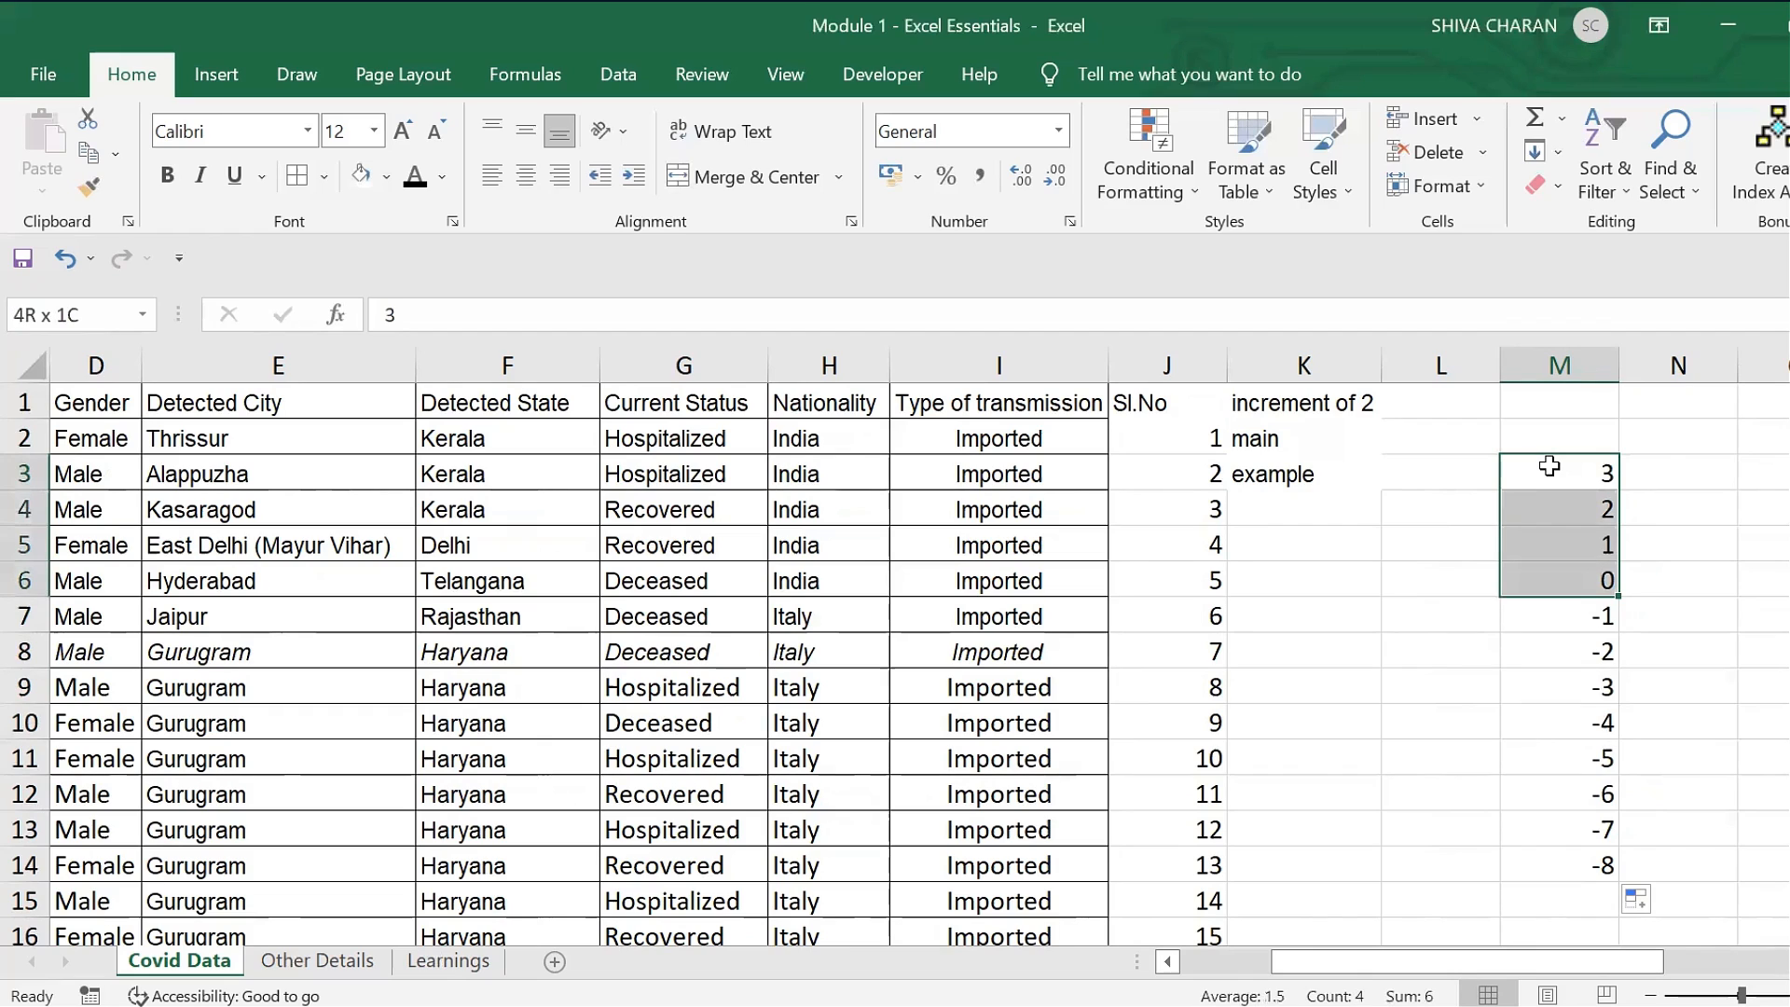
pyautogui.hotkey('shift', 'Down')
pyautogui.hotkey('shift', 'Down')
pyautogui.hotkey('shift', 'Down')
pyautogui.hotkey('shift', 'Down')
pyautogui.hotkey('shift', 'Down')
pyautogui.hotkey('shift', 'Down')
pyautogui.hotkey('shift', 'Down')
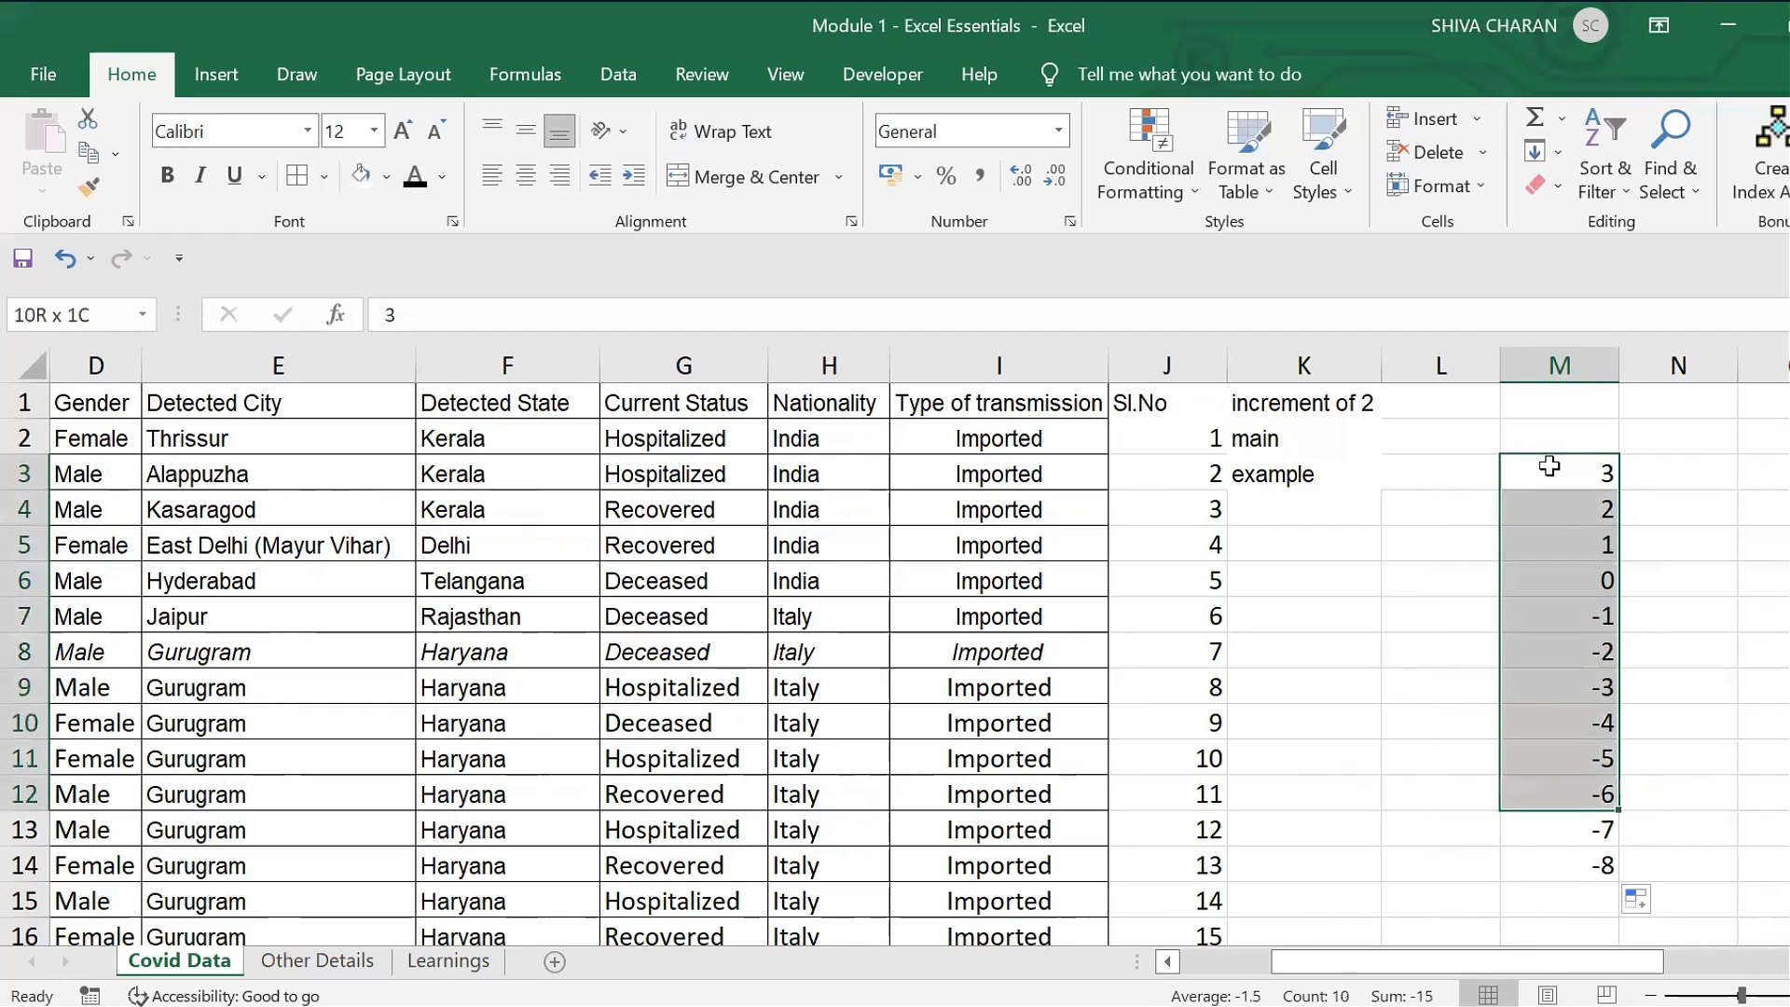
pyautogui.click(1551, 469)
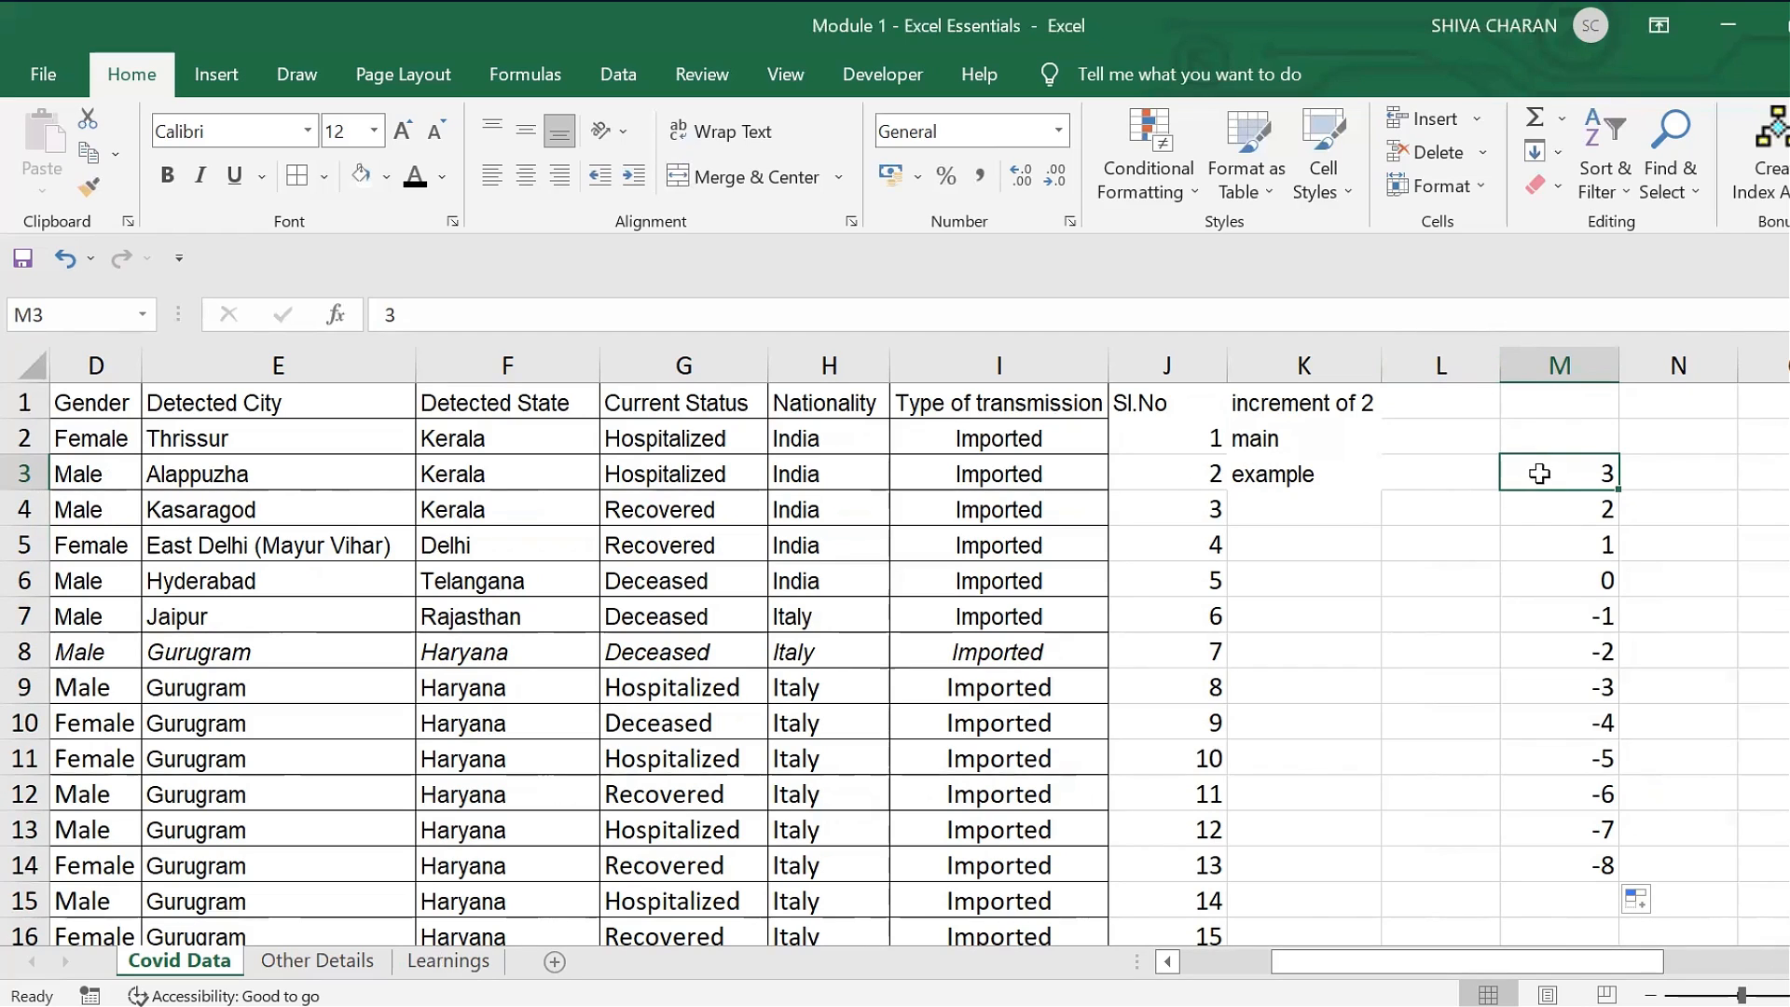
# - Delete the empty column L between the notes and the descending series
pyautogui.click(1427, 363)
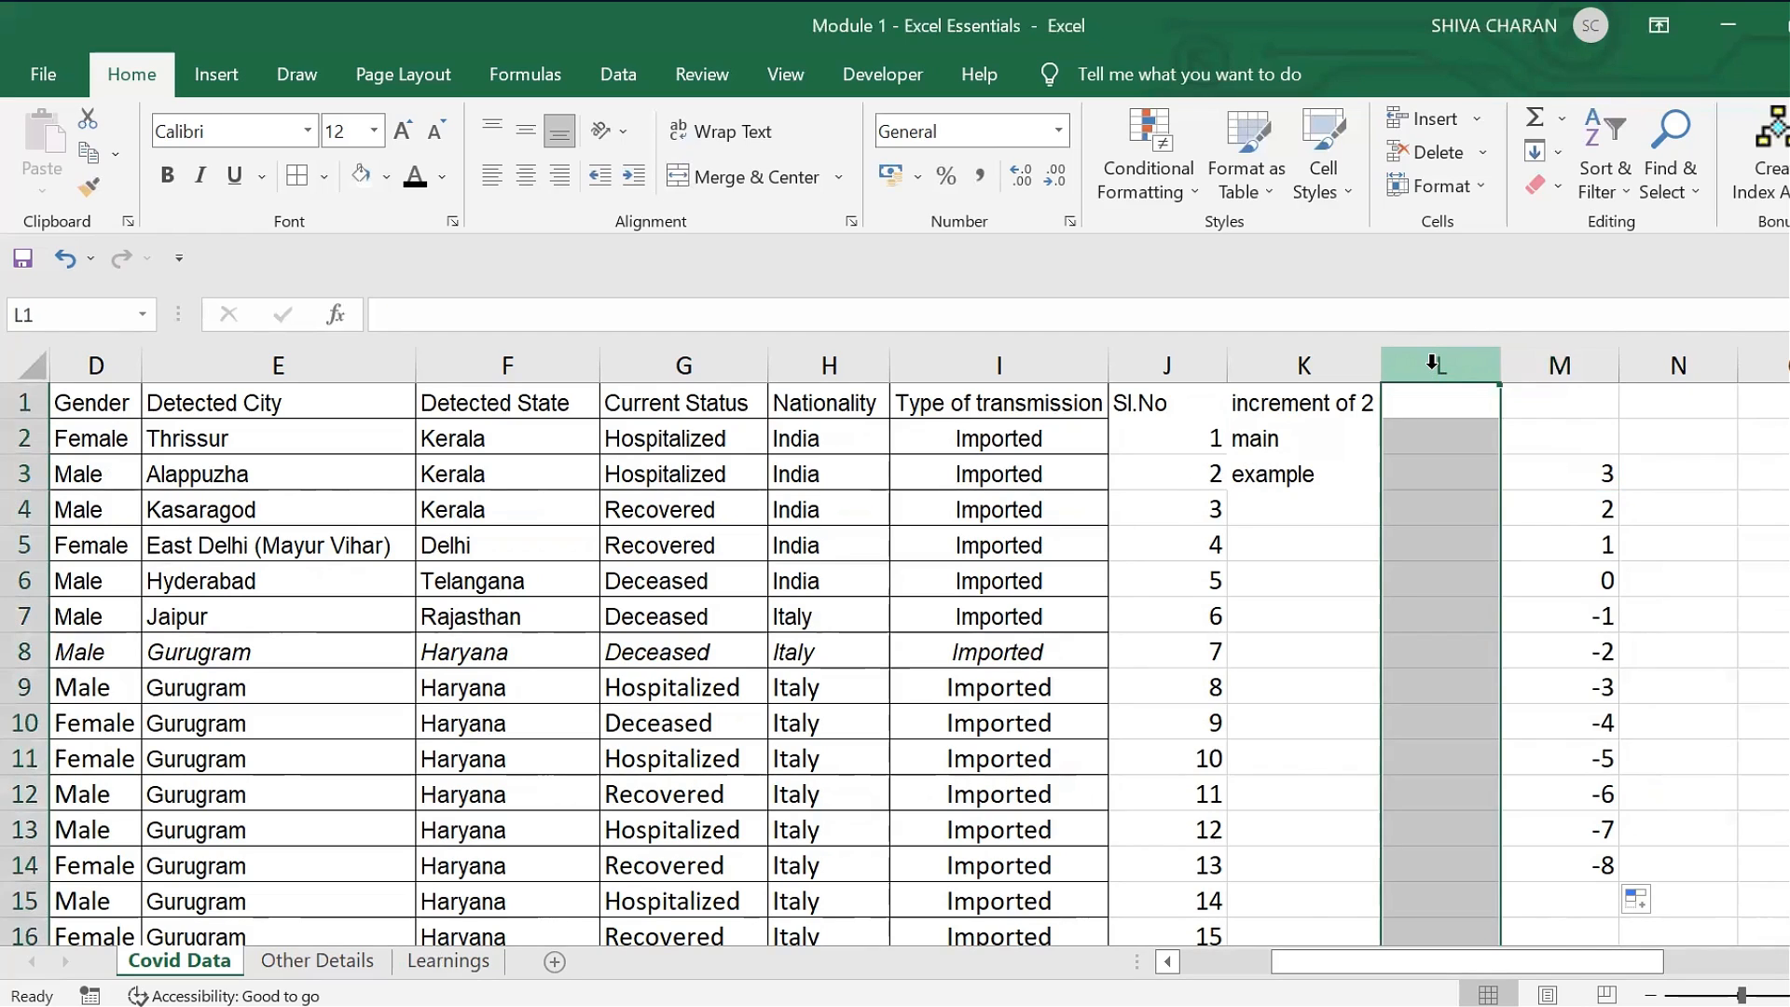
pyautogui.hotkey('ctrl', '-')
pyautogui.click(1582, 469)
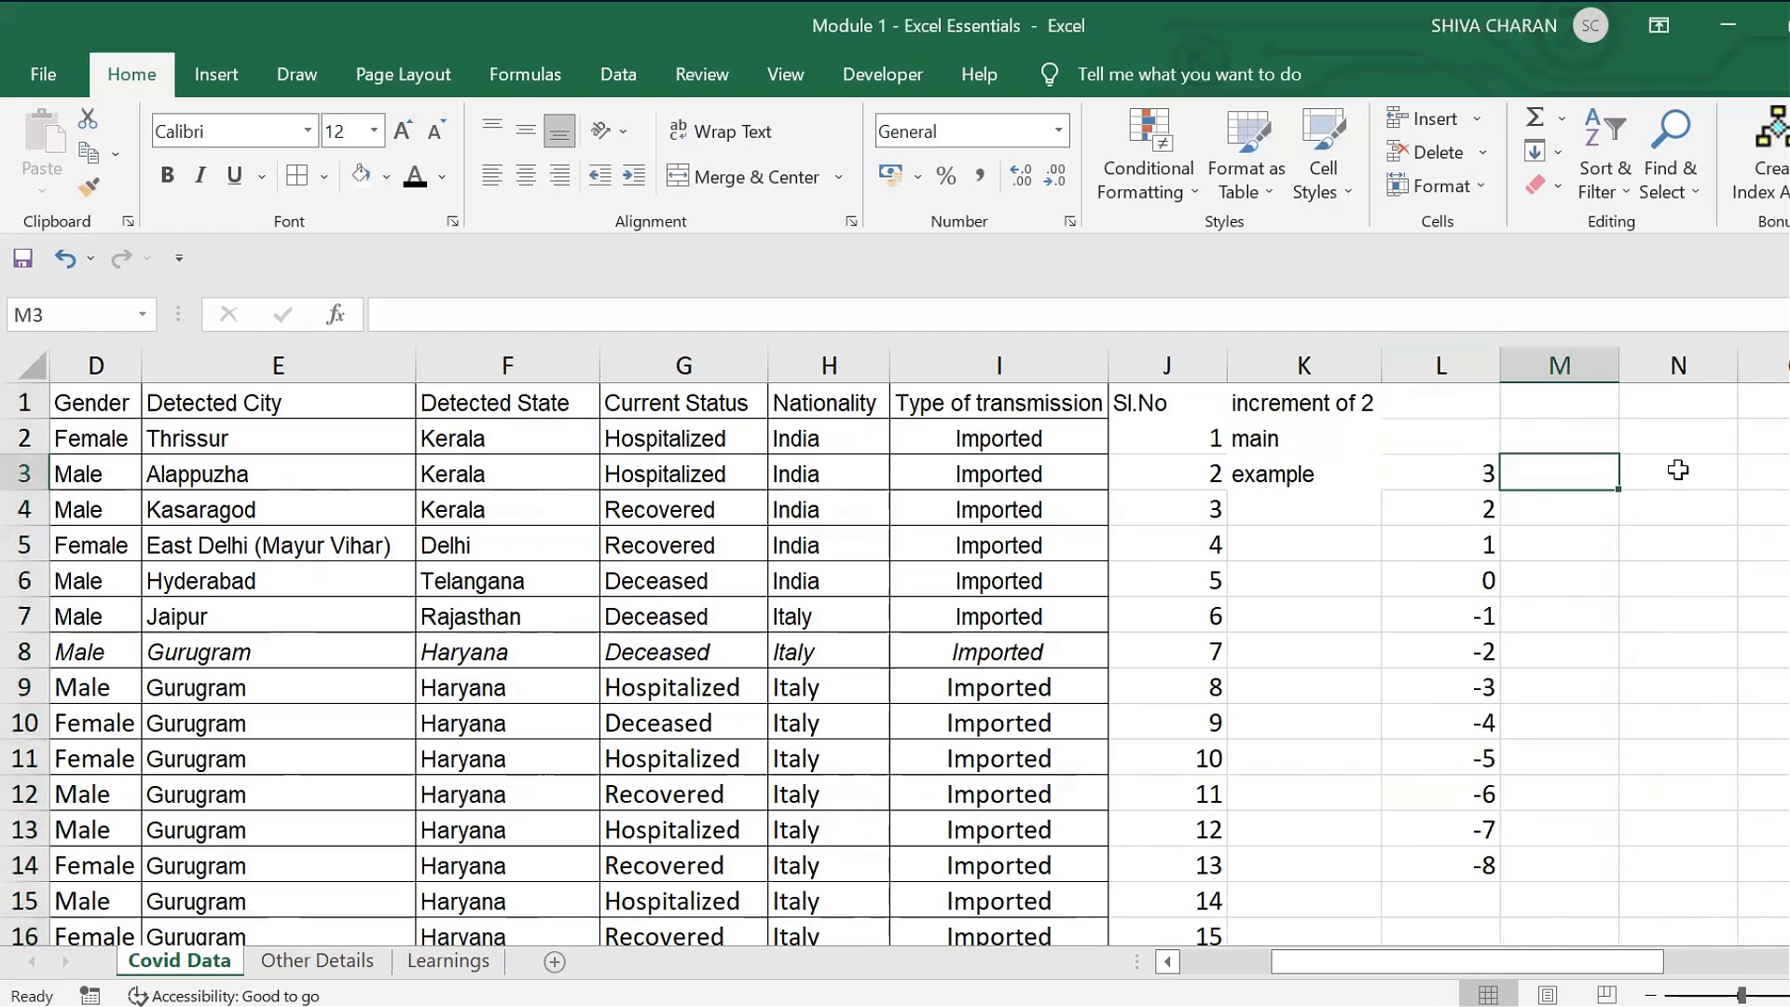
# - Enter January in N3 as the starting value of a month series
pyautogui.click(1679, 469)
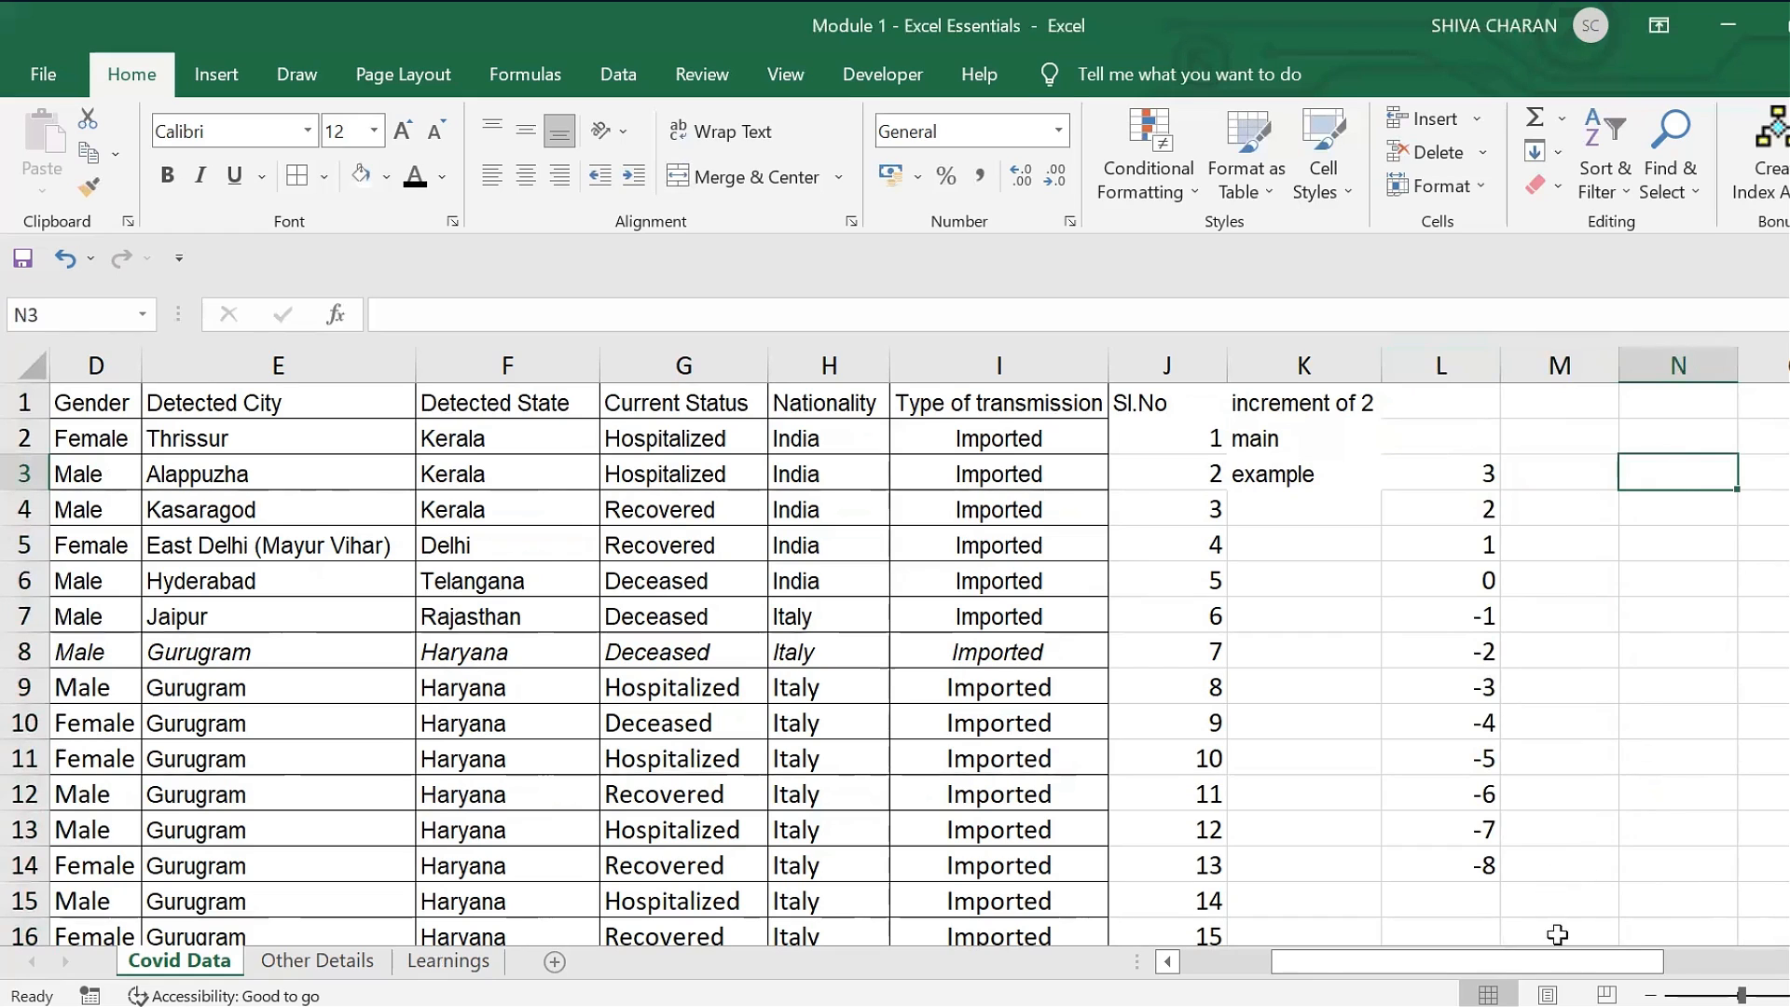
pyautogui.moveTo(1468, 961); pyautogui.dragTo(1505, 961)
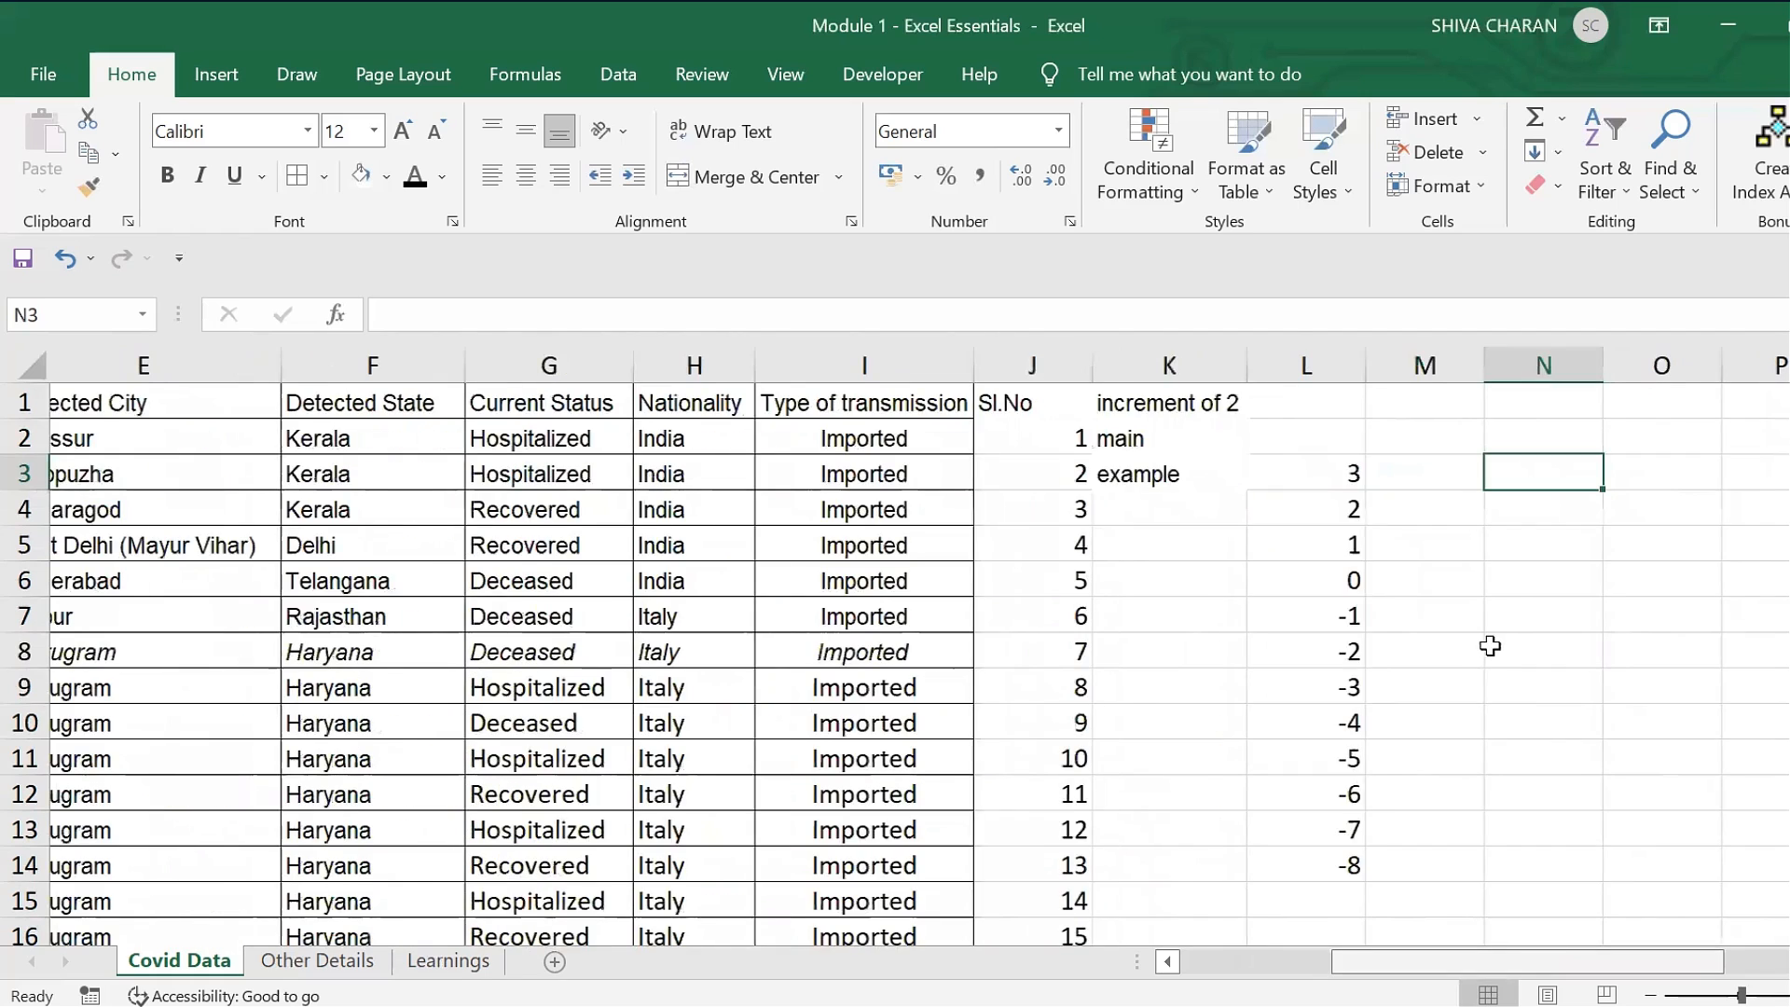
pyautogui.hscroll(-1, 1604, 569)
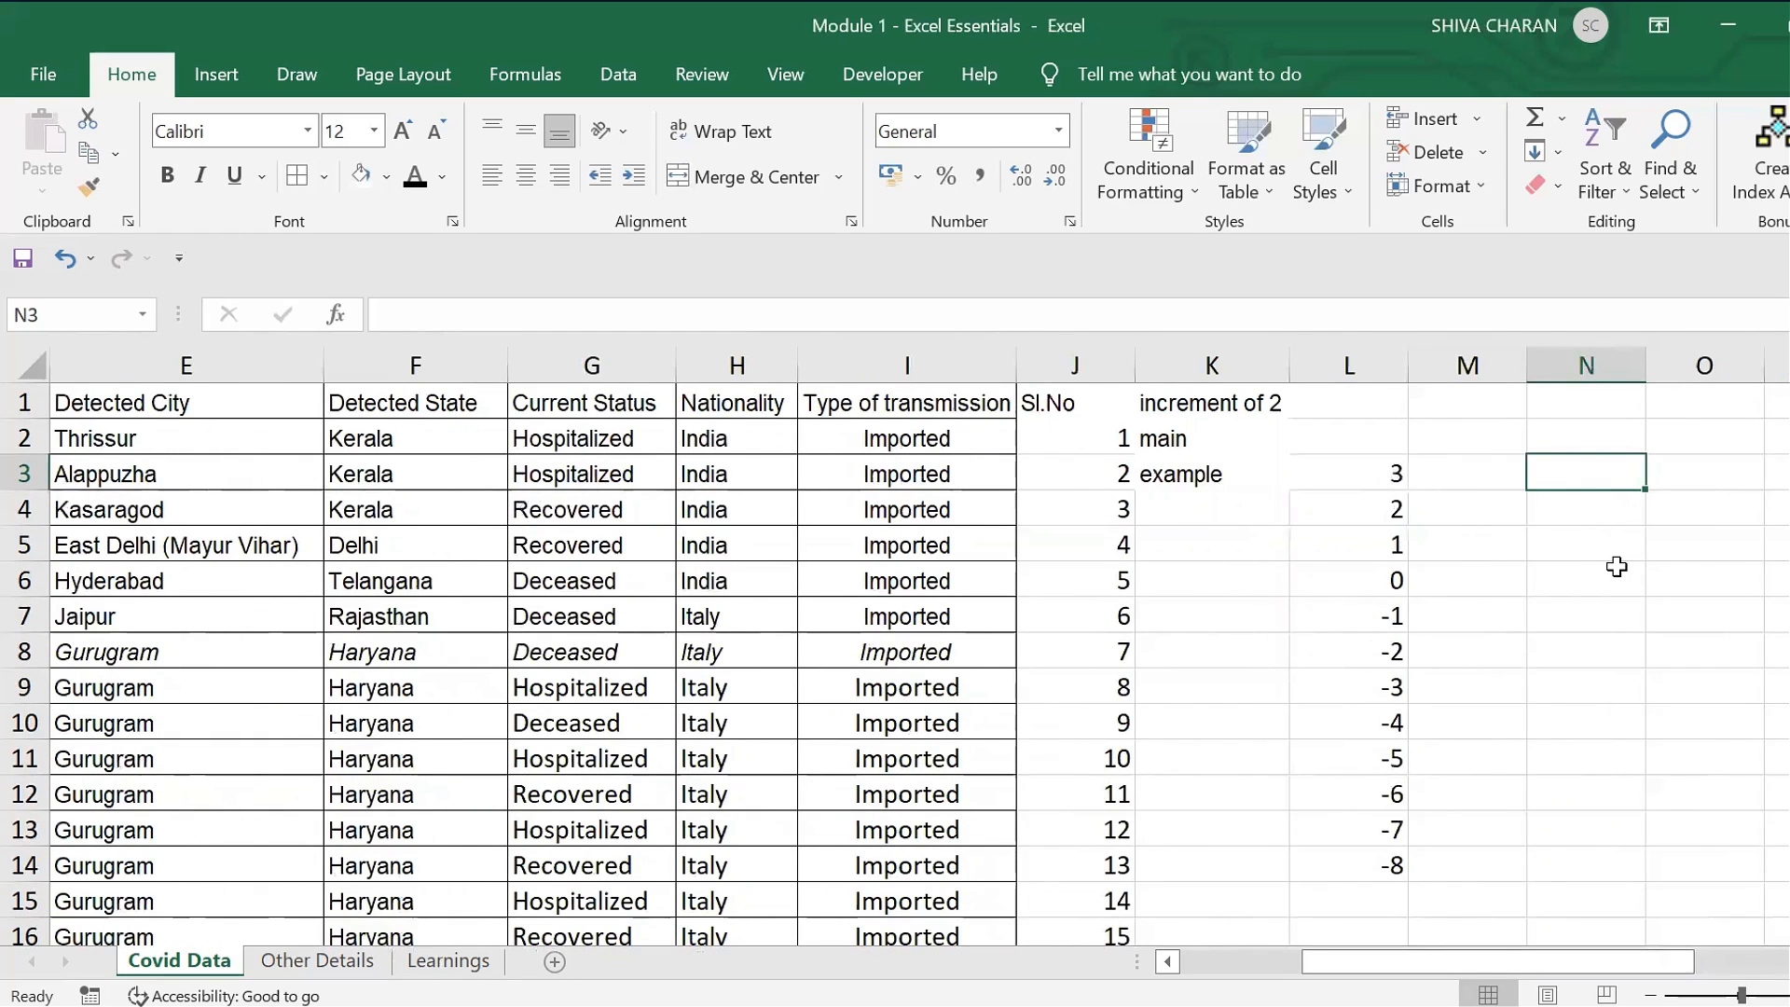
pyautogui.write('January')
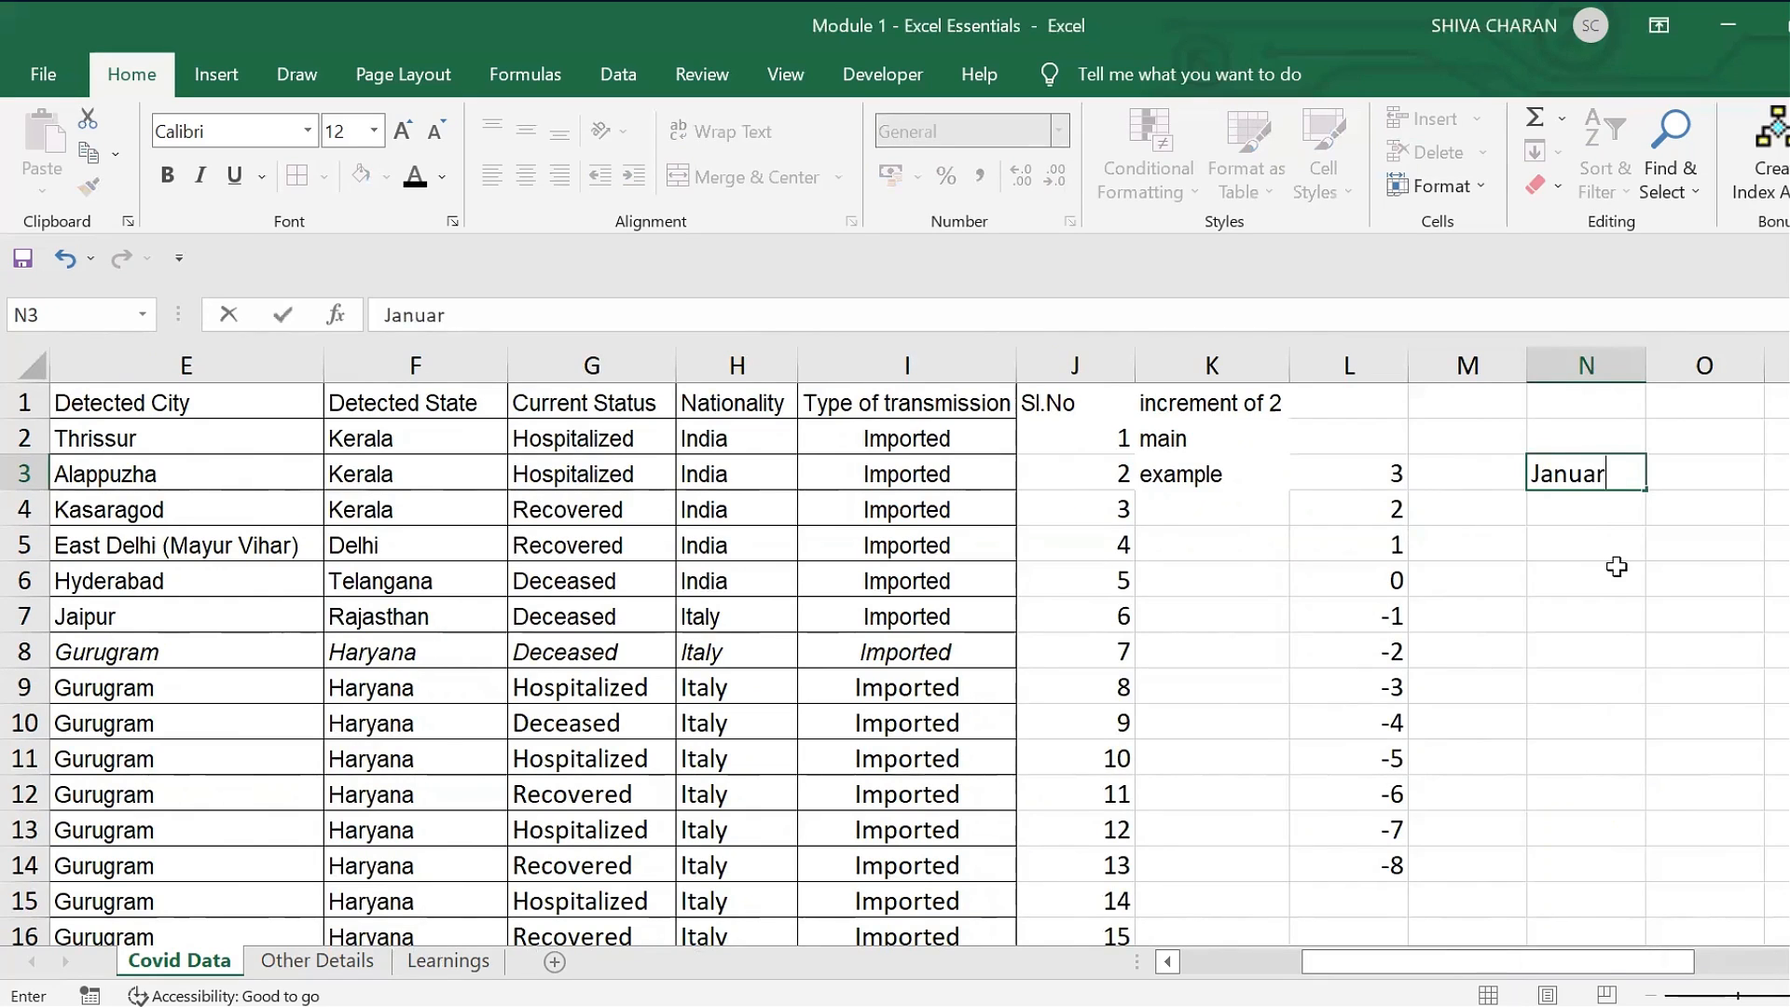
pyautogui.press('Return')
# - Autofill the month names from N3 down to row 16 and fit column N's width to them
pyautogui.click(1583, 471)
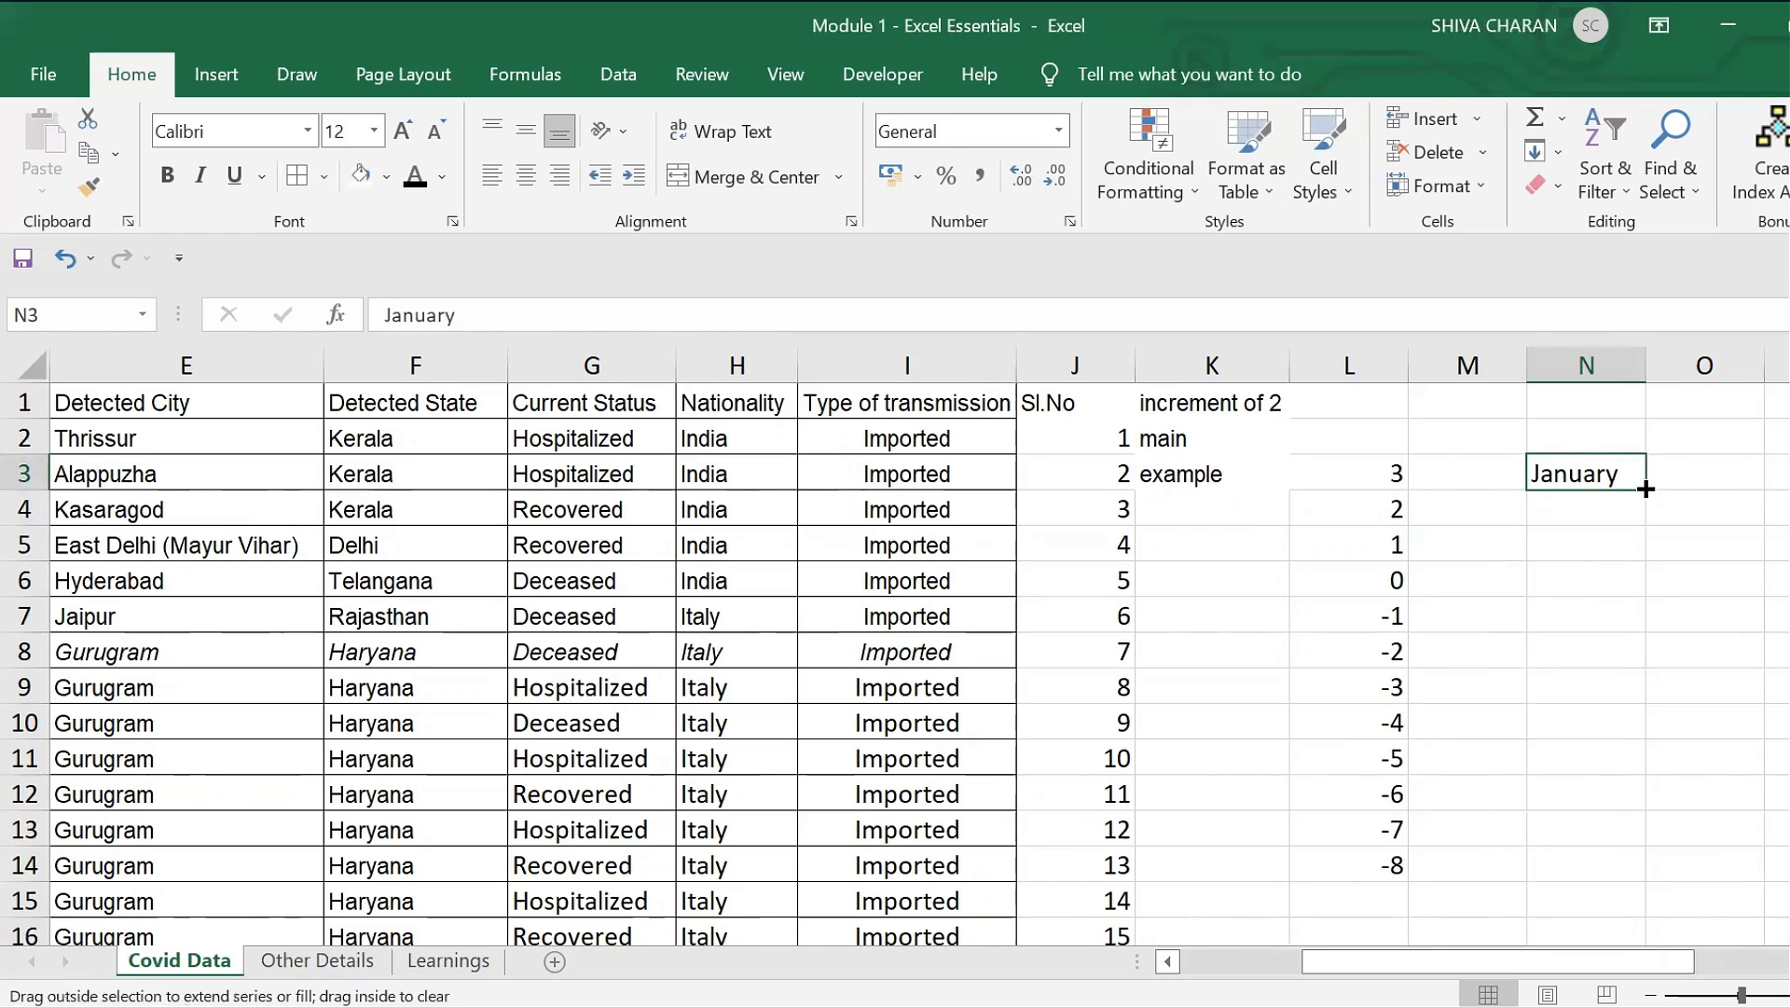
pyautogui.moveTo(1646, 490); pyautogui.dragTo(1645, 942)
pyautogui.click(1694, 607)
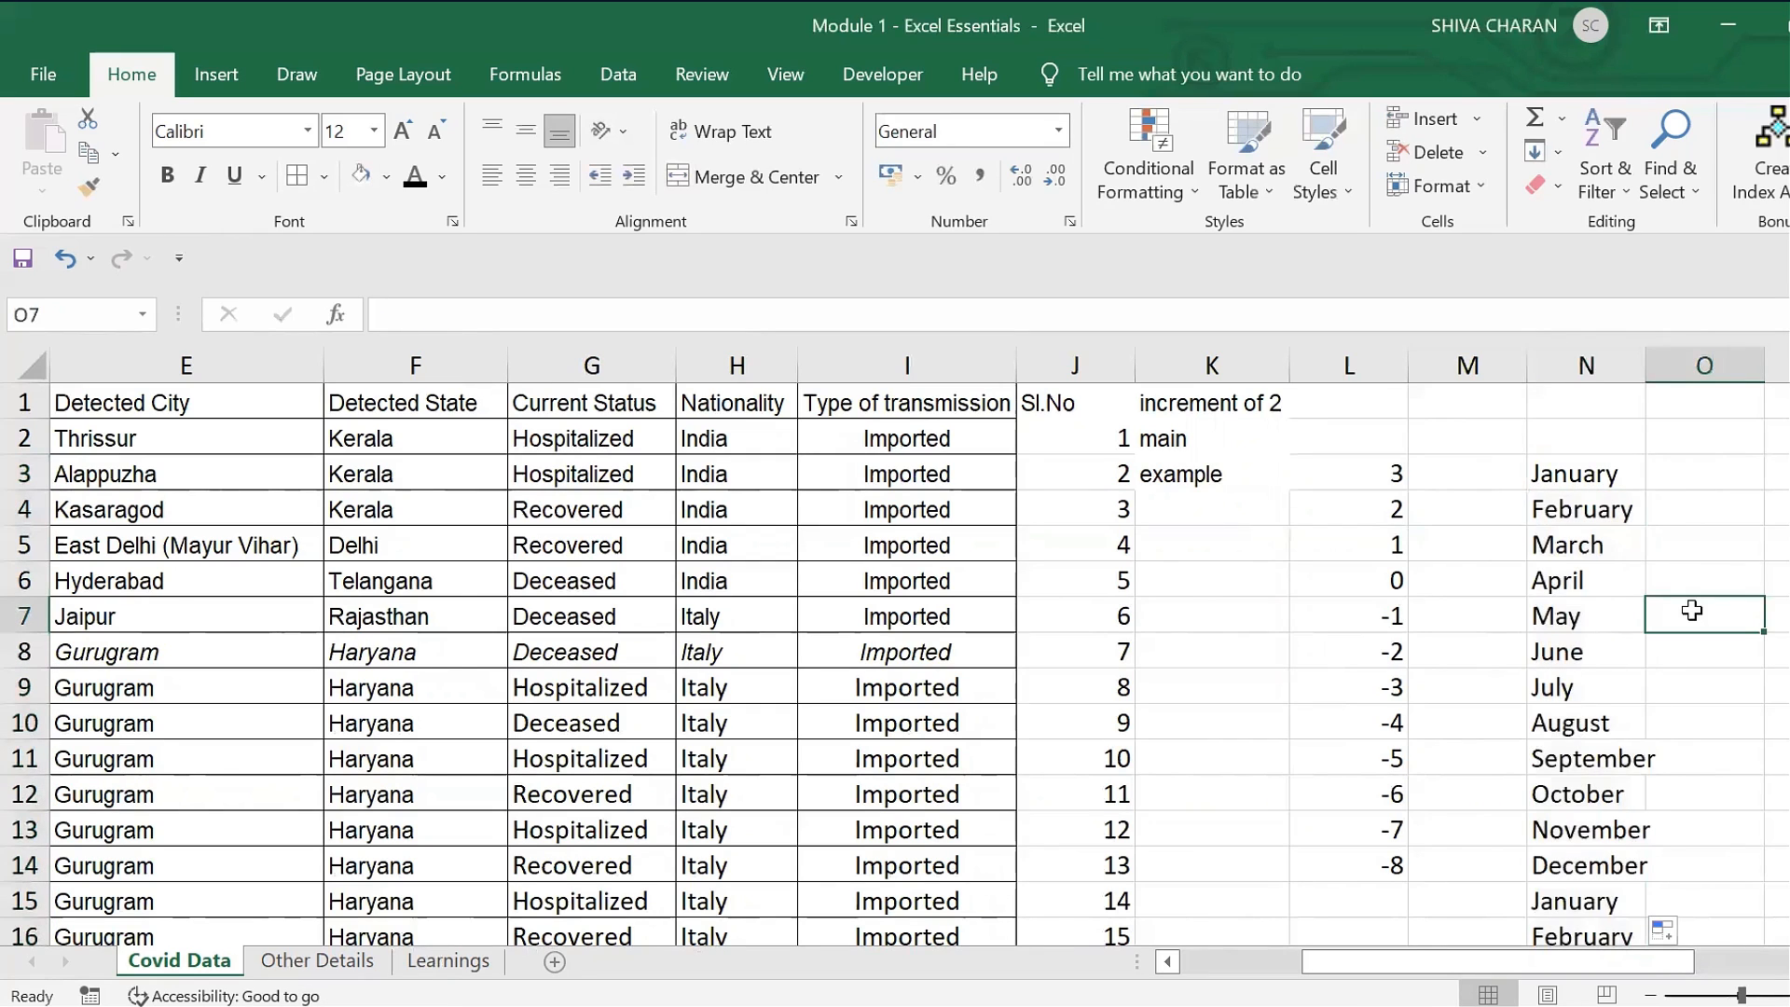
pyautogui.doubleClick(1645, 371)
# - Examine the order of the months in column N and where the series starts over after a full year
pyautogui.click(1627, 475)
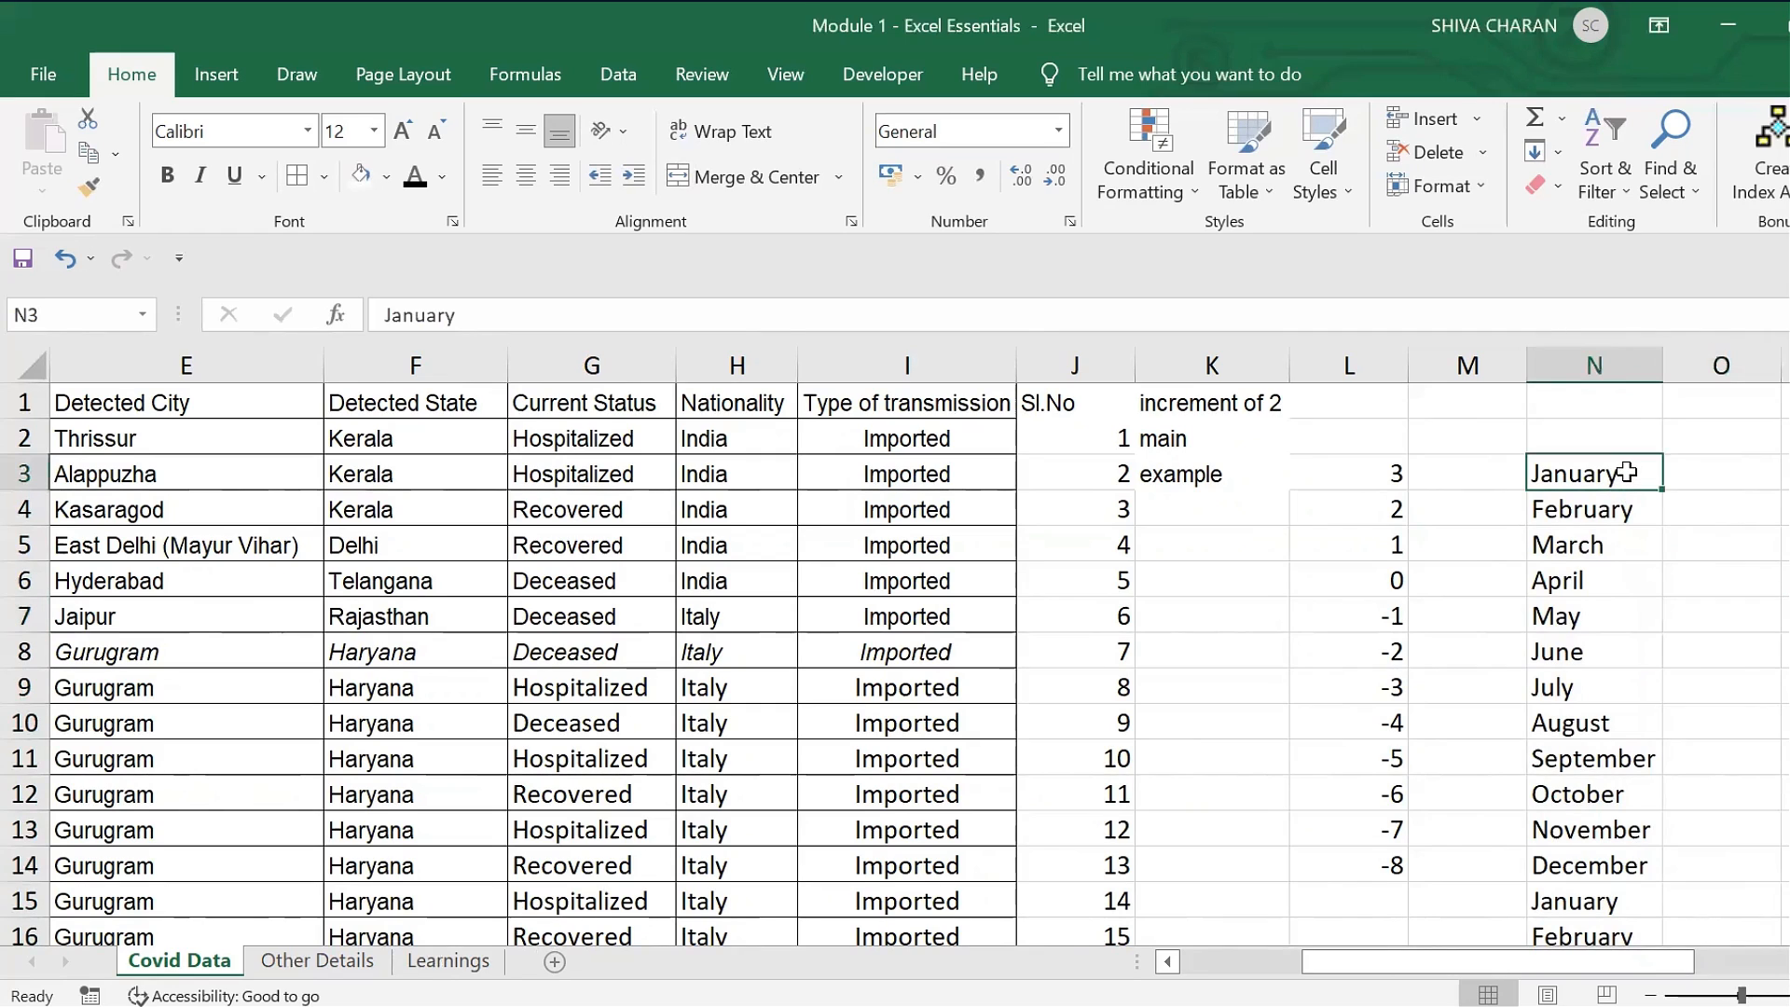
pyautogui.moveTo(1642, 472); pyautogui.dragTo(1639, 903)
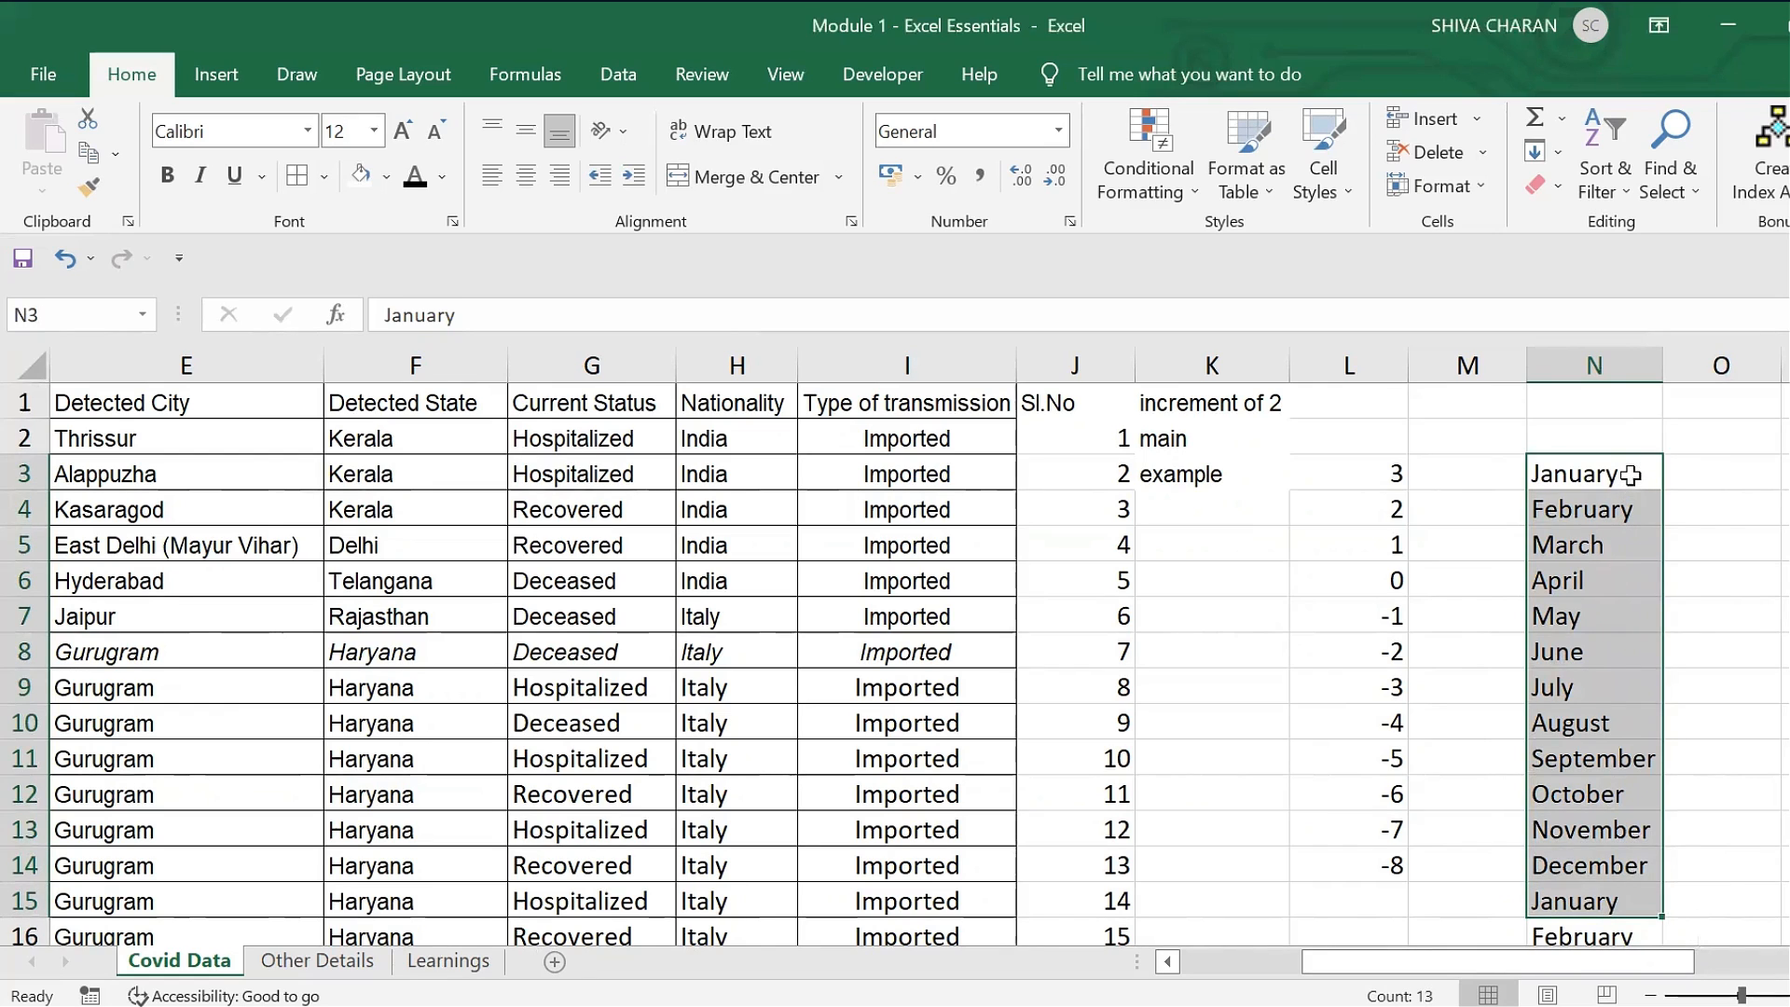
pyautogui.moveTo(1630, 476); pyautogui.dragTo(1602, 856)
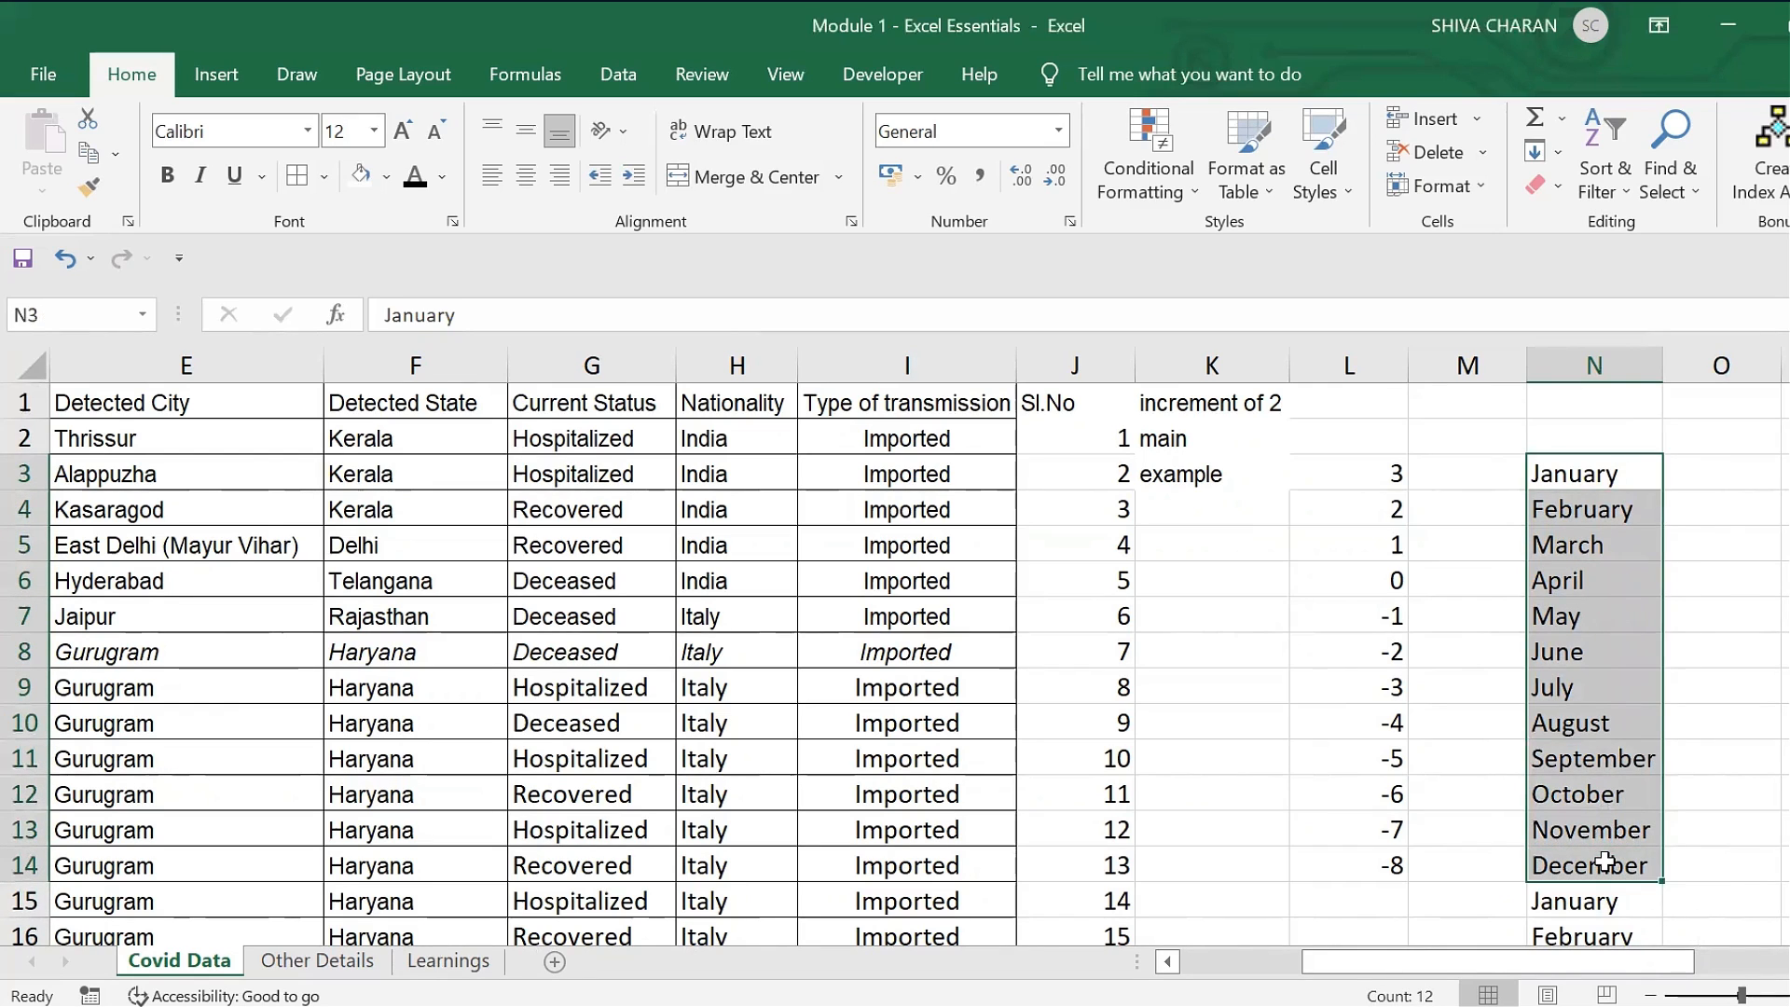
pyautogui.click(1633, 475)
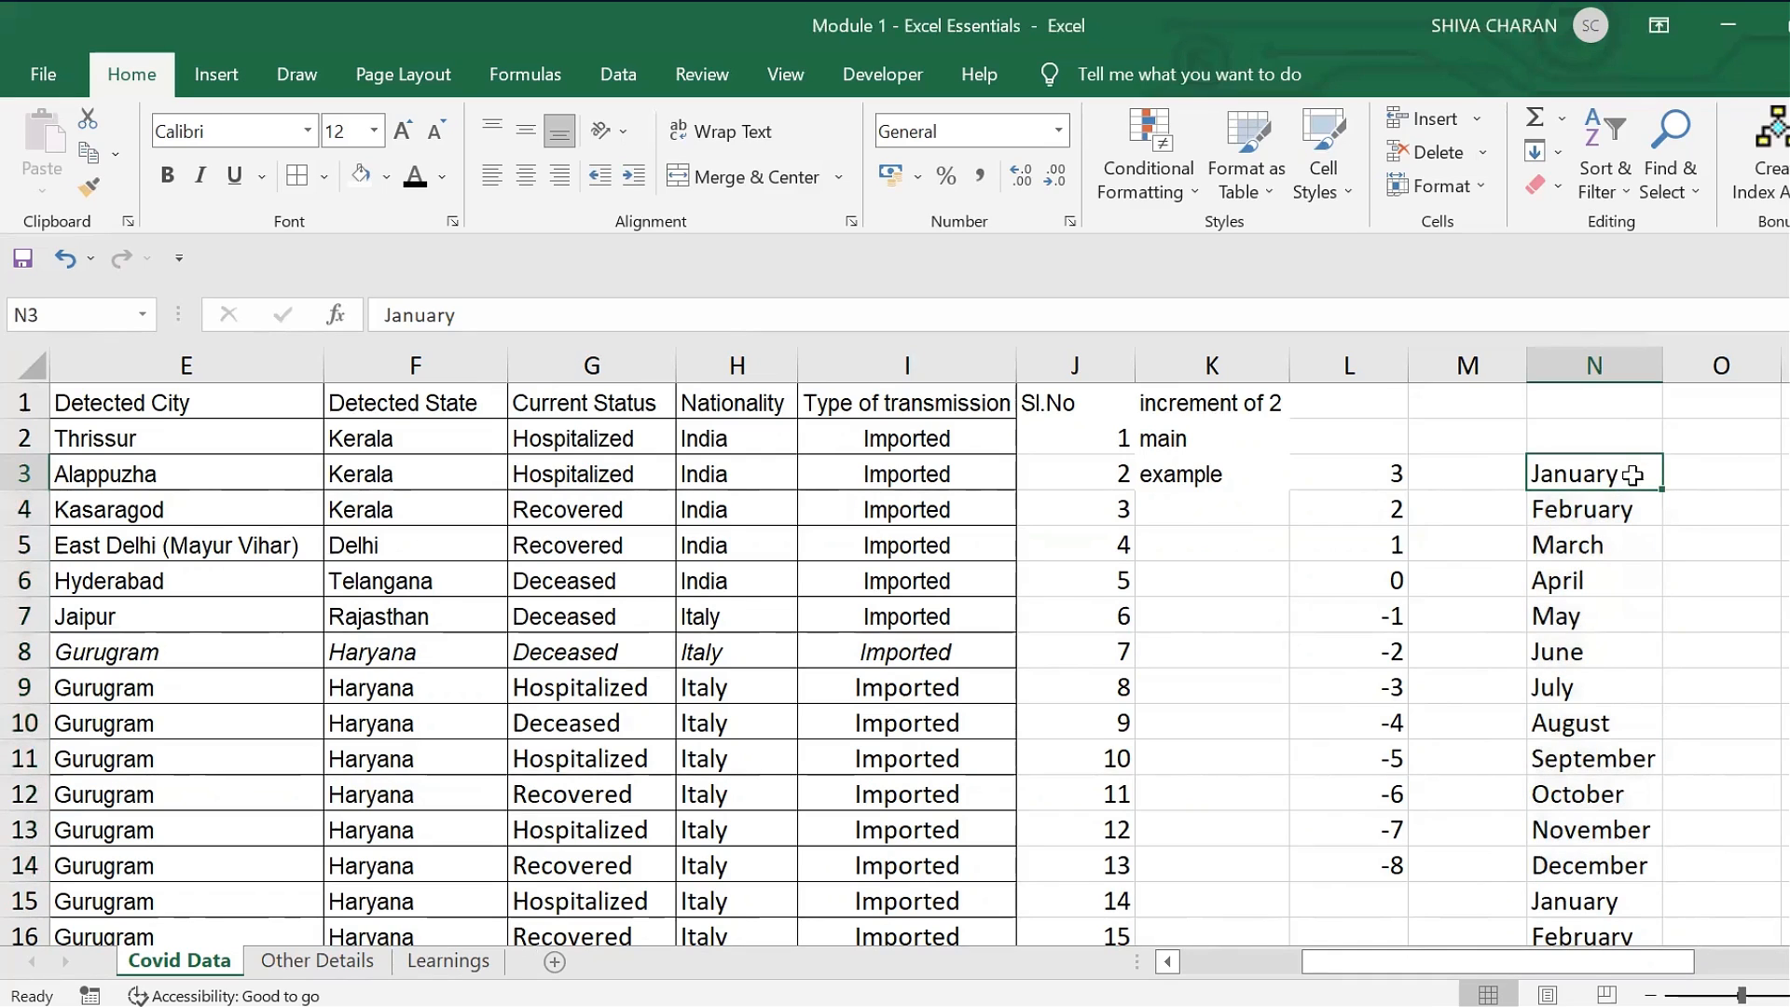
pyautogui.click(1625, 503)
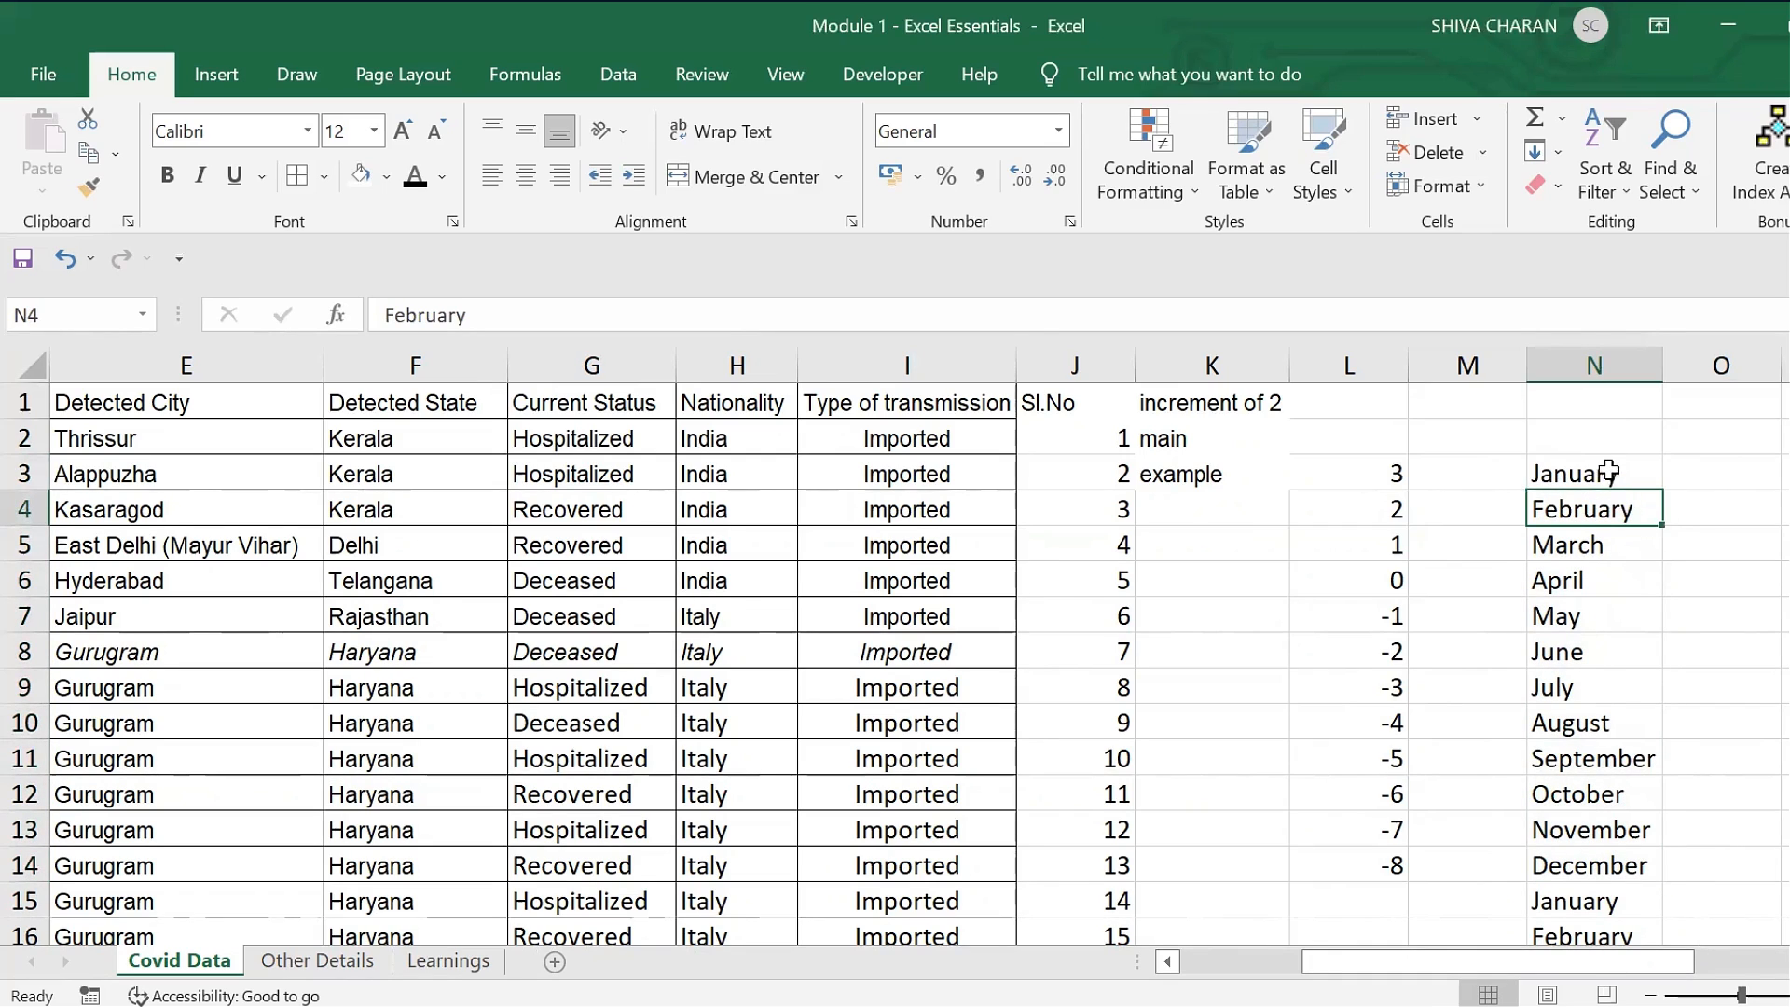
pyautogui.moveTo(1627, 471); pyautogui.dragTo(1615, 673)
pyautogui.click(1615, 673)
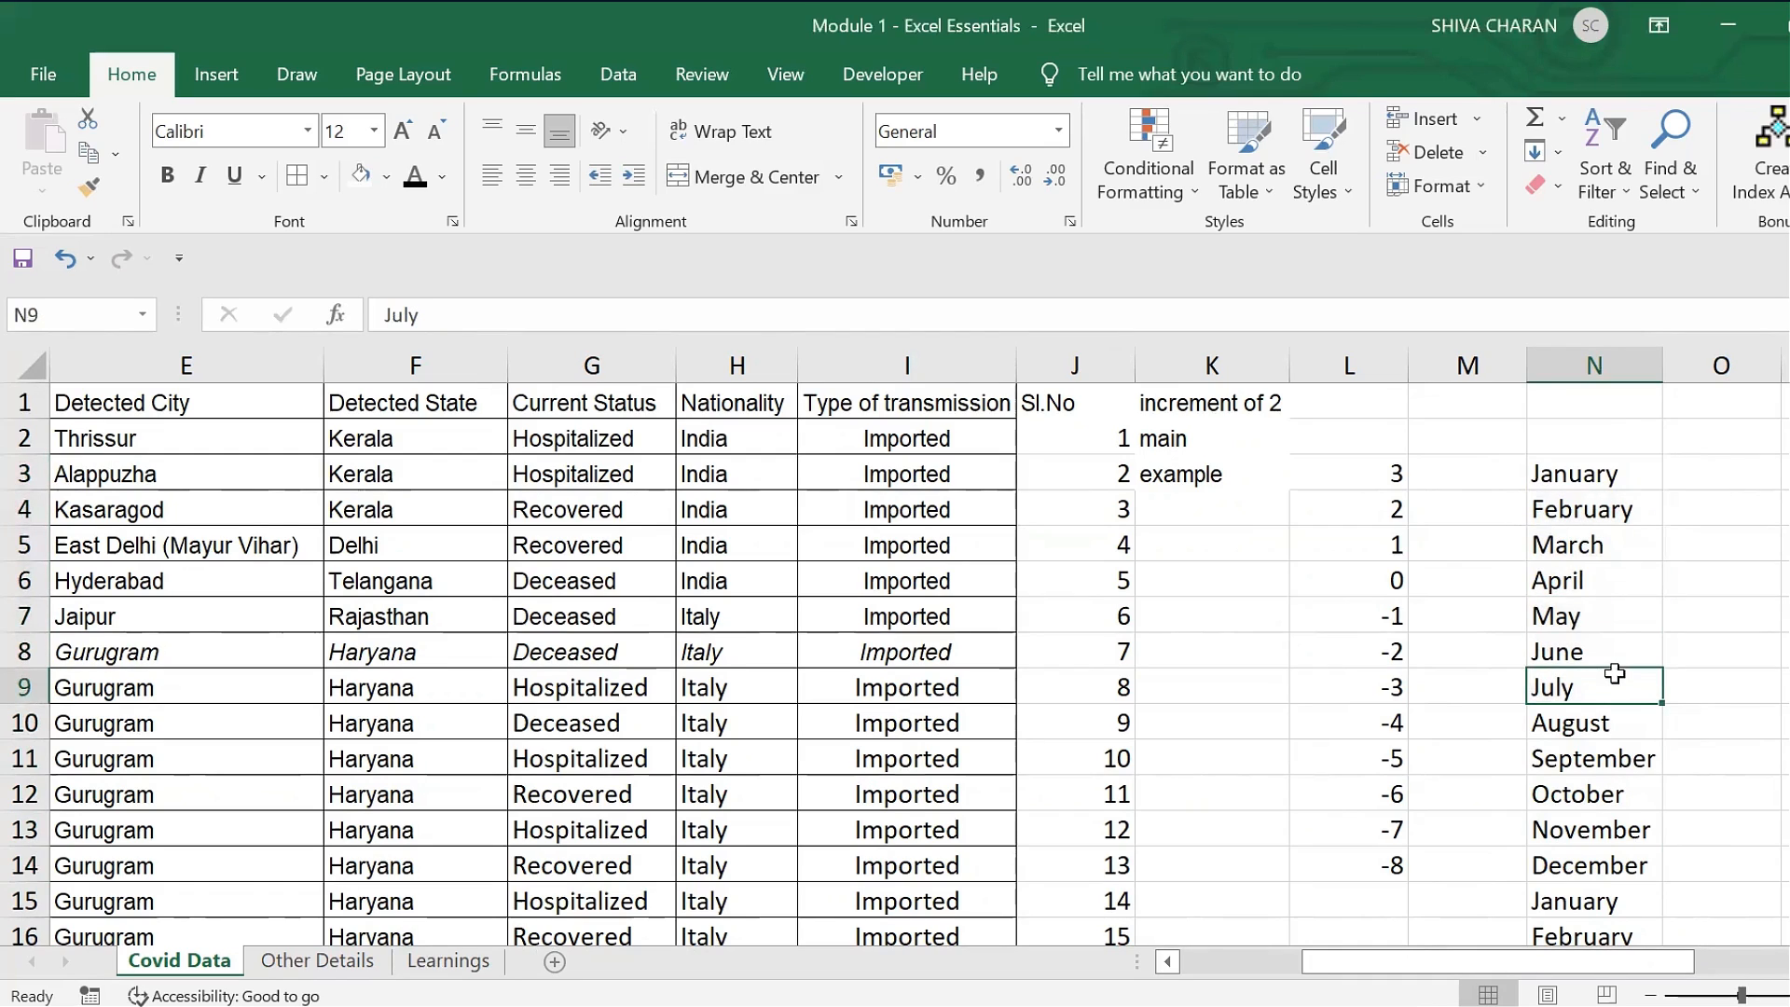
pyautogui.click(1639, 472)
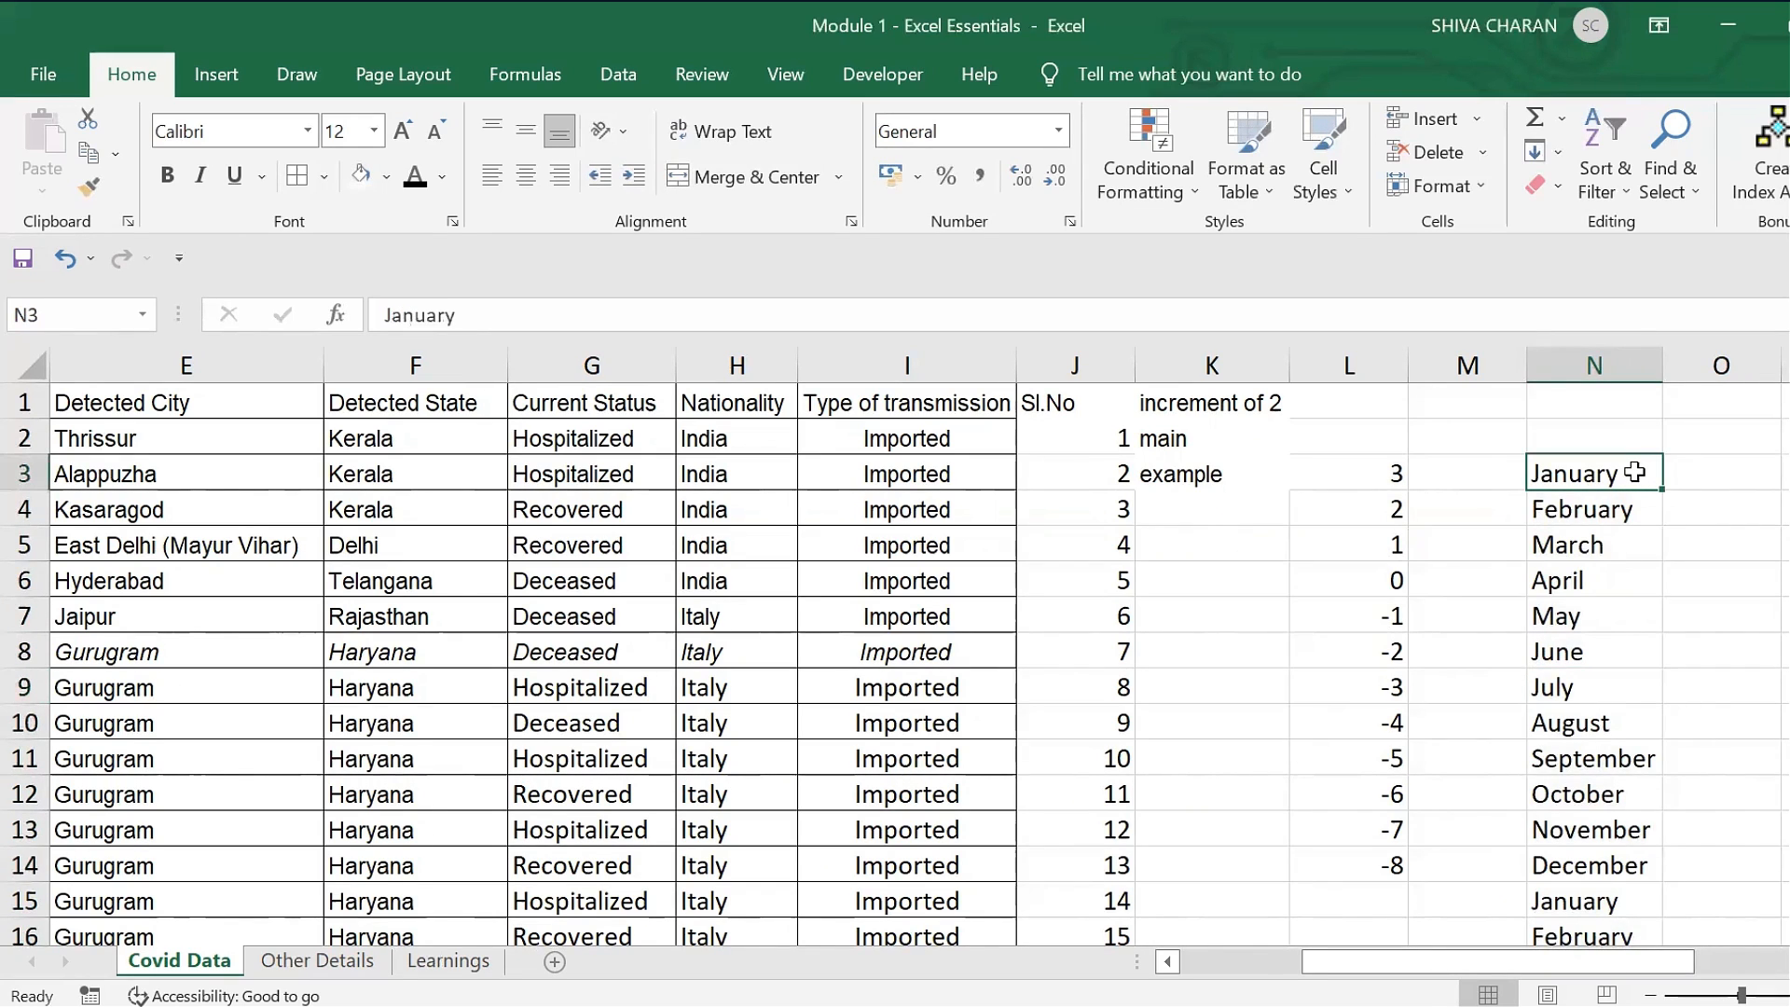
# - Enter Monday in O3 as the starting value of a weekday series
pyautogui.moveTo(1638, 472); pyautogui.dragTo(1619, 822)
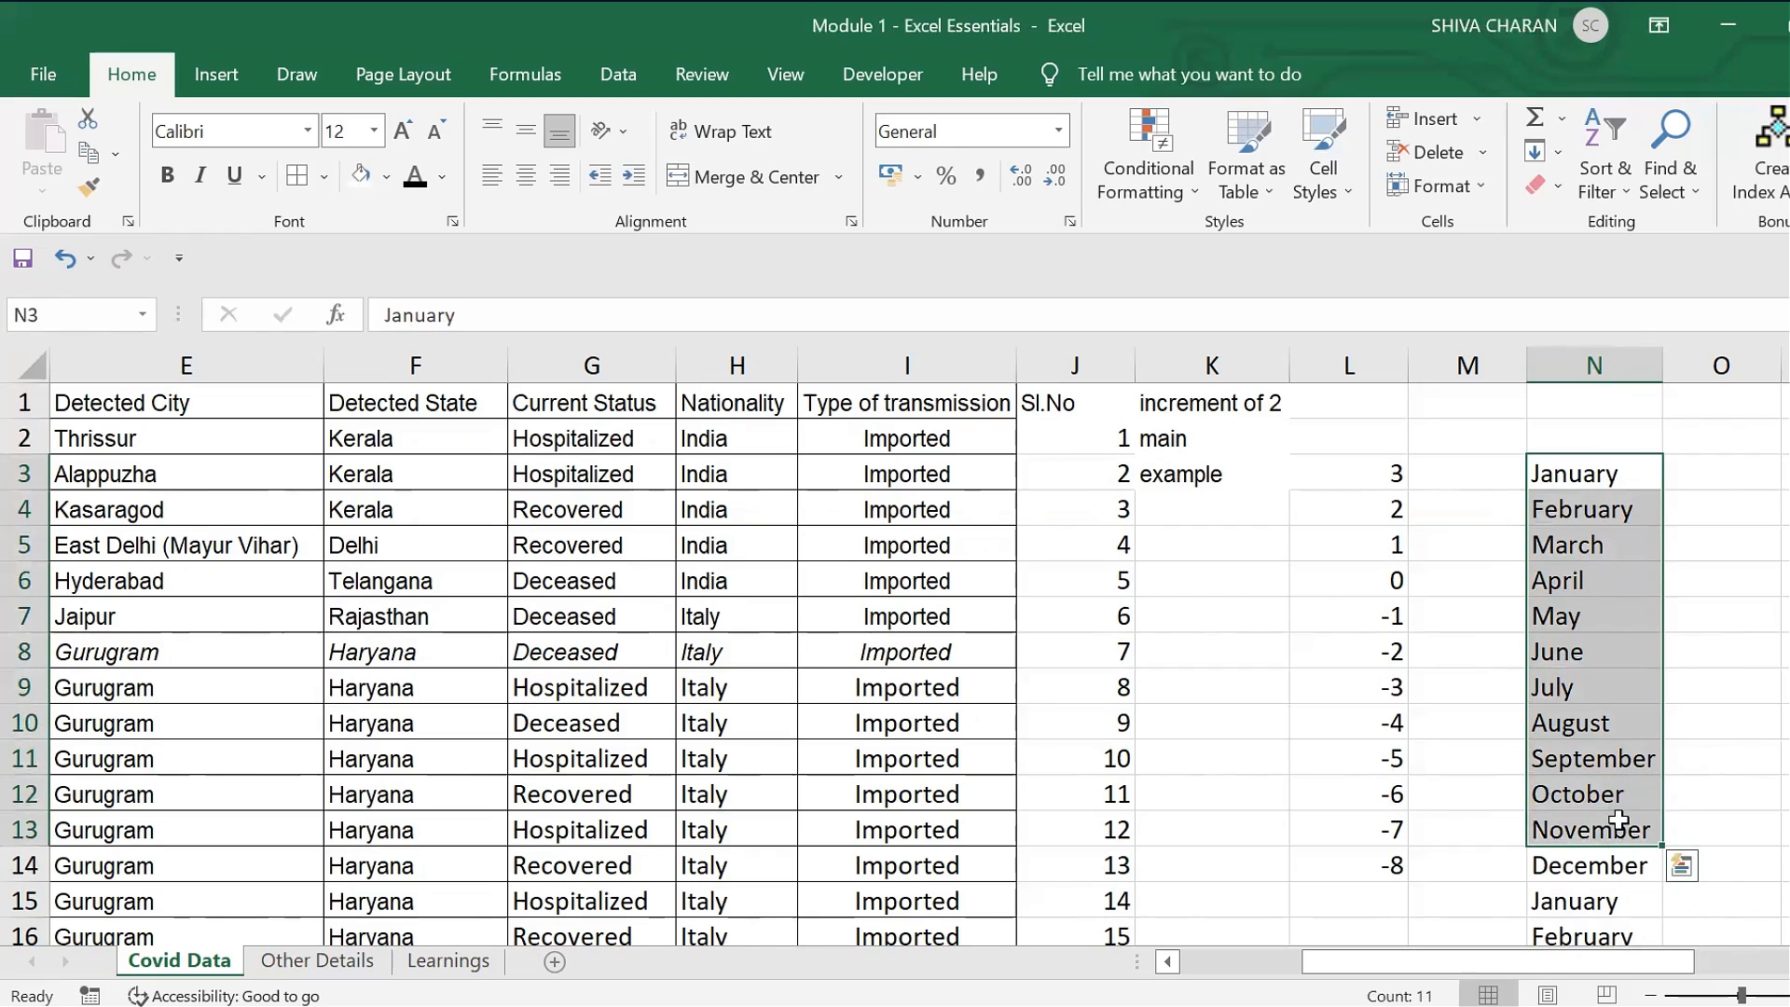
pyautogui.click(1718, 473)
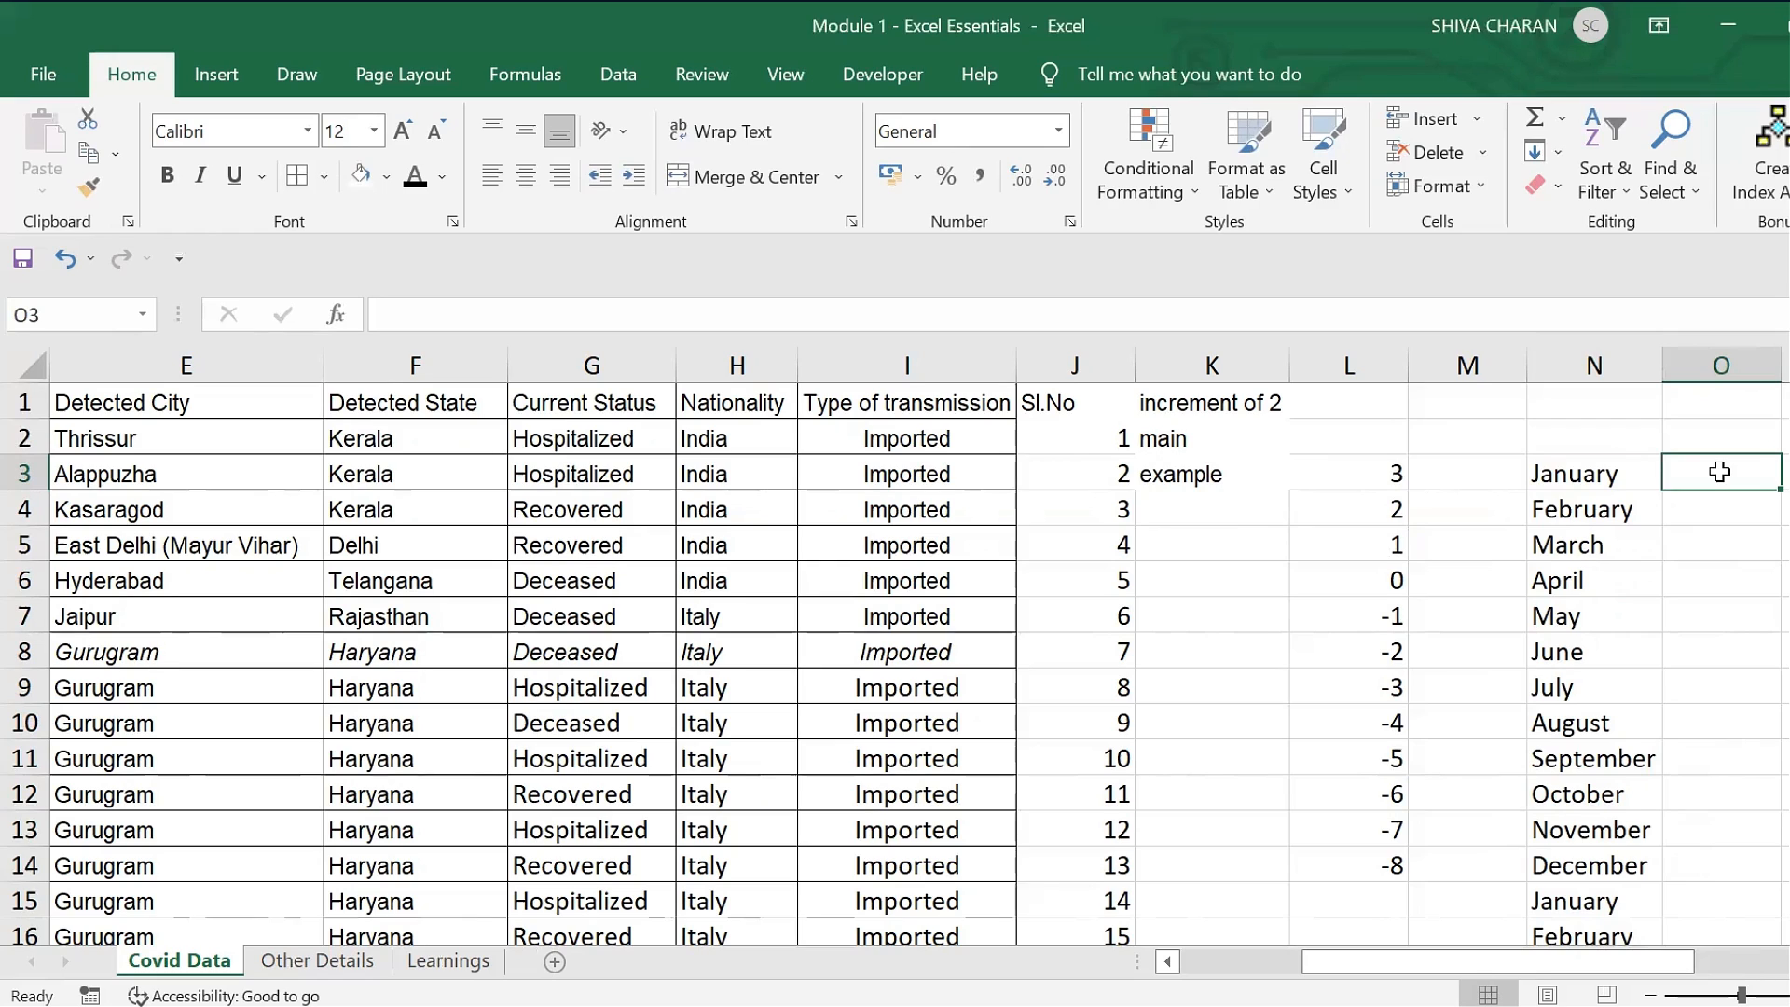
pyautogui.write('Monday')
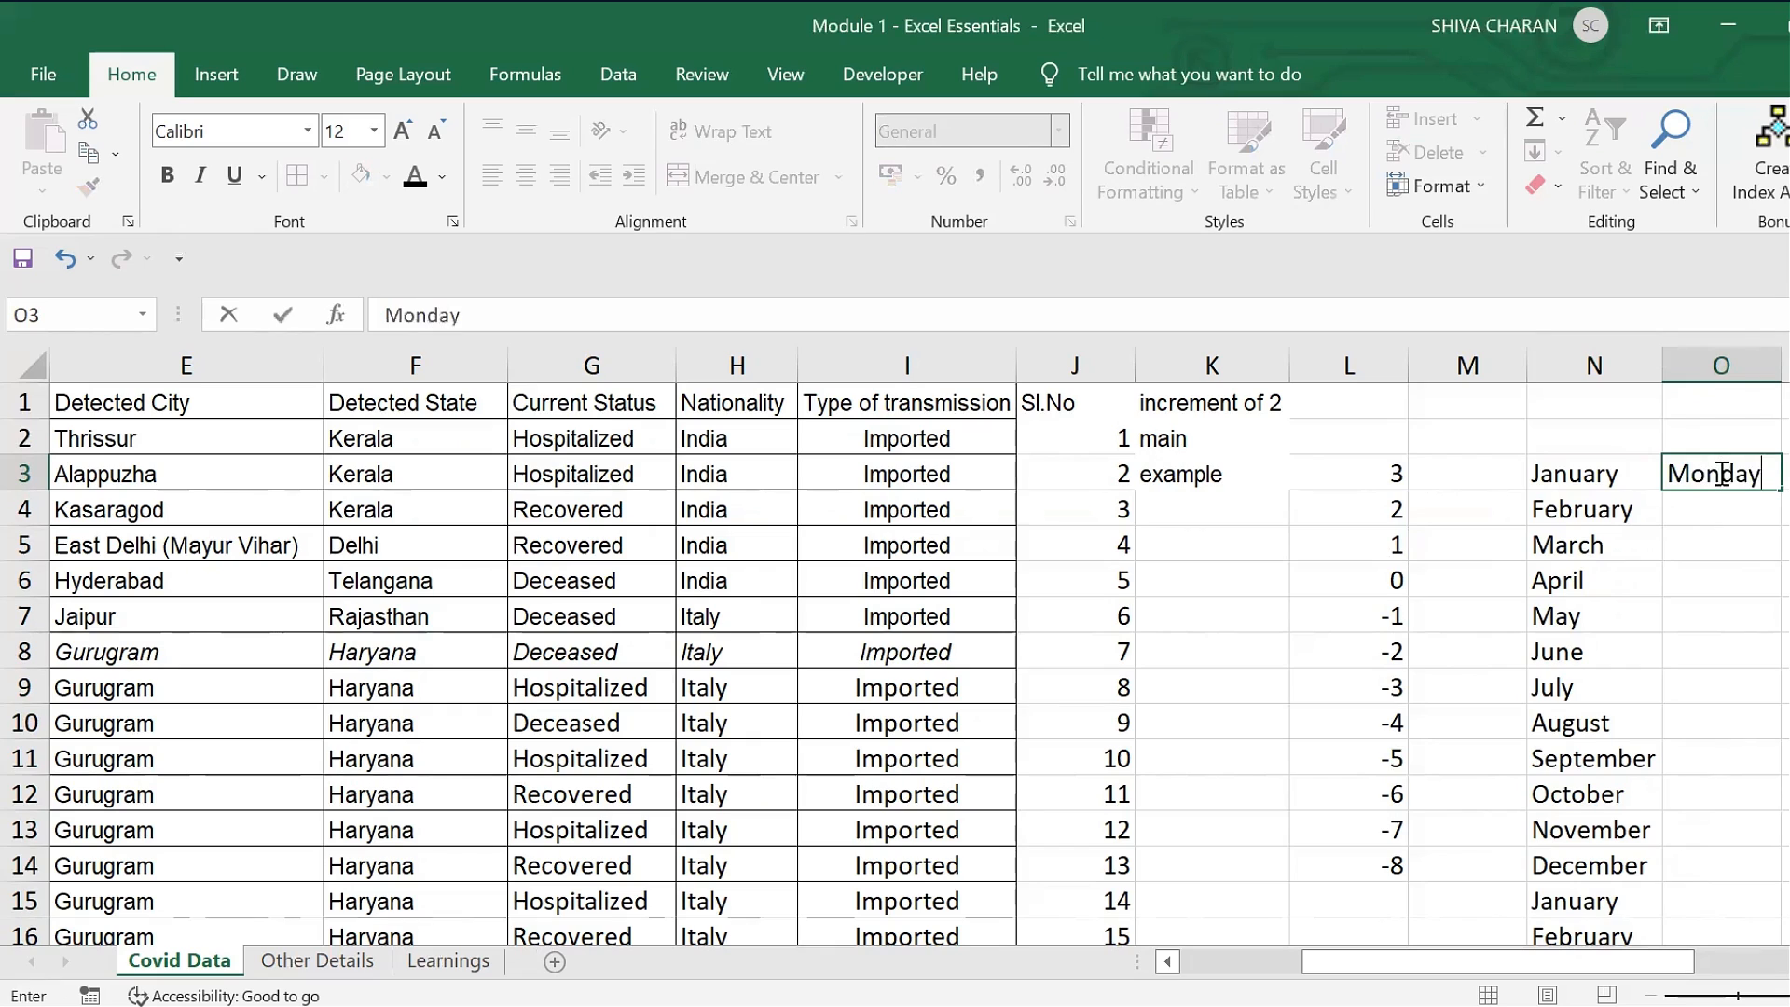
pyautogui.press('Return')
pyautogui.doubleClick(1722, 474)
pyautogui.press('Return')
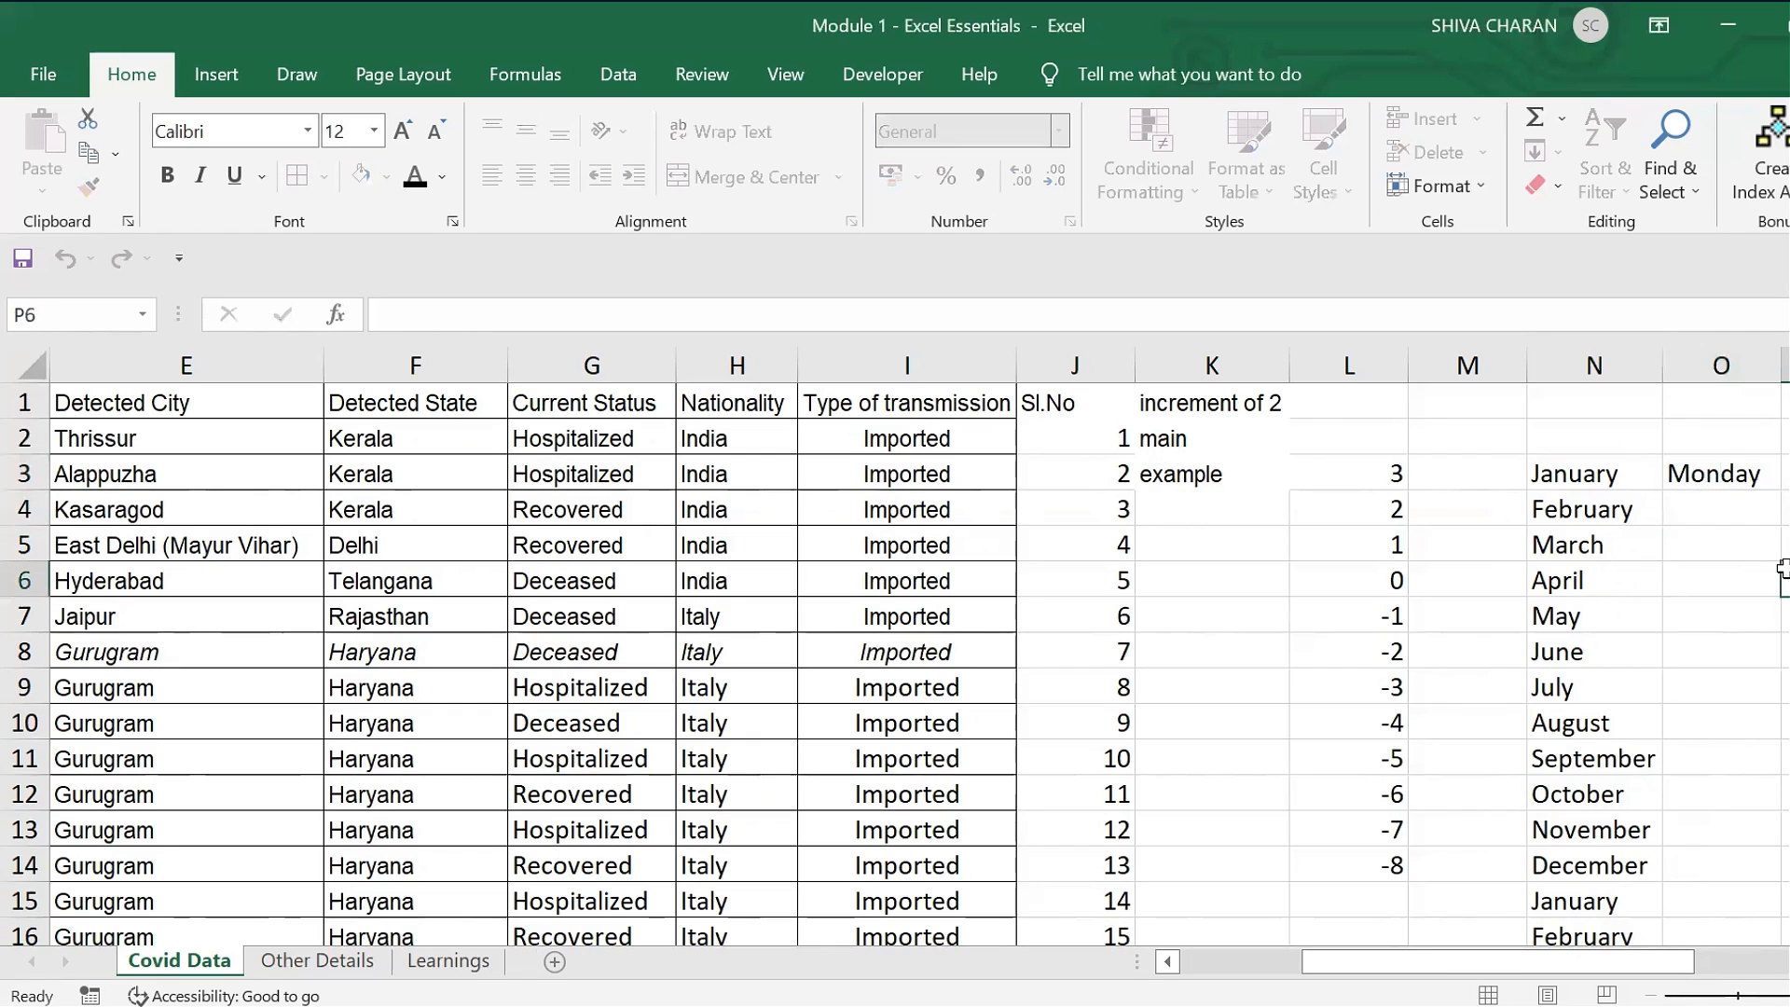
# - Autofill the weekday names from O3 down to row 11 and fit column O's width to them
pyautogui.click(1757, 475)
pyautogui.moveTo(1772, 482); pyautogui.dragTo(1783, 764)
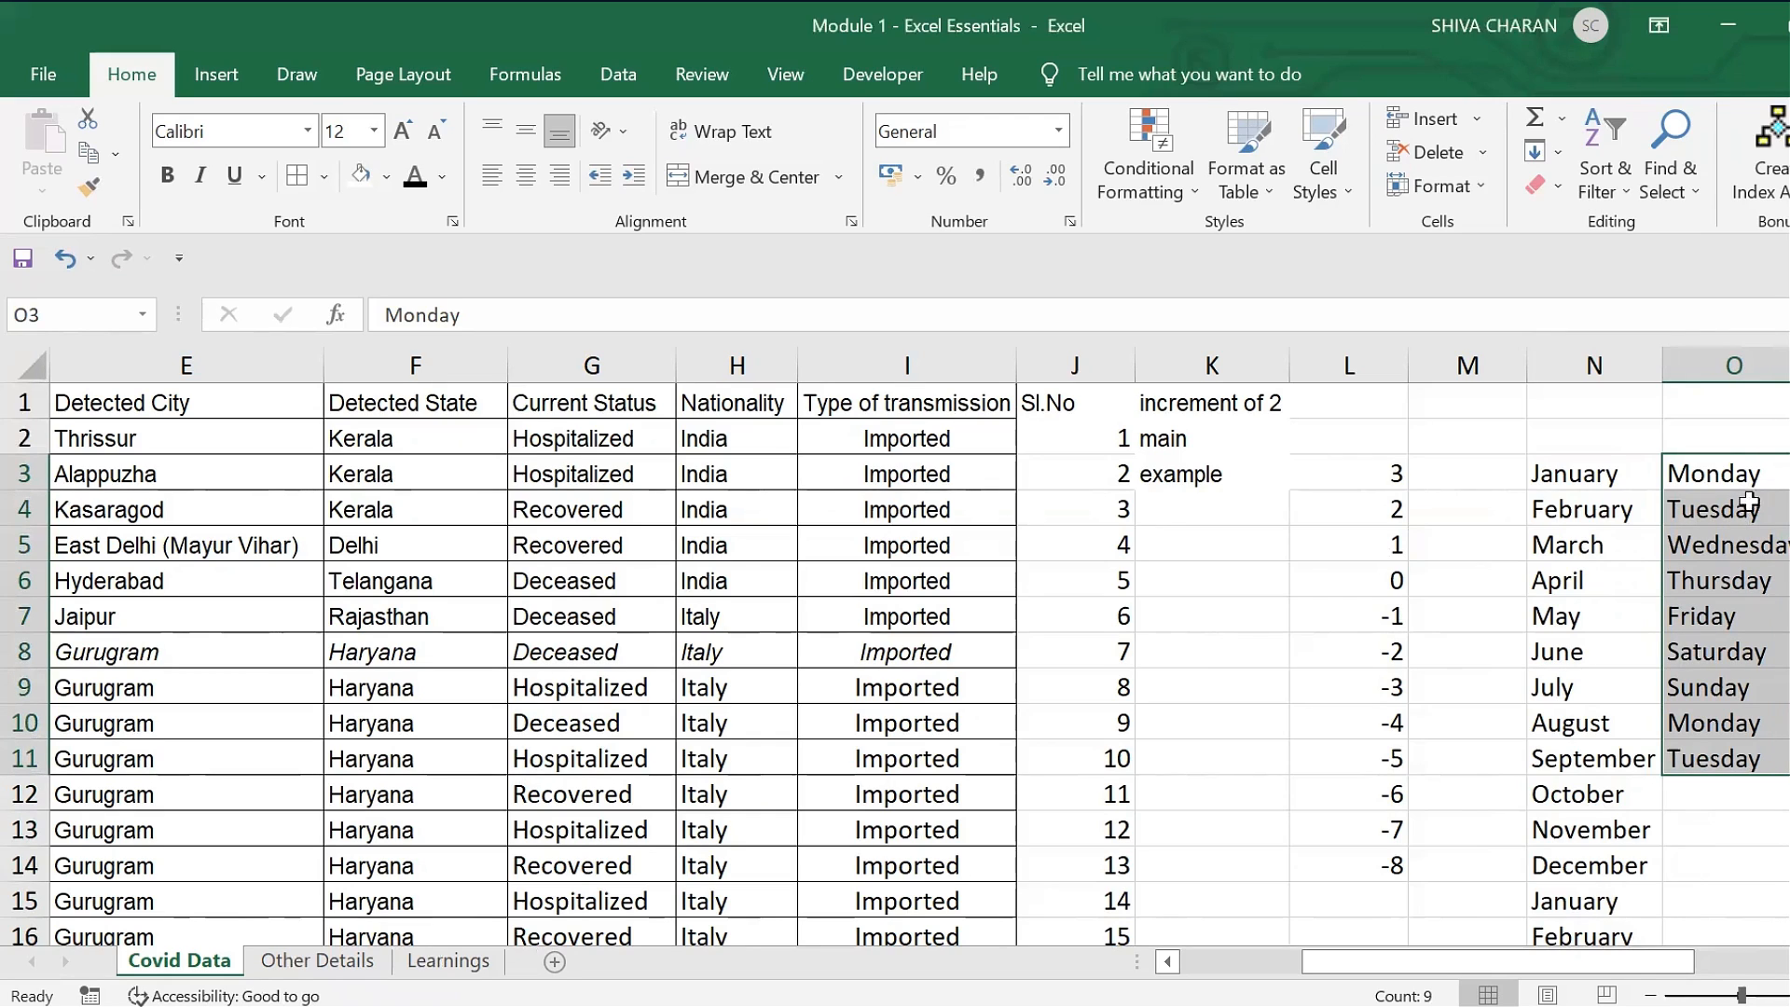
pyautogui.click(1772, 471)
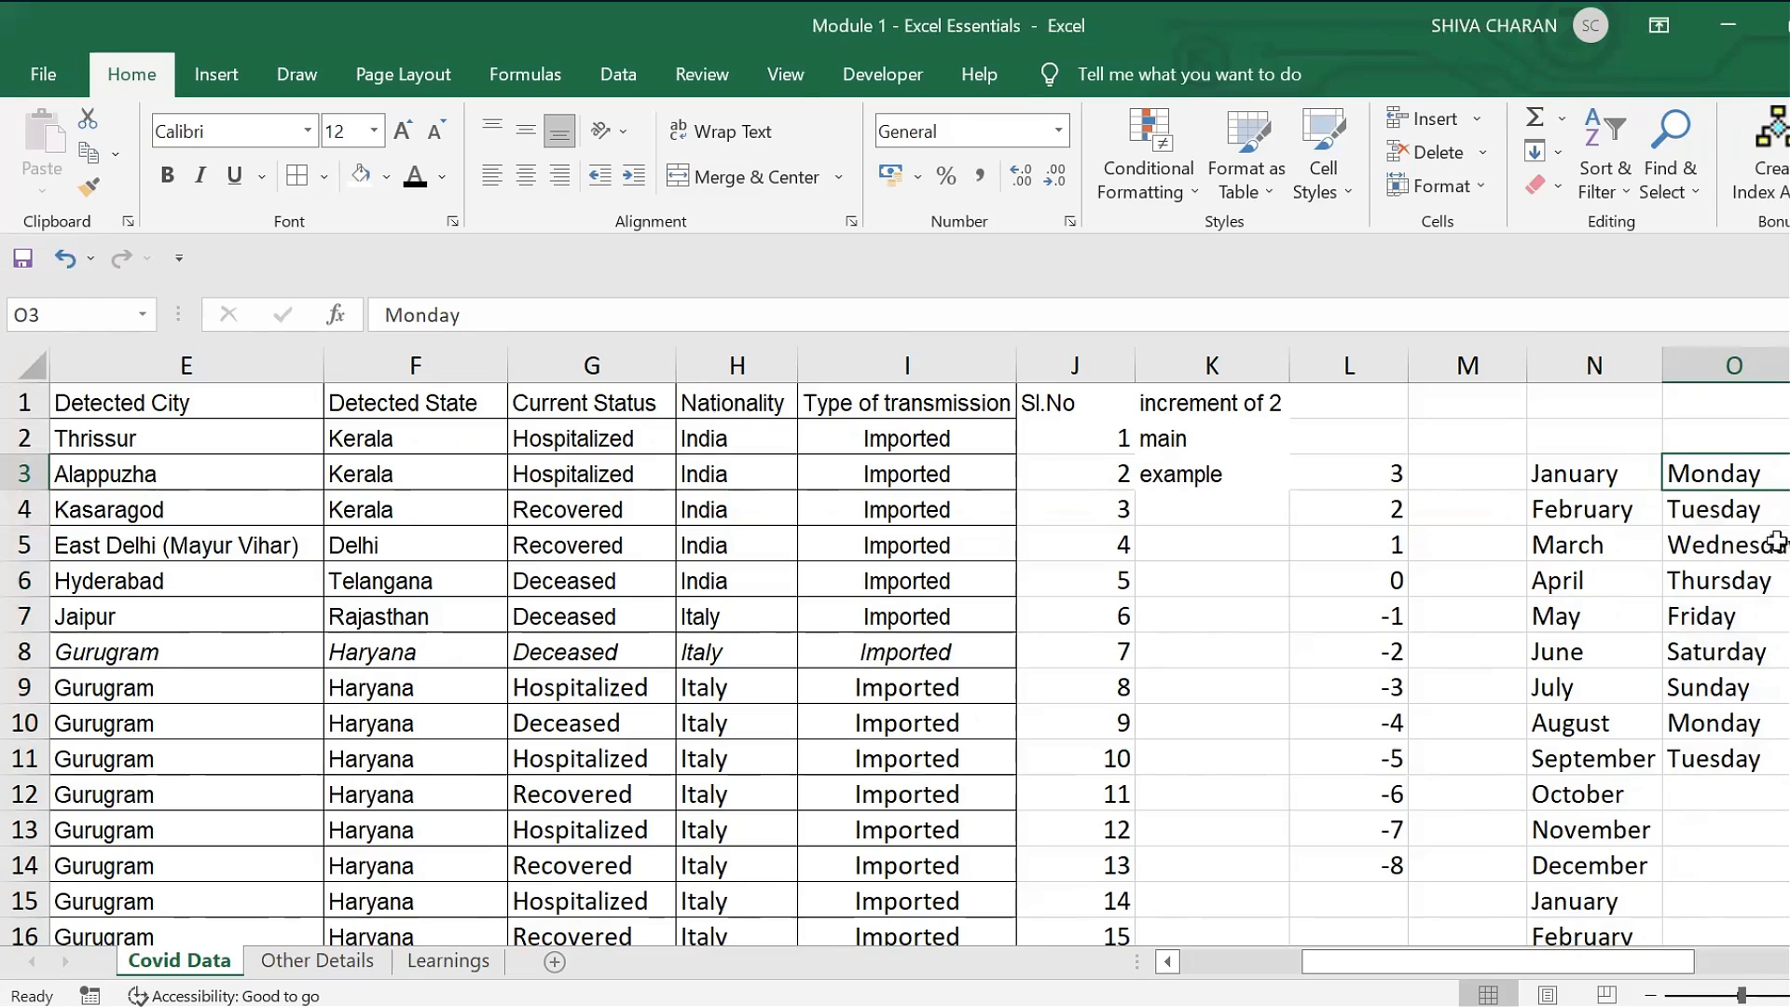
pyautogui.click(1739, 760)
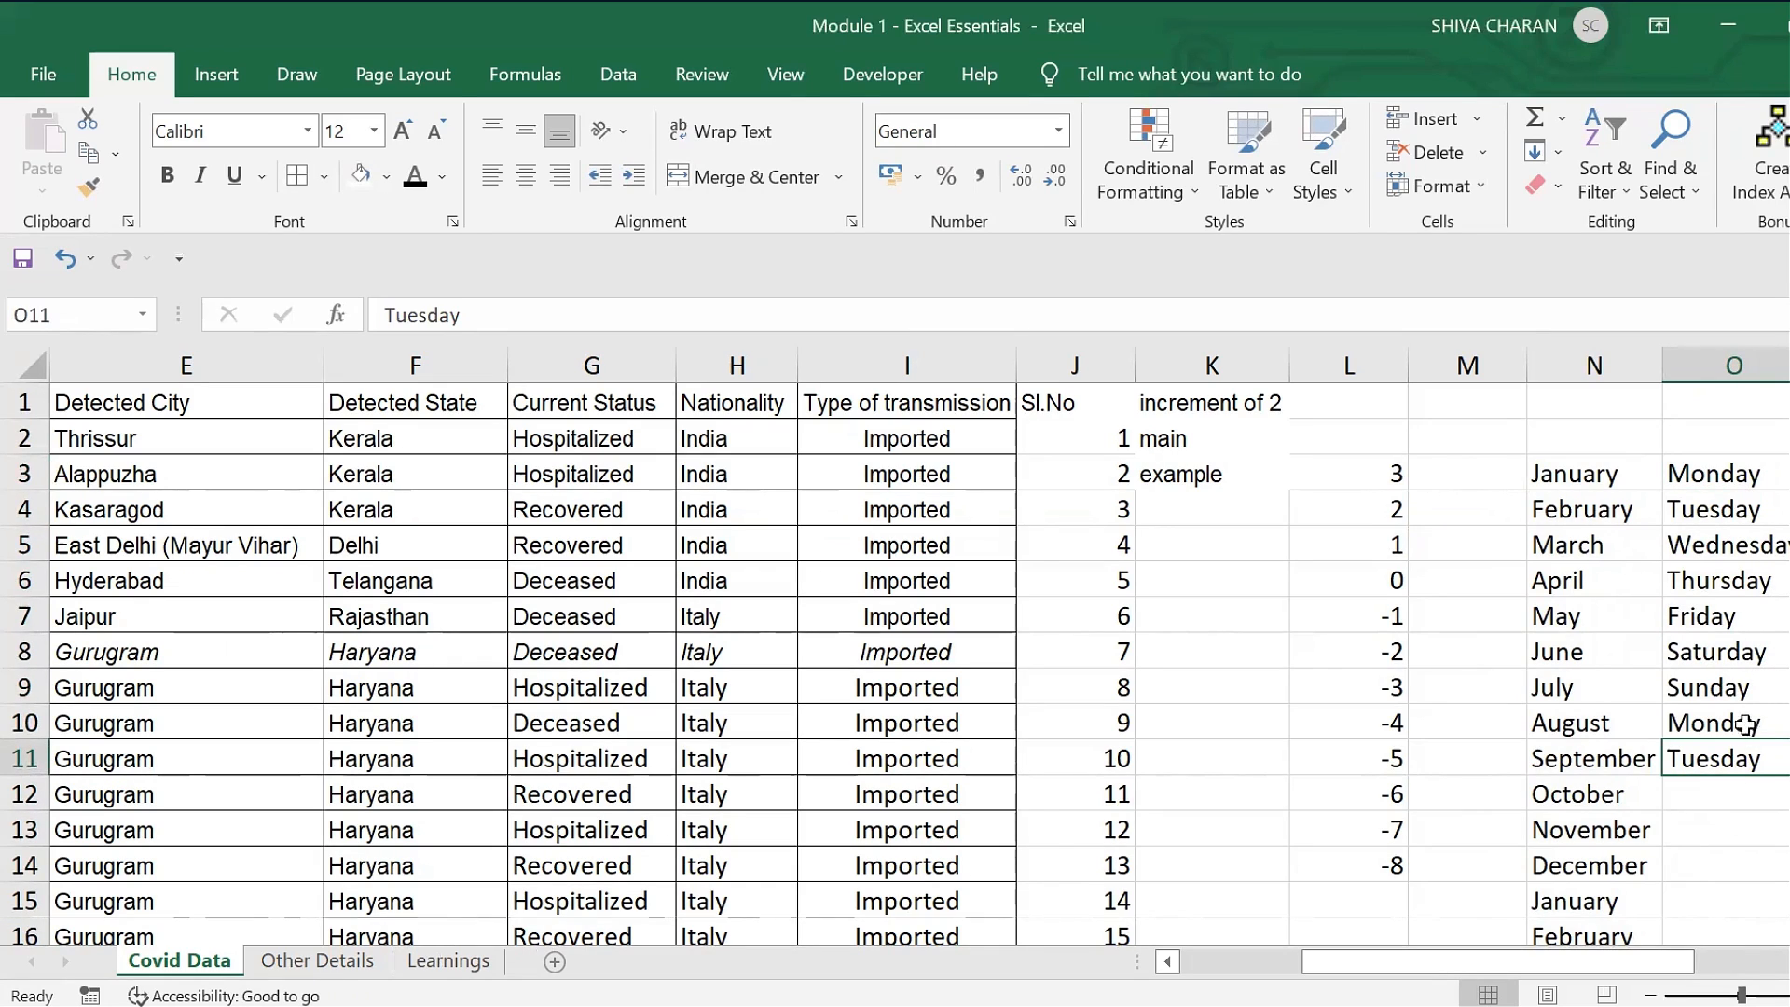
pyautogui.click(1641, 686)
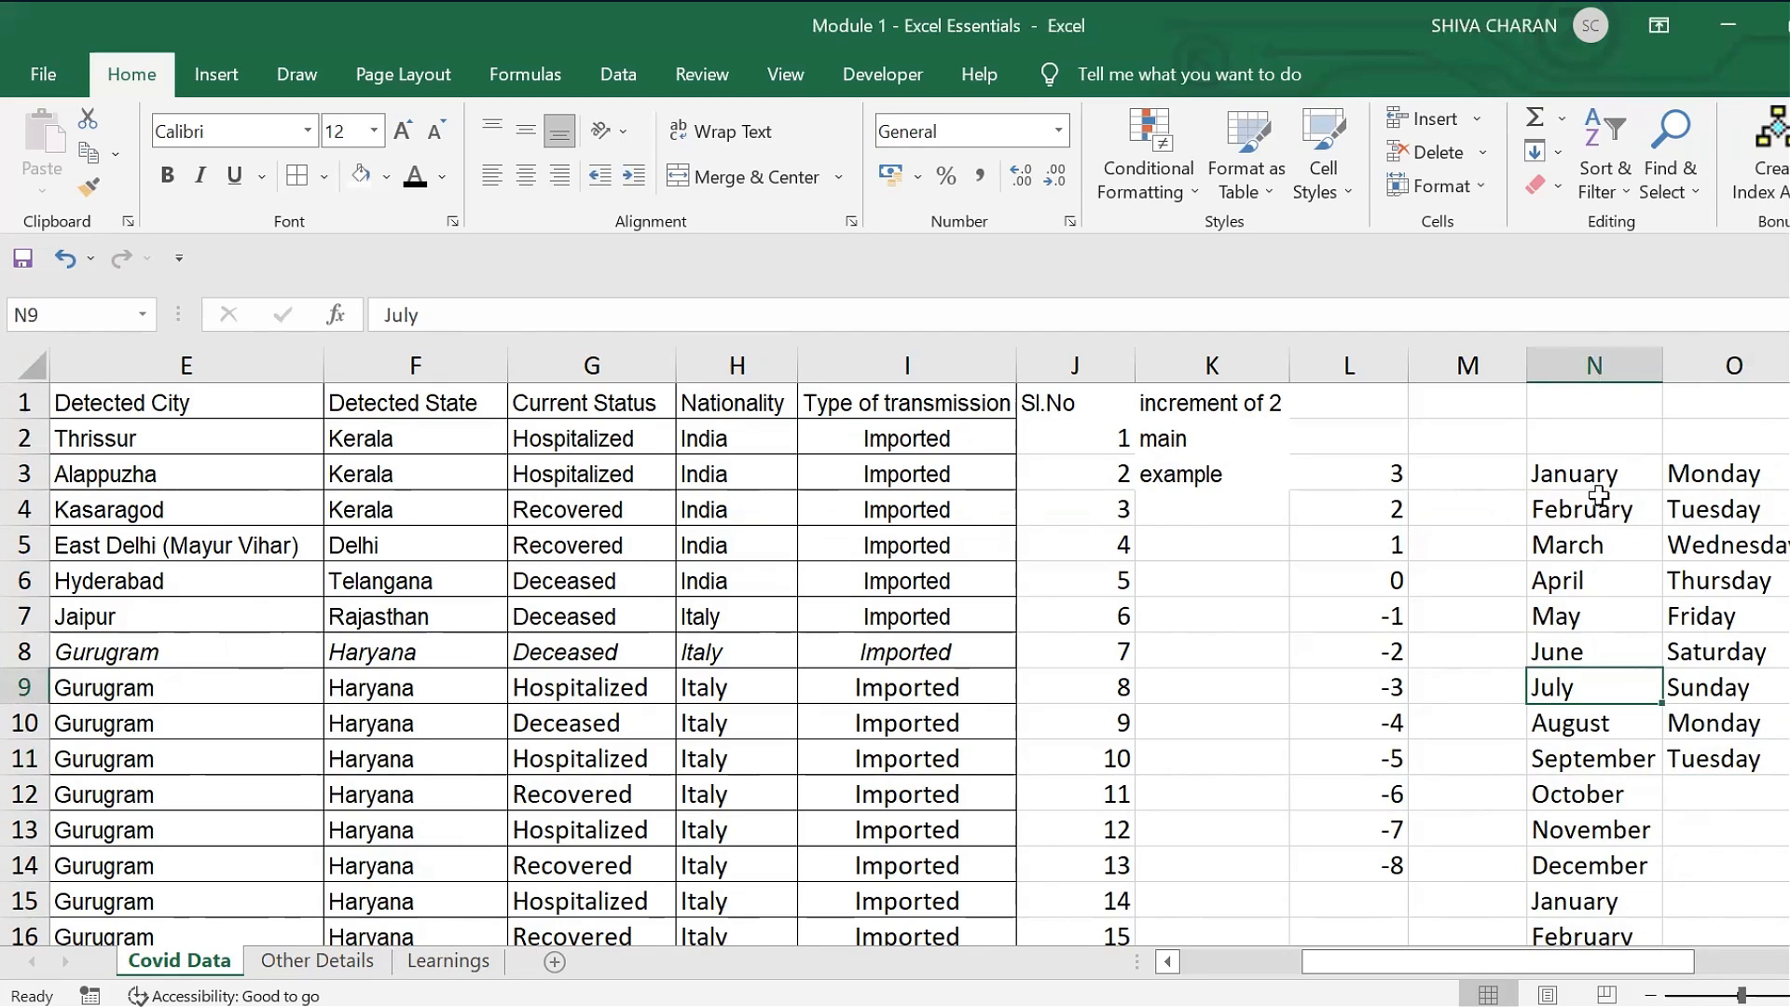
# - Enter Jan in P3 as the starting value of an abbreviated month series
pyautogui.click(1593, 481)
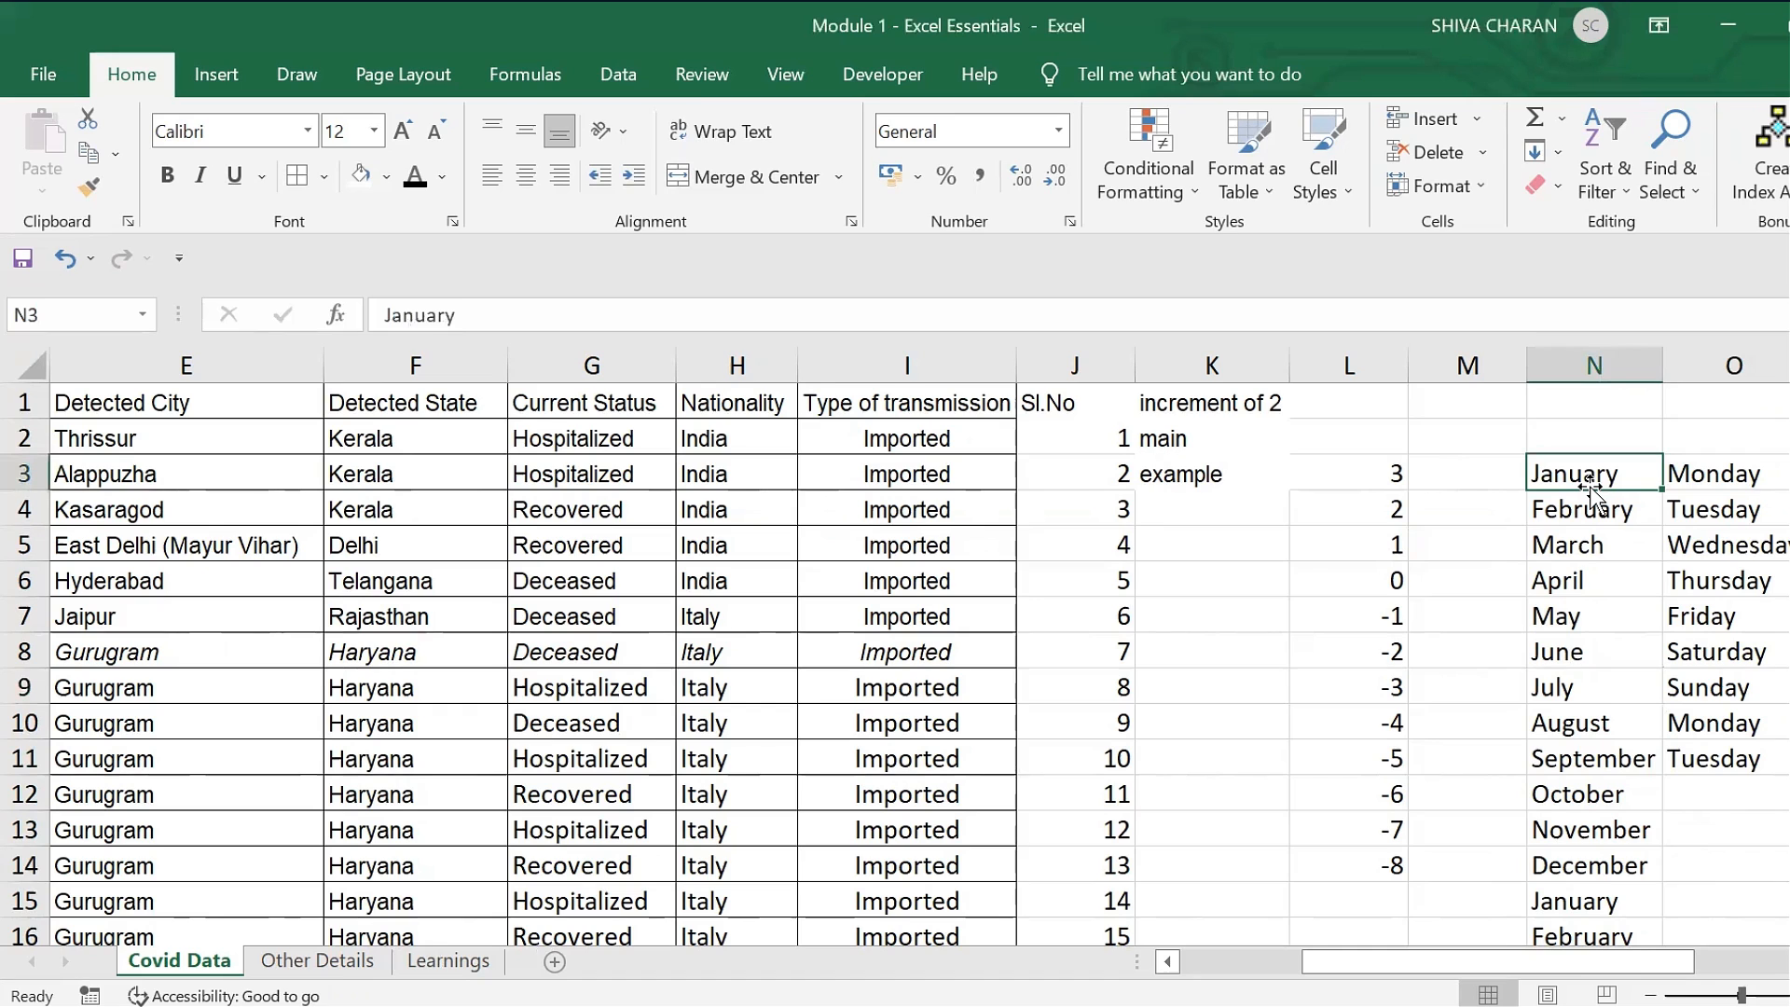
pyautogui.press('Right')
pyautogui.press('Right')
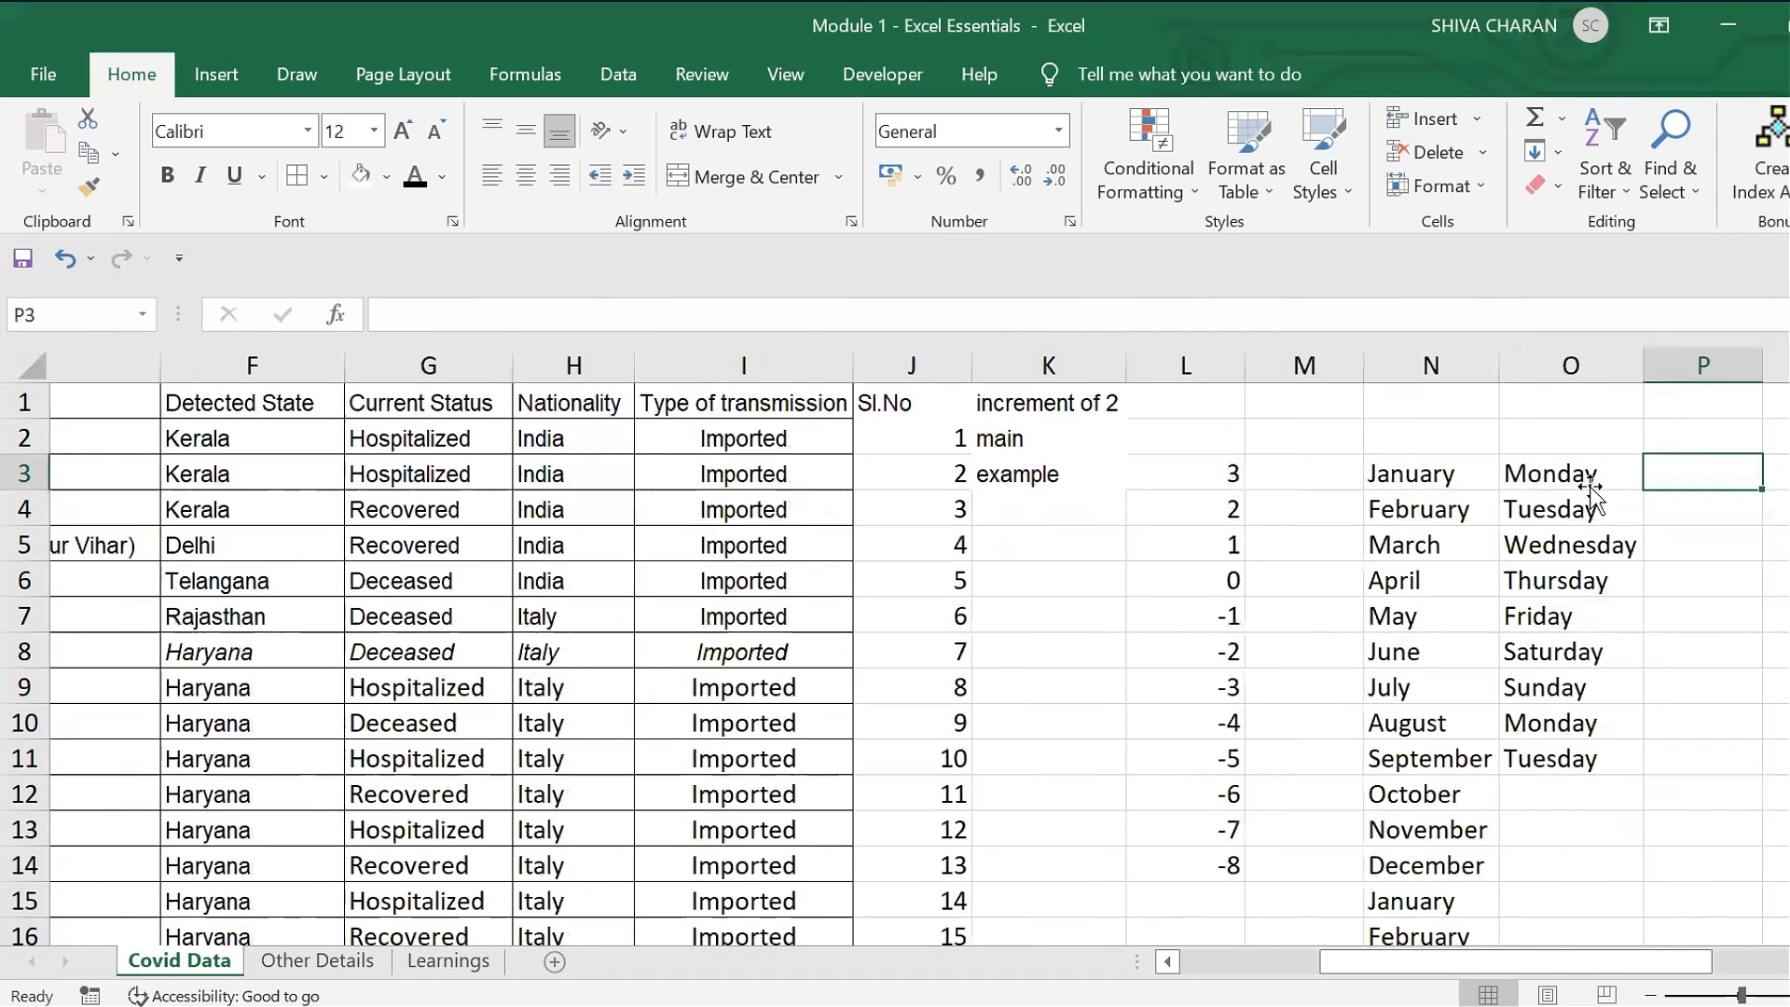
pyautogui.write('Jan')
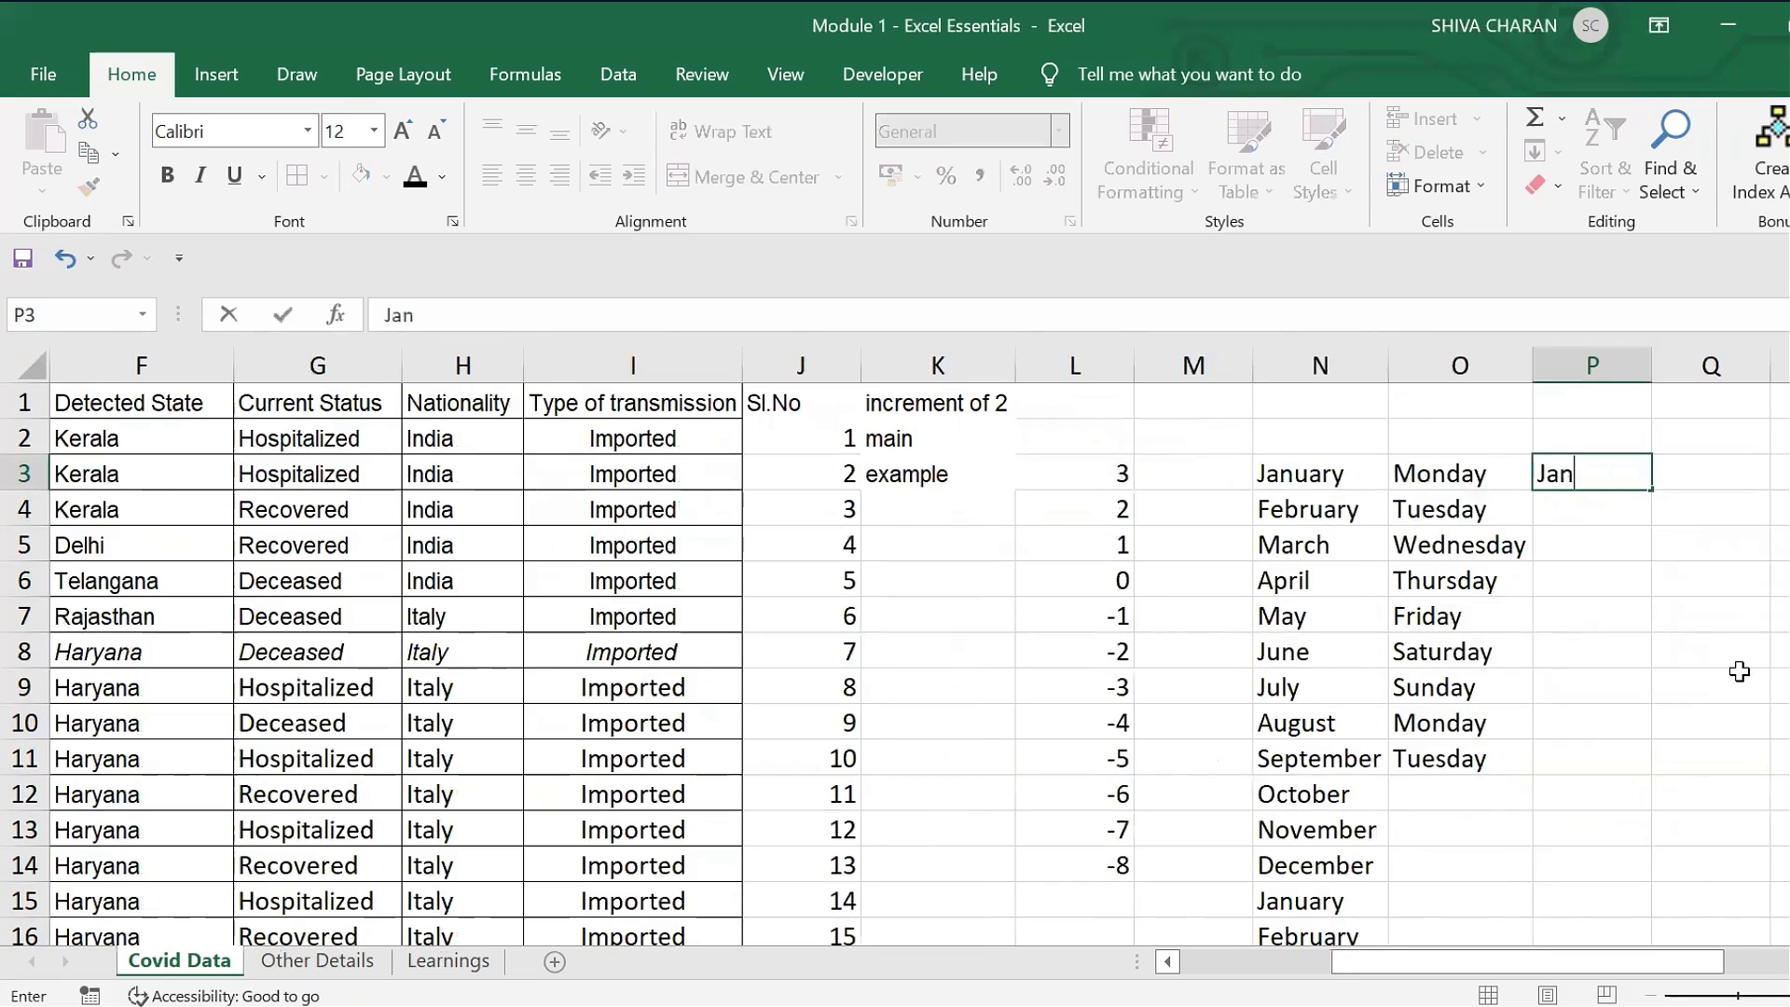
pyautogui.press('Return')
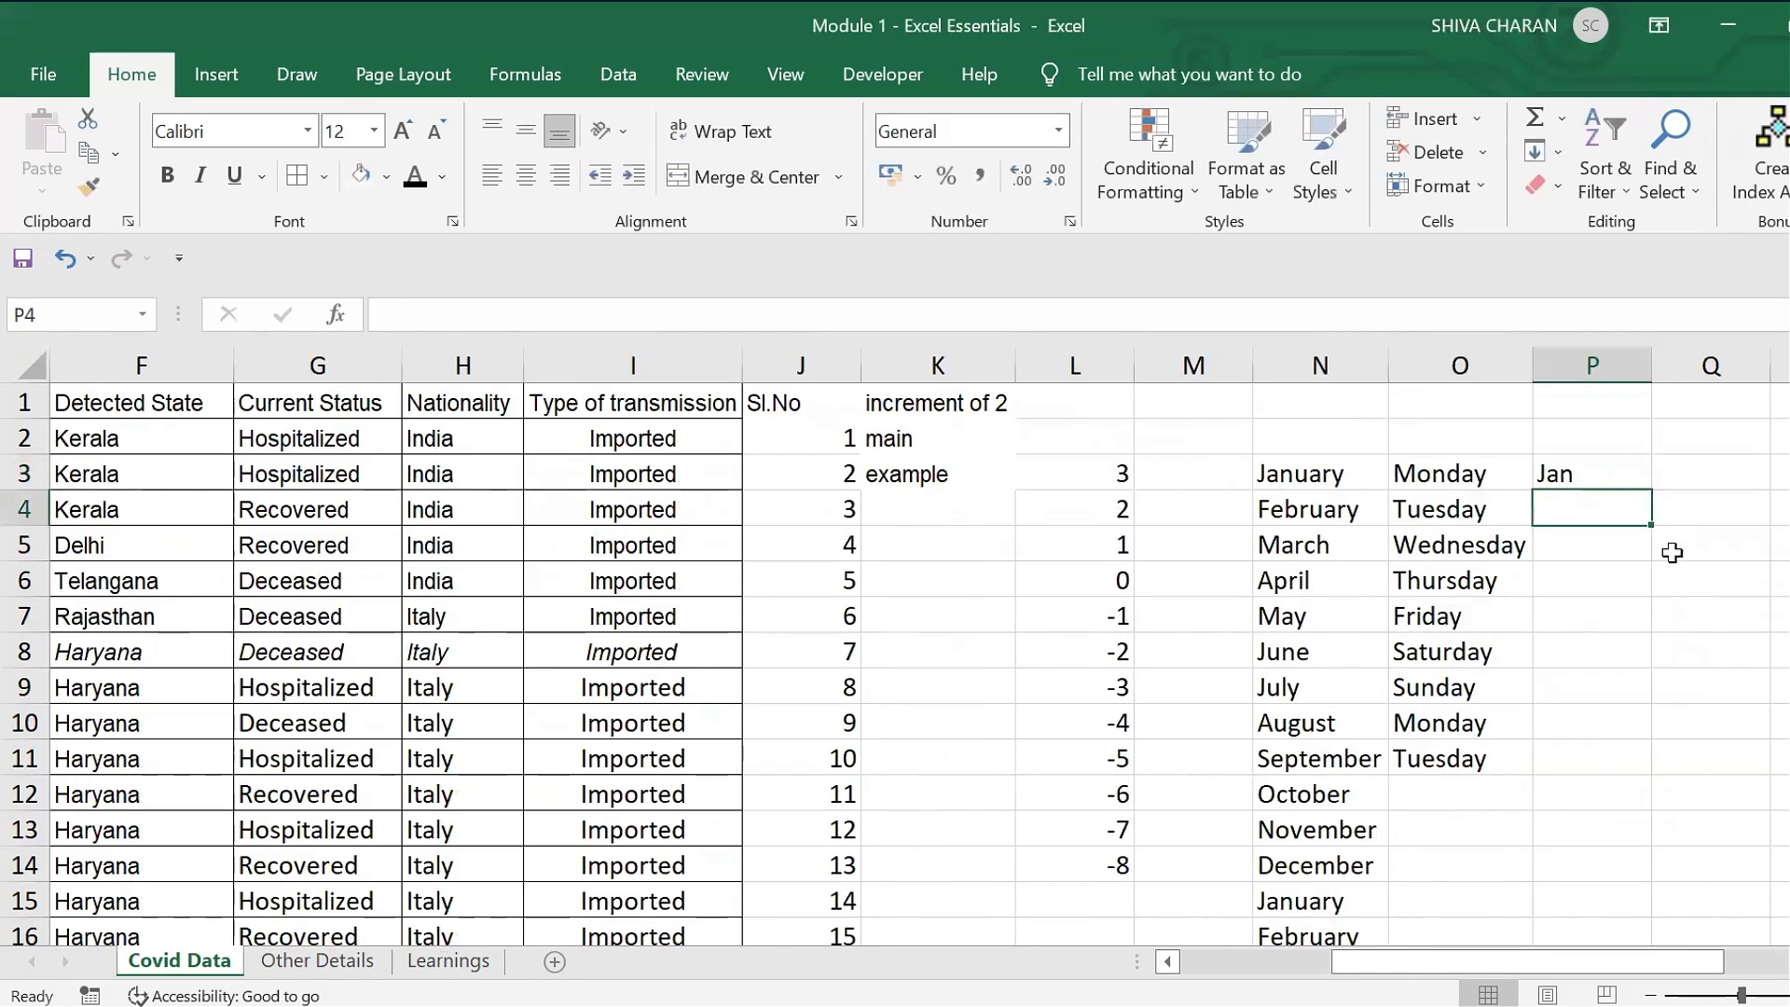
# - Autofill the abbreviated month names from P3 down to row 14
pyautogui.click(1606, 476)
pyautogui.moveTo(1651, 489); pyautogui.dragTo(1651, 749)
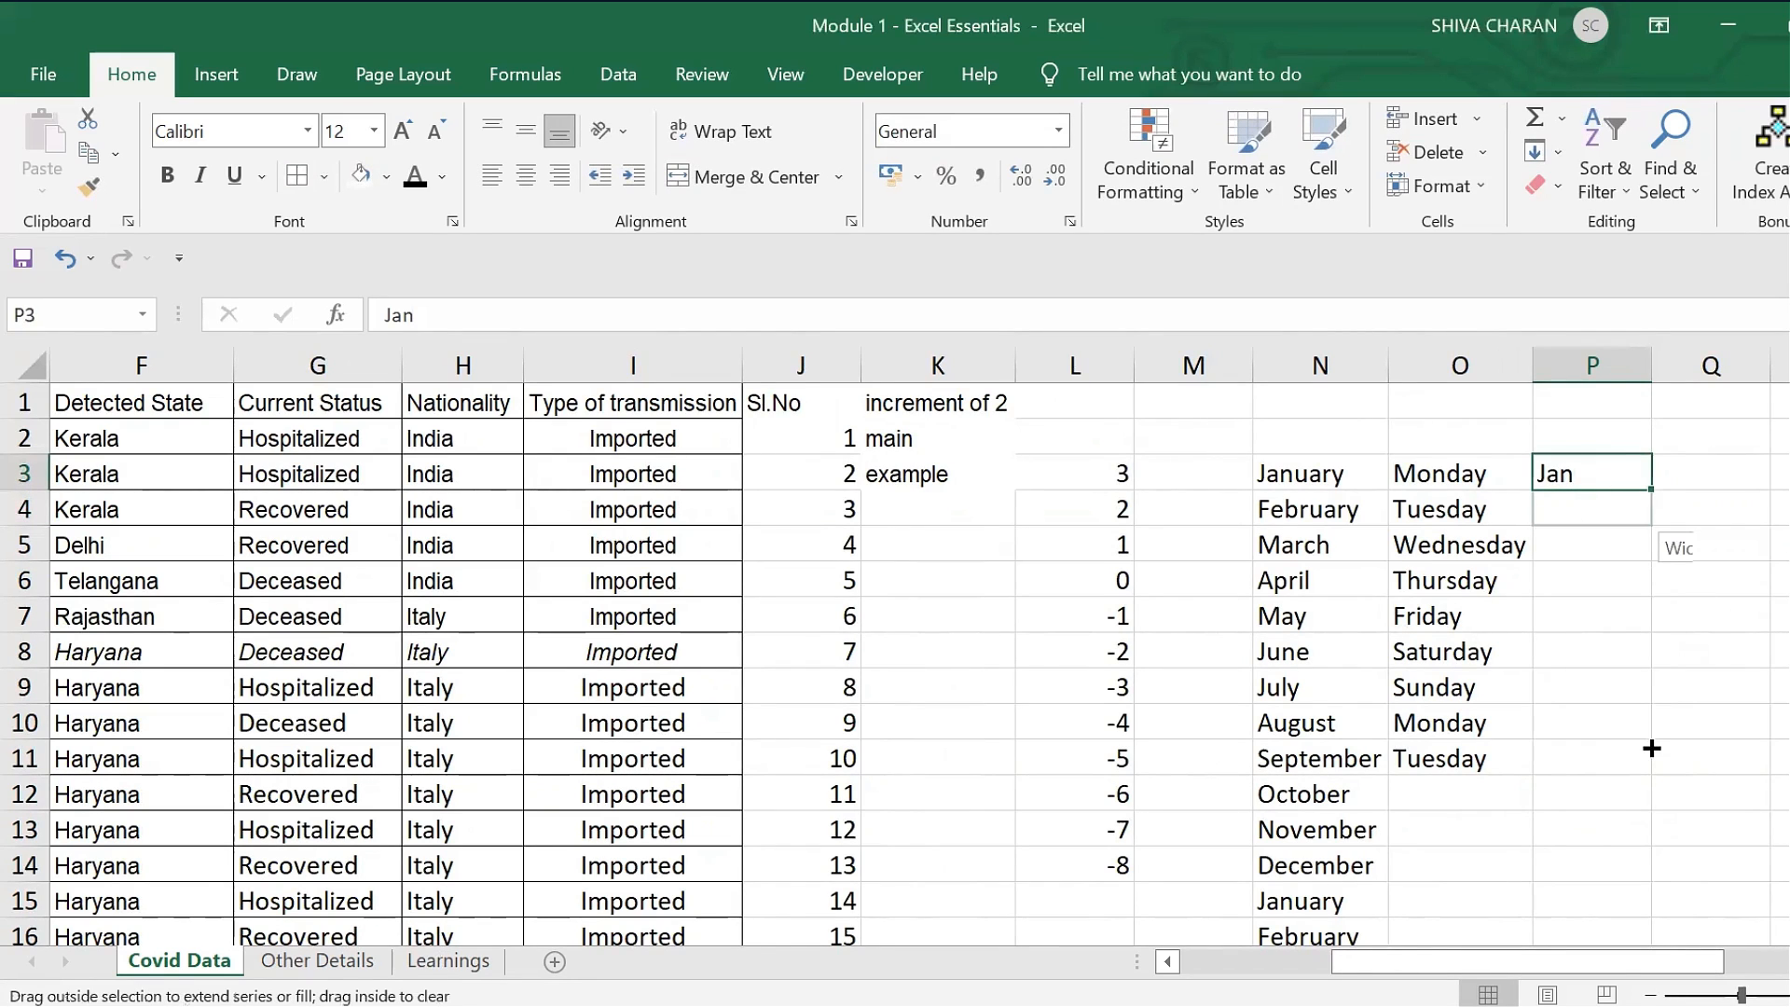
pyautogui.moveTo(1646, 868); pyautogui.dragTo(1645, 868)
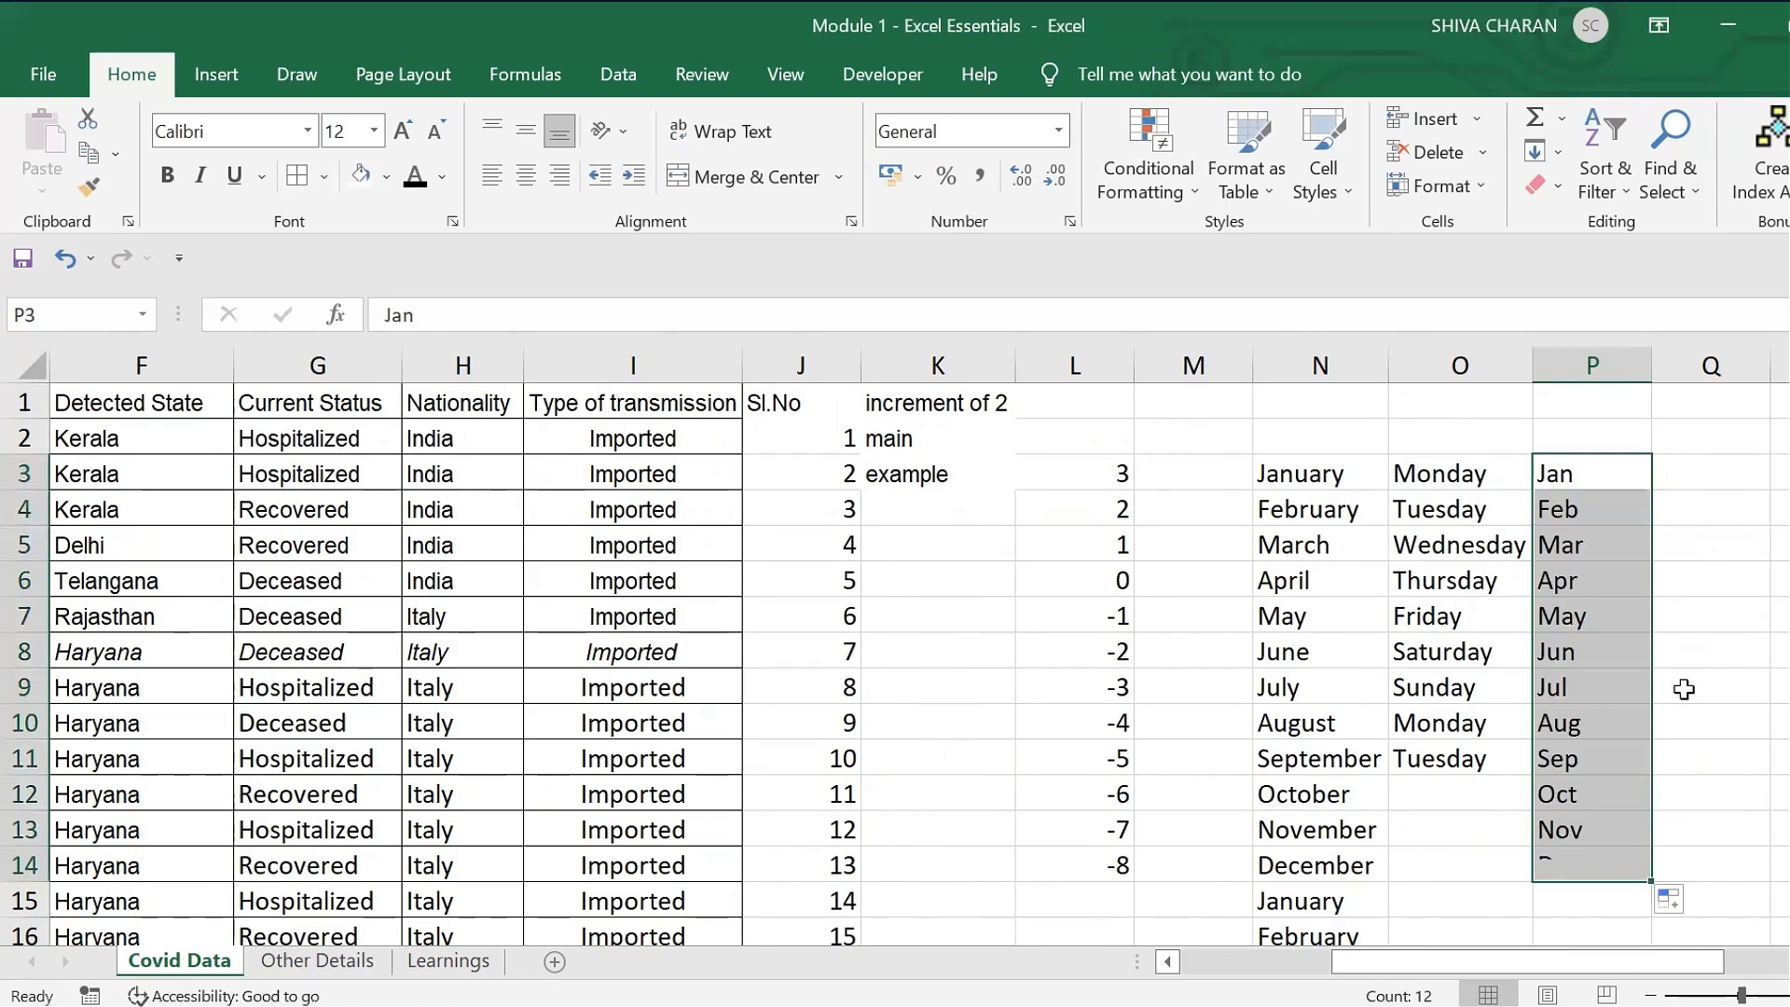
pyautogui.click(1603, 472)
pyautogui.click(1316, 481)
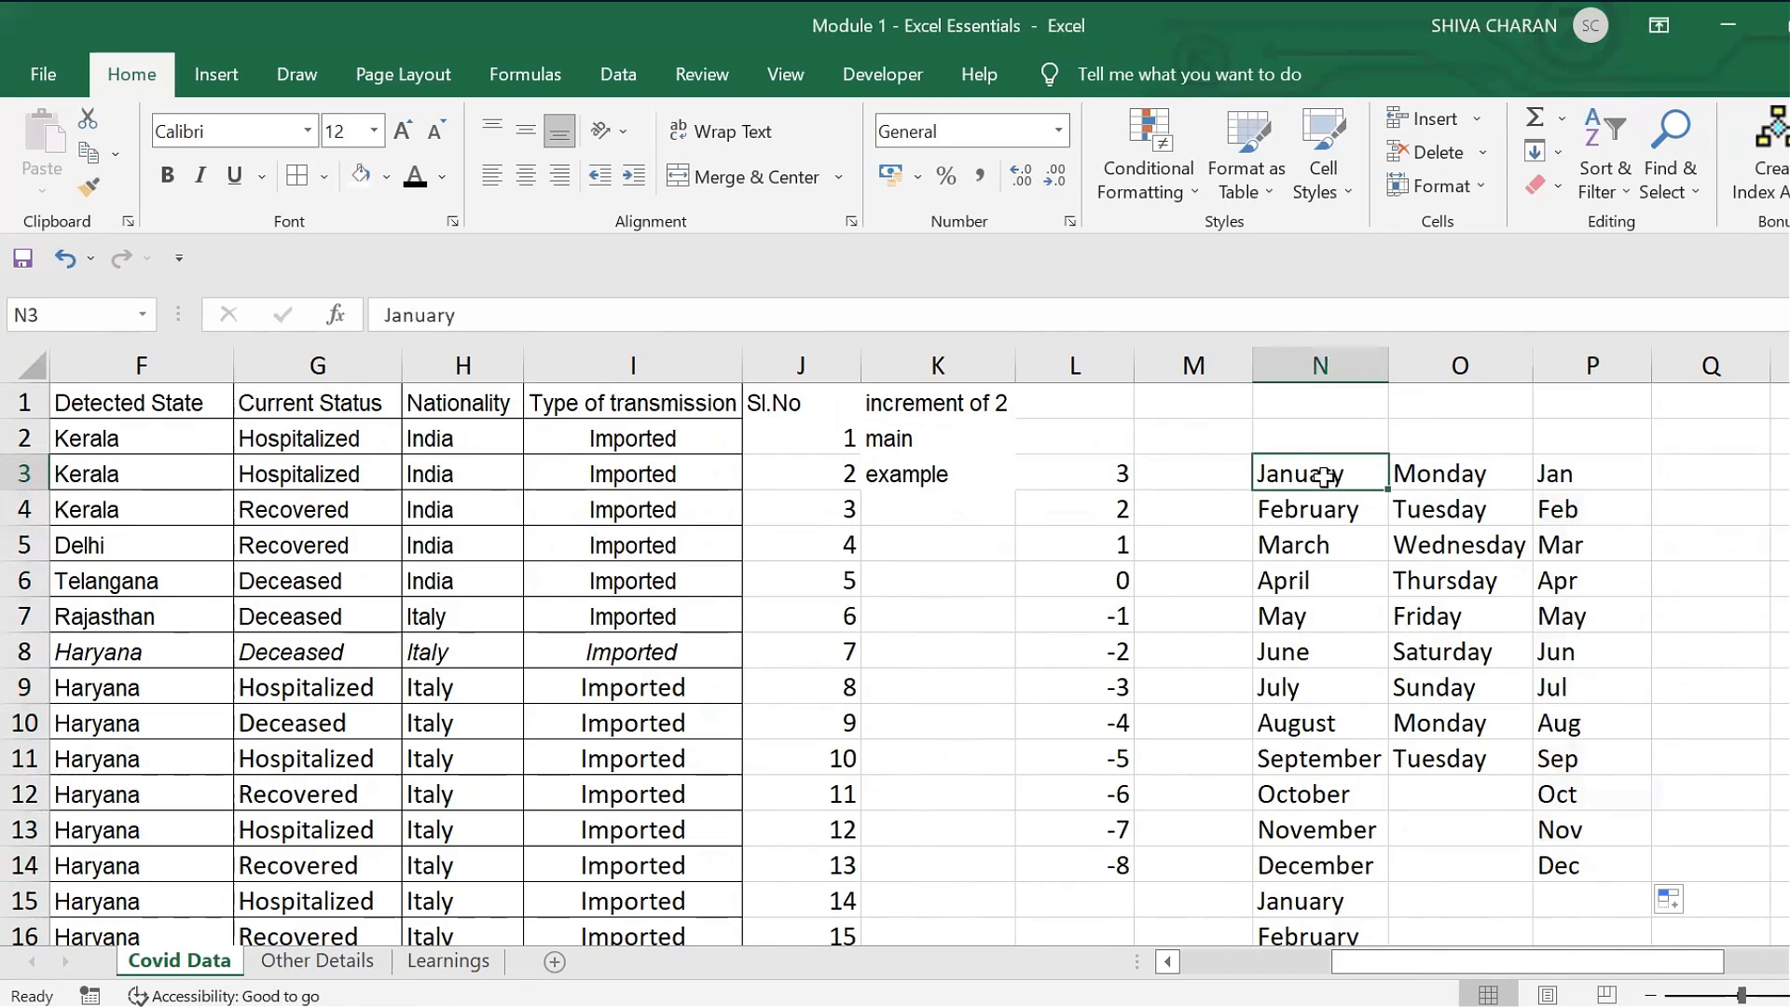
# - Enter Mon in Q3 as the starting value of an abbreviated weekday series
pyautogui.click(1604, 468)
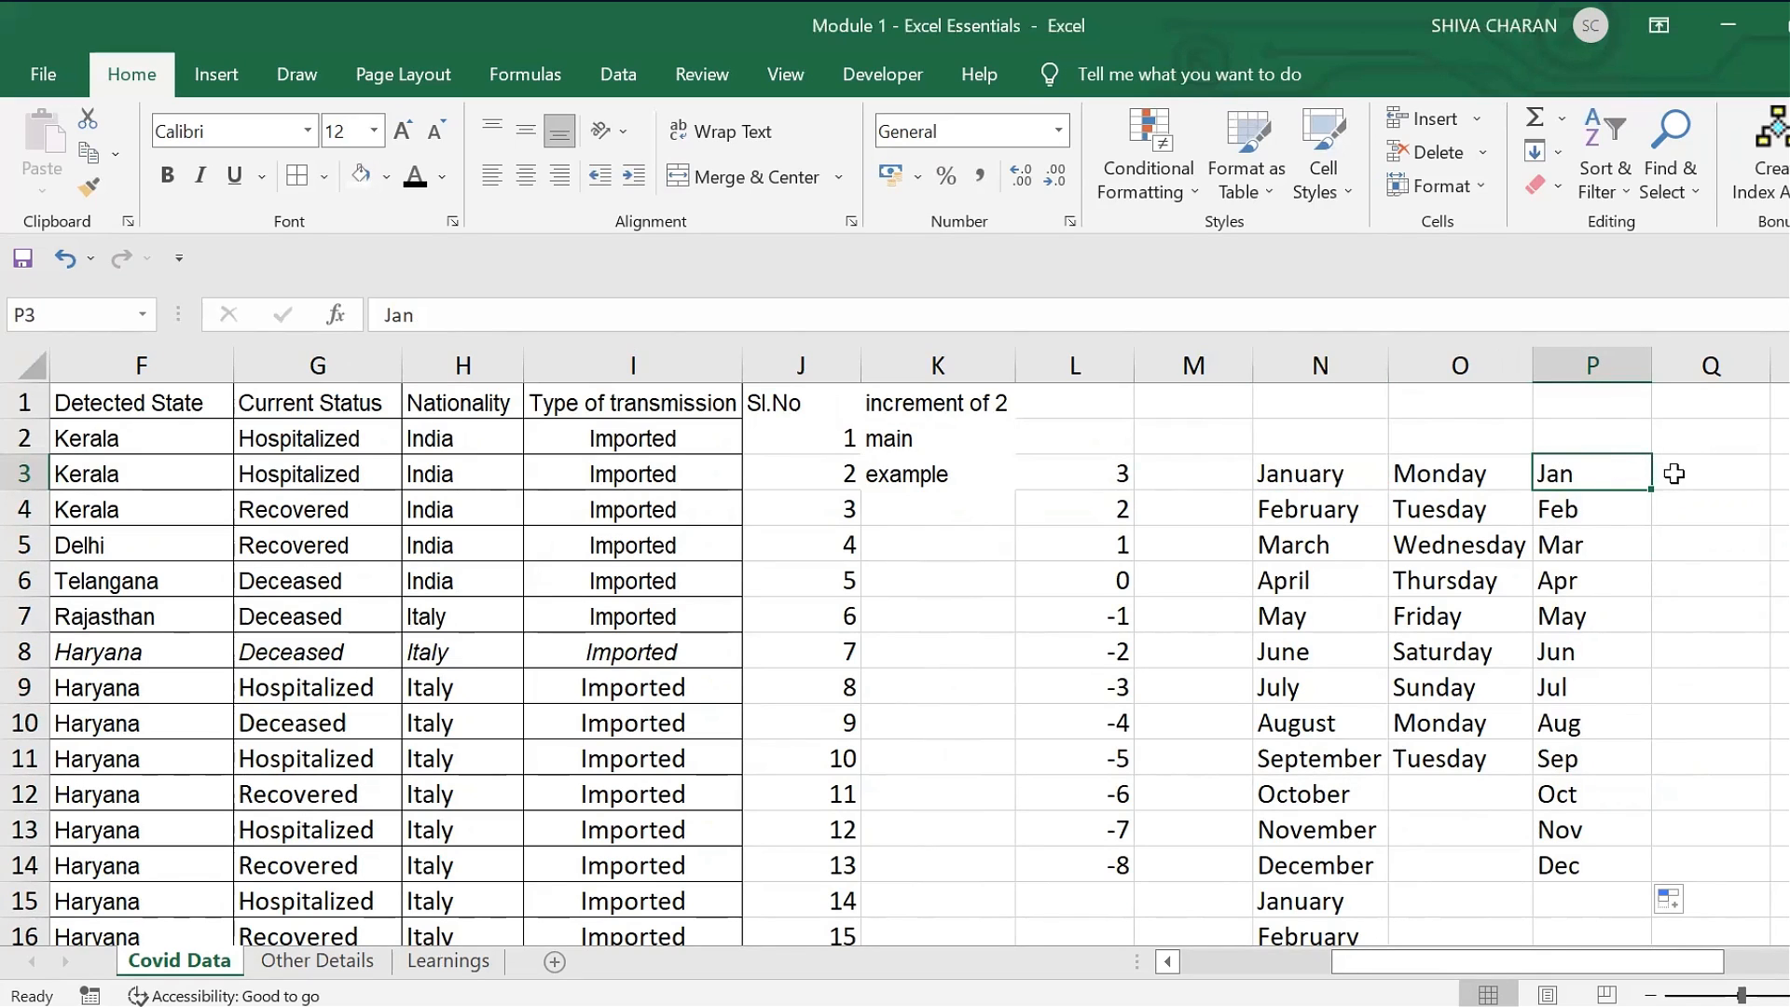
pyautogui.click(1675, 474)
pyautogui.write('Mo')
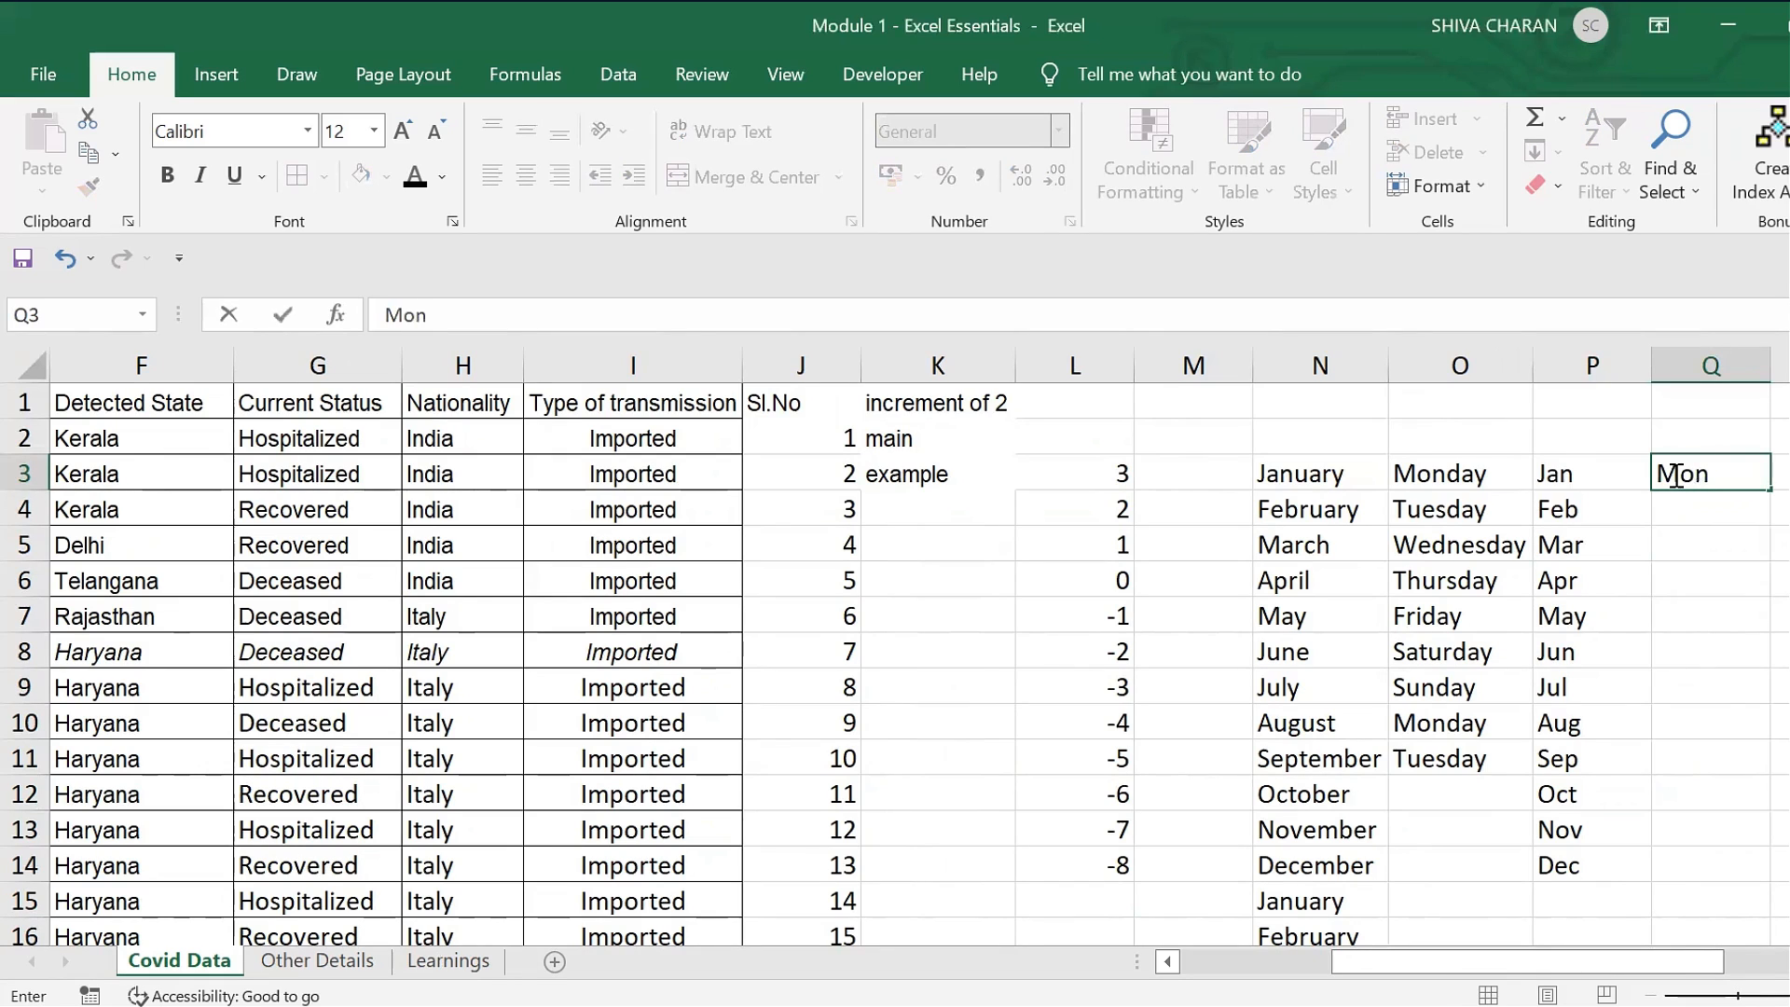
pyautogui.write('n')
pyautogui.press('Return')
# - Autofill the abbreviated weekday names from Q3 down to row 12
pyautogui.click(1746, 481)
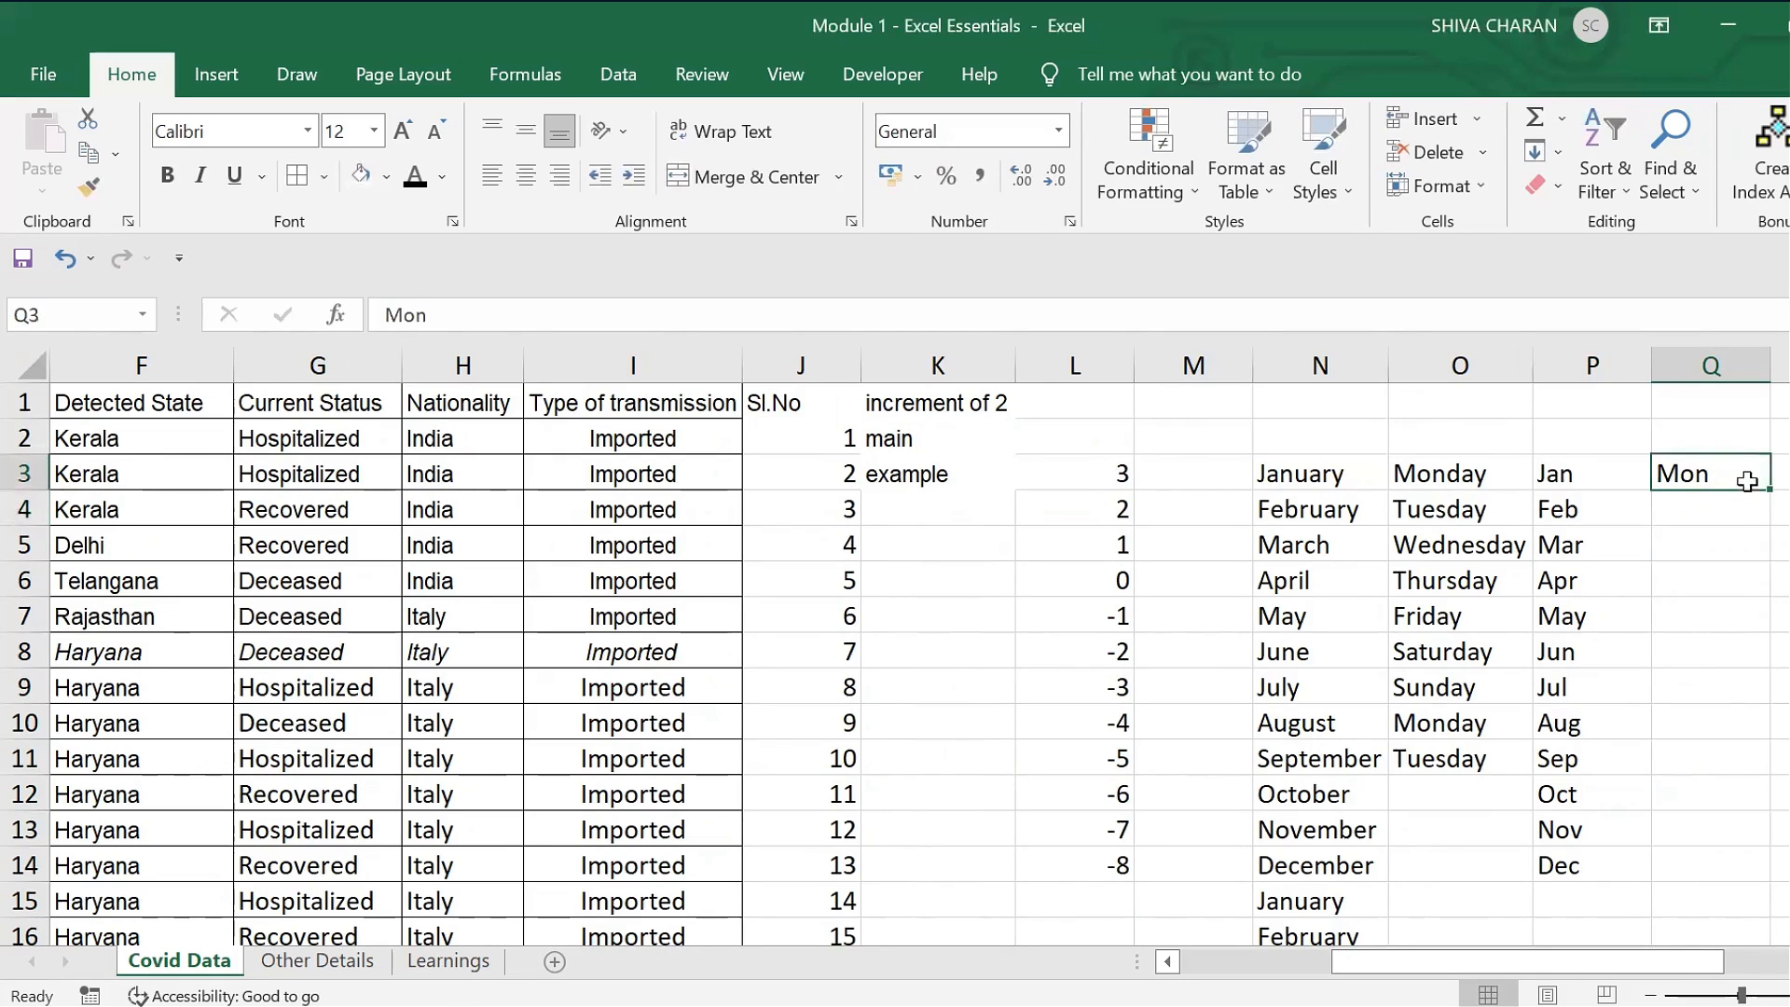
pyautogui.moveTo(1770, 494); pyautogui.dragTo(1770, 809)
pyautogui.click(1677, 460)
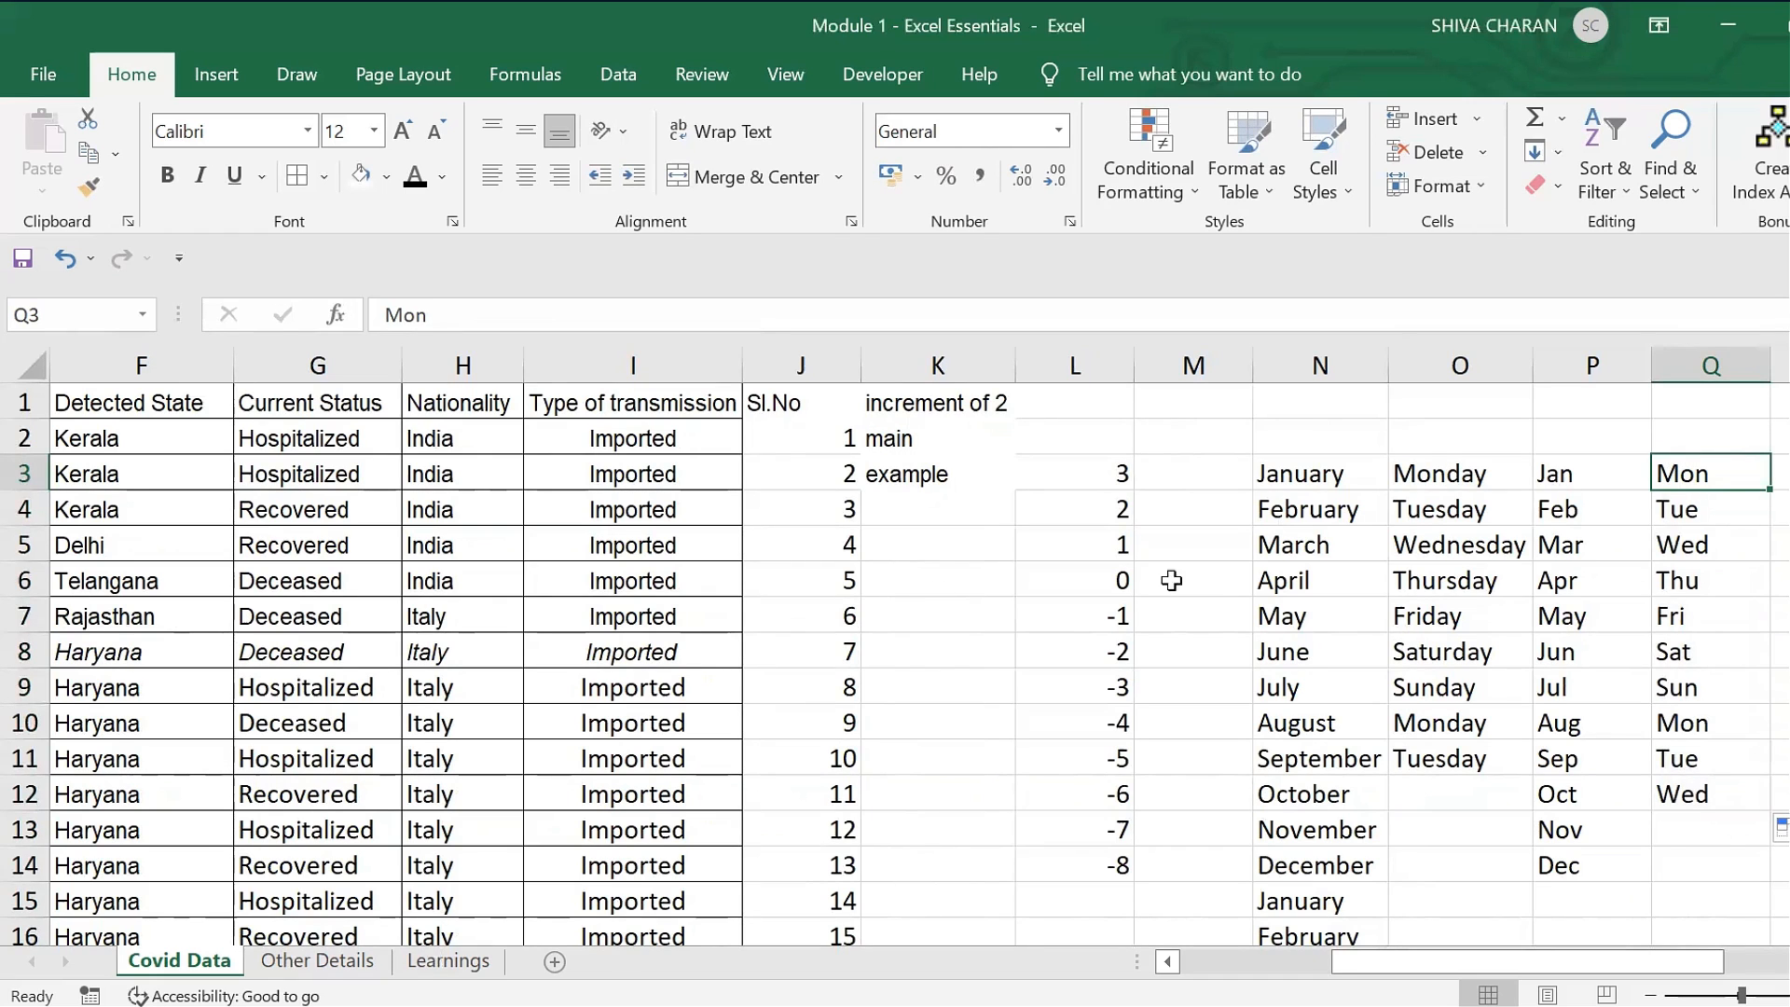
# - Examine the Courses, Fees and Enrollments table in columns S to U and the course names repeated below it
pyautogui.press('Right')
pyautogui.press('Right')
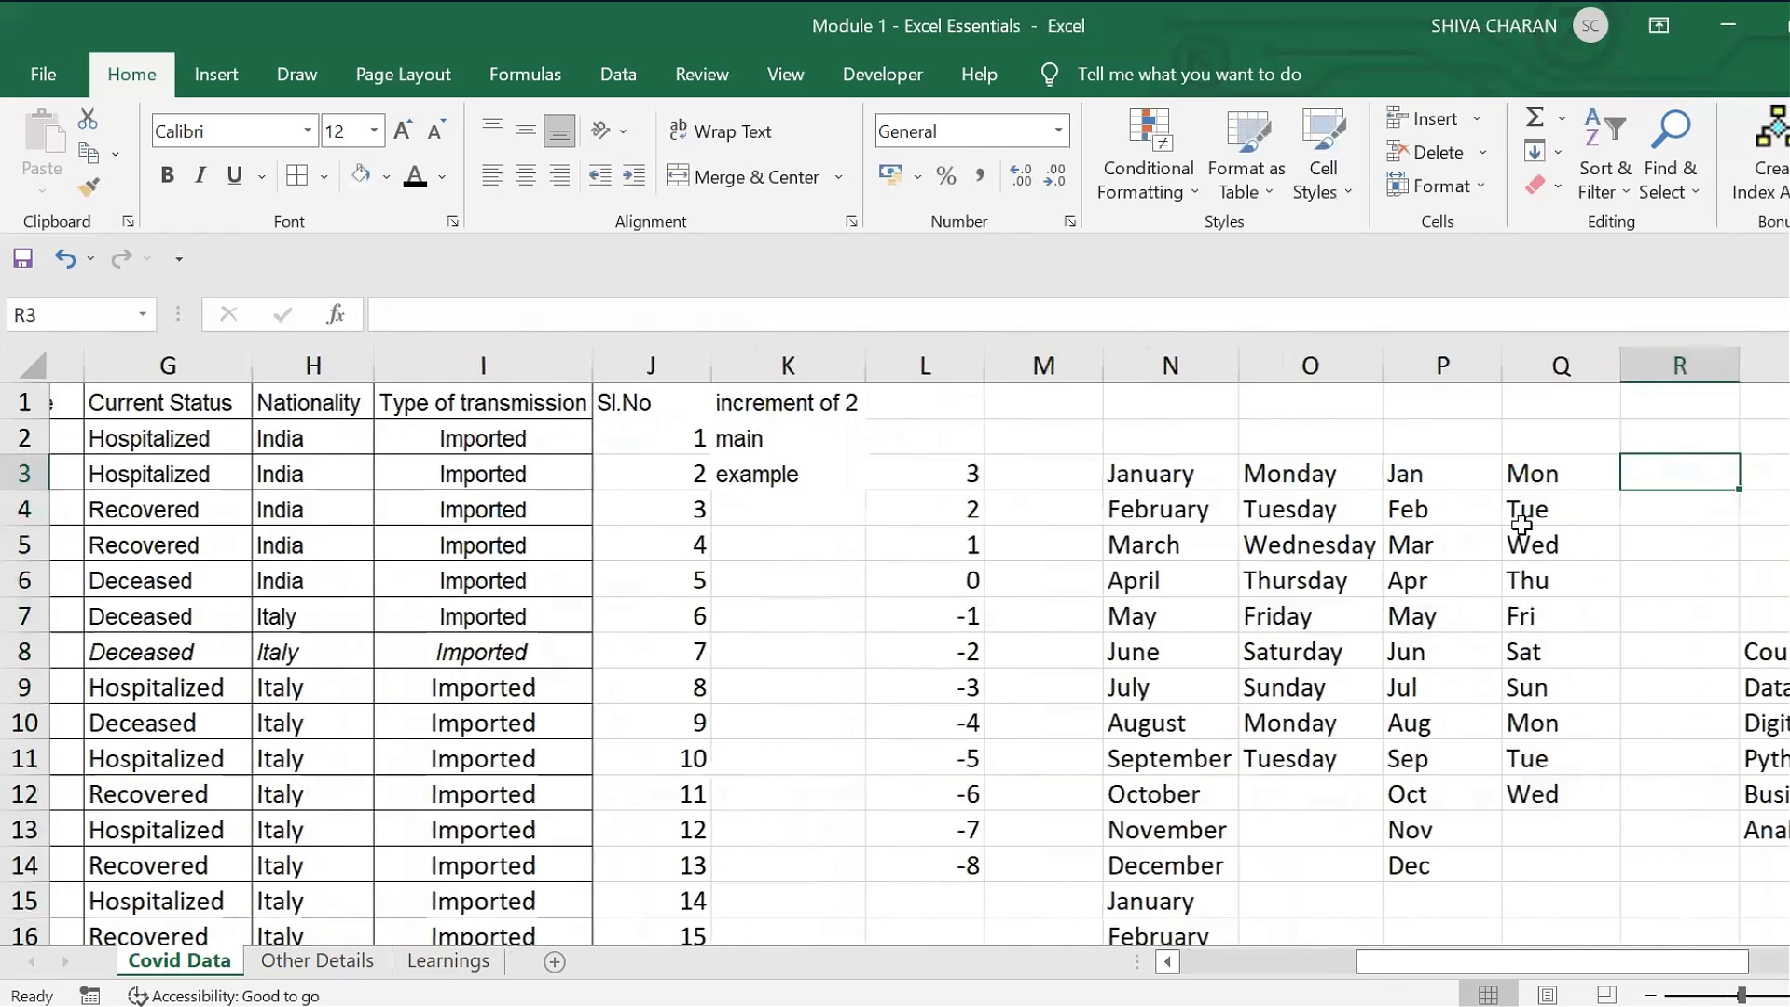
pyautogui.press('Down')
pyautogui.press('Down')
pyautogui.press('Down')
pyautogui.press('Down')
pyautogui.press('Down')
pyautogui.press('Down')
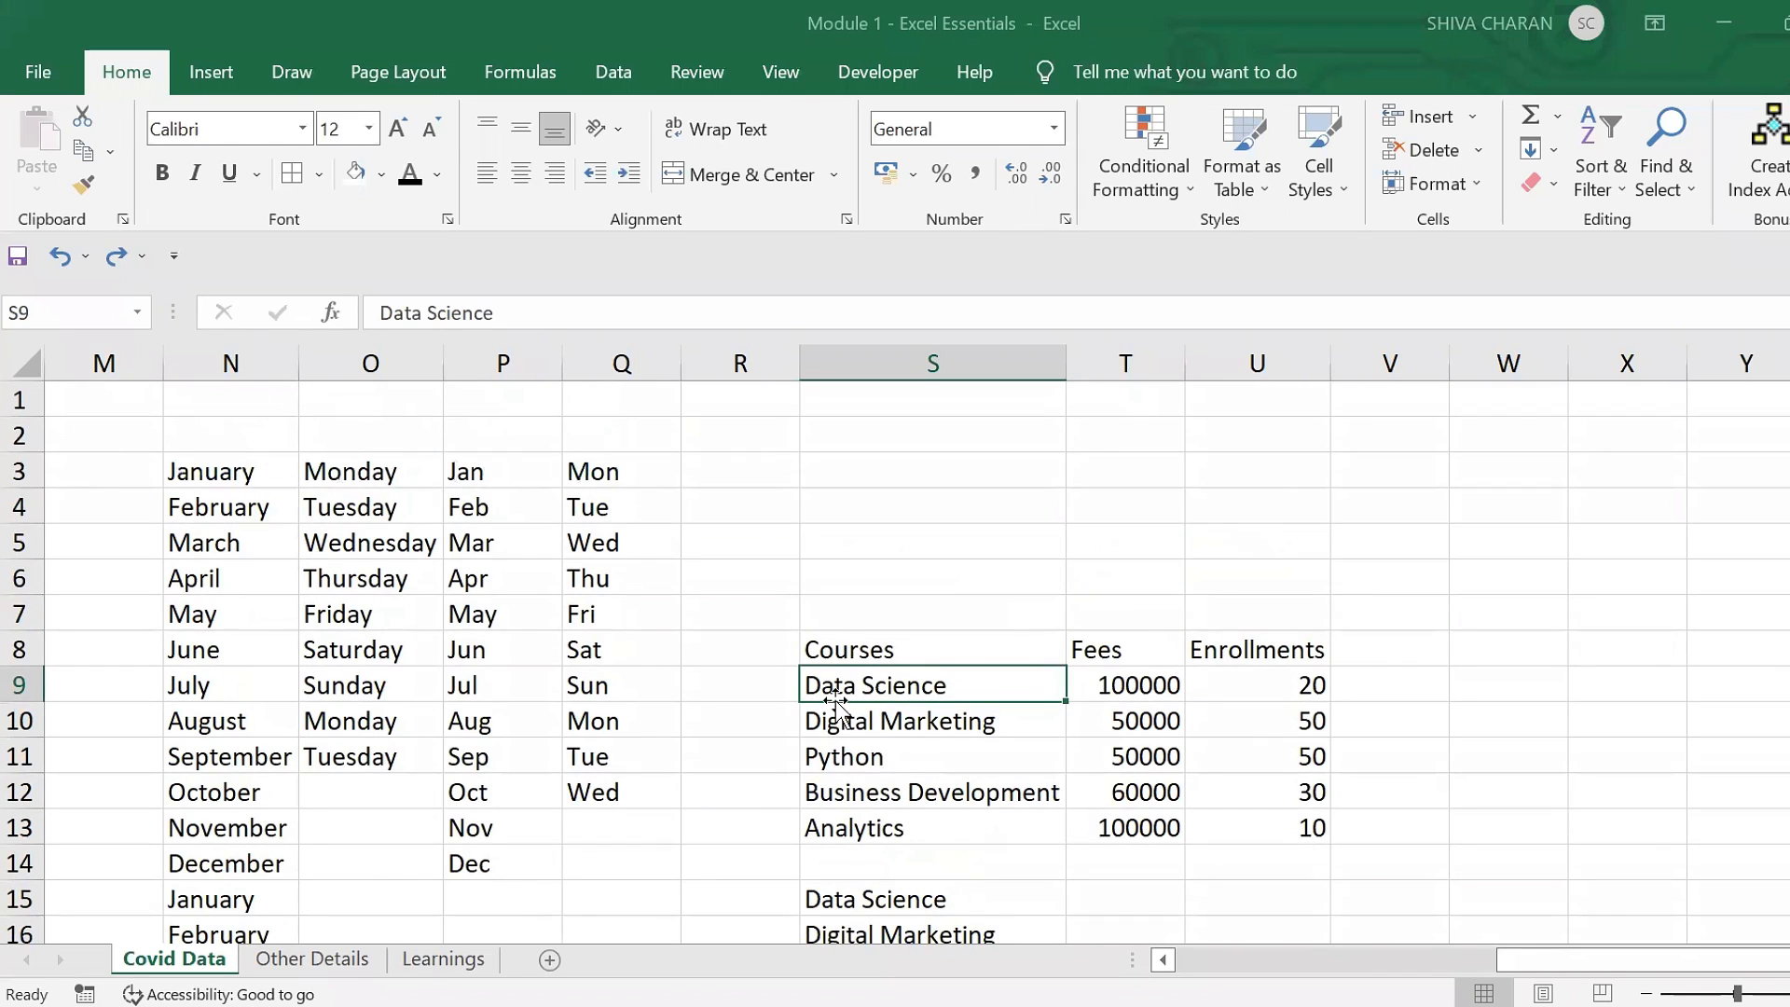
pyautogui.click(443, 958)
pyautogui.click(352, 706)
pyautogui.click(174, 958)
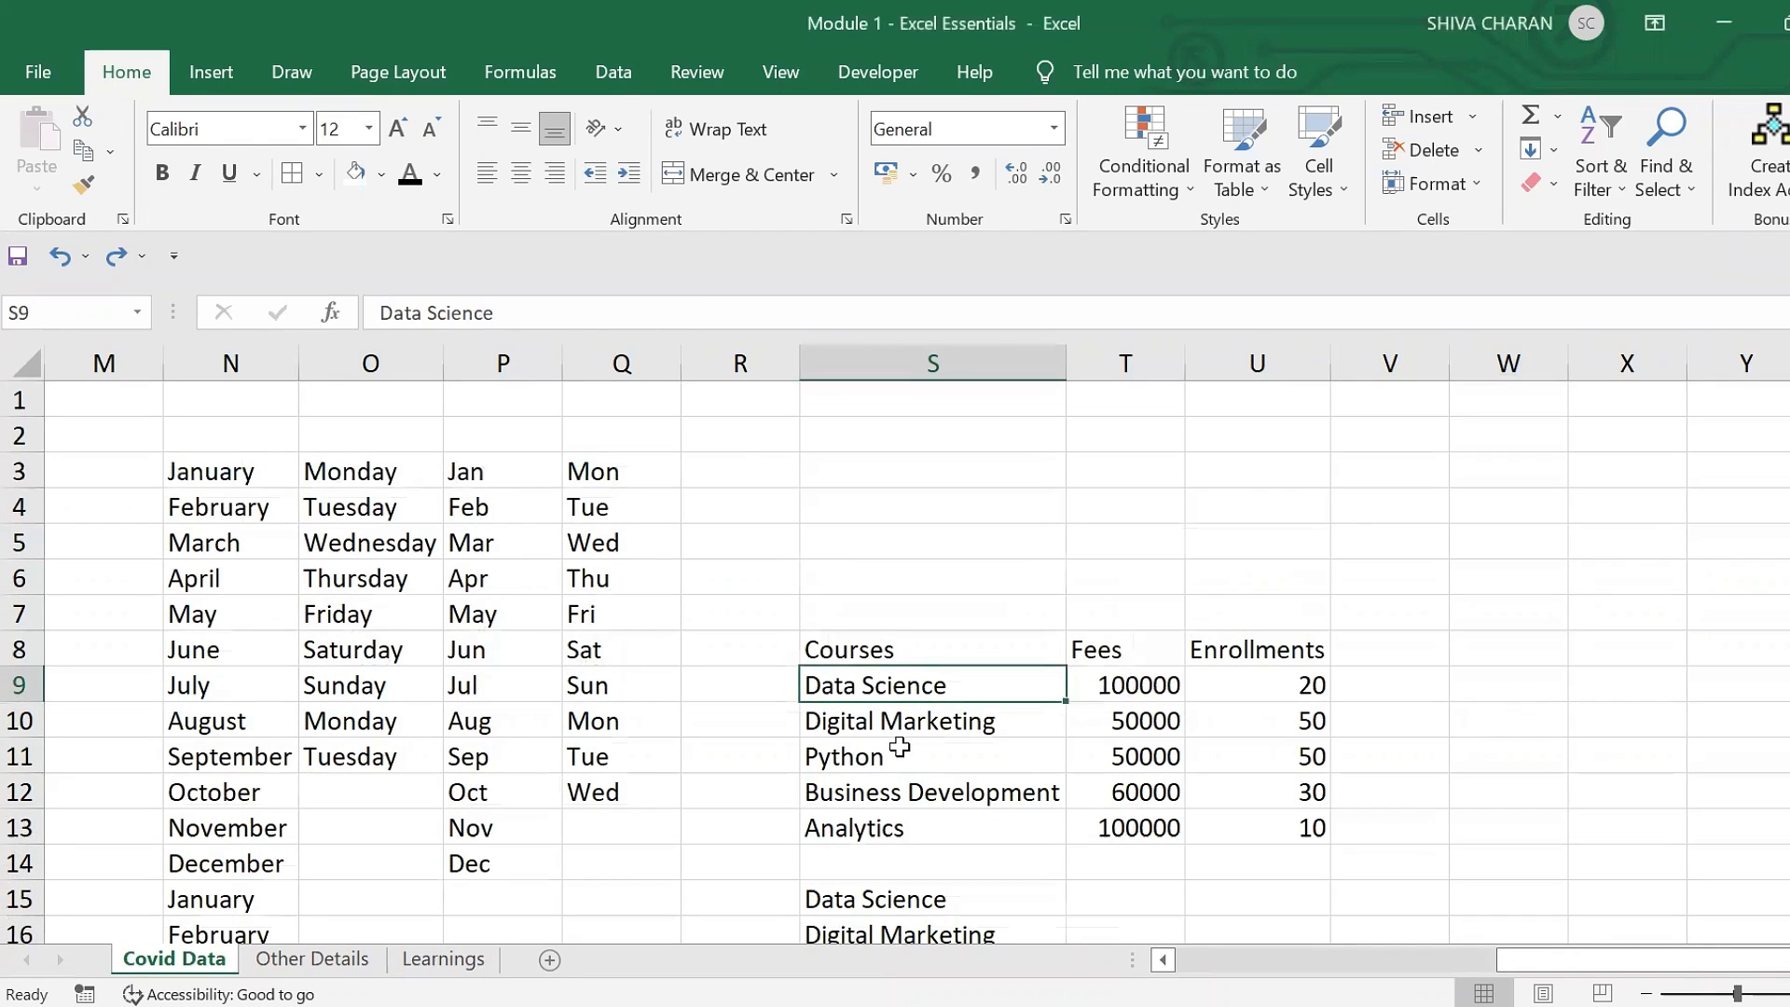
pyautogui.click(944, 650)
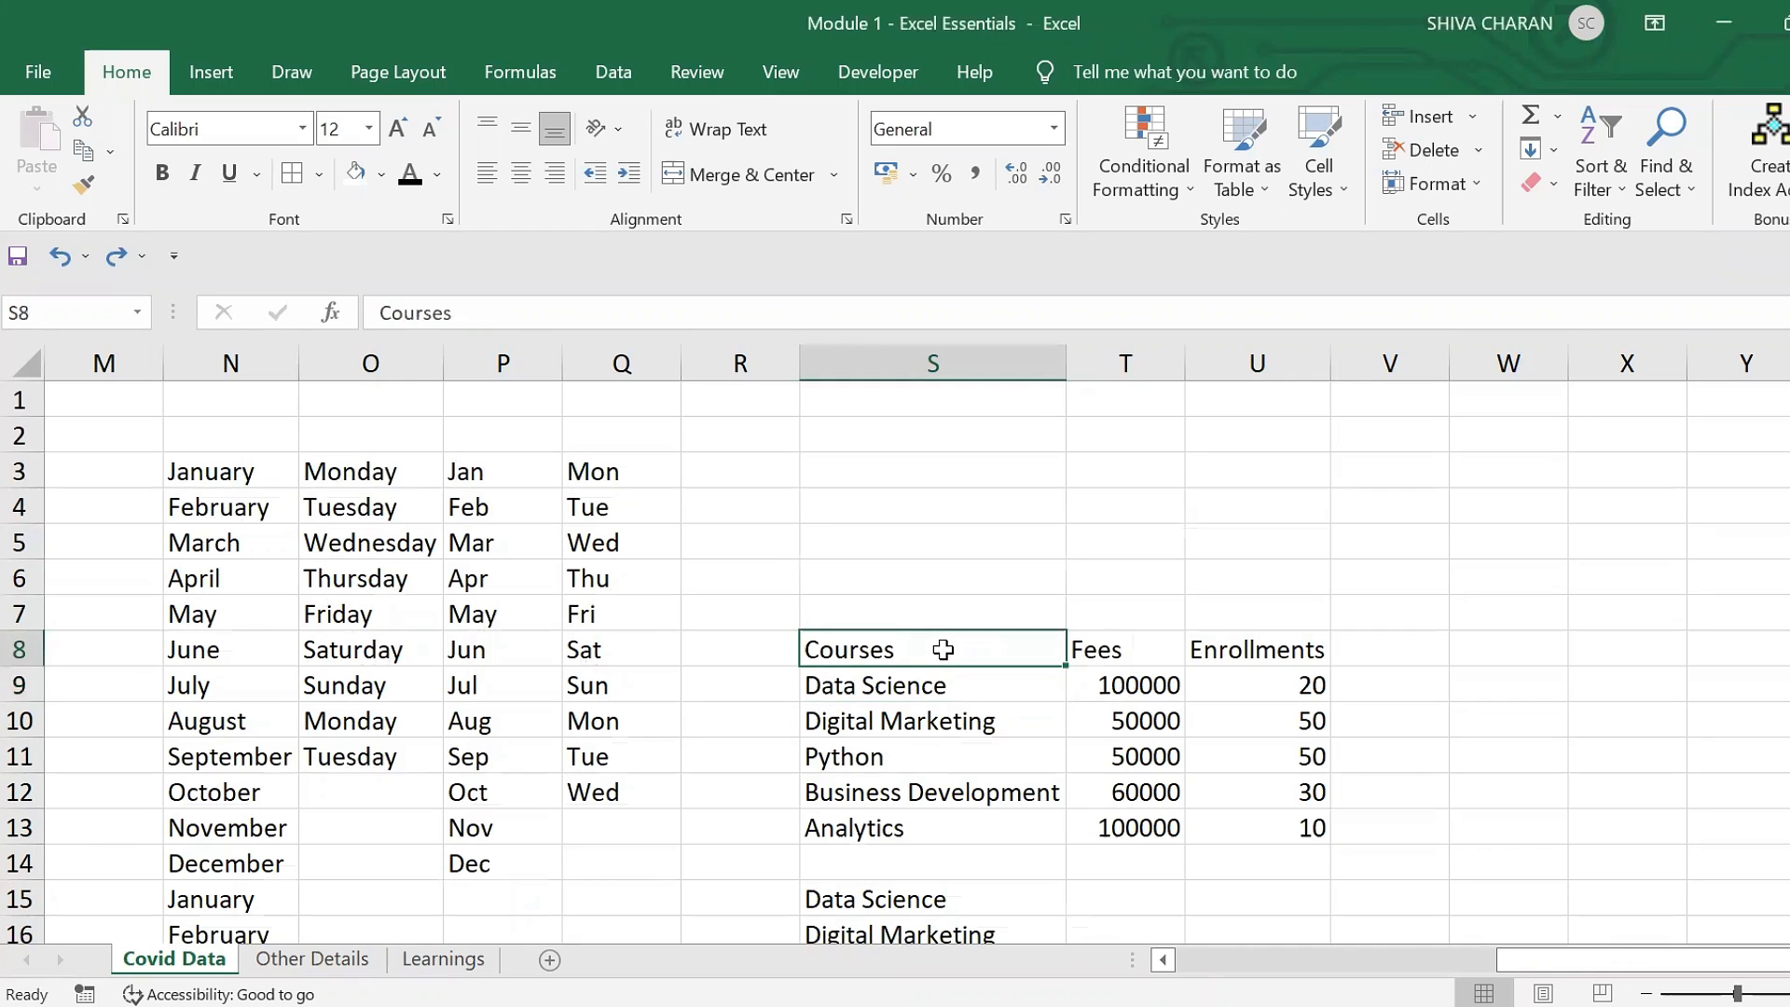
pyautogui.scroll(-2, 944, 650)
pyautogui.scroll(1, 984, 618)
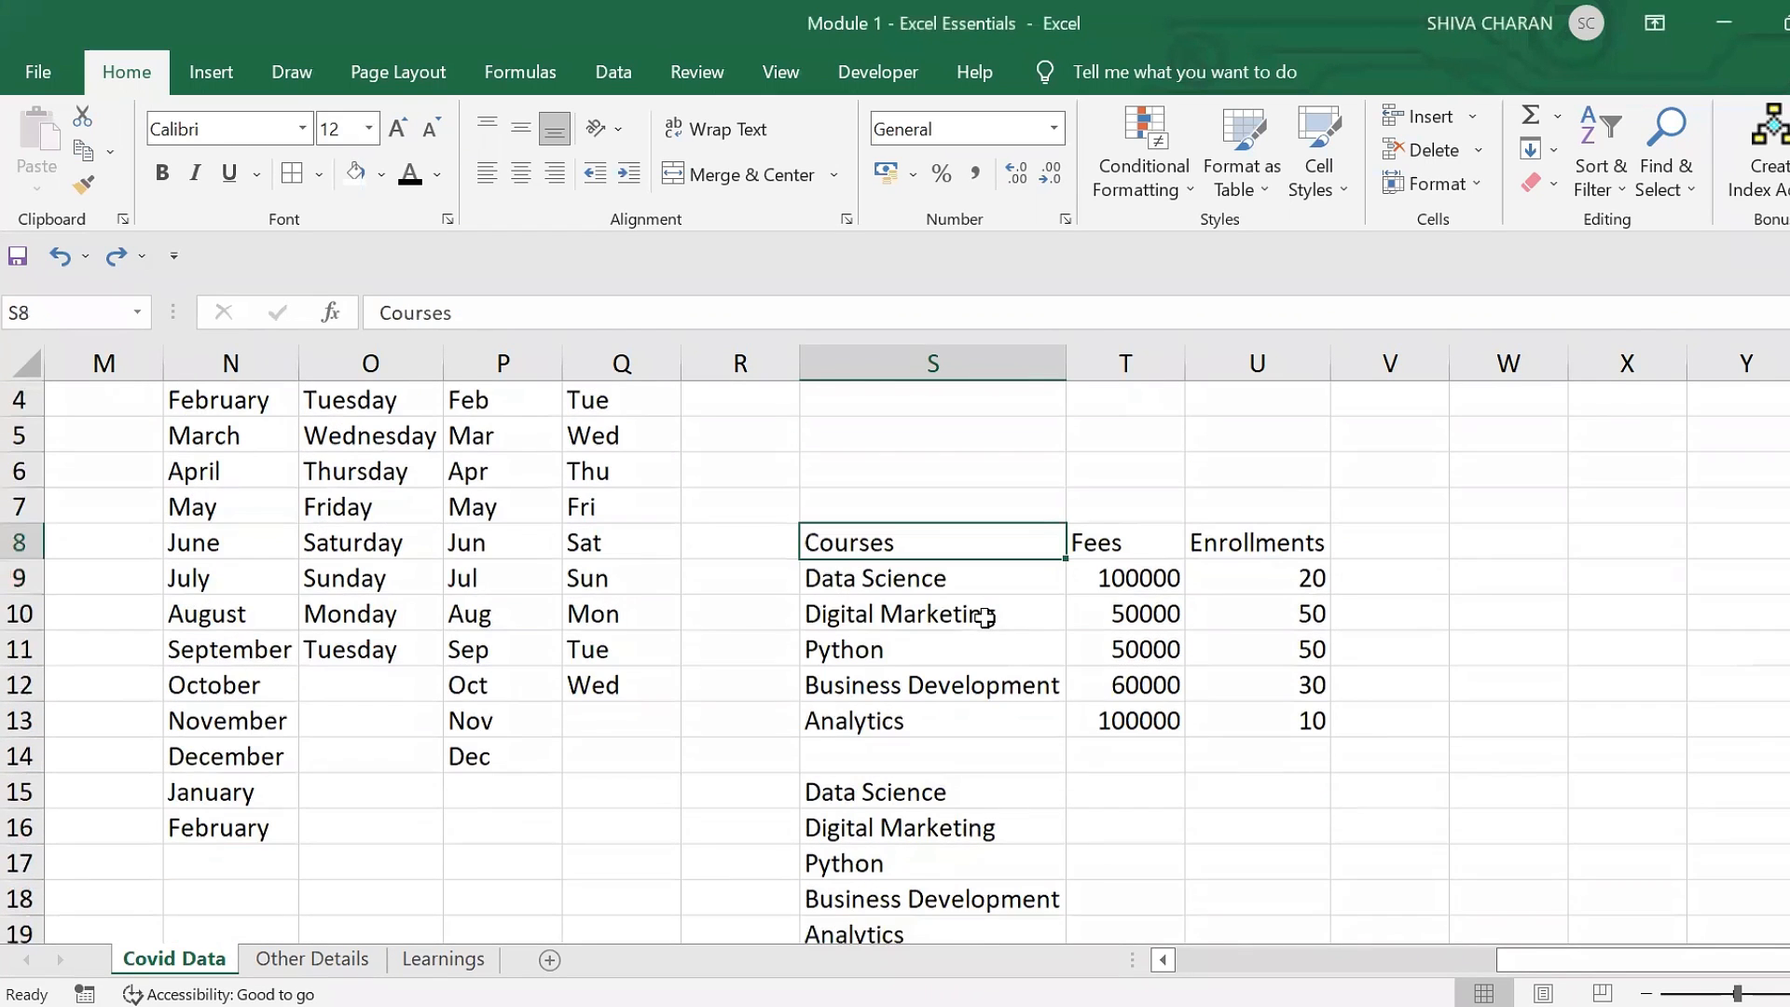
# - Clear the repeated course names in S15:S19 below the Courses table
pyautogui.moveTo(980, 582); pyautogui.dragTo(993, 733)
pyautogui.click(993, 726)
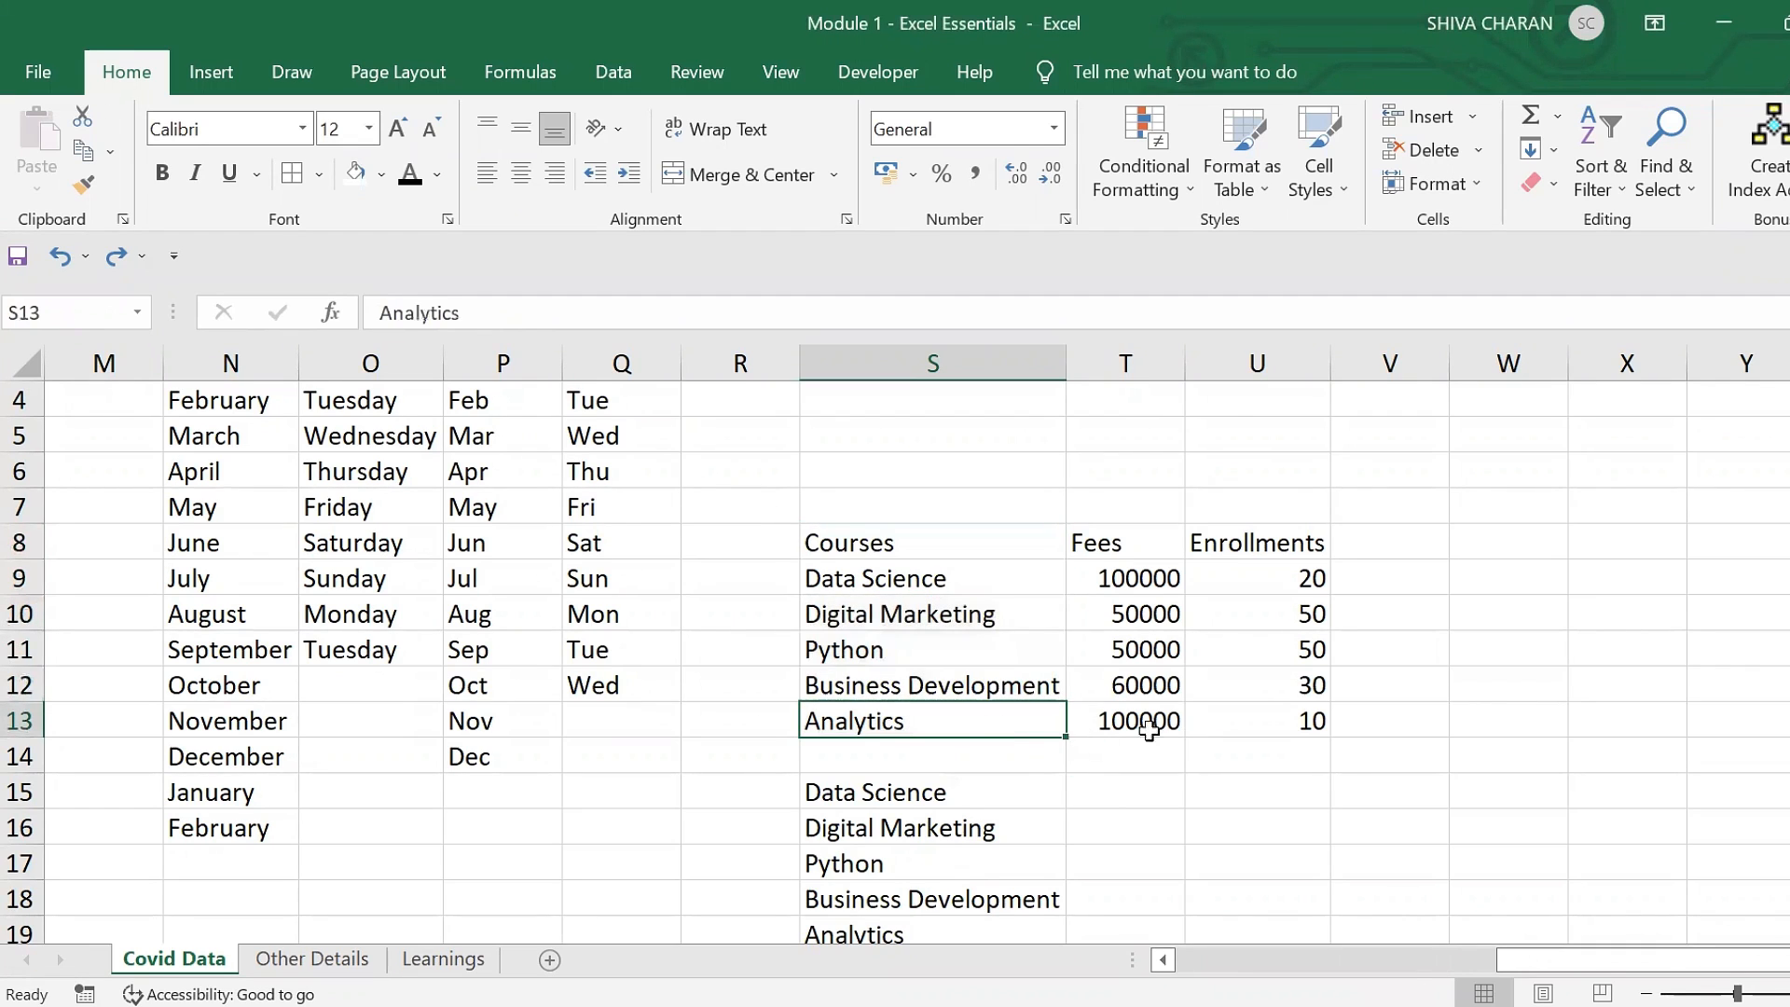
pyautogui.moveTo(976, 578); pyautogui.dragTo(997, 721)
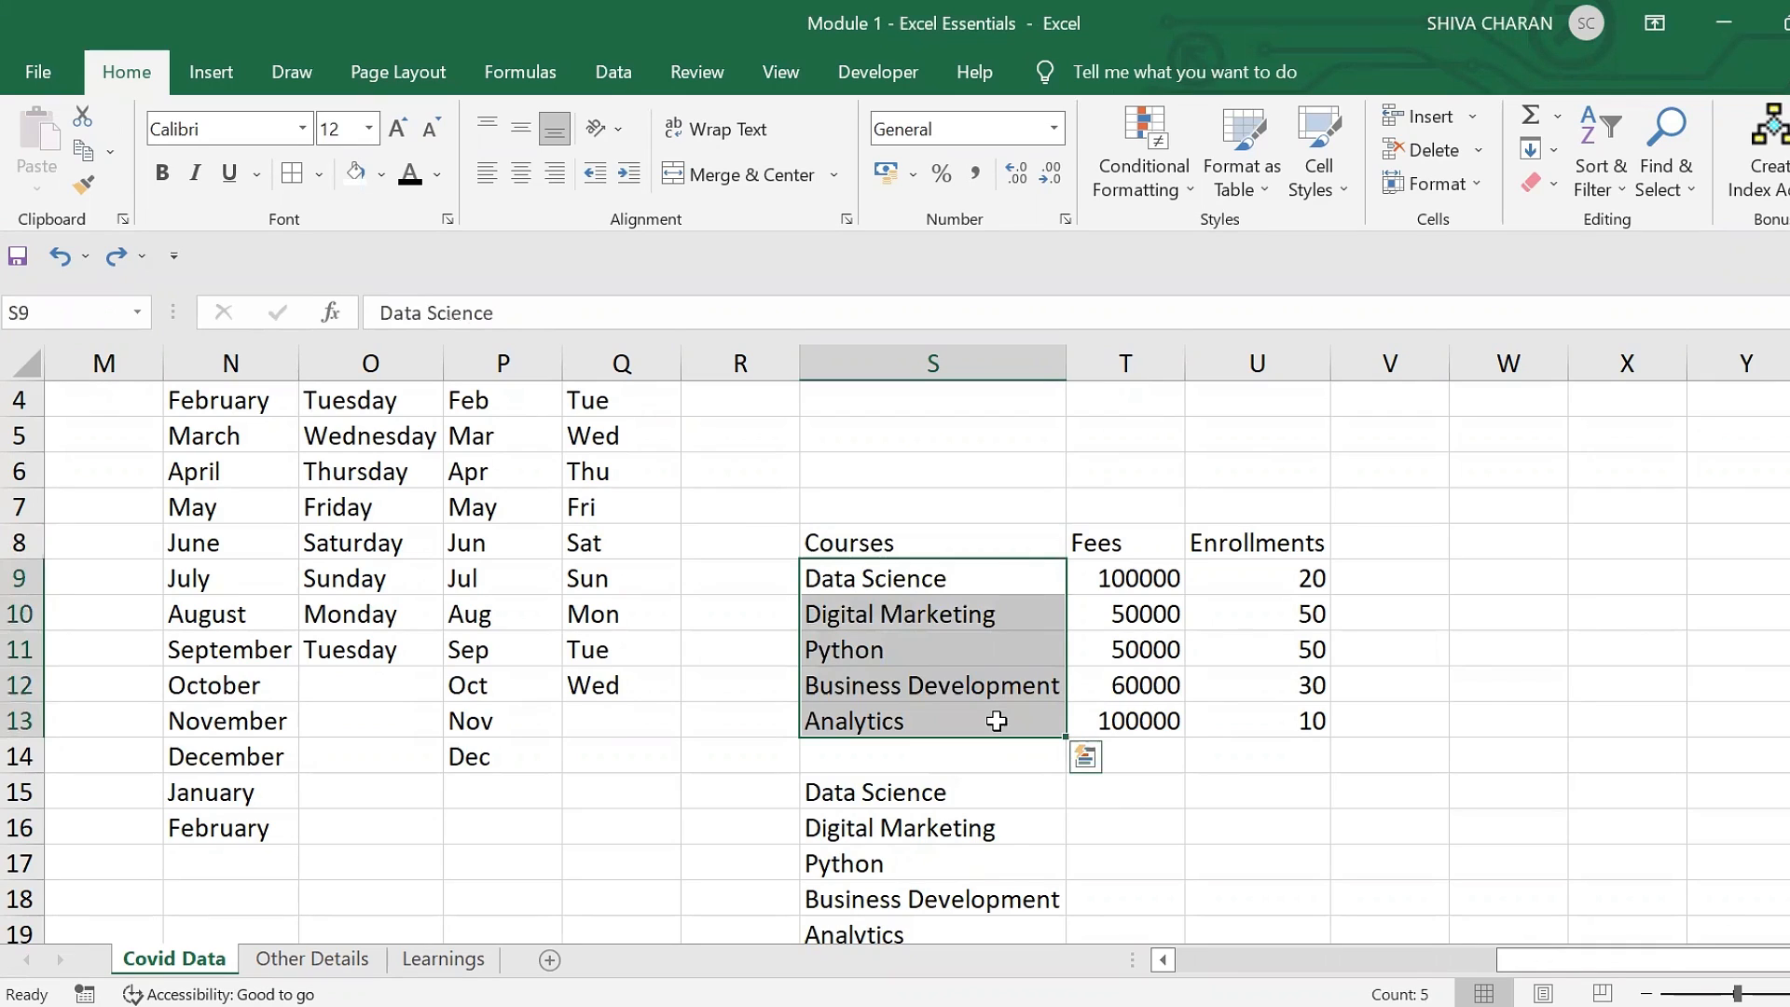
pyautogui.moveTo(1027, 803); pyautogui.dragTo(1032, 939)
pyautogui.press('Delete')
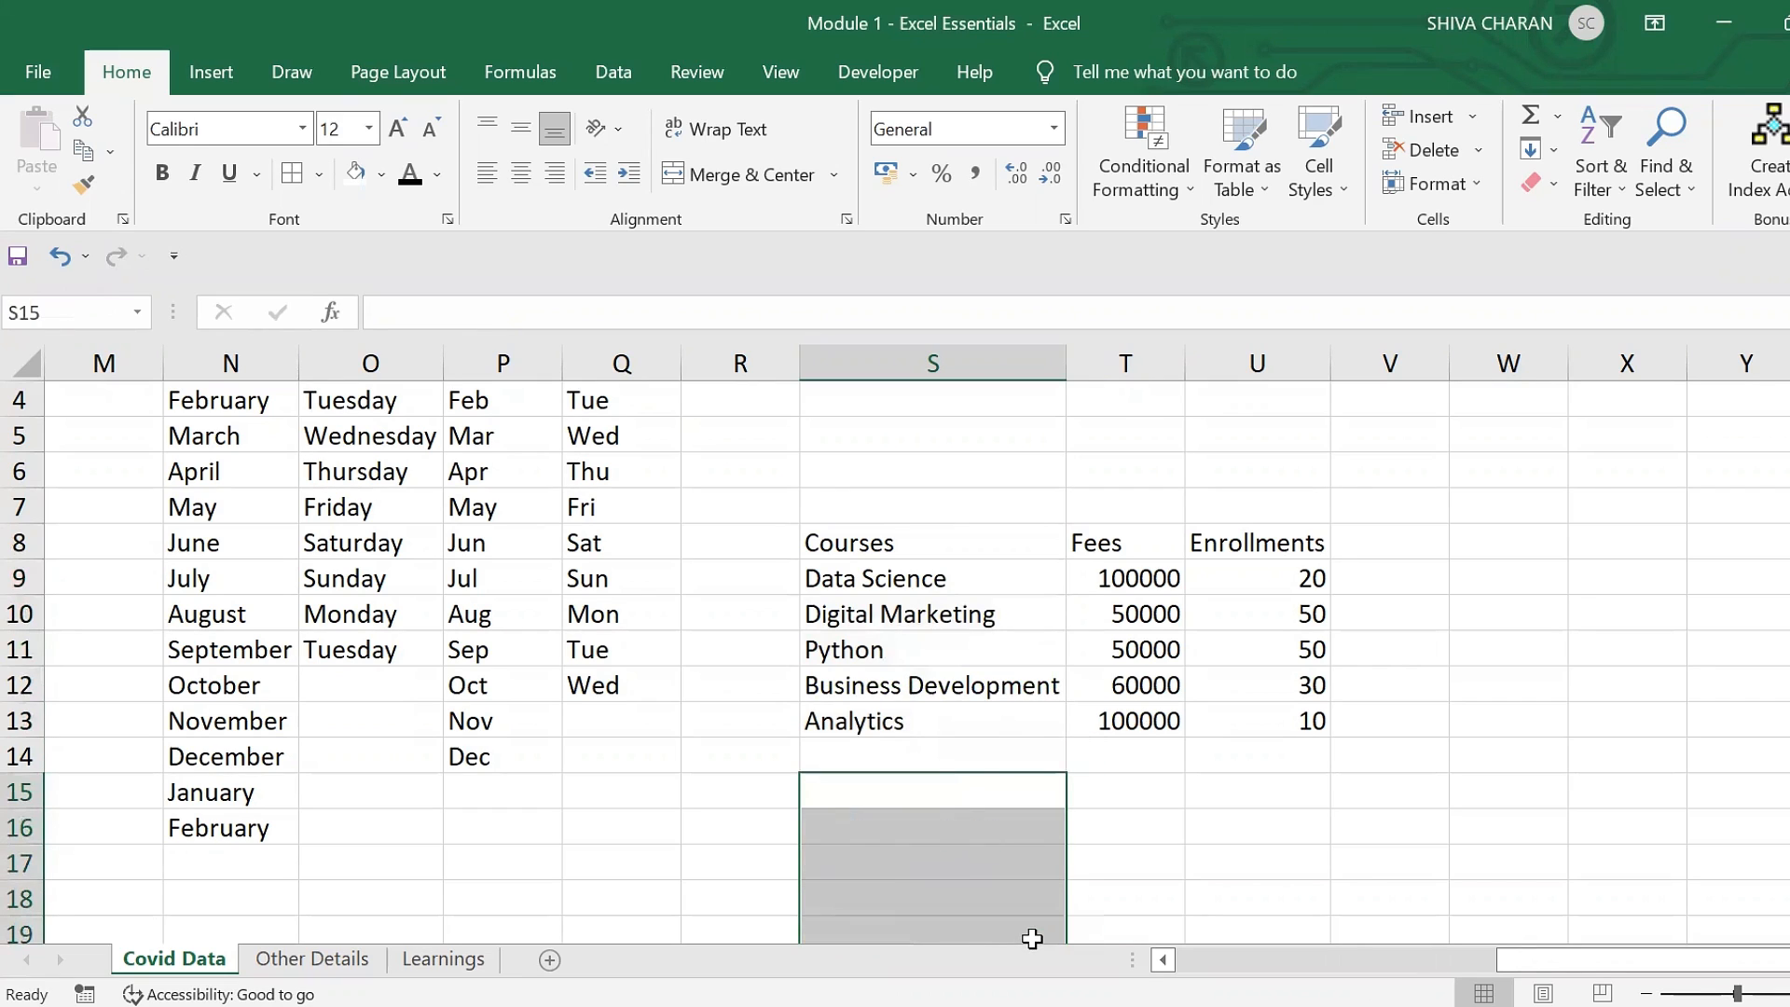
# - Enter Data Science in S15 as the starting value of a course name series
pyautogui.click(951, 796)
pyautogui.write('Data Sc')
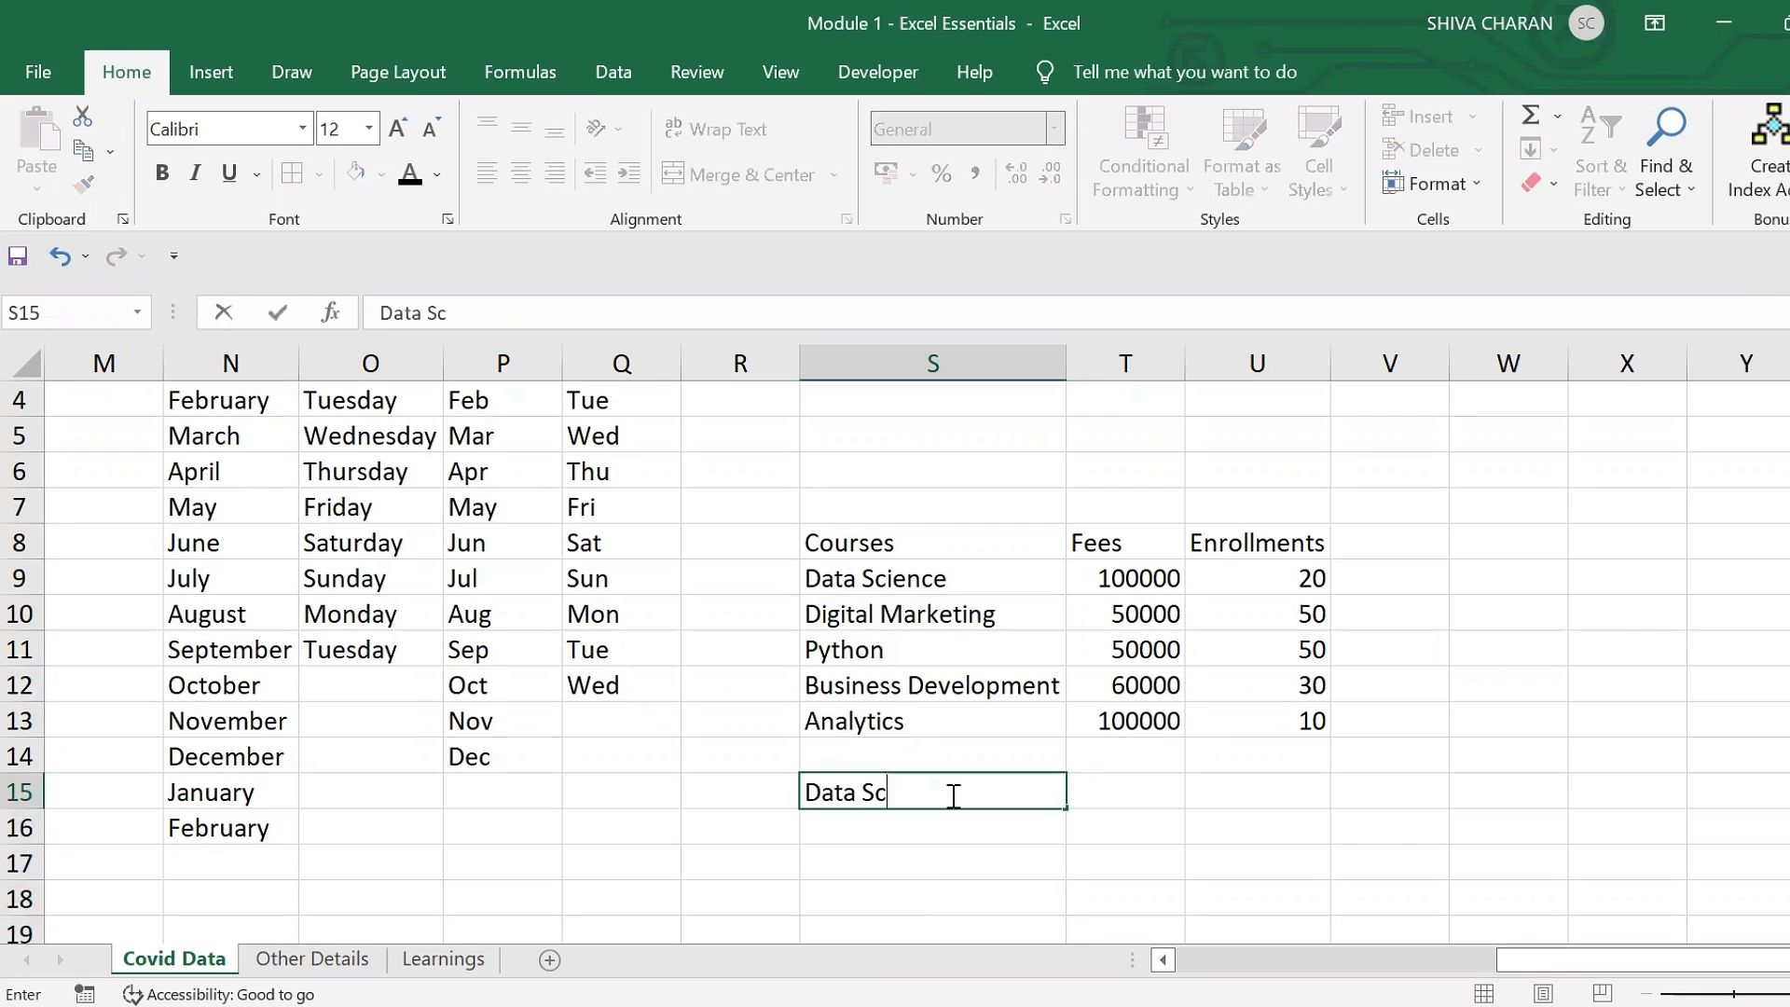
pyautogui.write('ien')
pyautogui.press('BackSpace')
pyautogui.write('ence')
pyautogui.press('Return')
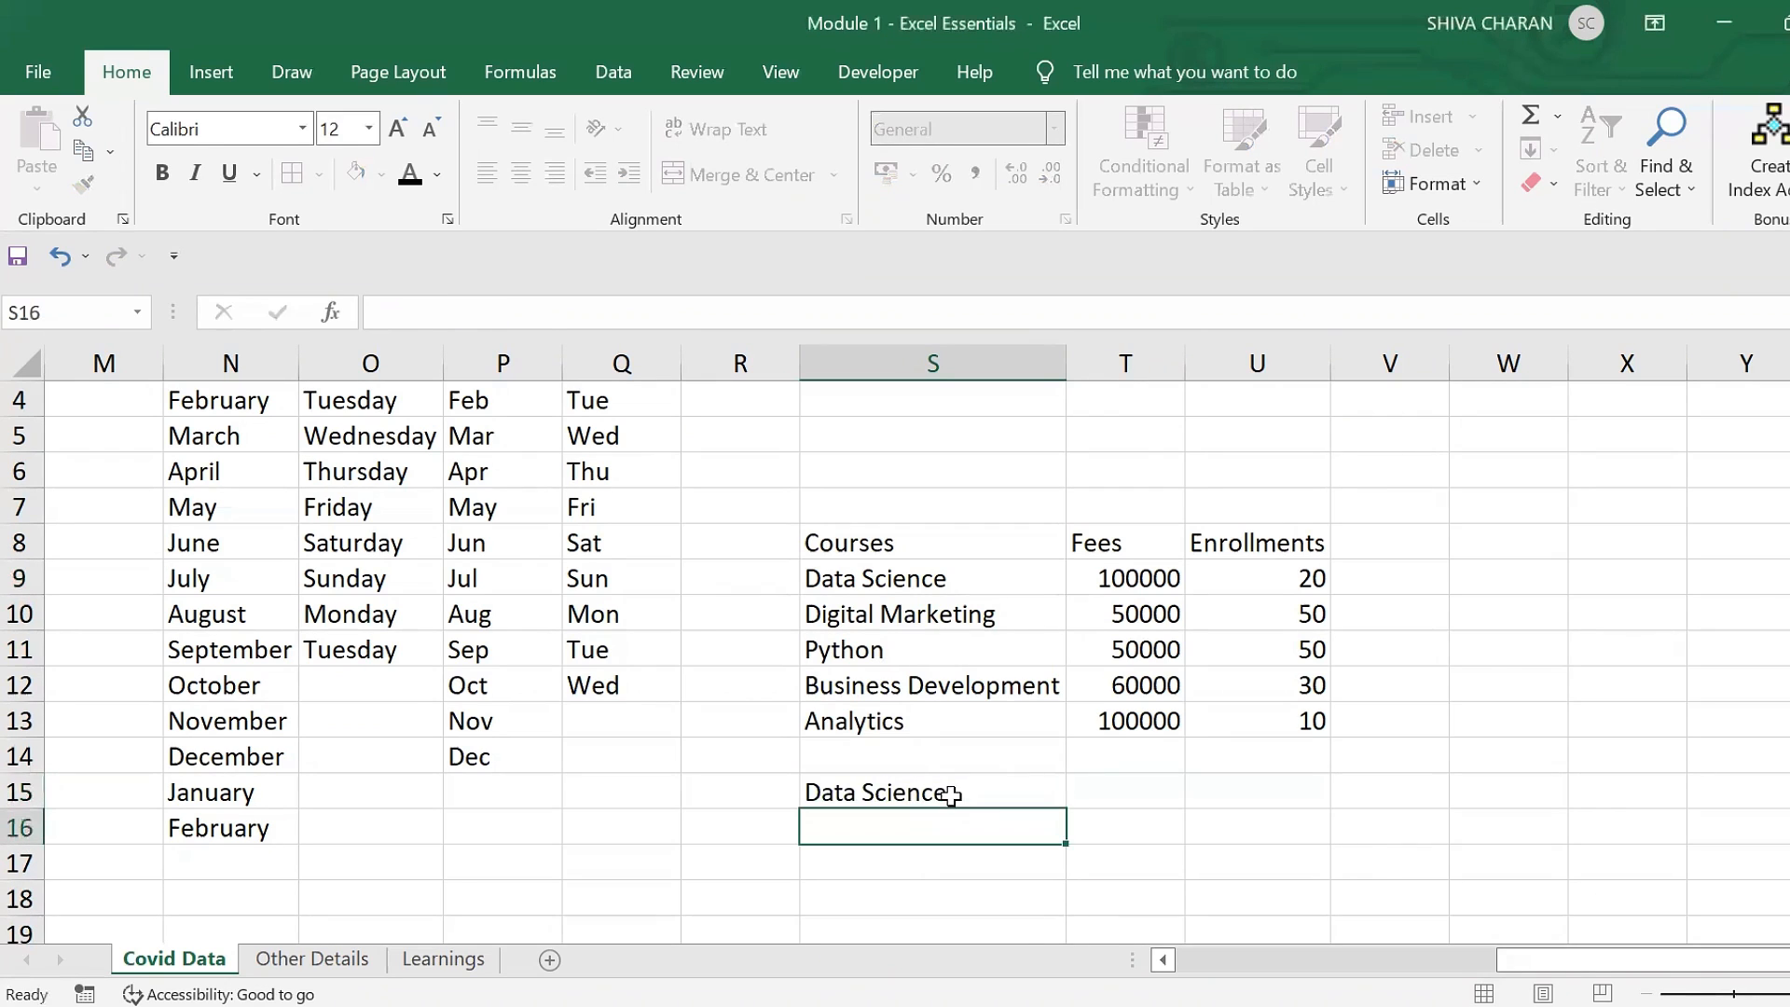
# - Try to autofill the course names in the Courses table's order from S15 down to row 19
pyautogui.click(987, 788)
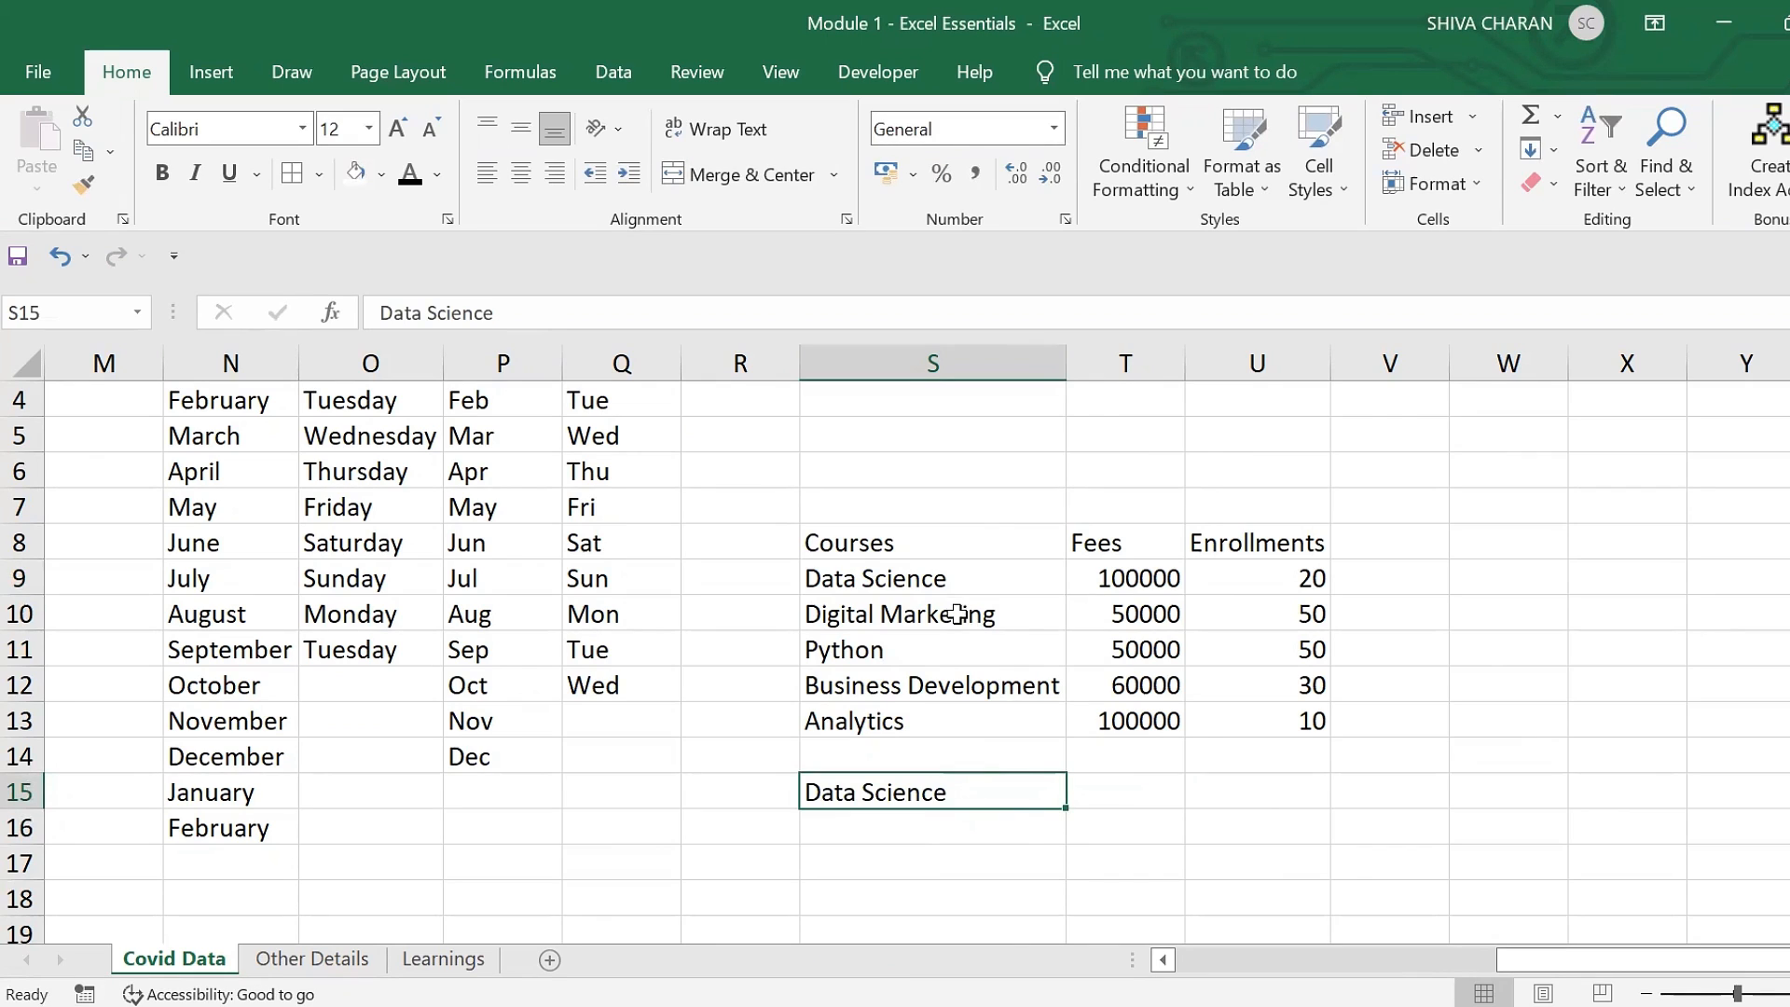
pyautogui.moveTo(960, 611); pyautogui.dragTo(979, 720)
pyautogui.click(1015, 792)
pyautogui.moveTo(1063, 808); pyautogui.dragTo(1129, 857)
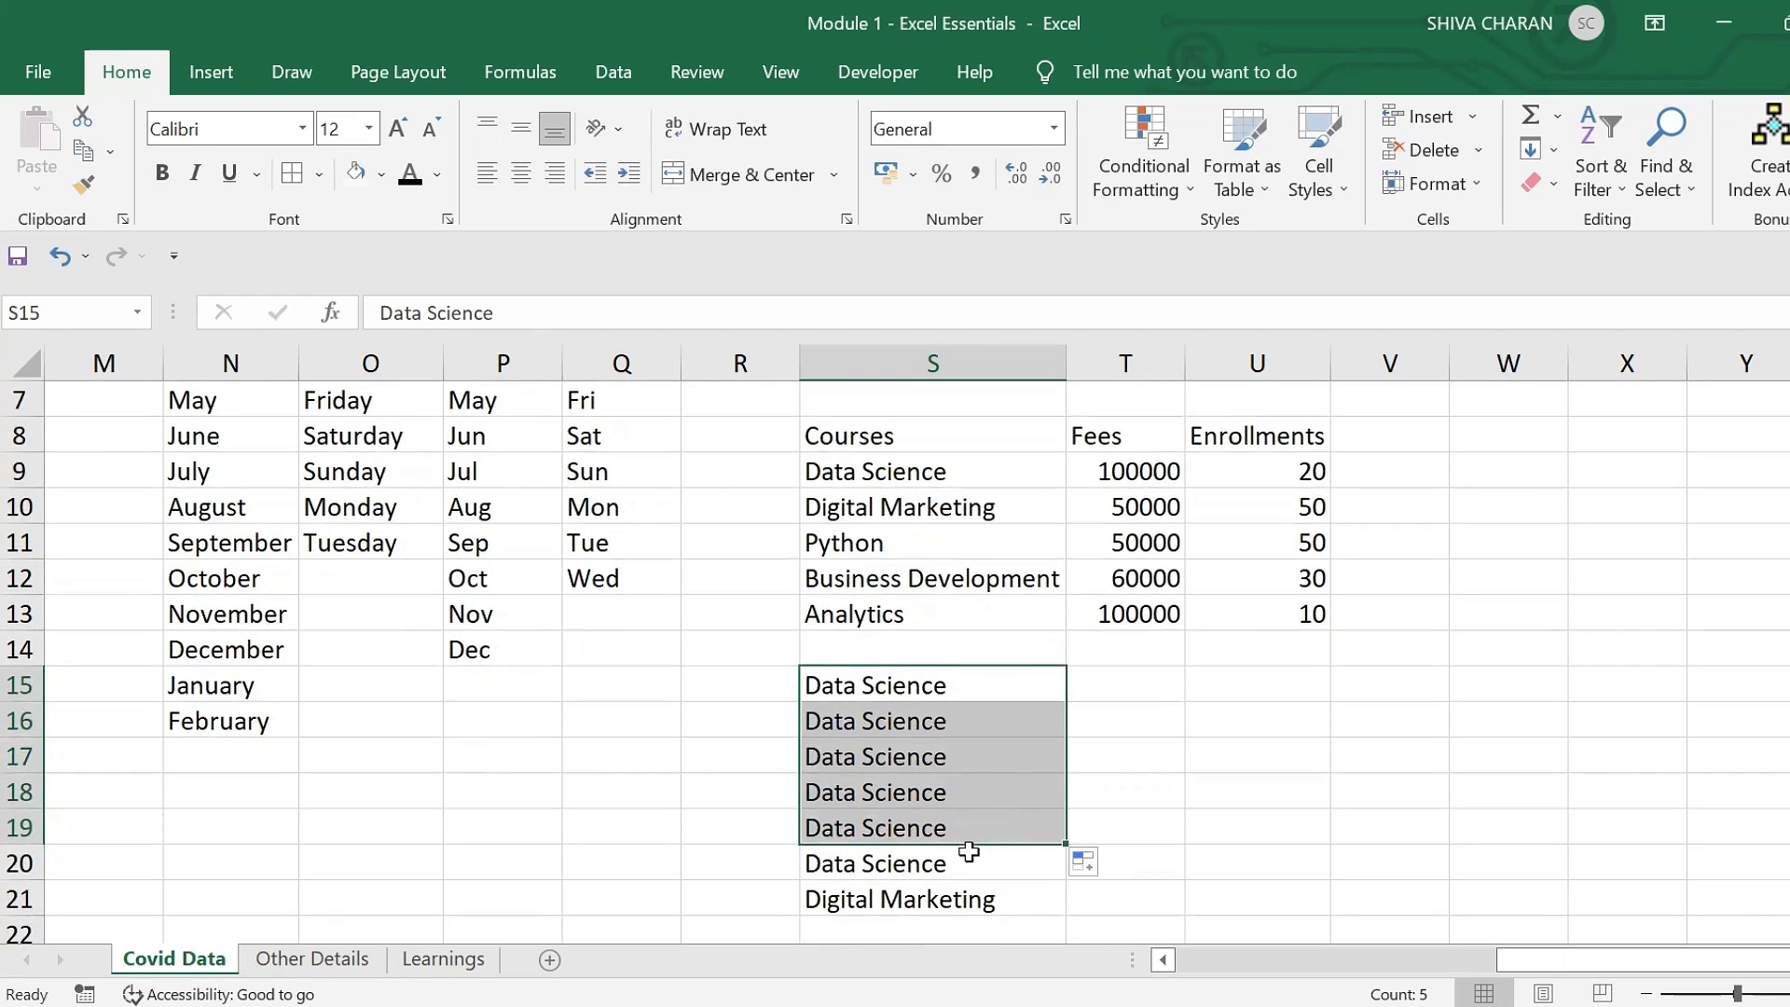
# - Clear the leftover course names in S20:S21 and the Data Science entries in S15:S19
pyautogui.moveTo(970, 854); pyautogui.dragTo(1018, 899)
pyautogui.press('Delete')
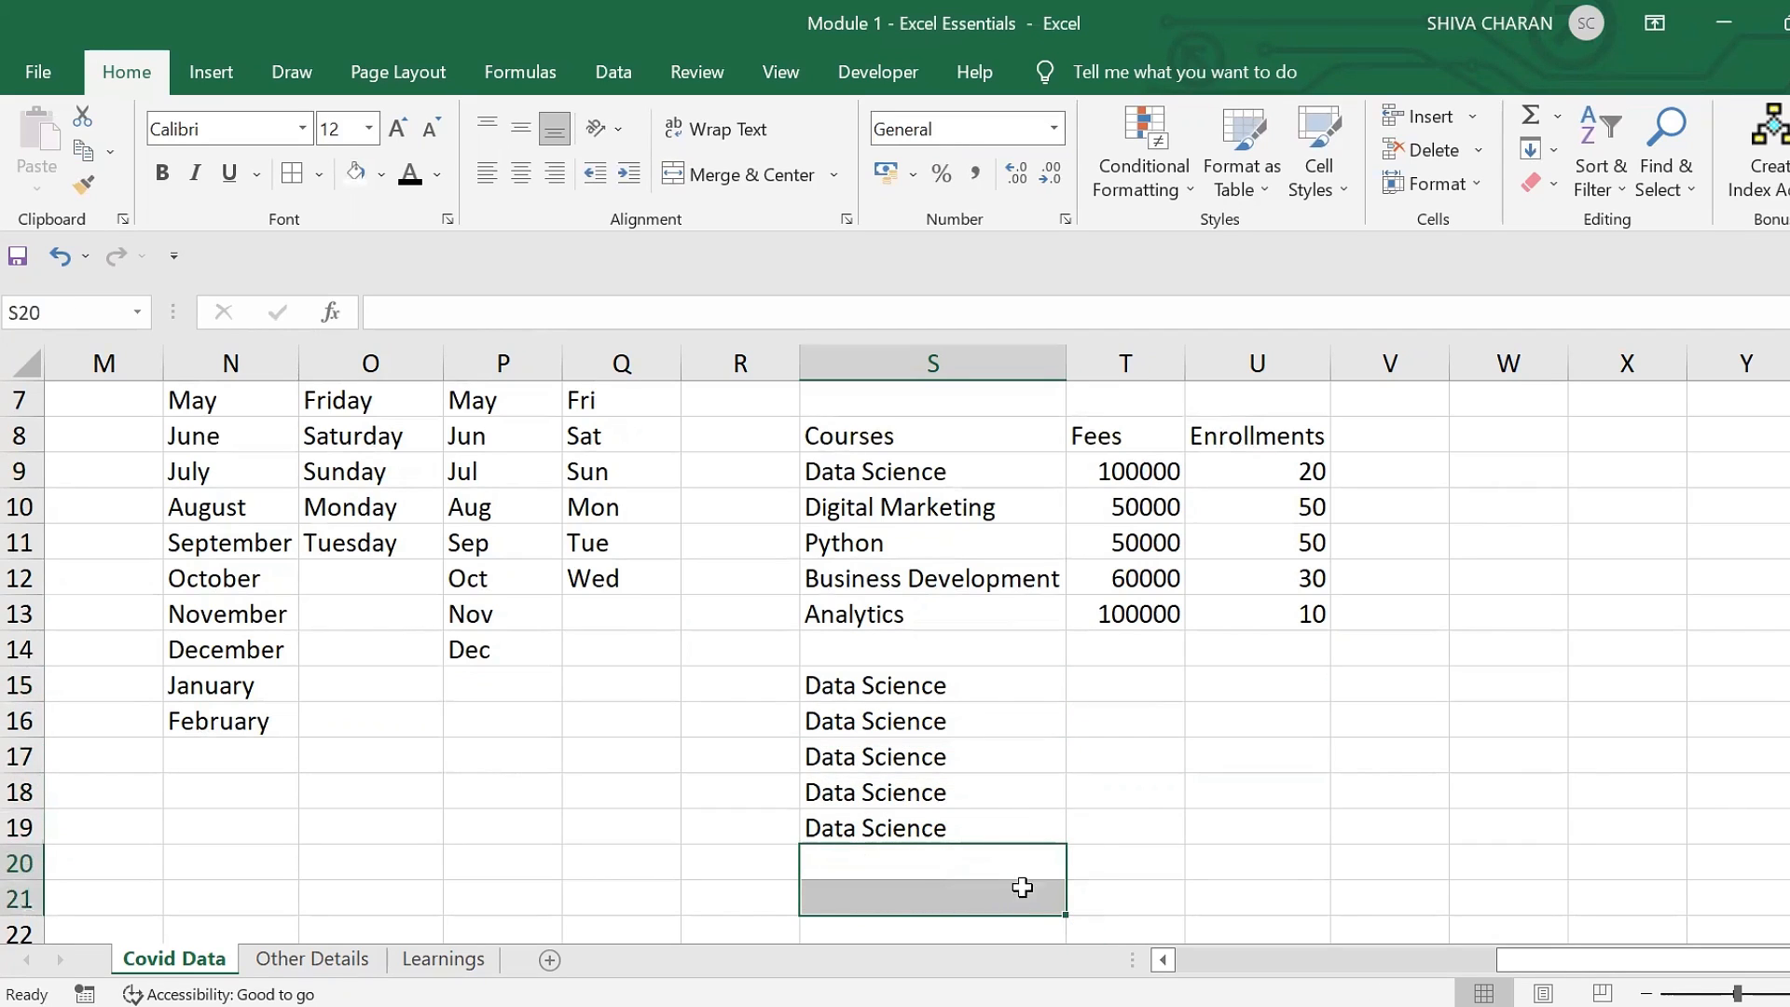
pyautogui.click(975, 683)
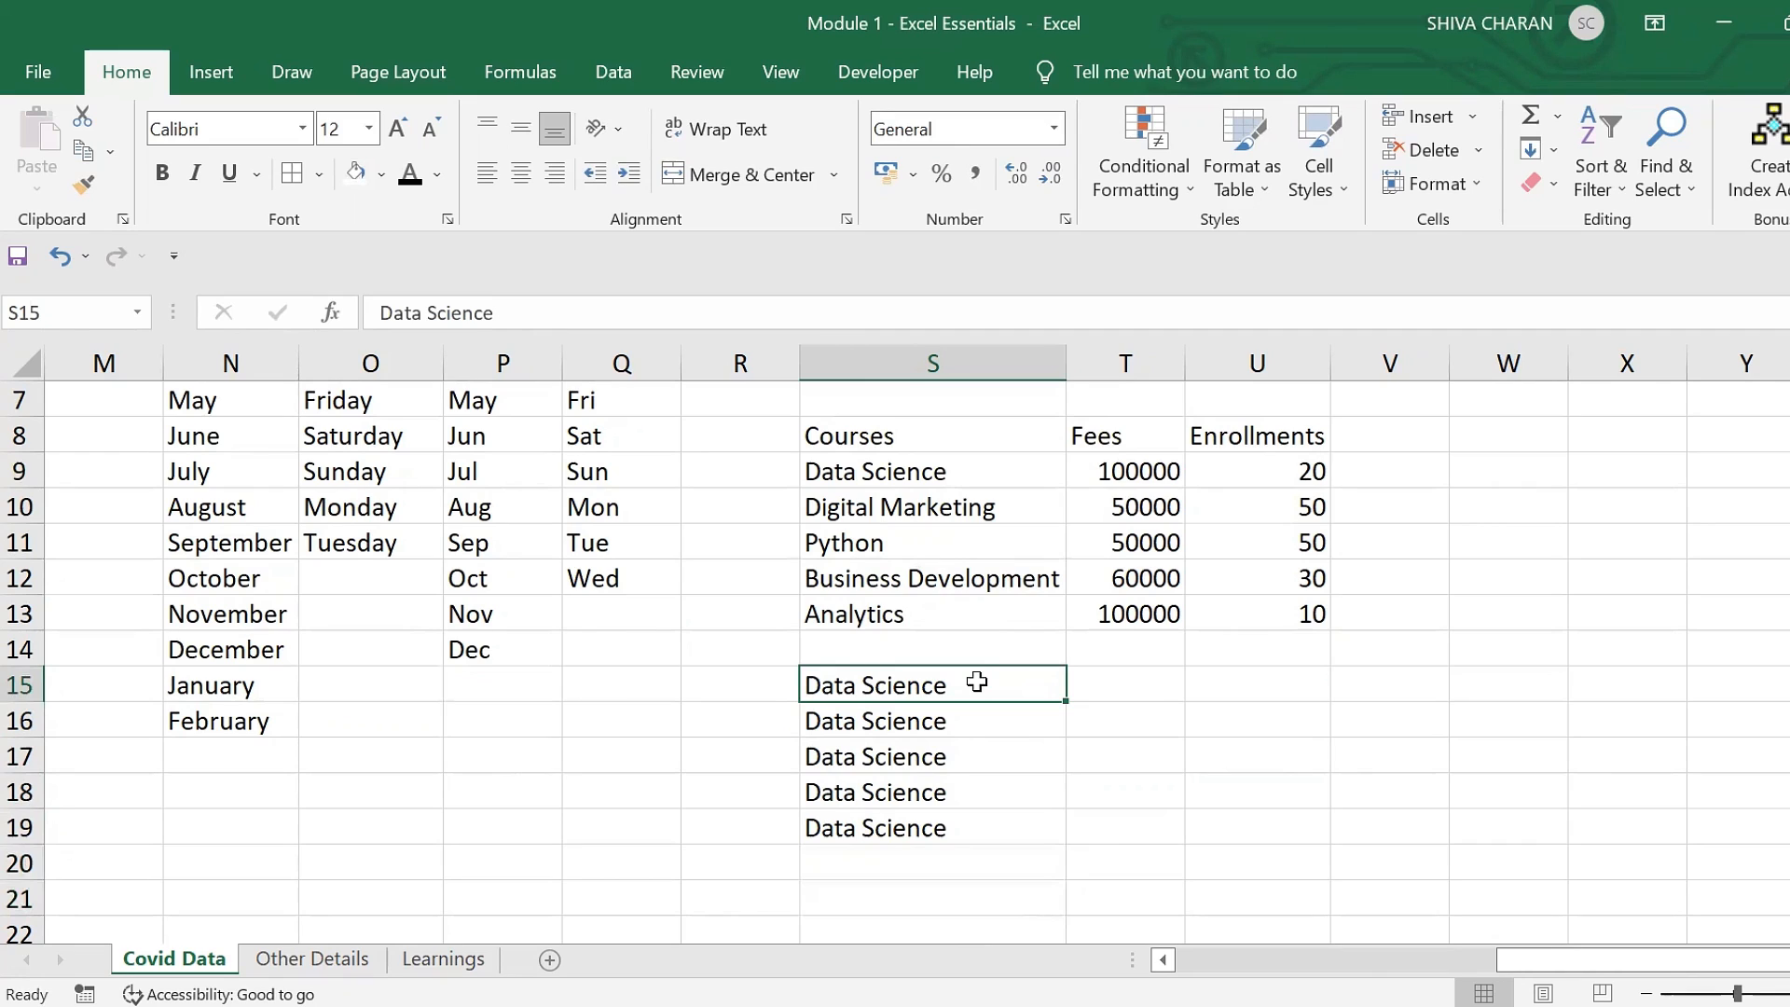
pyautogui.moveTo(979, 681); pyautogui.dragTo(1011, 826)
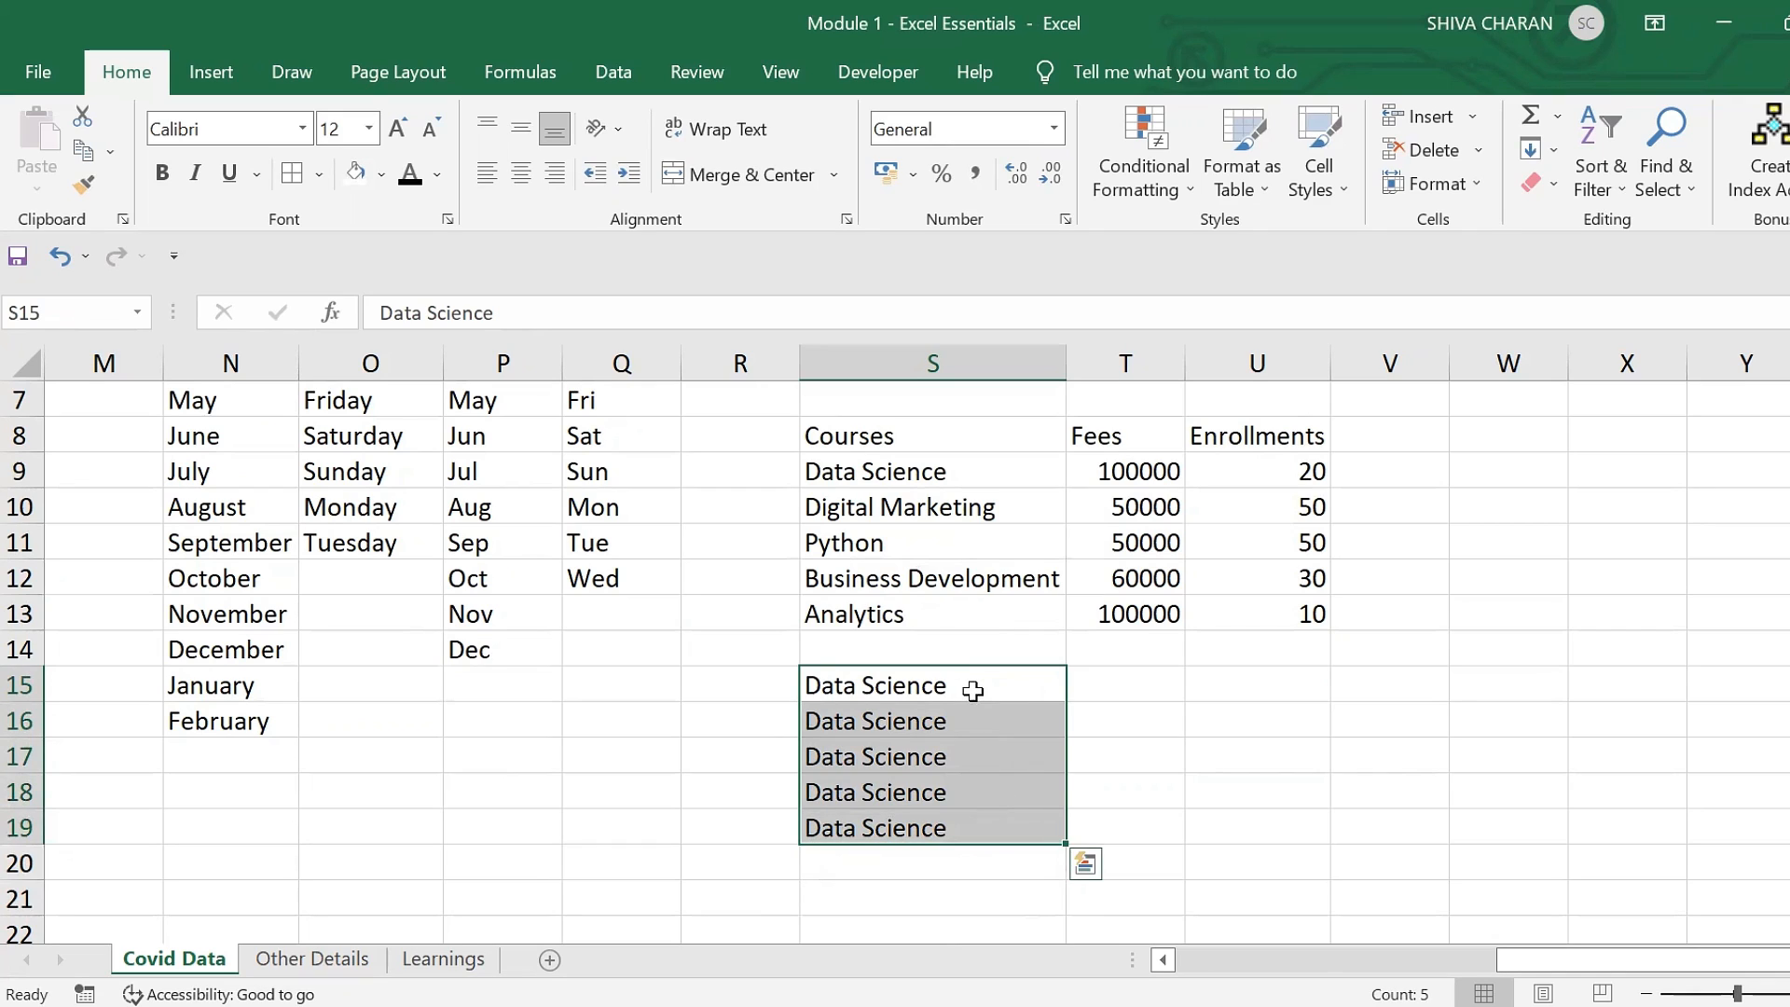
pyautogui.press('Delete')
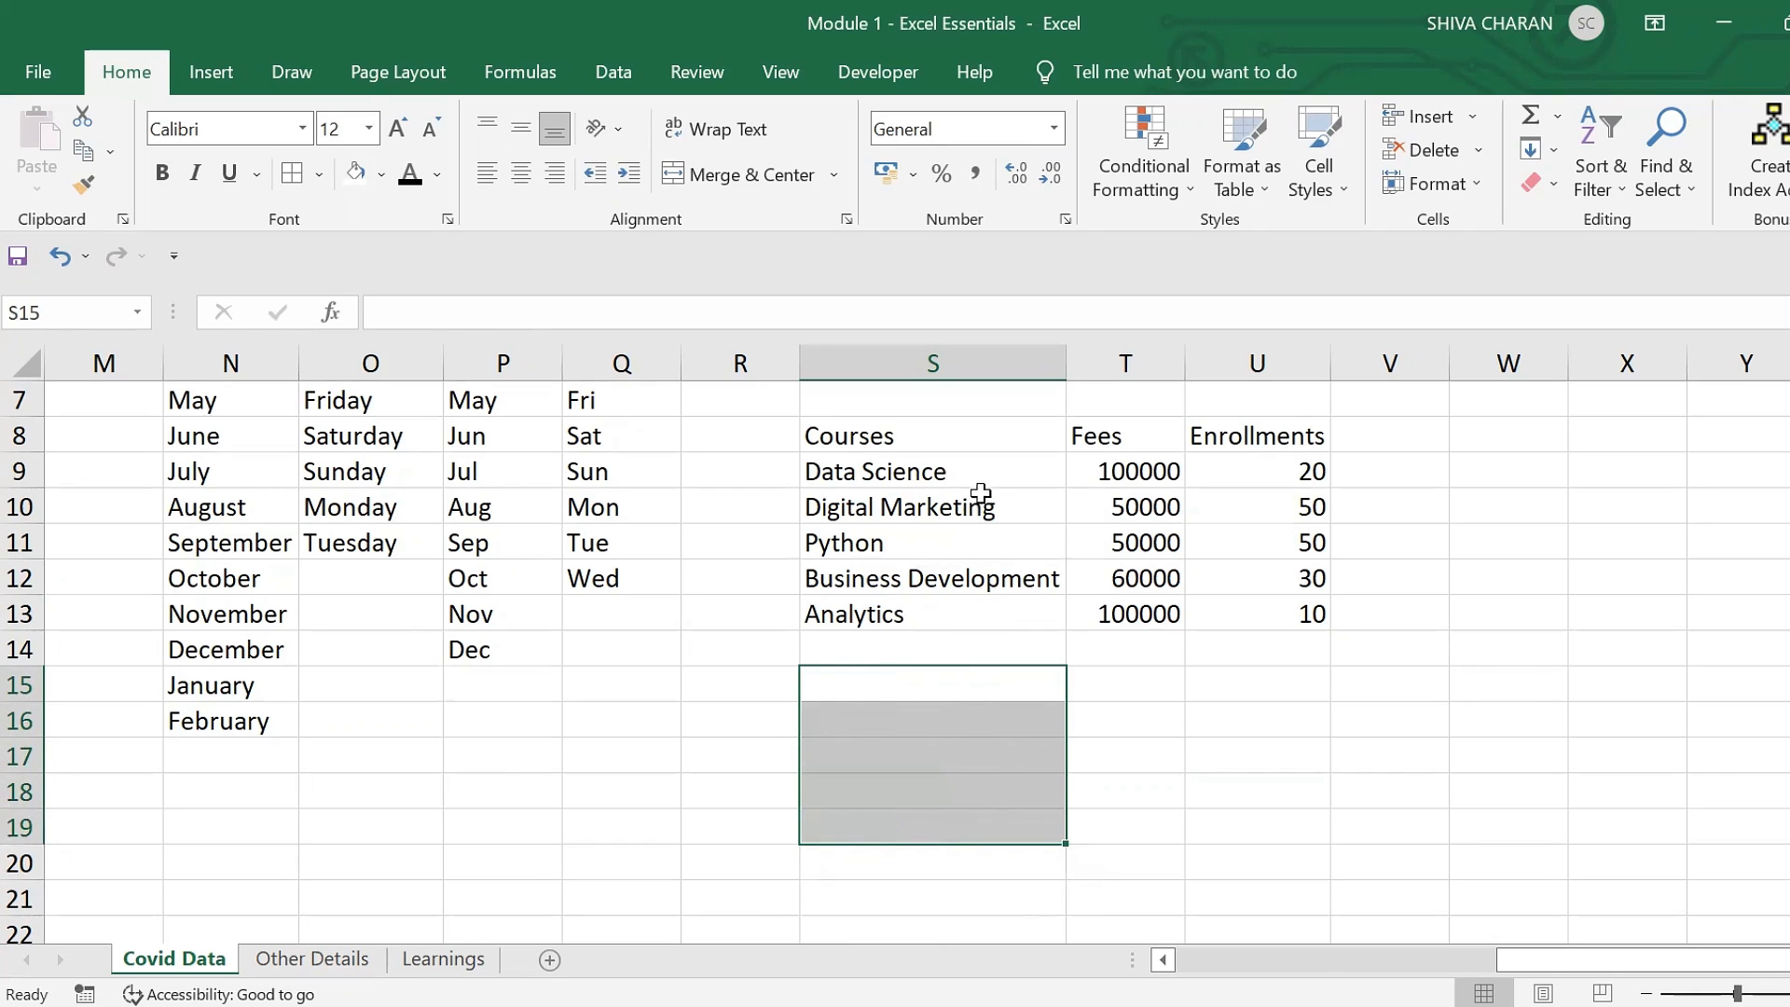
pyautogui.moveTo(994, 486); pyautogui.dragTo(1039, 610)
pyautogui.click(1133, 750)
pyautogui.scroll(1, 1133, 755)
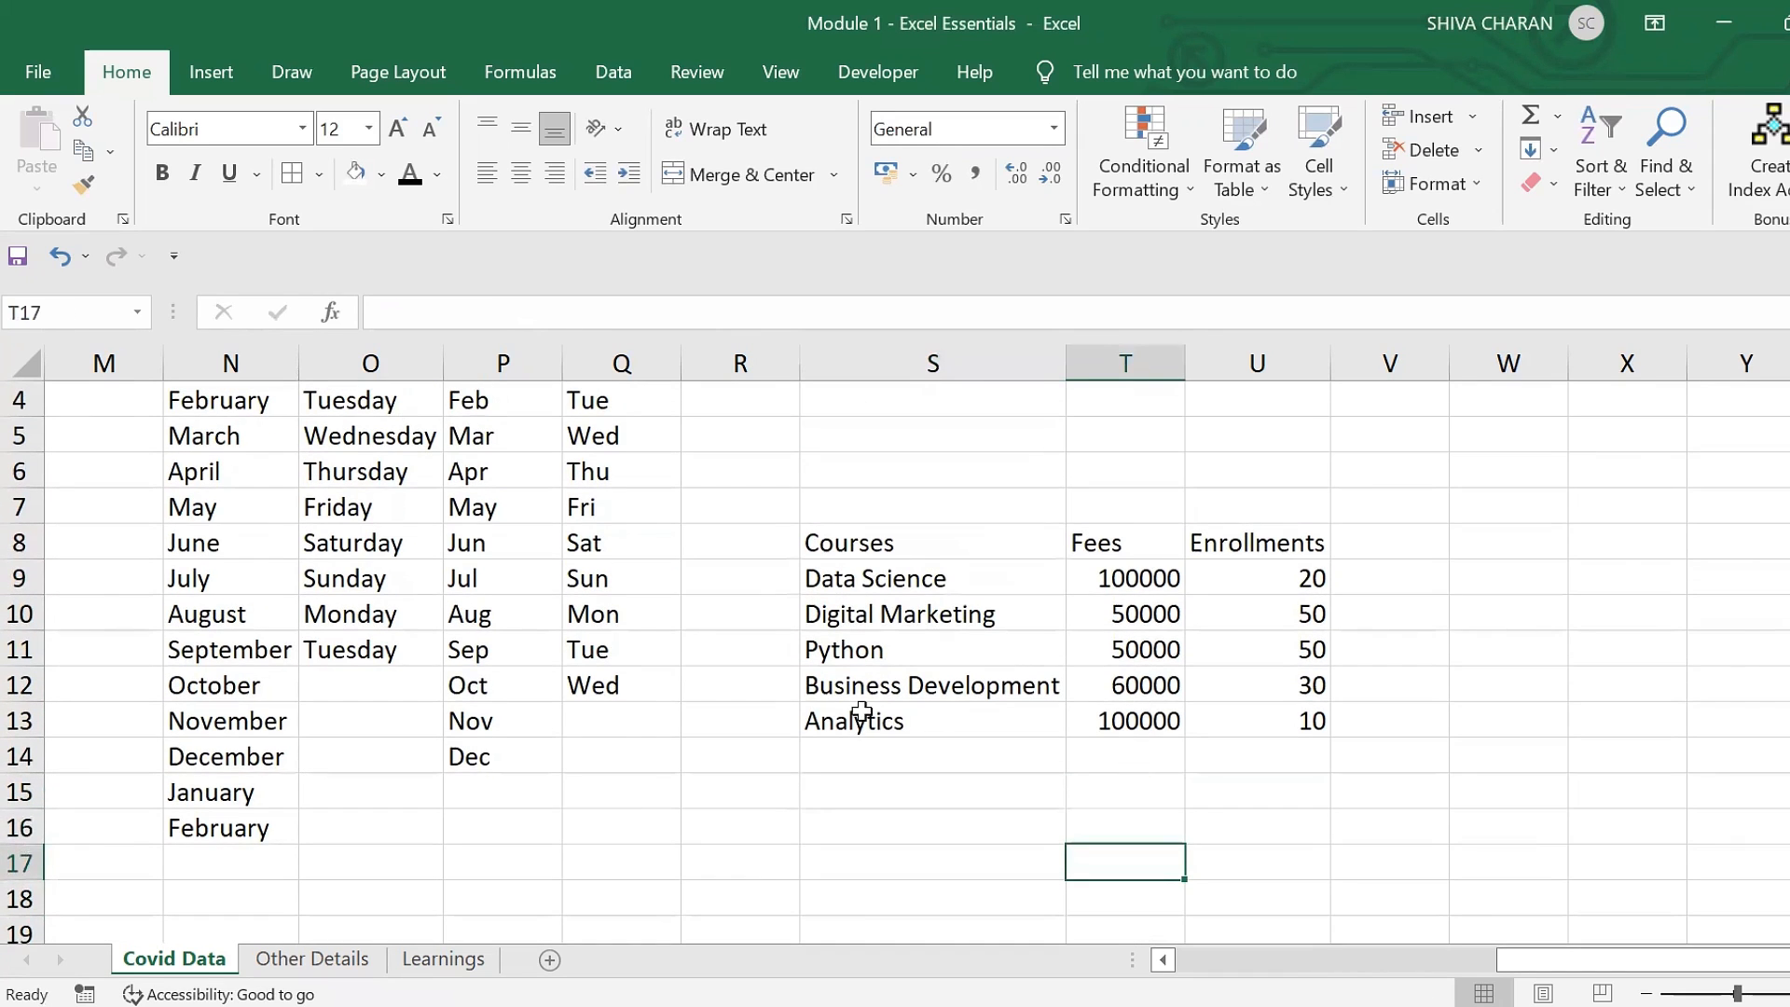
pyautogui.scroll(1, 862, 712)
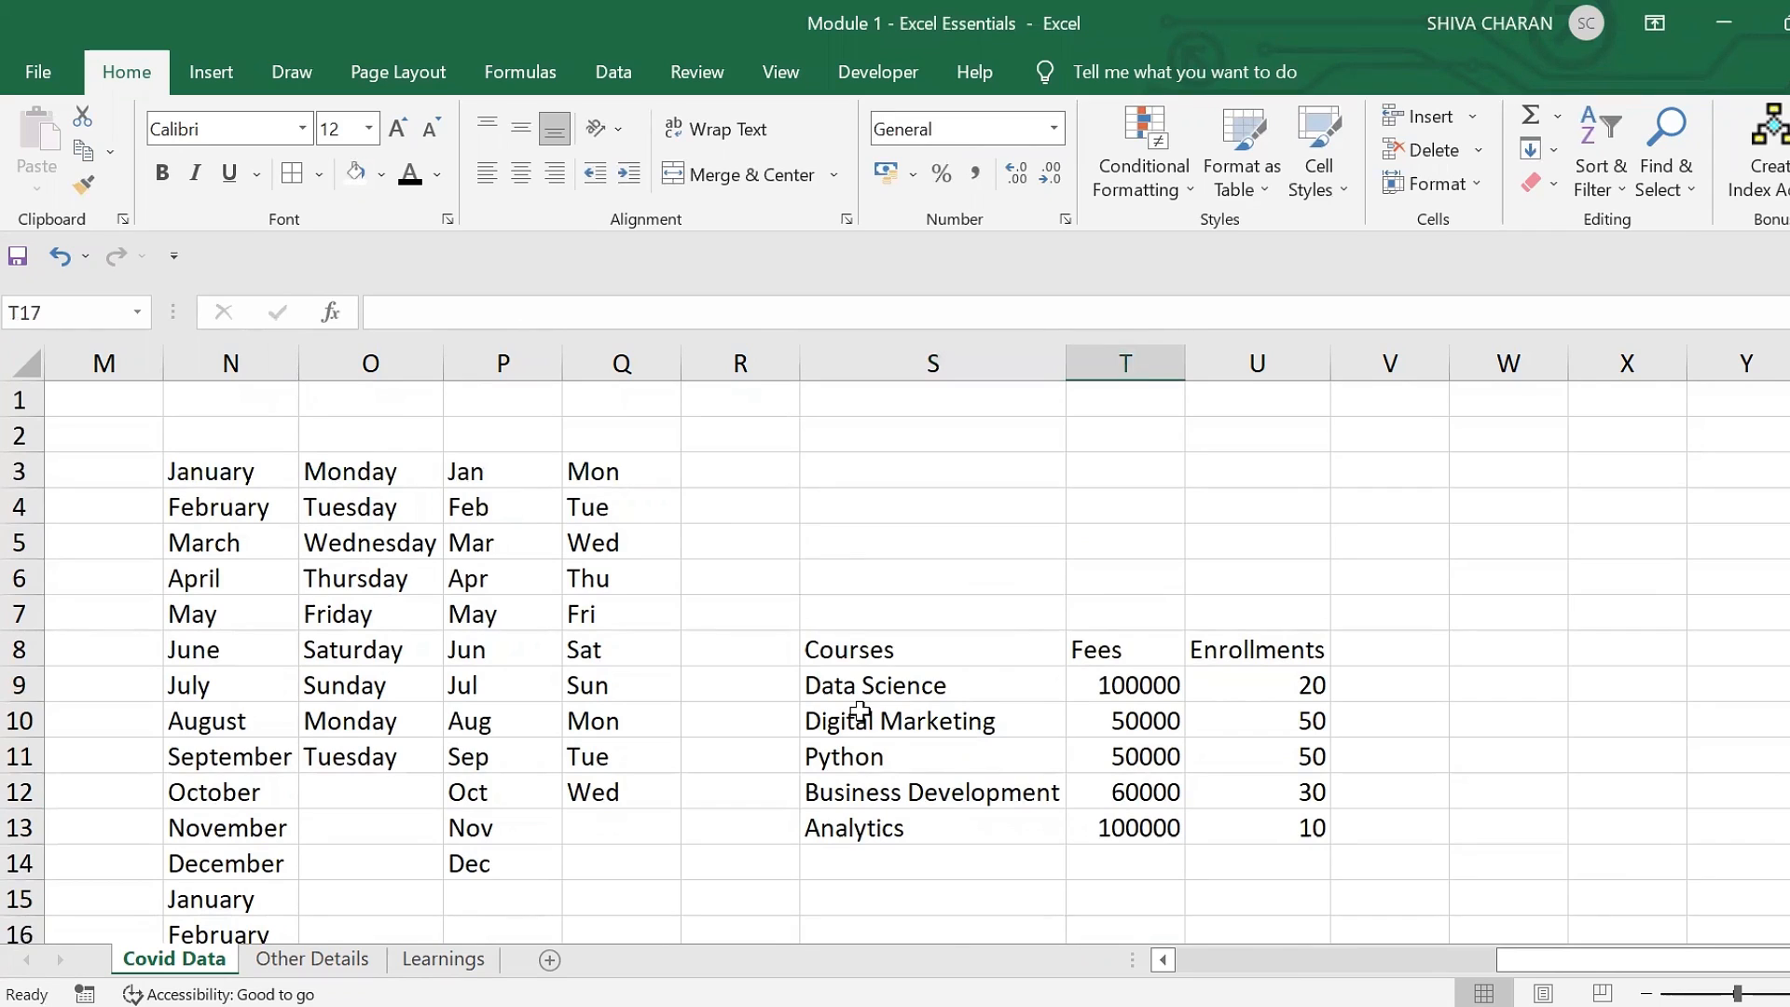
# - Open the custom lists editor for sorts and fill sequences from Excel's advanced options
pyautogui.click(932, 674)
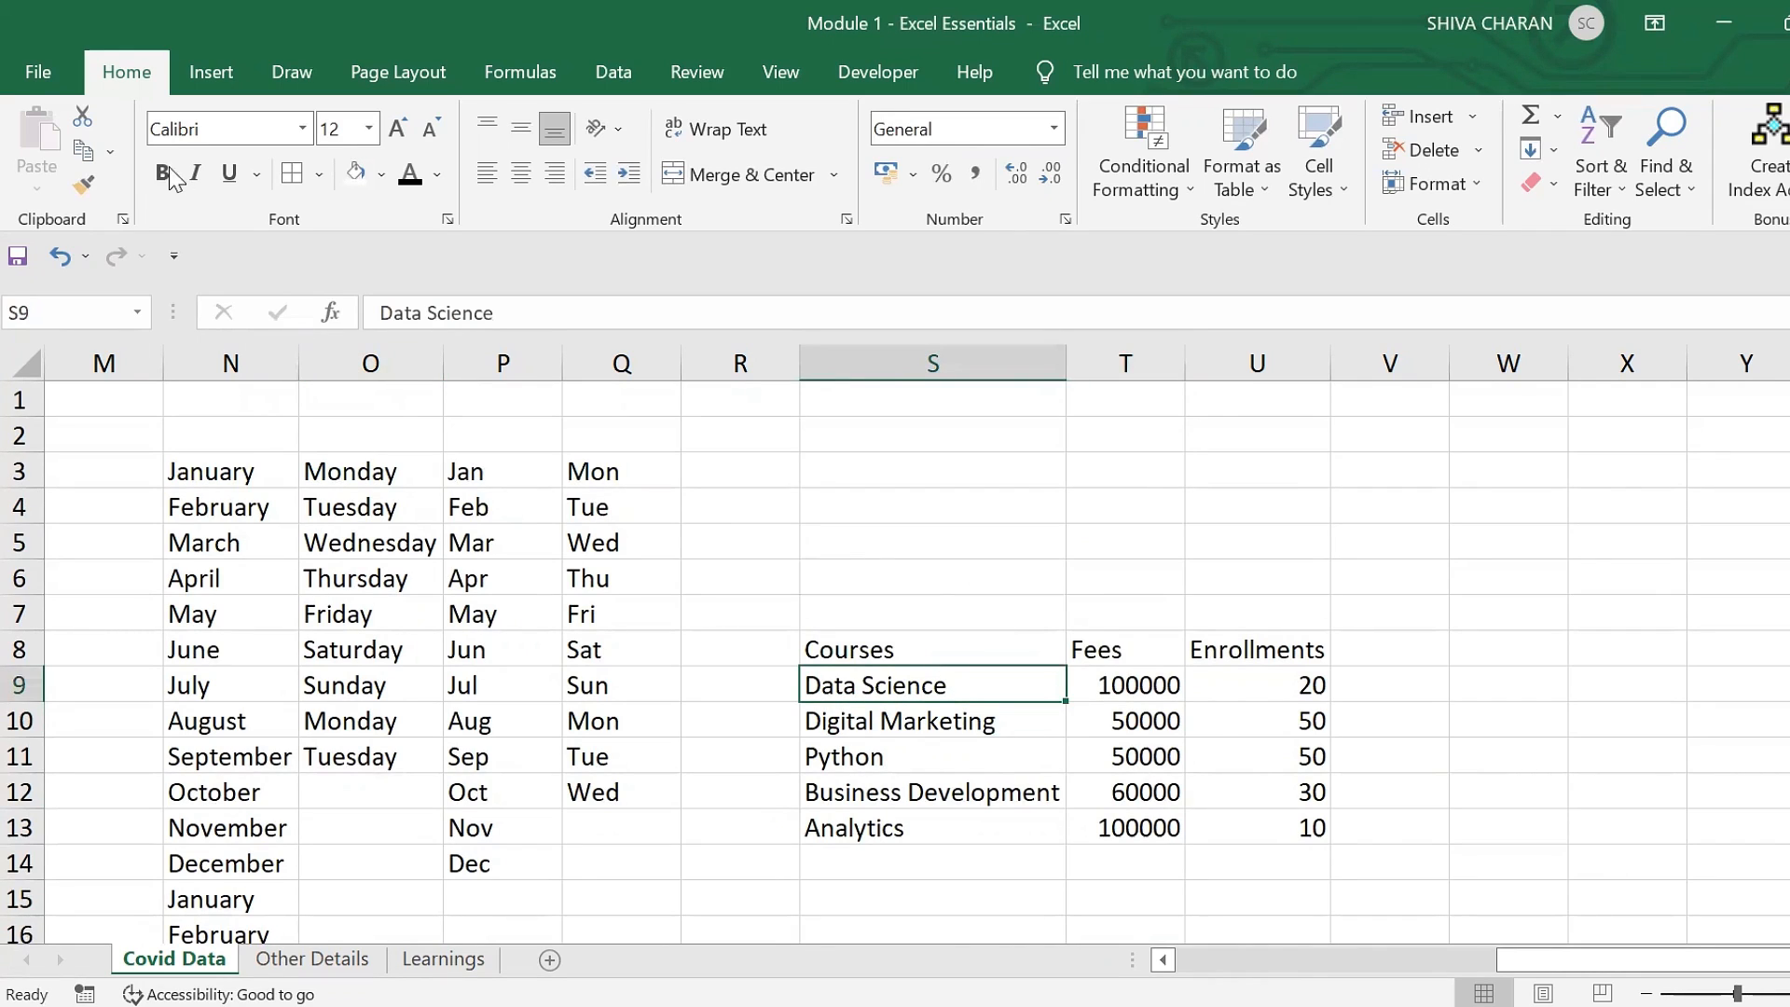
pyautogui.click(40, 75)
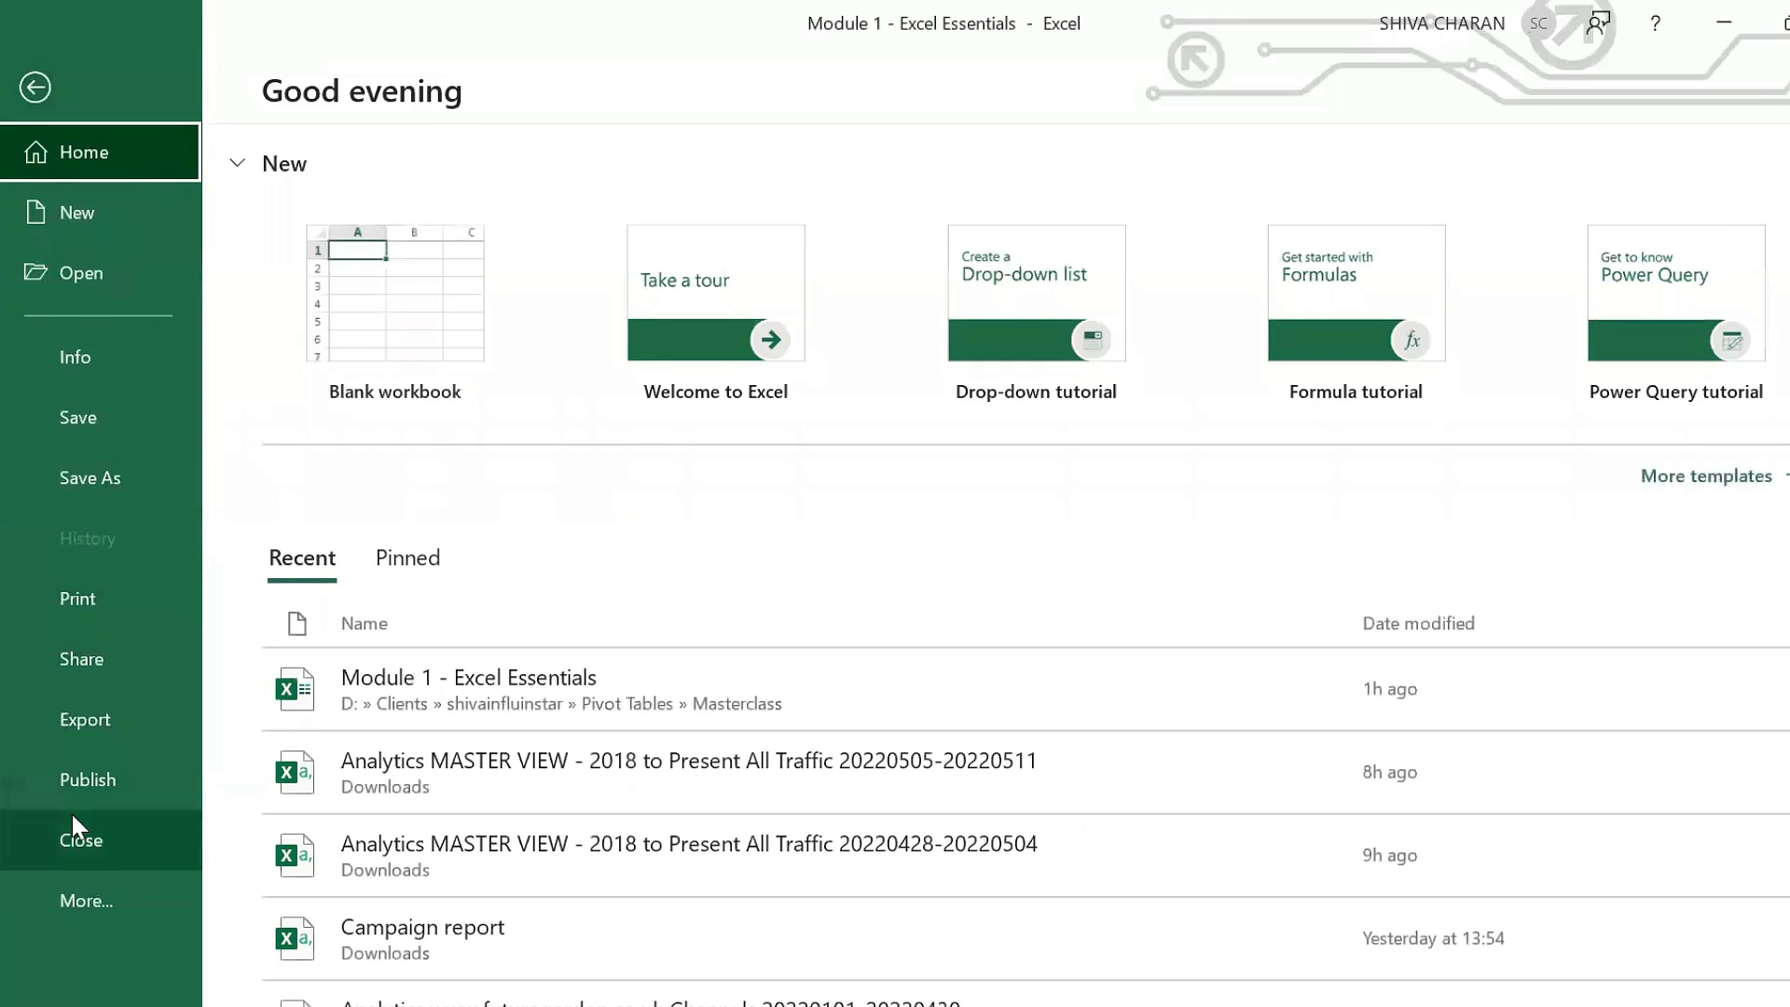
pyautogui.click(110, 910)
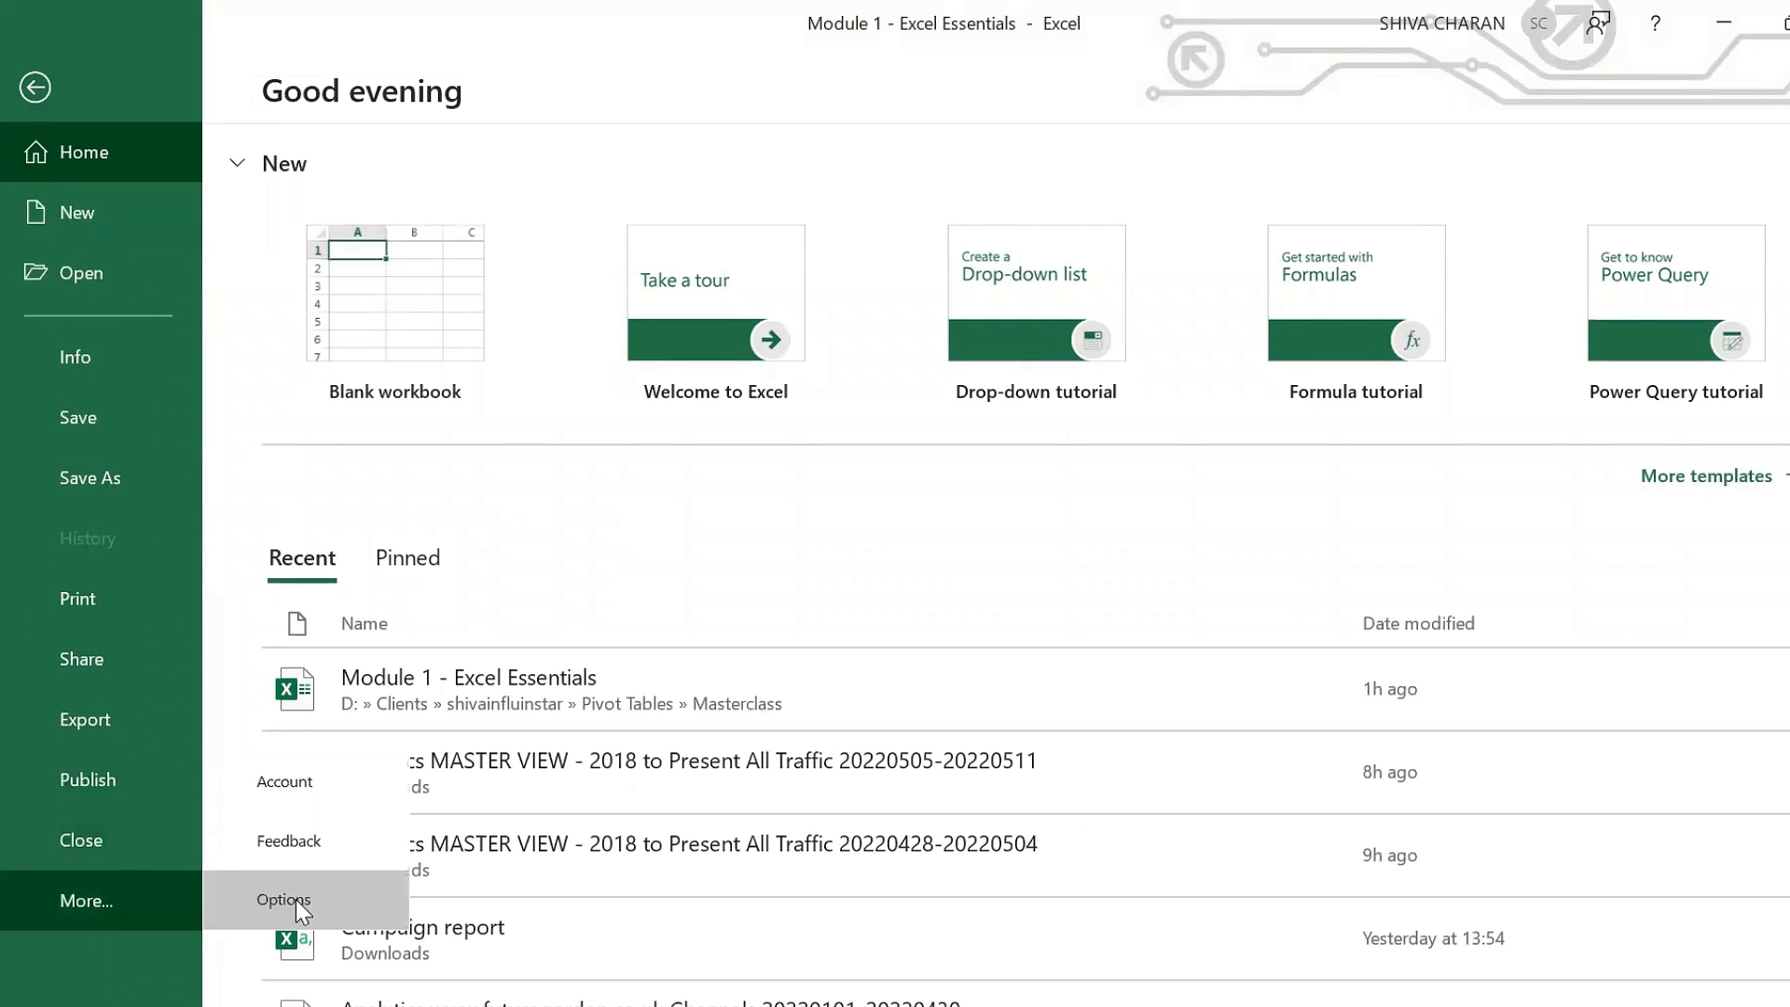
pyautogui.click(238, 898)
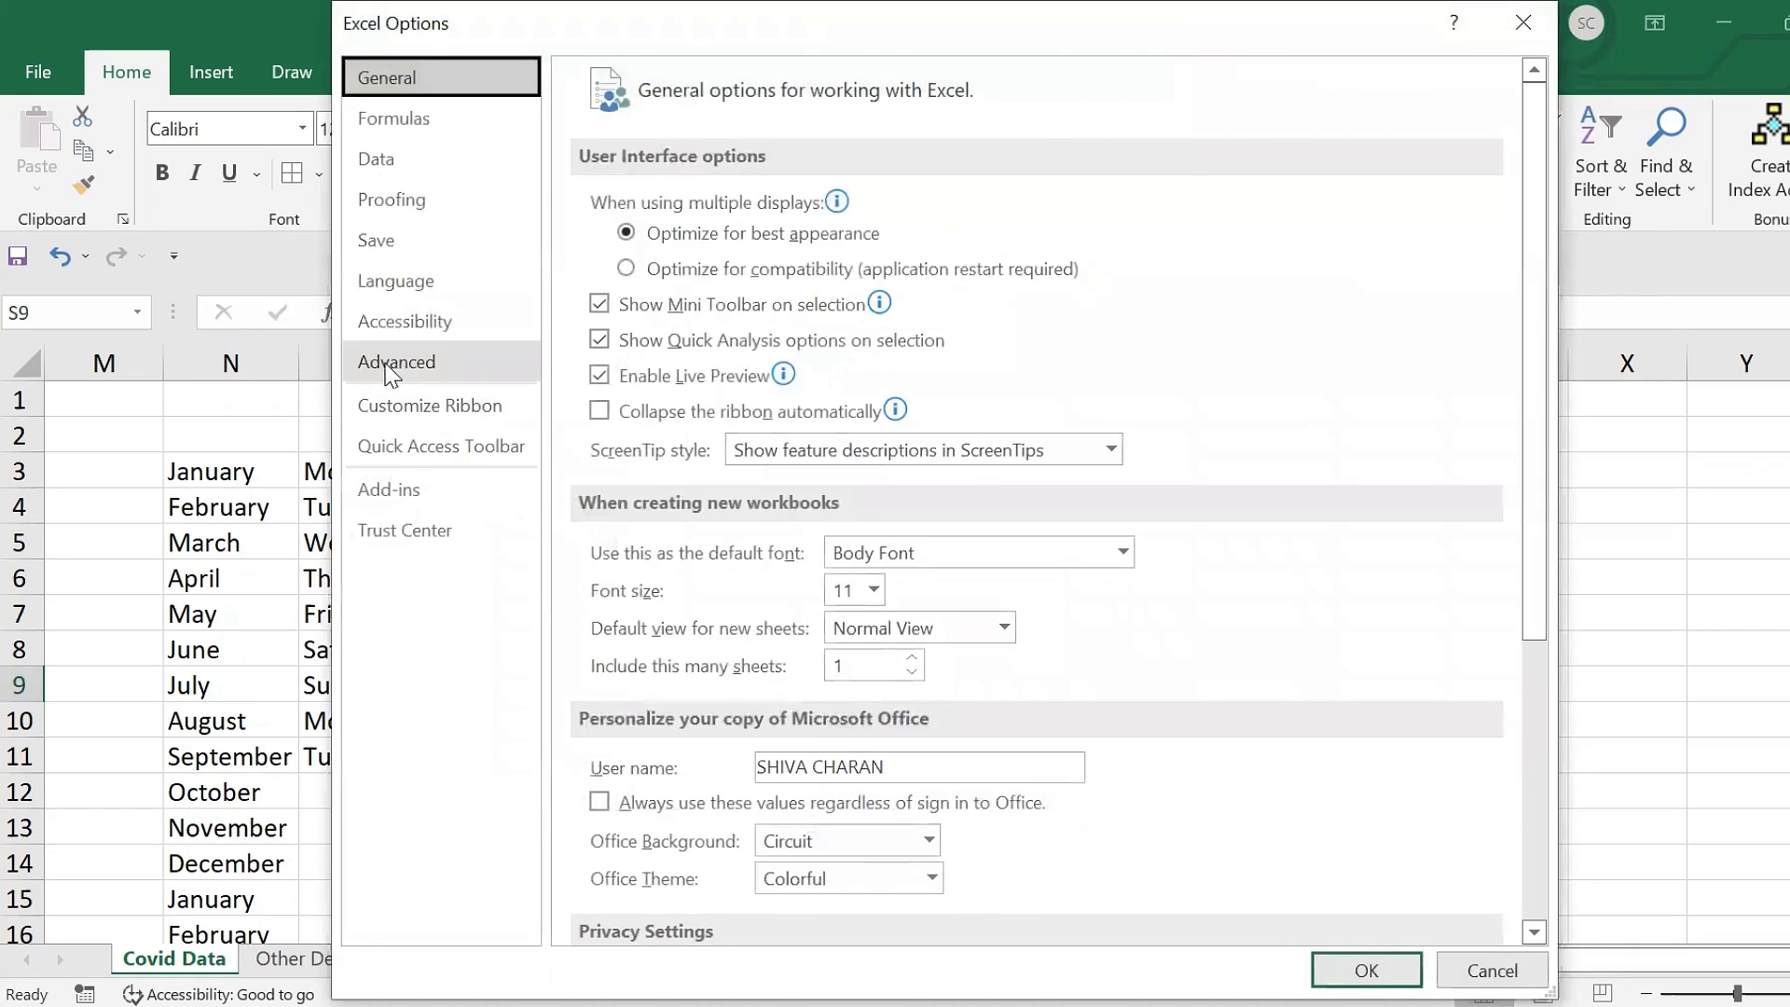
pyautogui.click(433, 368)
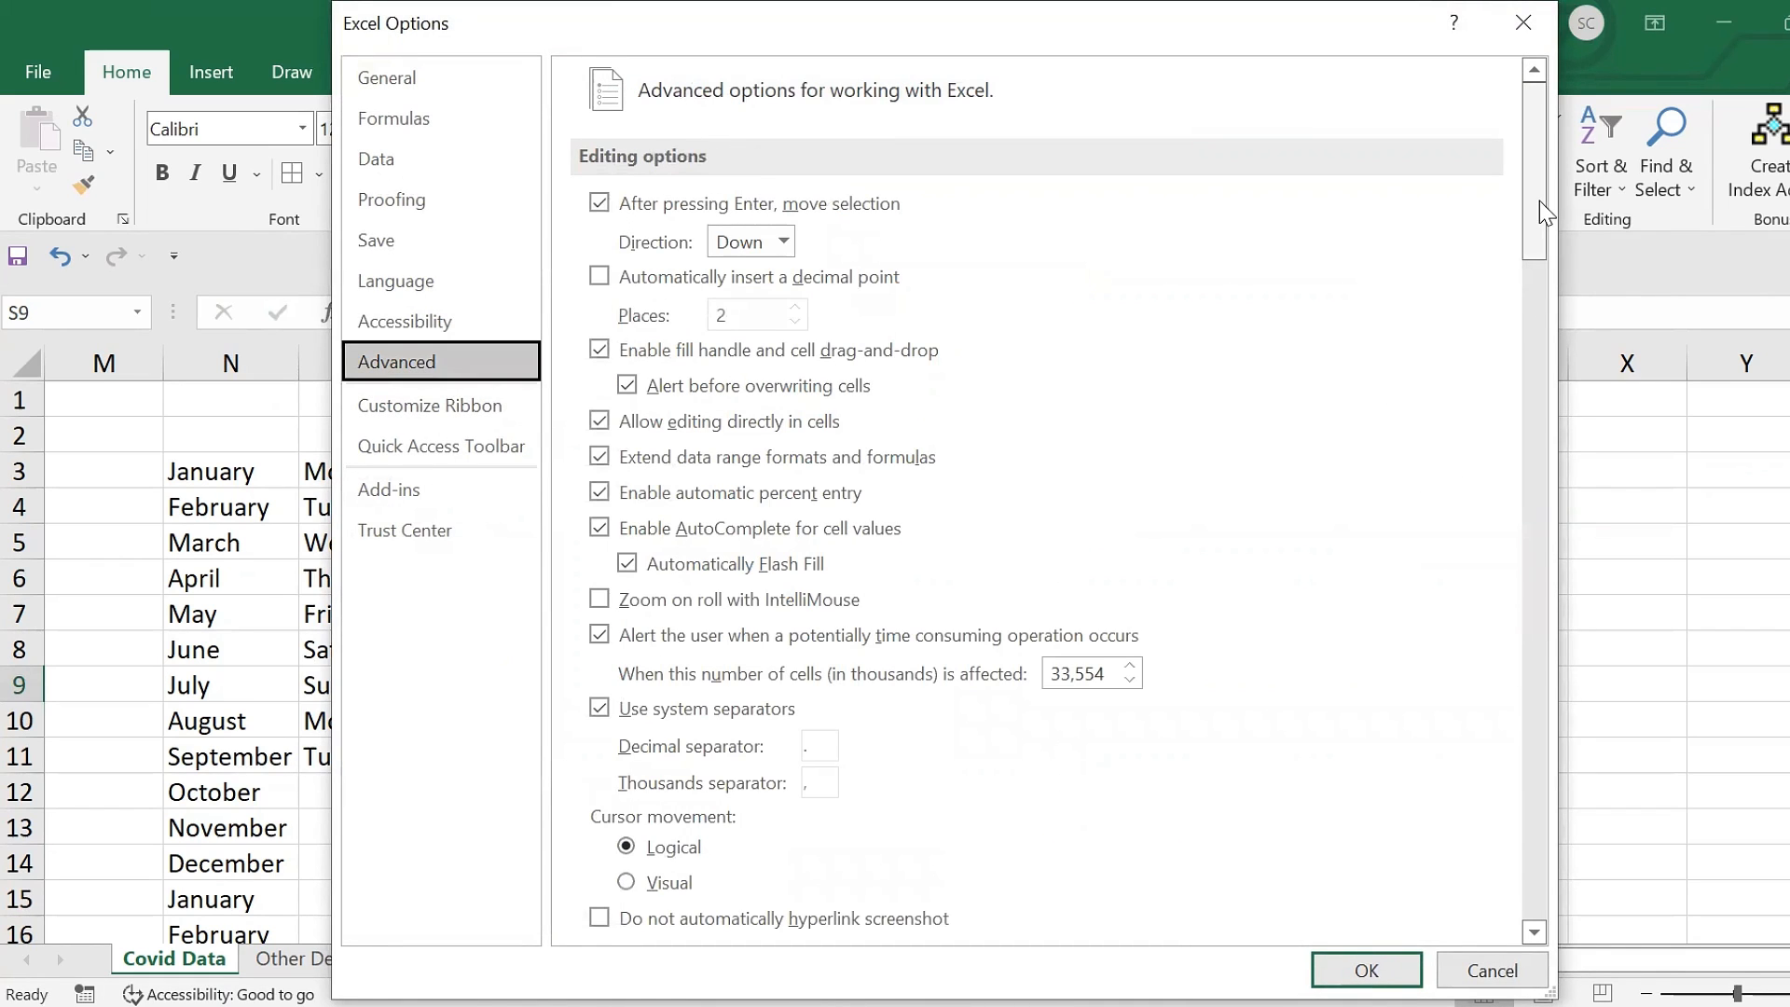
pyautogui.moveTo(1540, 199); pyautogui.dragTo(1535, 916)
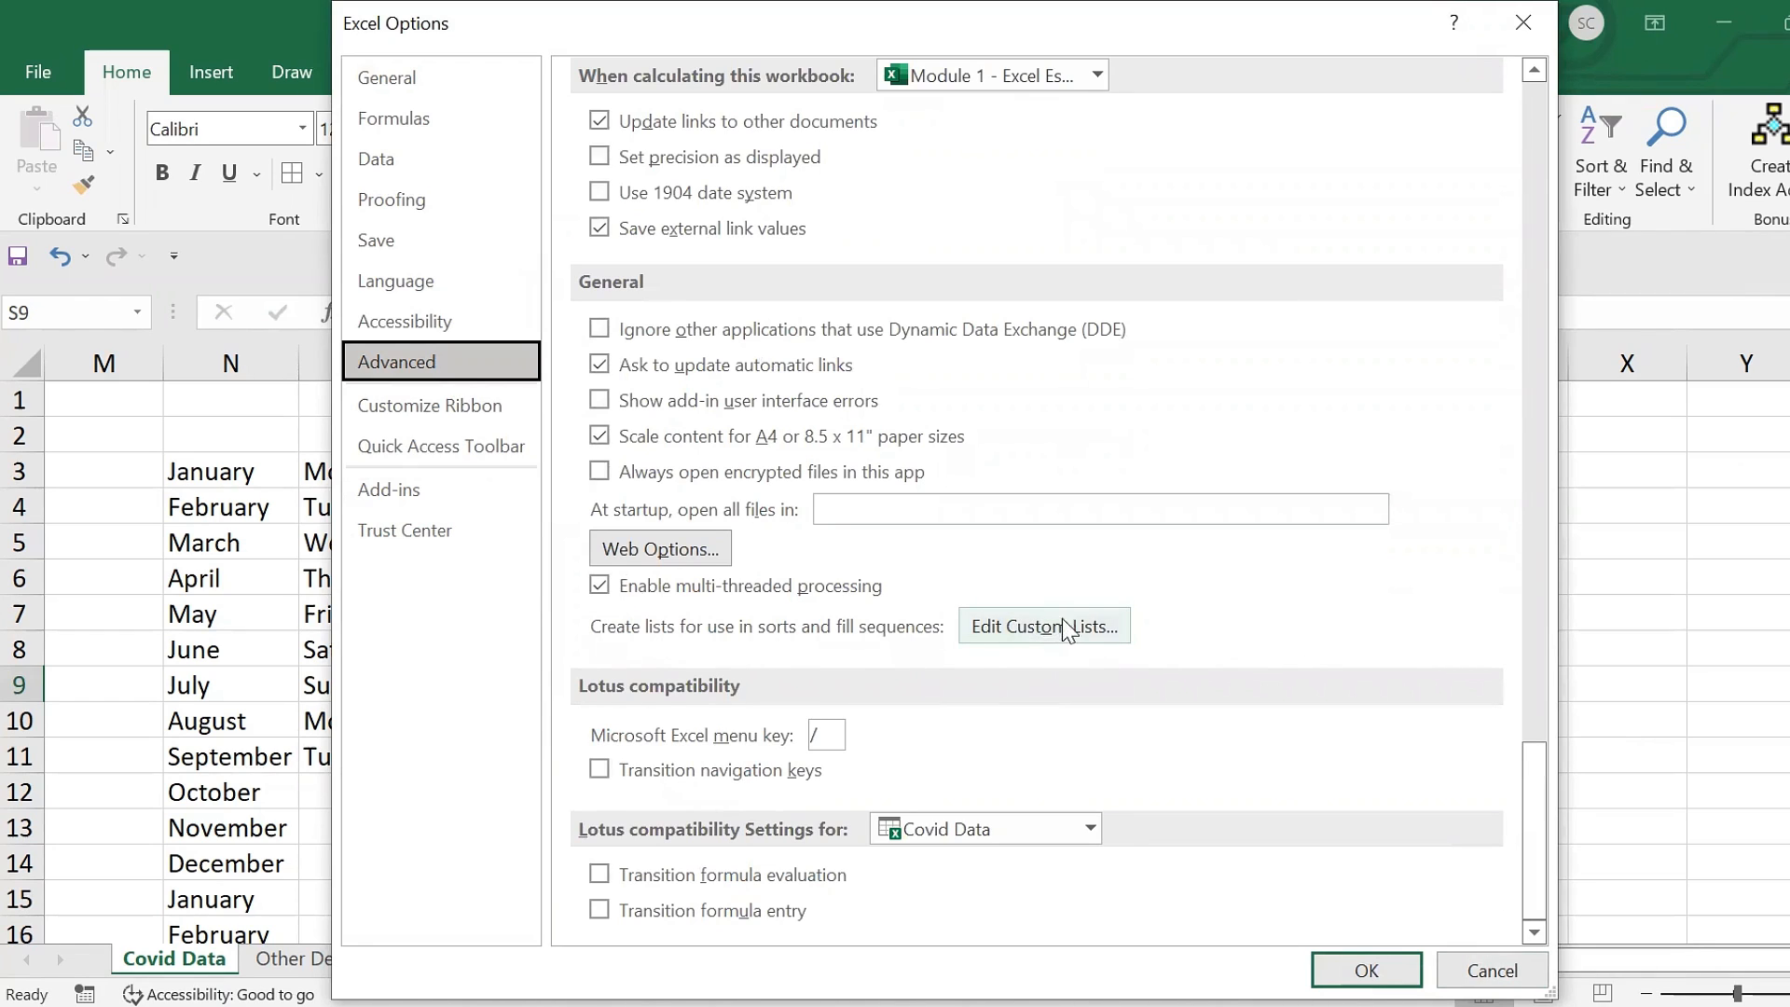
pyautogui.click(1005, 634)
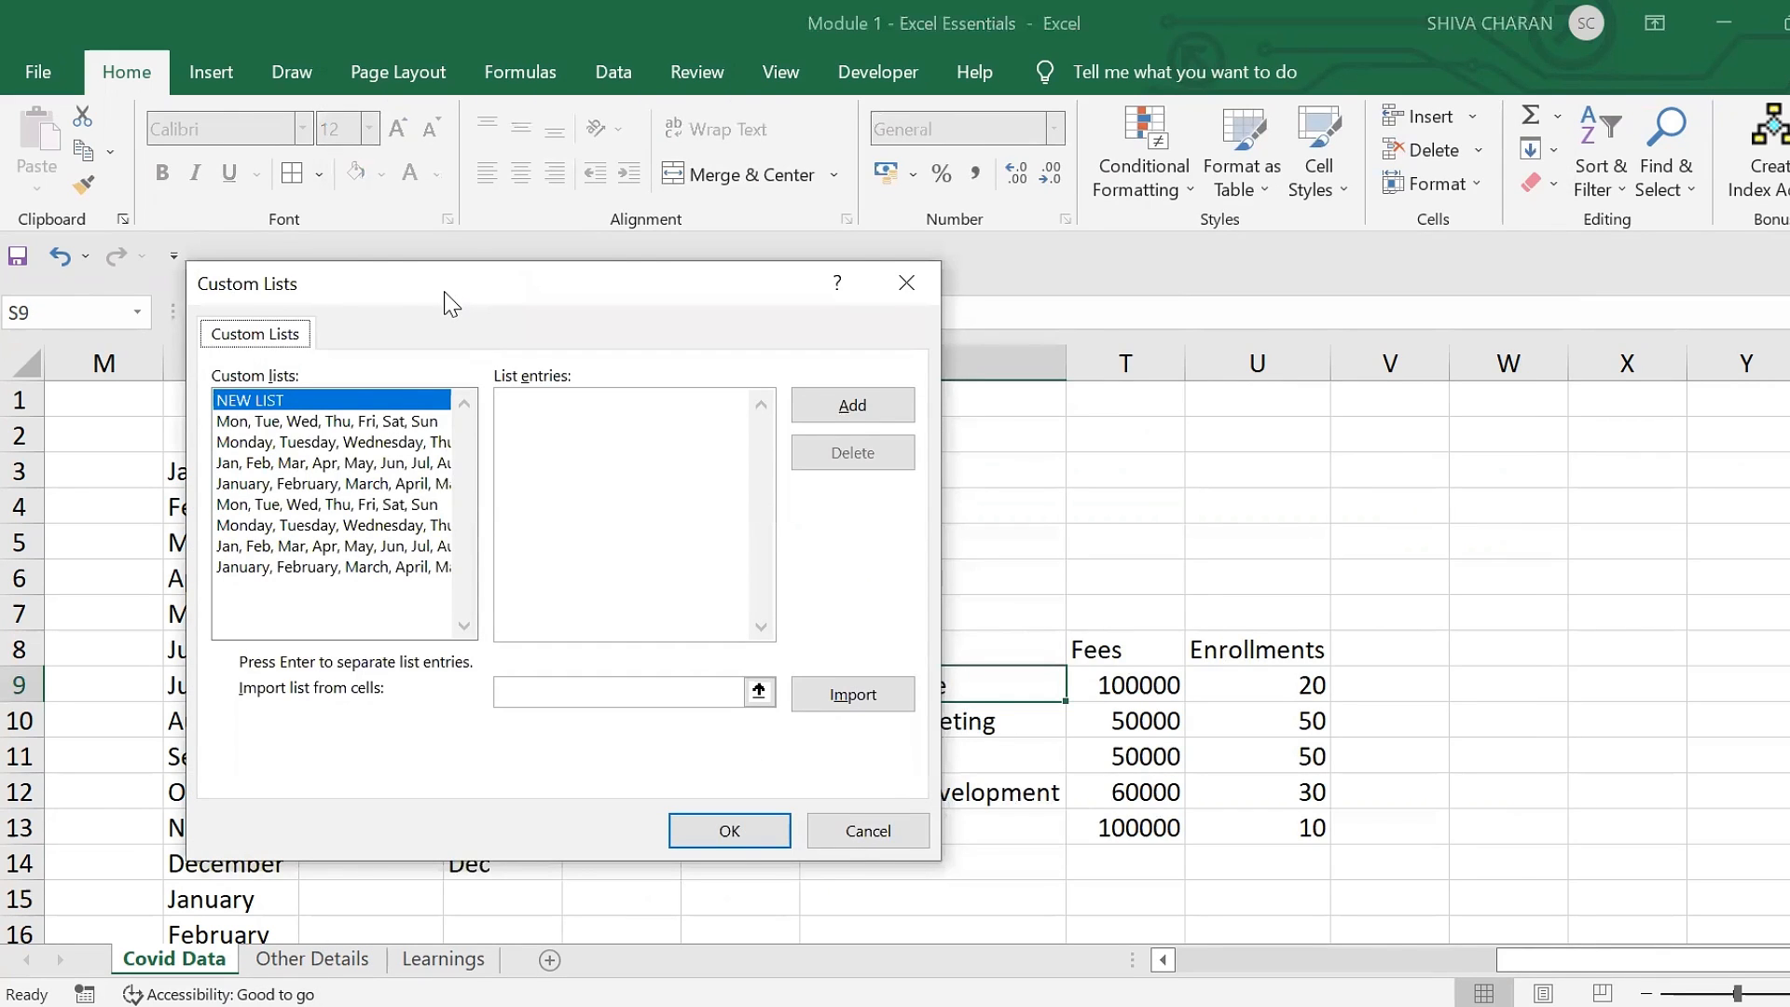
# - Import the course names in S9:S13 as a new custom list and save the options
pyautogui.moveTo(445, 293); pyautogui.dragTo(946, 301)
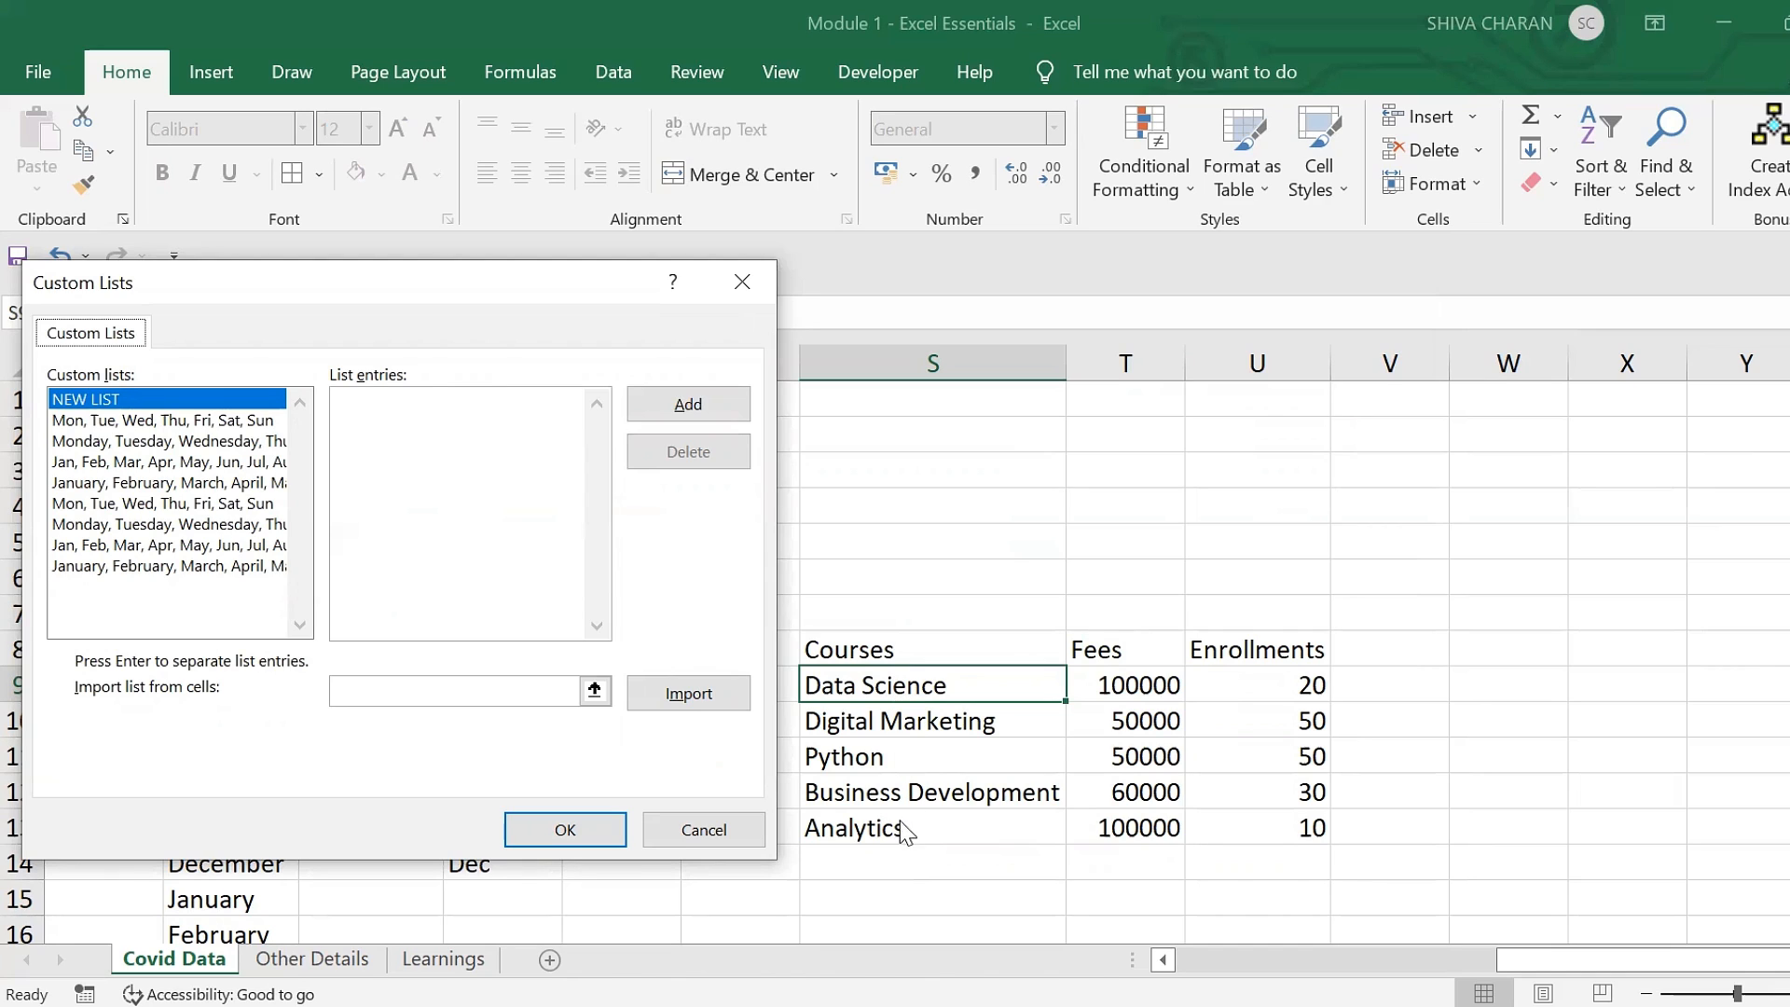
pyautogui.click(401, 695)
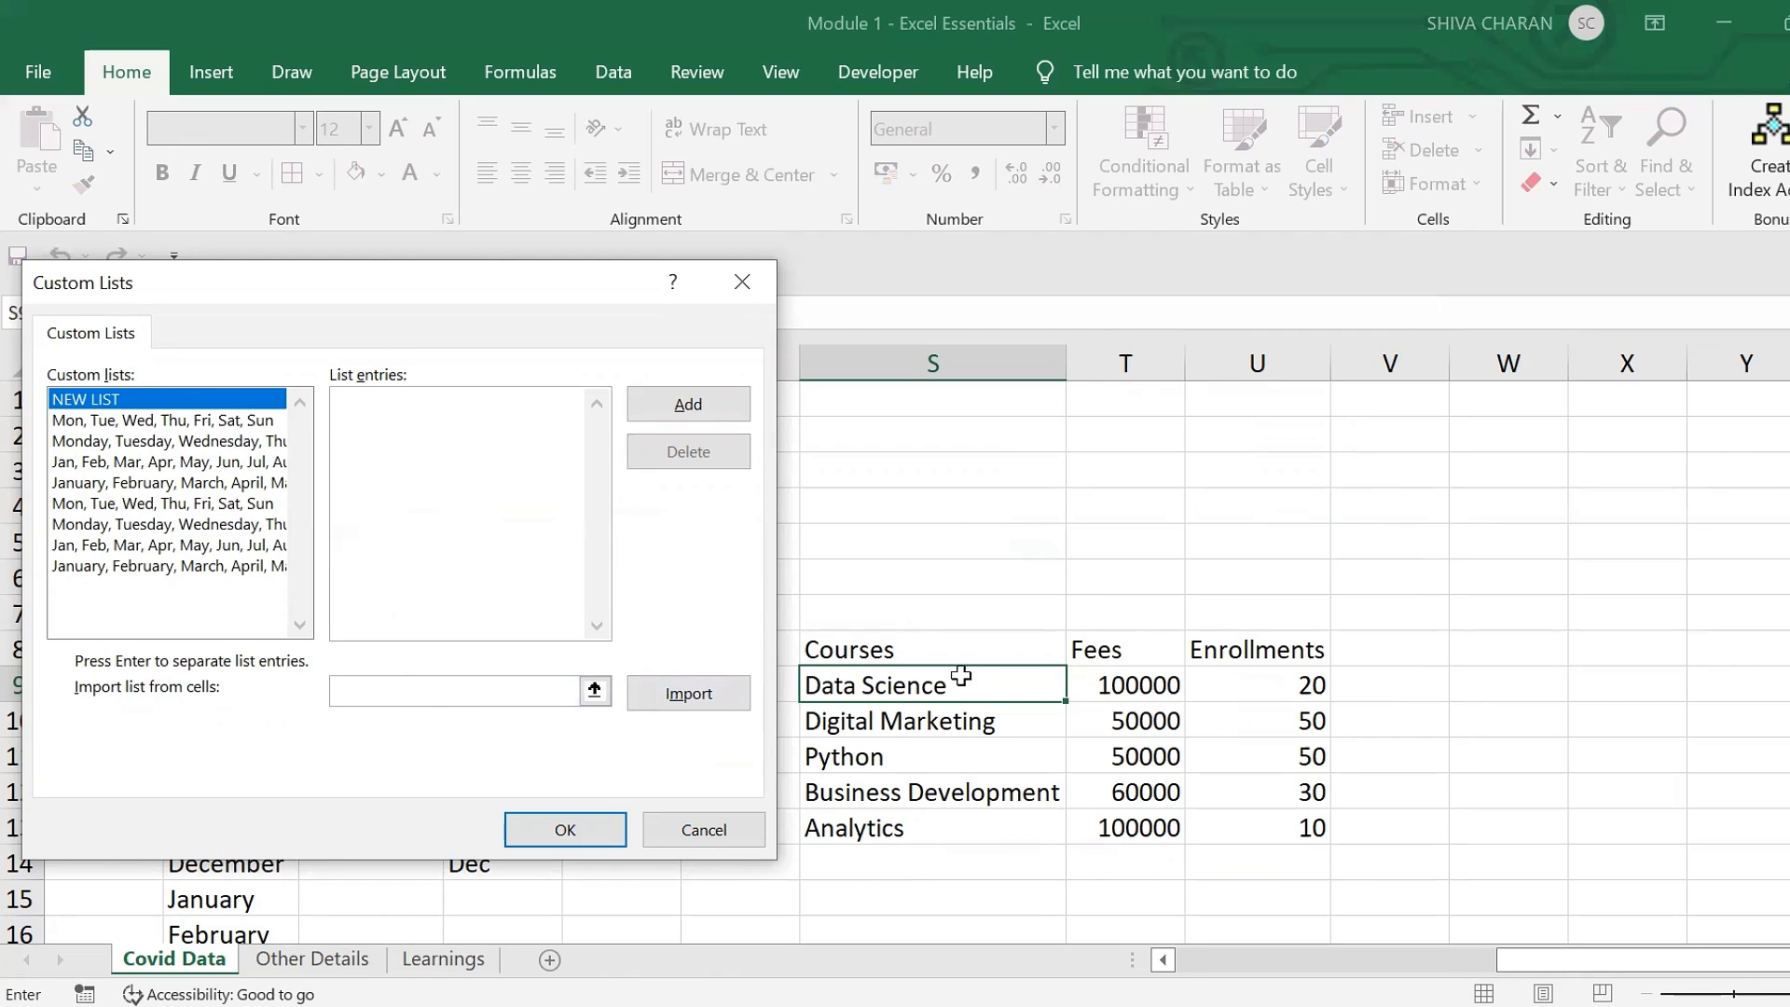
pyautogui.click(1025, 682)
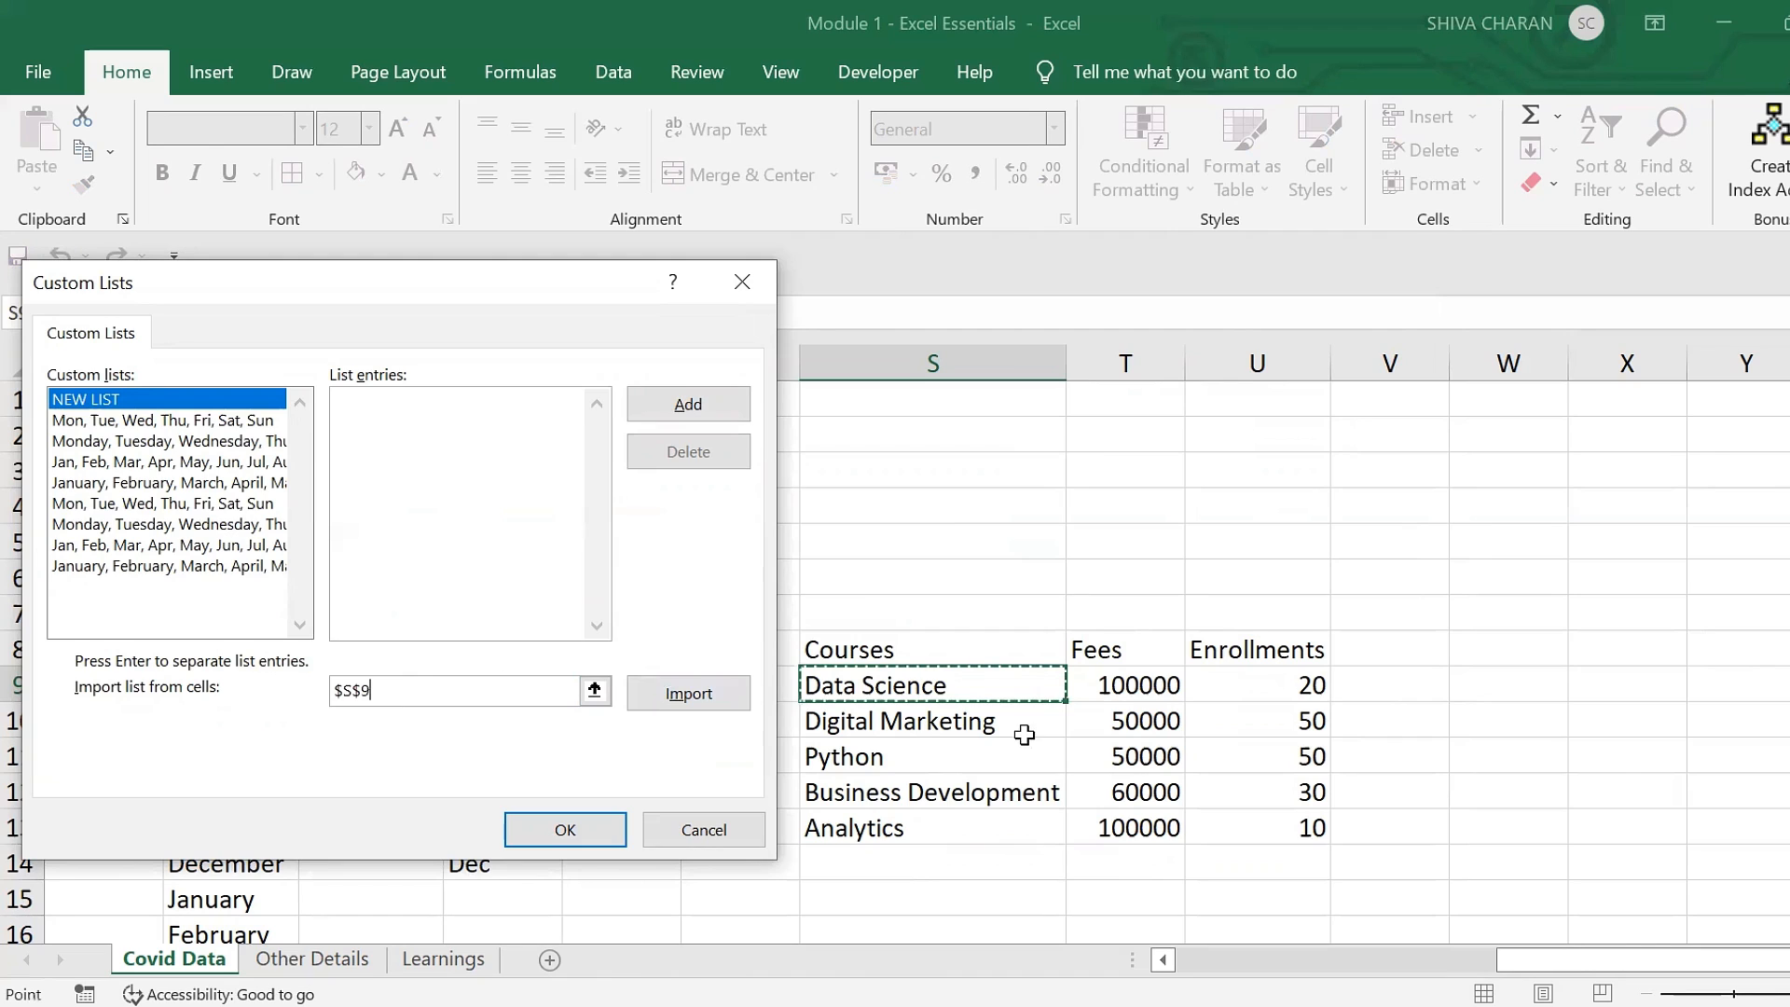
pyautogui.moveTo(1025, 820); pyautogui.dragTo(1025, 821)
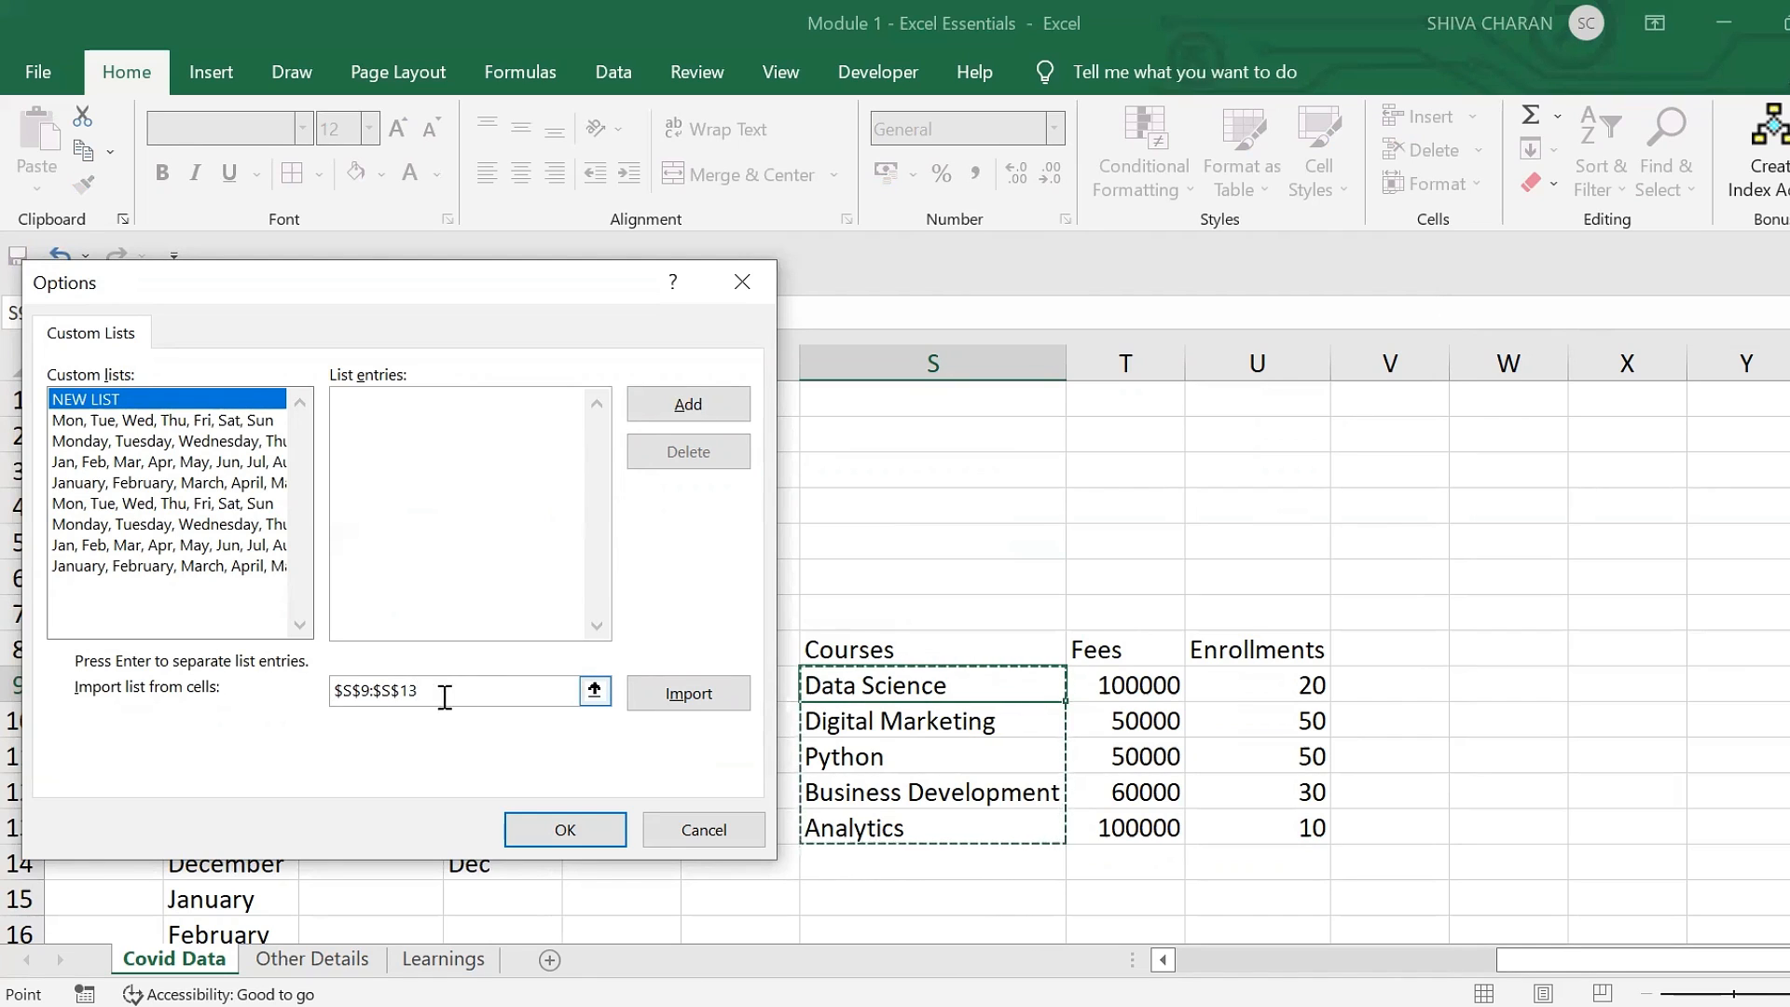
pyautogui.click(660, 706)
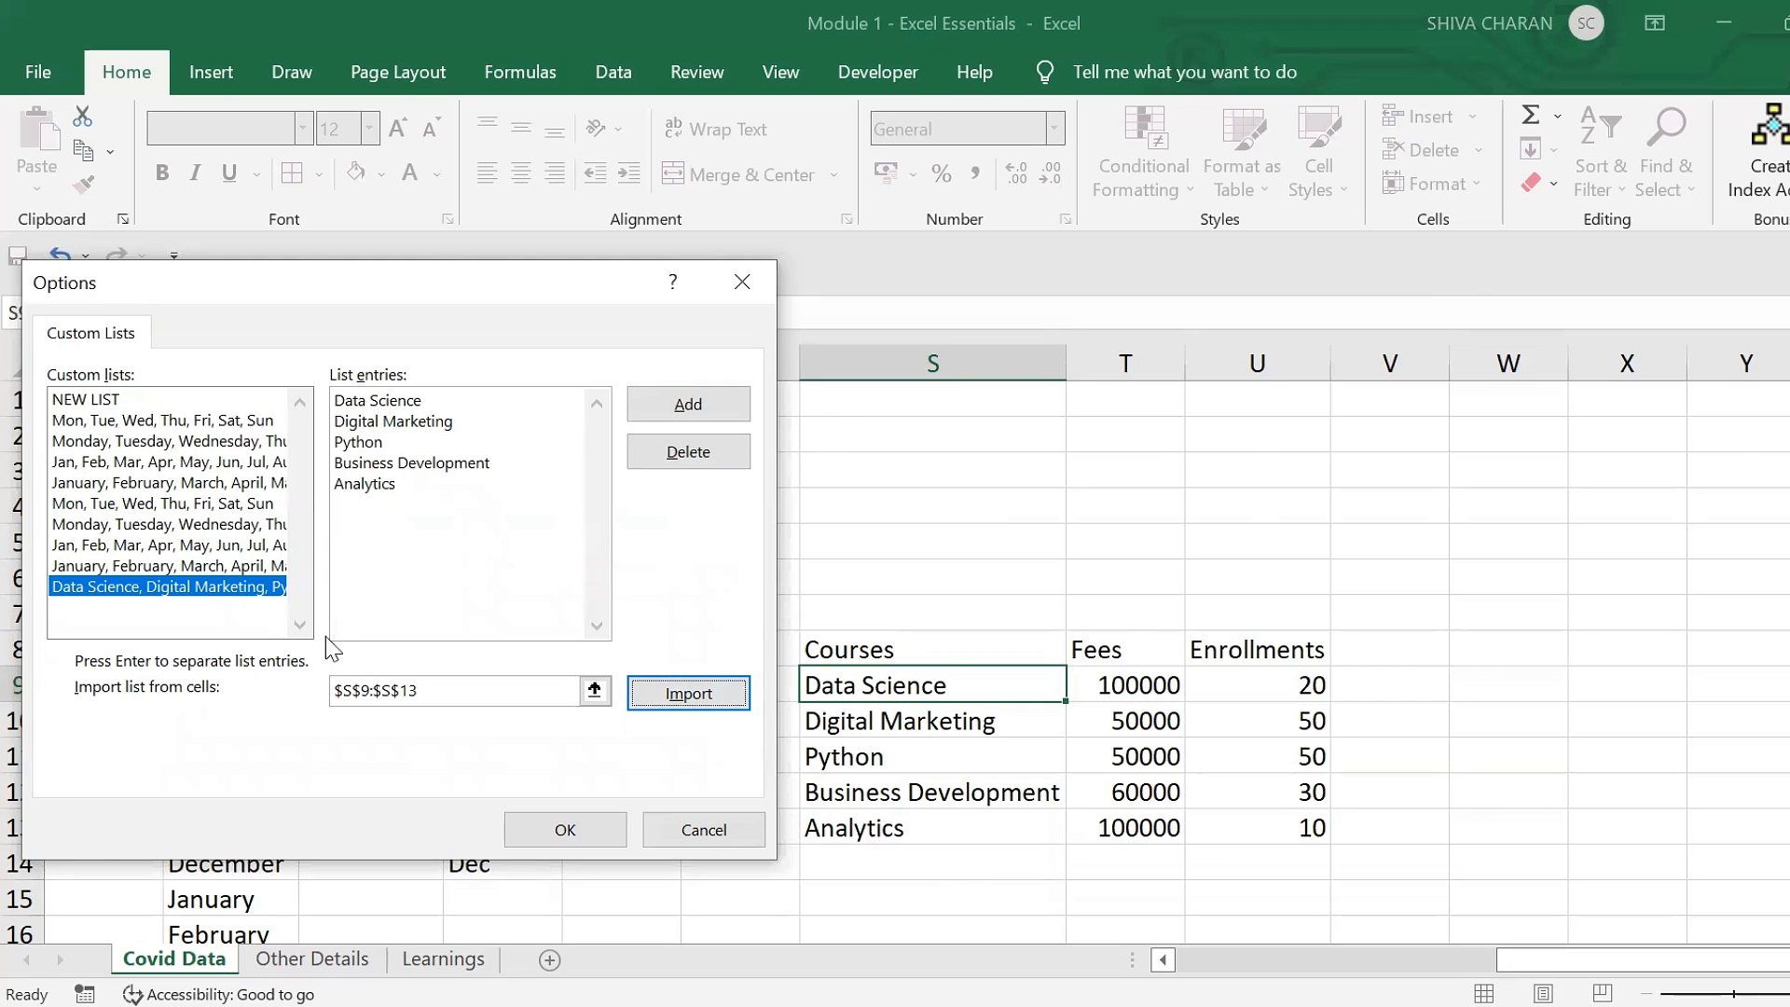
pyautogui.click(709, 407)
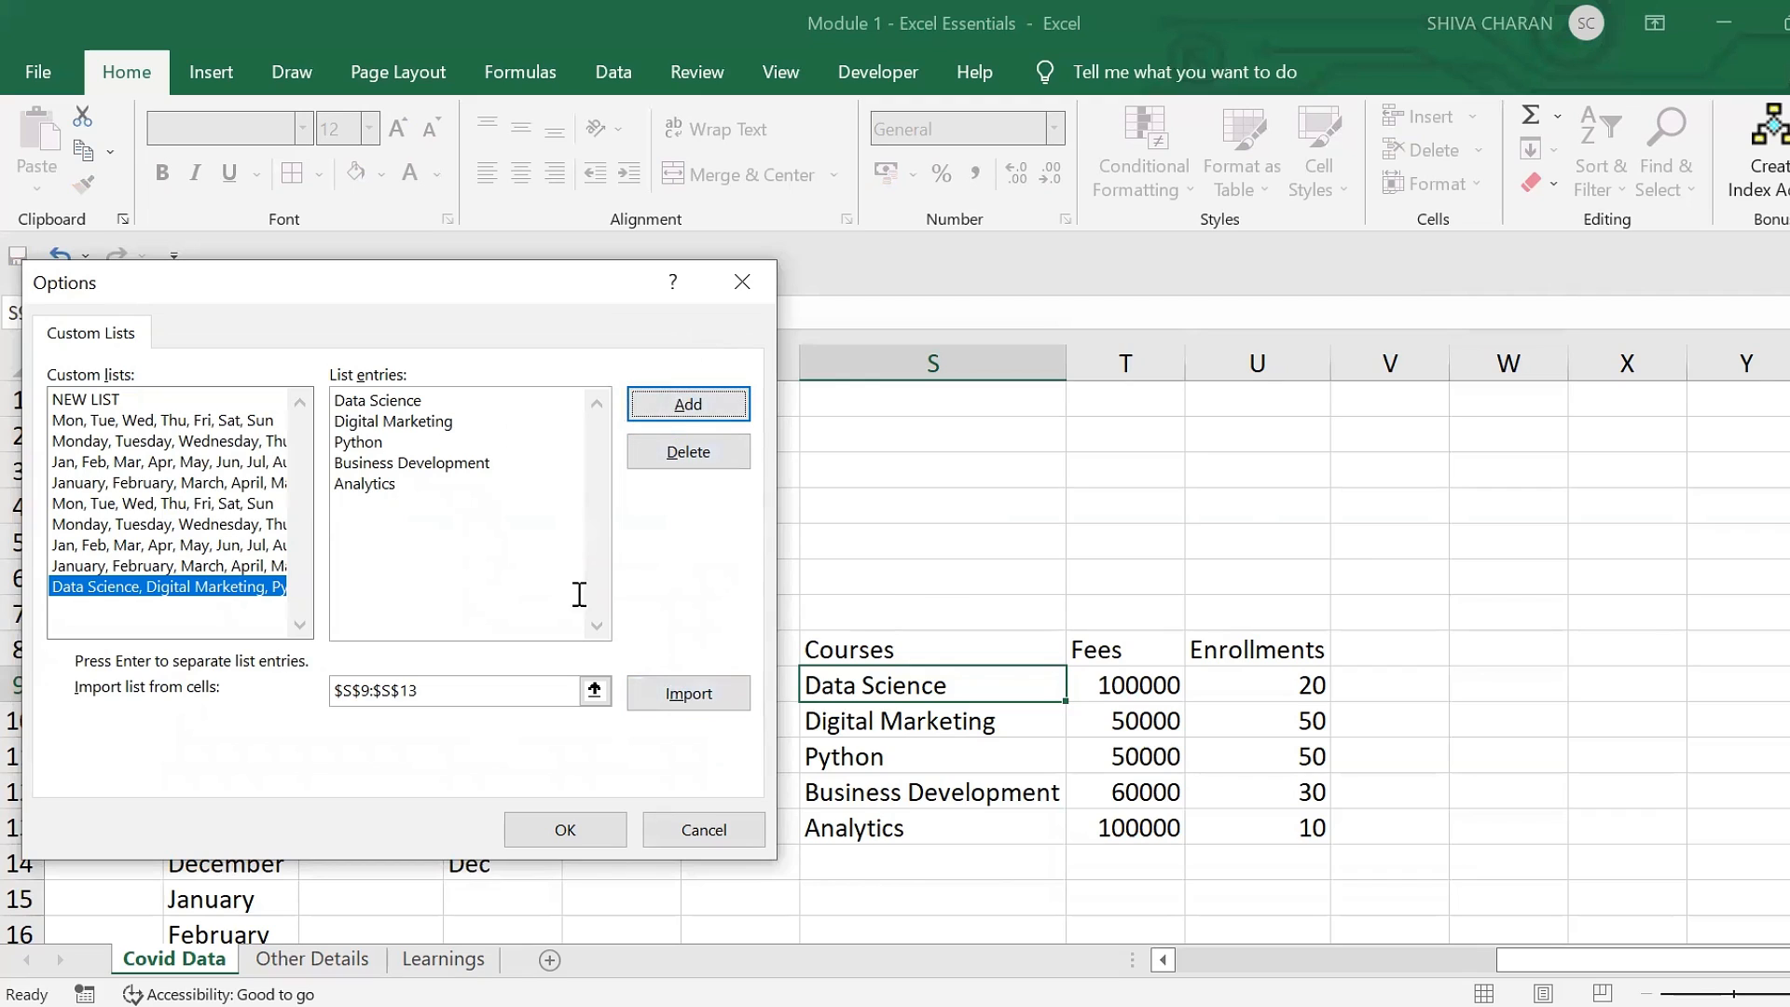
pyautogui.click(580, 828)
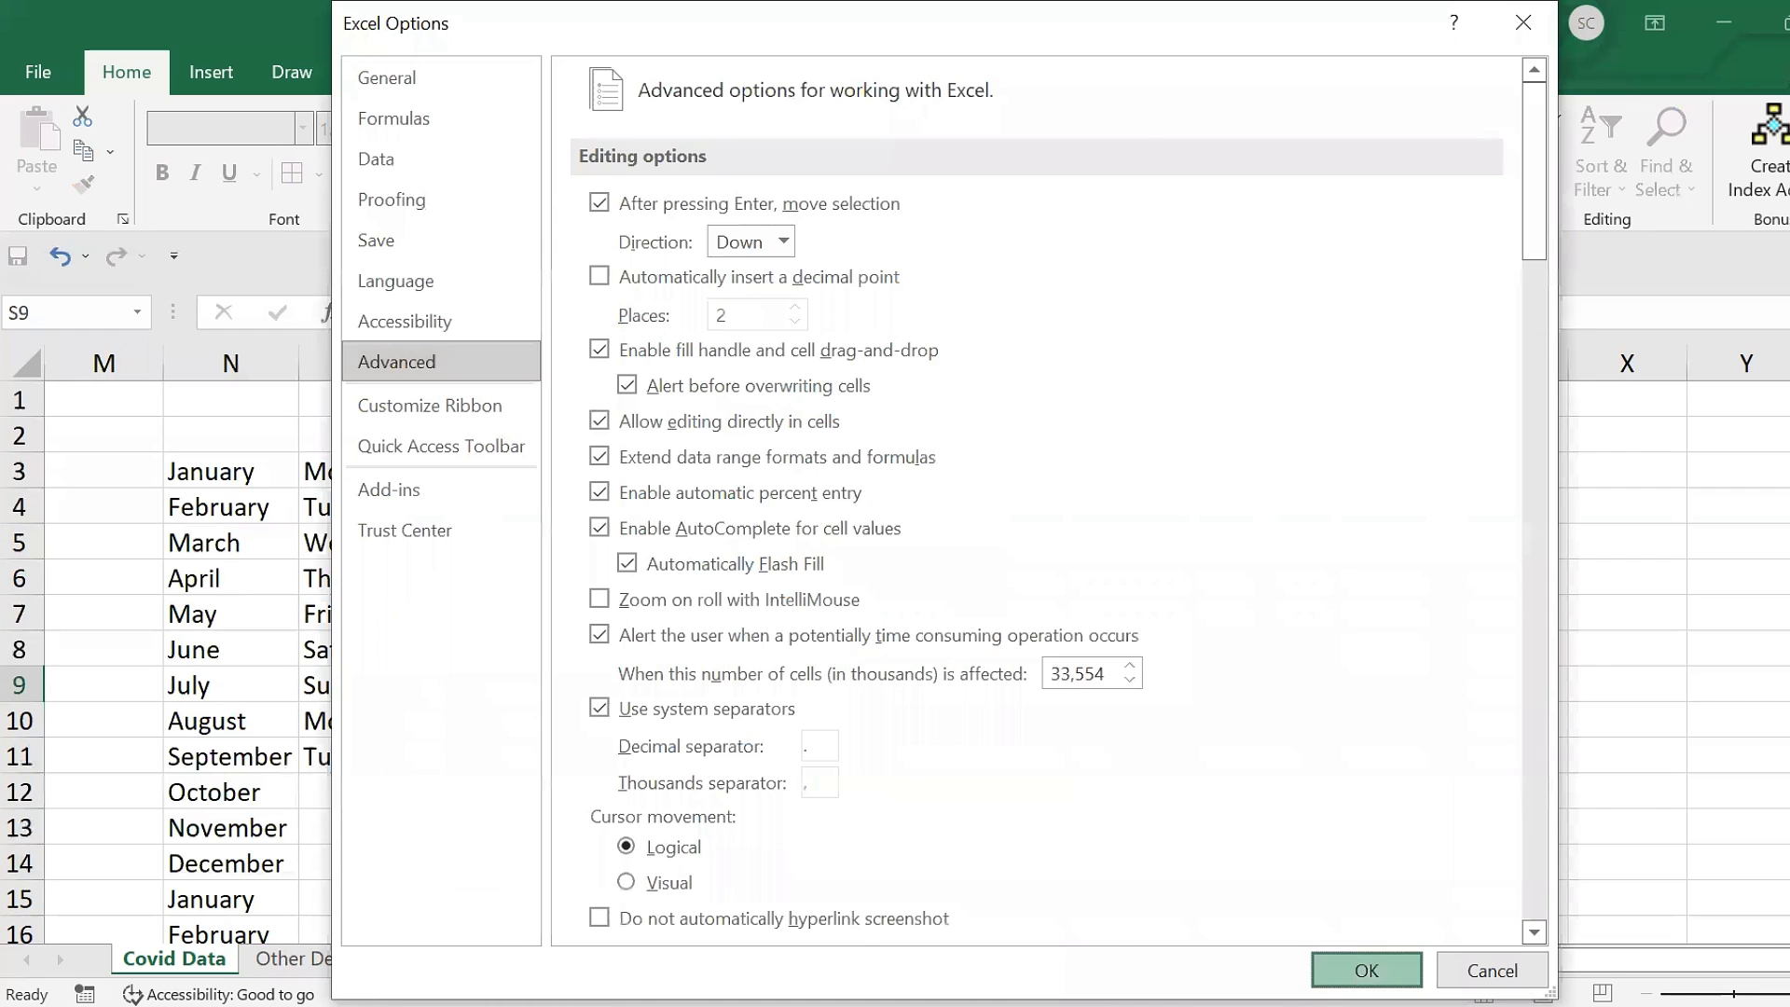
pyautogui.click(1362, 967)
pyautogui.moveTo(960, 687); pyautogui.dragTo(991, 827)
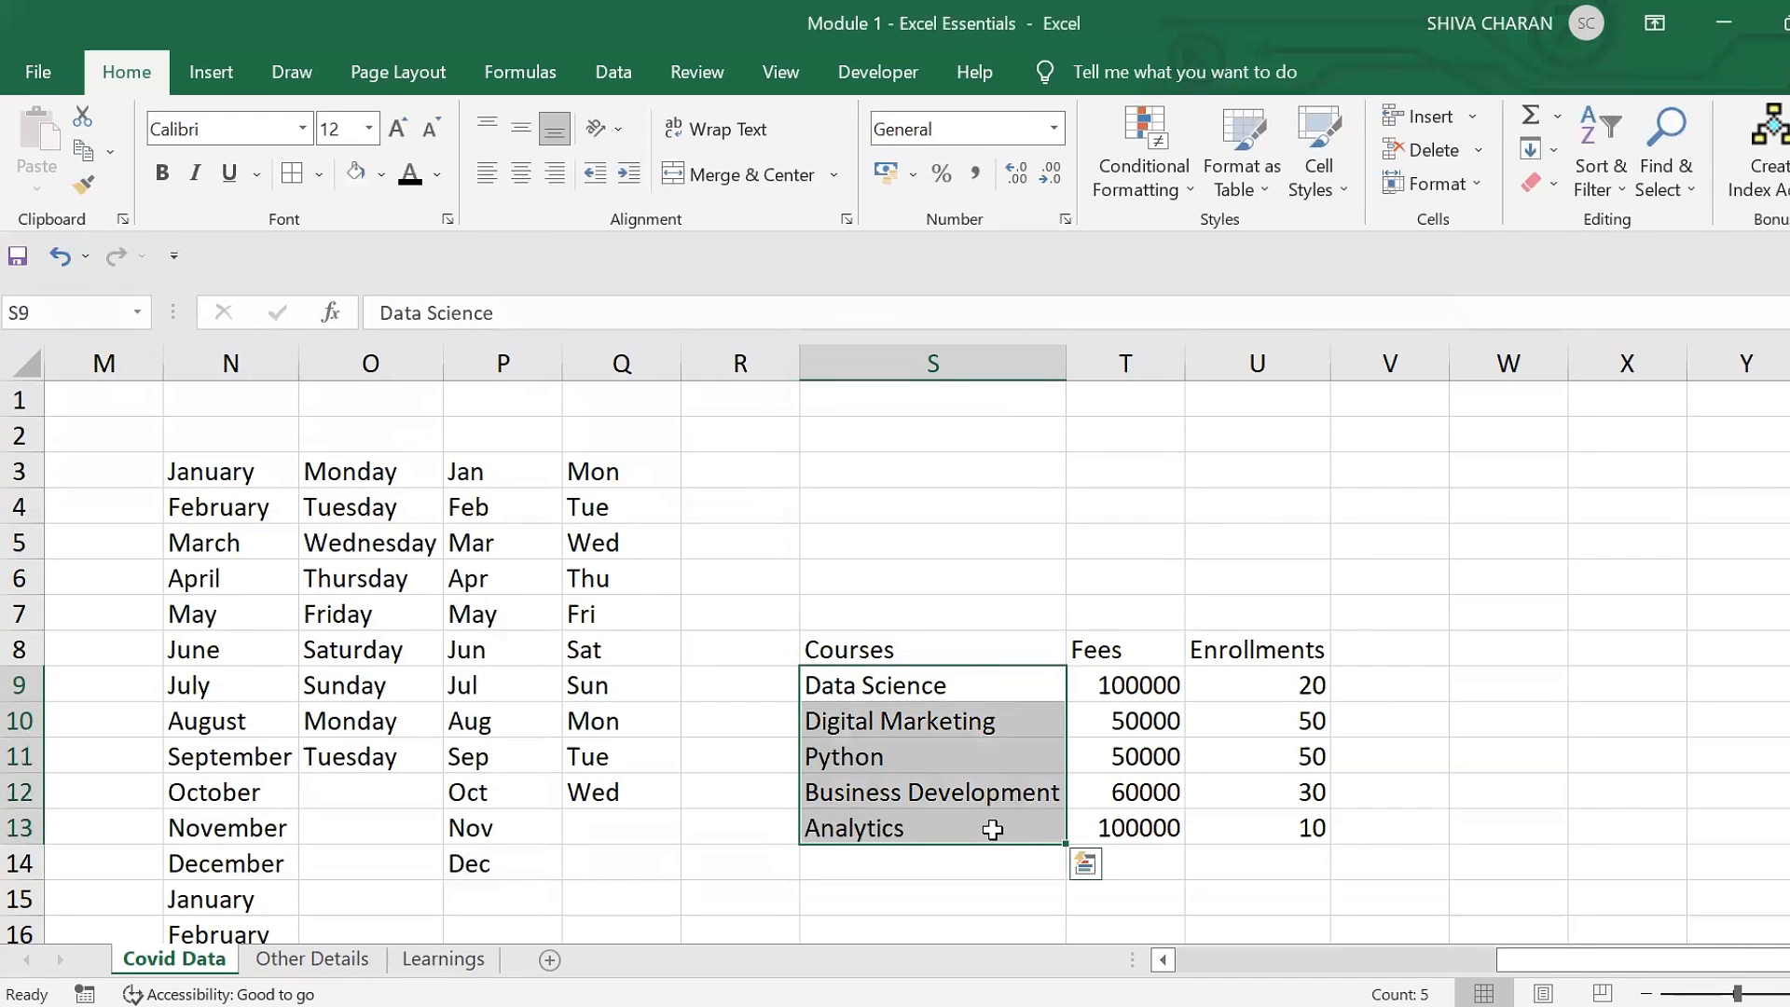
pyautogui.click(983, 827)
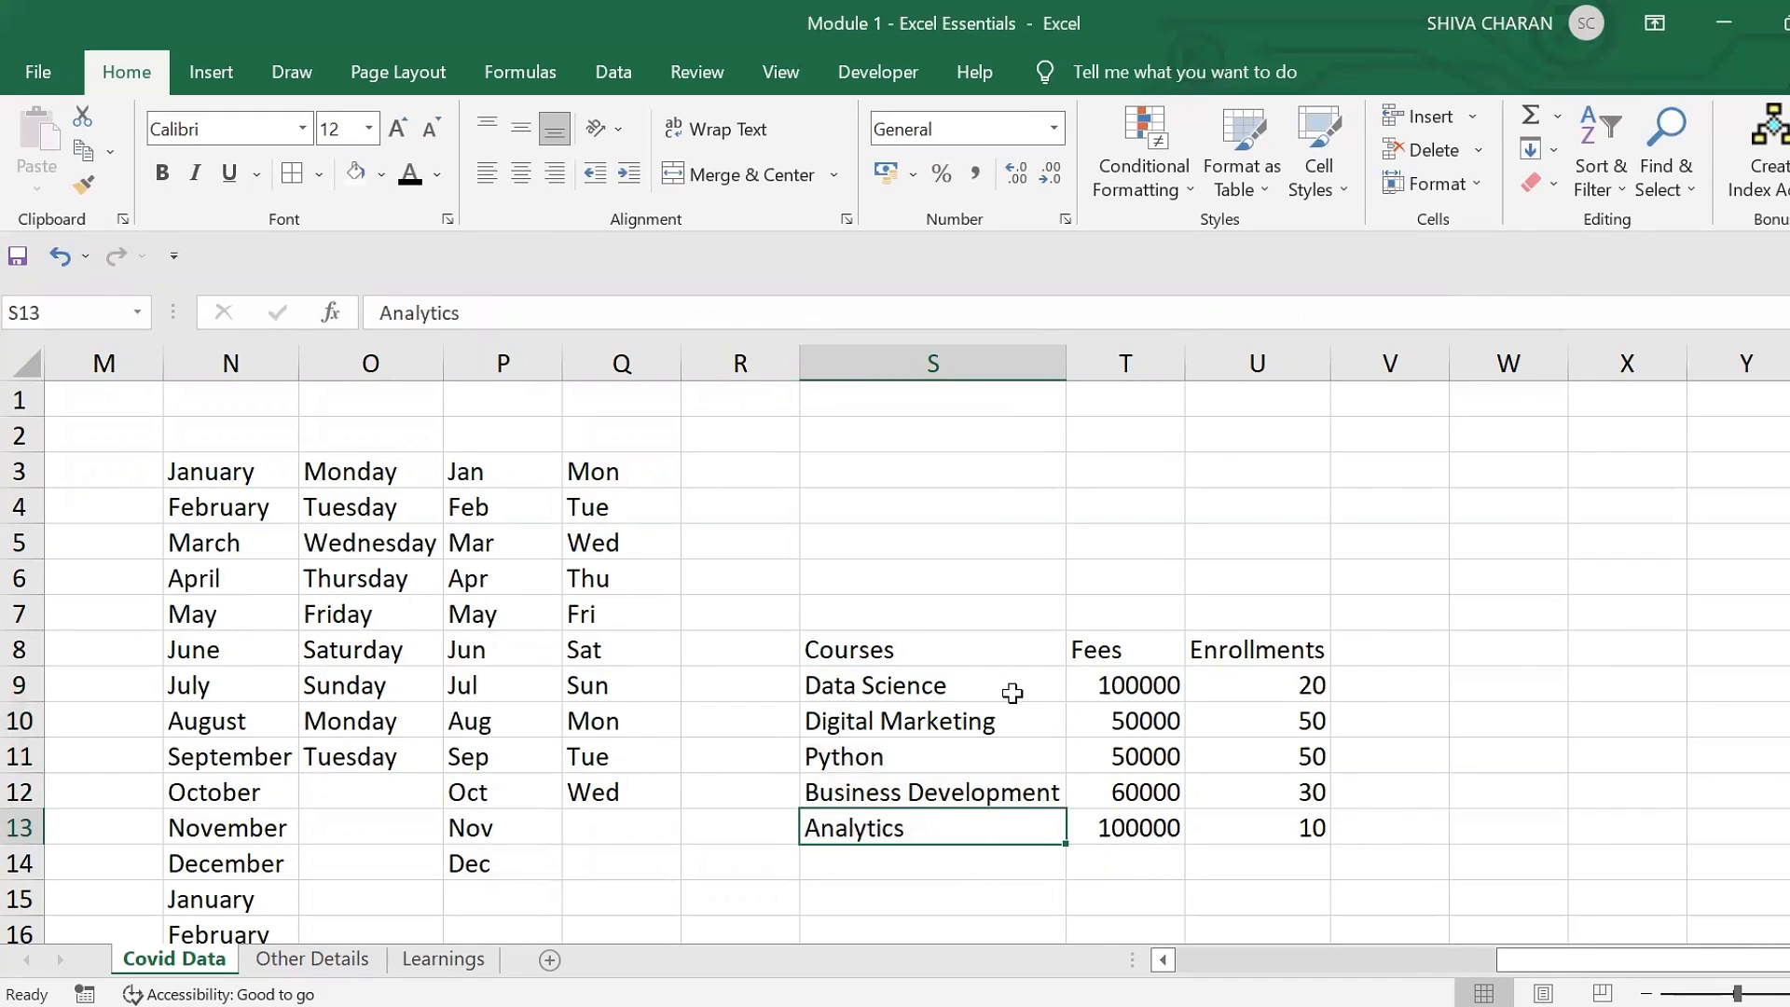
pyautogui.moveTo(985, 687); pyautogui.dragTo(1019, 827)
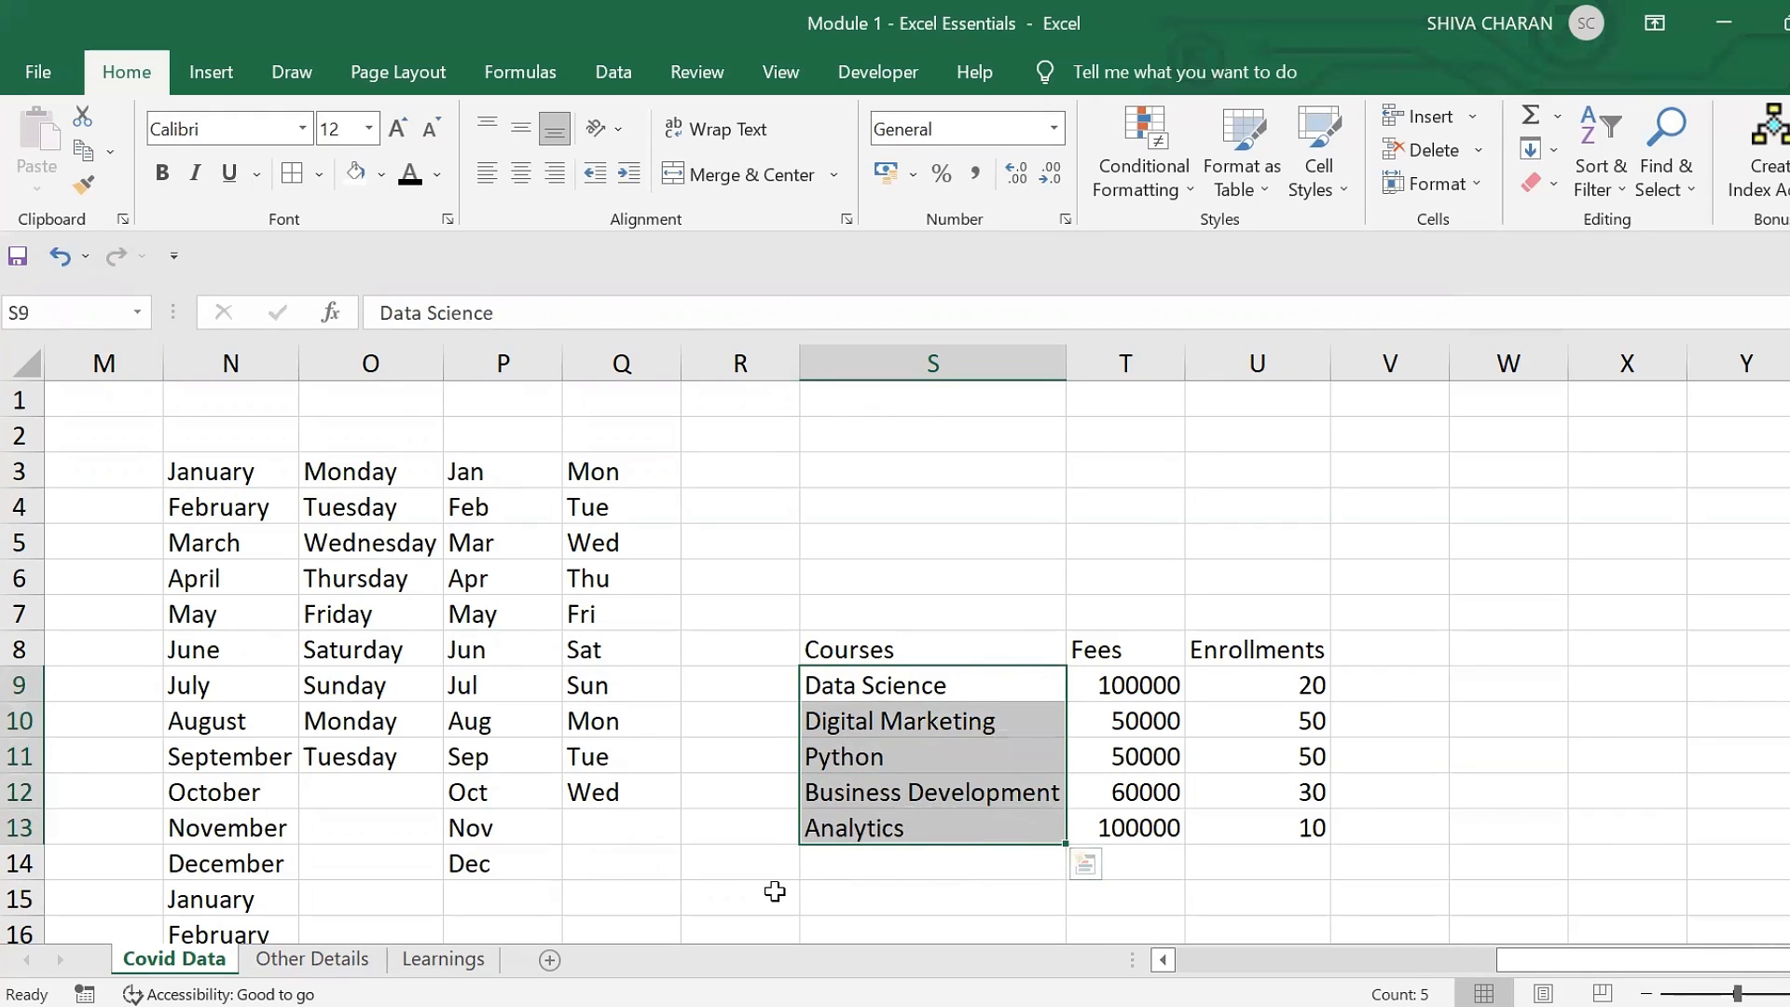
pyautogui.click(775, 892)
# - Insert a new worksheet and enter the heading Courses in C3
pyautogui.hotkey('shift', 'F11')
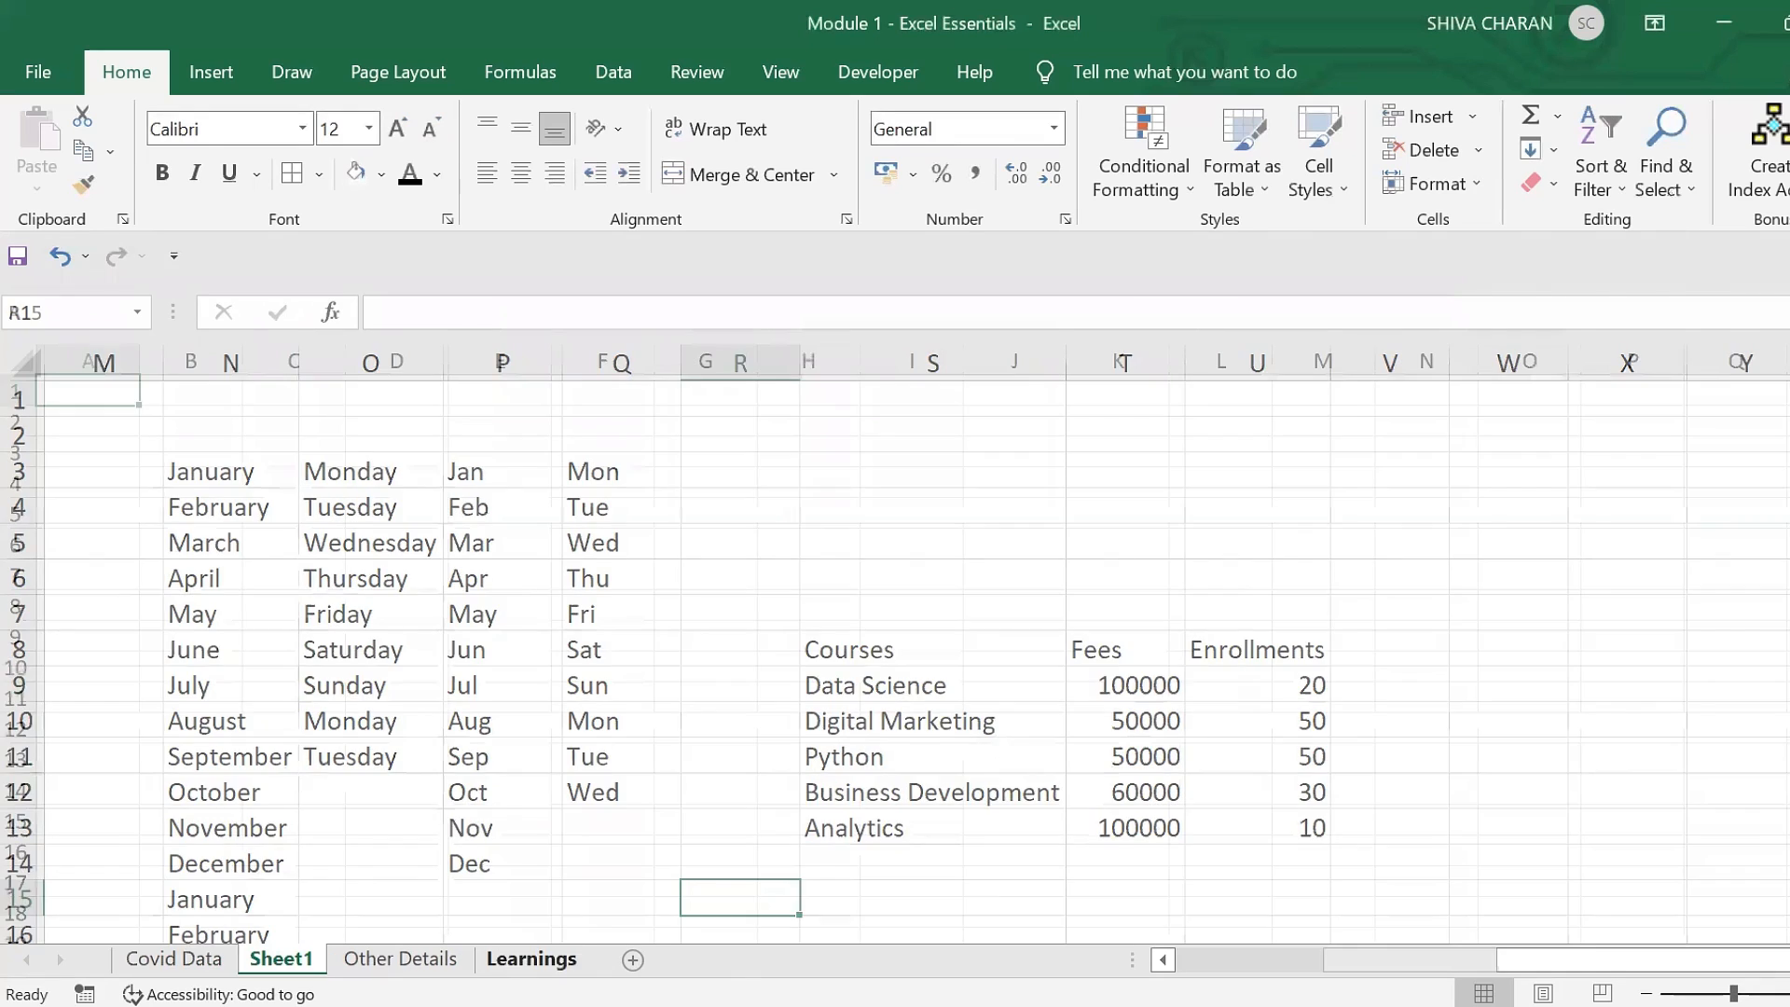
pyautogui.click(304, 455)
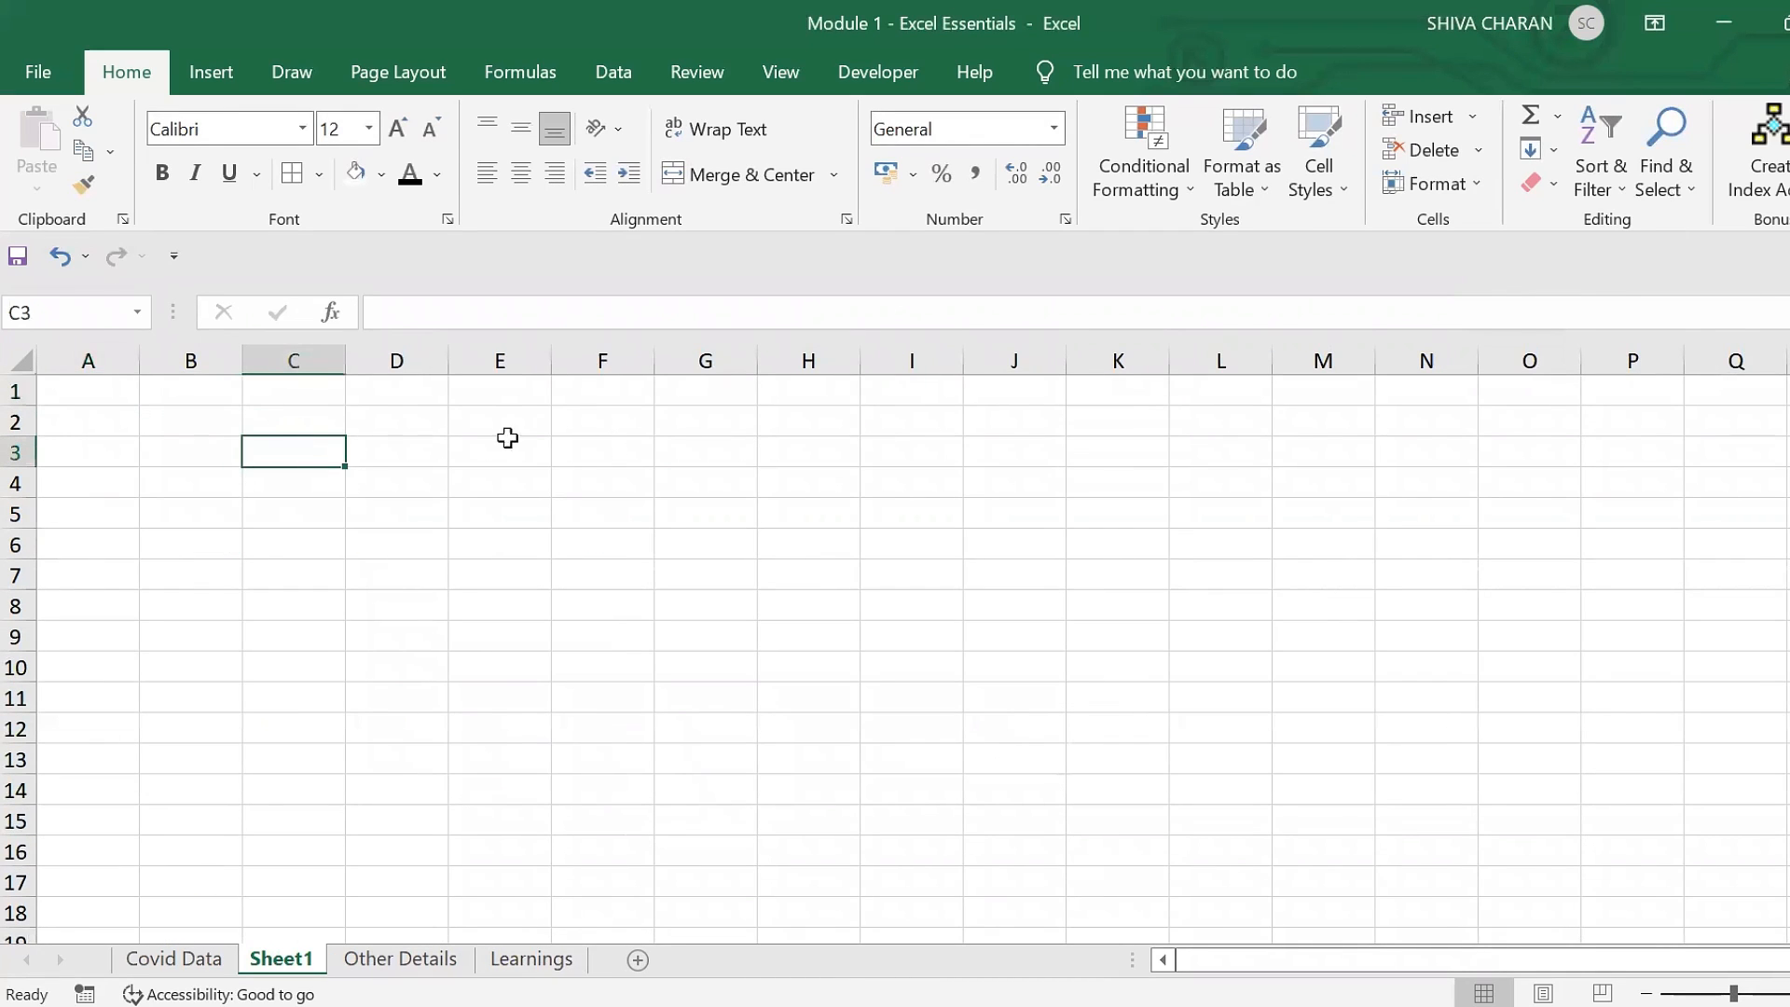
pyautogui.write('Data S')
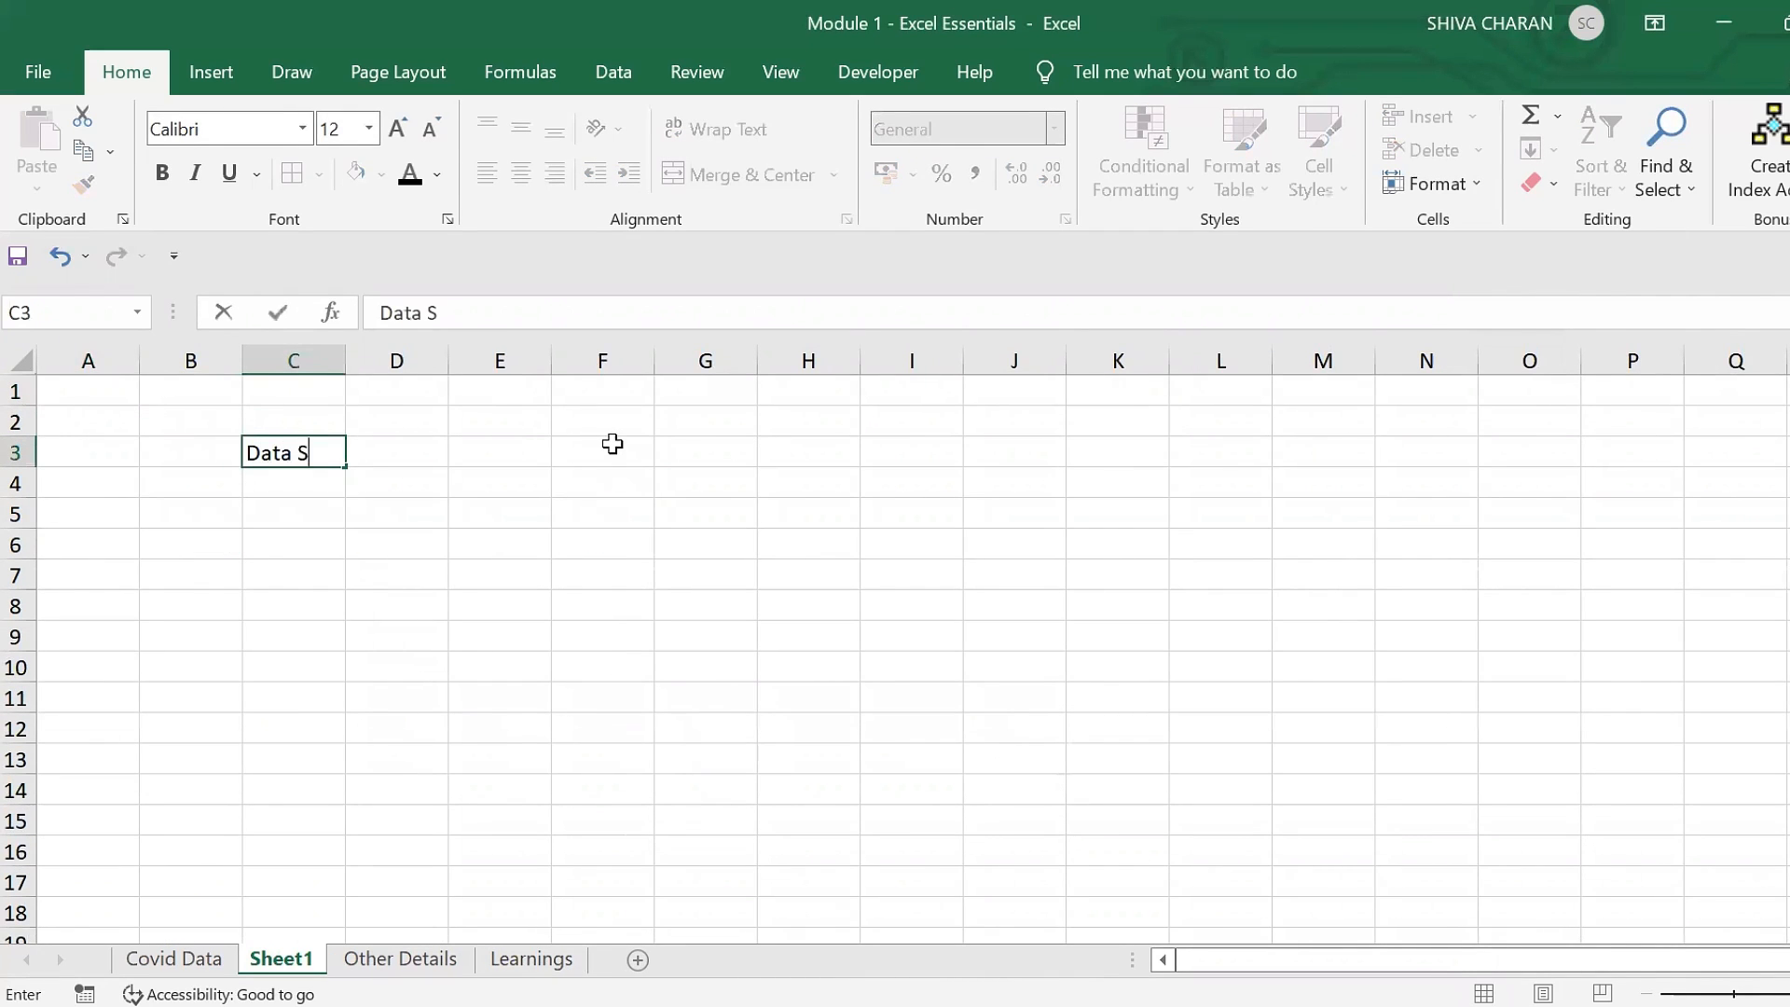
pyautogui.write('cience')
pyautogui.hotkey('shift', 'Home')
pyautogui.write('Courses')
pyautogui.press('Return')
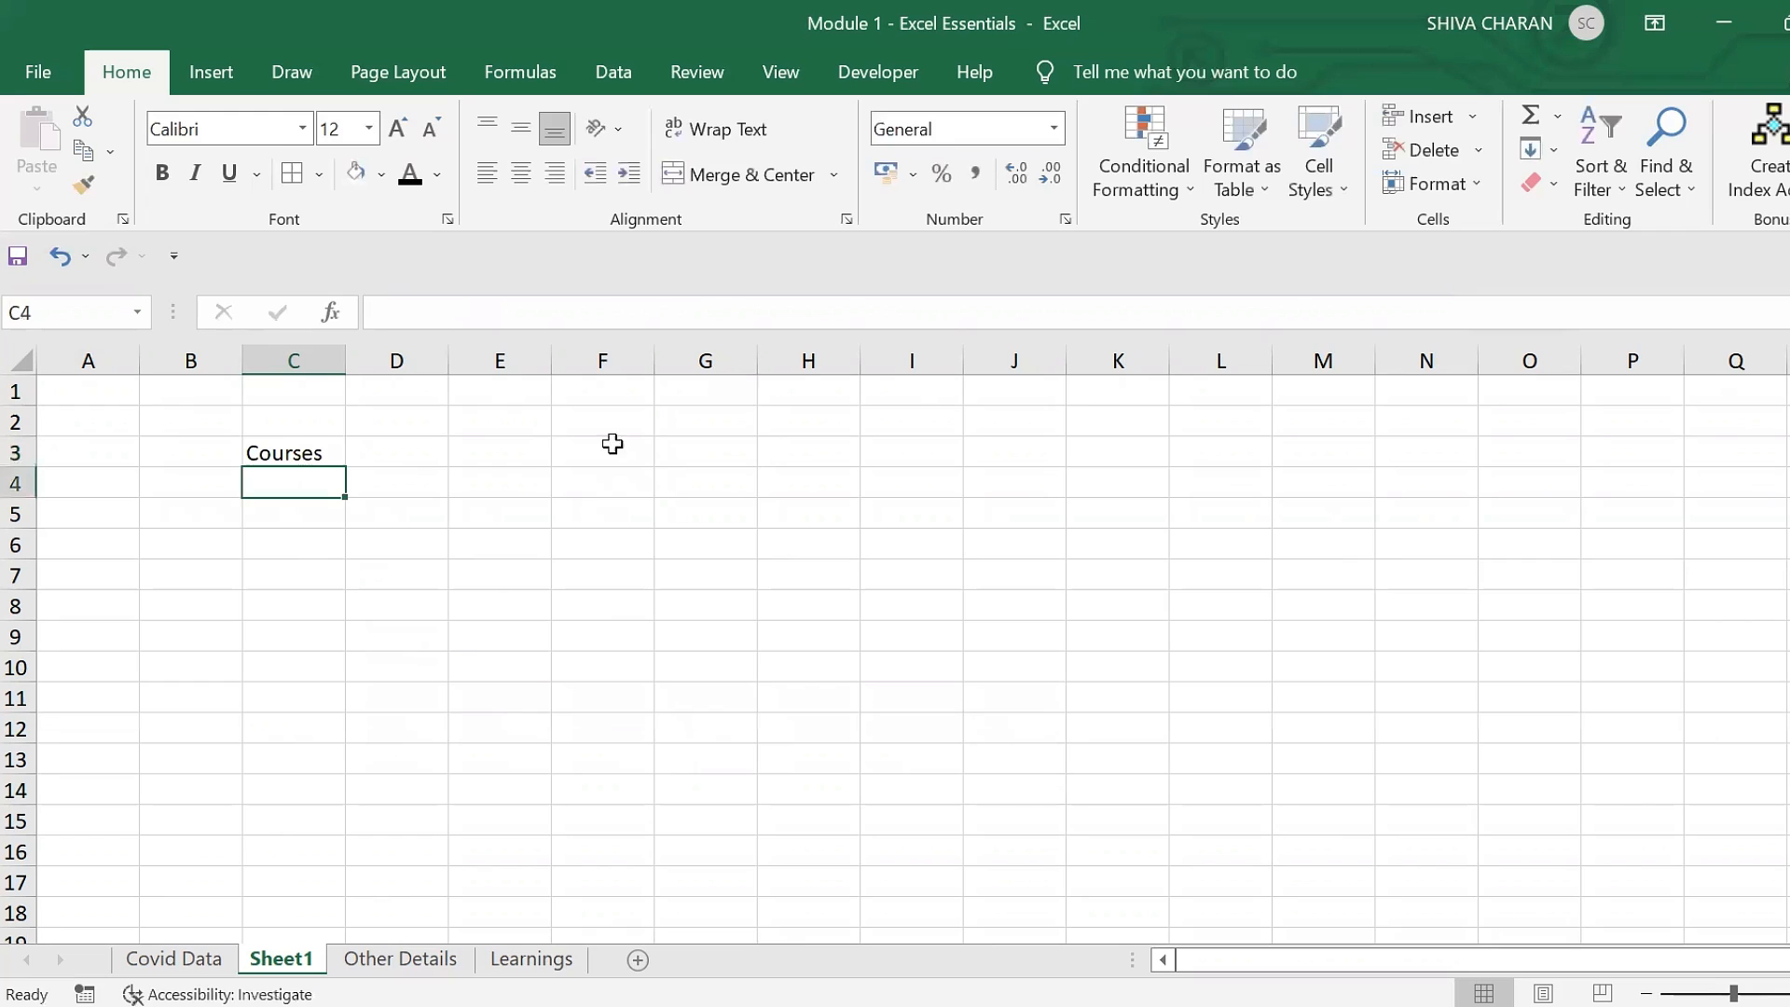
# - Enter Data Science in C4 below the Courses heading and fit column C's width to the text
pyautogui.write('Data Science')
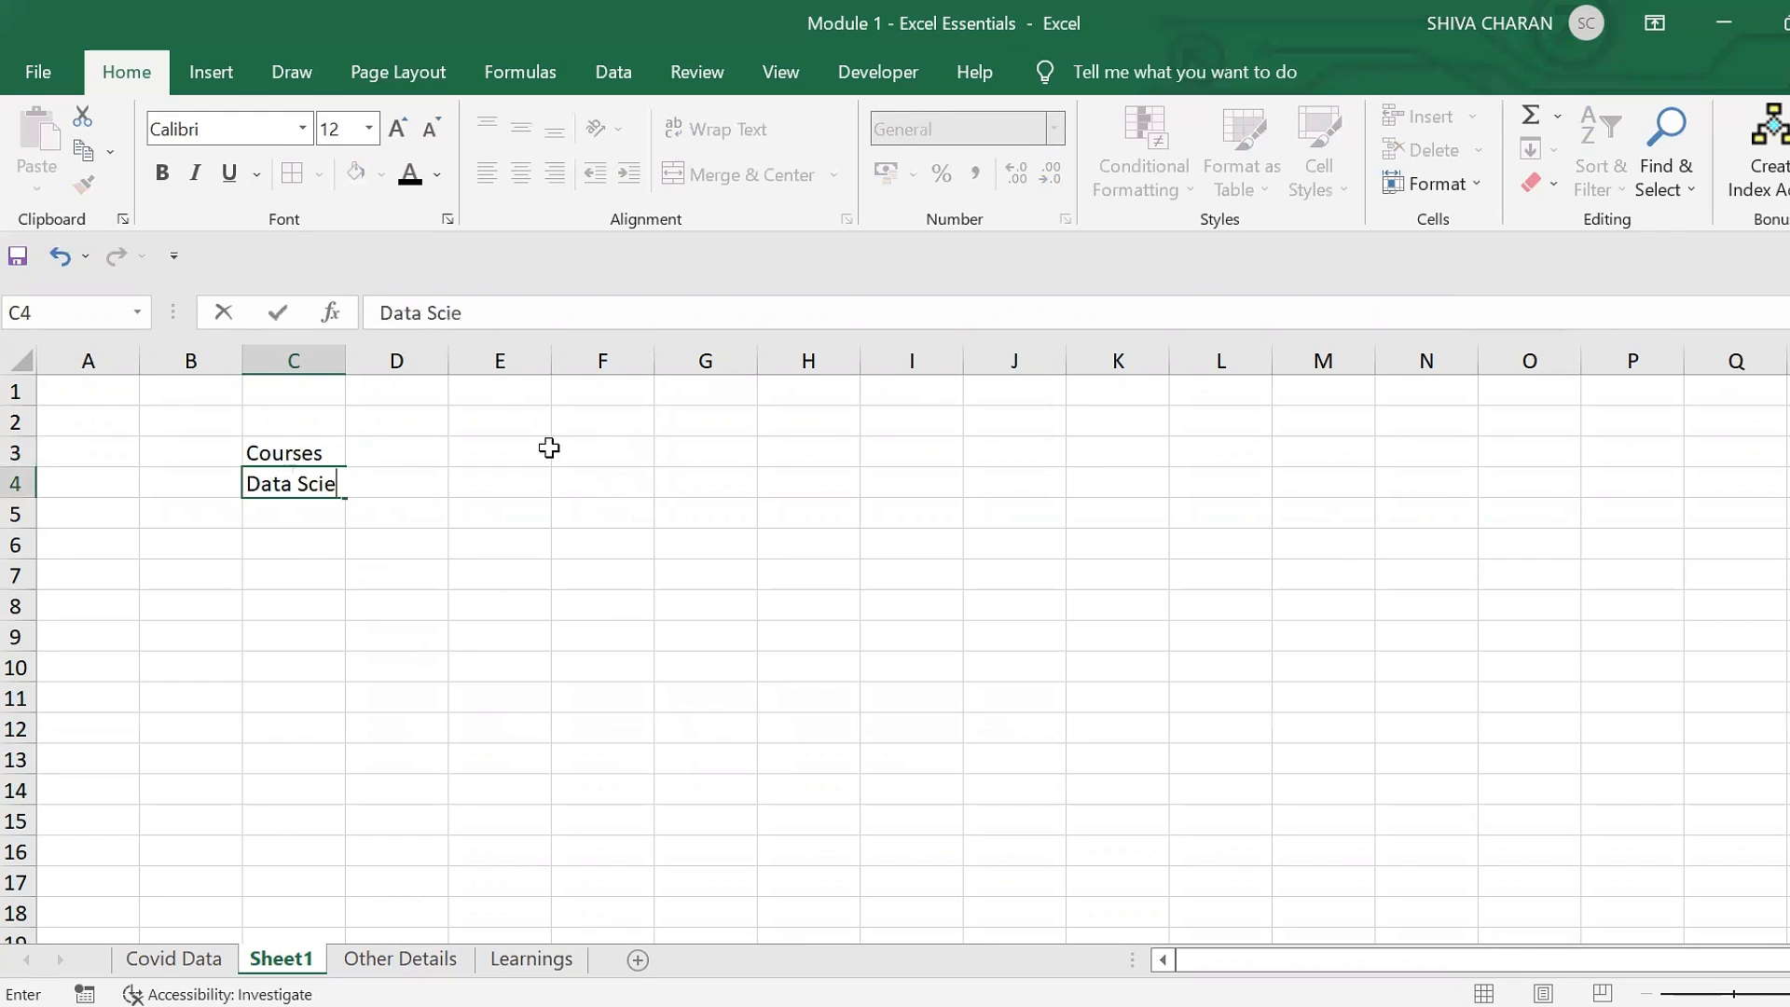
pyautogui.press('Return')
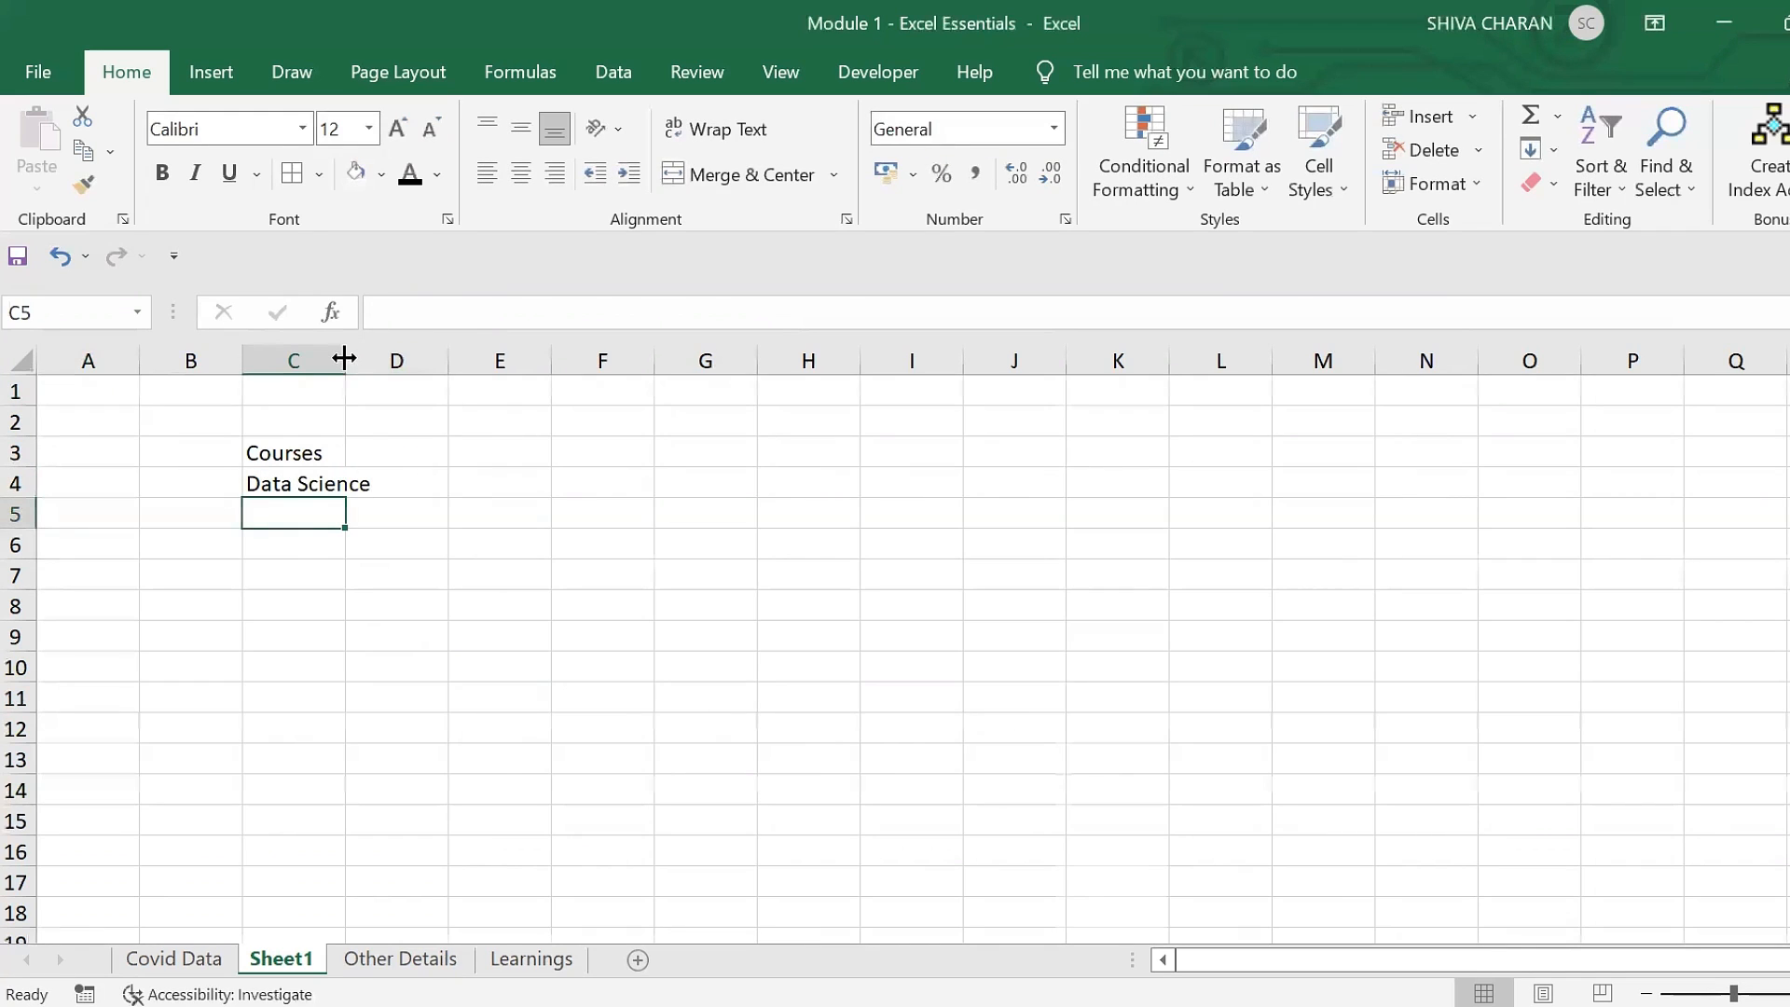
pyautogui.doubleClick(344, 358)
# - Autofill the course names from C4 down to C8 and fit column C's width to the longest name
pyautogui.click(345, 484)
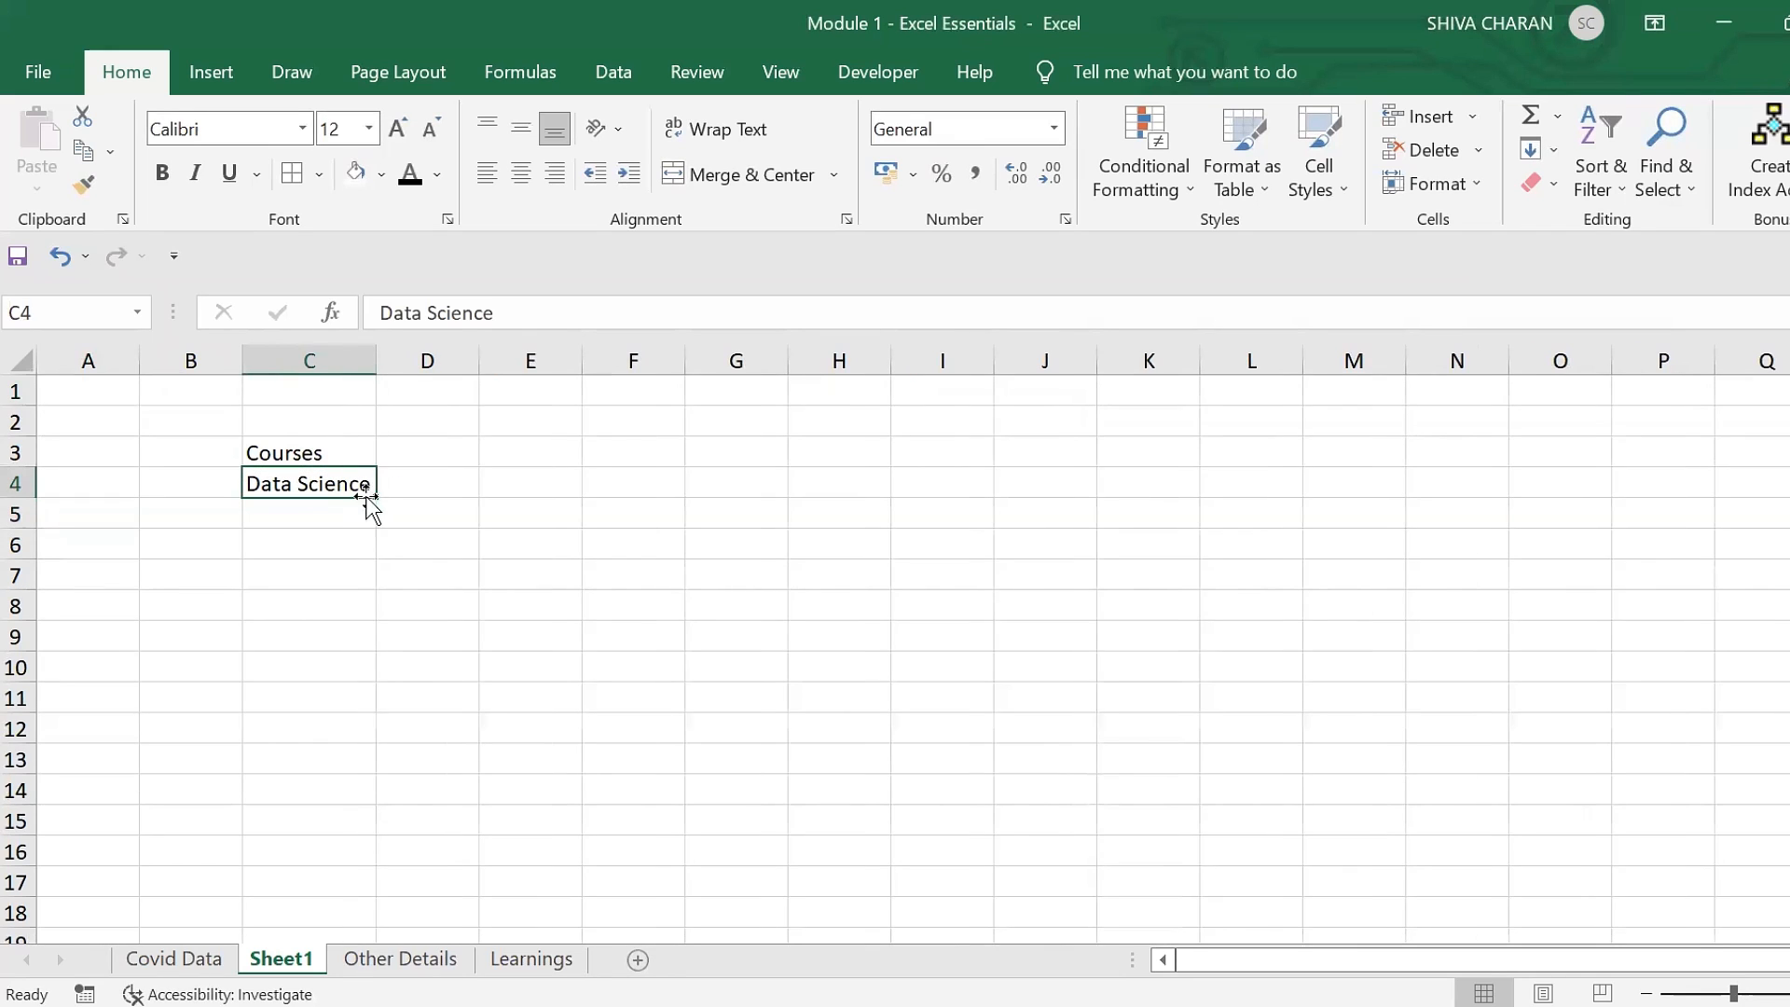
pyautogui.moveTo(378, 495); pyautogui.dragTo(378, 538)
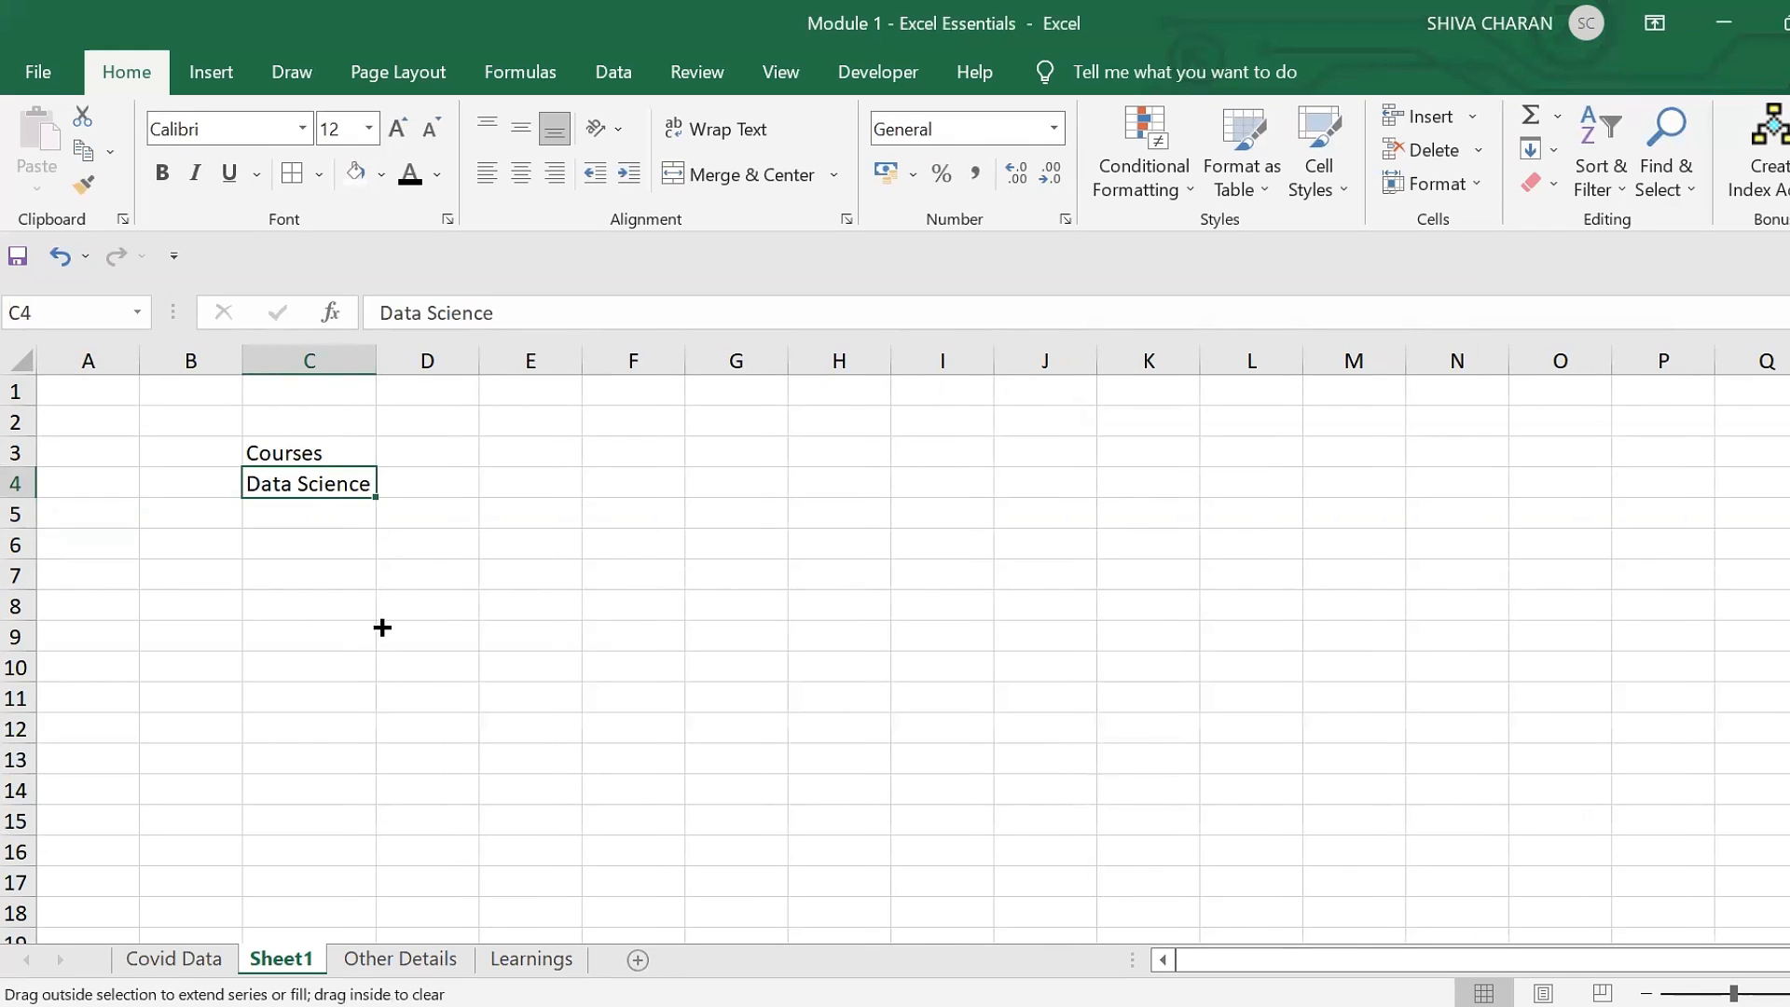
pyautogui.moveTo(382, 627); pyautogui.dragTo(391, 634)
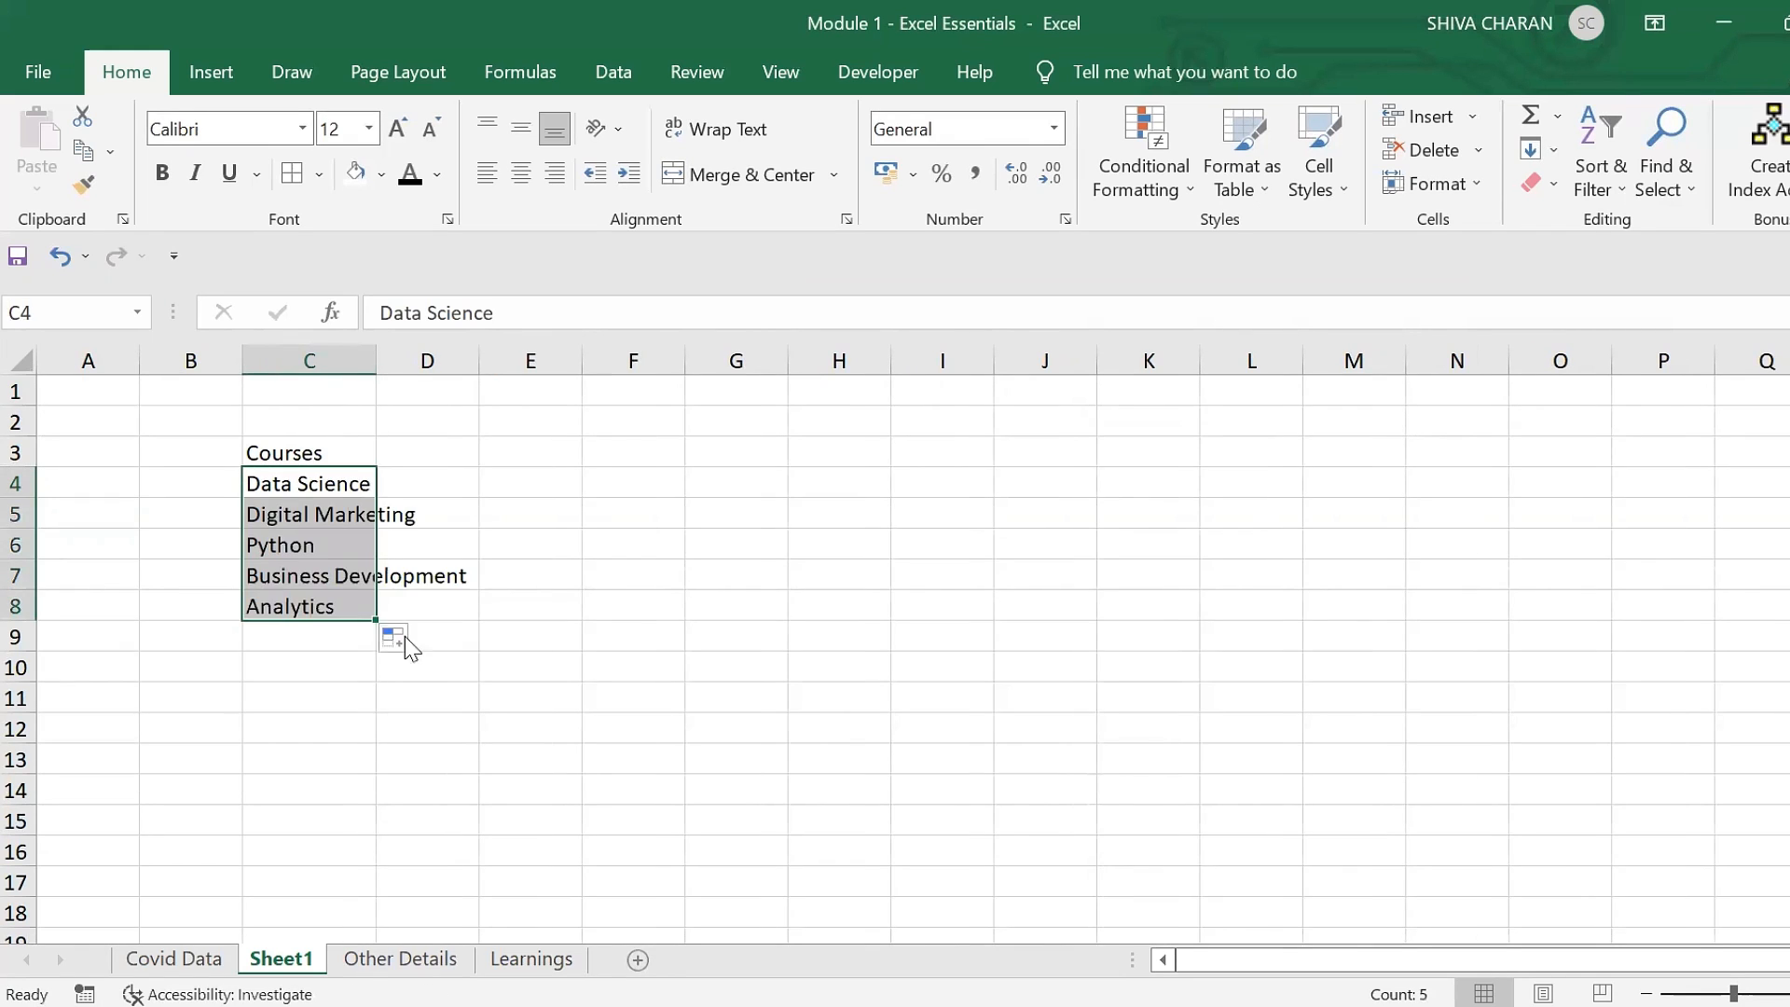
pyautogui.doubleClick(373, 344)
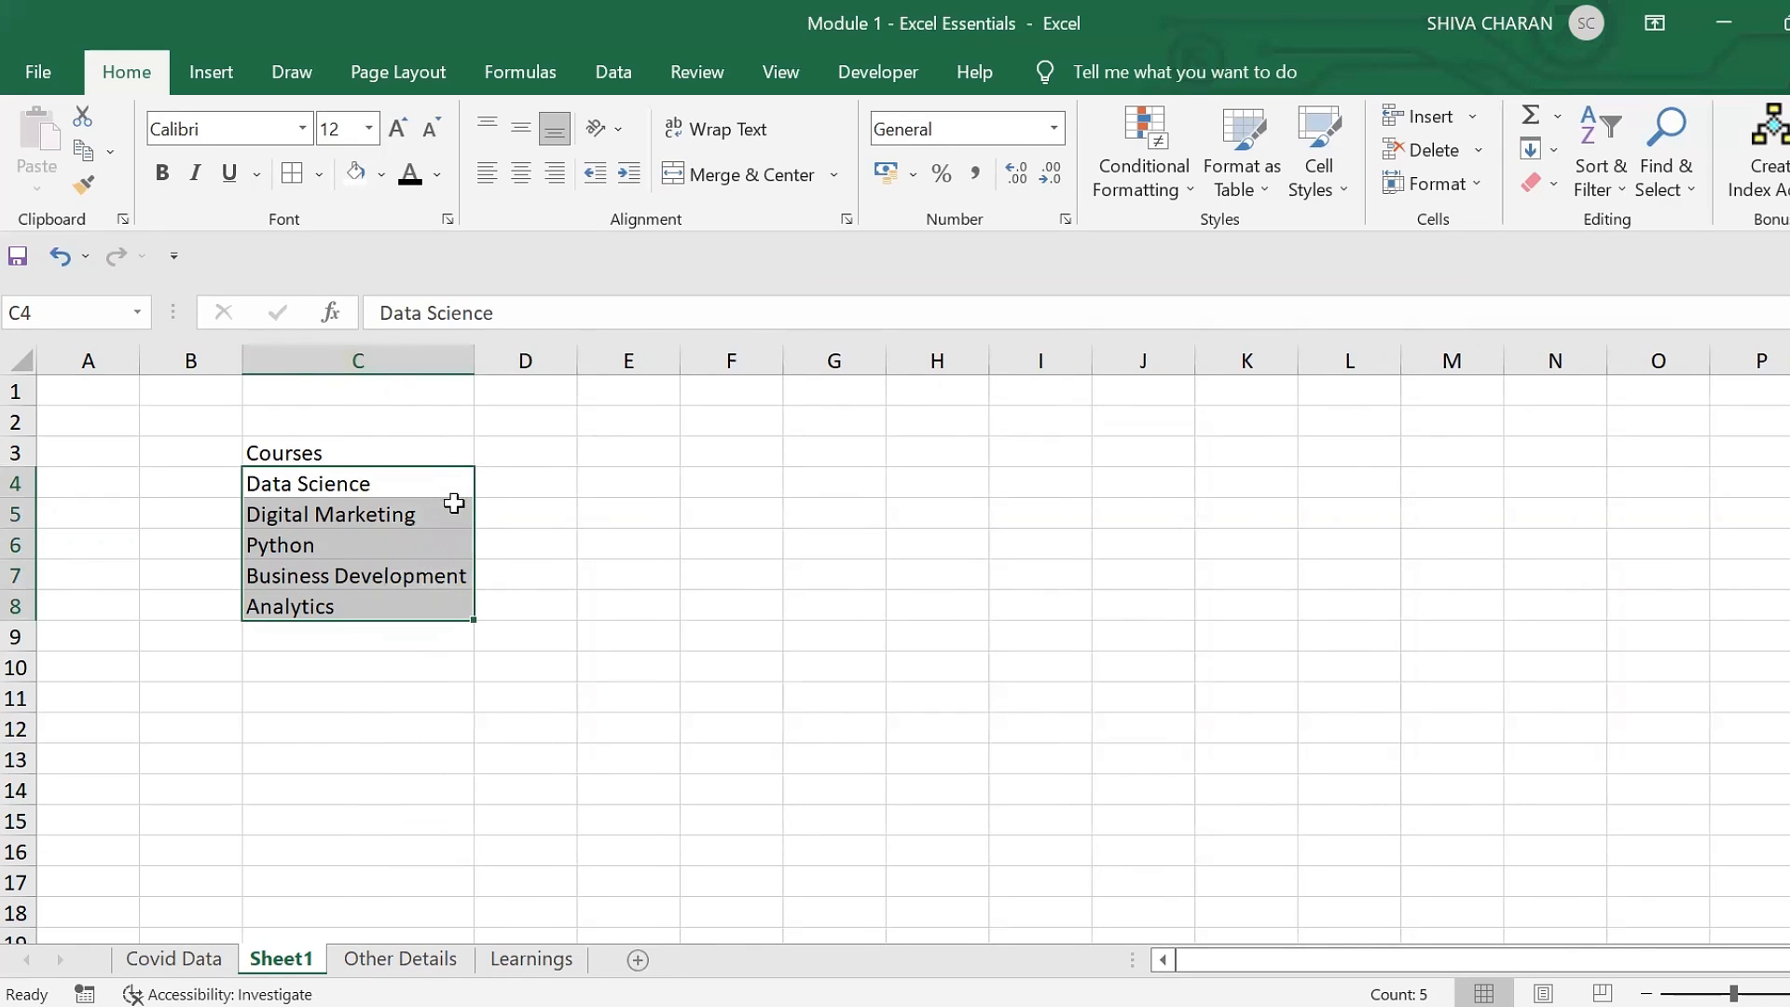
# - Review the autofilled course names in C5:C8 against the starting entry in C4
pyautogui.moveTo(454, 503); pyautogui.dragTo(460, 602)
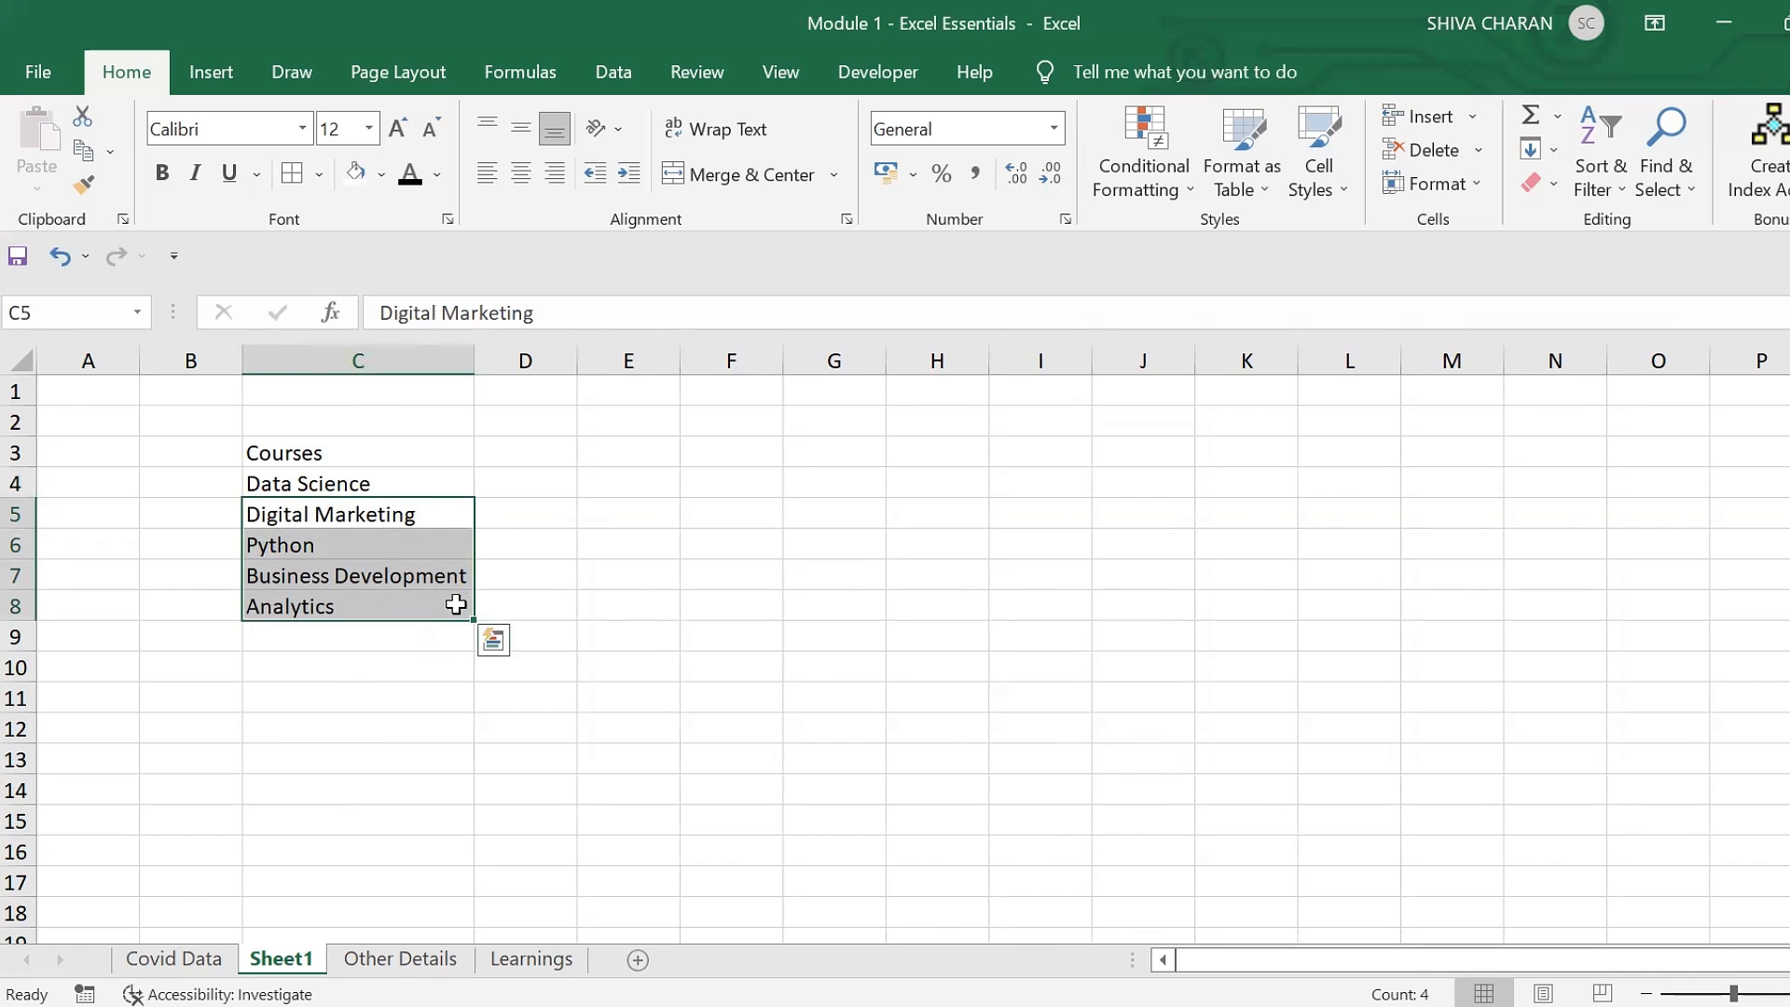
pyautogui.click(455, 483)
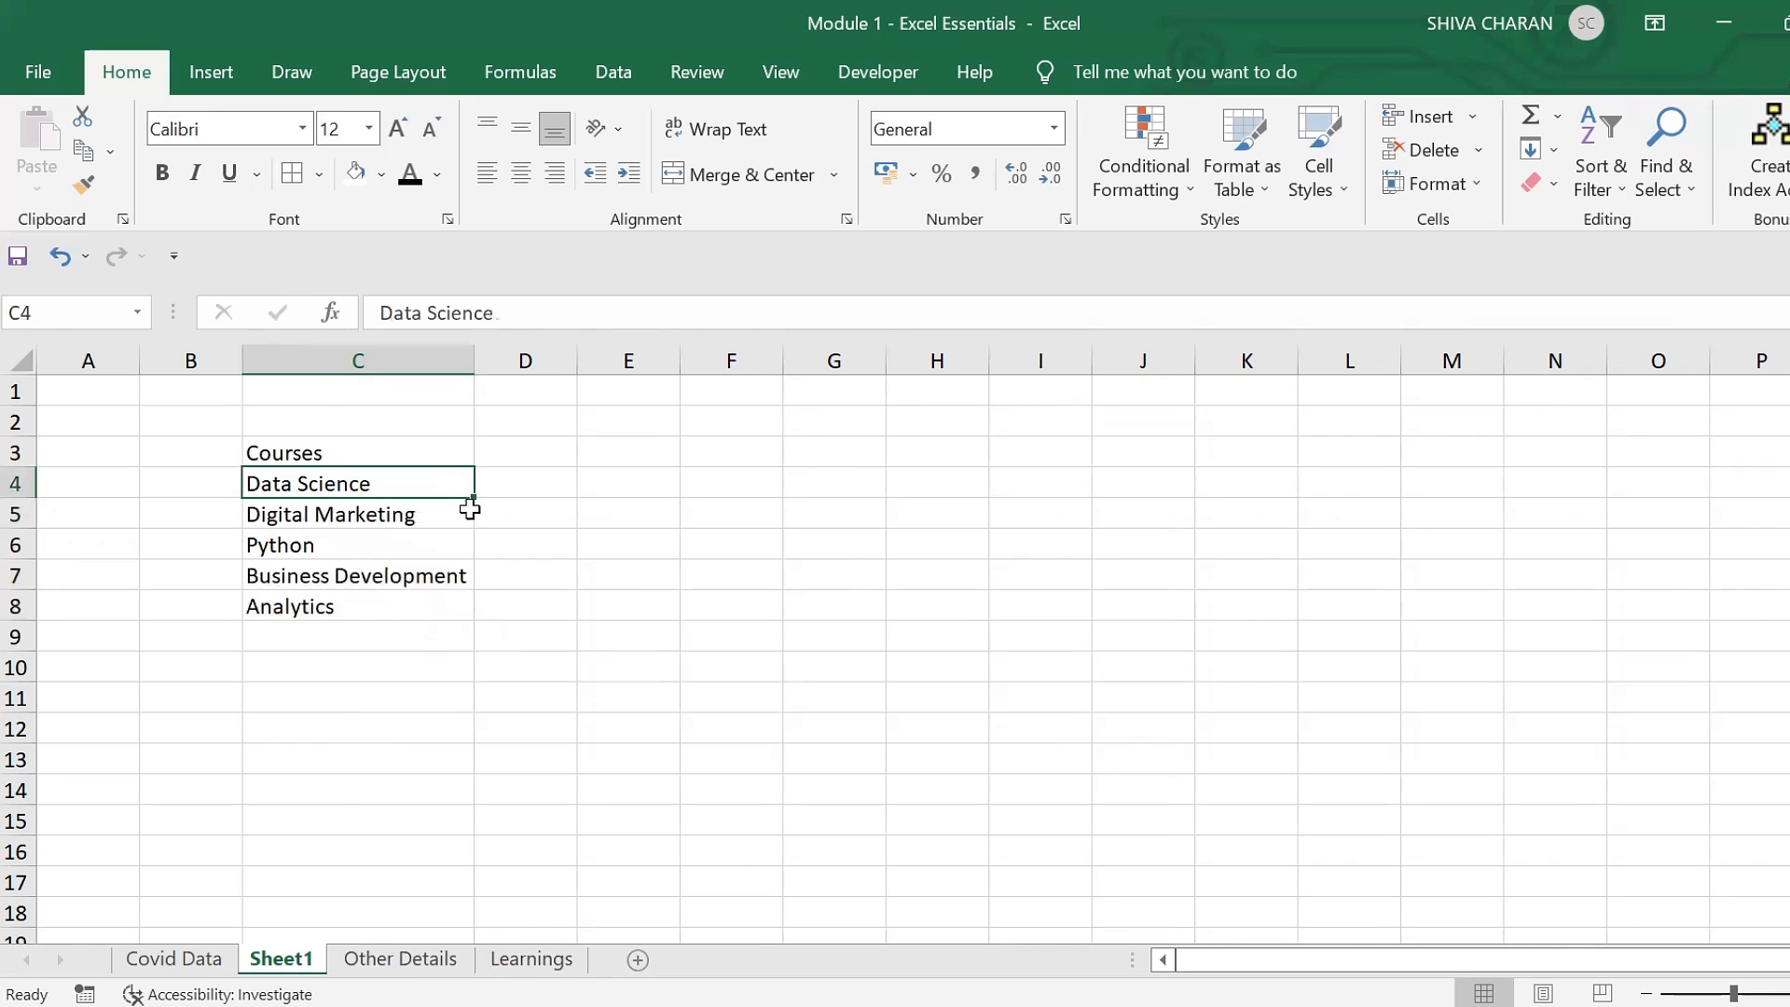
pyautogui.click(458, 603)
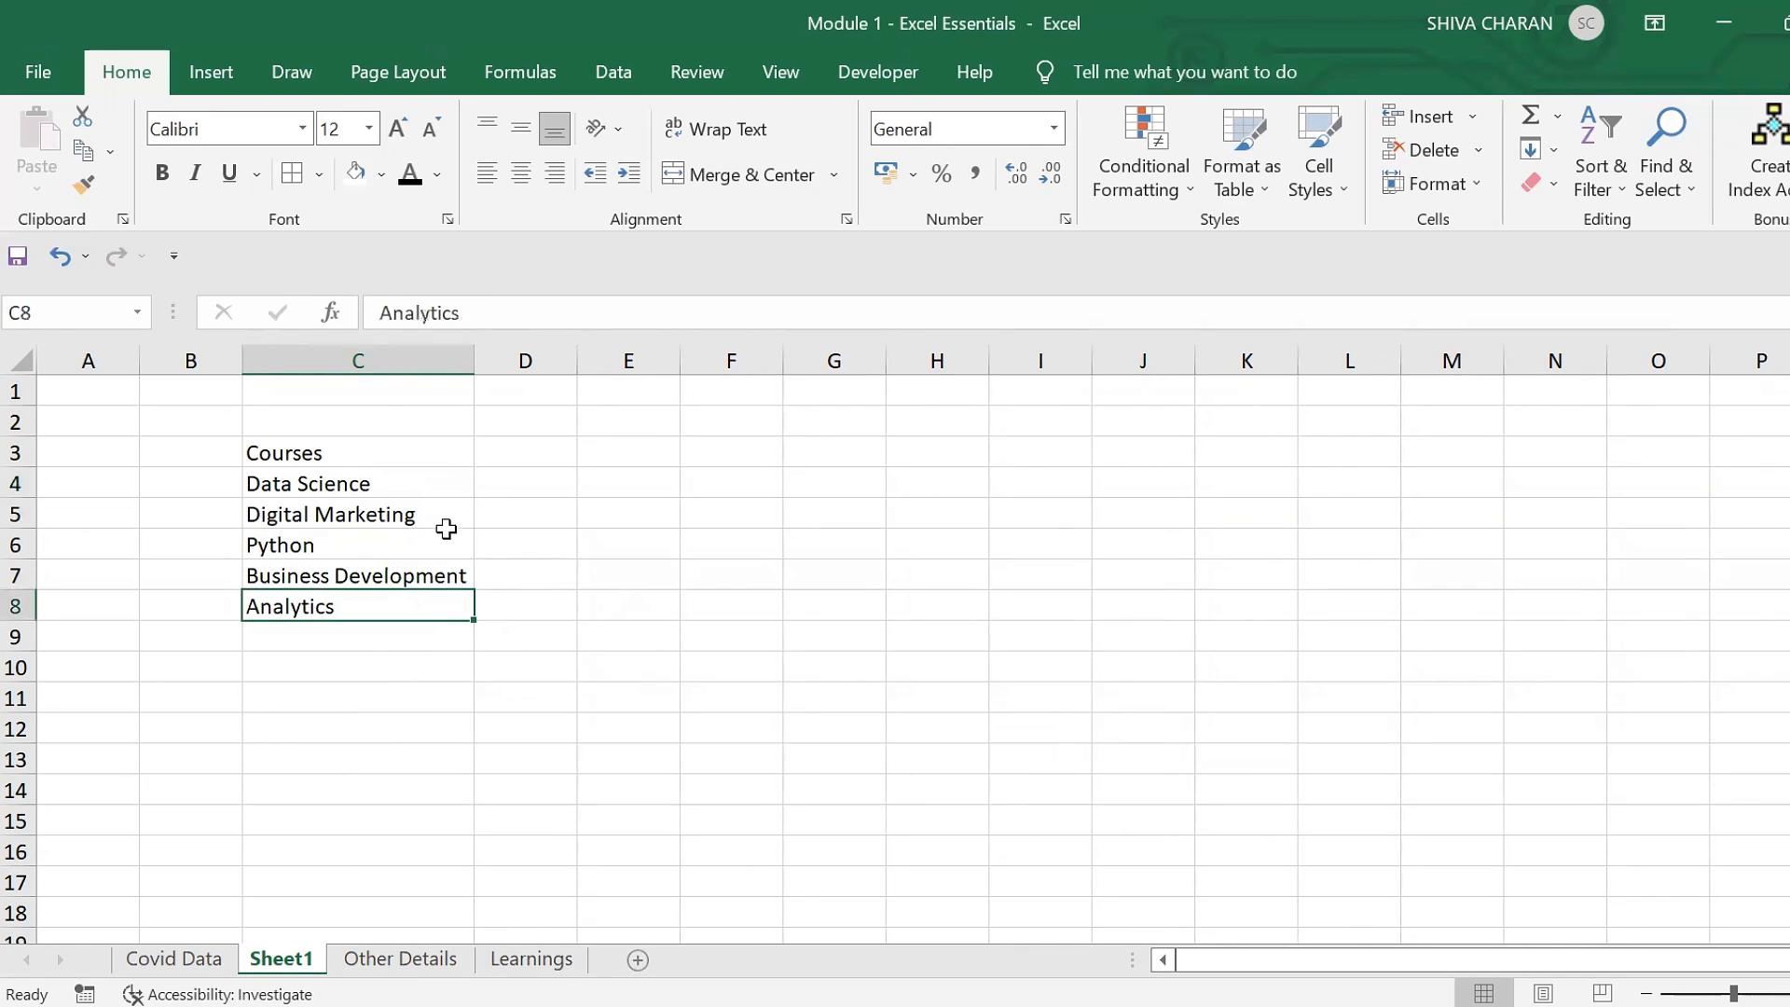
pyautogui.moveTo(442, 519); pyautogui.dragTo(452, 601)
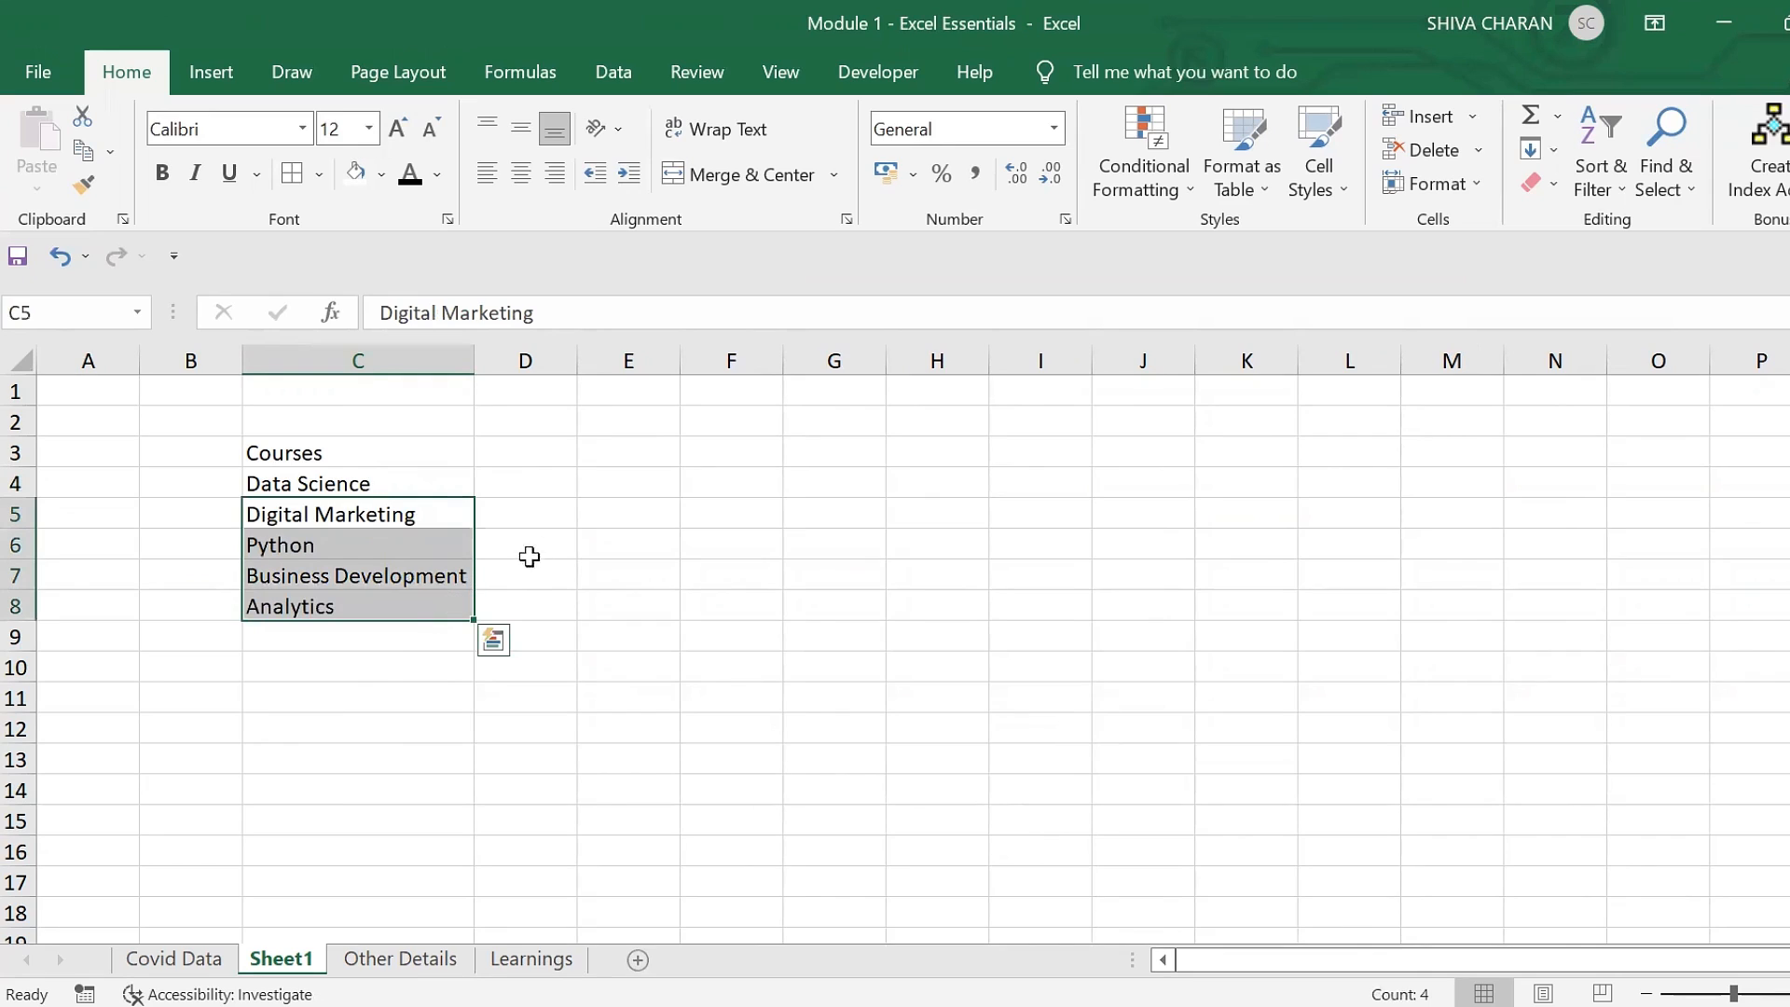
pyautogui.click(623, 520)
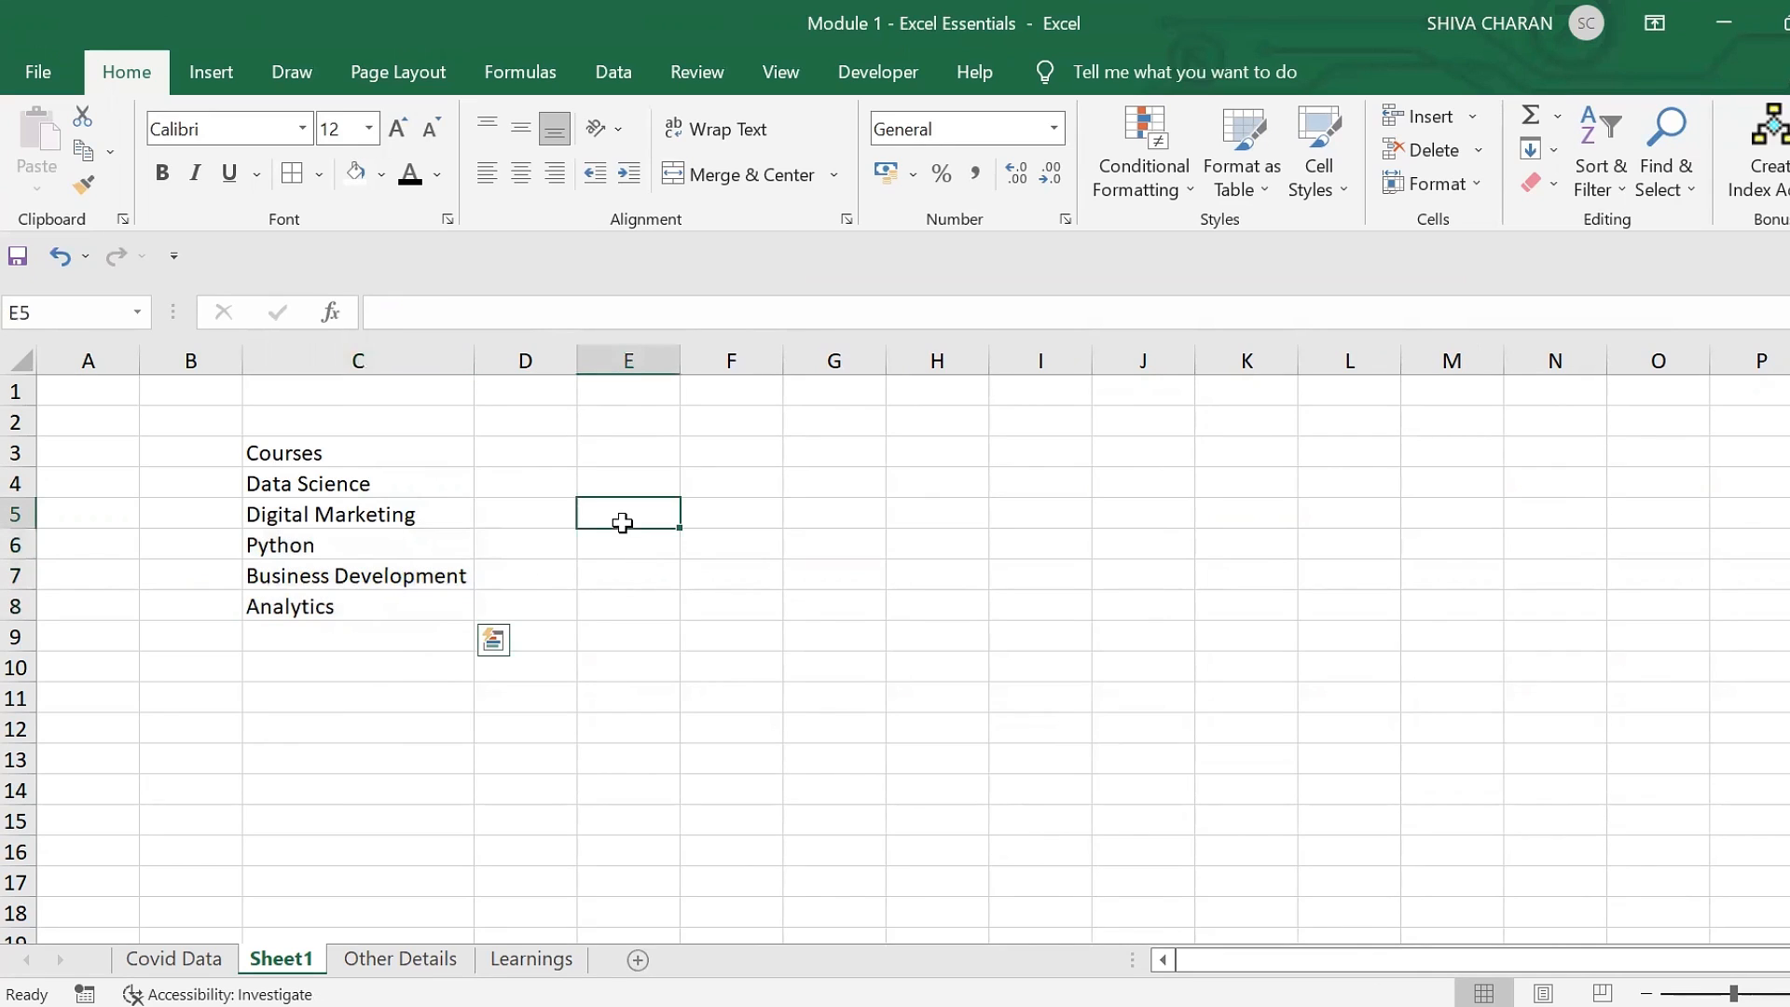
pyautogui.click(434, 477)
pyautogui.moveTo(444, 525); pyautogui.dragTo(456, 608)
pyautogui.click(613, 788)
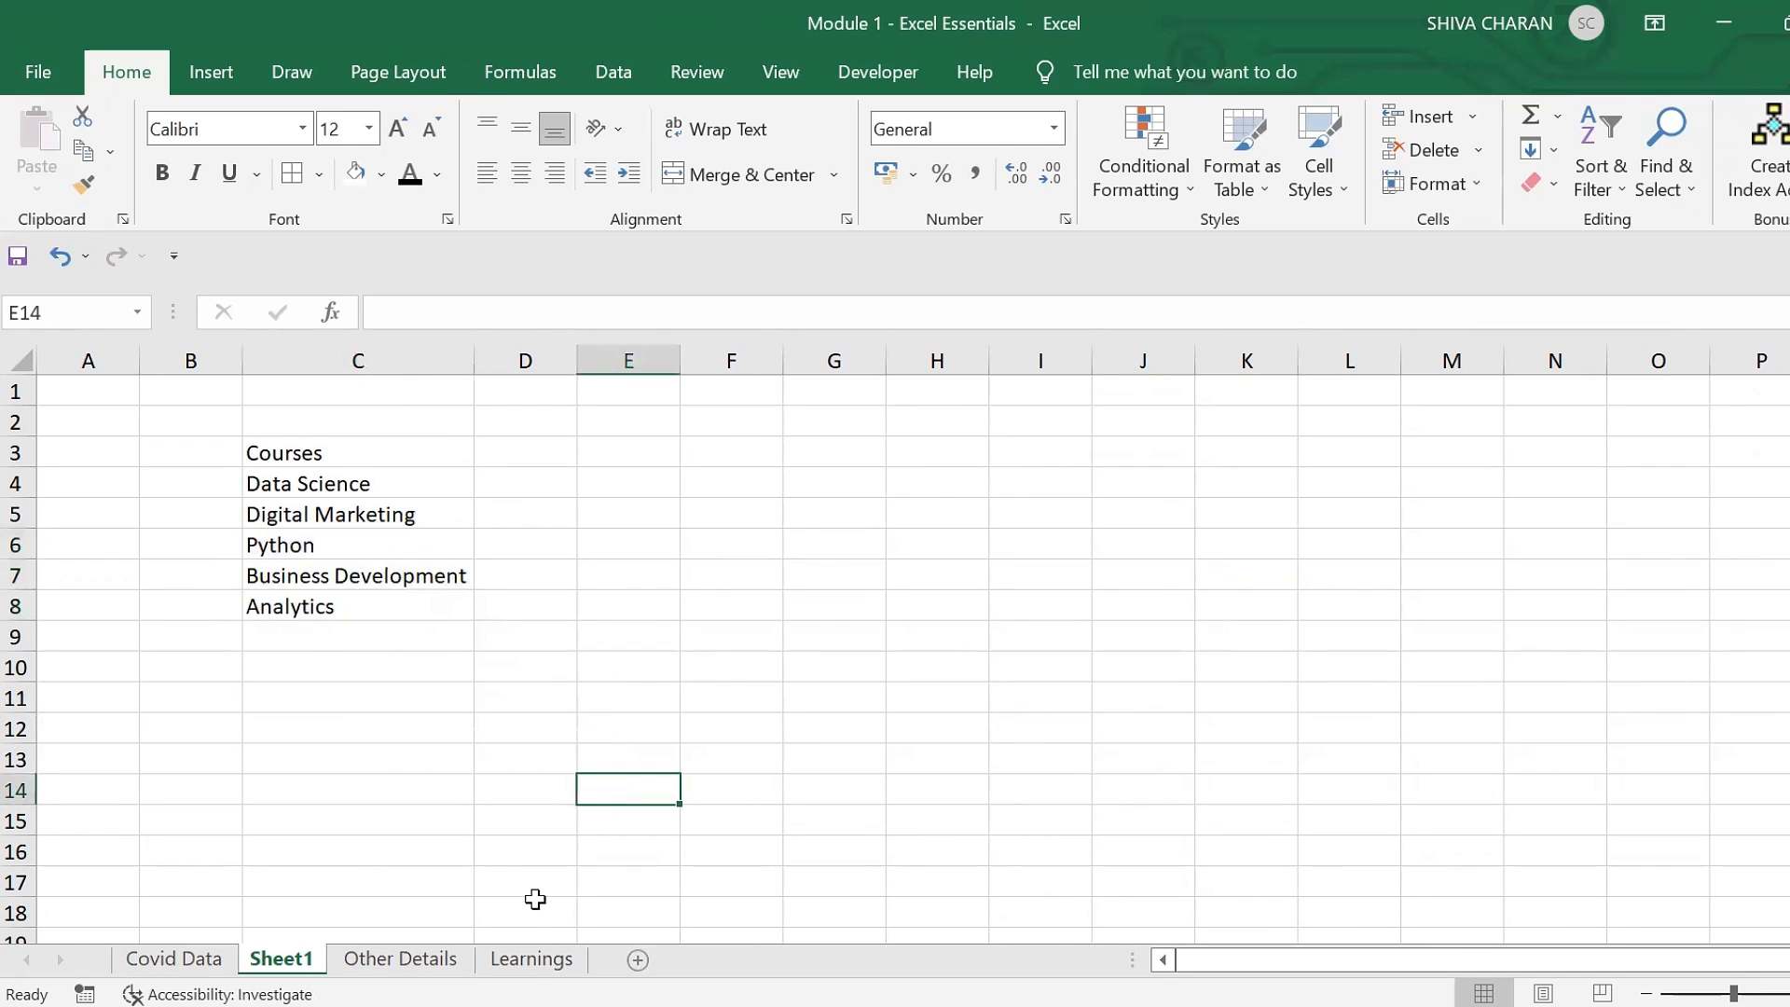
# - Review the custom list question on the Learnings sheet, the Covid Data sheet and the course names in C4:C8 of Sheet1
pyautogui.click(527, 958)
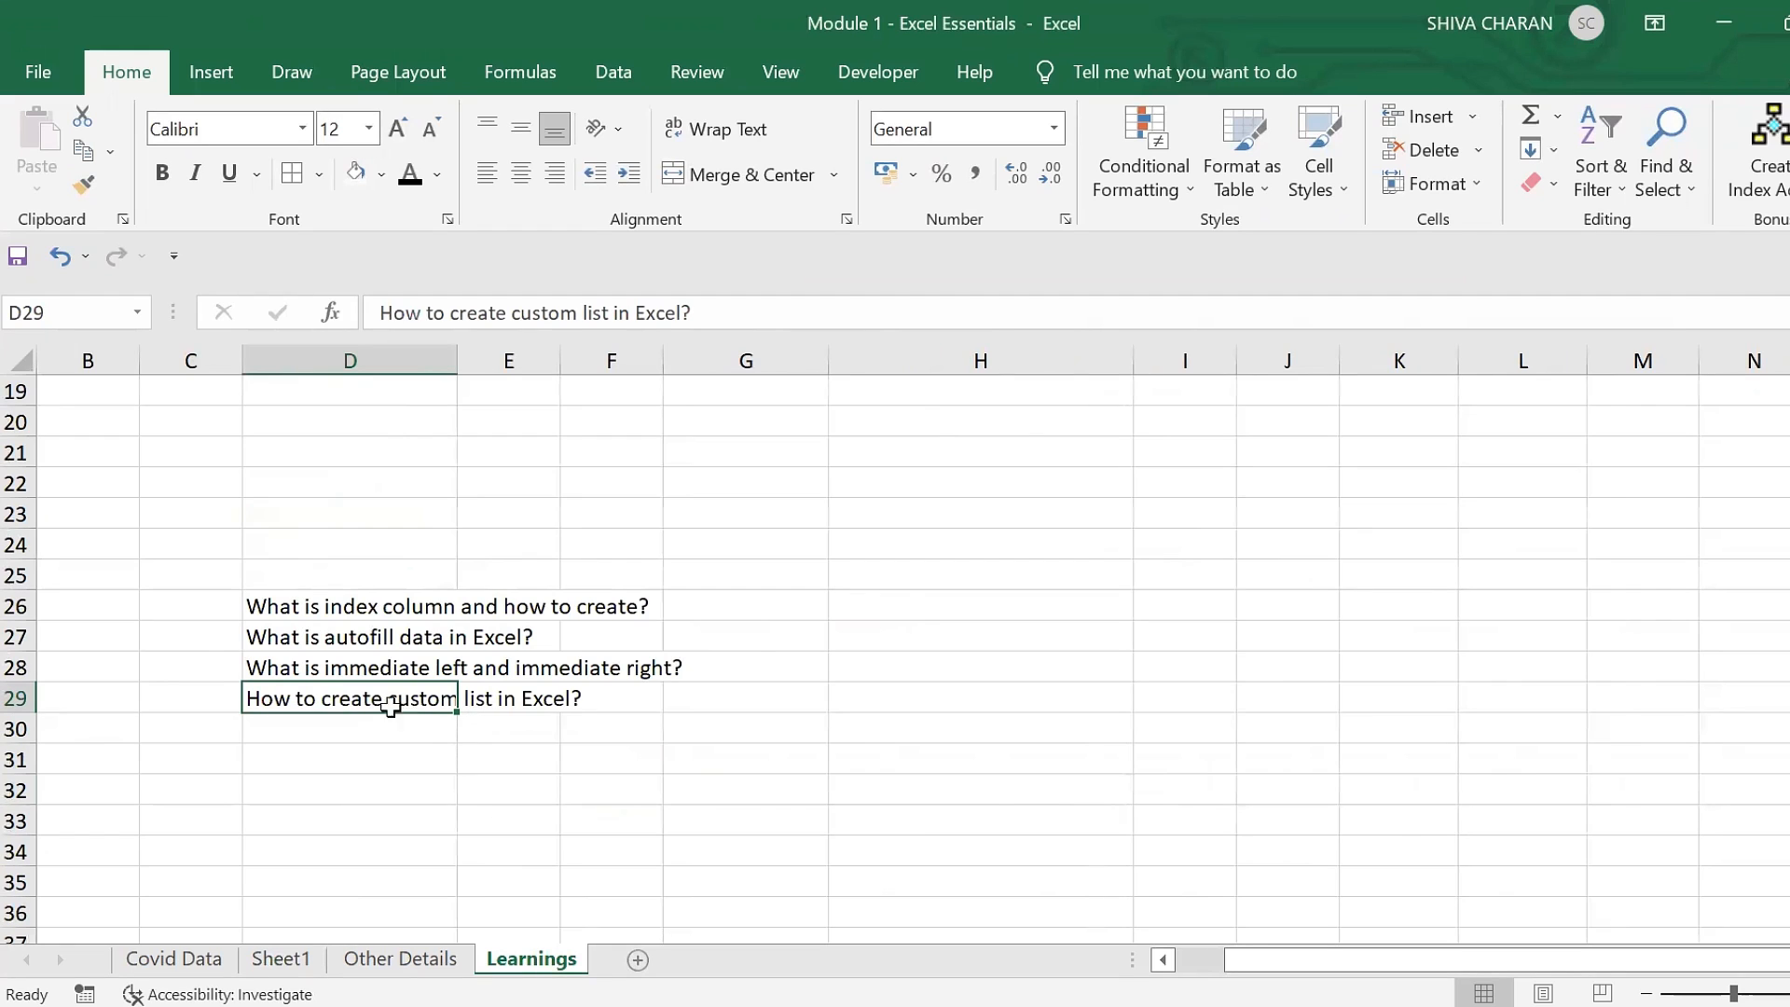
pyautogui.click(173, 959)
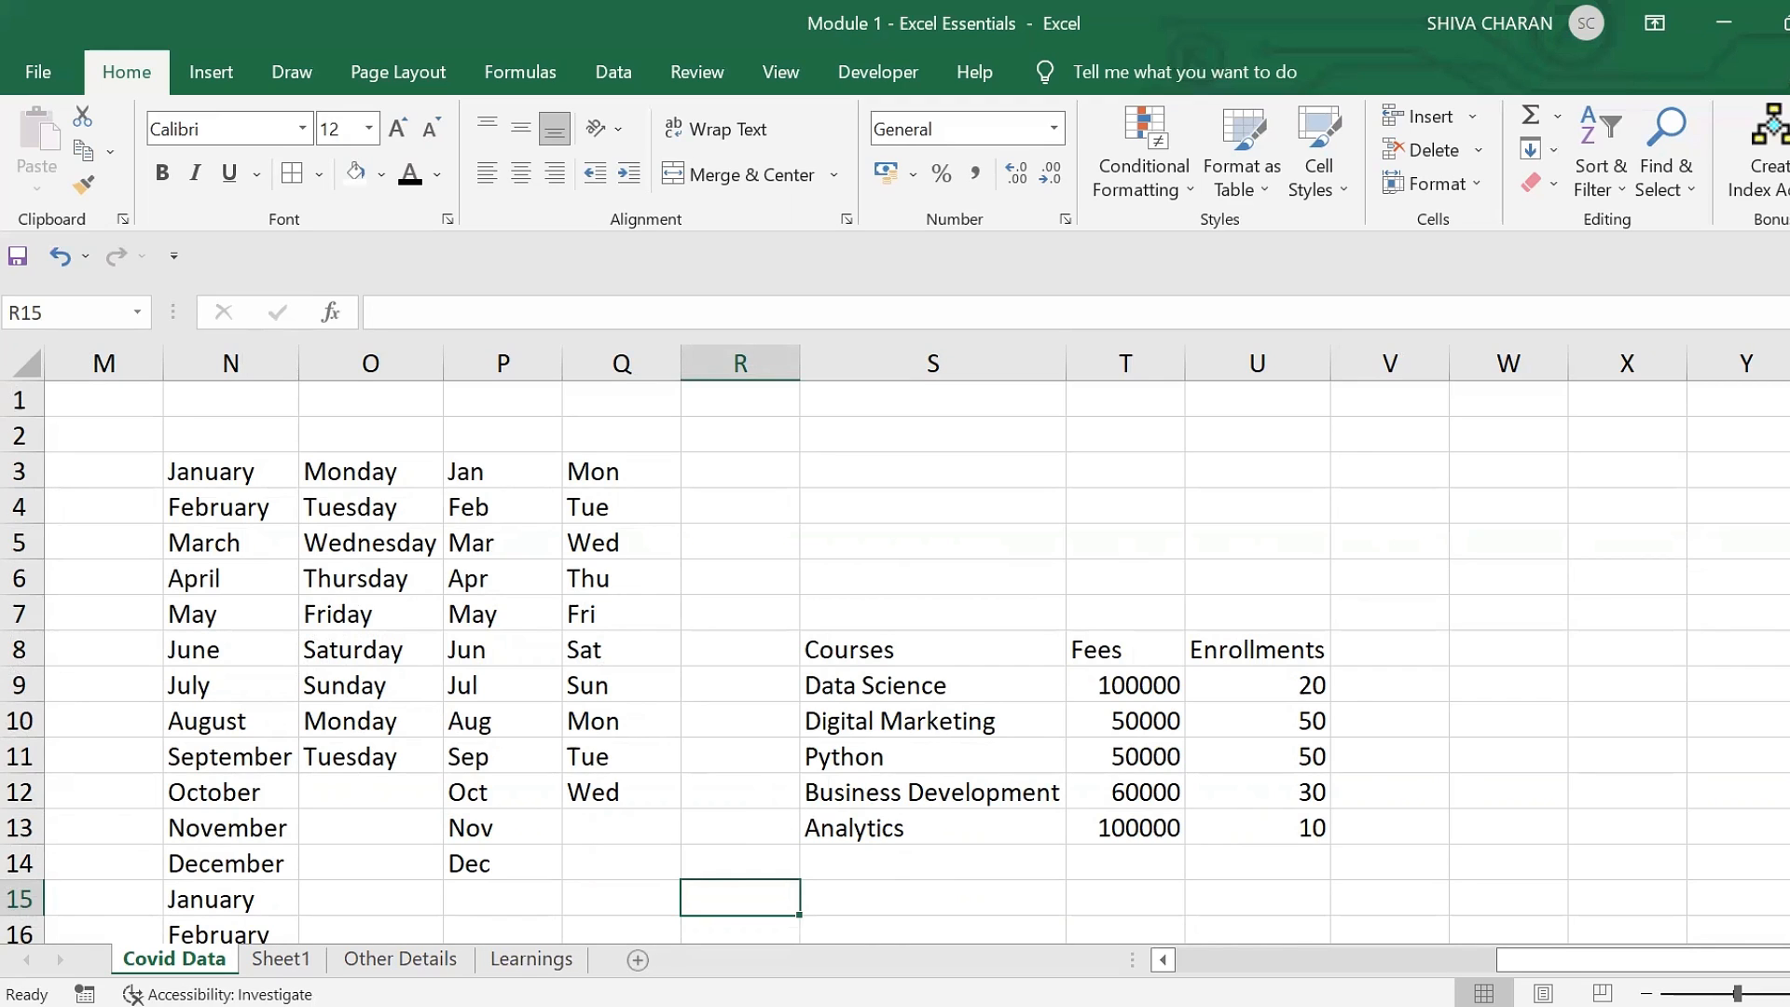
pyautogui.click(531, 958)
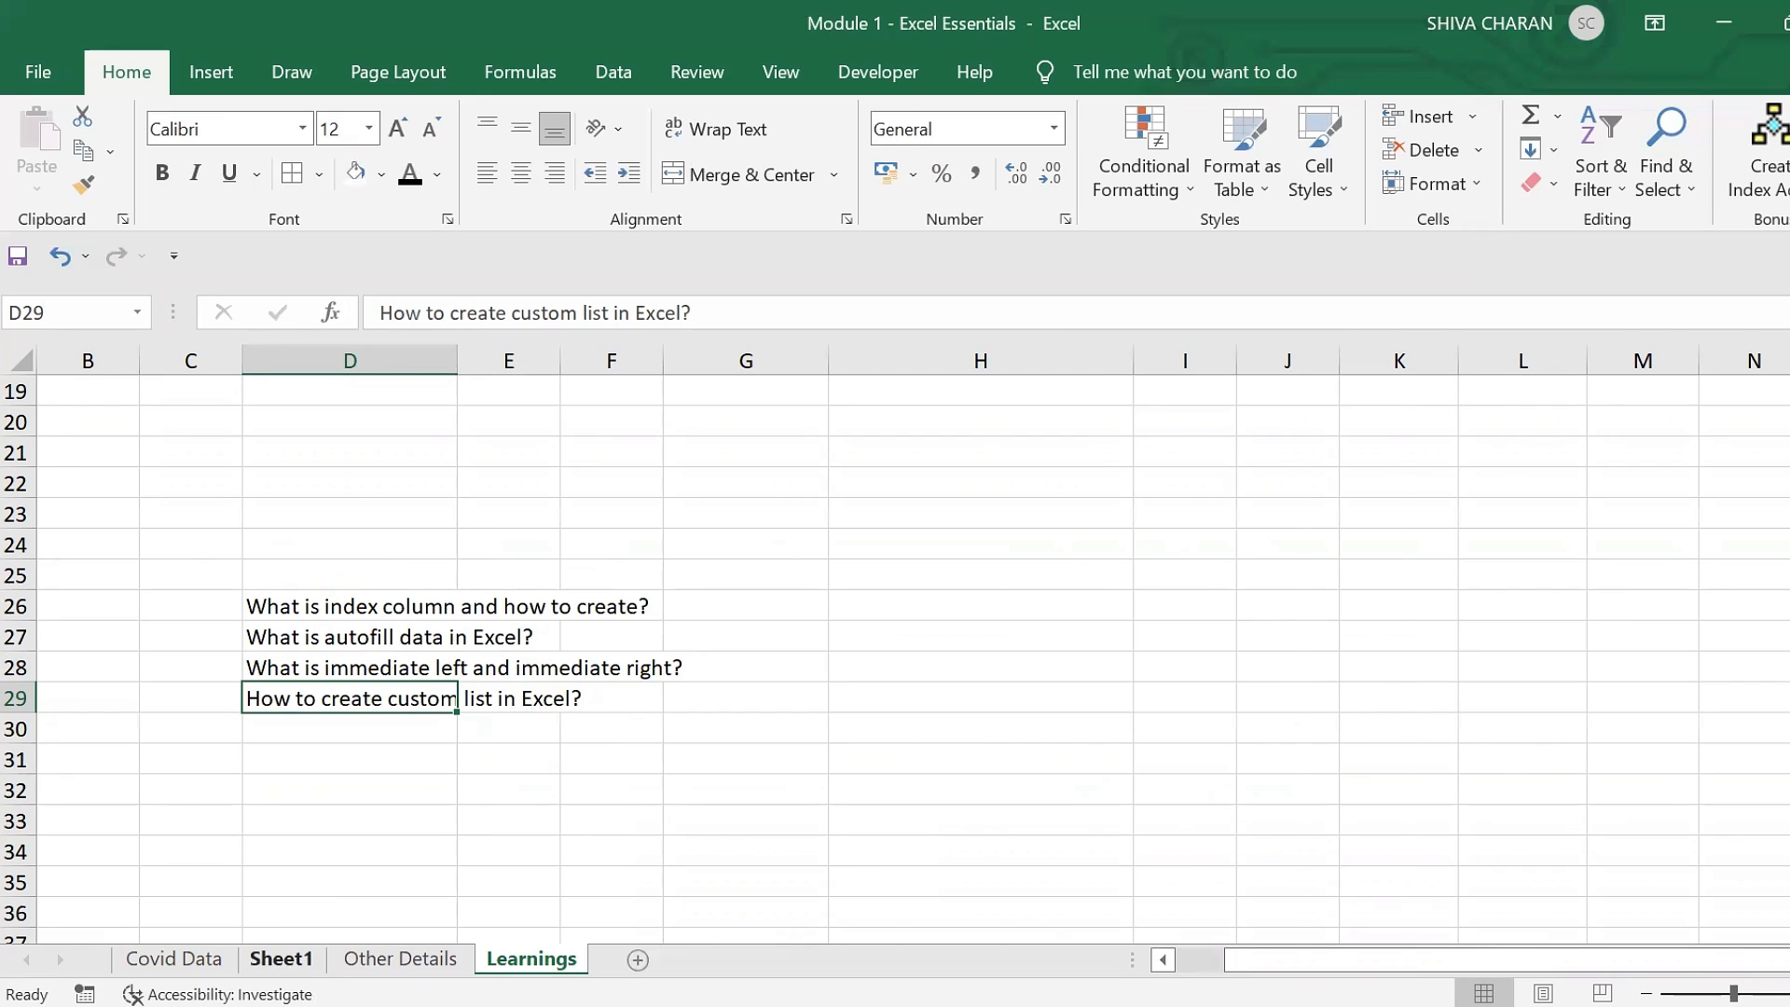
pyautogui.click(281, 958)
pyautogui.moveTo(375, 481); pyautogui.dragTo(428, 607)
pyautogui.click(456, 728)
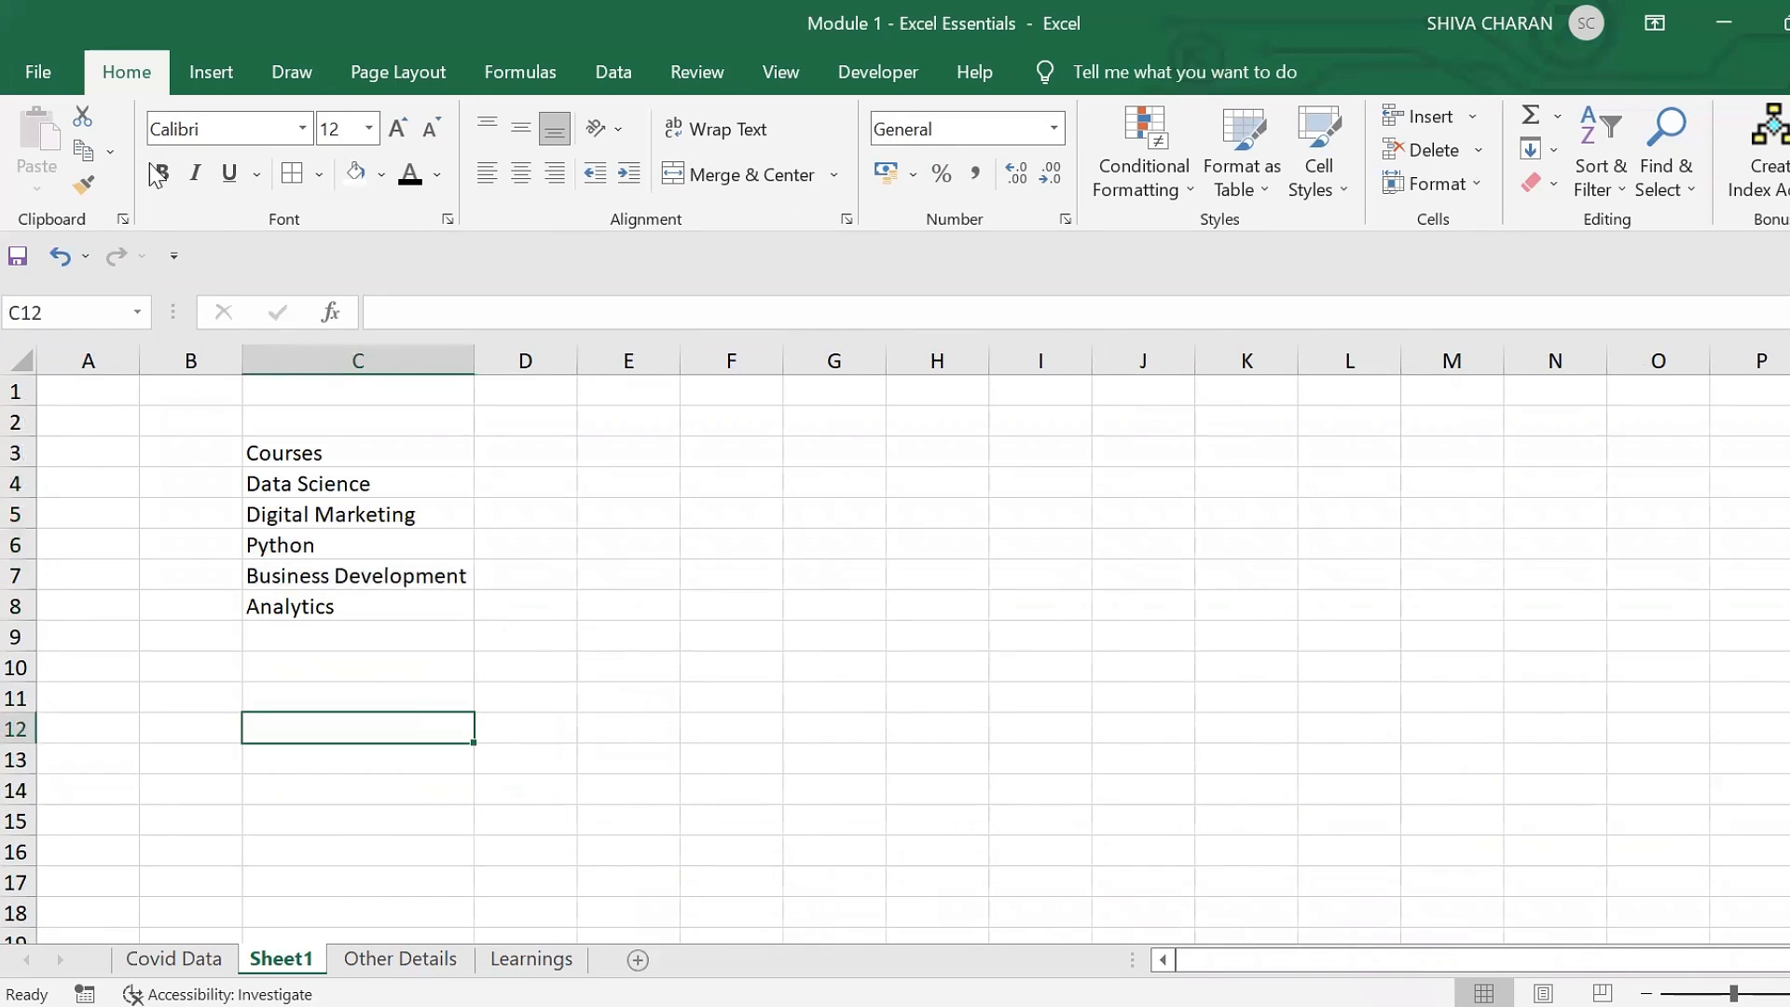
# - Examine the entries of the Data Science custom list in the advanced Excel options and compare them with C4:C8 on Sheet1
pyautogui.click(42, 72)
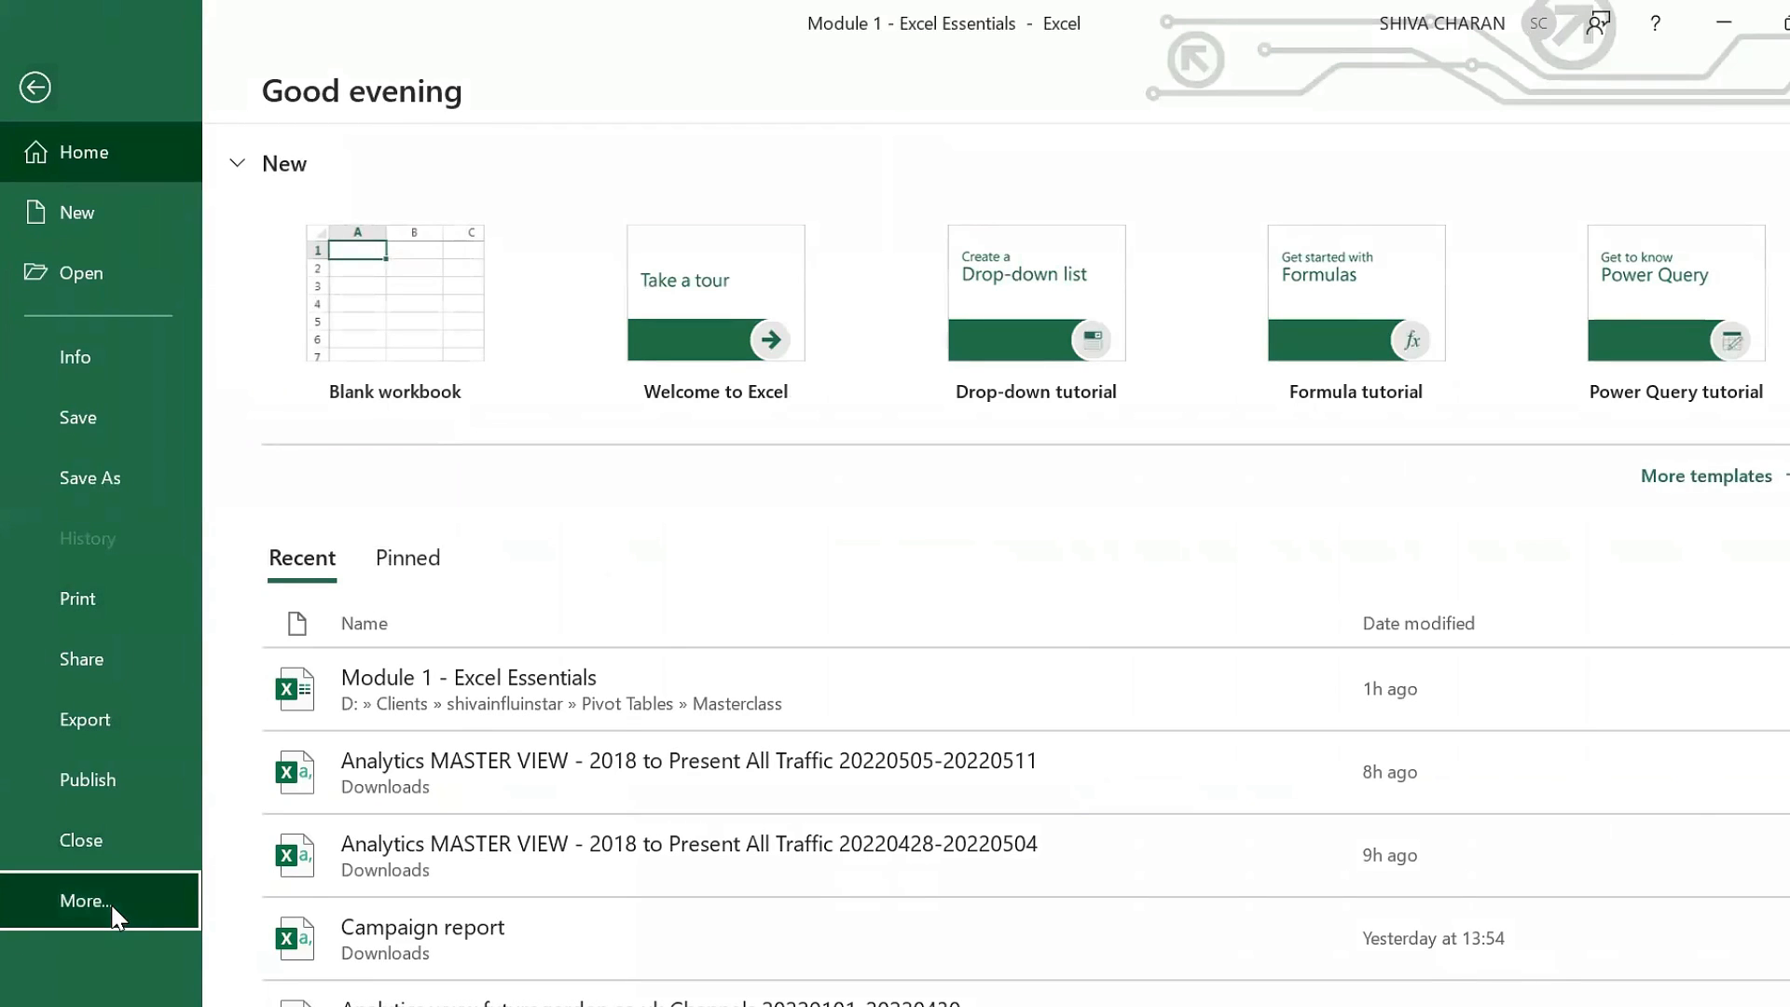
pyautogui.click(308, 916)
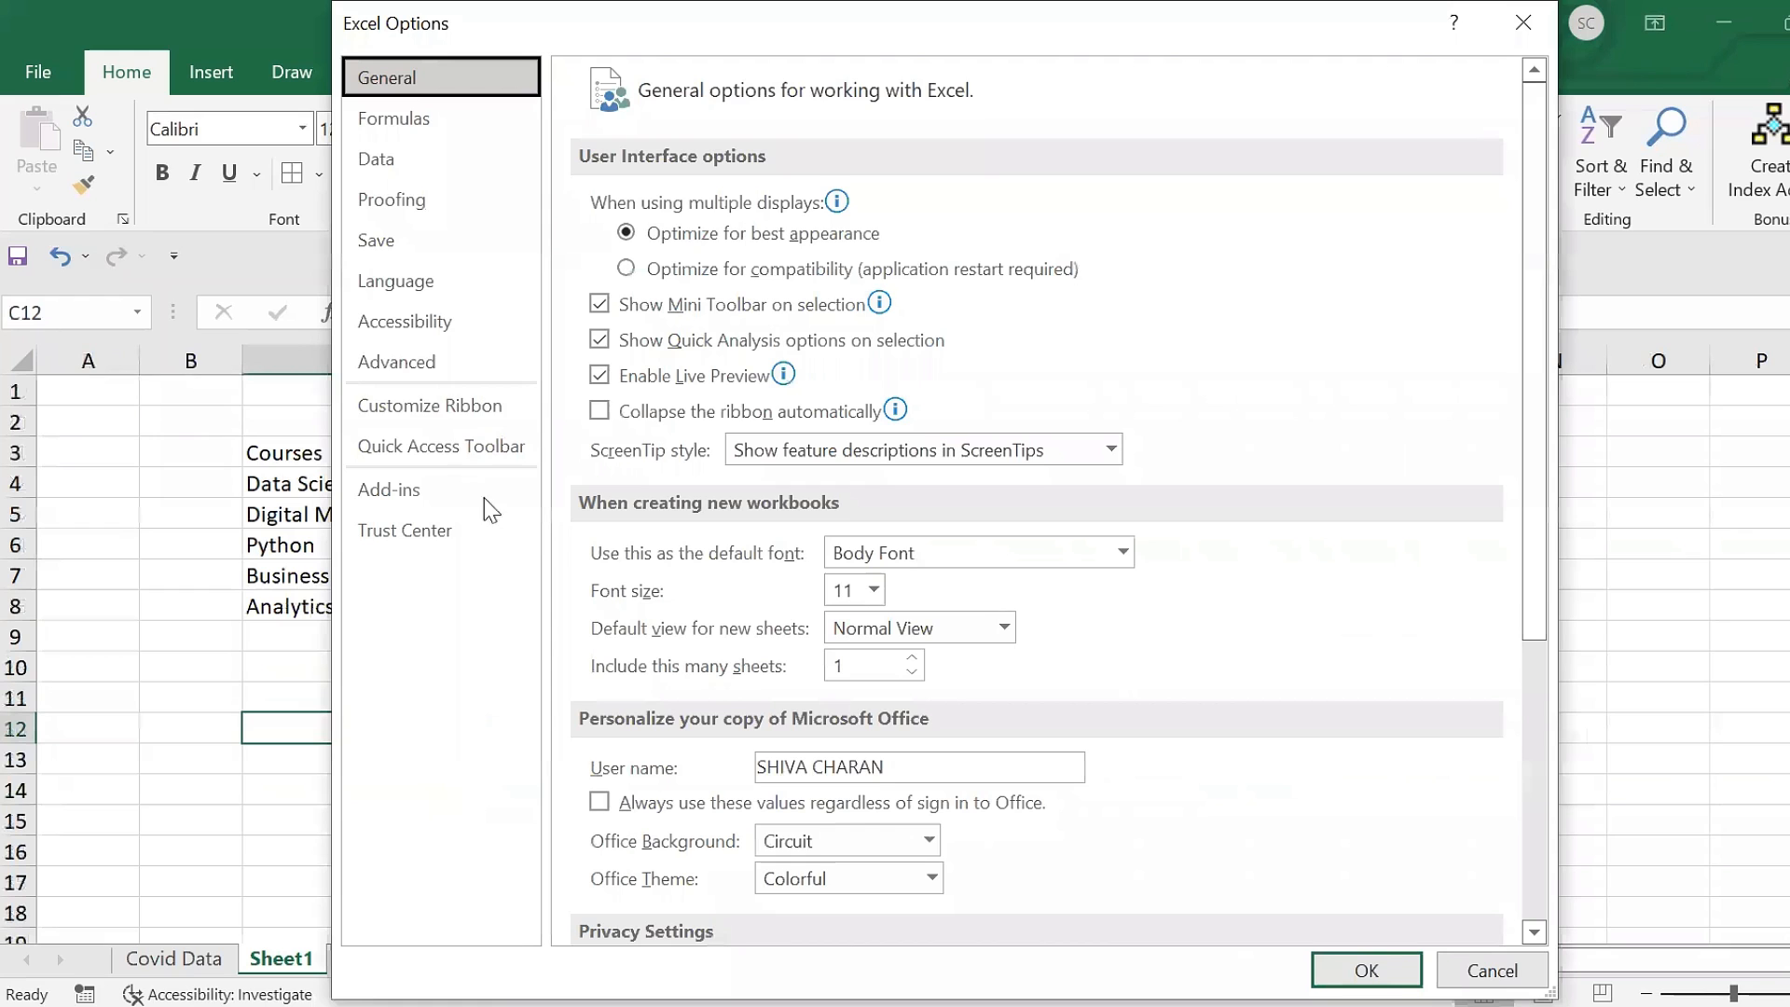
pyautogui.click(390, 365)
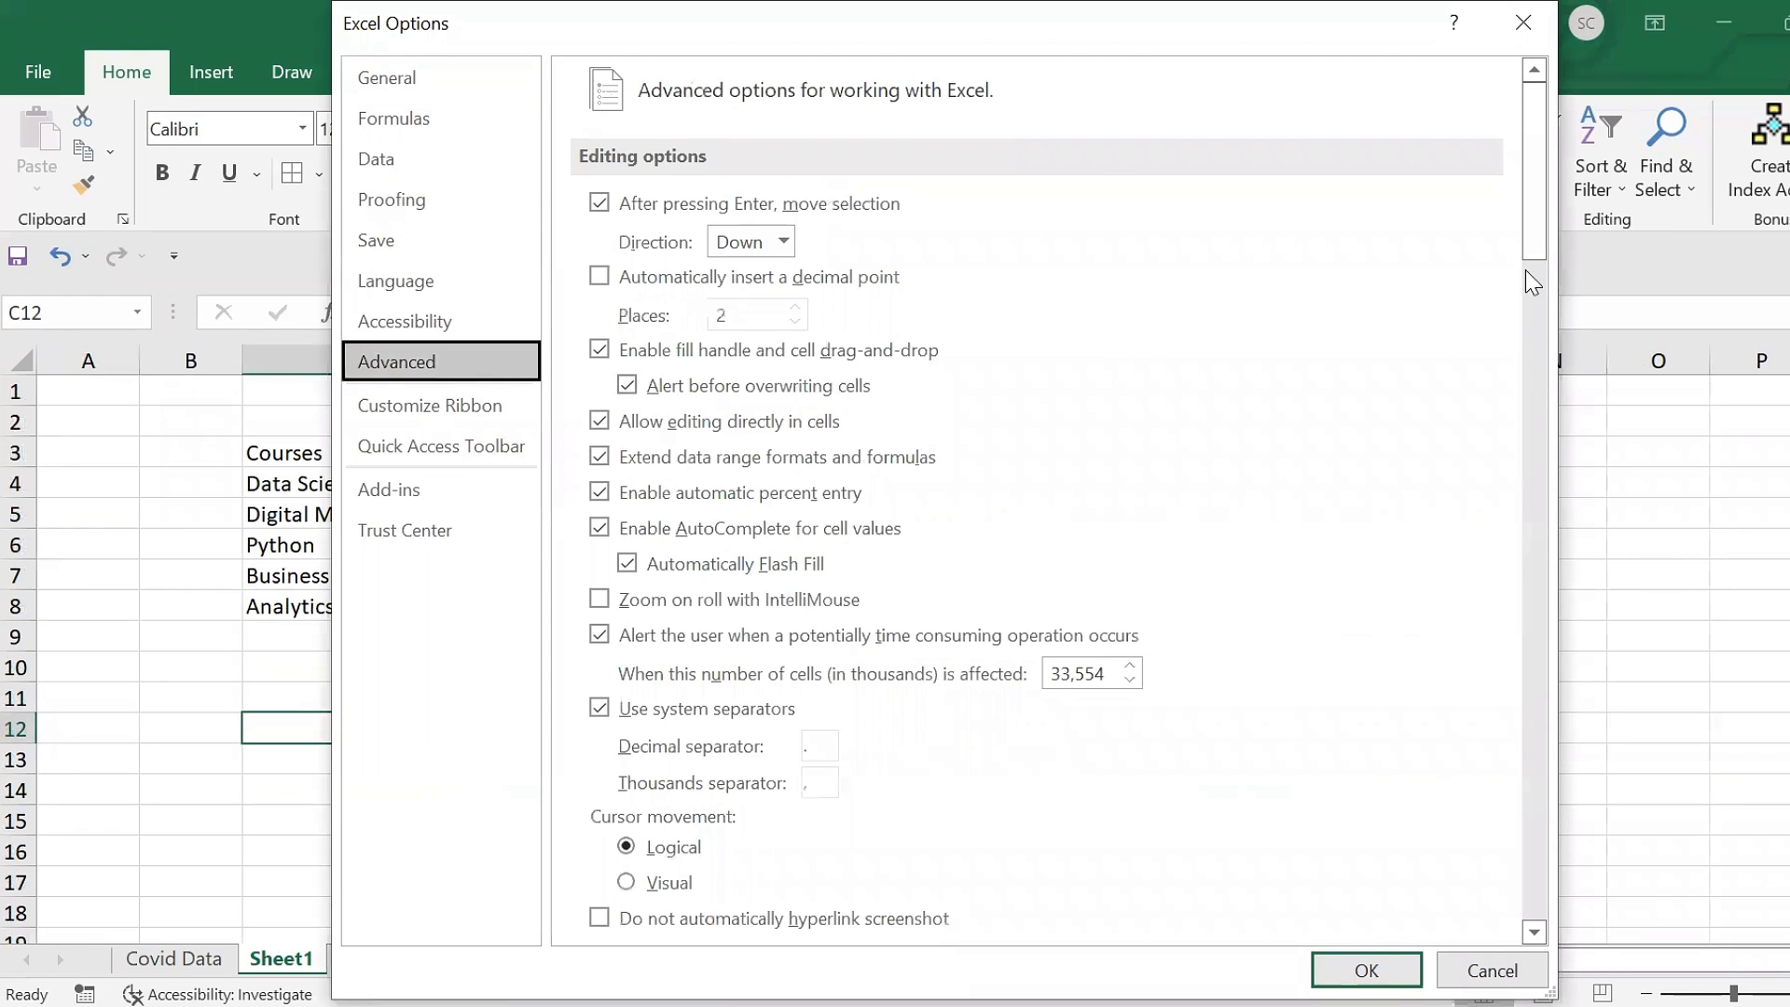
pyautogui.moveTo(1534, 250); pyautogui.dragTo(1539, 932)
pyautogui.click(1089, 634)
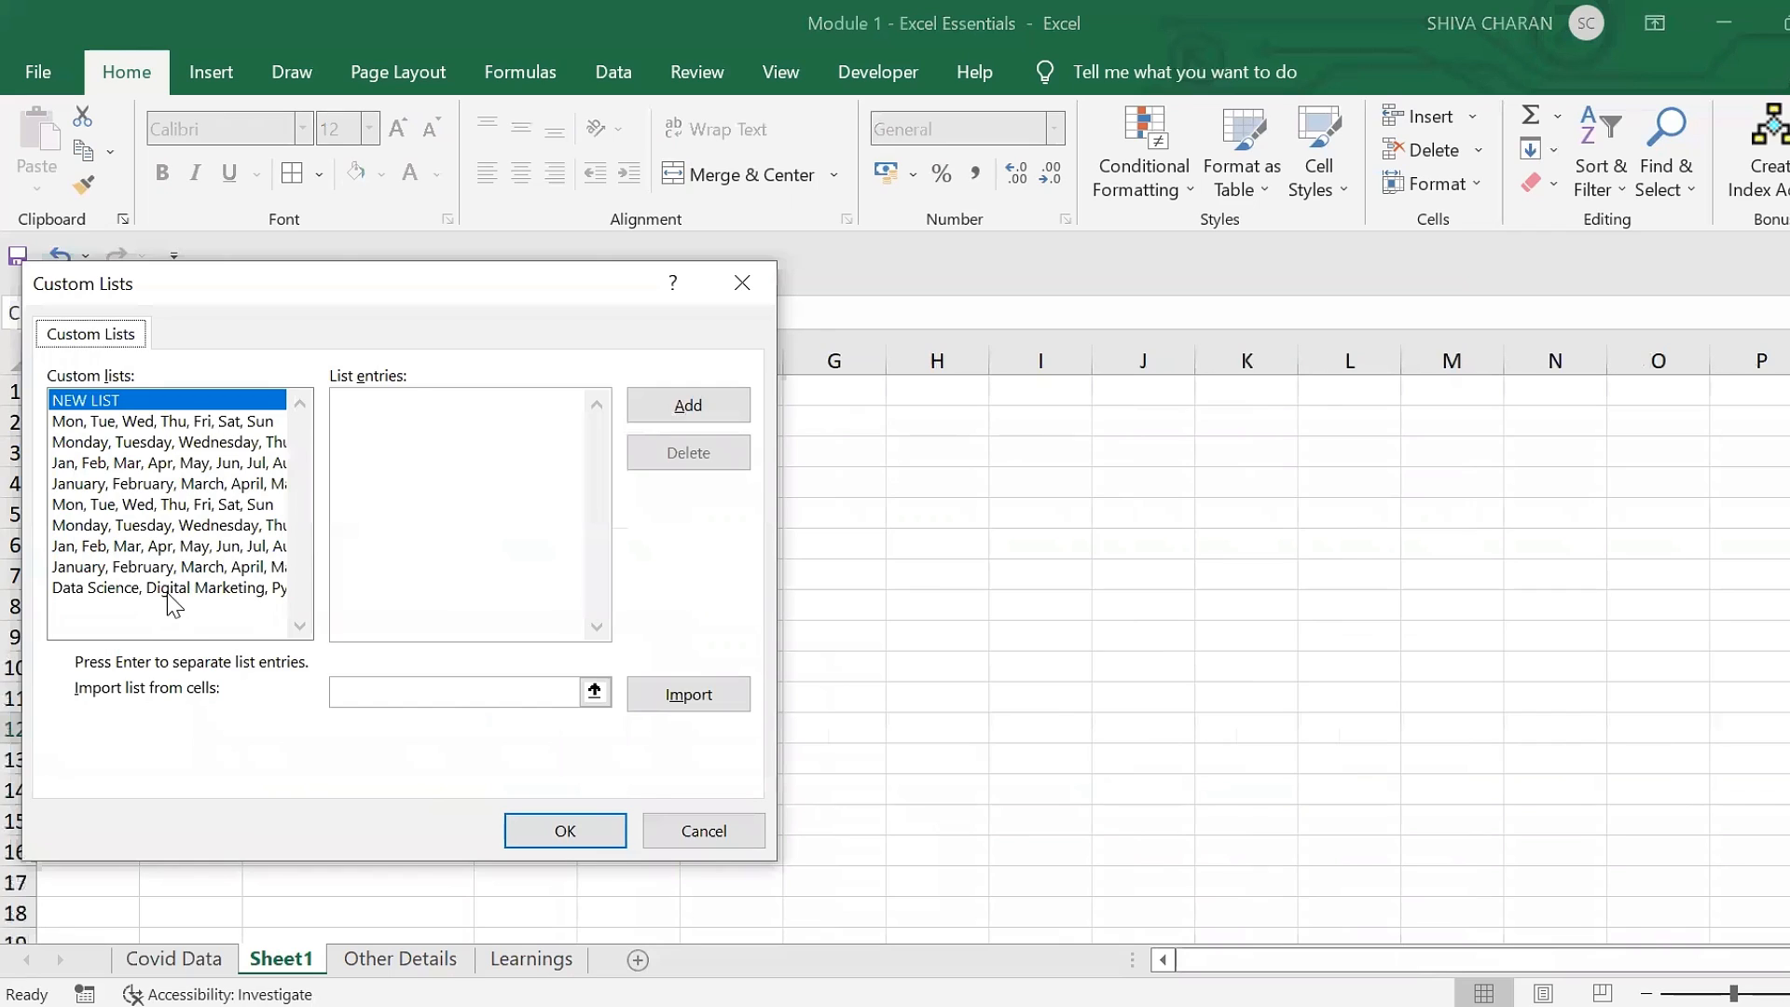
pyautogui.click(169, 593)
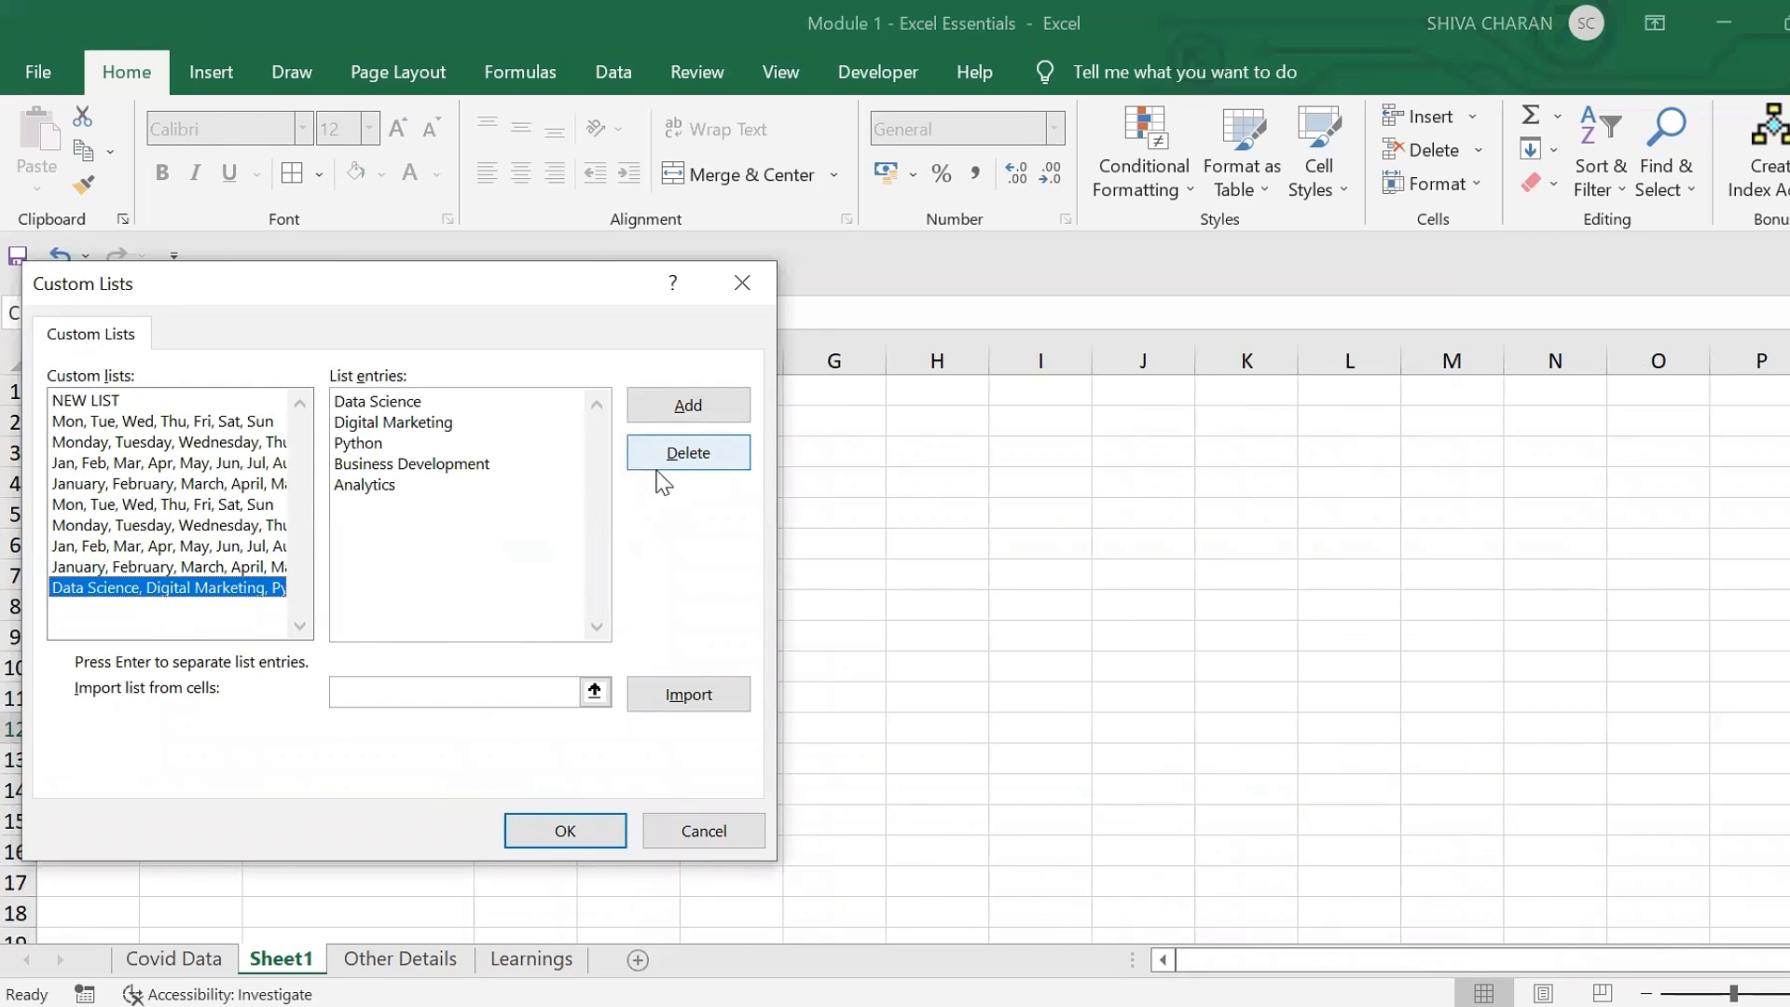
pyautogui.click(683, 835)
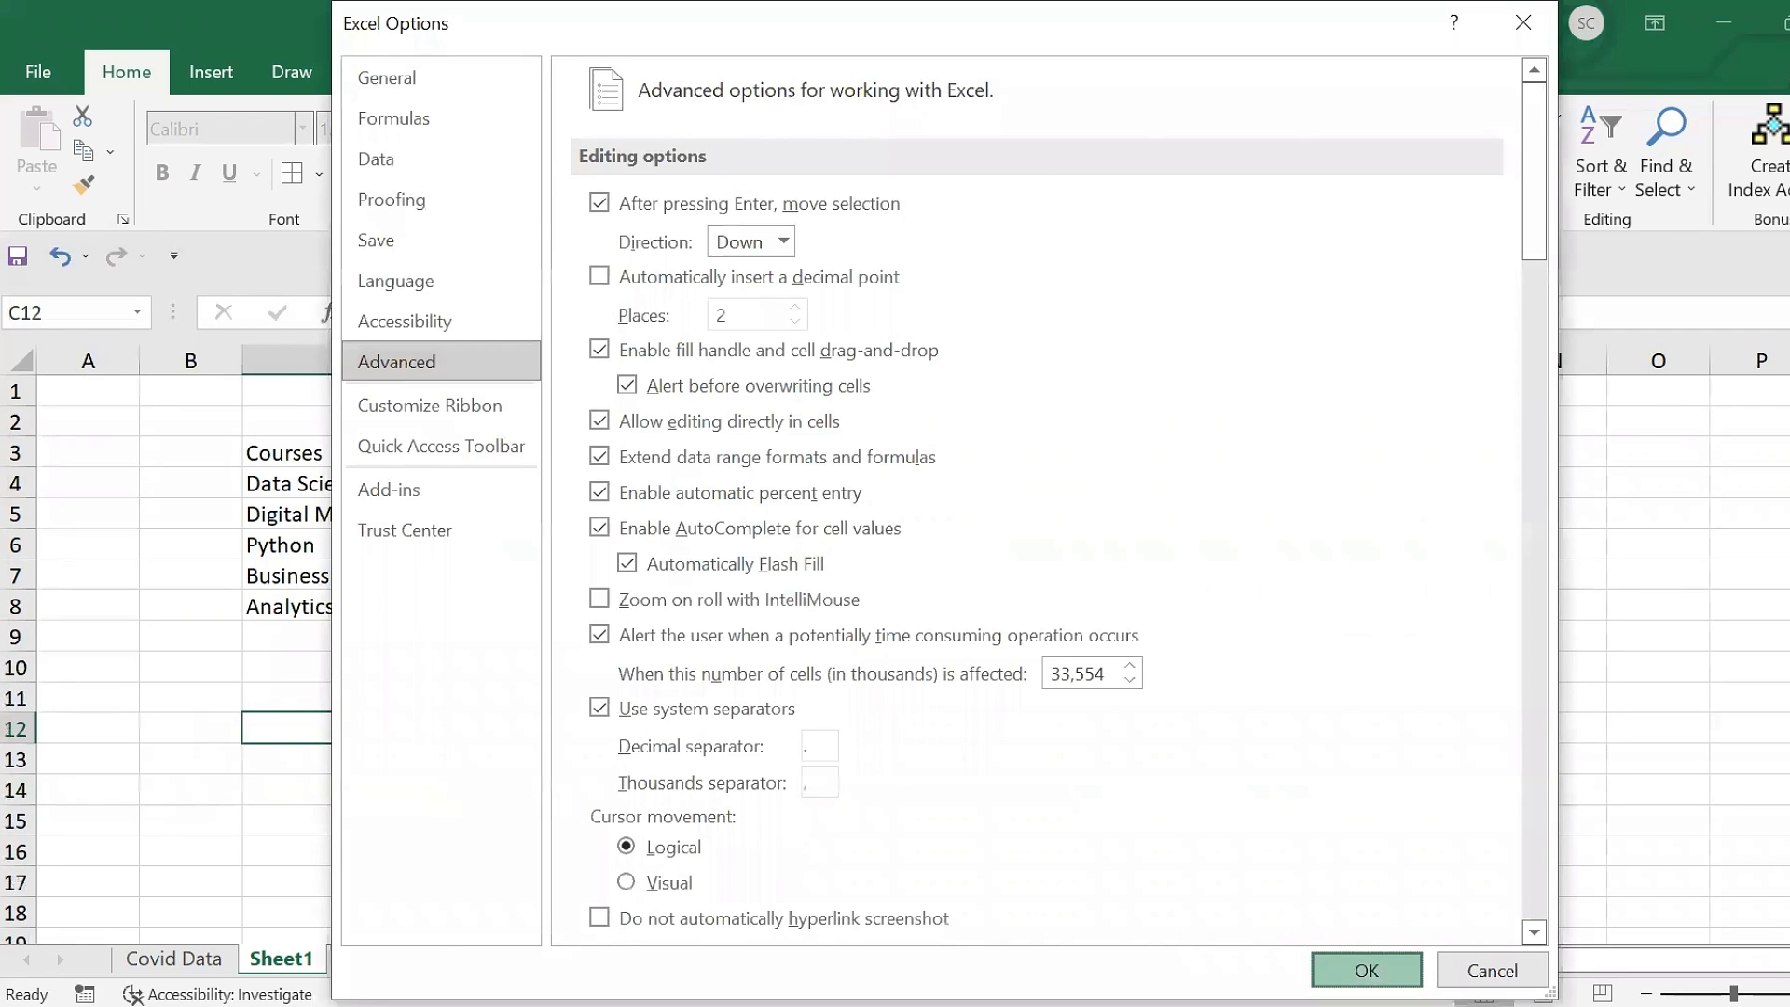
pyautogui.click(1366, 970)
pyautogui.moveTo(432, 488); pyautogui.dragTo(461, 604)
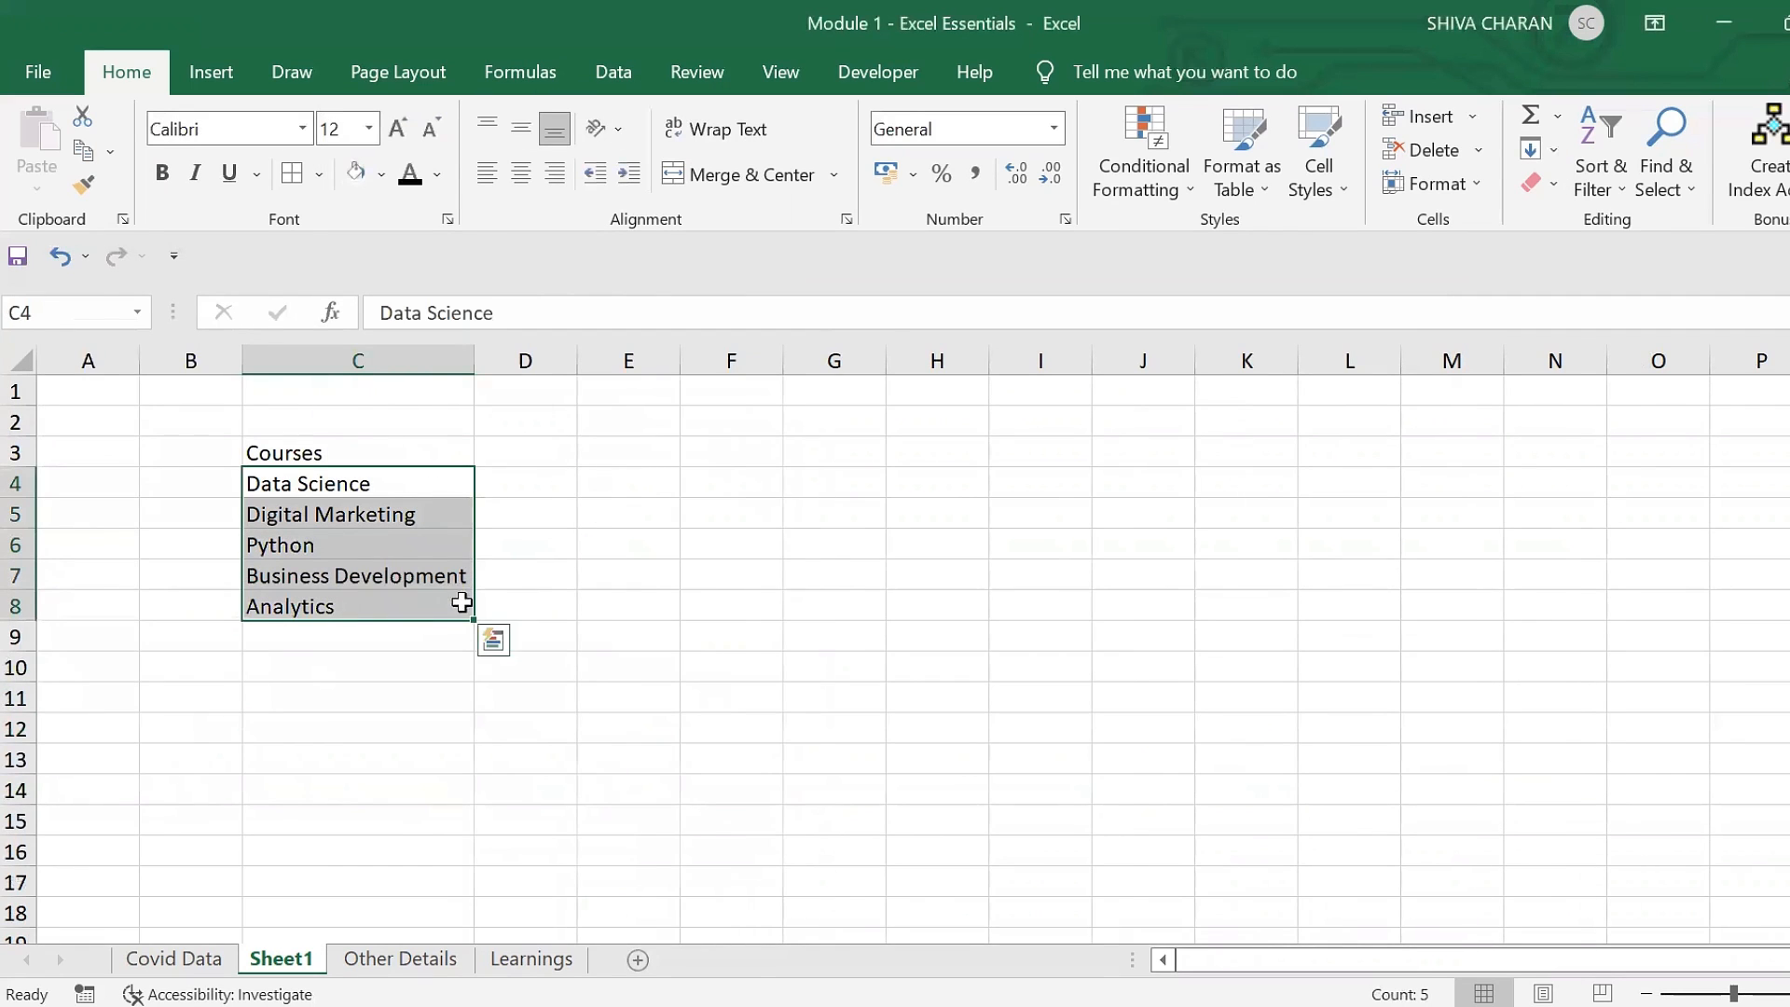
pyautogui.click(624, 675)
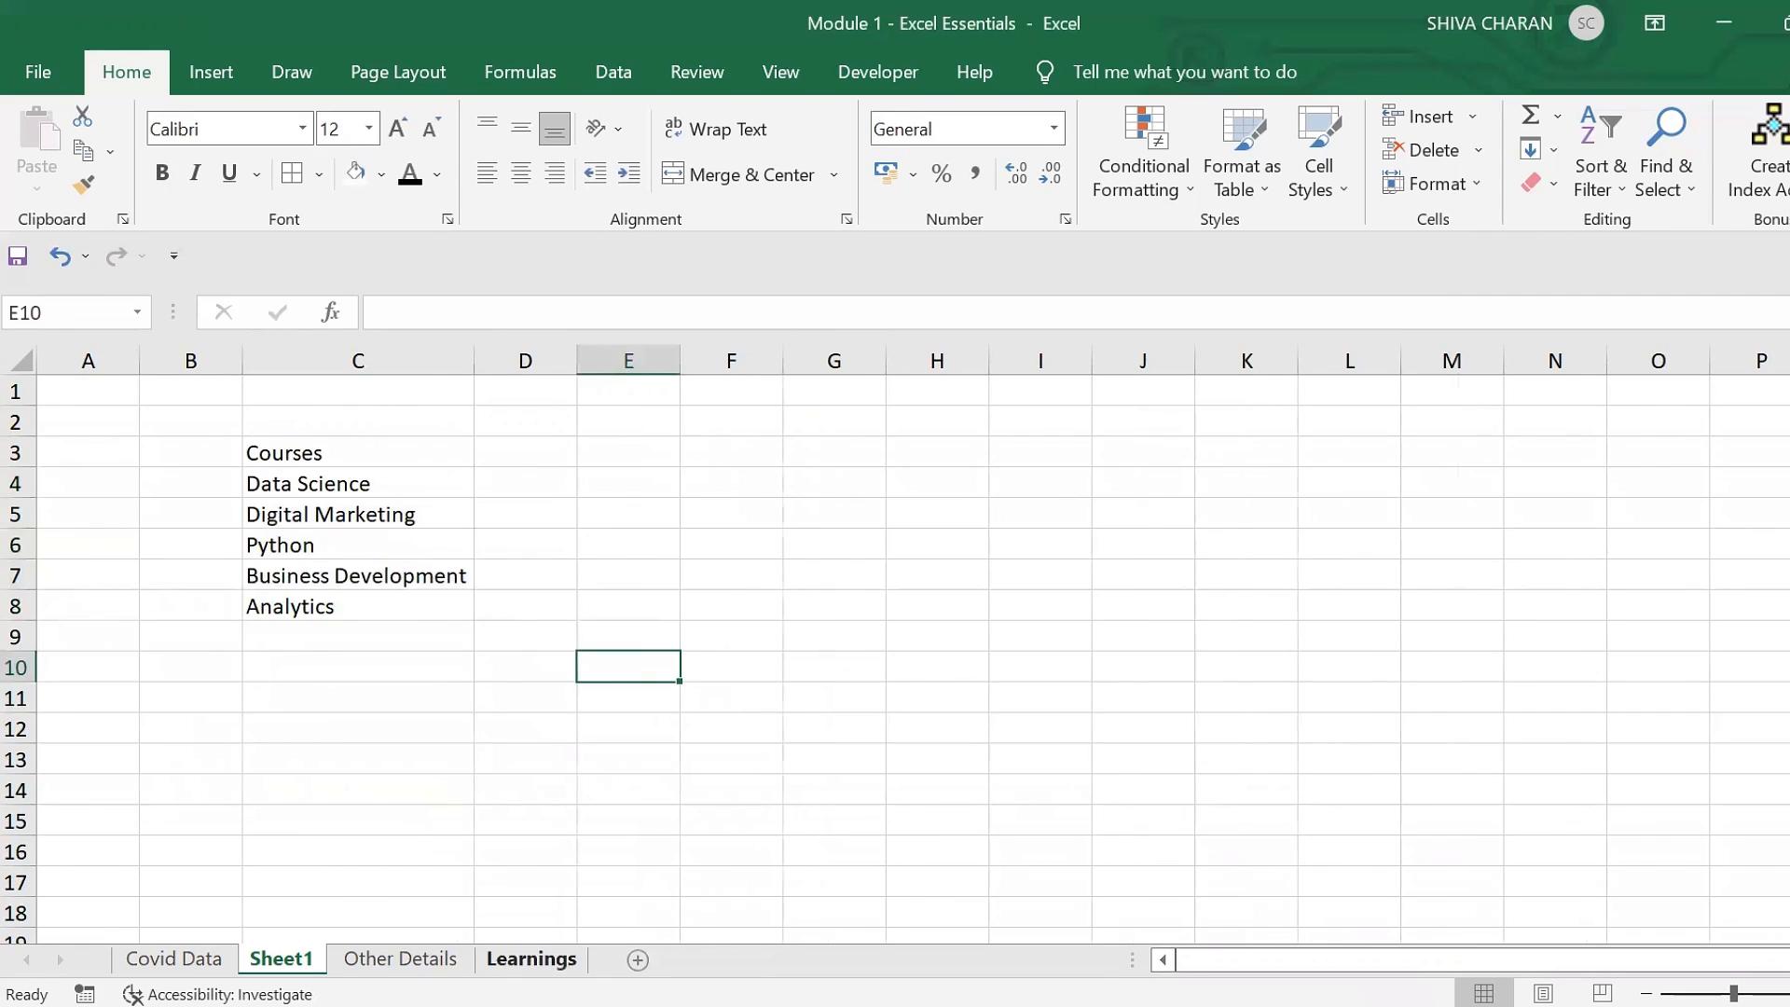
# - Review the four learning questions in D26:D29 on the Learnings sheet
pyautogui.click(531, 959)
pyautogui.click(357, 765)
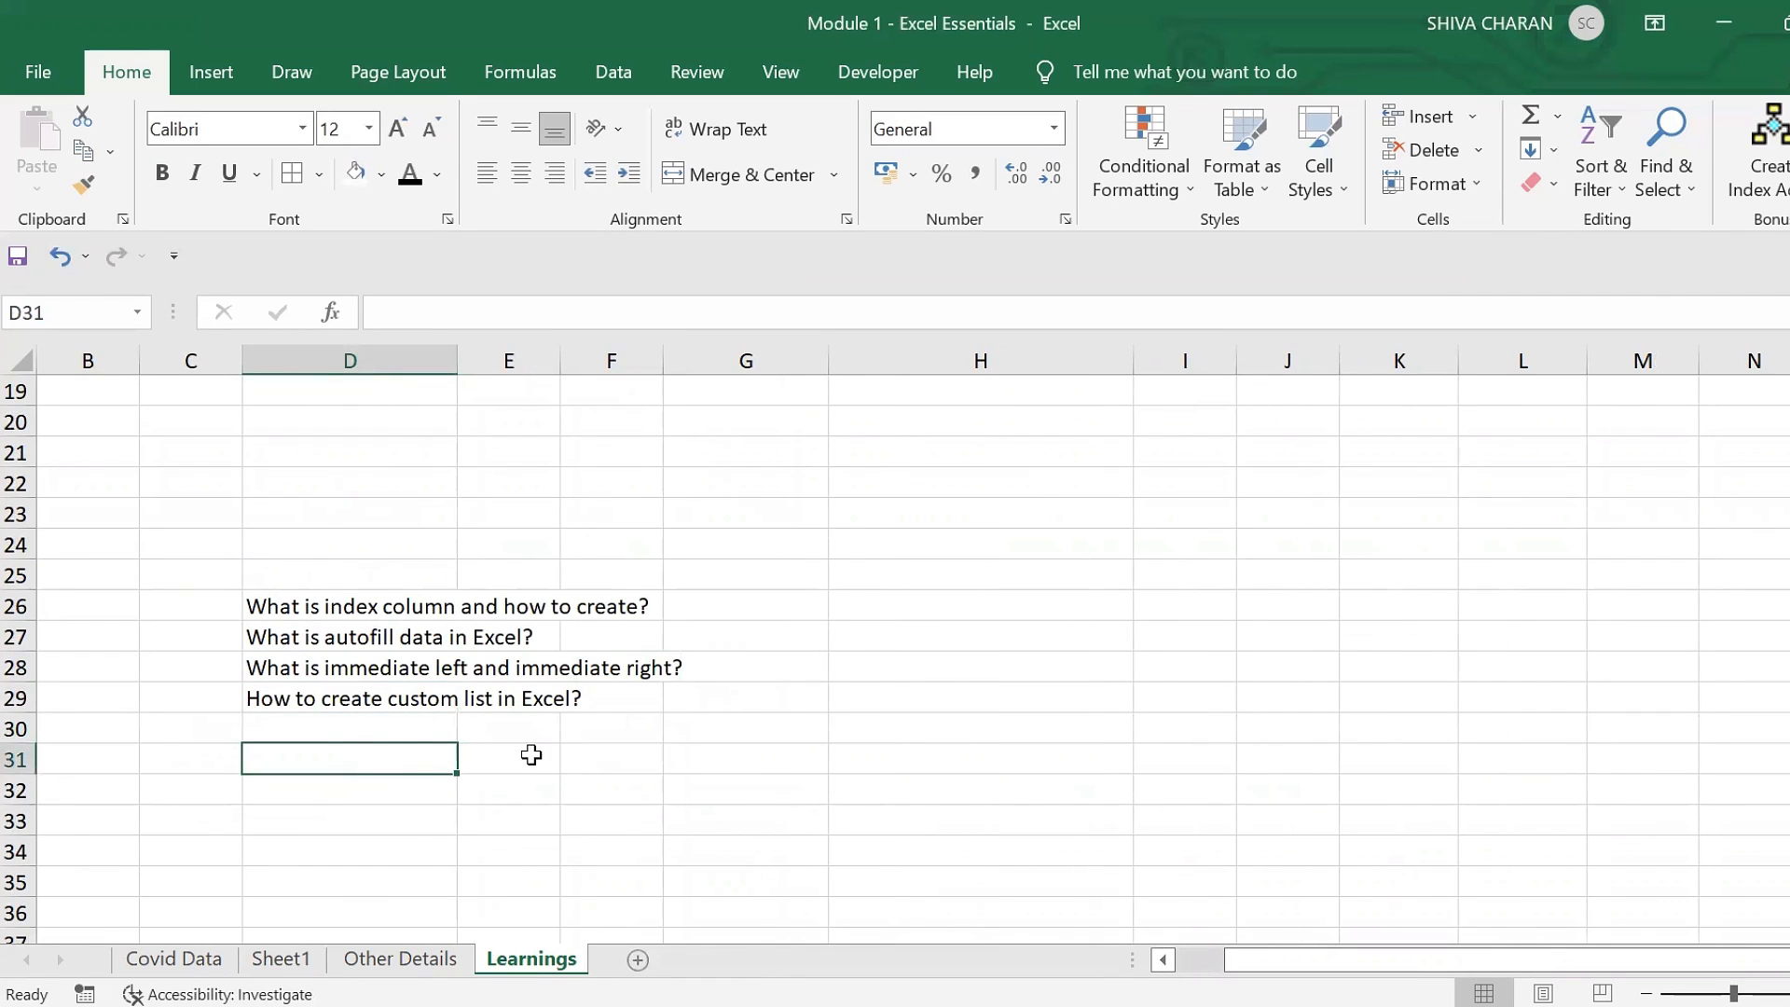
pyautogui.moveTo(341, 604); pyautogui.dragTo(368, 695)
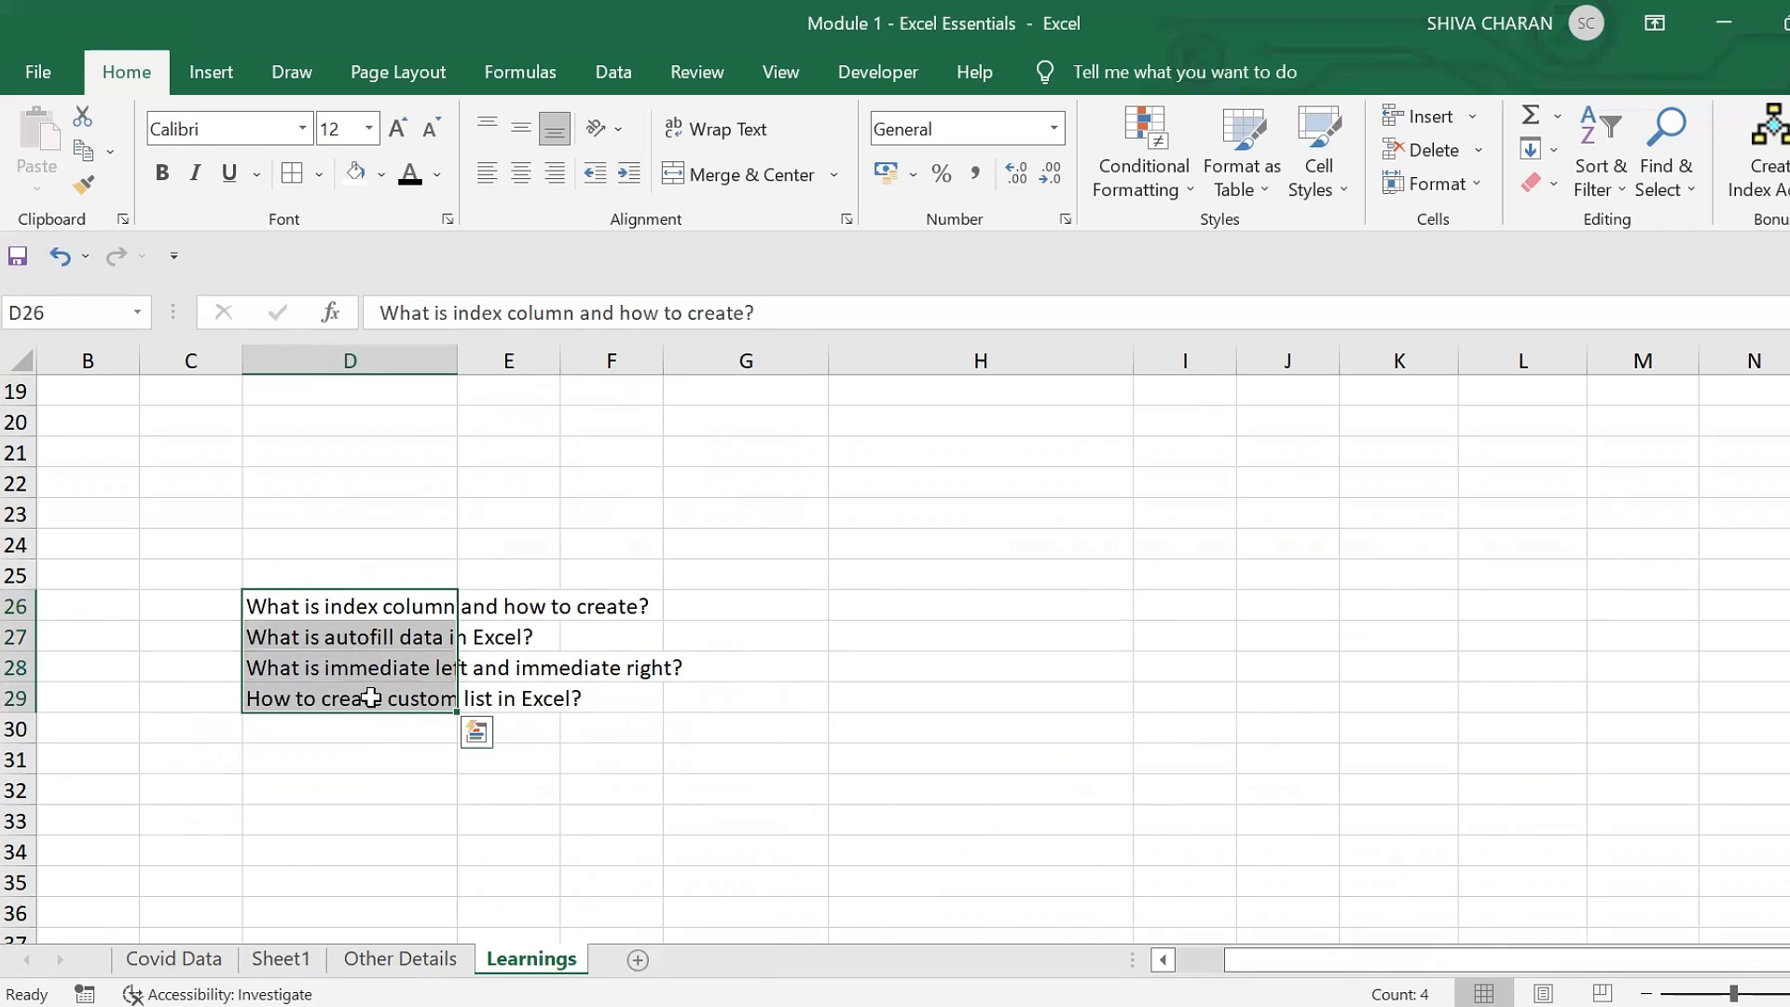
pyautogui.click(415, 760)
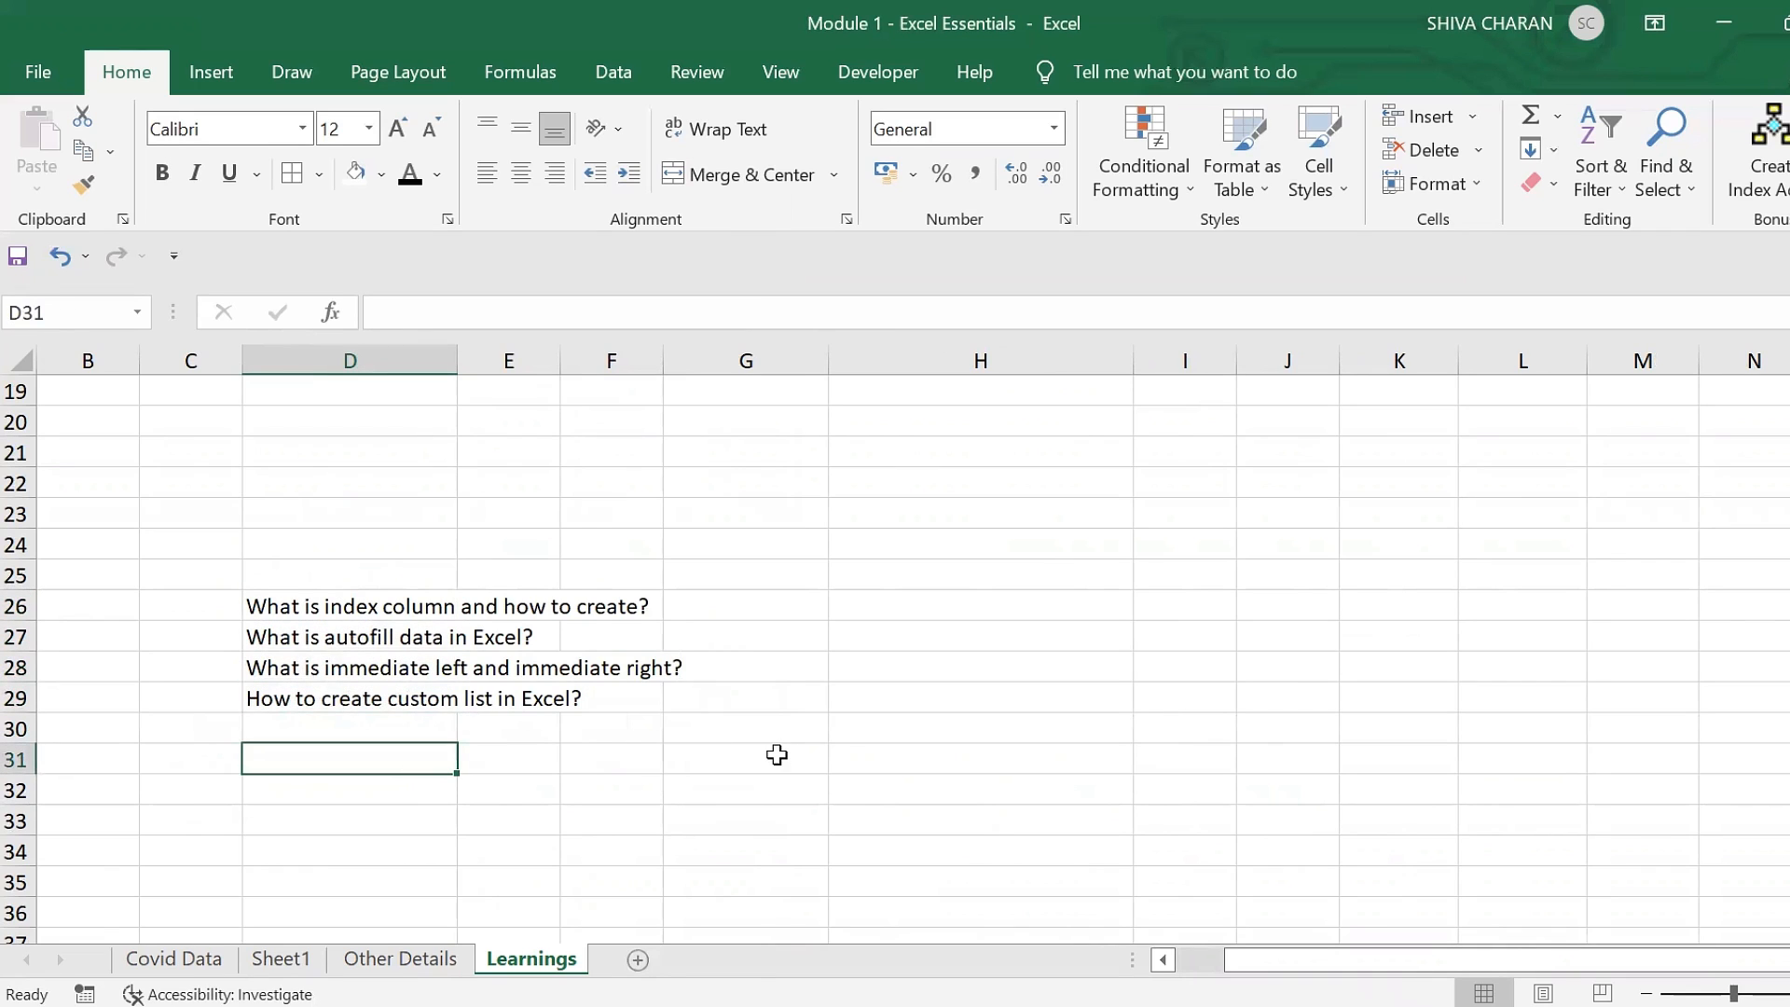